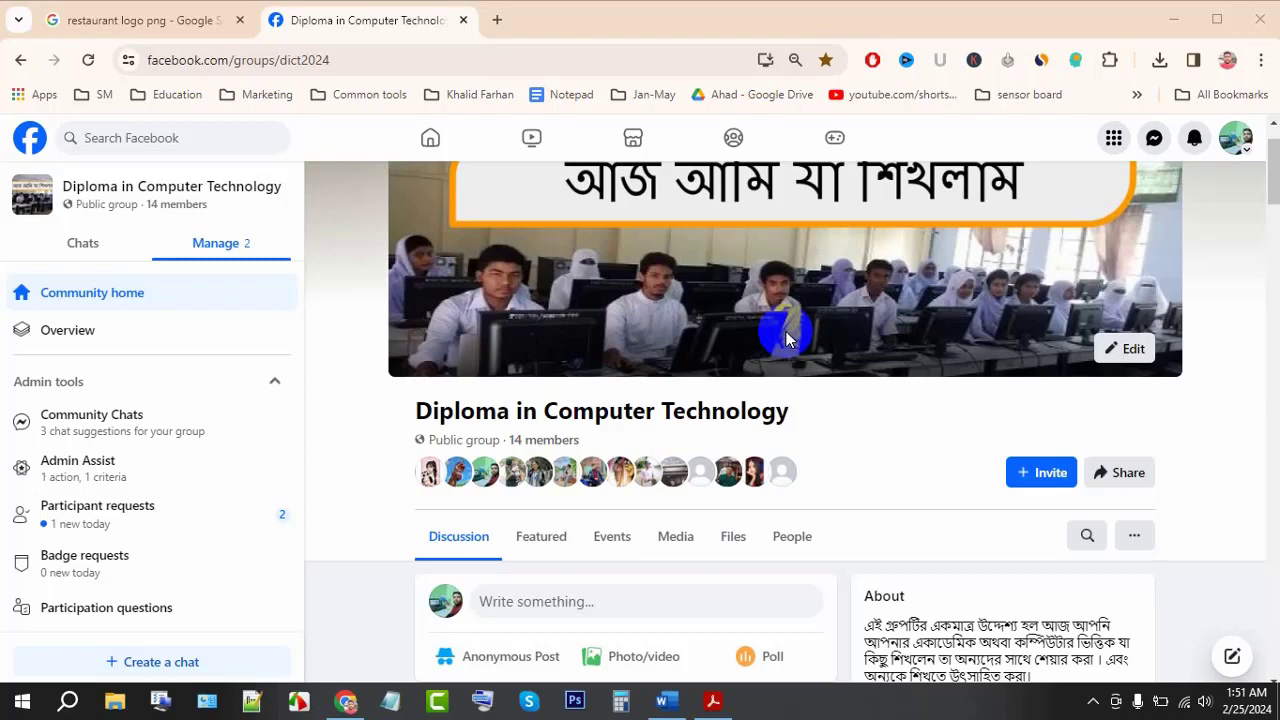
- Scroll the Facebook group feed and highlight the logo-design post caption and its 'Class 3rd' phrase
{"action": "scroll", "coordinate": [740, 390], "scroll_direction": "down", "scroll_amount": 4}
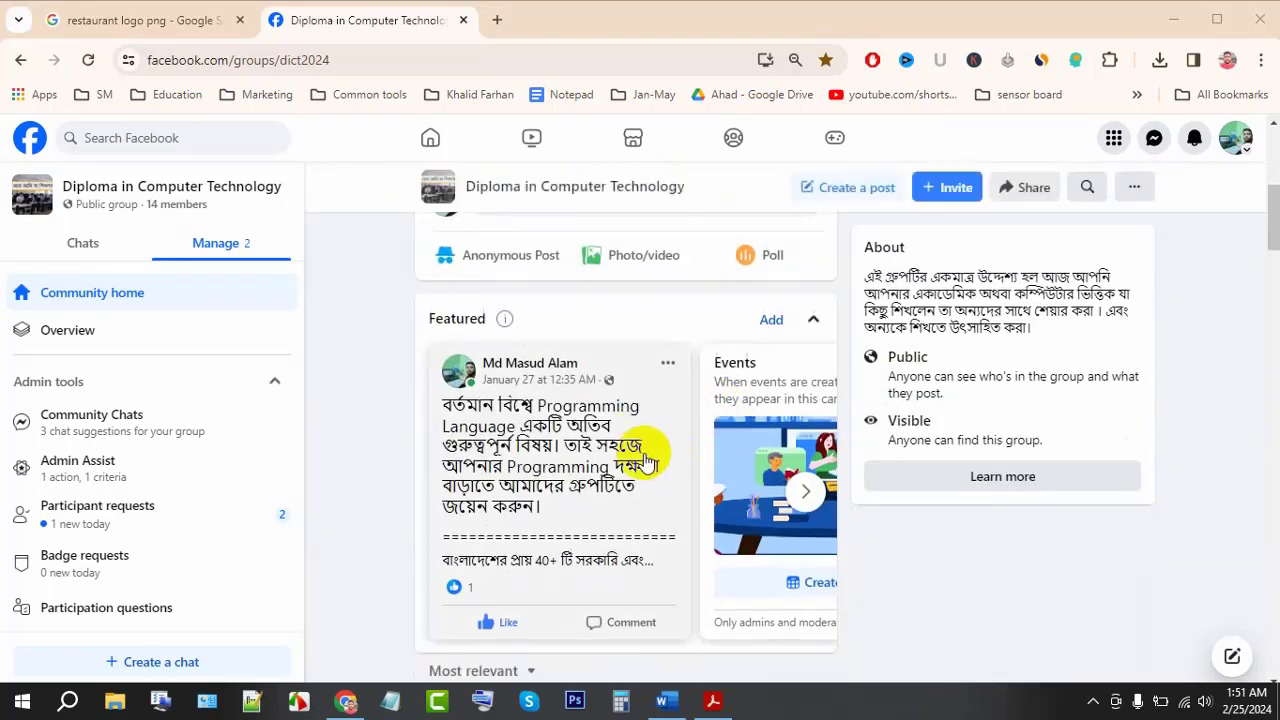
{"action": "scroll", "coordinate": [630, 460], "scroll_direction": "down", "scroll_amount": 3}
{"action": "scroll", "coordinate": [614, 463], "scroll_direction": "down", "scroll_amount": 1}
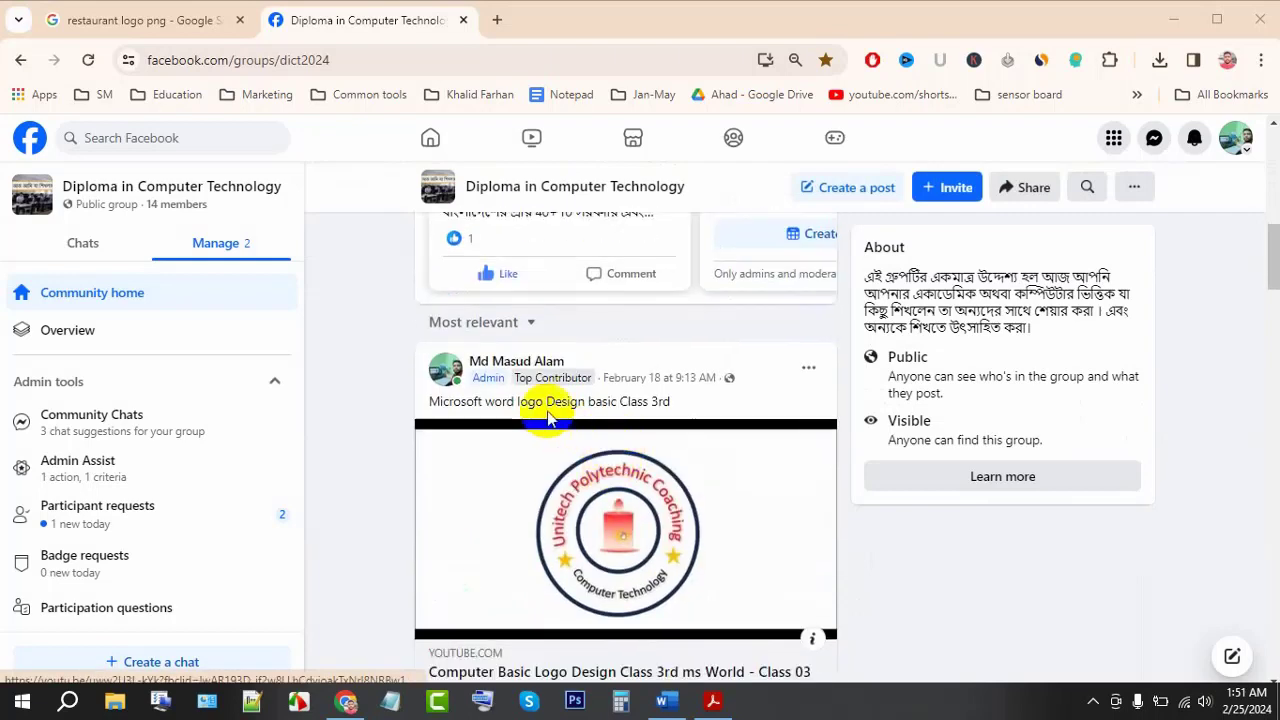
{"action": "left_click_drag", "start_coordinate": [429, 401], "coordinate": [662, 401]}
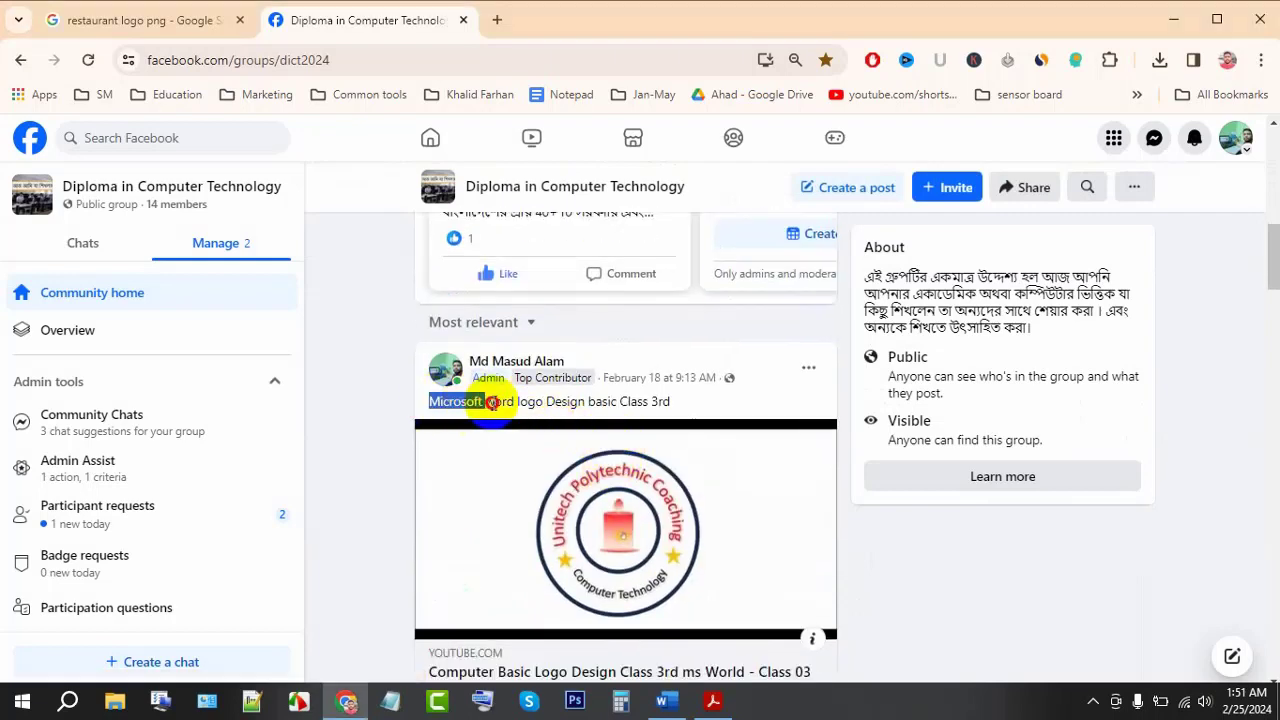
{"action": "left_click", "coordinate": [679, 405]}
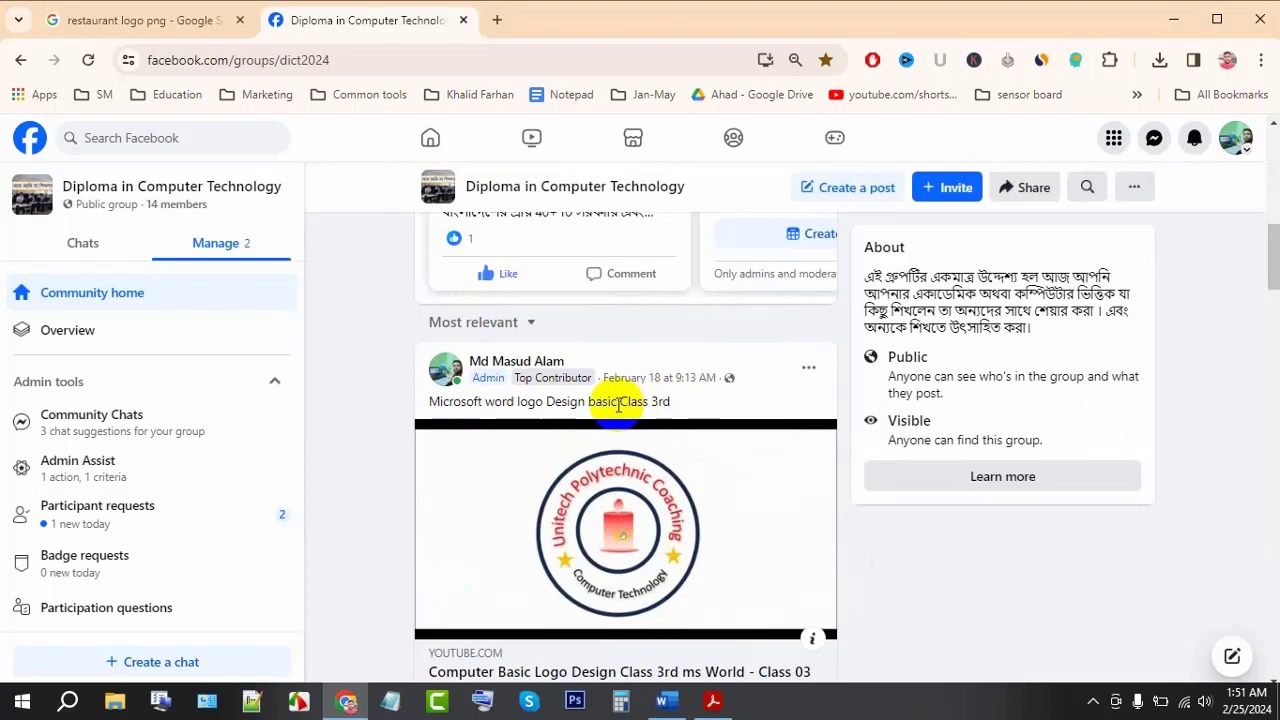
{"action": "left_click_drag", "start_coordinate": [619, 401], "coordinate": [680, 410]}
{"action": "left_click", "coordinate": [680, 403]}
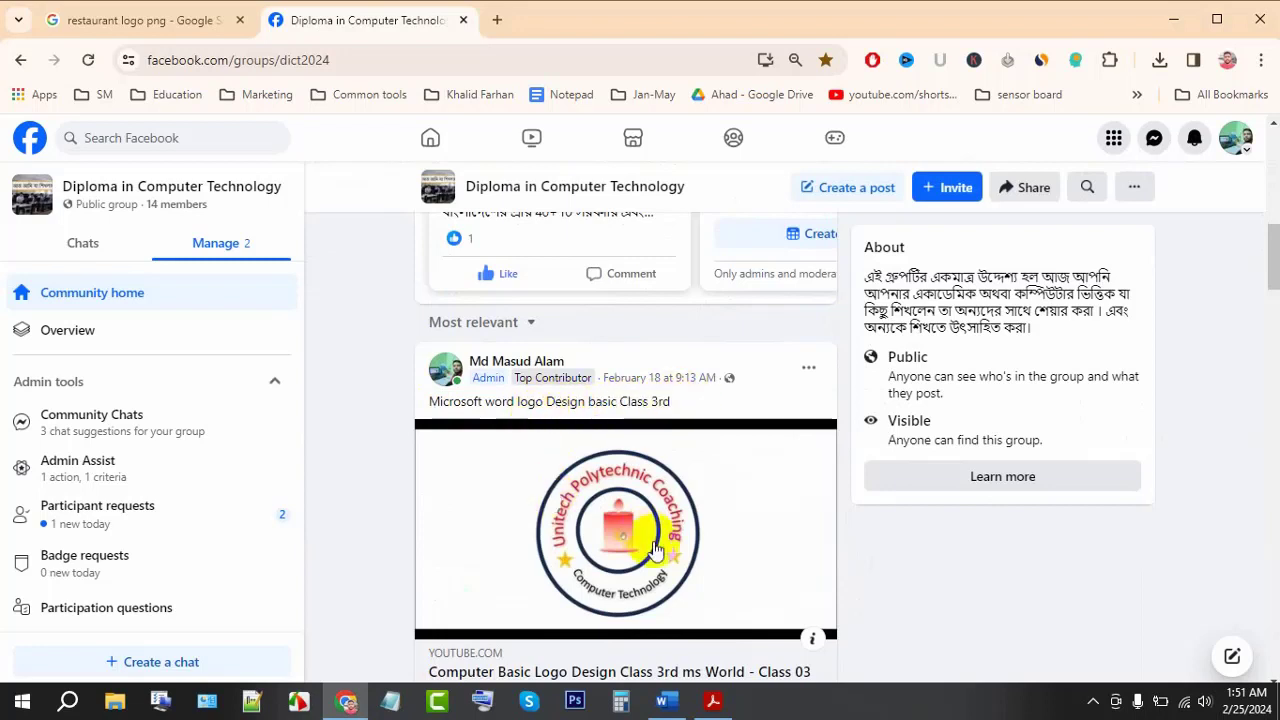
{"action": "scroll", "coordinate": [620, 533], "scroll_direction": "down", "scroll_amount": 1}
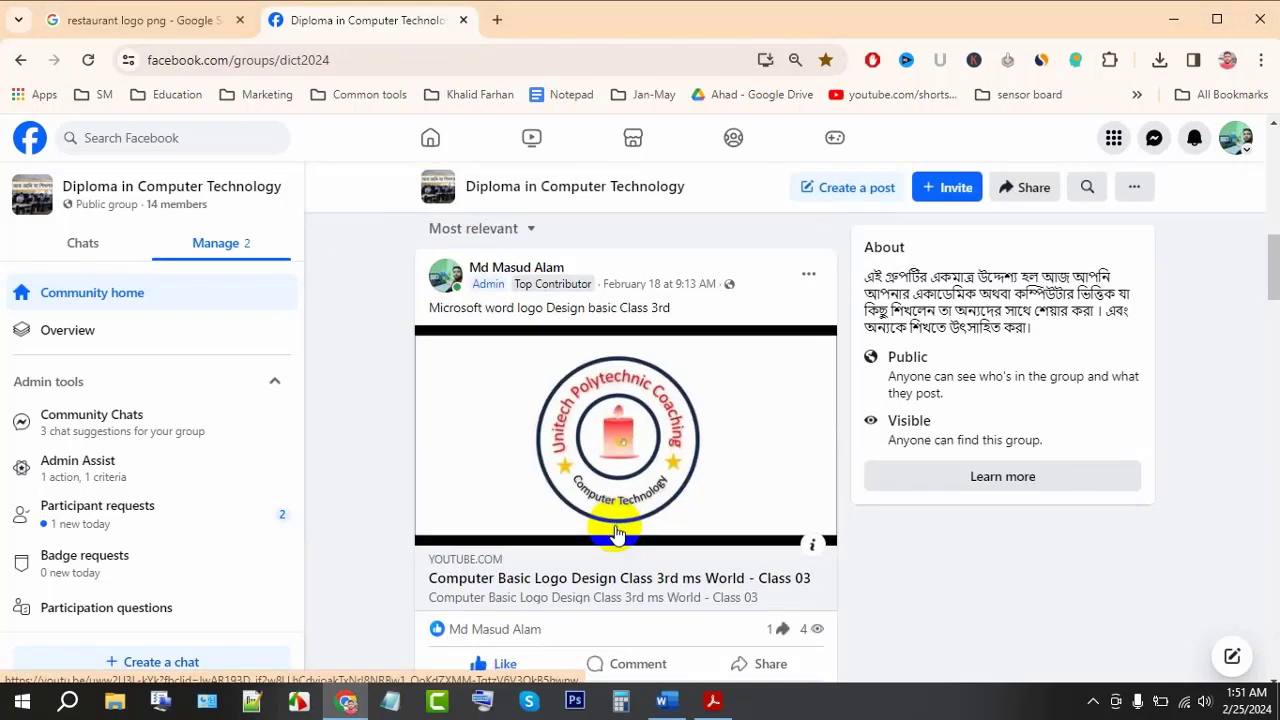
{"action": "scroll", "coordinate": [617, 535], "scroll_direction": "up", "scroll_amount": 2}
{"action": "scroll", "coordinate": [620, 514], "scroll_direction": "up", "scroll_amount": 5}
{"action": "scroll", "coordinate": [620, 514], "scroll_direction": "up", "scroll_amount": 3}
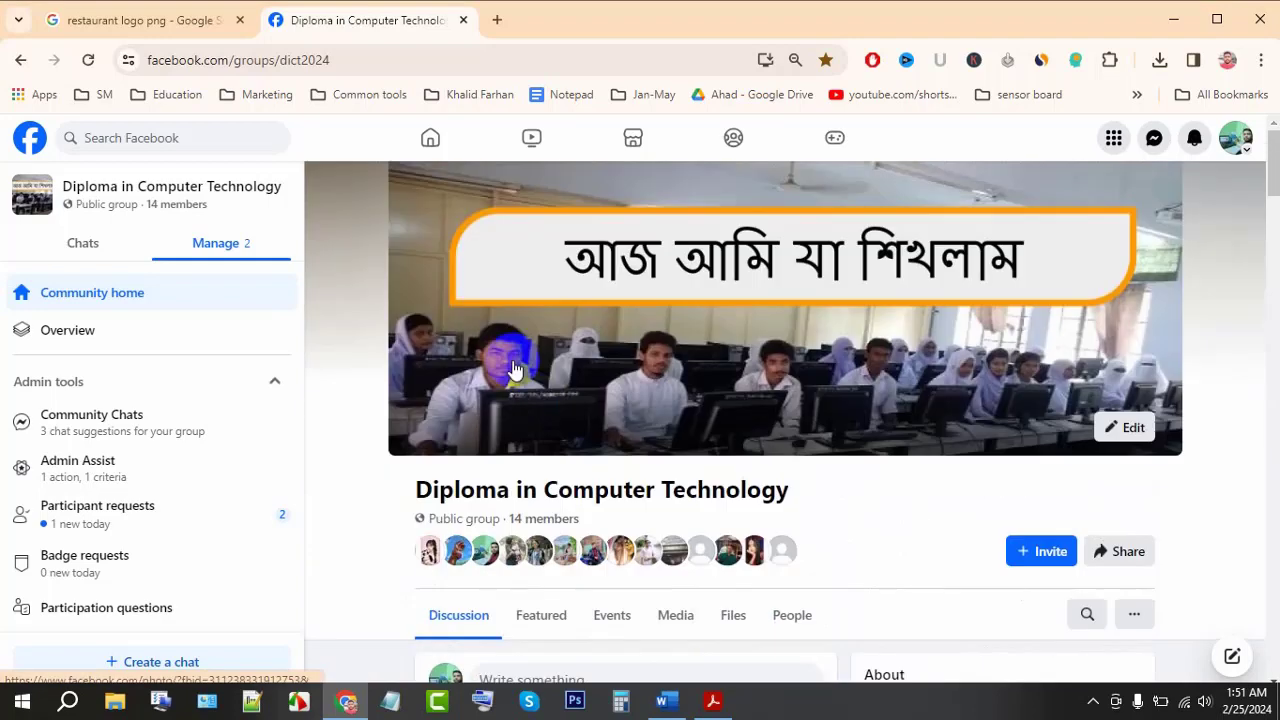
- Highlight the group title 'Diploma in Computer Technology' and the page address, then scroll the feed
{"action": "left_click_drag", "start_coordinate": [409, 491], "coordinate": [839, 500]}
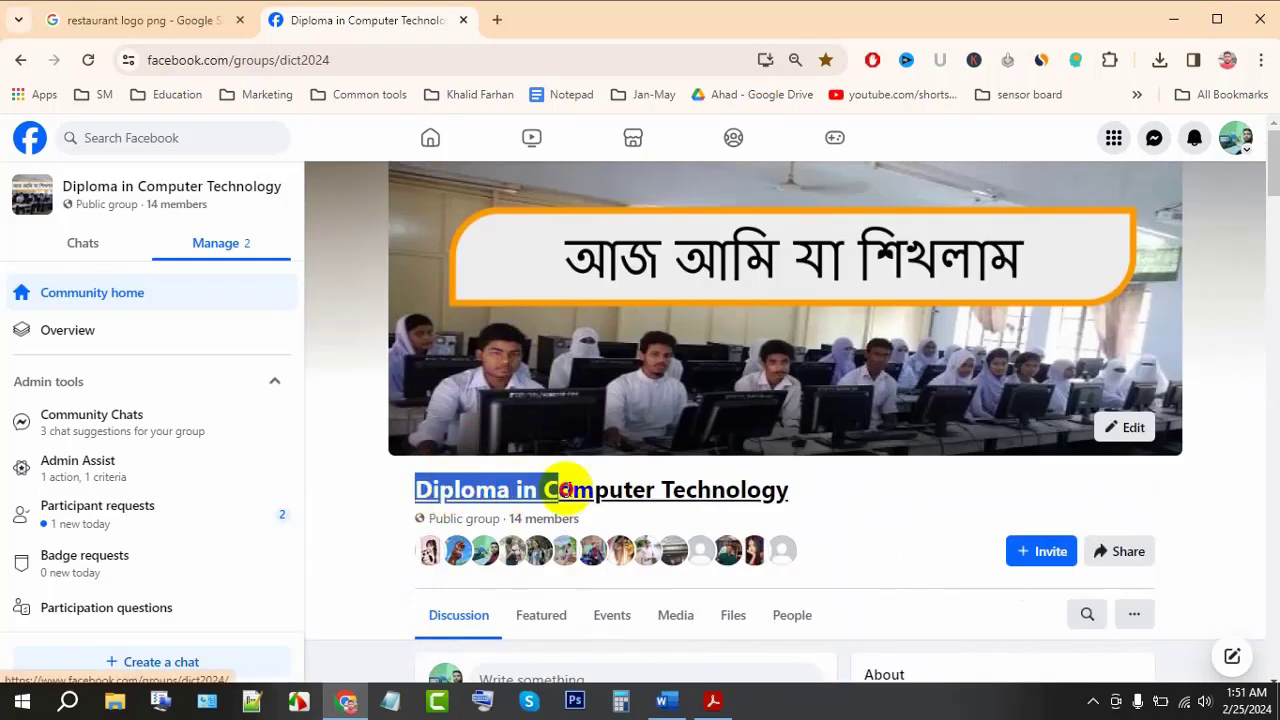
{"action": "left_click", "coordinate": [822, 501]}
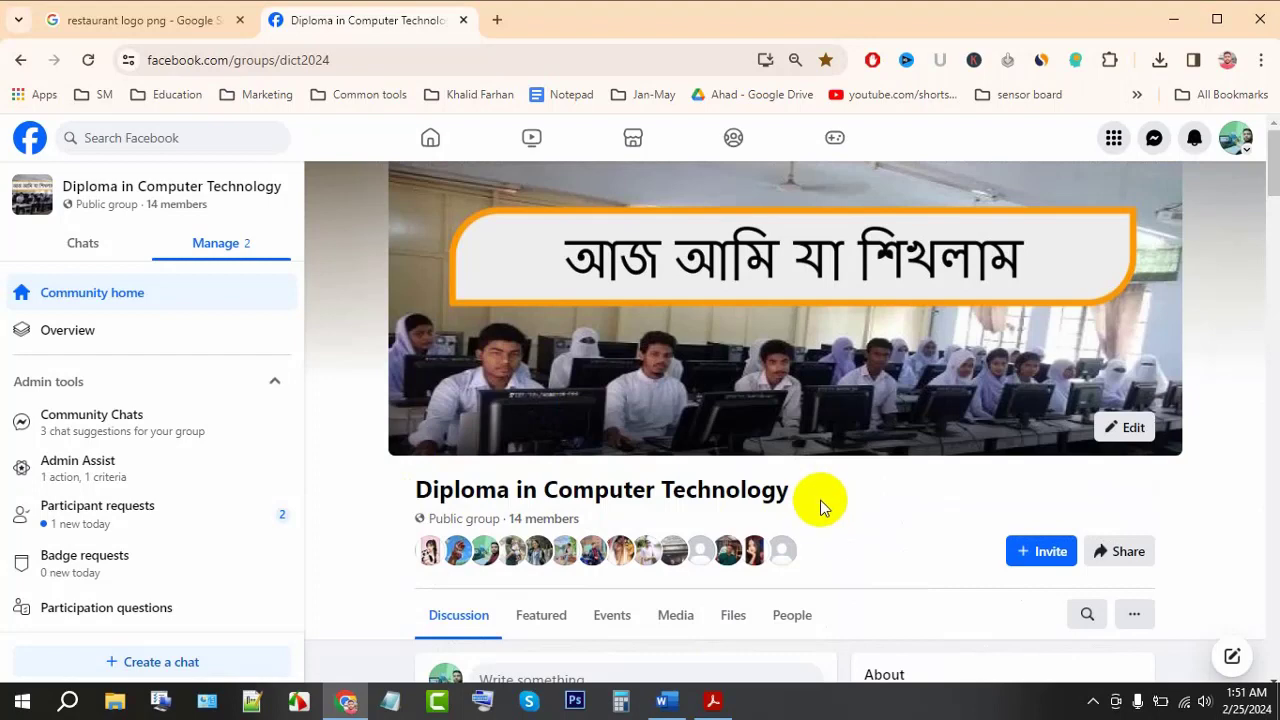
{"action": "left_click_drag", "start_coordinate": [809, 486], "coordinate": [423, 486]}
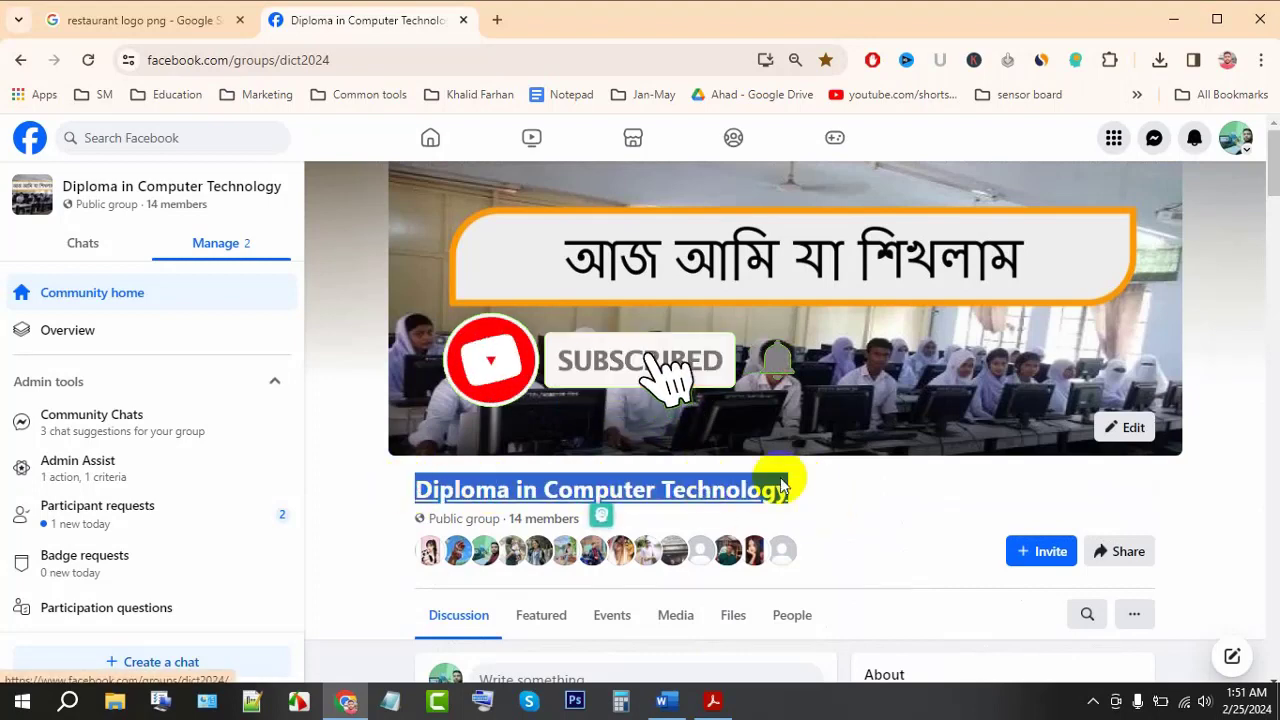
{"action": "left_click", "coordinate": [870, 498]}
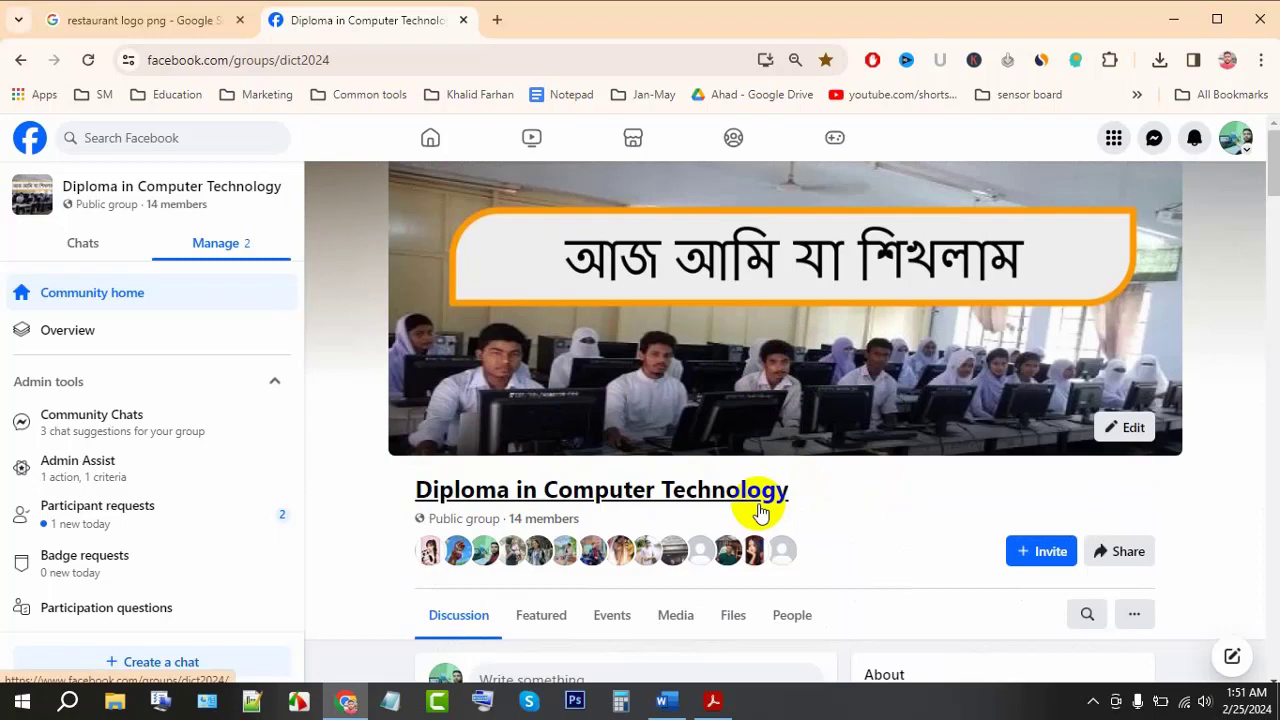
{"action": "left_click", "coordinate": [811, 489]}
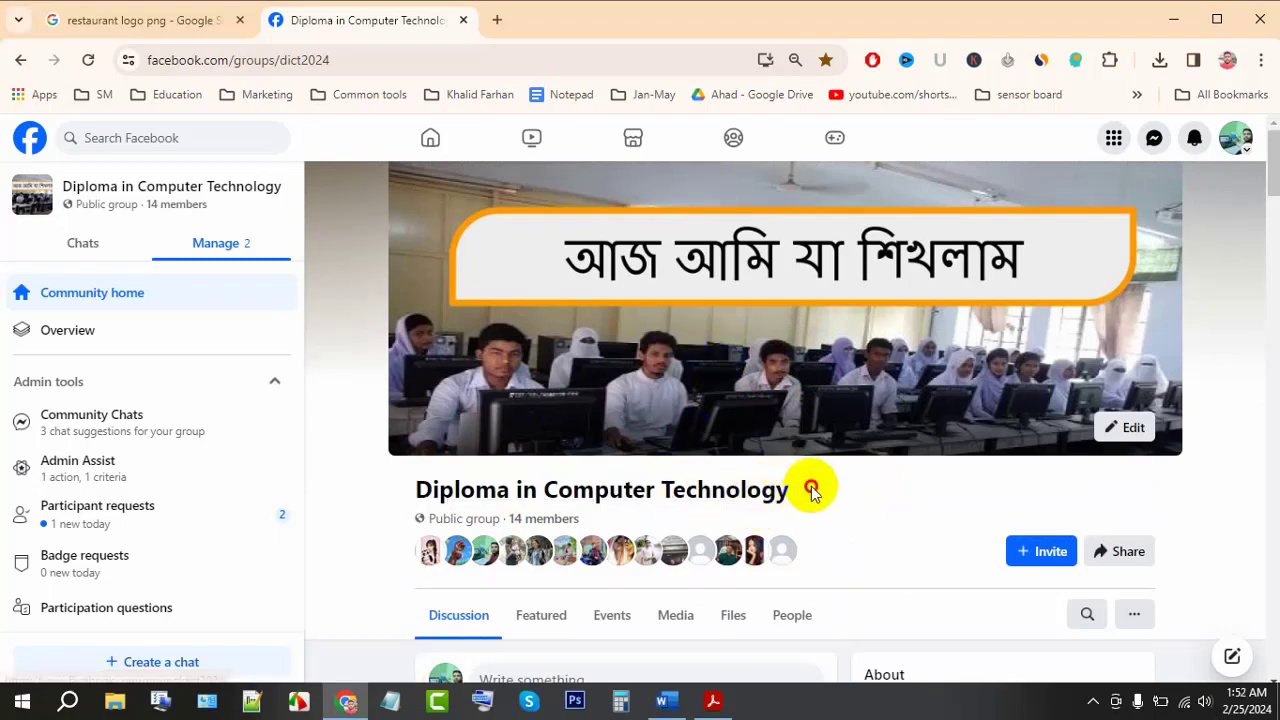
{"action": "left_click_drag", "start_coordinate": [811, 489], "coordinate": [418, 490]}
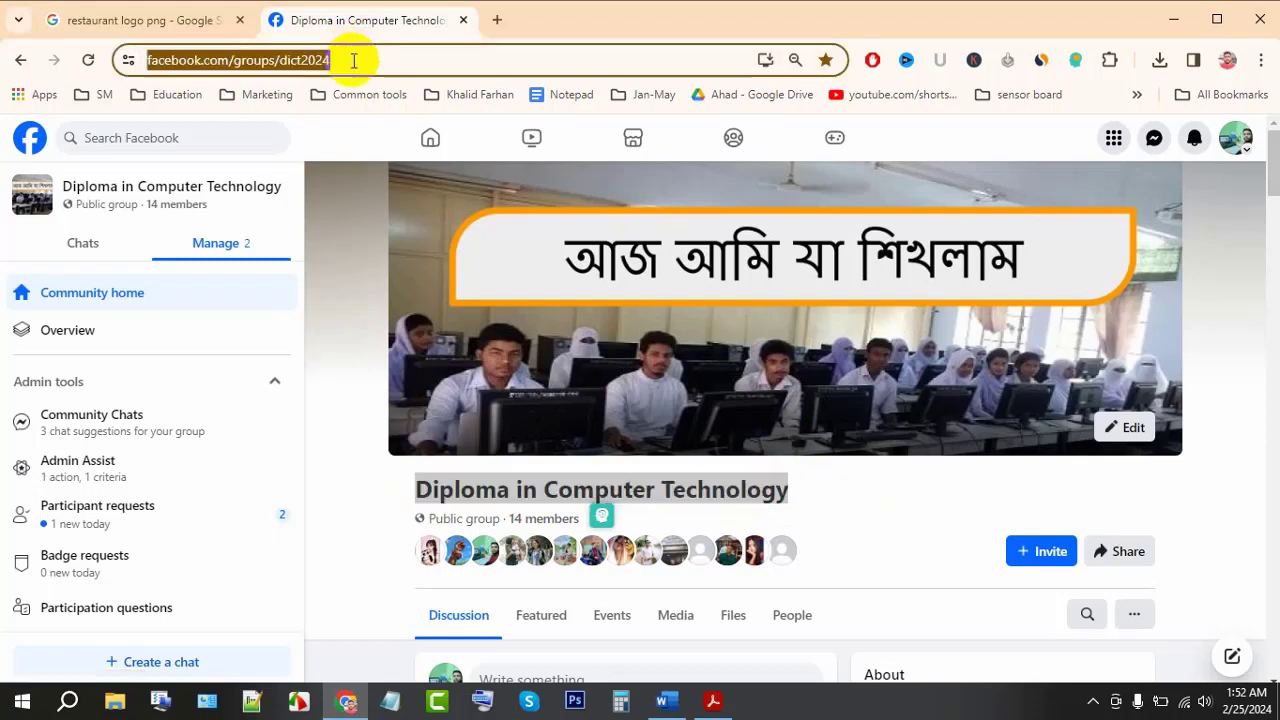
{"action": "left_click_drag", "start_coordinate": [351, 60], "coordinate": [126, 60]}
{"action": "left_click", "coordinate": [440, 60]}
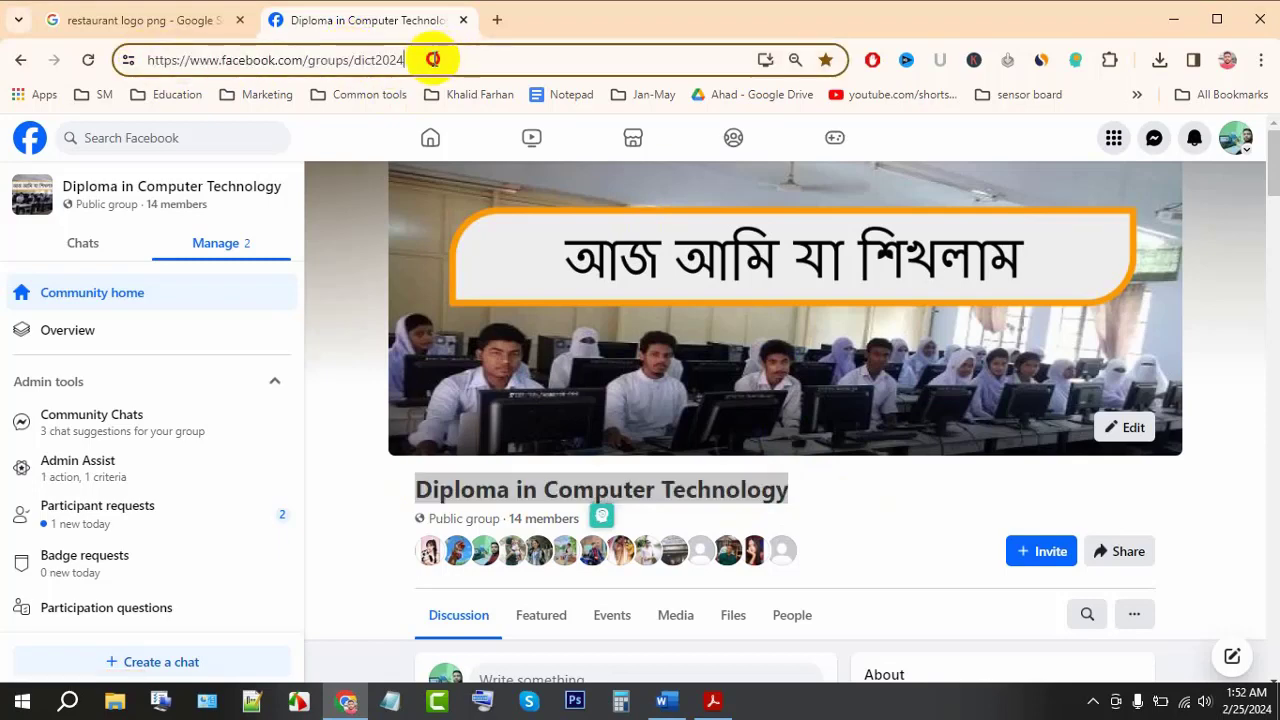
{"action": "left_click_drag", "start_coordinate": [434, 60], "coordinate": [127, 63]}
{"action": "left_click", "coordinate": [432, 60]}
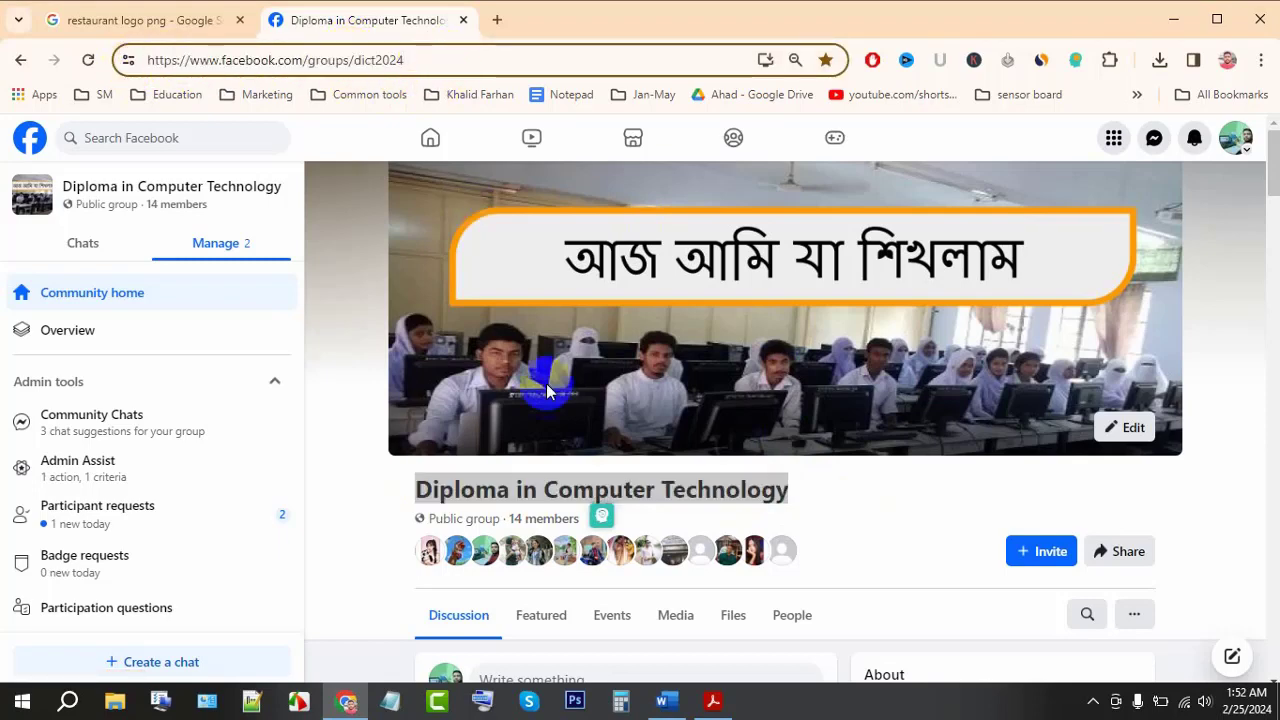
{"action": "scroll", "coordinate": [645, 548], "scroll_direction": "down", "scroll_amount": 1}
{"action": "scroll", "coordinate": [663, 557], "scroll_direction": "down", "scroll_amount": 4}
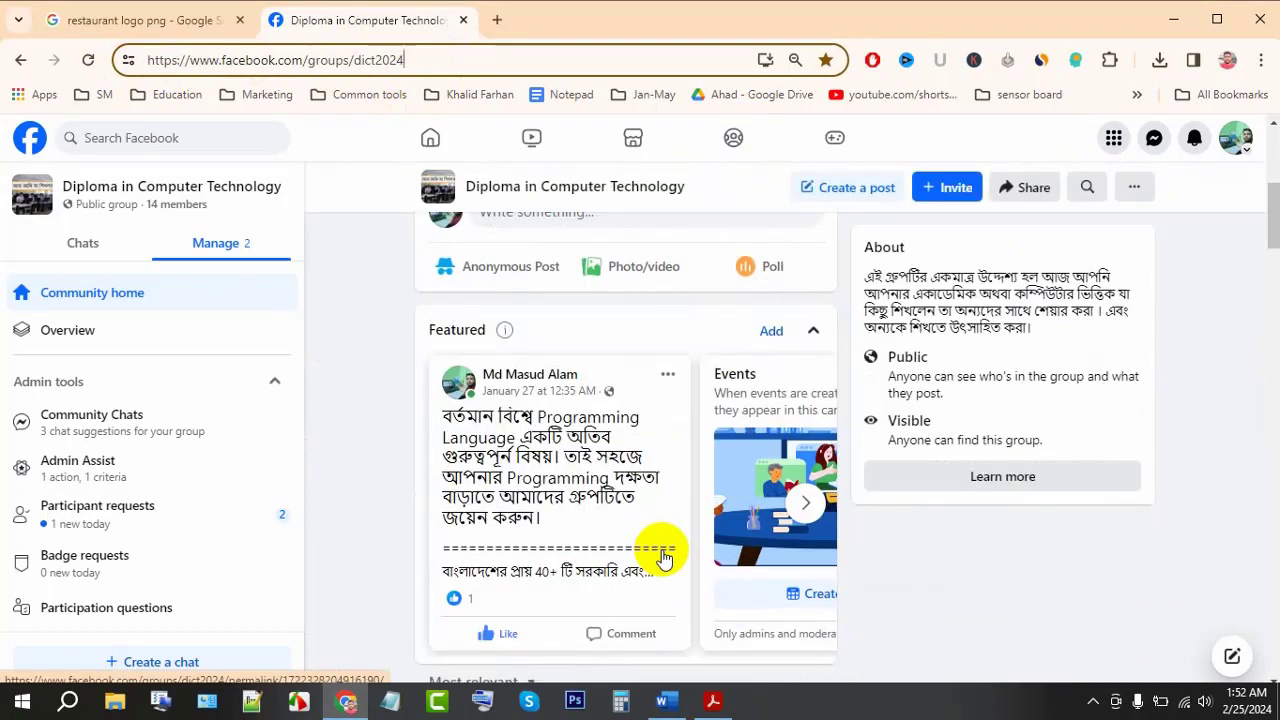
{"action": "scroll", "coordinate": [663, 557], "scroll_direction": "down", "scroll_amount": 3}
{"action": "scroll", "coordinate": [648, 542], "scroll_direction": "down", "scroll_amount": 2}
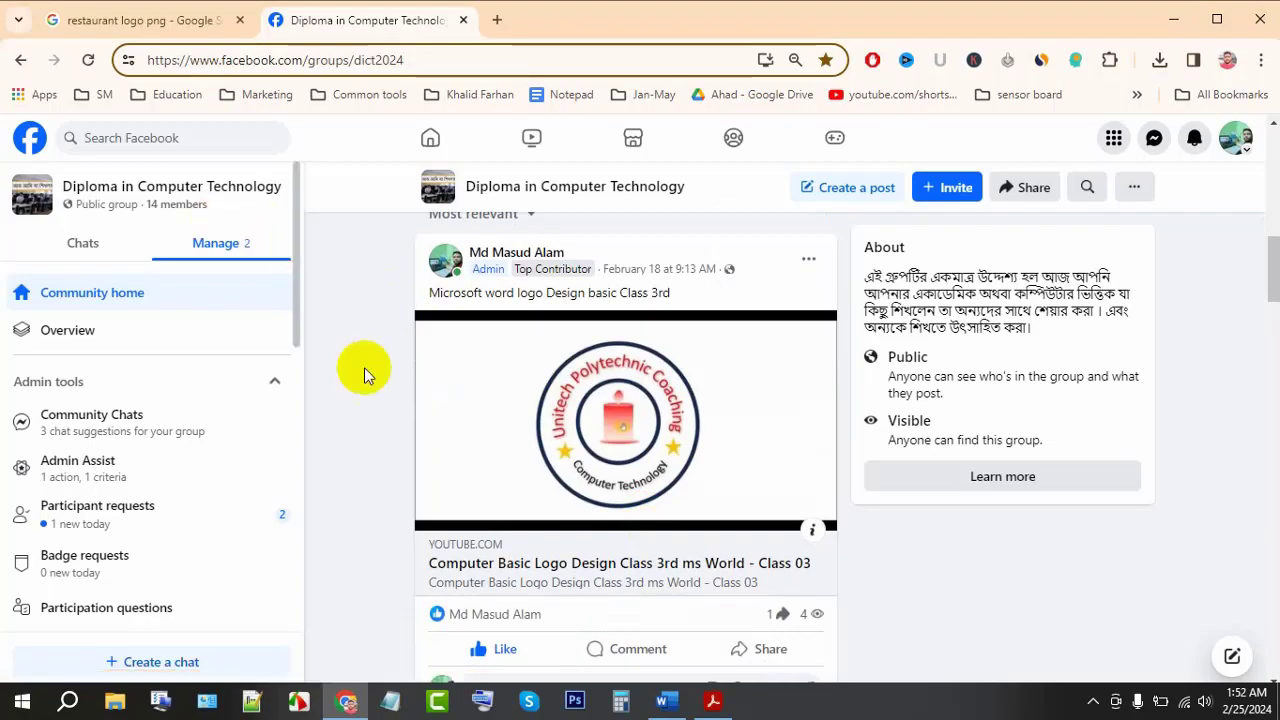
- In Res.pdf, highlight the header, the Name/Address/Number lines and the contact block, and close the mail window
{"action": "left_click", "coordinate": [712, 703]}
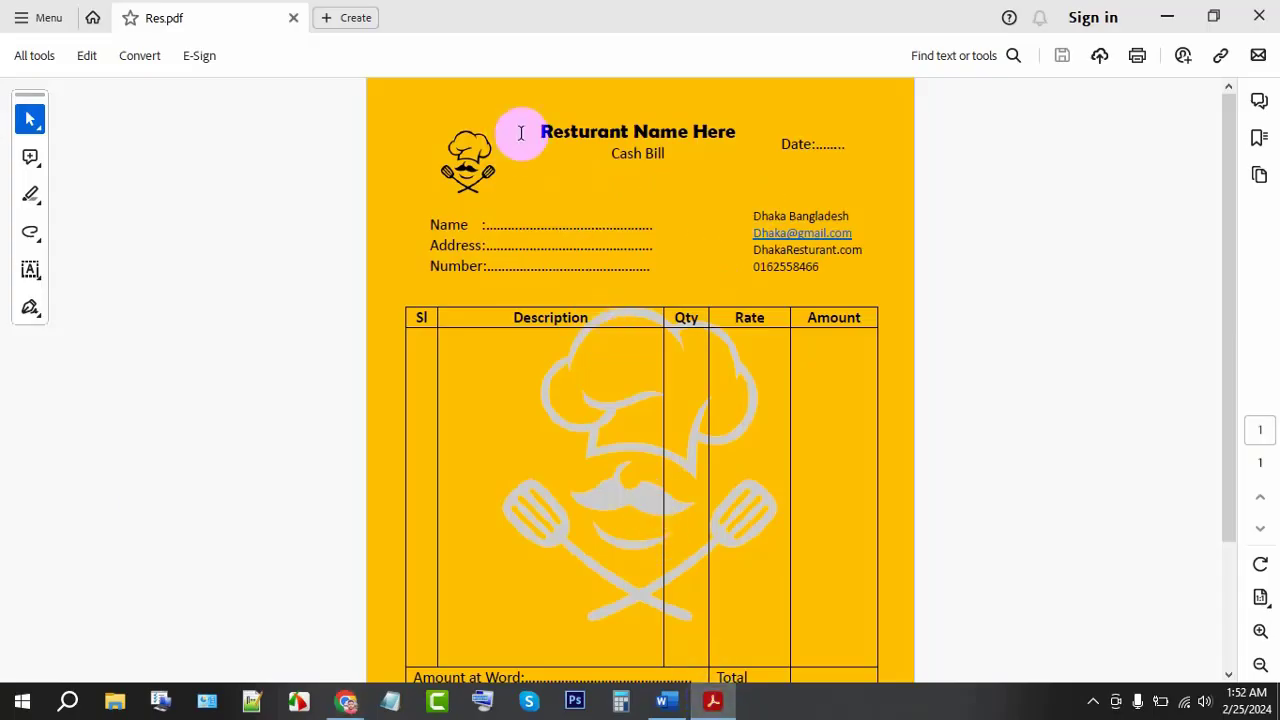
{"action": "left_click_drag", "start_coordinate": [537, 128], "coordinate": [683, 171]}
{"action": "left_click", "coordinate": [682, 178]}
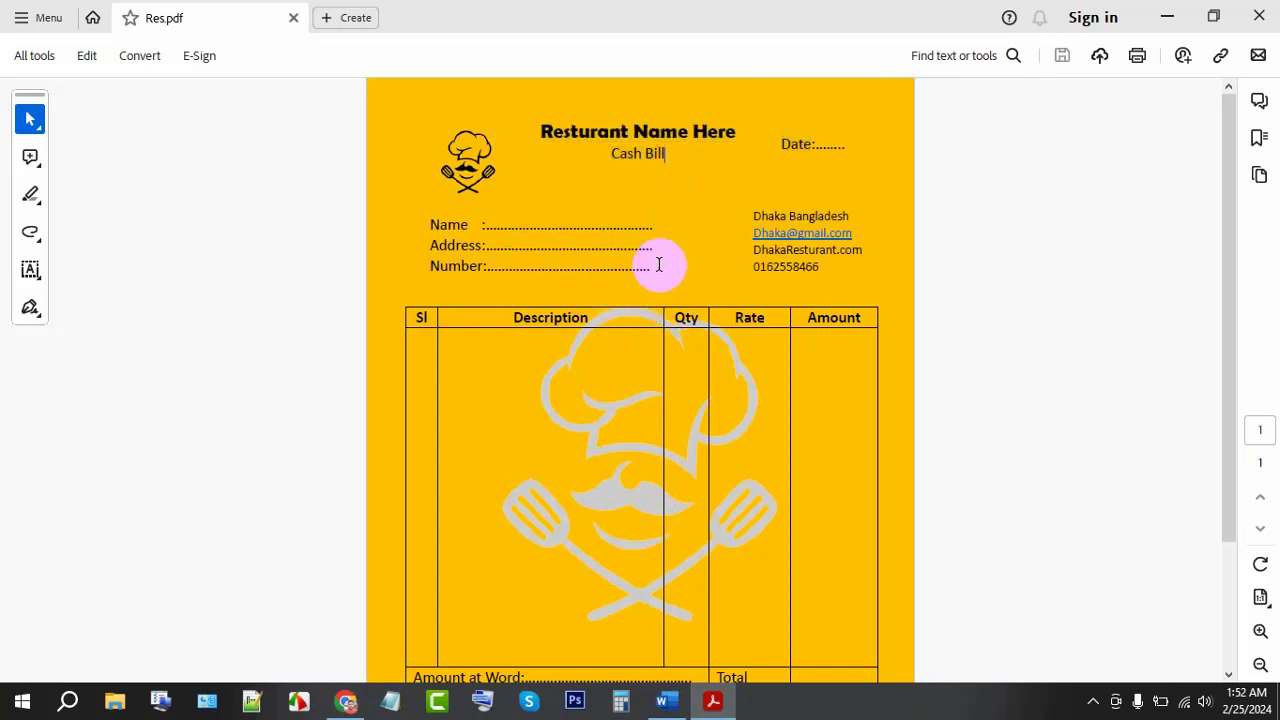
{"action": "scroll", "coordinate": [700, 310], "scroll_direction": "down", "scroll_amount": 2}
{"action": "scroll", "coordinate": [730, 360], "scroll_direction": "down", "scroll_amount": 2}
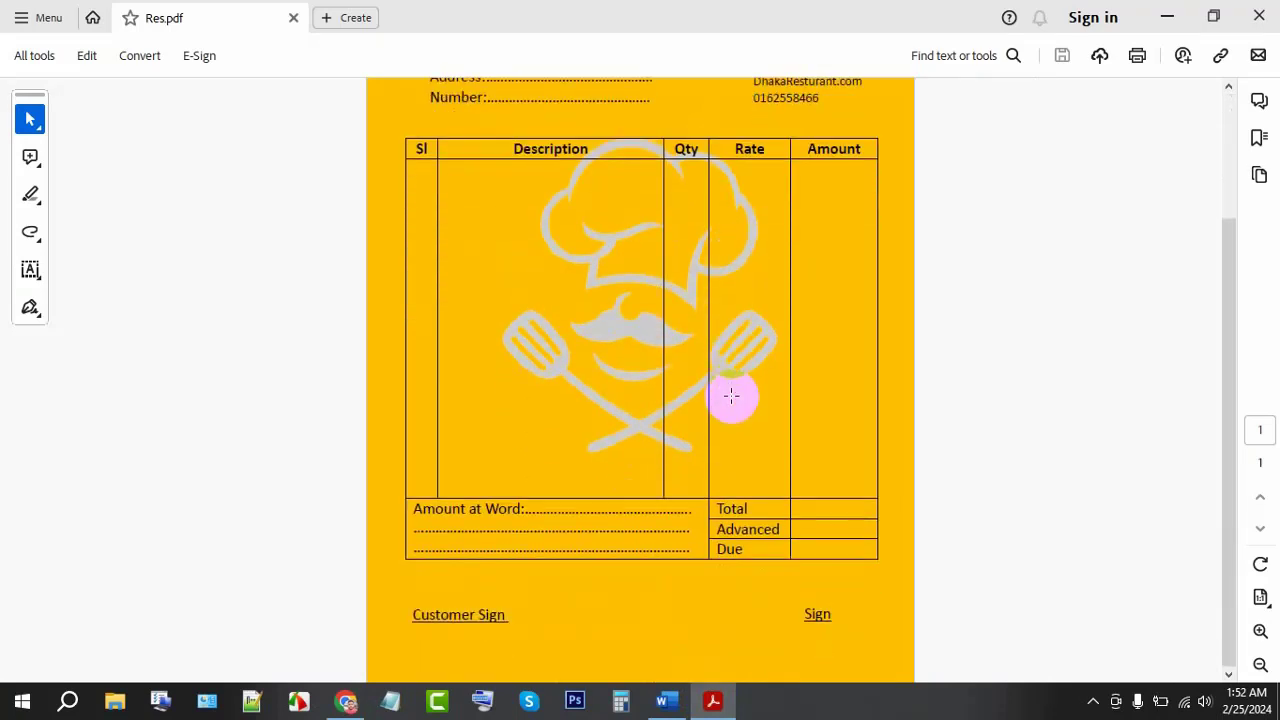
{"action": "scroll", "coordinate": [731, 390], "scroll_direction": "up", "scroll_amount": 4}
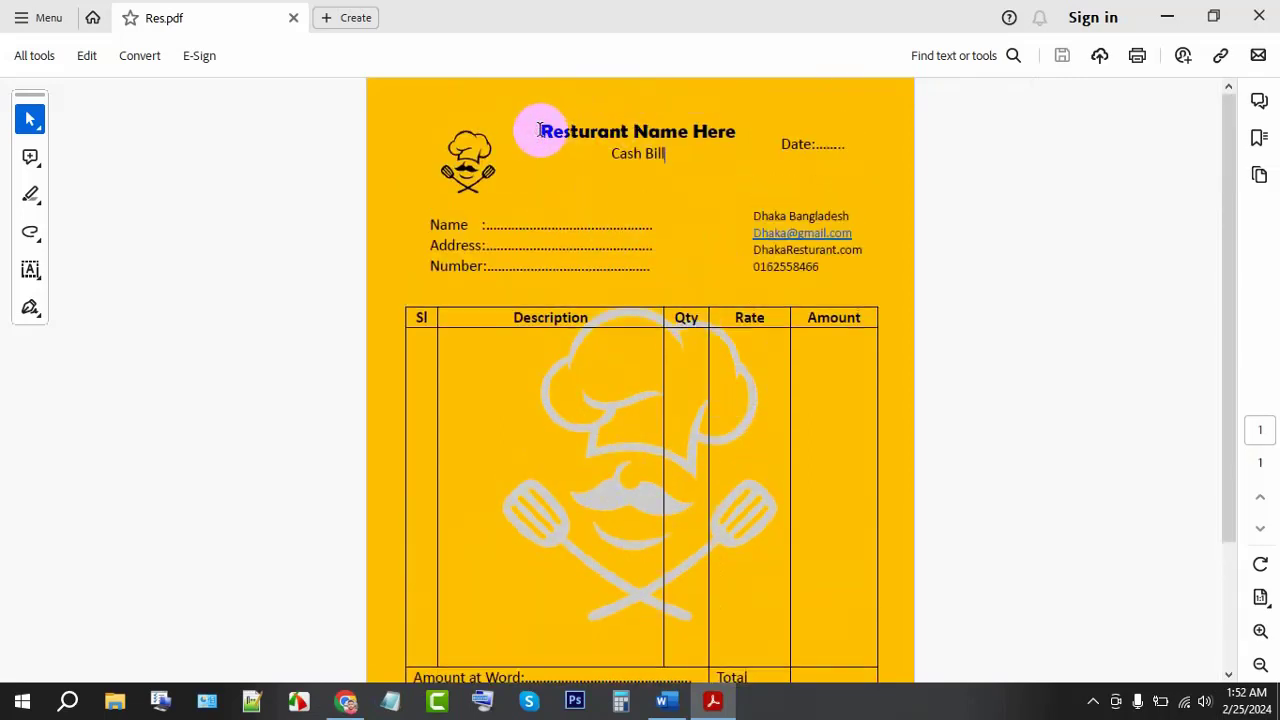
{"action": "left_click_drag", "start_coordinate": [538, 131], "coordinate": [845, 145]}
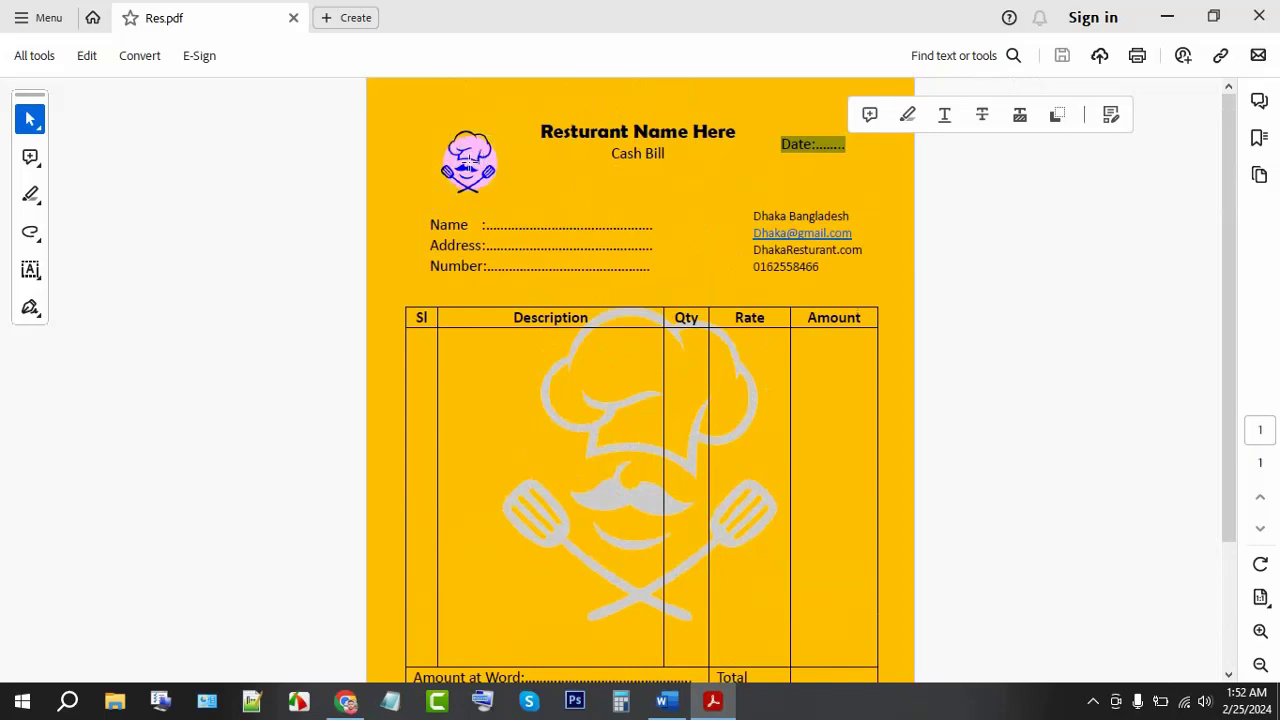
{"action": "left_click_drag", "start_coordinate": [437, 224], "coordinate": [654, 277]}
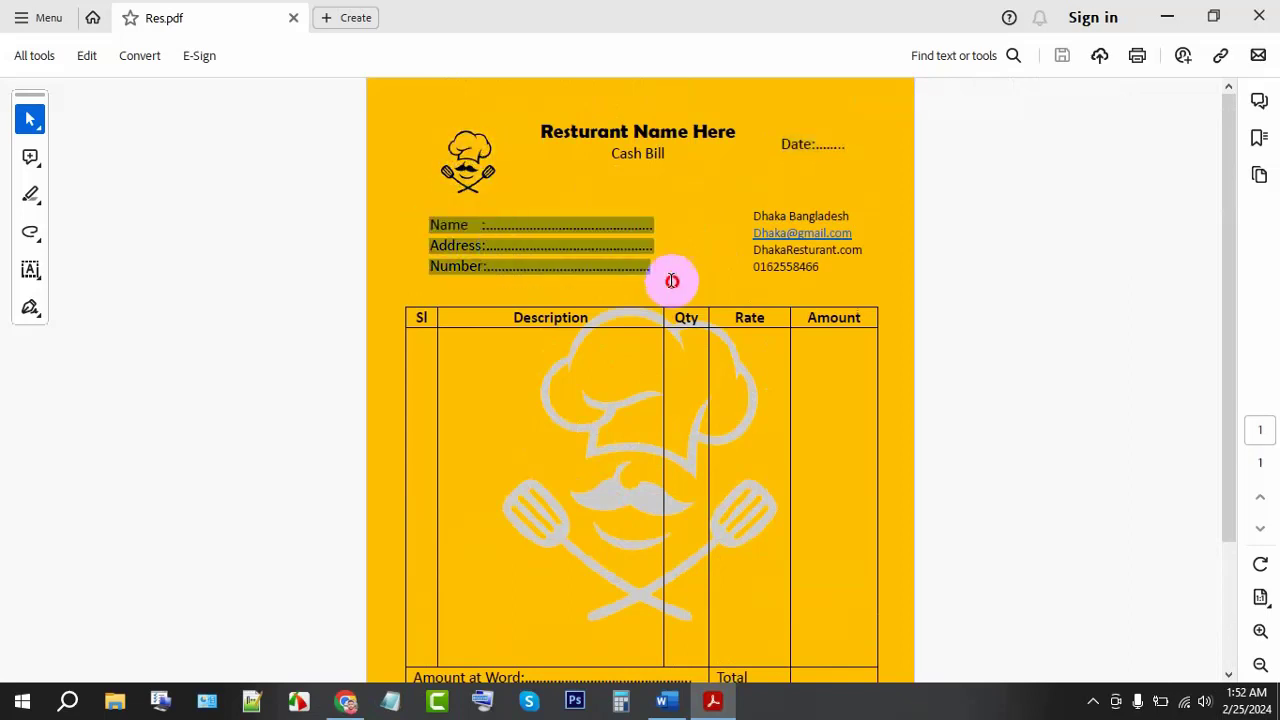
{"action": "mouse_move", "coordinate": [741, 207]}
{"action": "left_mouse_down"}
{"action": "mouse_move", "coordinate": [822, 267]}
{"action": "mouse_move", "coordinate": [754, 220]}
{"action": "left_mouse_up"}
{"action": "left_click", "coordinate": [822, 267]}
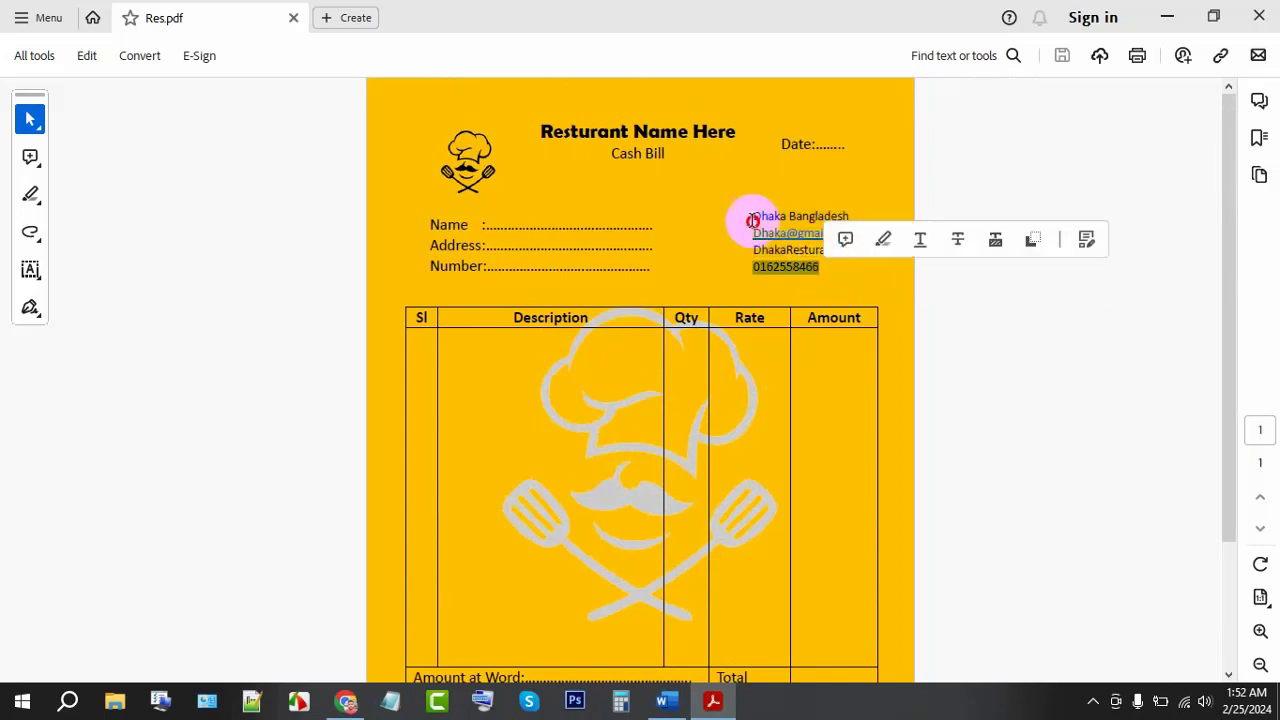
{"action": "left_click", "coordinate": [780, 233]}
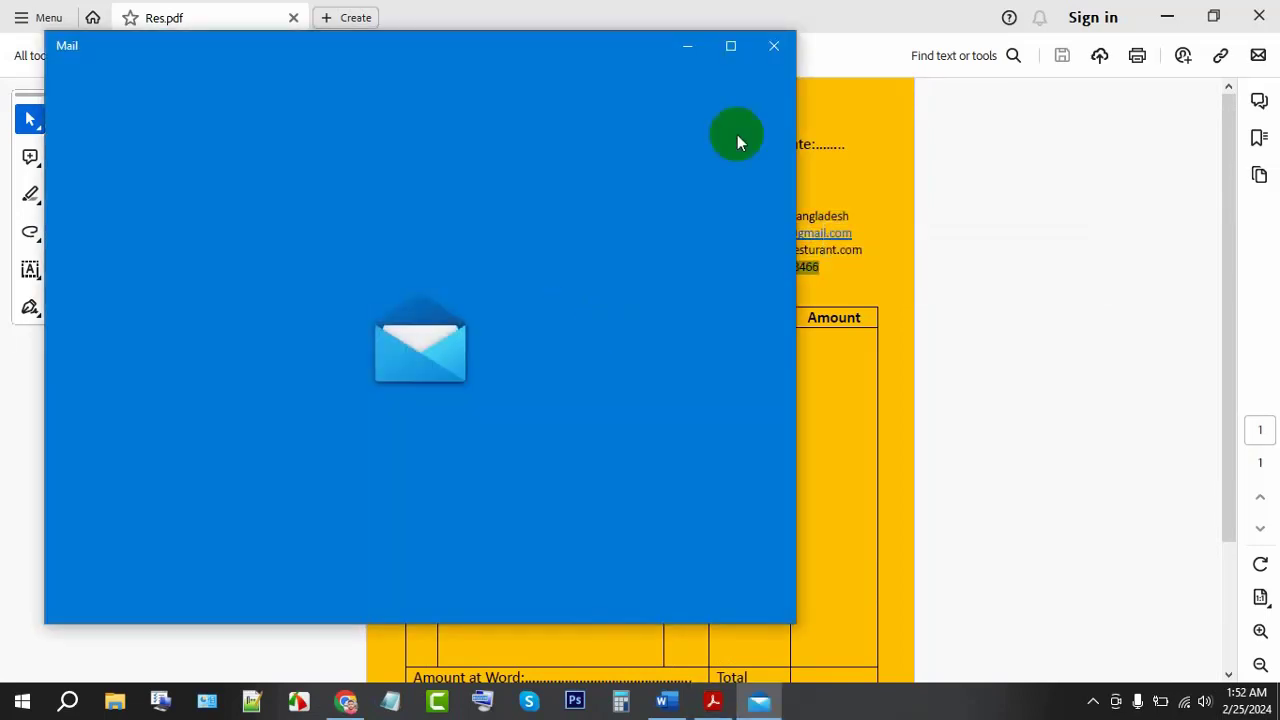
{"action": "left_click", "coordinate": [771, 47]}
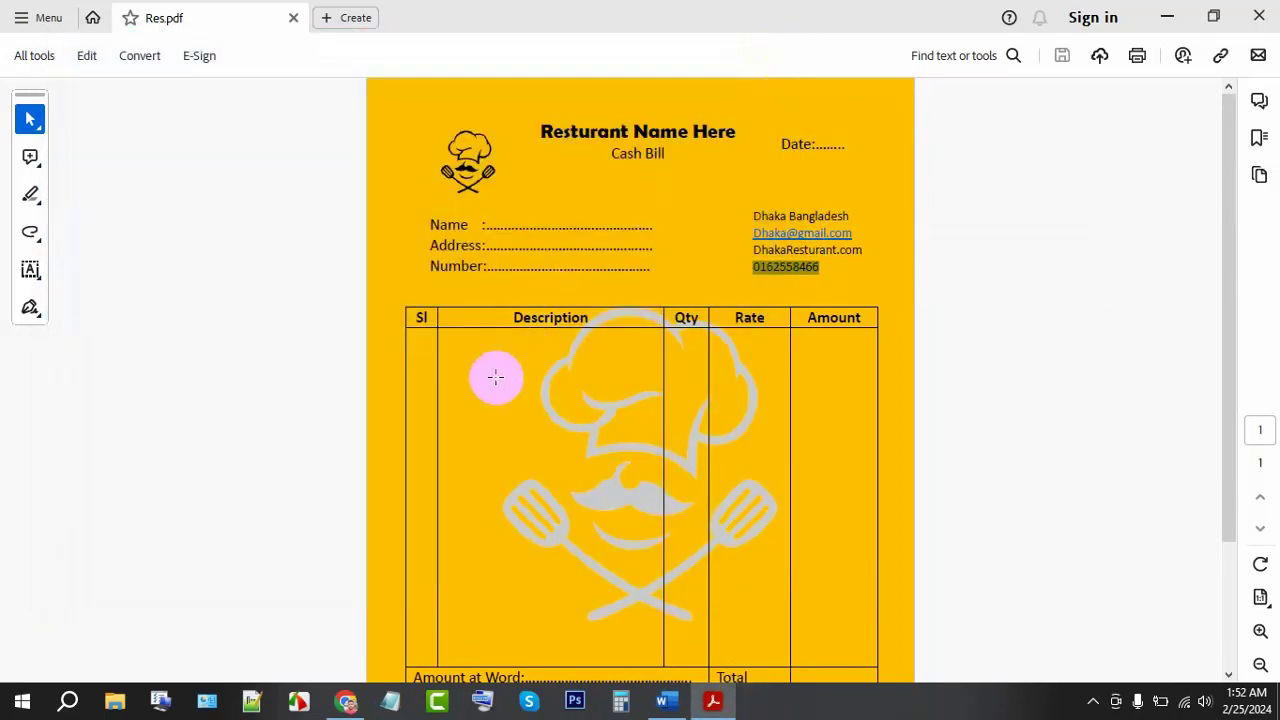
- Scroll through the rest of the cash bill, then minimize Acrobat Reader
{"action": "scroll", "coordinate": [494, 377], "scroll_direction": "down", "scroll_amount": 1}
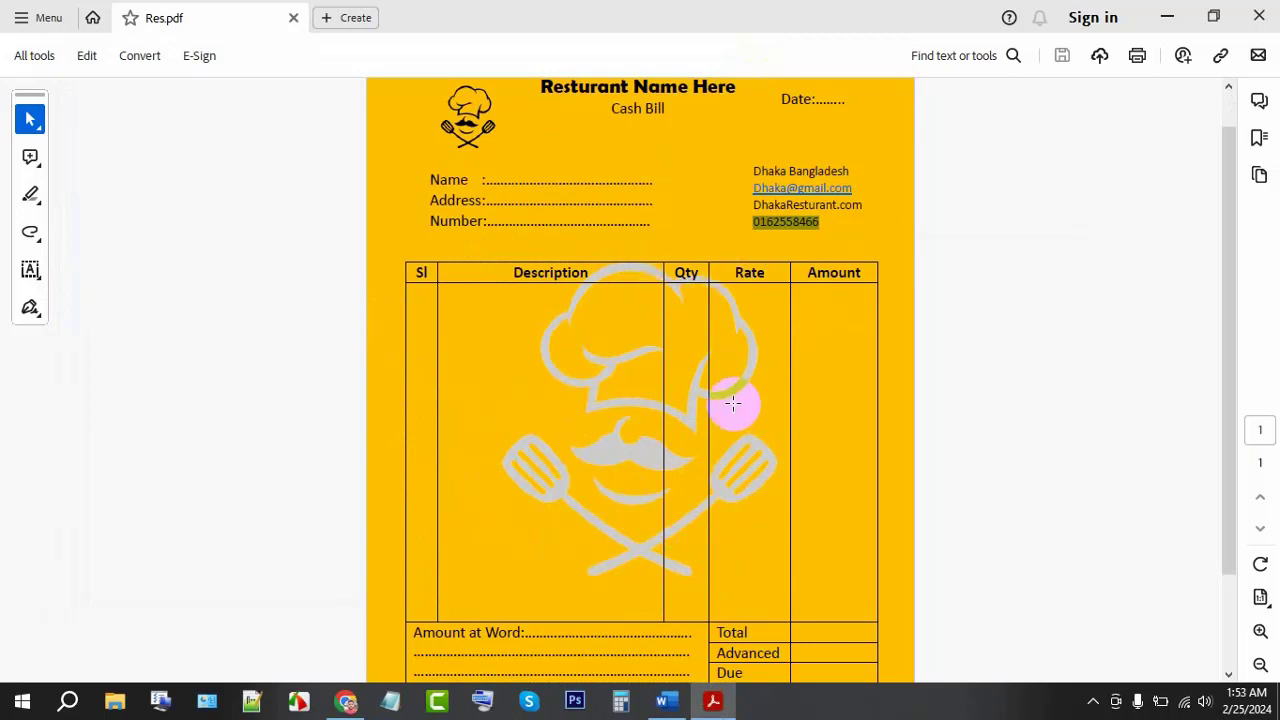
{"action": "scroll", "coordinate": [706, 355], "scroll_direction": "up", "scroll_amount": 1}
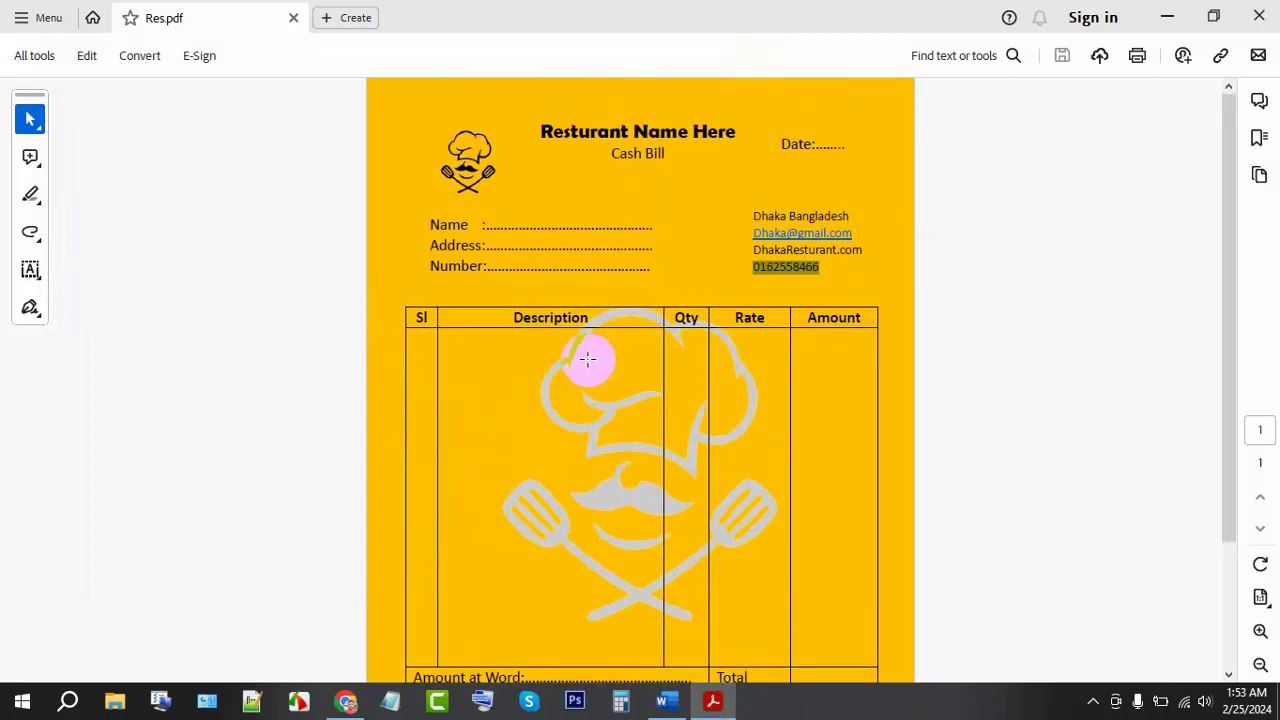
{"action": "scroll", "coordinate": [840, 312], "scroll_direction": "down", "scroll_amount": 2}
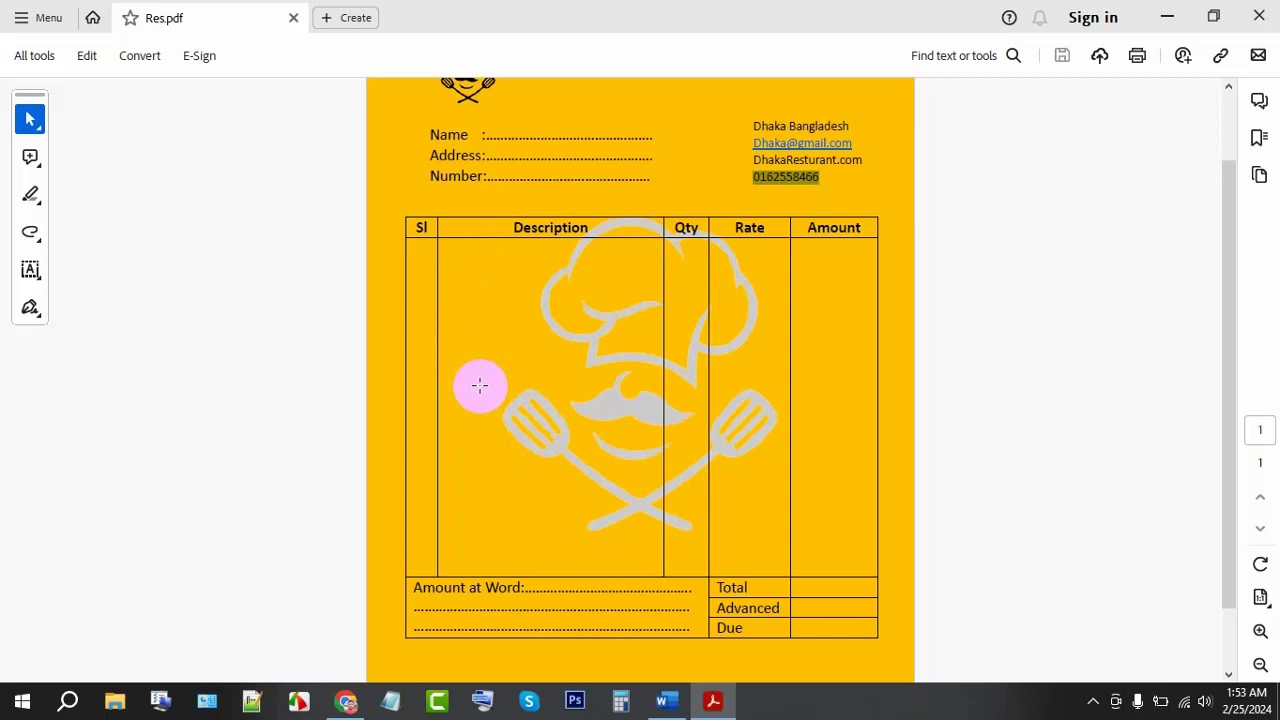
{"action": "scroll", "coordinate": [510, 400], "scroll_direction": "down", "scroll_amount": 1}
{"action": "scroll", "coordinate": [537, 420], "scroll_direction": "down", "scroll_amount": 1}
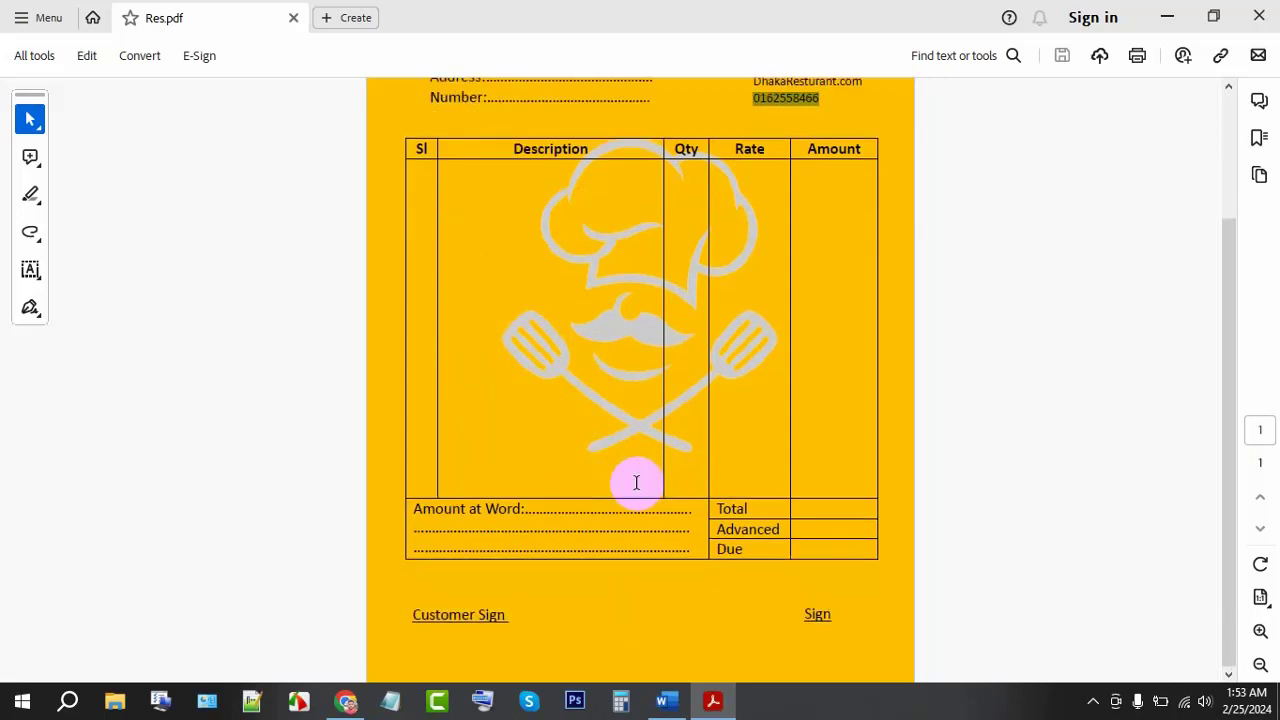
{"action": "scroll", "coordinate": [646, 470], "scroll_direction": "up", "scroll_amount": 4}
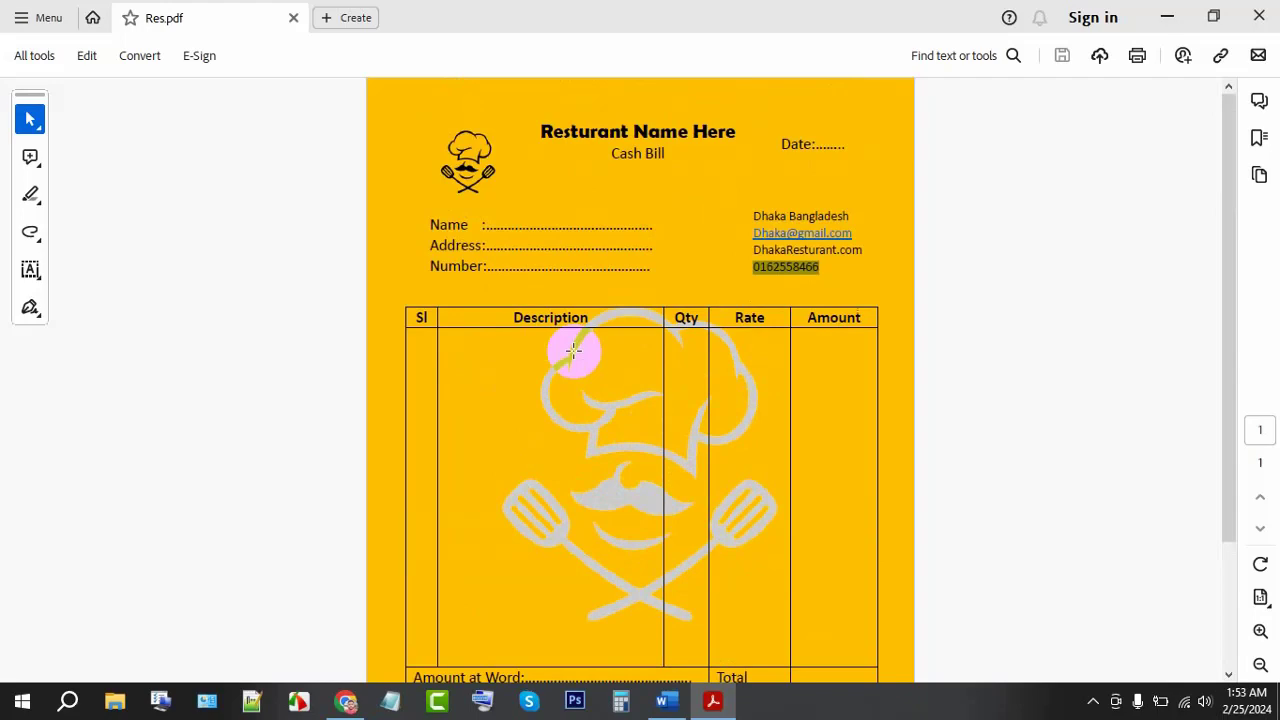
{"action": "left_click", "coordinate": [1167, 17]}
- Close the old chef-logo invoice, New Rich Text Document (2).rtf, without saving changes
{"action": "scroll", "coordinate": [620, 286], "scroll_direction": "up", "scroll_amount": 1}
{"action": "scroll", "coordinate": [594, 286], "scroll_direction": "up", "scroll_amount": 2}
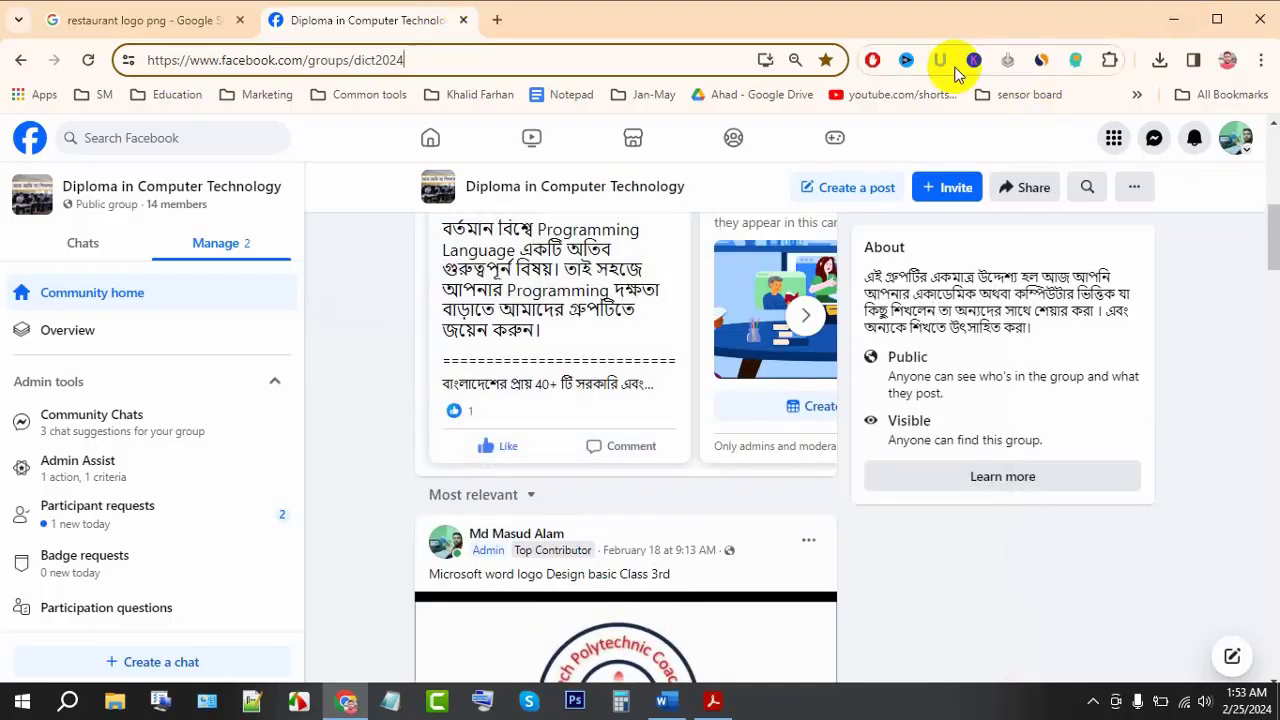
{"action": "left_click", "coordinate": [1175, 19]}
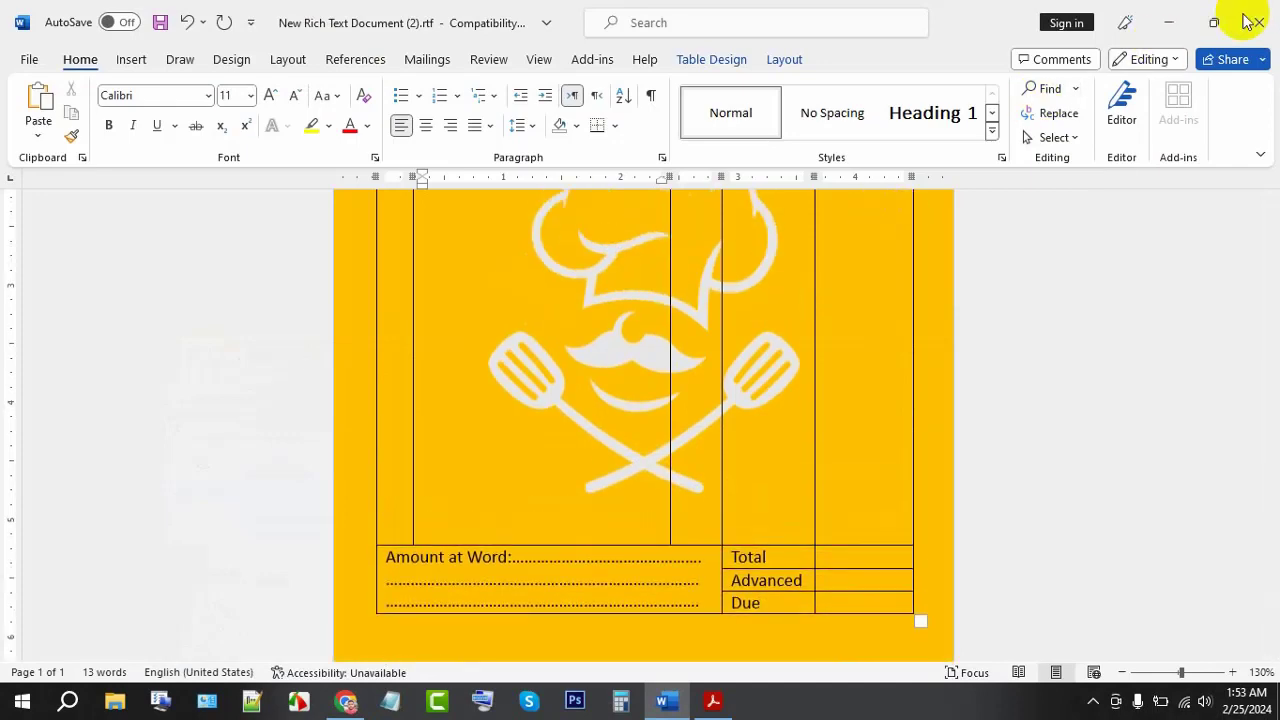
{"action": "scroll", "coordinate": [820, 300], "scroll_direction": "up", "scroll_amount": 3}
{"action": "scroll", "coordinate": [757, 334], "scroll_direction": "up", "scroll_amount": 3}
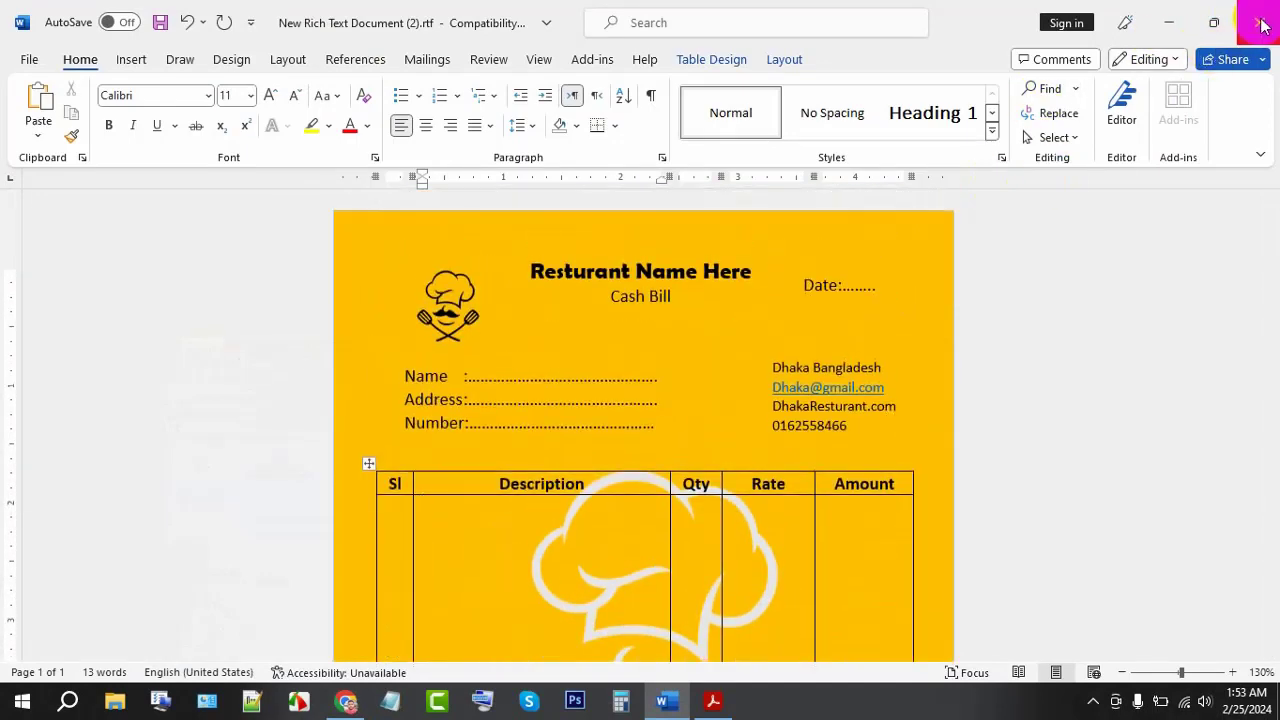
{"action": "left_click", "coordinate": [1259, 22]}
{"action": "left_click", "coordinate": [752, 386]}
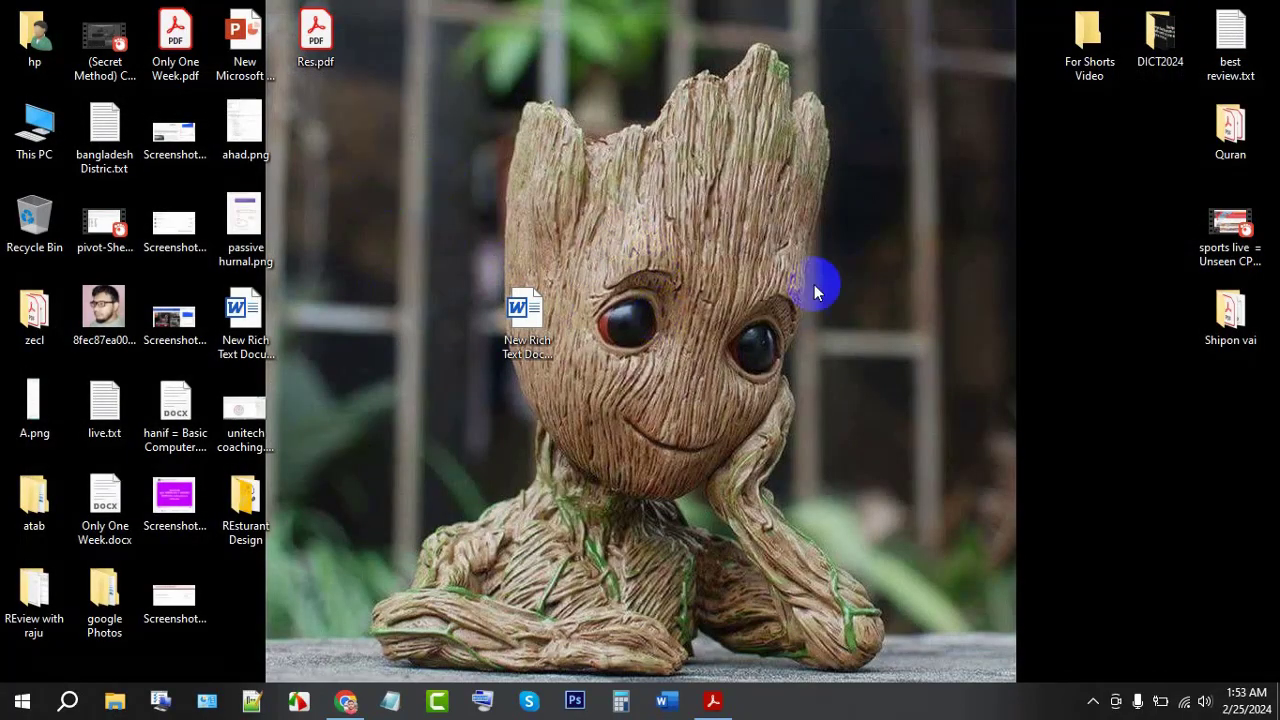
- Create a new Rich Text Format file on the desktop, keeping the default name New Rich Text Document (3).rtf
{"action": "right_click", "coordinate": [900, 165]}
{"action": "mouse_move", "coordinate": [944, 362]}
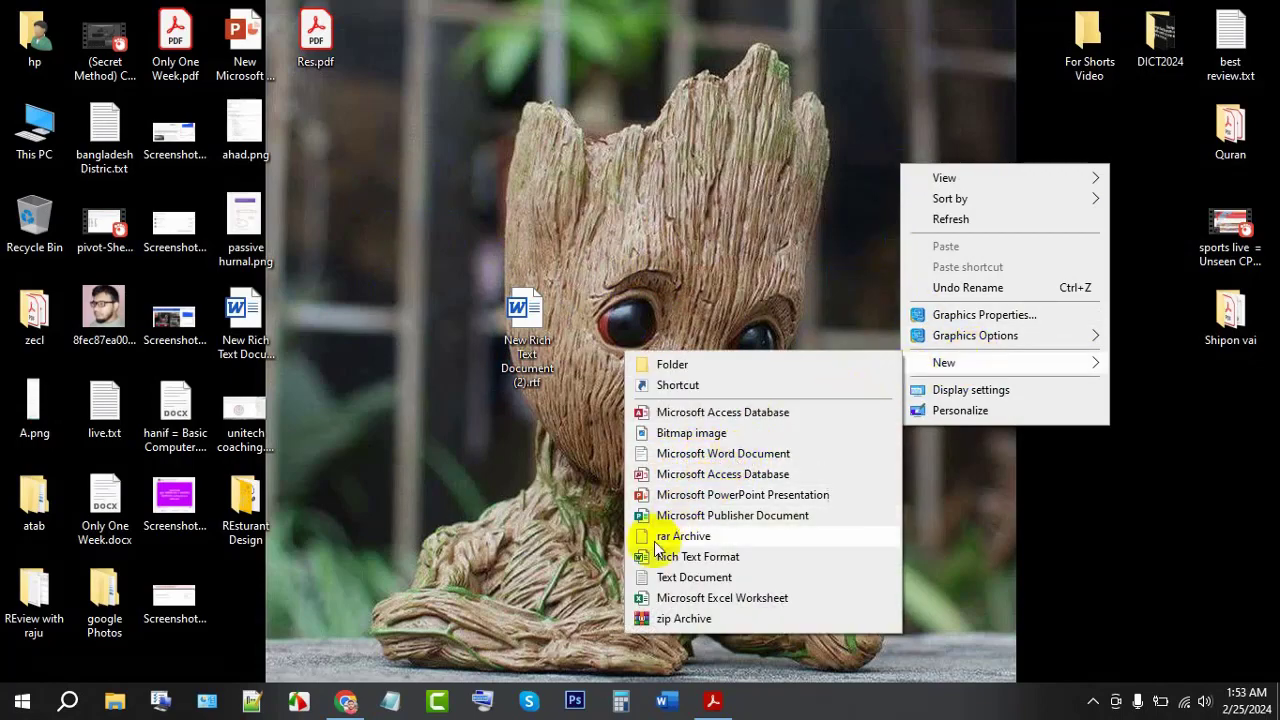
{"action": "left_click", "coordinate": [708, 560]}
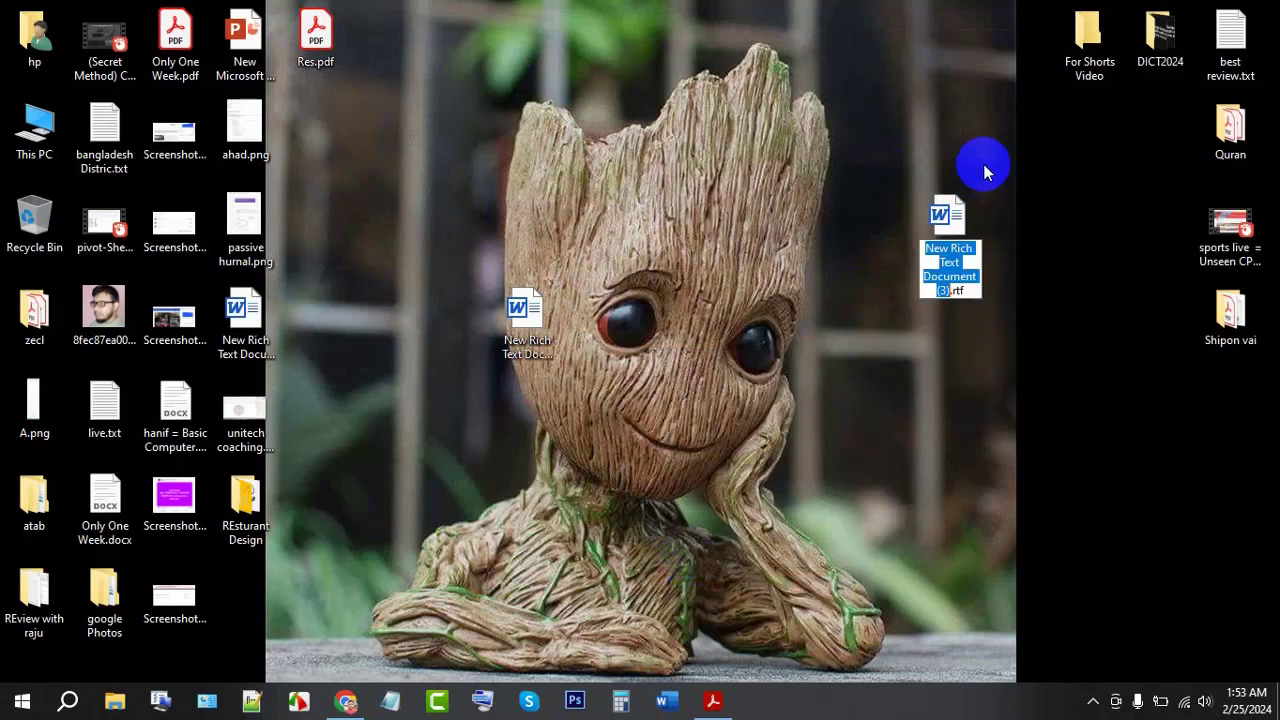
{"action": "key", "text": "Return"}
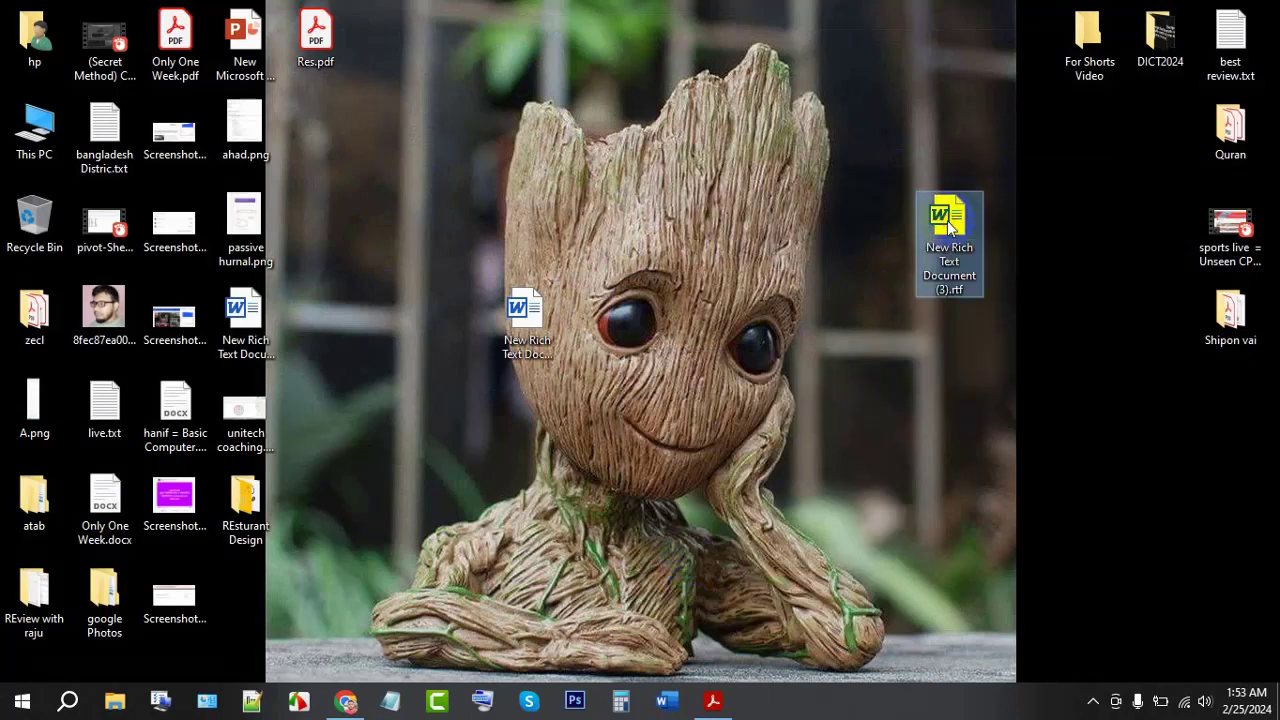
{"action": "mouse_move", "coordinate": [949, 218]}
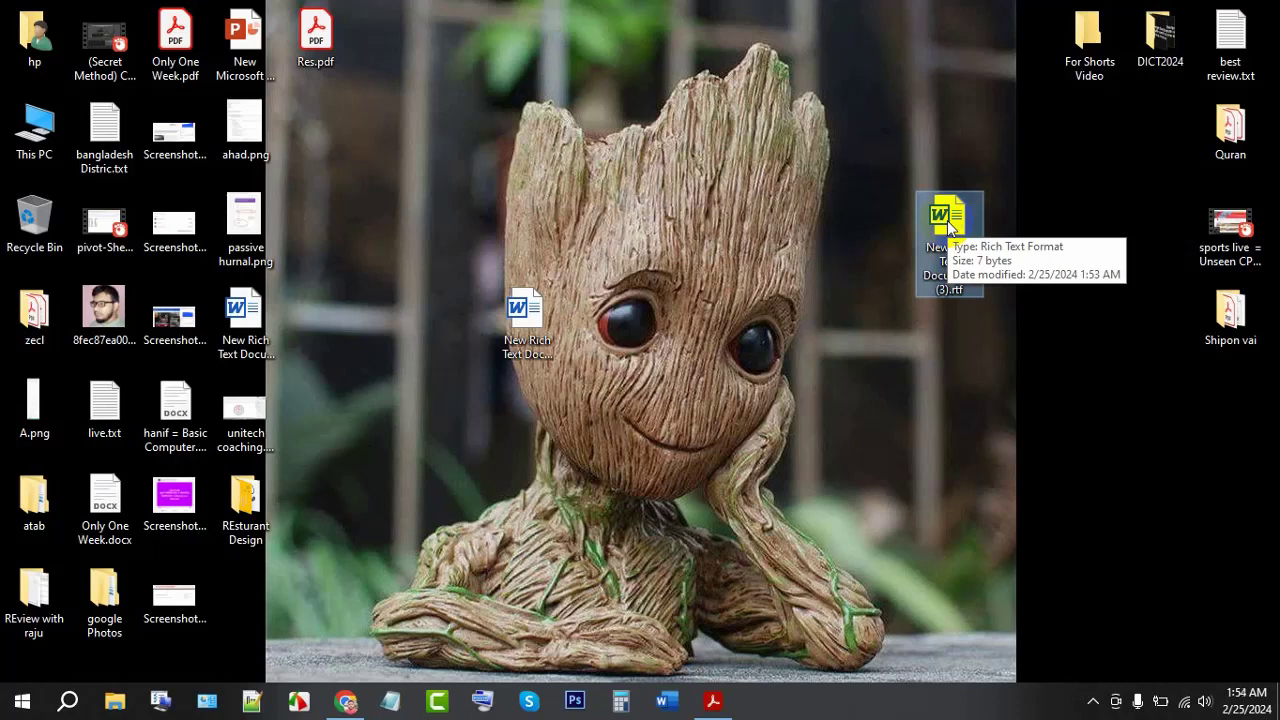
- Open New Rich Text Document (3).rtf in Word, dismiss the Get Genuine Office banner, and return to Res.pdf
{"action": "double_click", "coordinate": [950, 222]}
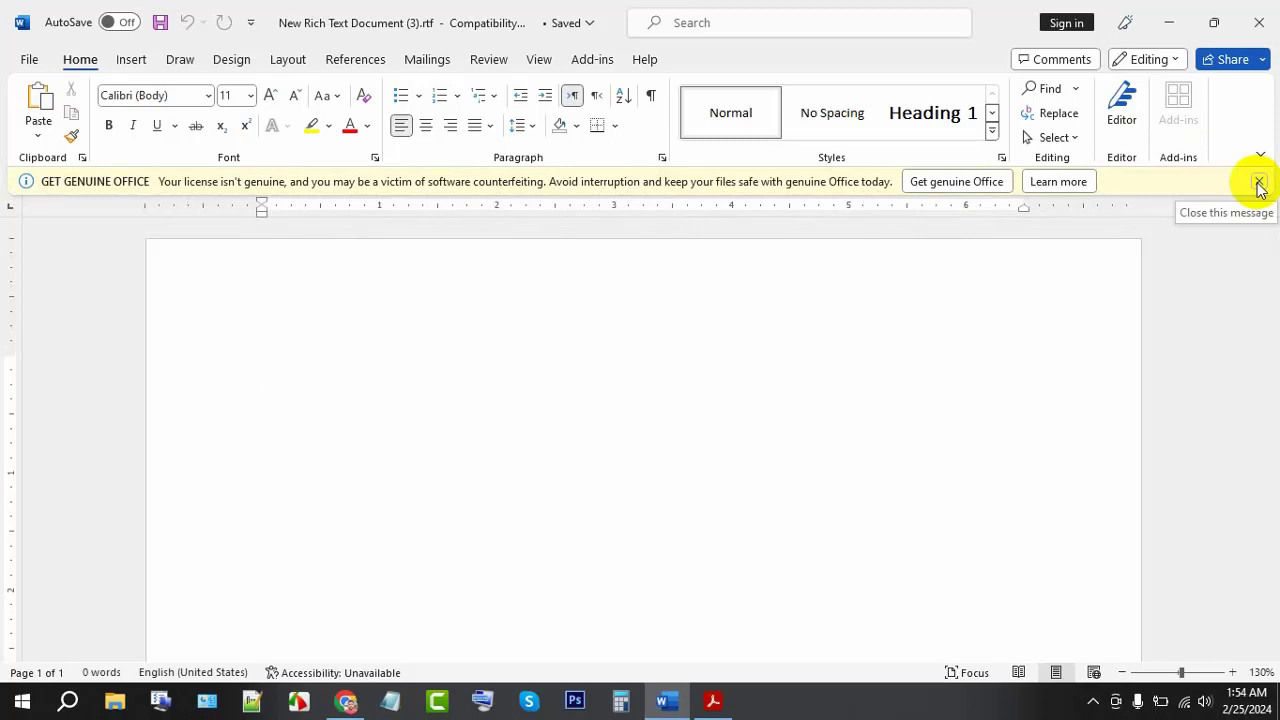
{"action": "left_click", "coordinate": [1258, 185]}
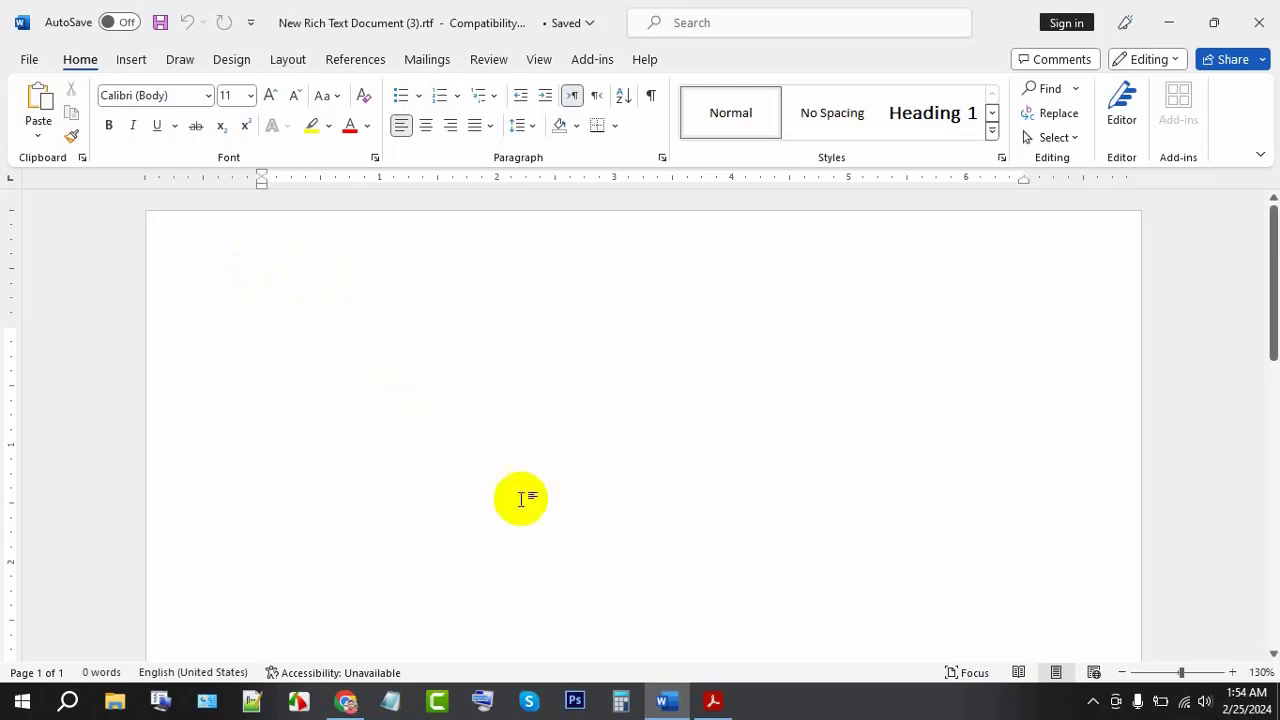
{"action": "left_click", "coordinate": [714, 704]}
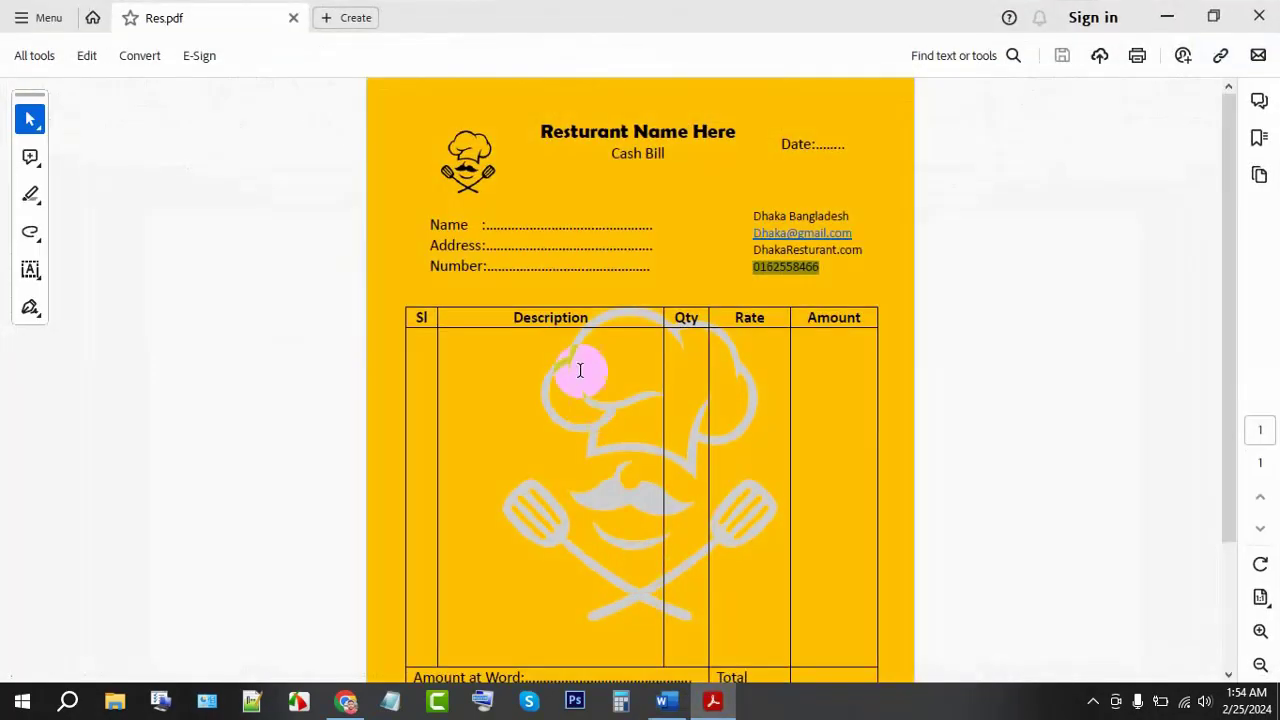
{"action": "left_click_drag", "start_coordinate": [540, 131], "coordinate": [676, 153]}
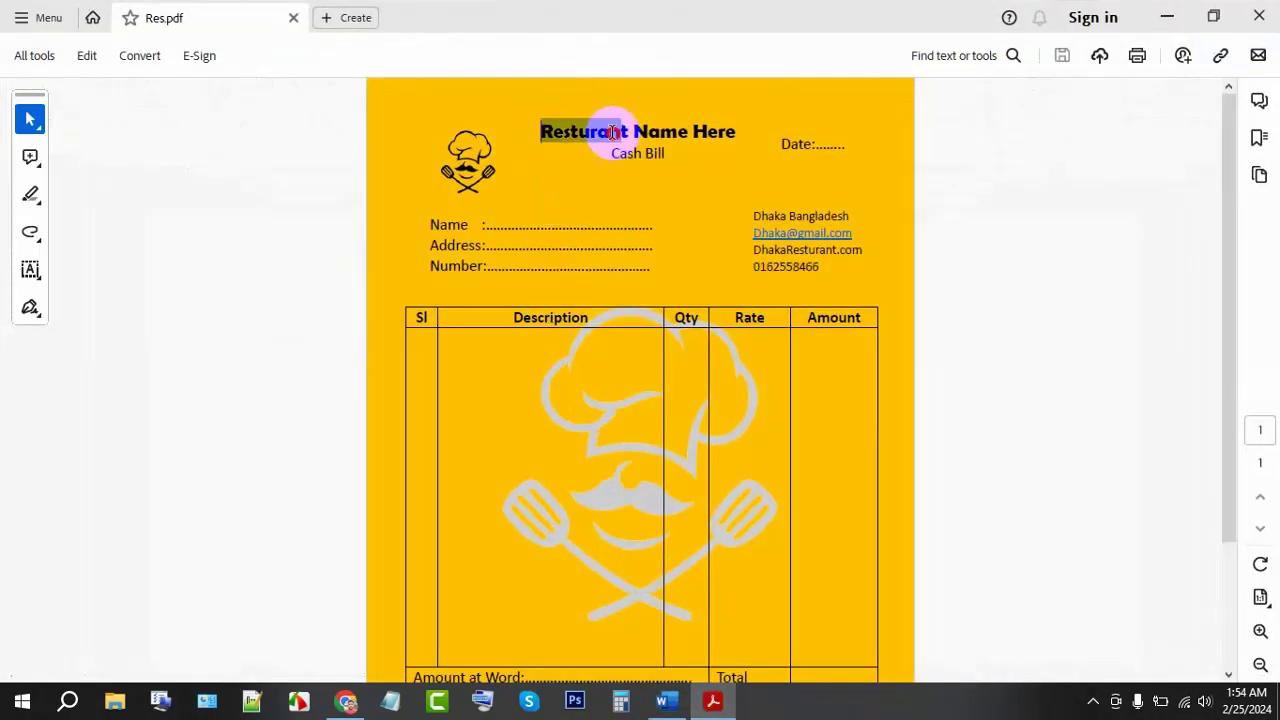
{"action": "left_click", "coordinate": [676, 153]}
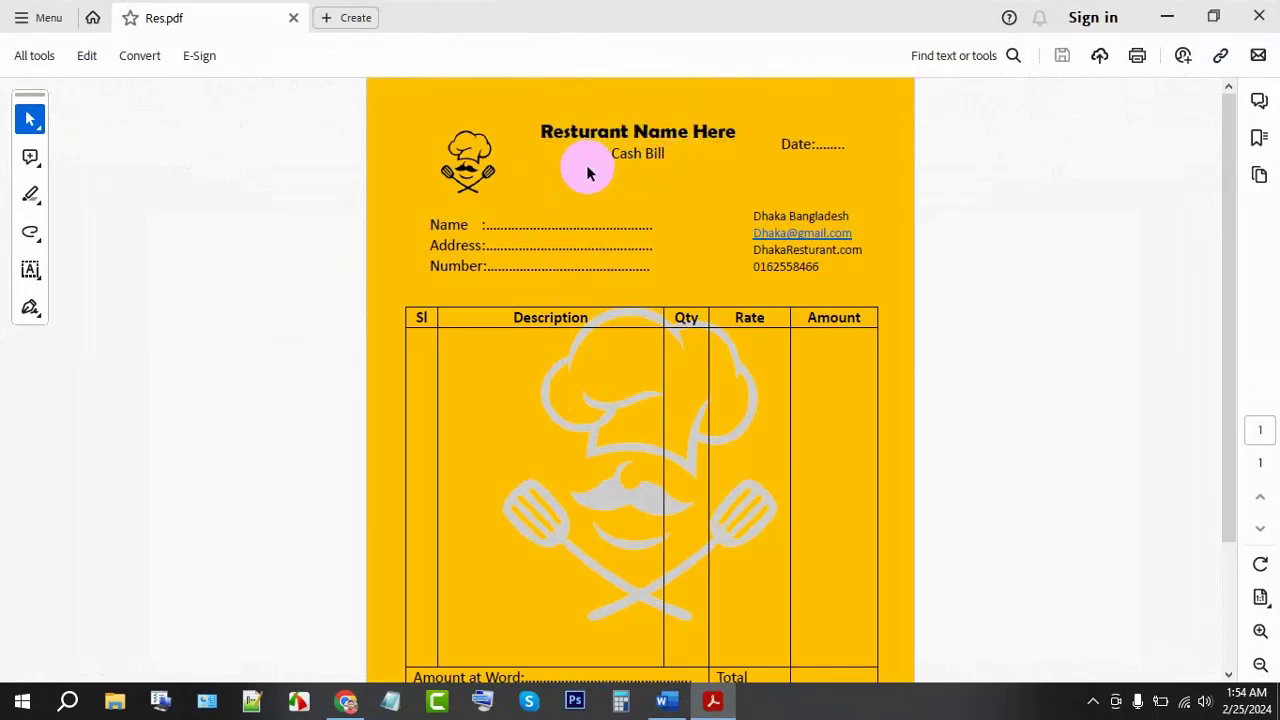
{"action": "left_click_drag", "start_coordinate": [546, 134], "coordinate": [808, 263]}
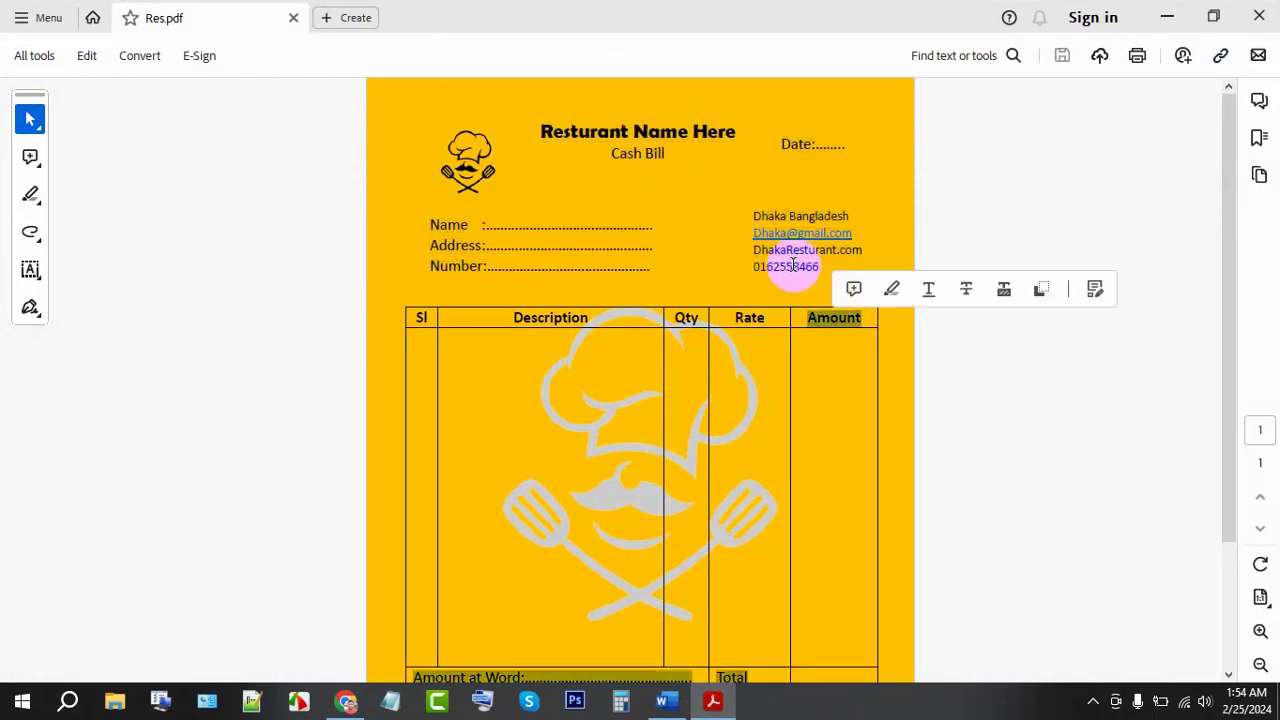
{"action": "left_click", "coordinate": [523, 143]}
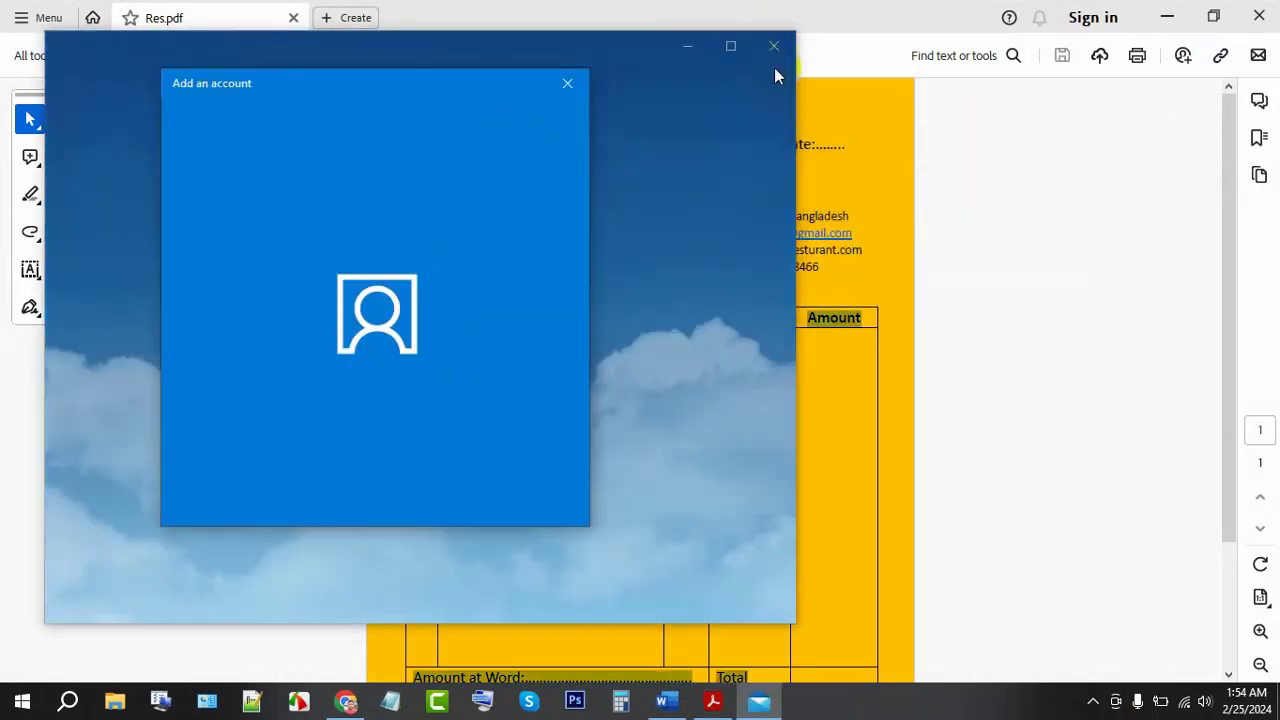
{"action": "left_click", "coordinate": [568, 88]}
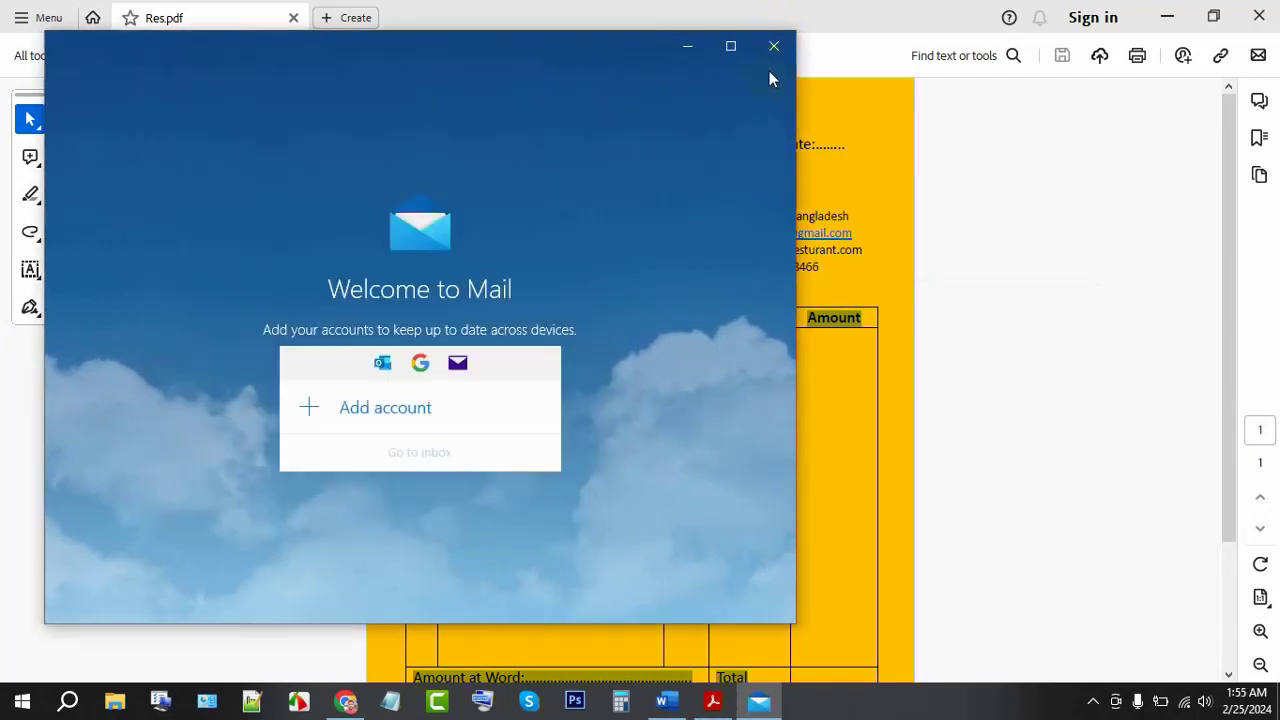
{"action": "left_click", "coordinate": [774, 46]}
{"action": "scroll", "coordinate": [525, 265], "scroll_direction": "down", "scroll_amount": 2}
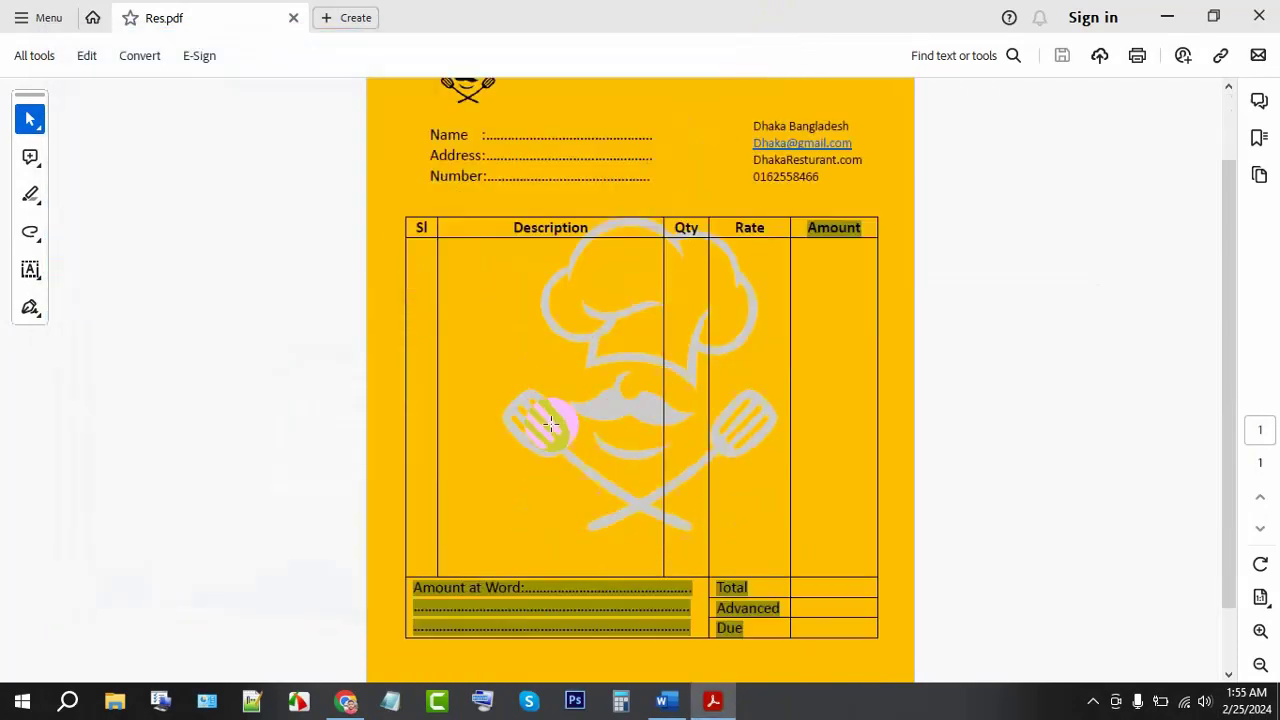
{"action": "left_click", "coordinate": [600, 434]}
{"action": "scroll", "coordinate": [600, 431], "scroll_direction": "up", "scroll_amount": 2}
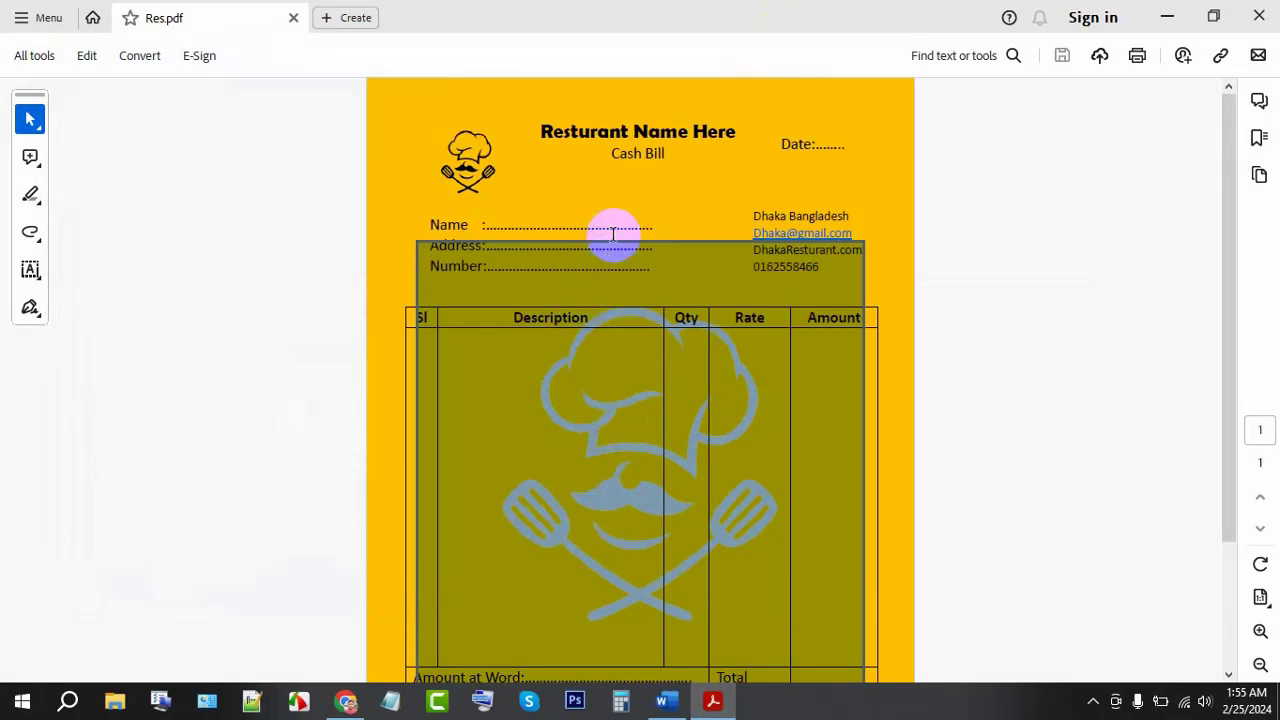
- Copy the bill's header text, from title through contact details, into a new Notepad file
{"action": "left_click", "coordinate": [604, 200]}
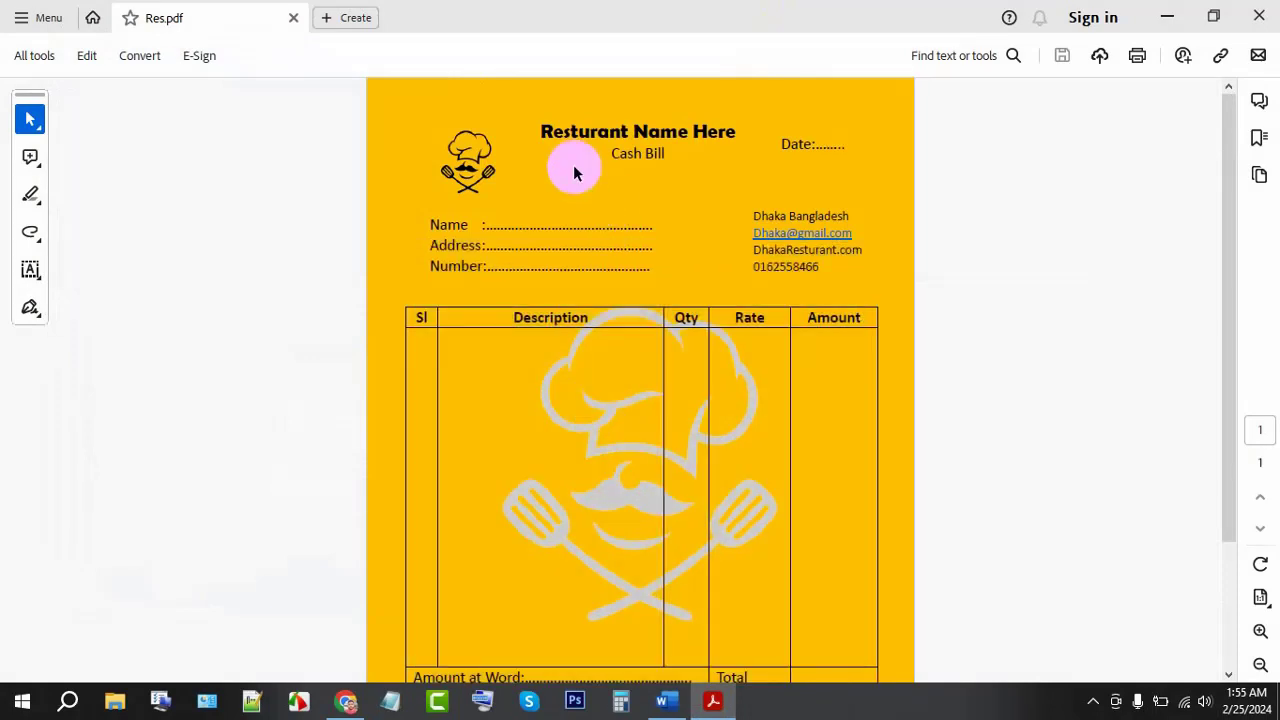
{"action": "mouse_move", "coordinate": [538, 131]}
{"action": "left_mouse_down"}
{"action": "mouse_move", "coordinate": [693, 165]}
{"action": "mouse_move", "coordinate": [847, 326]}
{"action": "mouse_move", "coordinate": [686, 189]}
{"action": "left_mouse_up"}
{"action": "left_click", "coordinate": [666, 189]}
{"action": "mouse_move", "coordinate": [525, 137]}
{"action": "left_mouse_down"}
{"action": "mouse_move", "coordinate": [813, 380]}
{"action": "mouse_move", "coordinate": [826, 283]}
{"action": "left_mouse_up"}
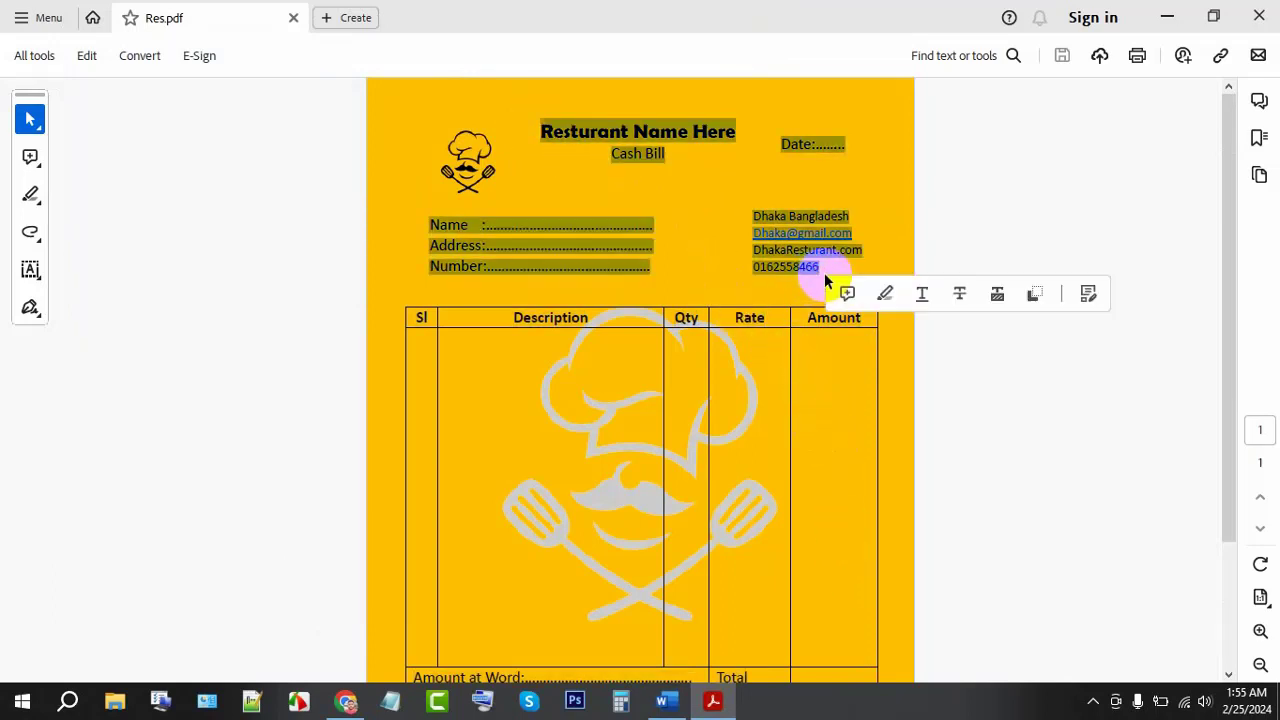
{"action": "left_click", "coordinate": [391, 704]}
{"action": "key", "text": "ctrl+v"}
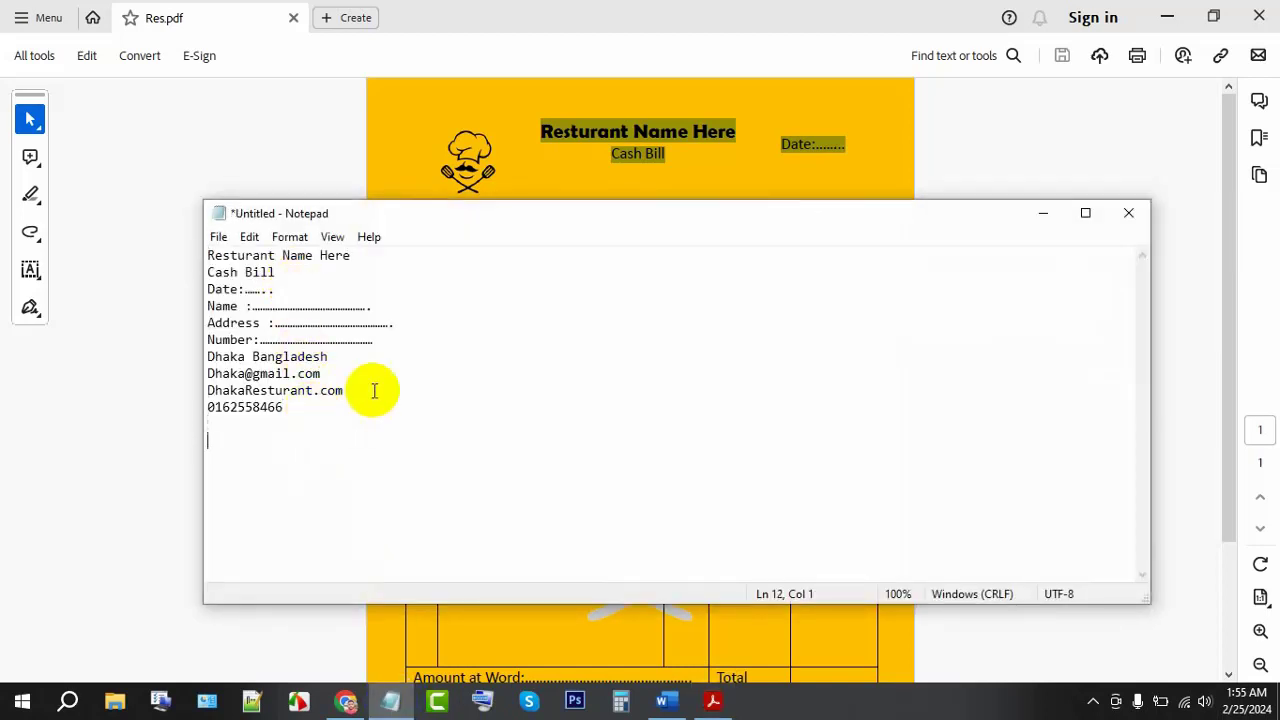
{"action": "left_click", "coordinate": [1043, 211]}
- Add the bill's 'Amount at Word' through 'Due' totals text on a new line in Notepad
{"action": "scroll", "coordinate": [729, 331], "scroll_direction": "down", "scroll_amount": 2}
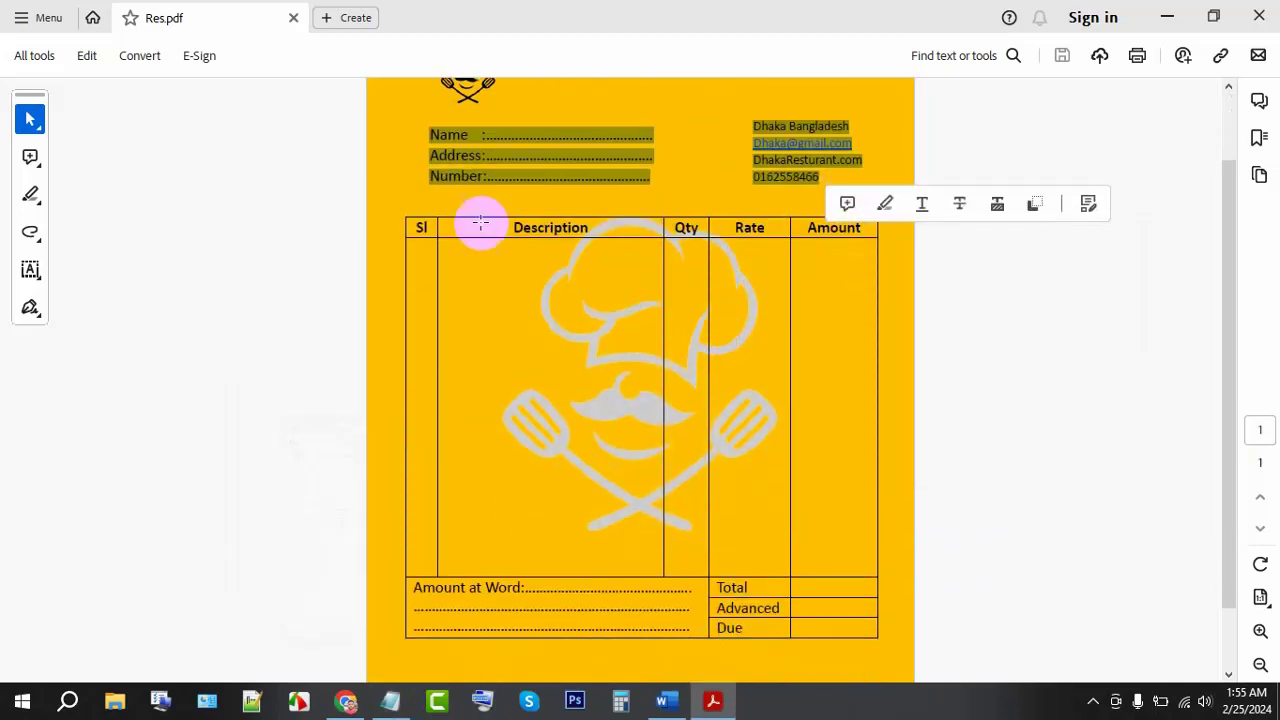
{"action": "left_click_drag", "start_coordinate": [418, 228], "coordinate": [843, 226]}
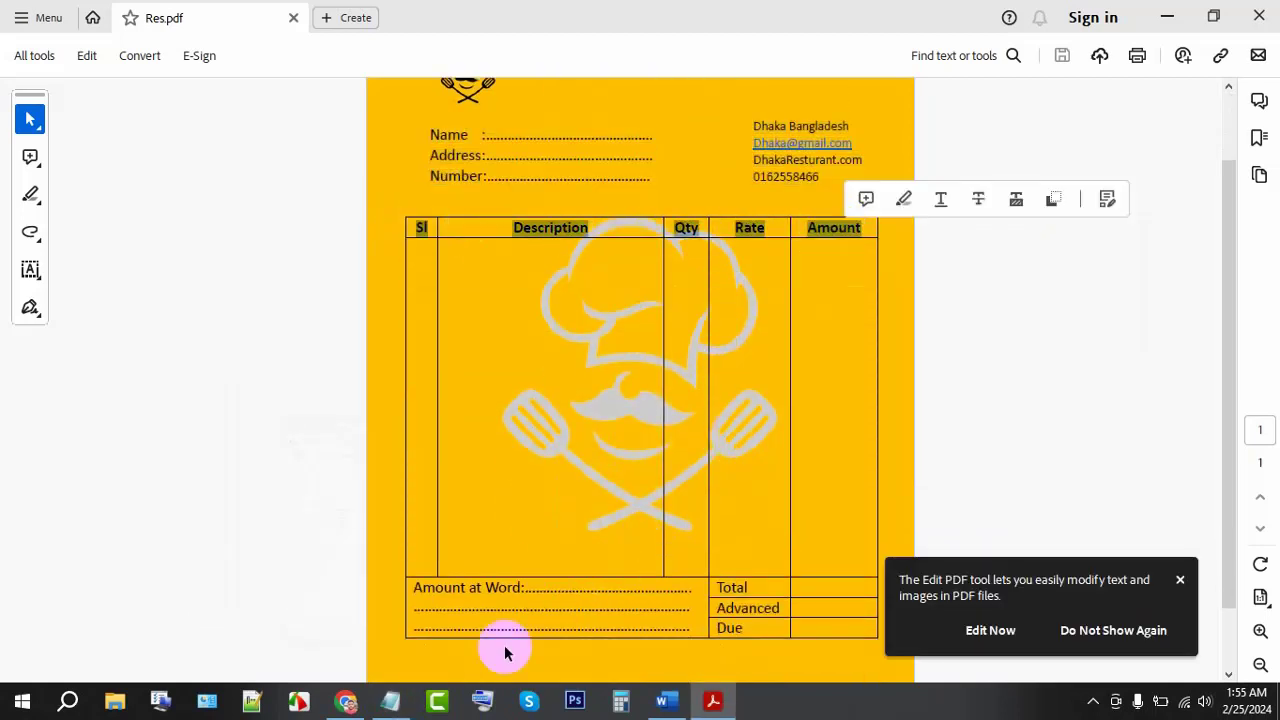
{"action": "left_click", "coordinate": [391, 701]}
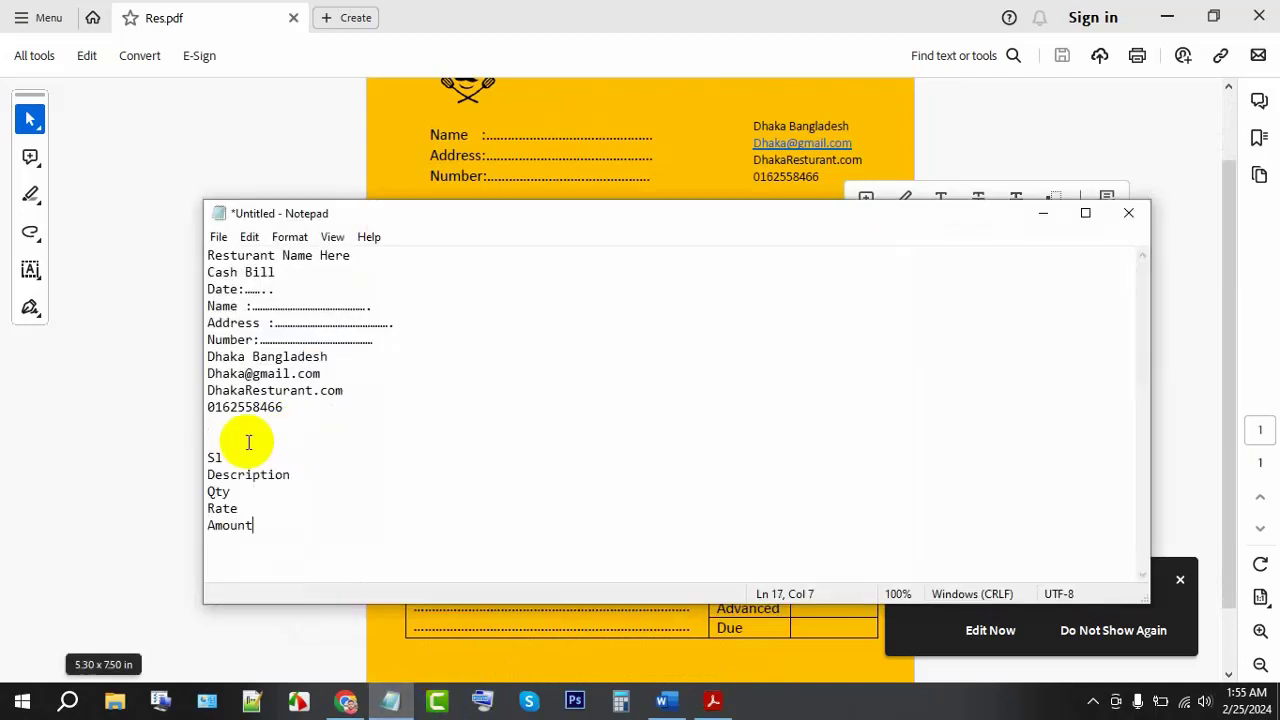
{"action": "left_click", "coordinate": [237, 438]}
{"action": "left_click", "coordinate": [1043, 213]}
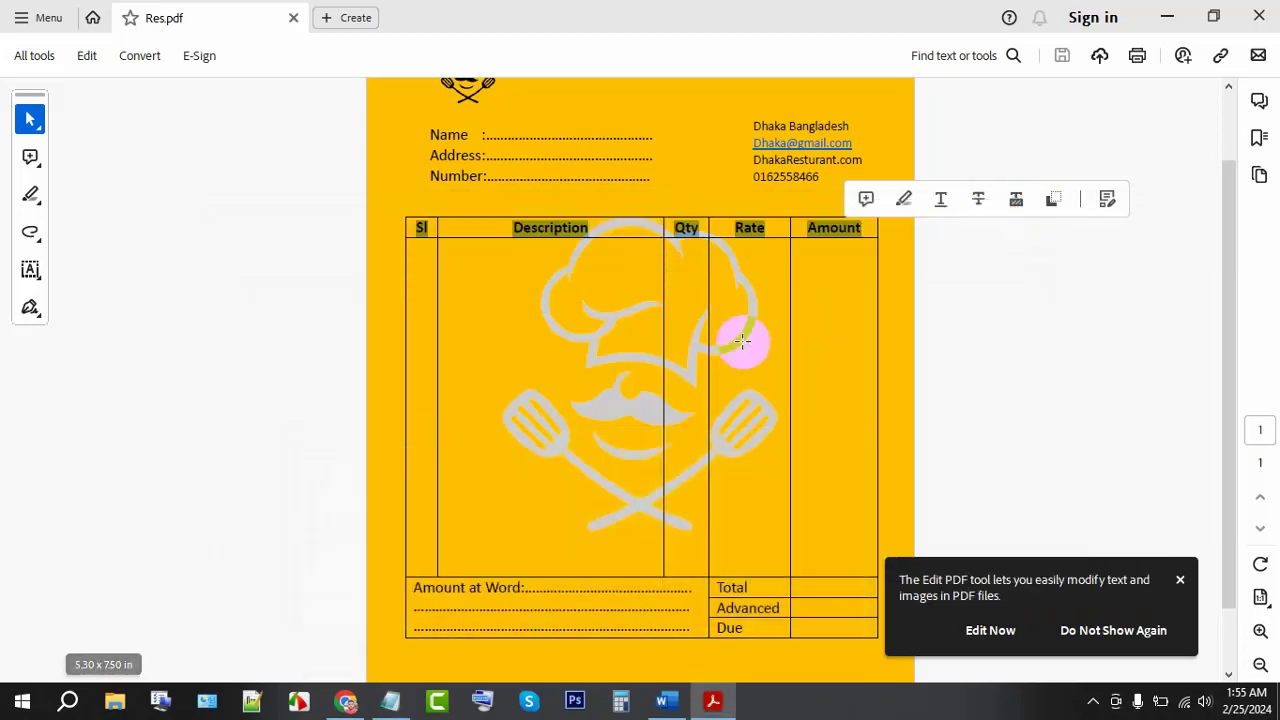
{"action": "scroll", "coordinate": [741, 341], "scroll_direction": "down", "scroll_amount": 2}
{"action": "mouse_move", "coordinate": [418, 507]}
{"action": "left_mouse_down"}
{"action": "mouse_move", "coordinate": [846, 620]}
{"action": "mouse_move", "coordinate": [818, 538]}
{"action": "left_mouse_up"}
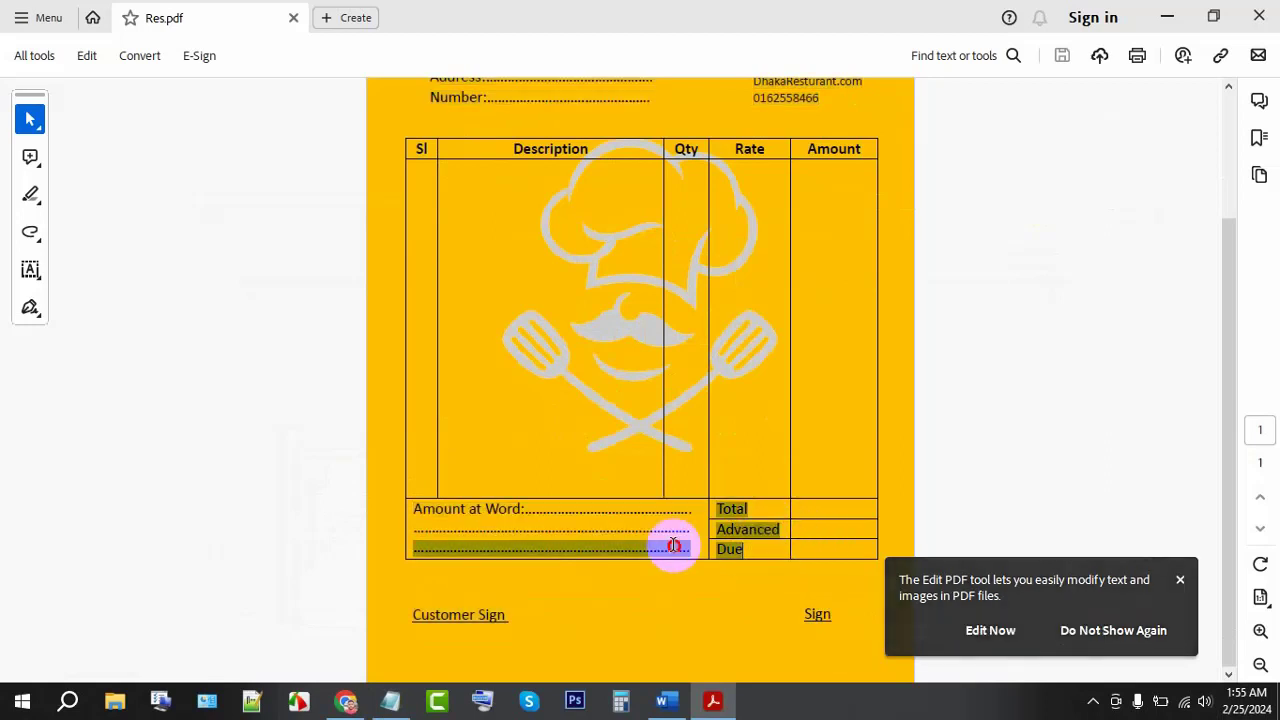
{"action": "left_click_drag", "start_coordinate": [818, 538], "coordinate": [416, 514]}
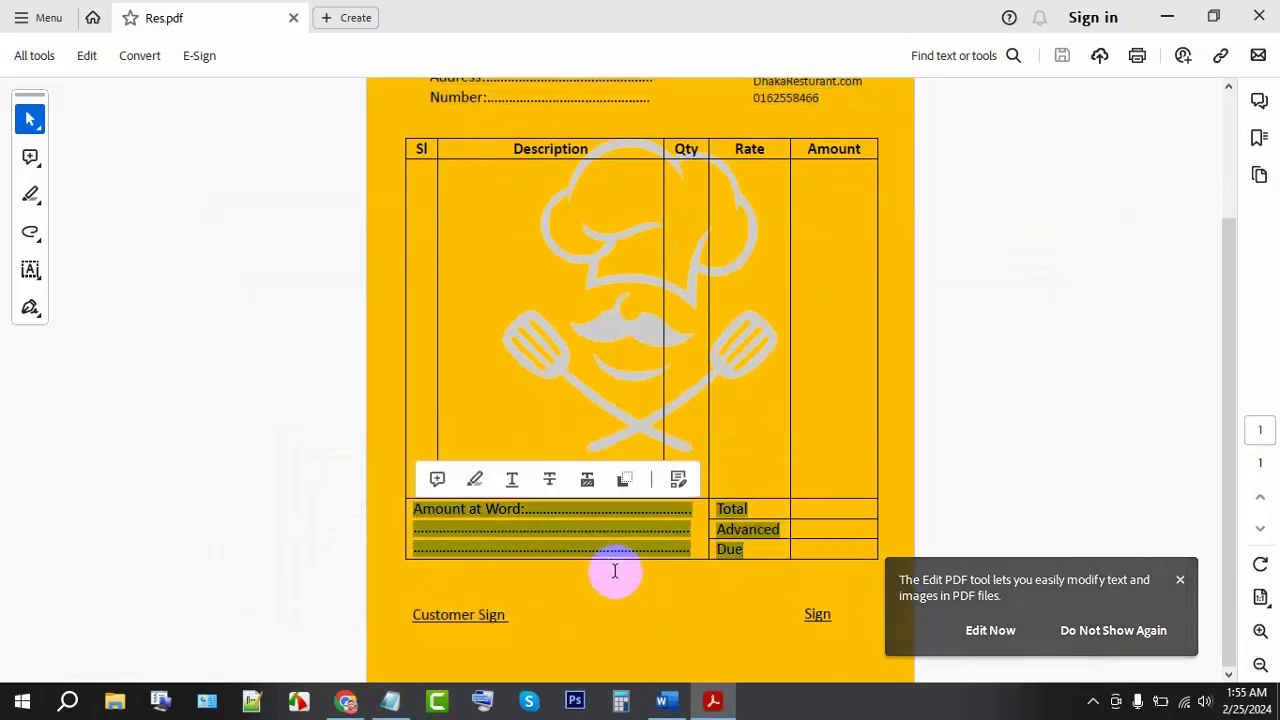
{"action": "left_click", "coordinate": [390, 700]}
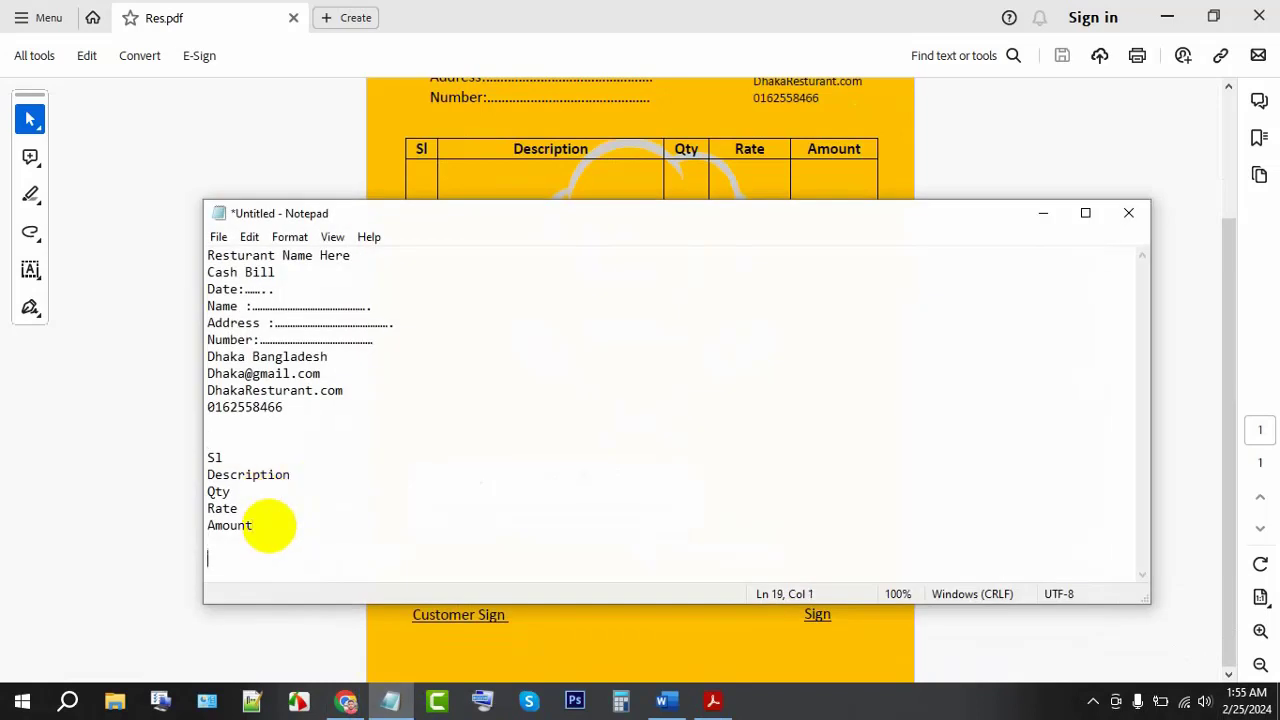
{"action": "key", "text": "Return"}
{"action": "key", "text": "ctrl+v"}
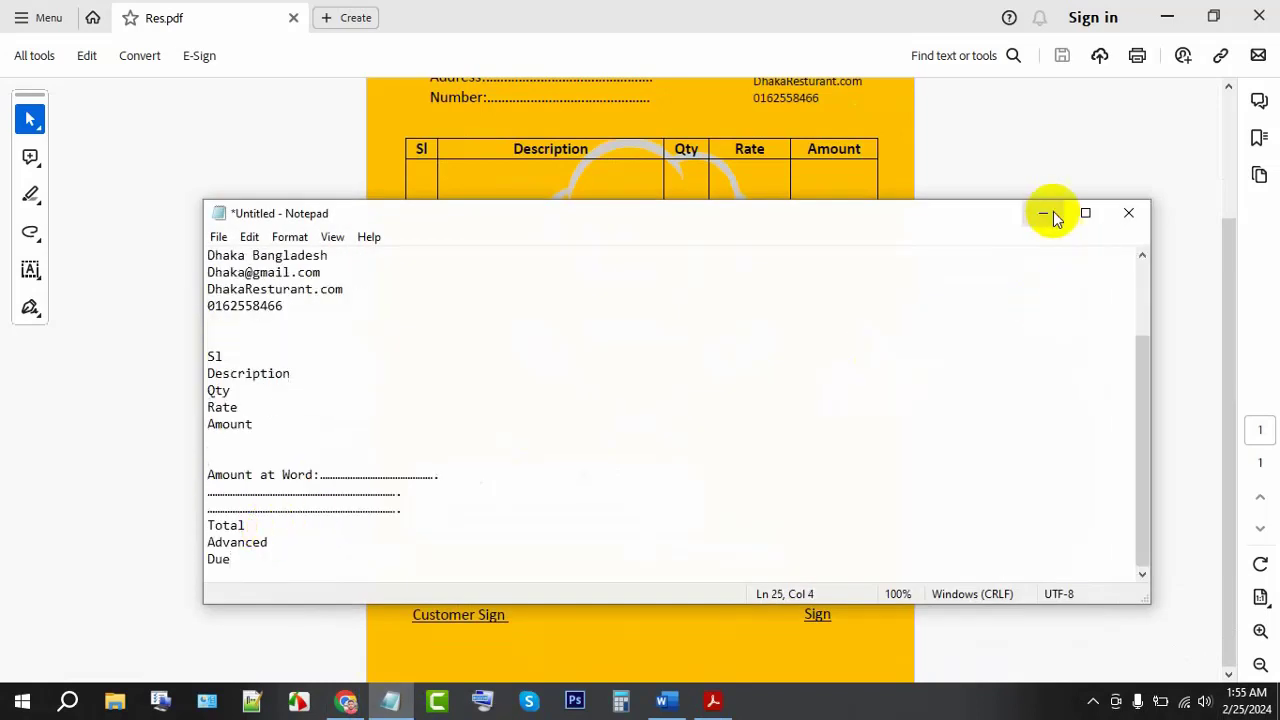
{"action": "left_click", "coordinate": [1045, 213]}
- Paste the 'Customer Sign' and 'Sign' labels into Notepad, then go to the blank Word document
{"action": "left_click_drag", "start_coordinate": [403, 614], "coordinate": [863, 621]}
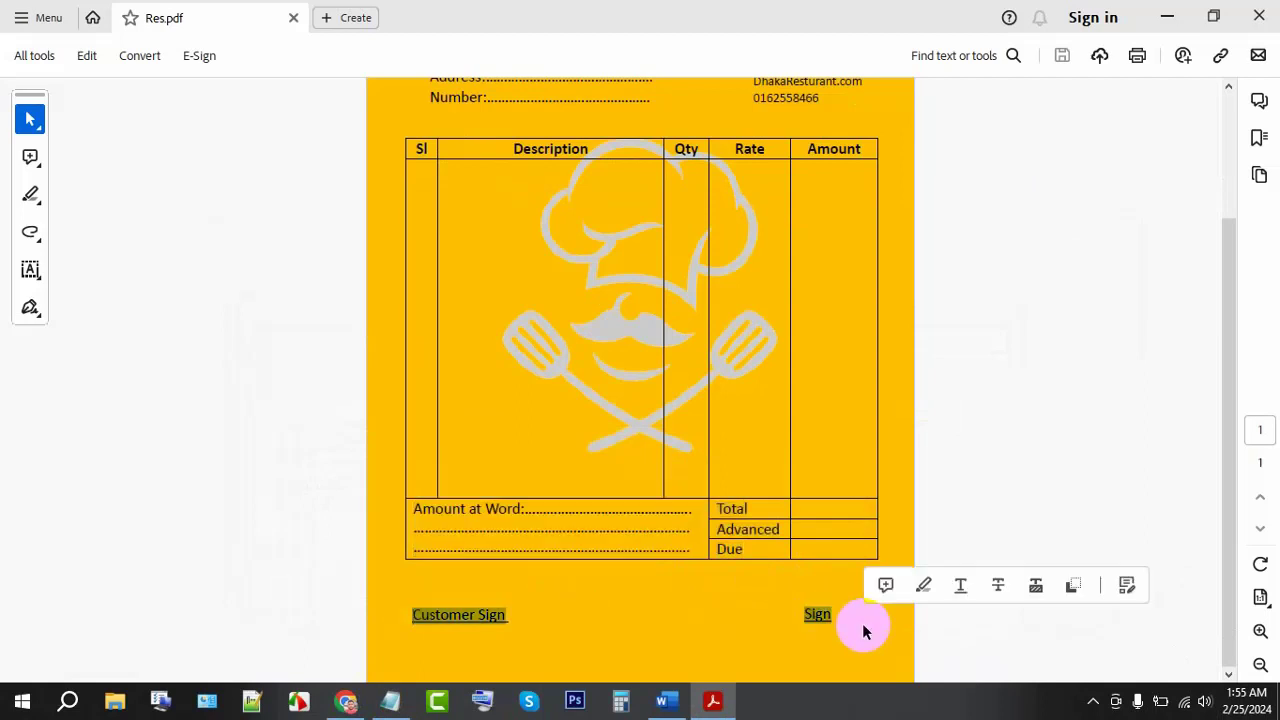
{"action": "left_click", "coordinate": [408, 698]}
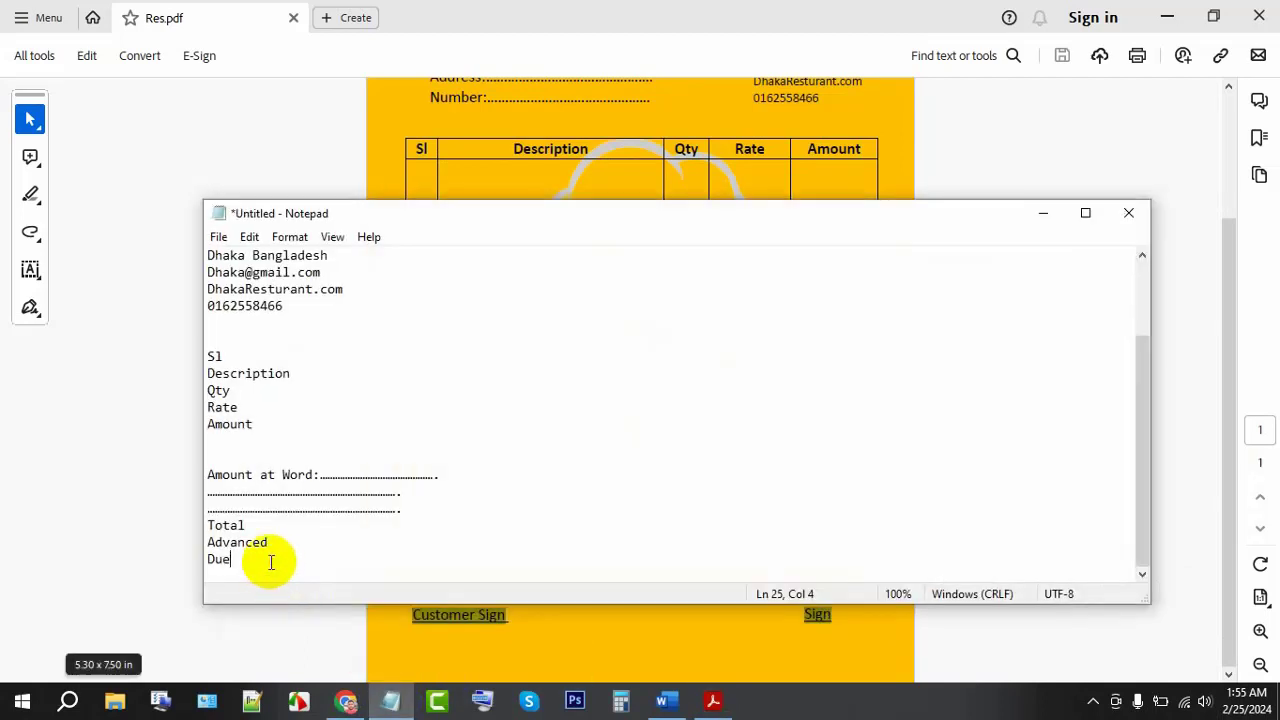
{"action": "key", "text": "Return"}
{"action": "key", "text": "Return"}
{"action": "key", "text": "Return"}
{"action": "key", "text": "ctrl+v"}
{"action": "scroll", "coordinate": [280, 487], "scroll_direction": "up", "scroll_amount": 4}
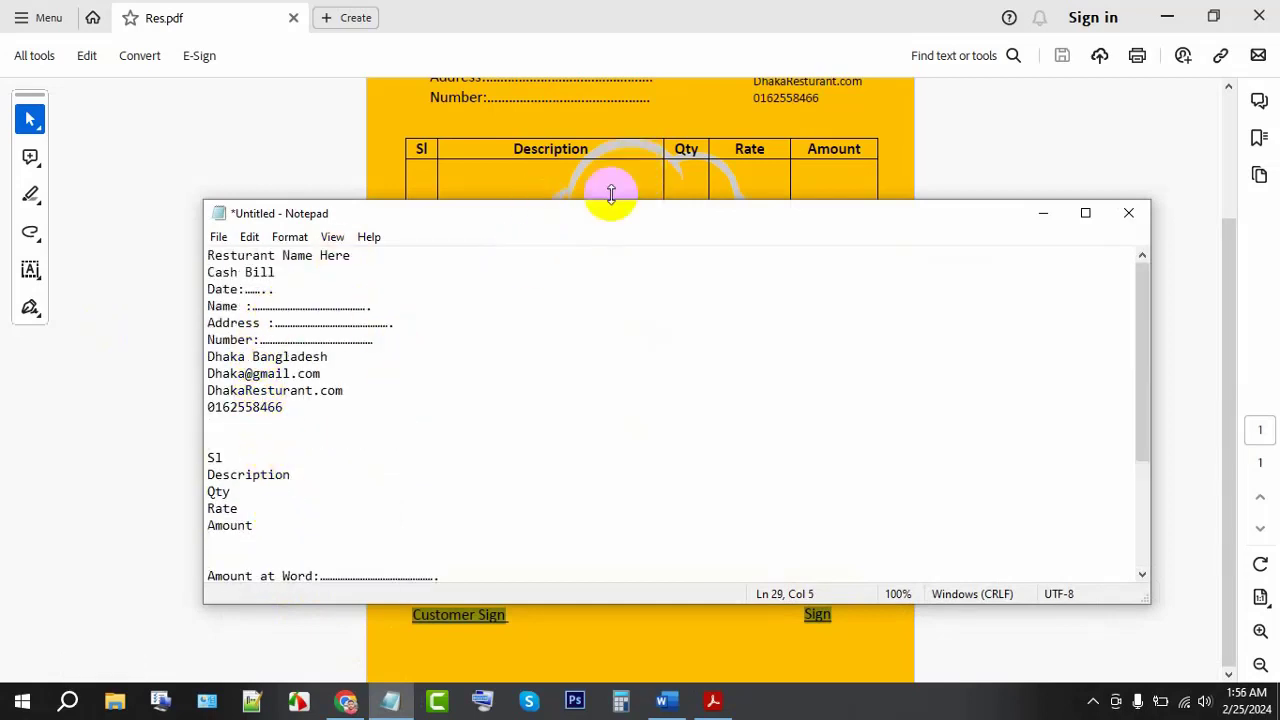
{"action": "left_click", "coordinate": [1043, 213]}
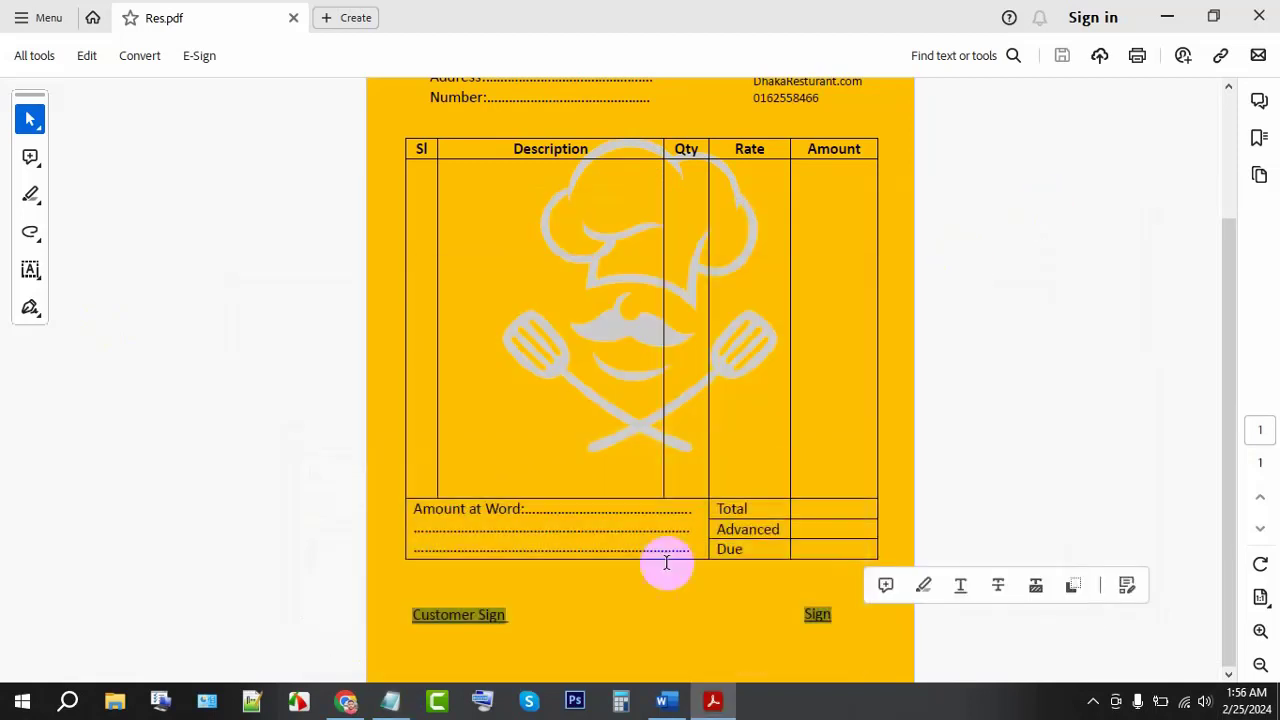
{"action": "scroll", "coordinate": [666, 562], "scroll_direction": "up", "scroll_amount": 3}
{"action": "mouse_move", "coordinate": [555, 97]}
{"action": "left_mouse_down"}
{"action": "mouse_move", "coordinate": [736, 97]}
{"action": "mouse_move", "coordinate": [538, 100]}
{"action": "left_mouse_up"}
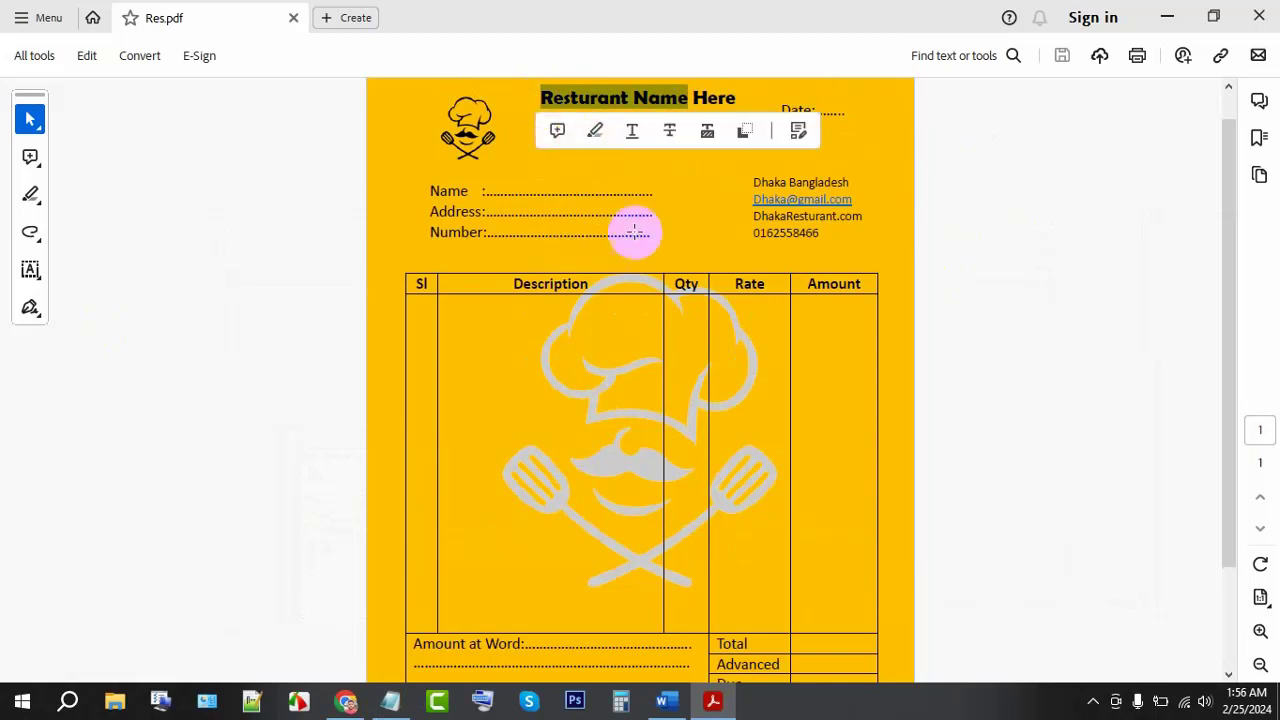
{"action": "left_click", "coordinate": [667, 700]}
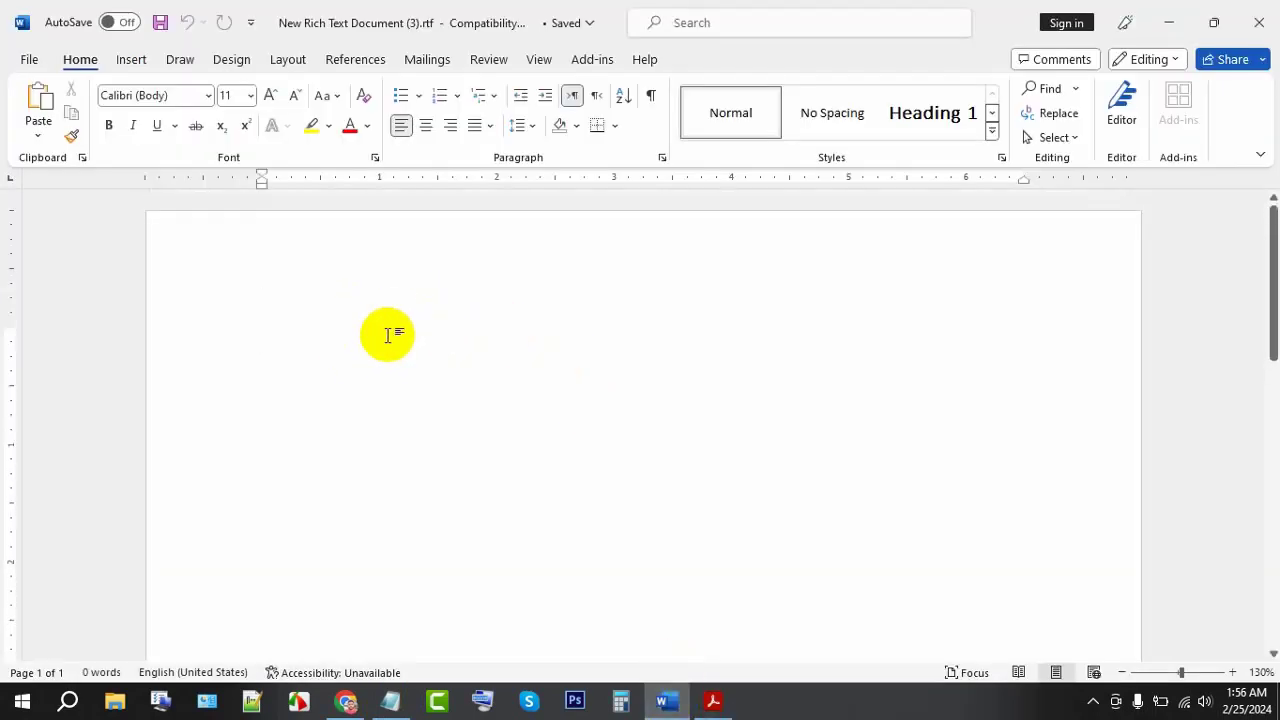
- Show the Shapes gallery from the Insert tab of the blank document
{"action": "scroll", "coordinate": [387, 354], "scroll_direction": "down", "scroll_amount": 2, "text": "ctrl"}
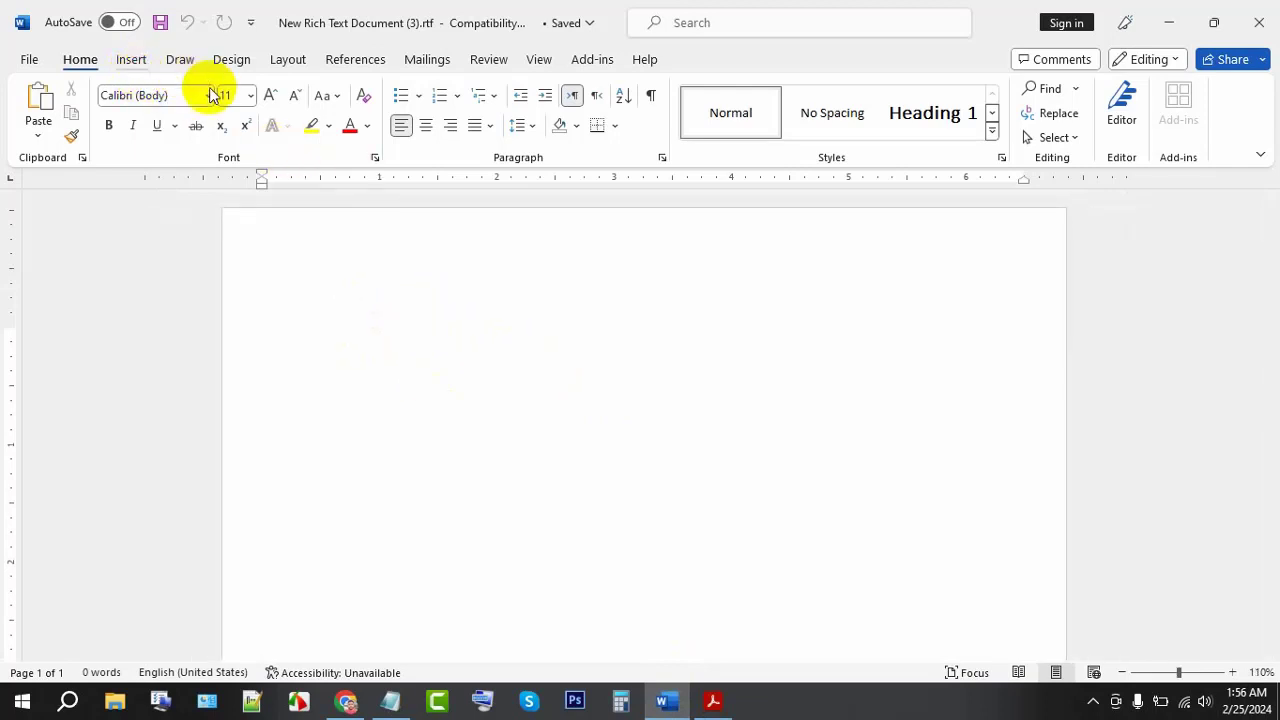
{"action": "left_click", "coordinate": [131, 62]}
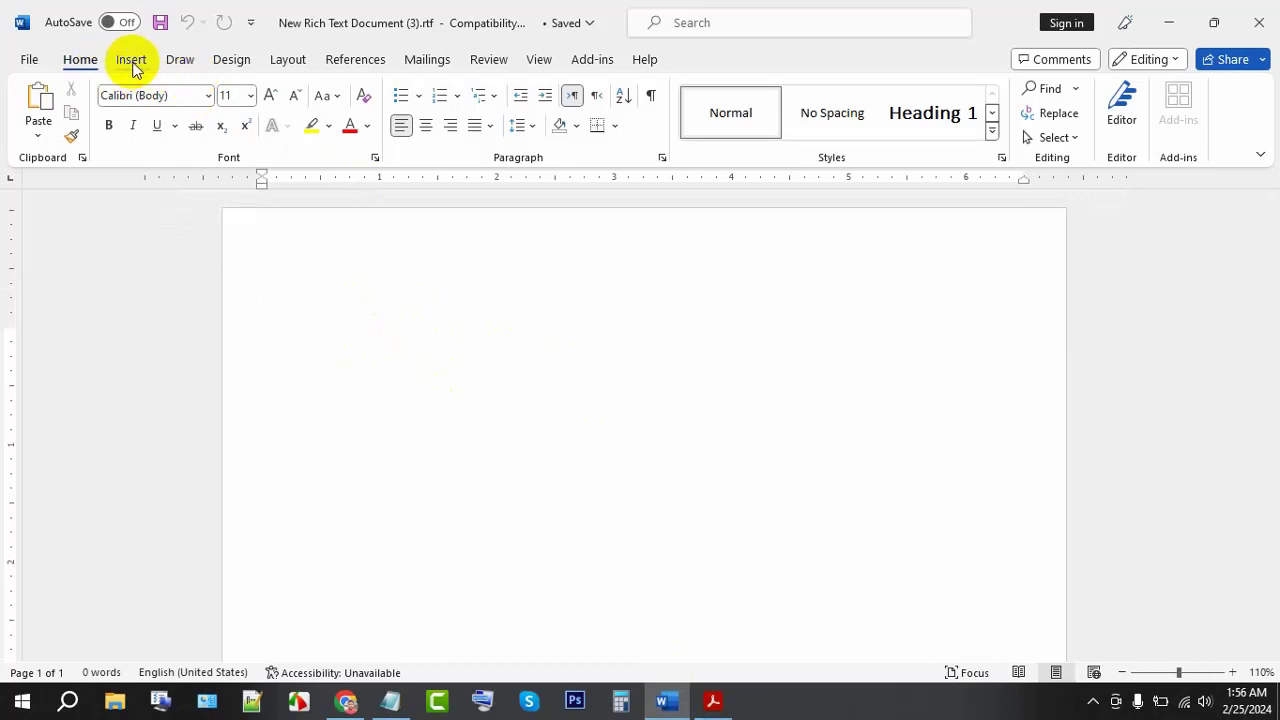
{"action": "left_click", "coordinate": [131, 61]}
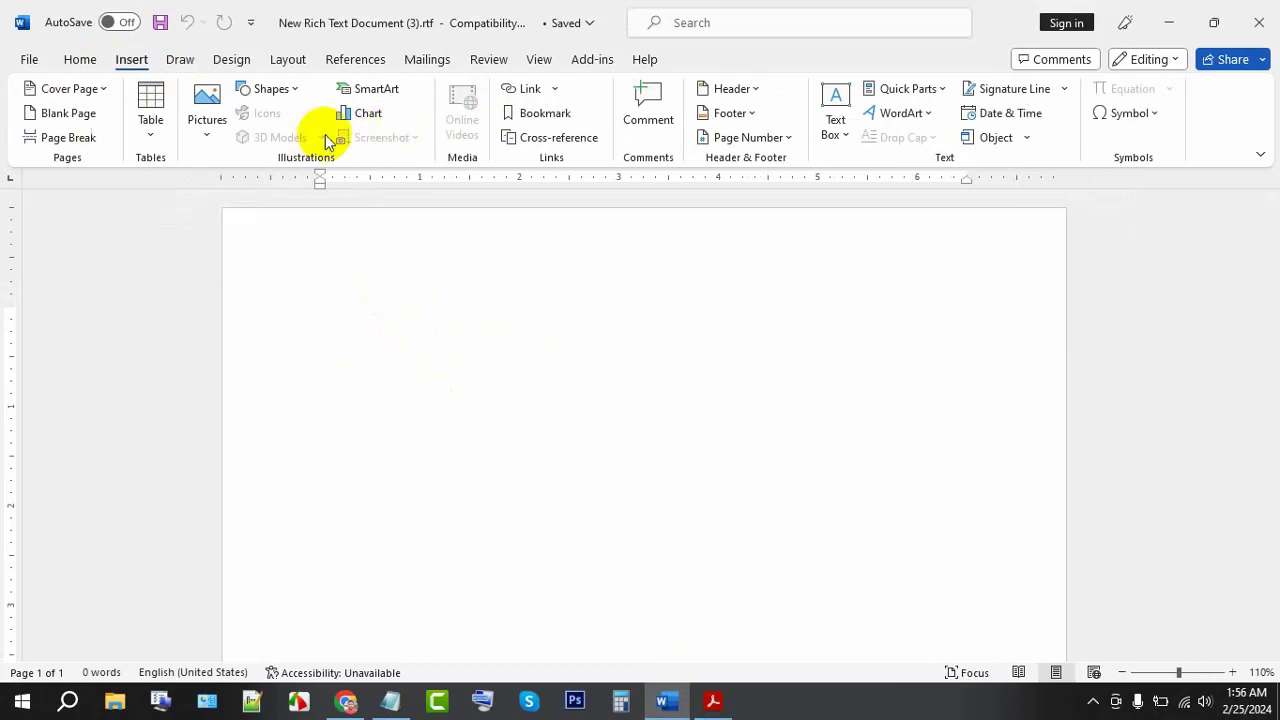
{"action": "left_click", "coordinate": [280, 90]}
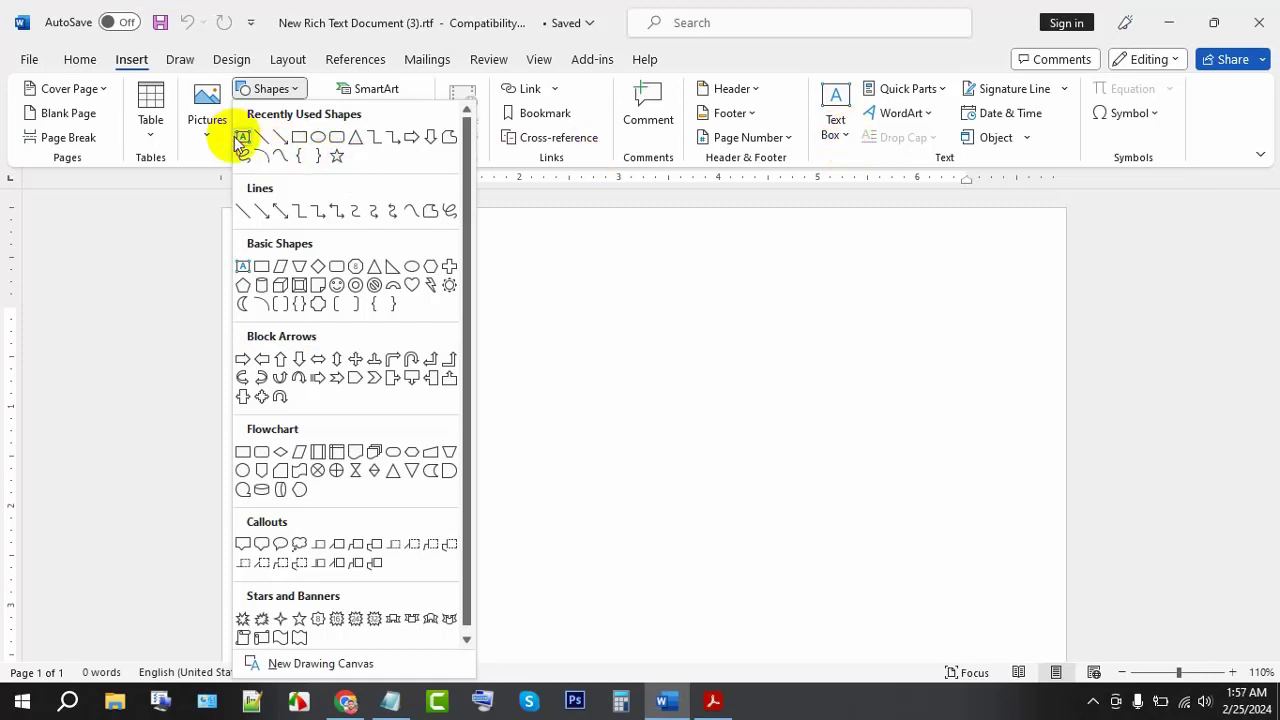
- Insert a Simple Text Box and delete all of its placeholder text
{"action": "left_click", "coordinate": [836, 95]}
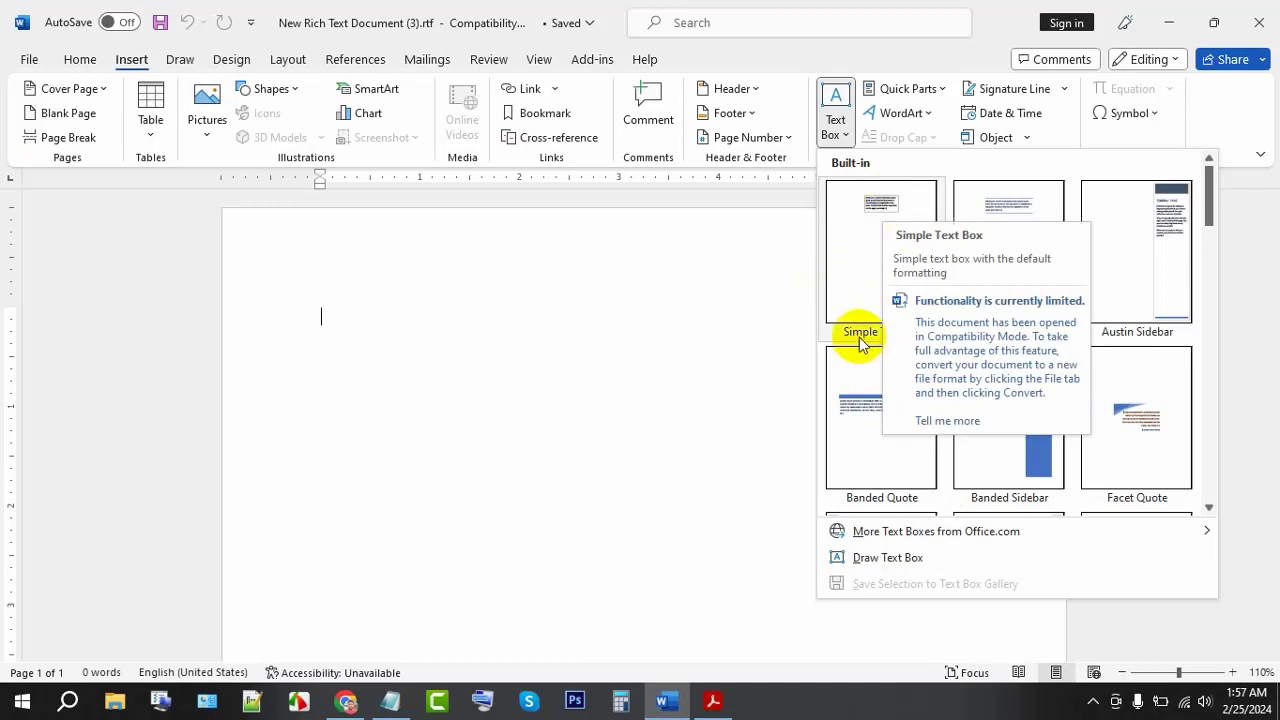
{"action": "left_click", "coordinate": [880, 205]}
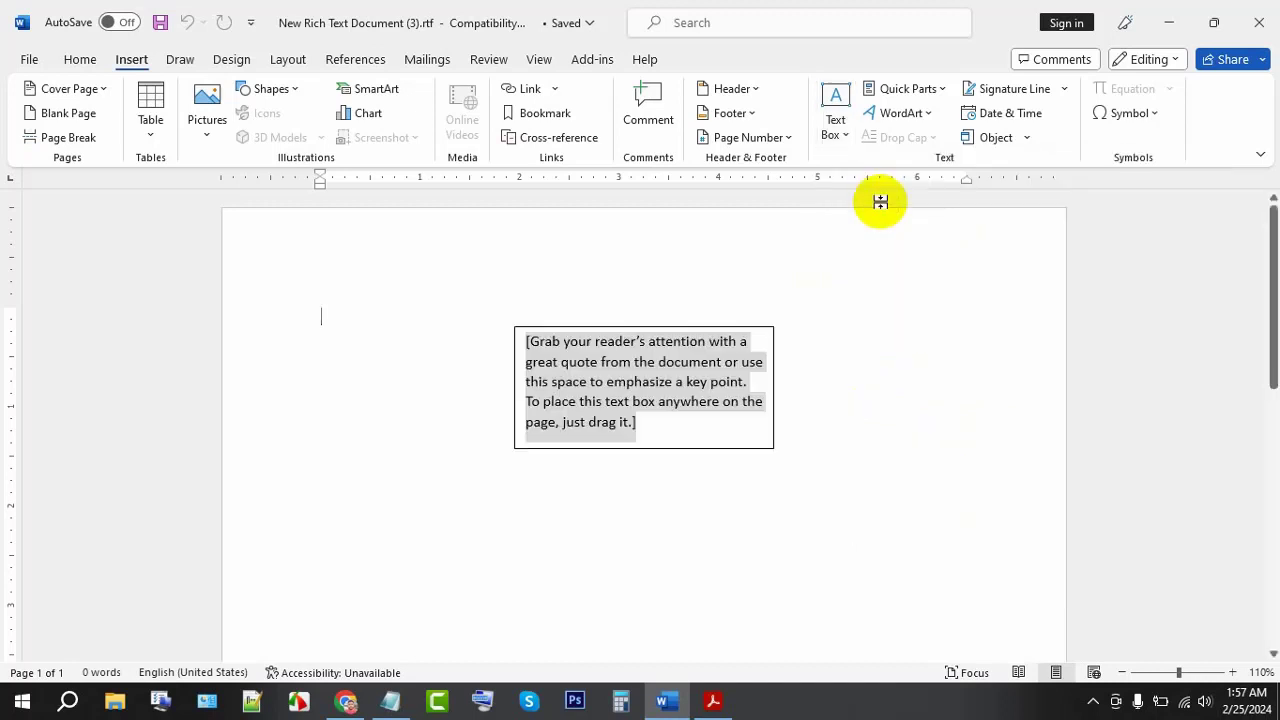
{"action": "left_click", "coordinate": [640, 428]}
{"action": "left_click_drag", "start_coordinate": [651, 423], "coordinate": [523, 355]}
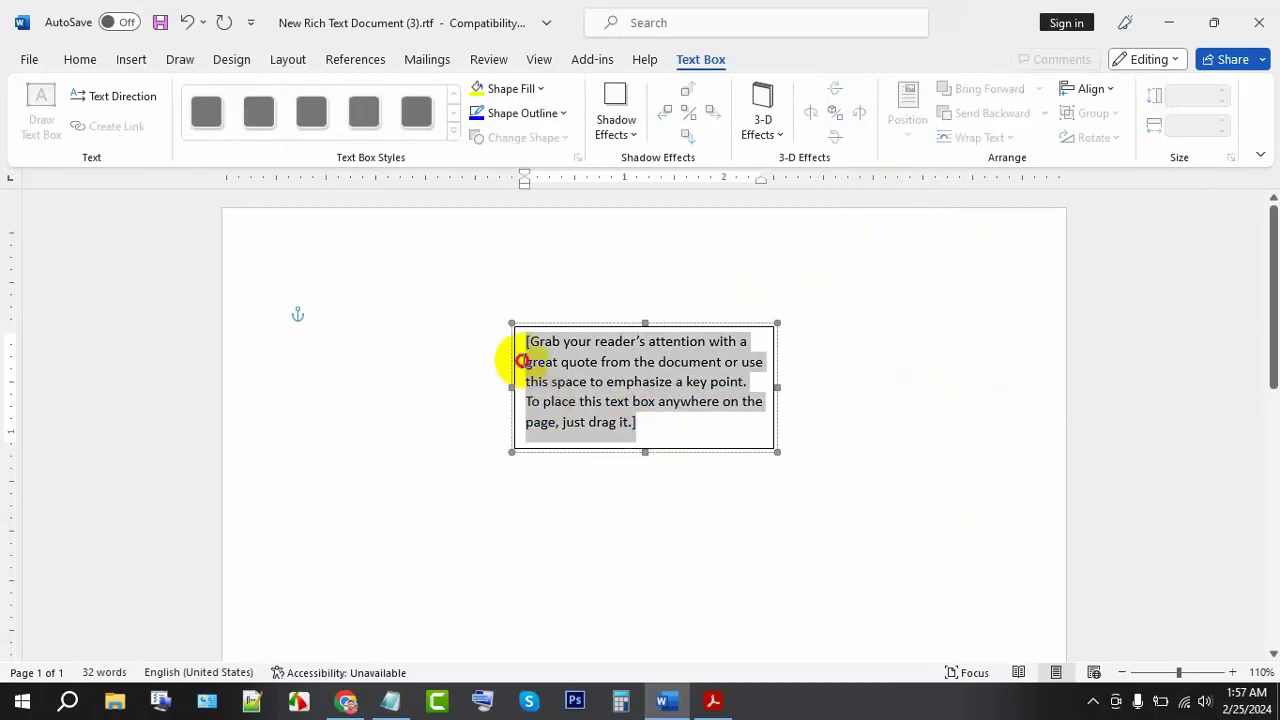
{"action": "left_click", "coordinate": [557, 400]}
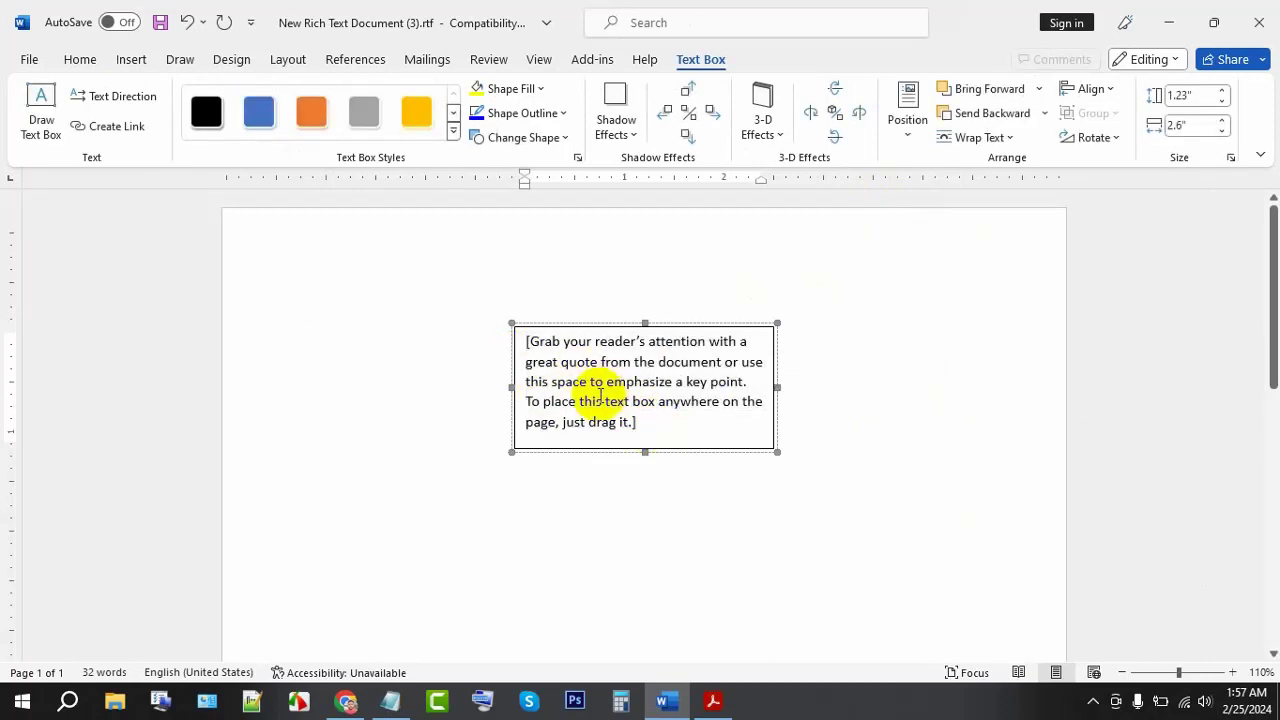
{"action": "key", "text": "ctrl+a"}
{"action": "key", "text": "Delete"}
{"action": "left_click", "coordinate": [649, 428]}
- Copy the 'Resturant Name Here' and 'Cash Bill' lines from Notepad into the Word text box
{"action": "left_click", "coordinate": [580, 349]}
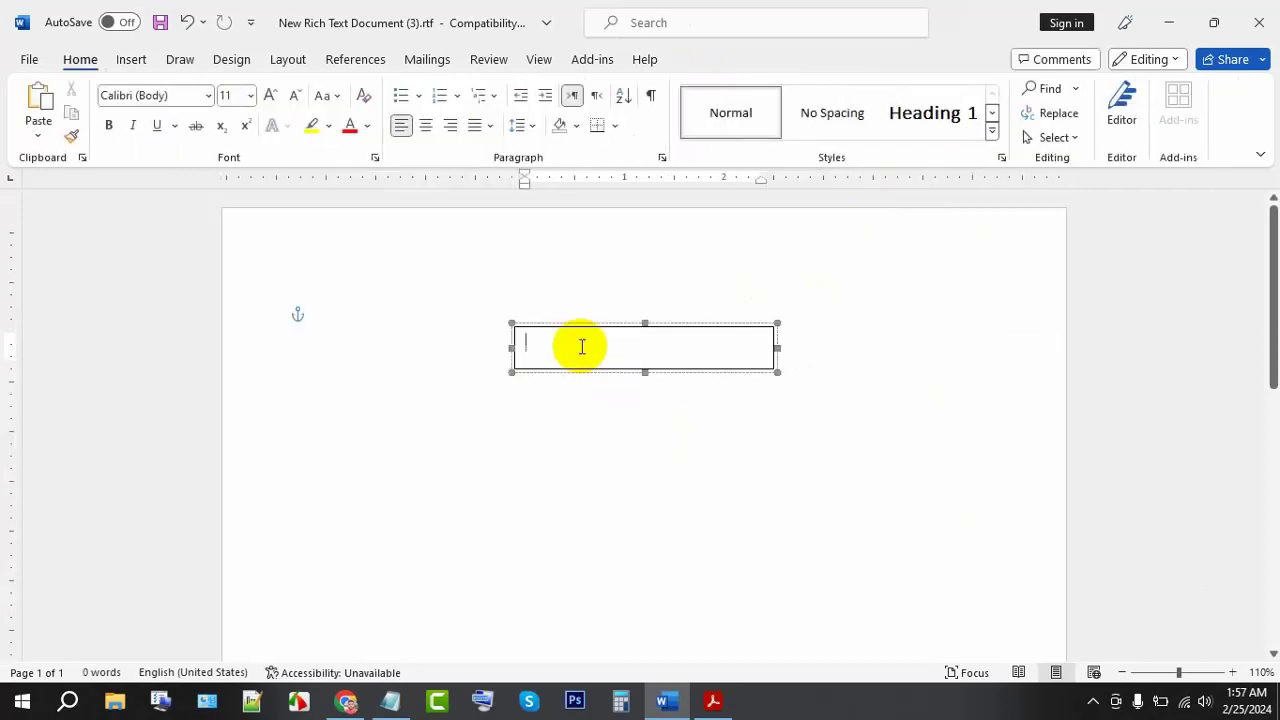
{"action": "left_click", "coordinate": [397, 703]}
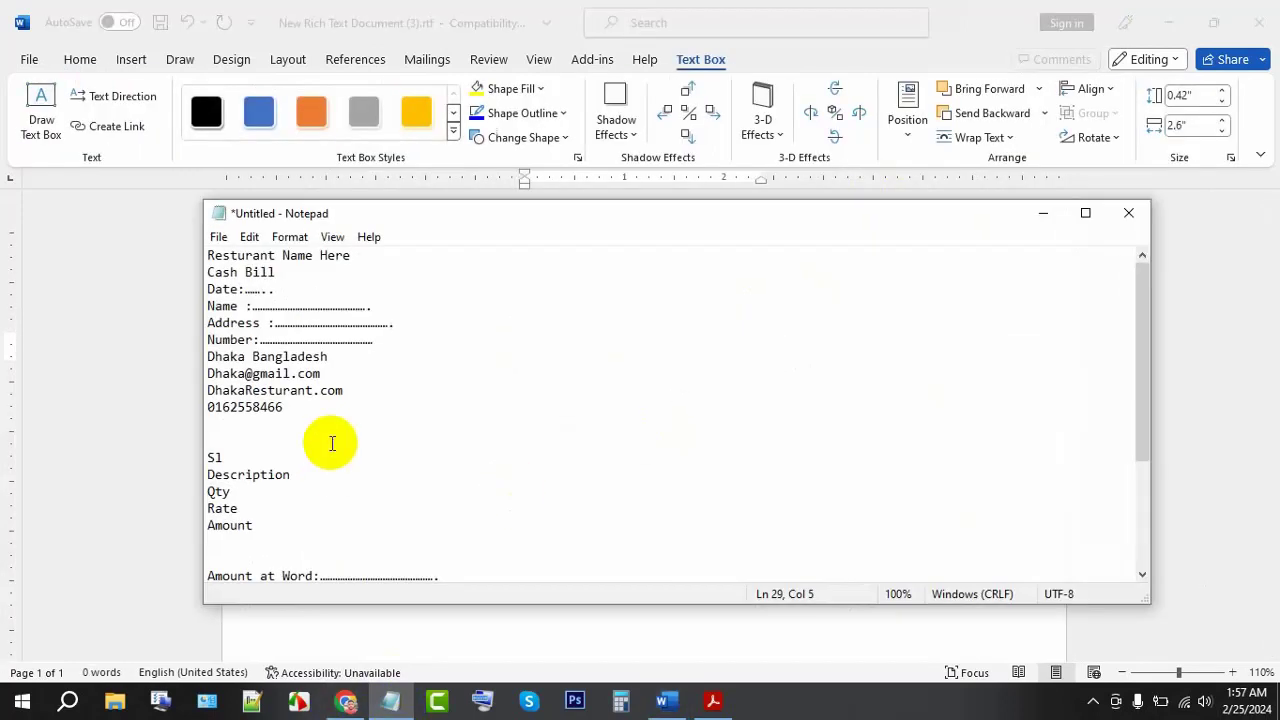
{"action": "mouse_move", "coordinate": [309, 275]}
{"action": "left_mouse_down"}
{"action": "mouse_move", "coordinate": [214, 271]}
{"action": "mouse_move", "coordinate": [200, 249]}
{"action": "left_mouse_up"}
{"action": "key", "text": "ctrl+c"}
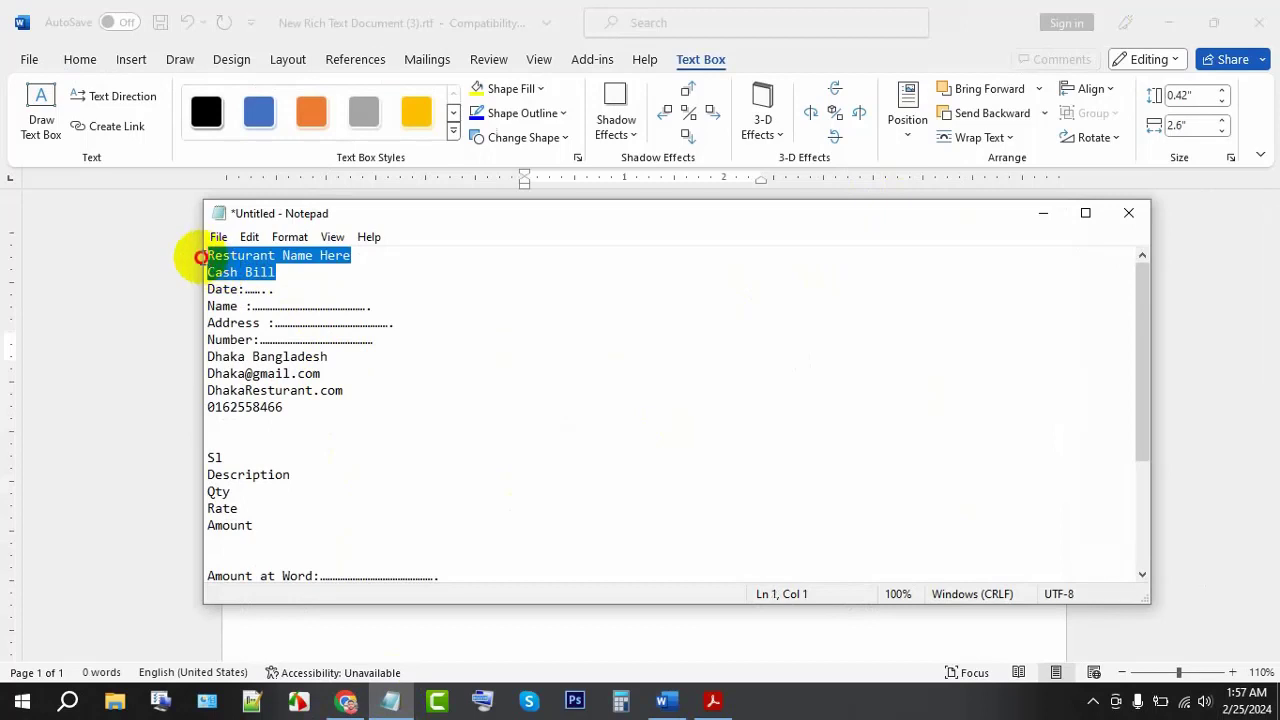
{"action": "left_click", "coordinate": [662, 700]}
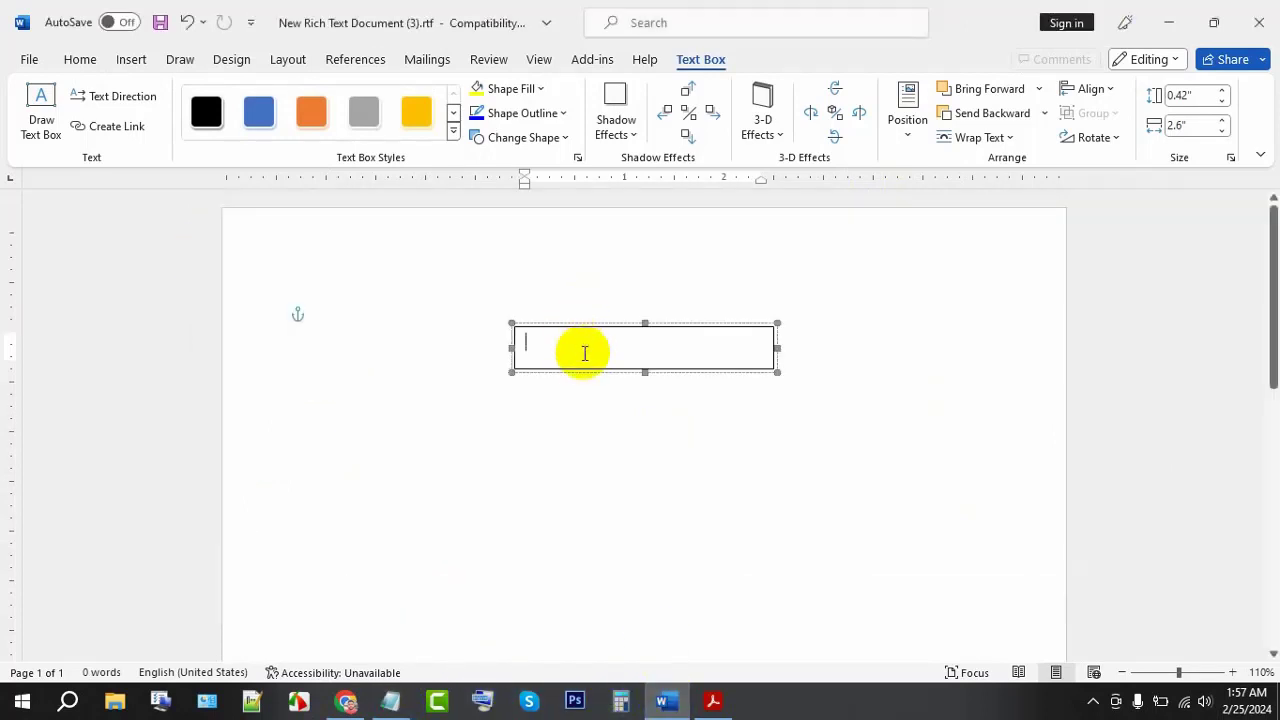
{"action": "key", "text": "ctrl+v"}
{"action": "left_click_drag", "start_coordinate": [595, 368], "coordinate": [389, 341]}
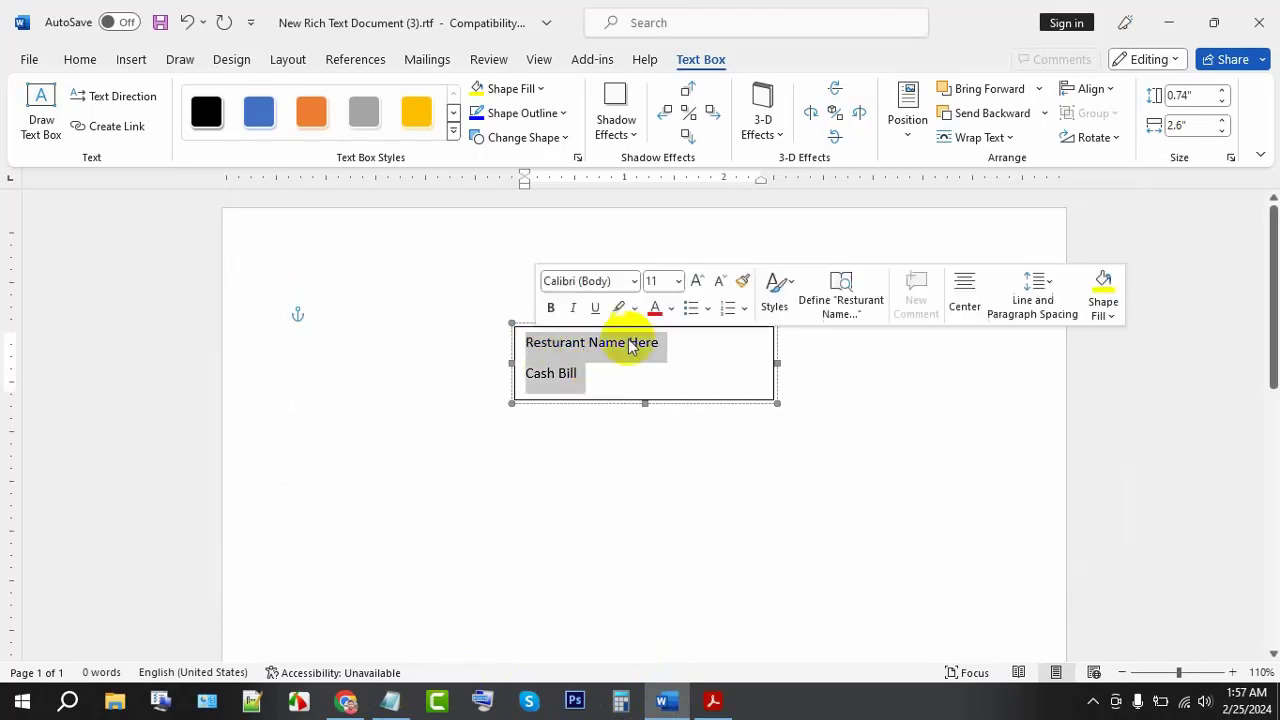
{"action": "left_click", "coordinate": [290, 280]}
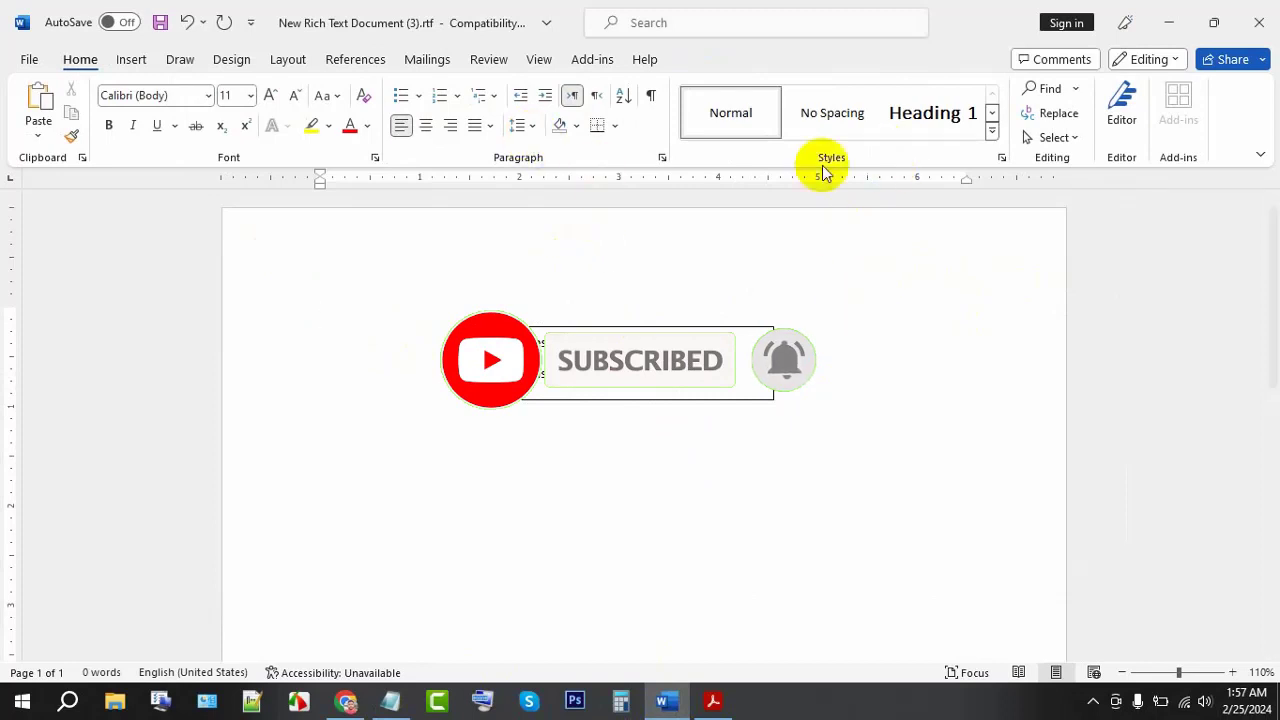
- Set the Design tab's Page Color to the golden orange swatch
{"action": "left_click", "coordinate": [228, 62]}
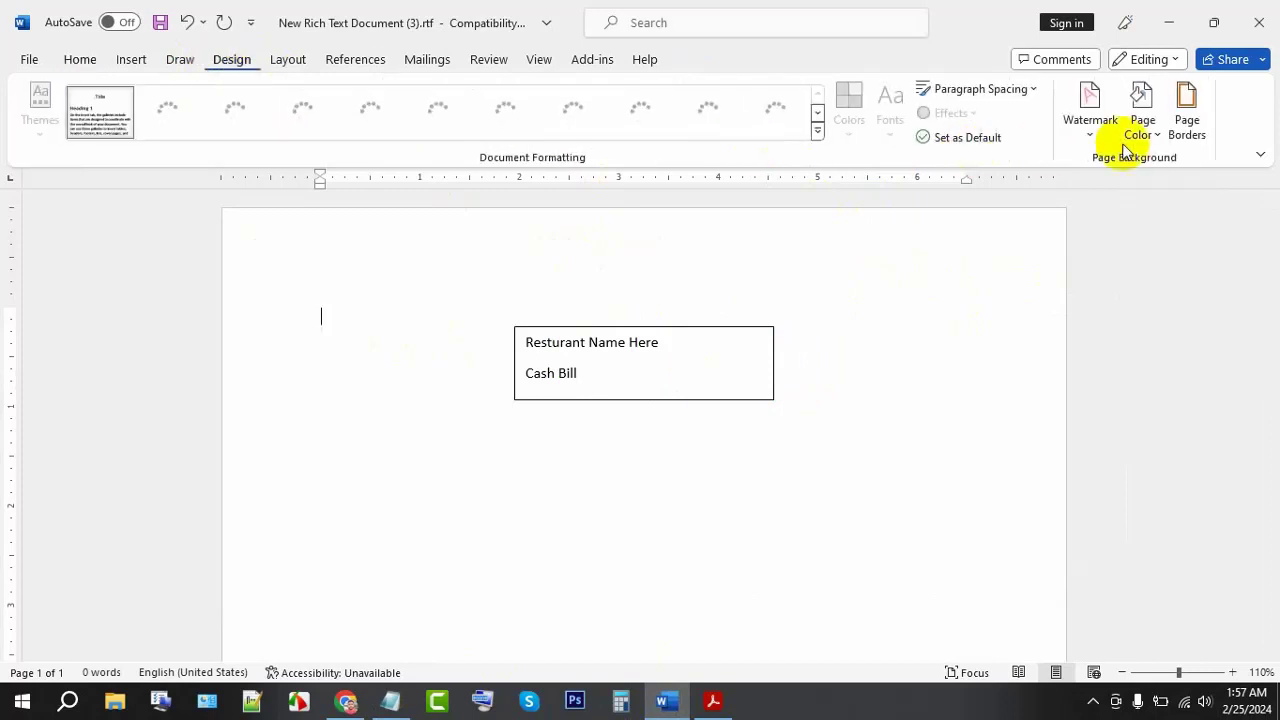
{"action": "left_click", "coordinate": [1157, 139]}
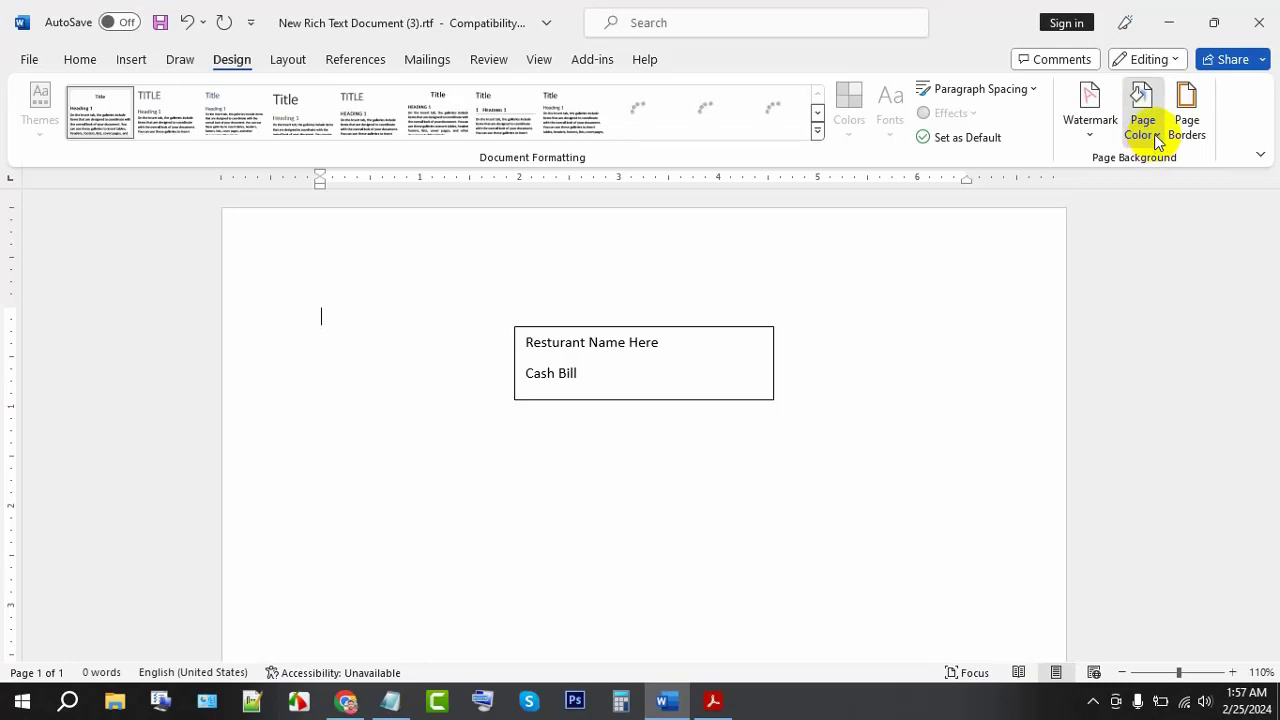
{"action": "left_click", "coordinate": [1157, 139]}
{"action": "left_click", "coordinate": [1157, 139]}
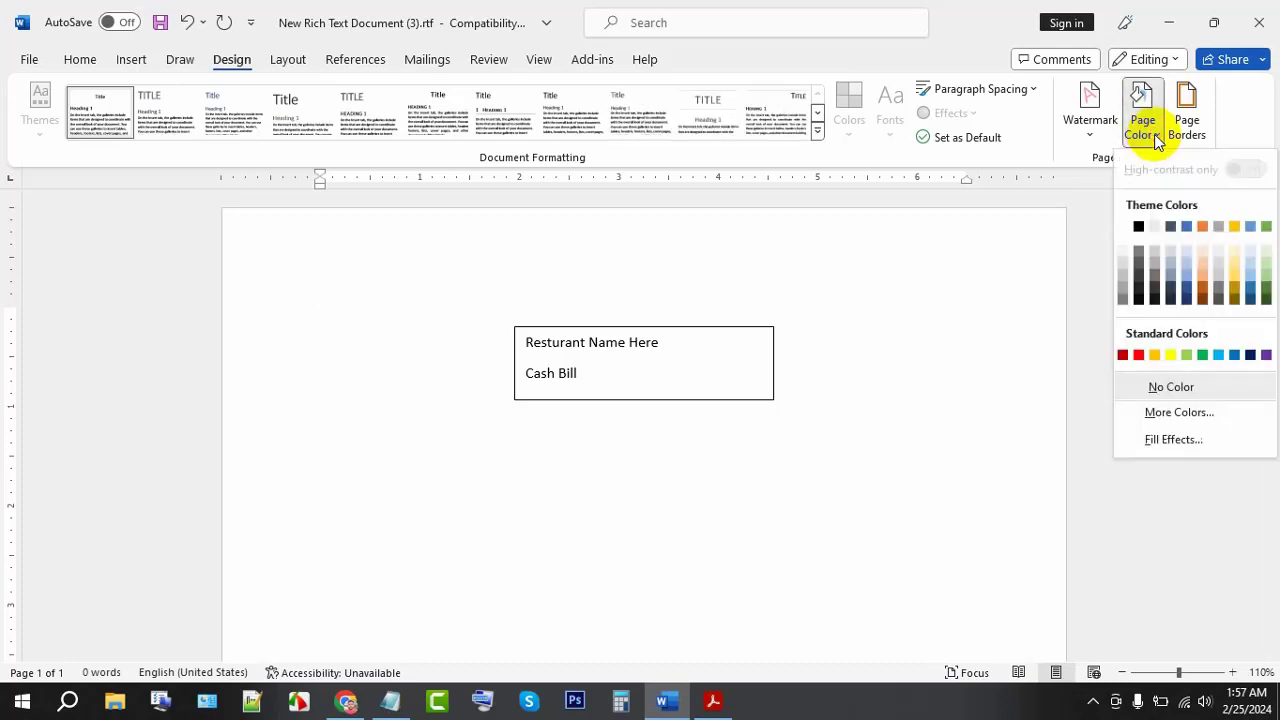
{"action": "left_click", "coordinate": [1155, 355]}
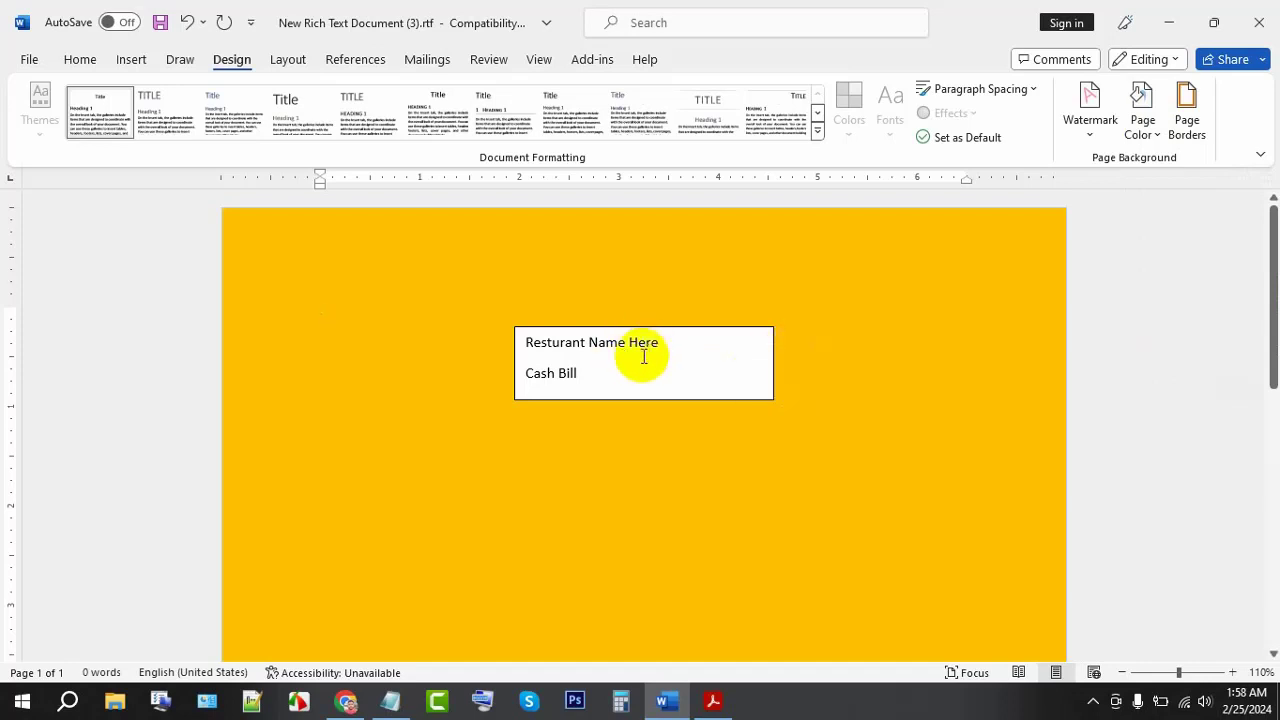
{"action": "left_click", "coordinate": [666, 333]}
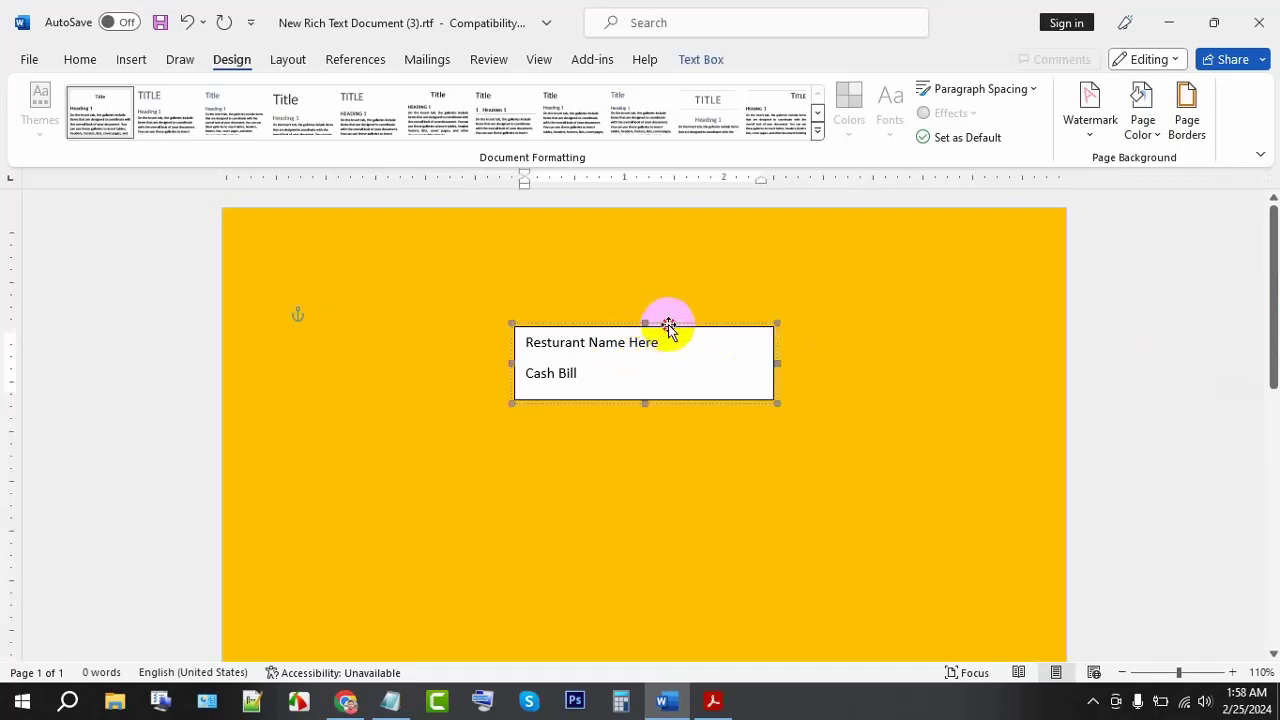
- Move the header text box to the top centre, give it No Fill and No Outline, and select both lines
{"action": "left_click_drag", "start_coordinate": [668, 328], "coordinate": [684, 278]}
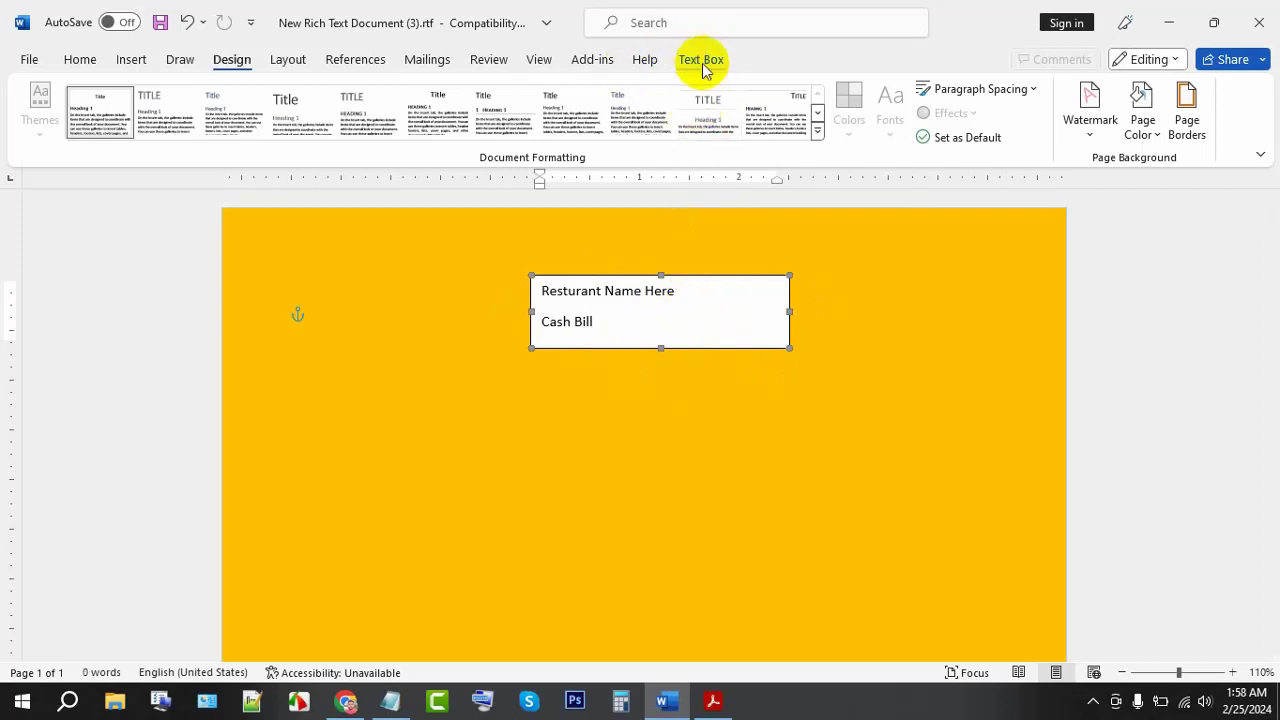
{"action": "left_click", "coordinate": [702, 59]}
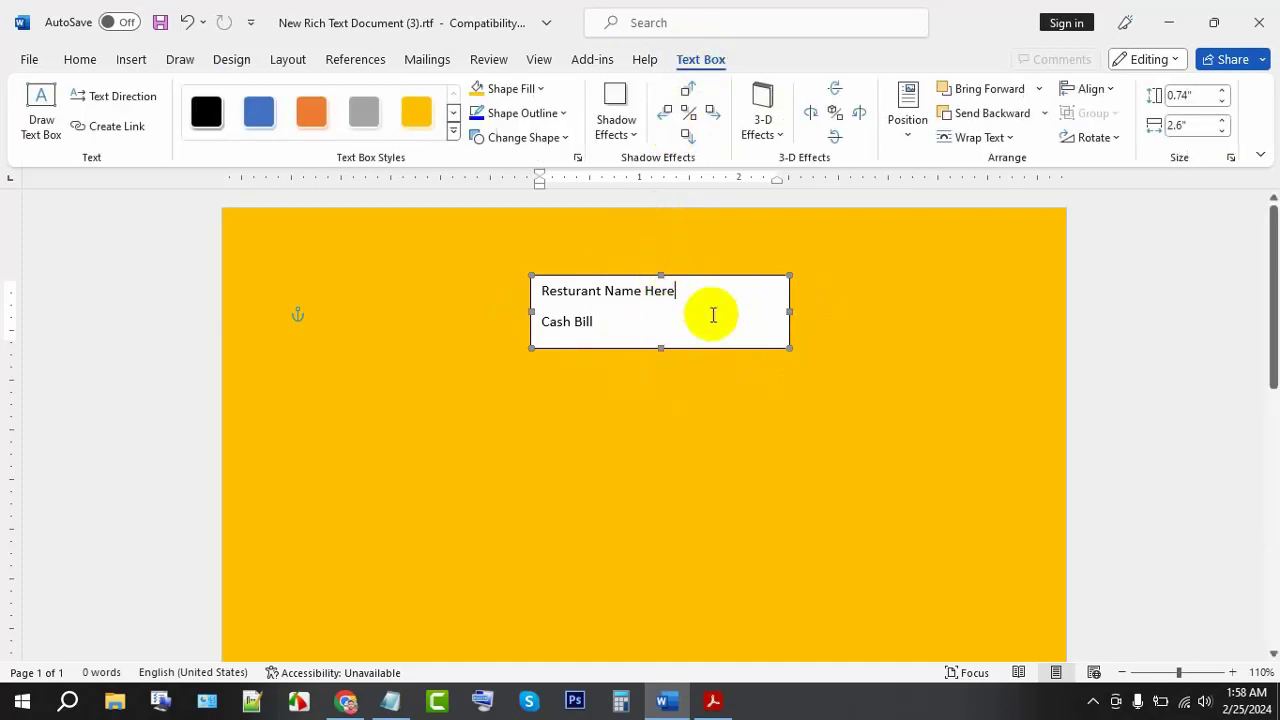
{"action": "left_click", "coordinate": [543, 92]}
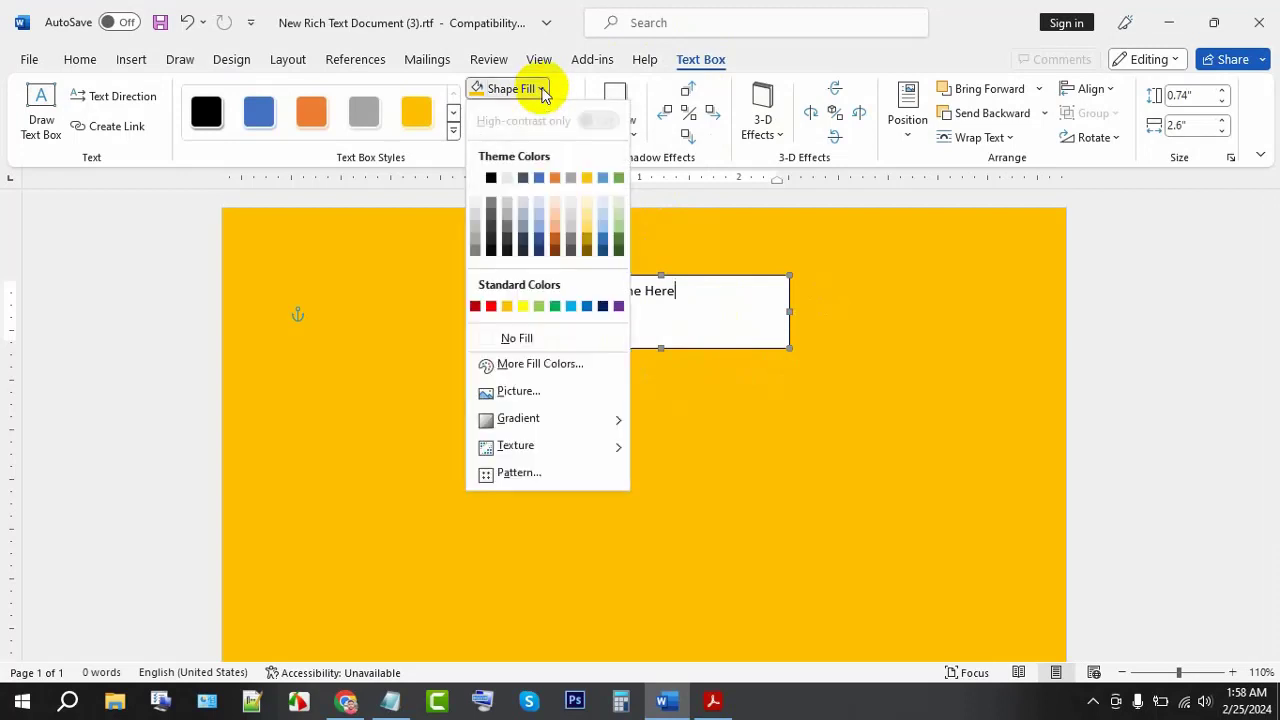
{"action": "left_click", "coordinate": [525, 343]}
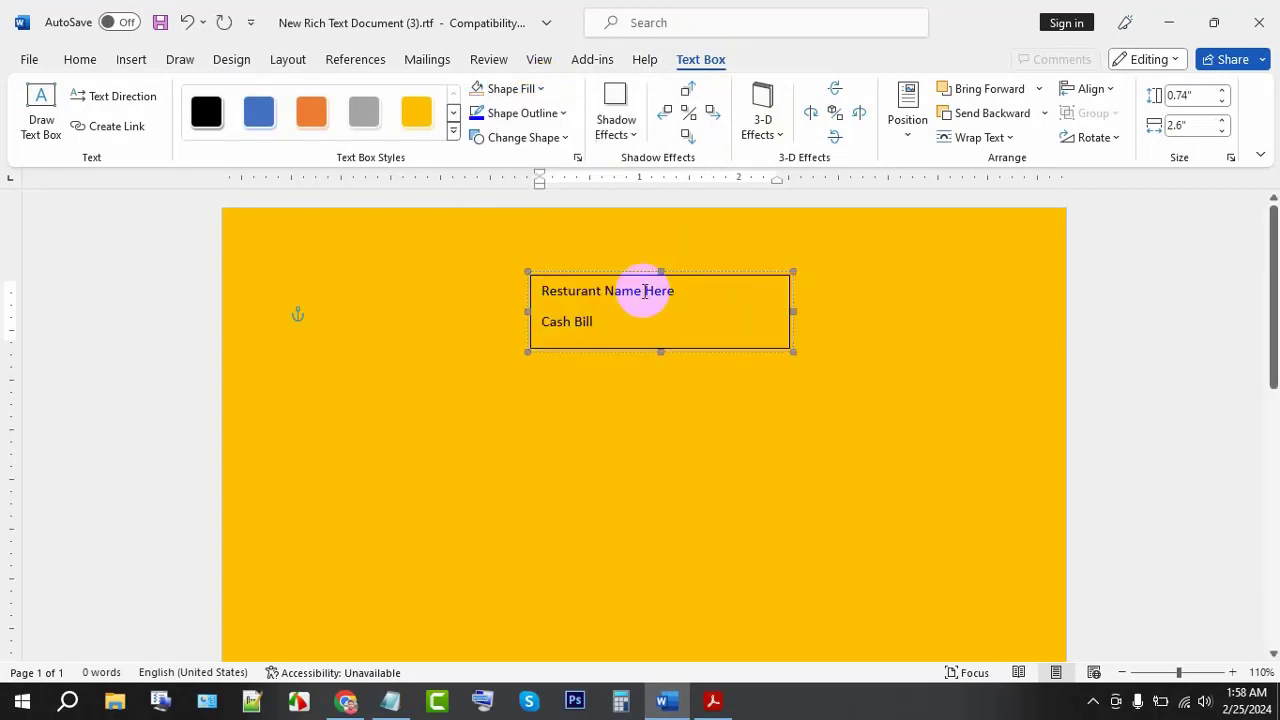
{"action": "left_click", "coordinate": [566, 114]}
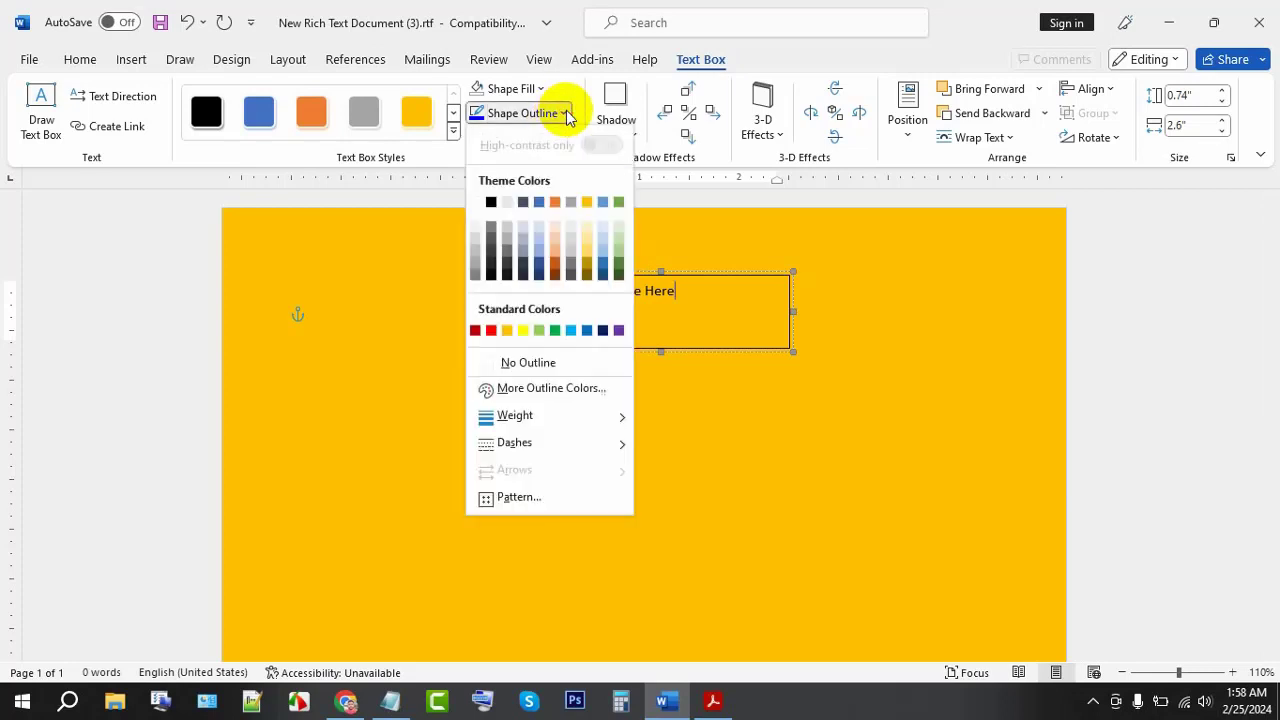
{"action": "left_click", "coordinate": [531, 360]}
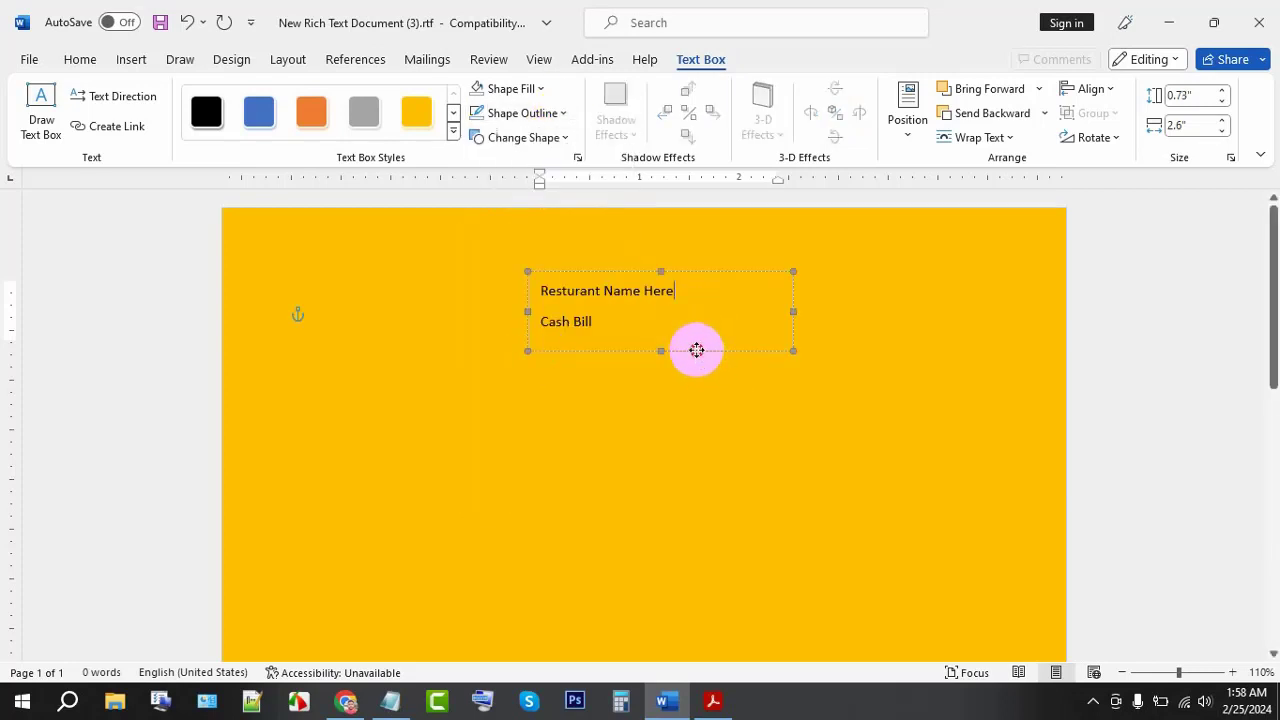
{"action": "left_click_drag", "start_coordinate": [697, 349], "coordinate": [681, 317]}
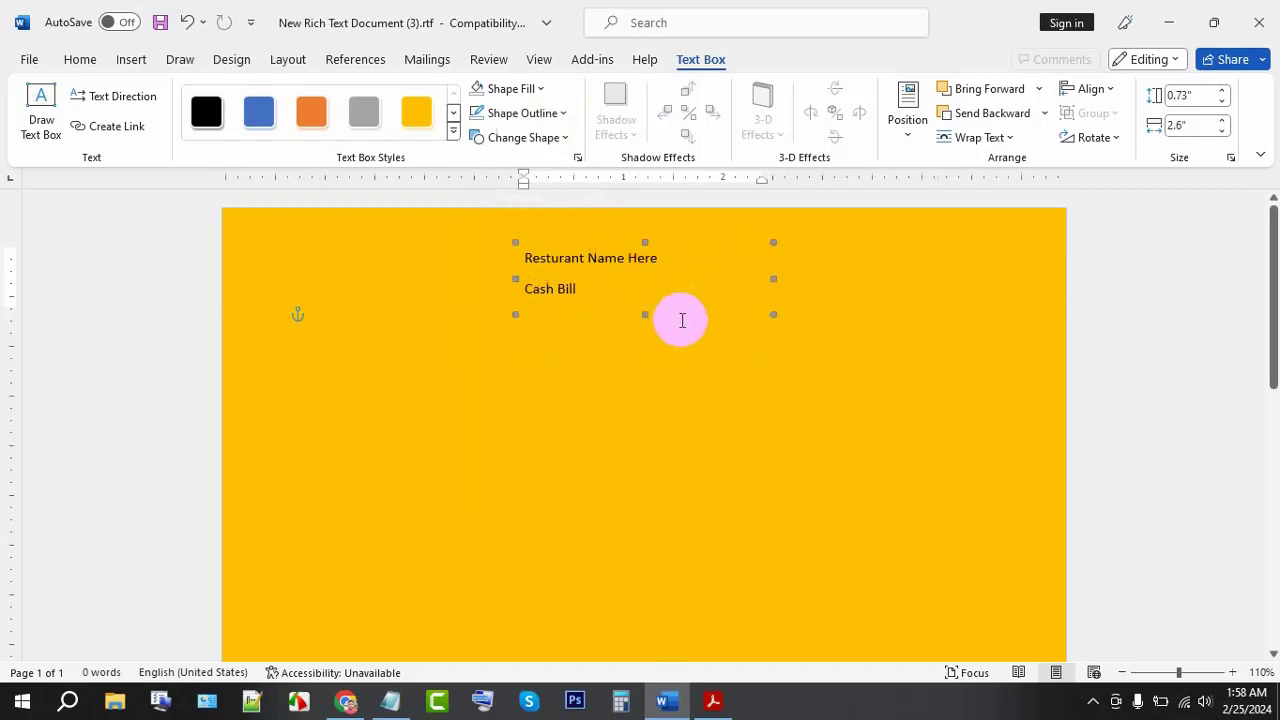
{"action": "left_click_drag", "start_coordinate": [566, 287], "coordinate": [503, 257]}
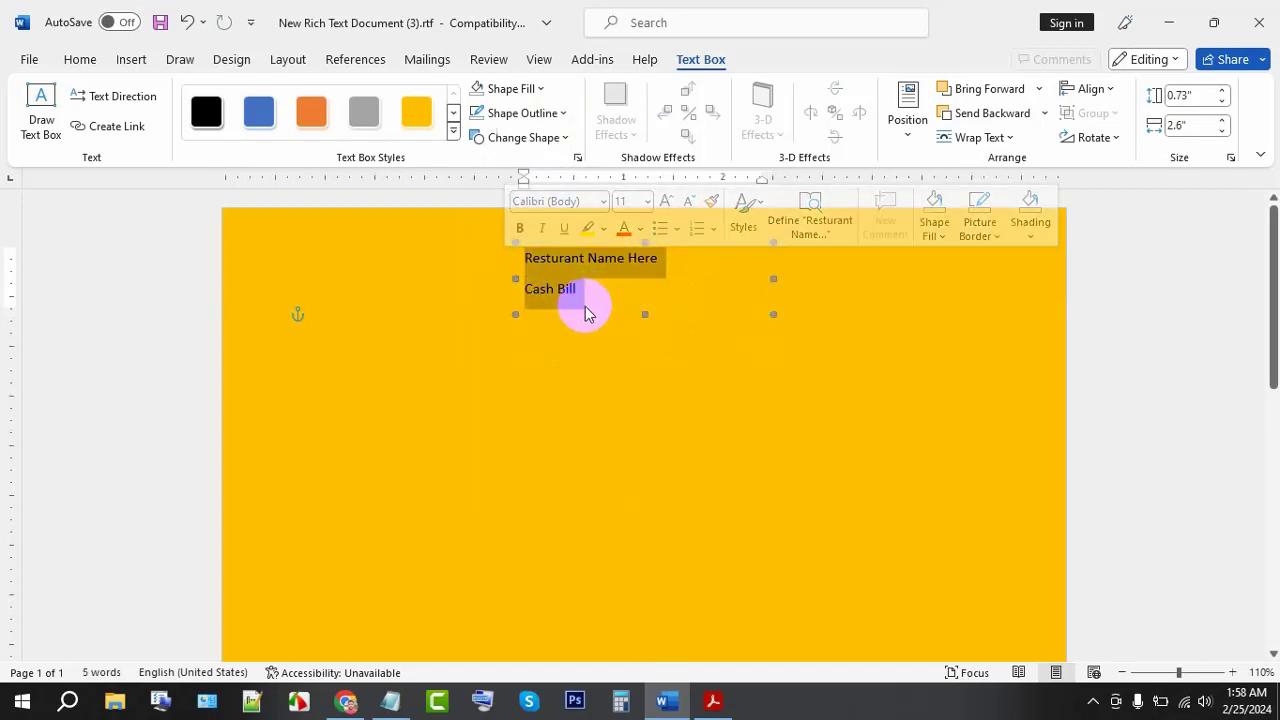
- Remove the space after paragraphs and centre both lines in the text box
{"action": "left_click", "coordinate": [90, 61]}
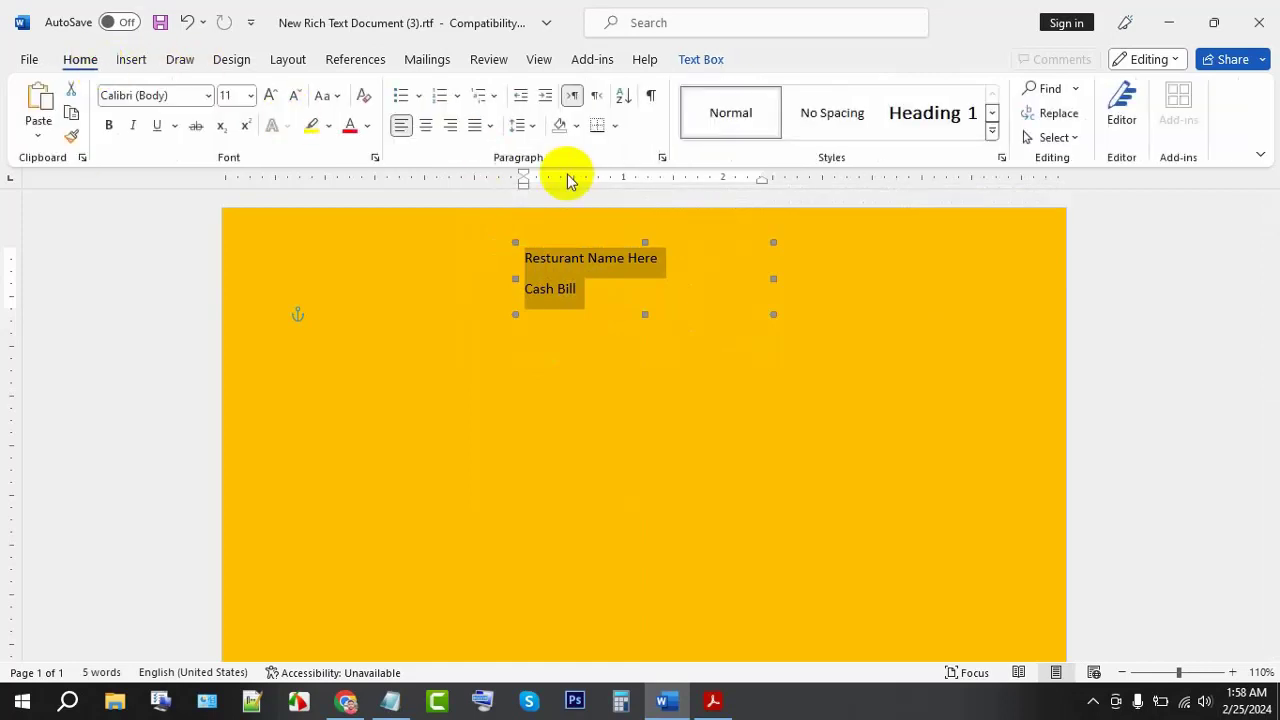
{"action": "left_click", "coordinate": [533, 126]}
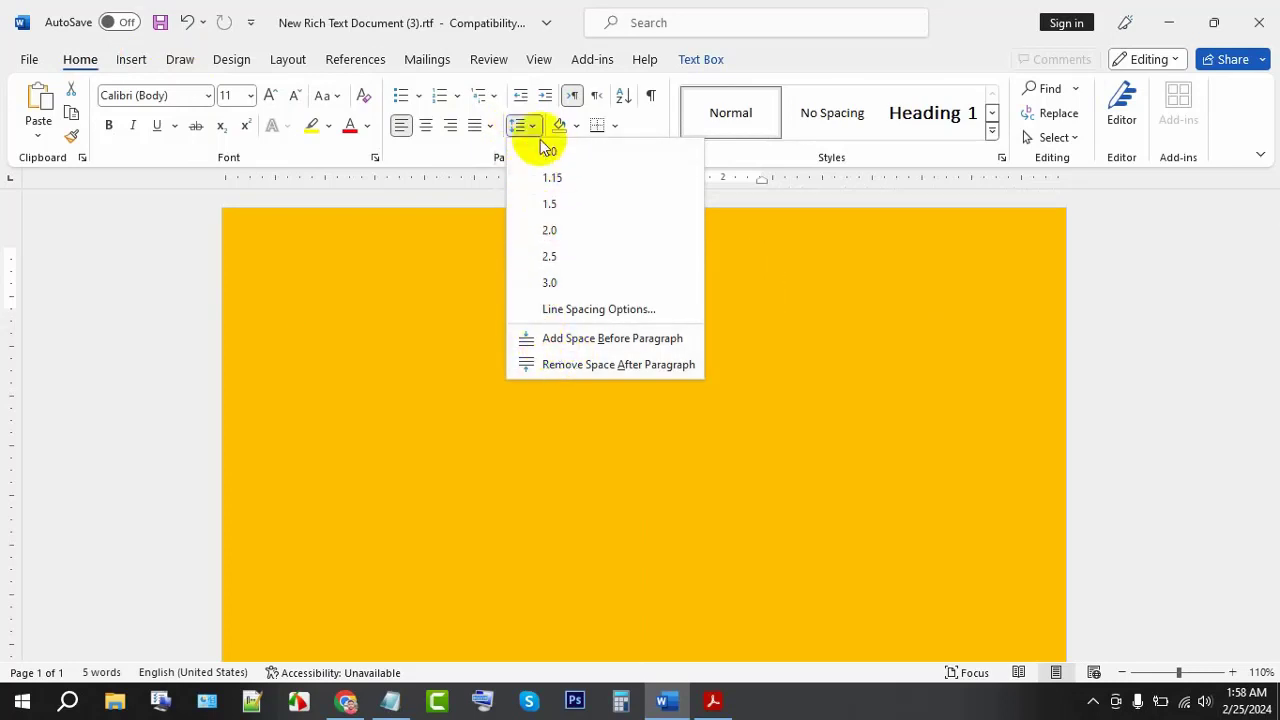
{"action": "left_click", "coordinate": [576, 366]}
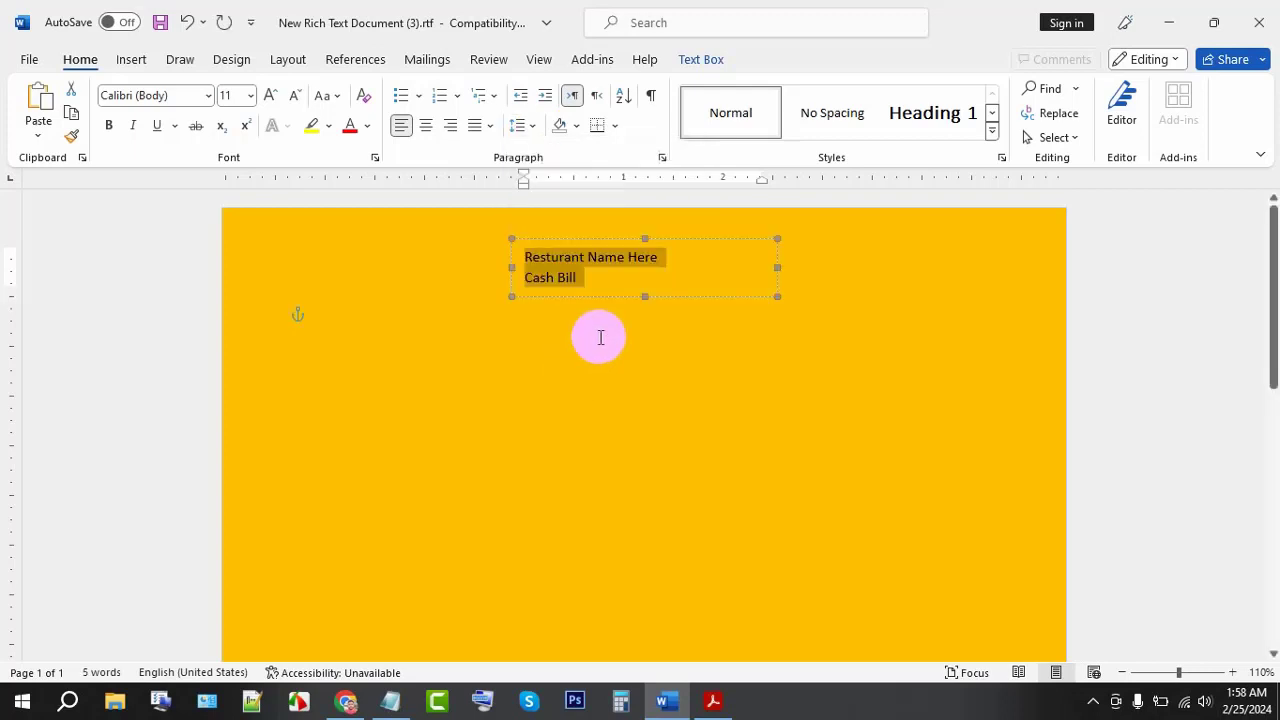
{"action": "left_click", "coordinate": [591, 279]}
{"action": "left_click_drag", "start_coordinate": [591, 279], "coordinate": [524, 256]}
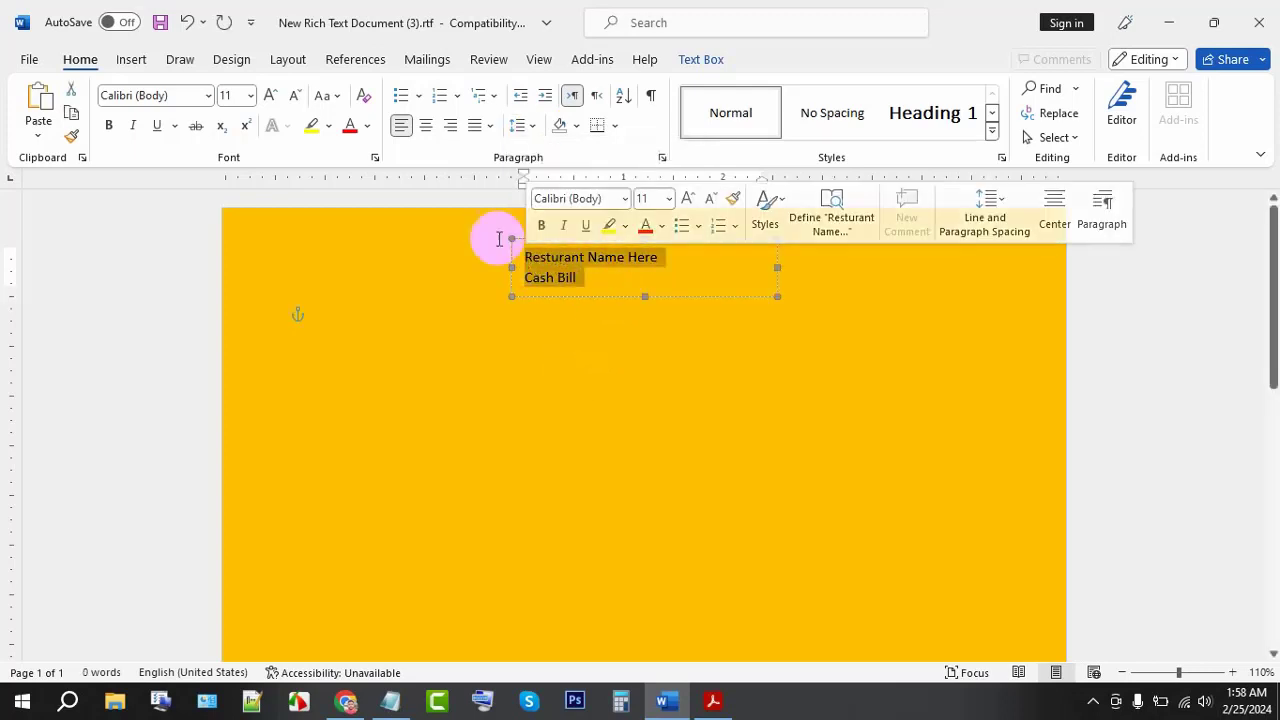
{"action": "left_click", "coordinate": [428, 126]}
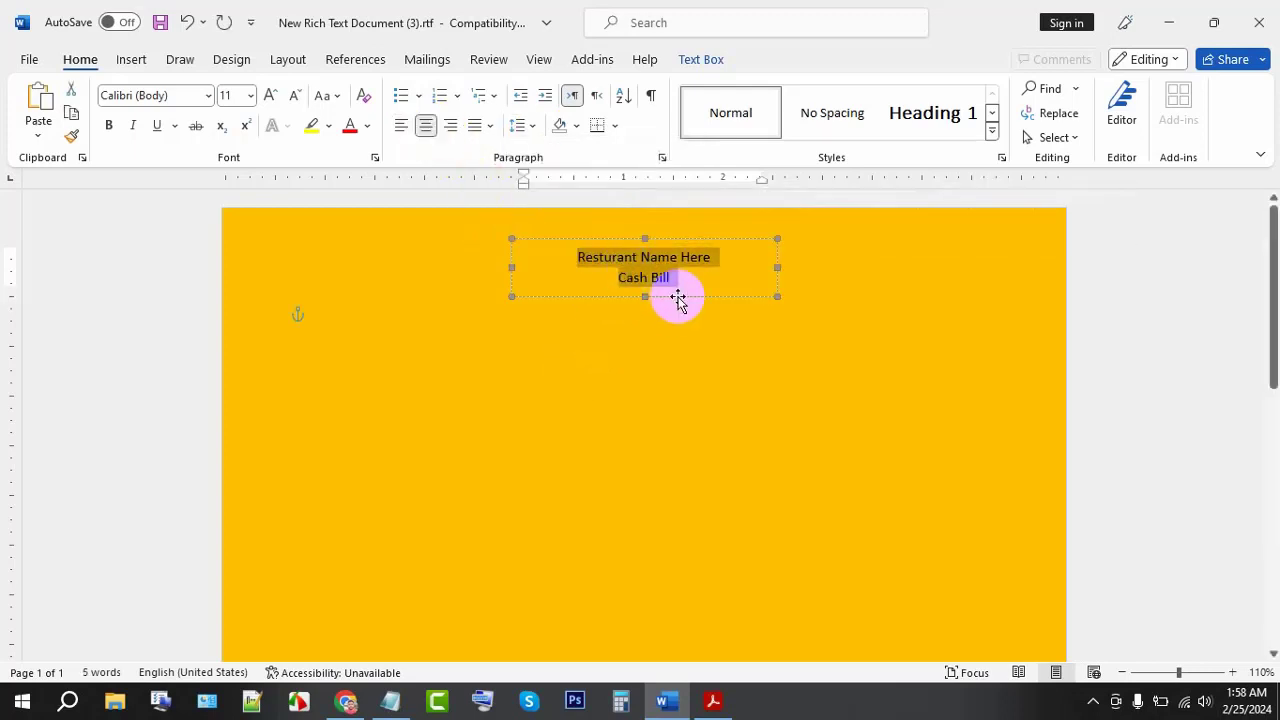
- Enlarge Resturant Name Here to 20 pt and widen the text box so it fits on one line
{"action": "left_click_drag", "start_coordinate": [720, 257], "coordinate": [572, 250]}
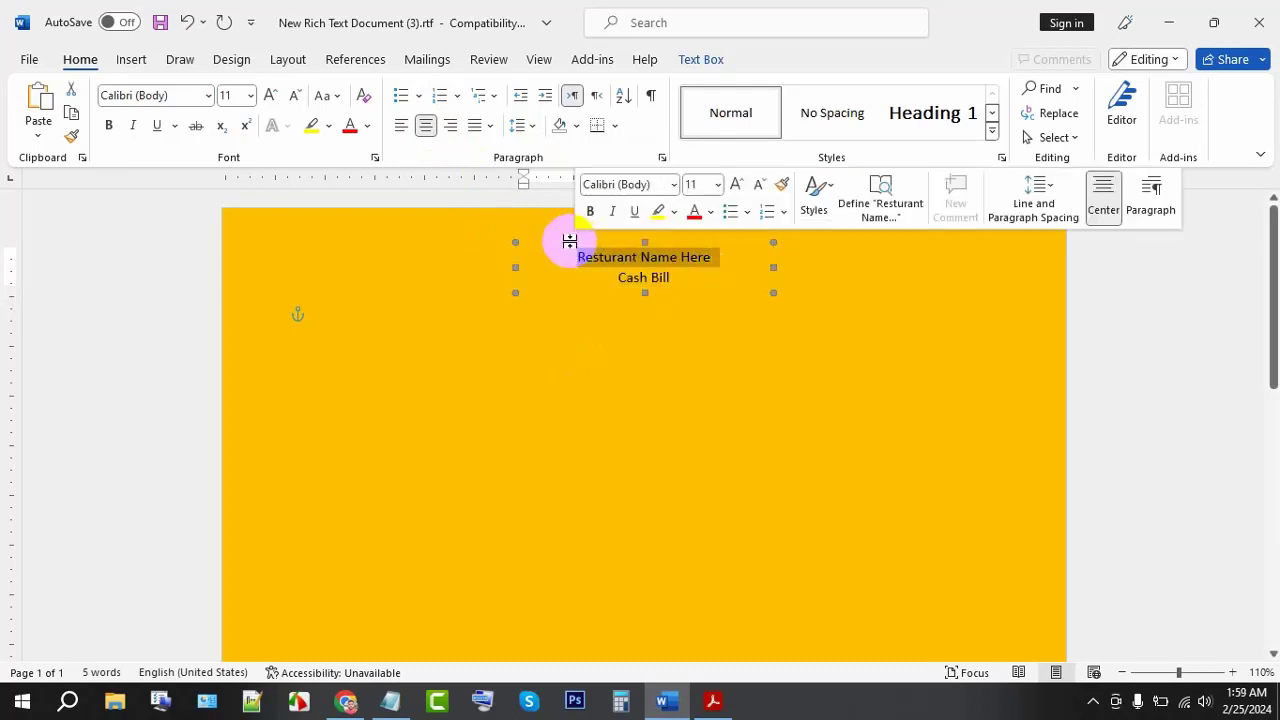
{"action": "left_click", "coordinate": [270, 95]}
{"action": "left_click", "coordinate": [270, 95]}
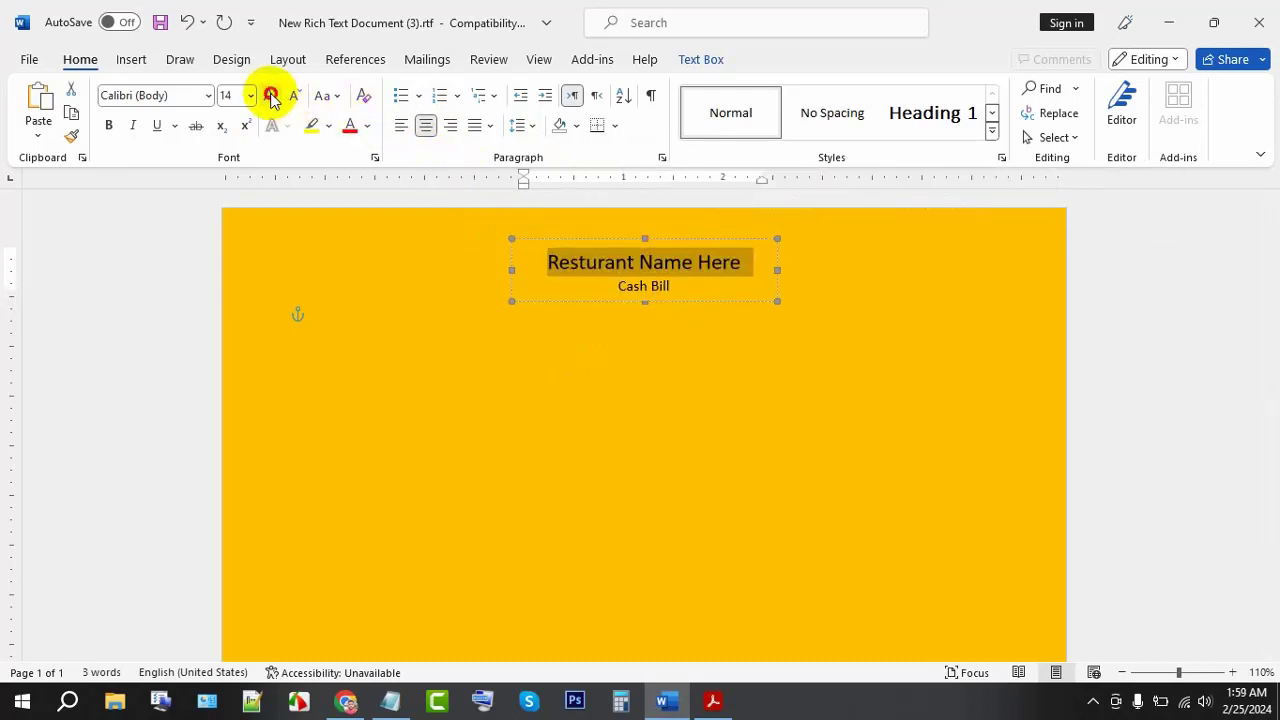
{"action": "left_click", "coordinate": [270, 95]}
{"action": "left_click", "coordinate": [270, 95]}
{"action": "left_click", "coordinate": [270, 95]}
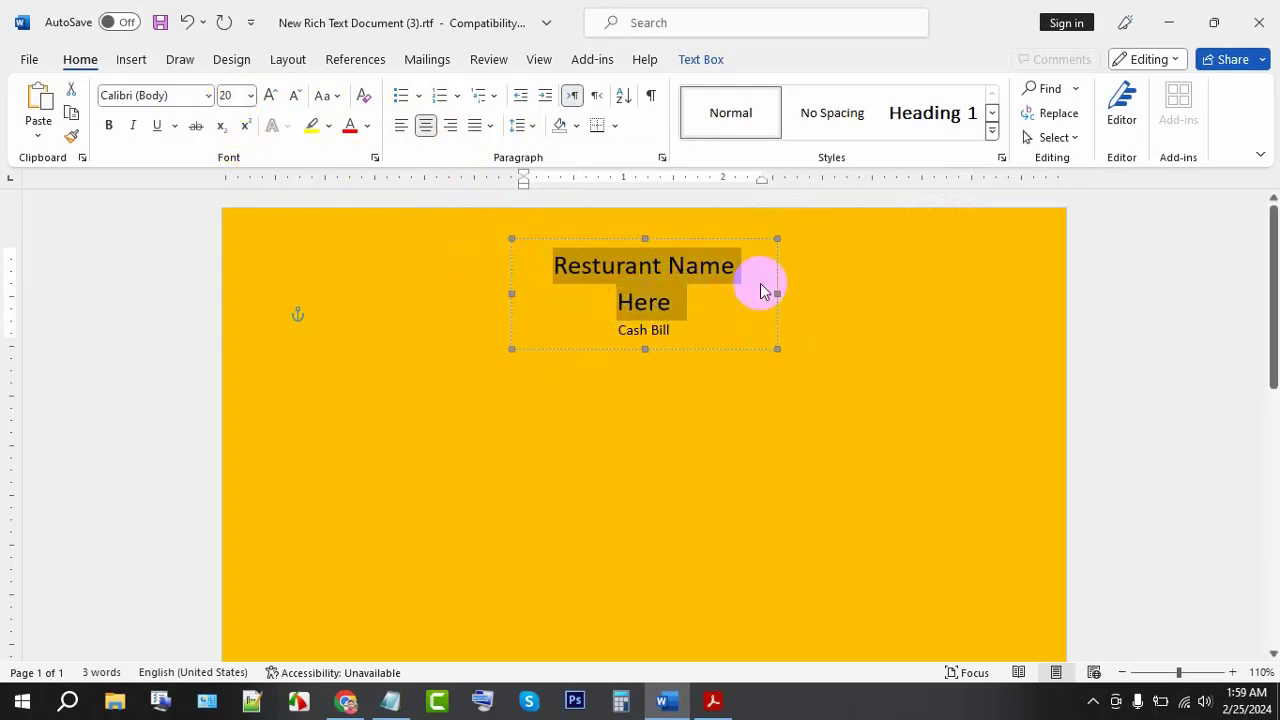
{"action": "left_click_drag", "start_coordinate": [778, 294], "coordinate": [812, 292]}
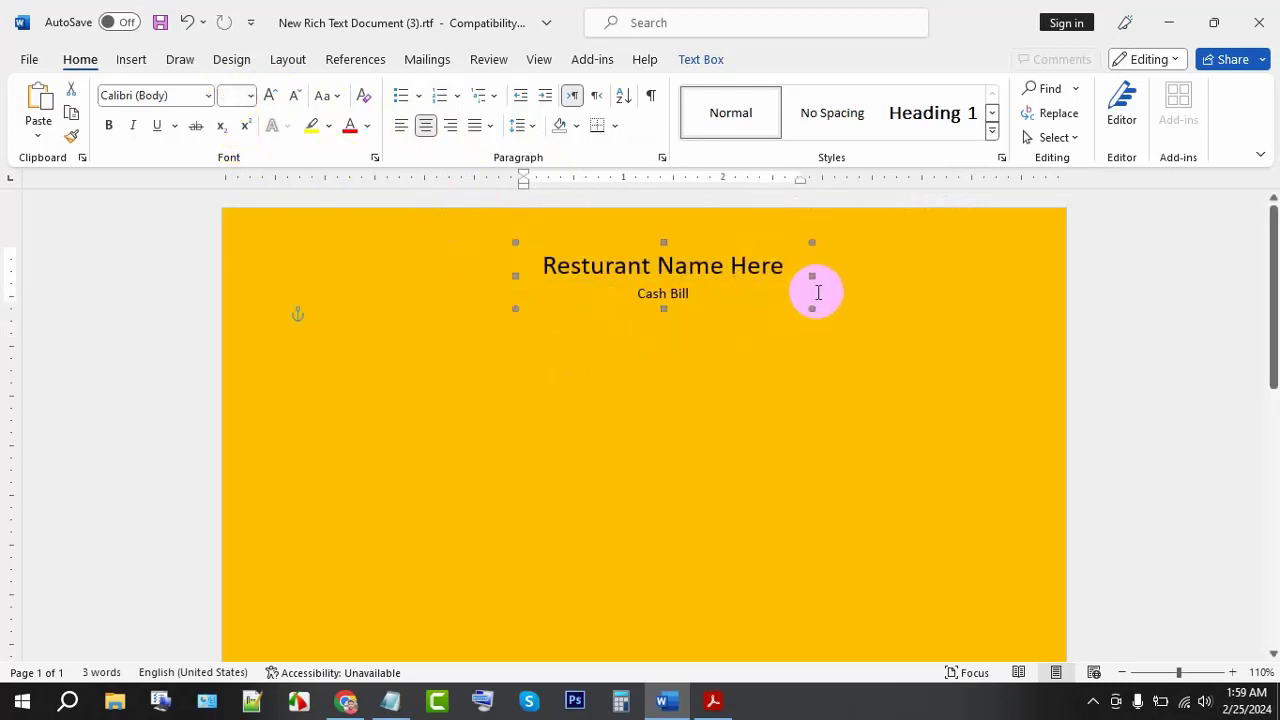
{"action": "mouse_move", "coordinate": [562, 258]}
{"action": "left_mouse_down"}
{"action": "mouse_move", "coordinate": [790, 285]}
{"action": "mouse_move", "coordinate": [543, 264]}
{"action": "left_mouse_up"}
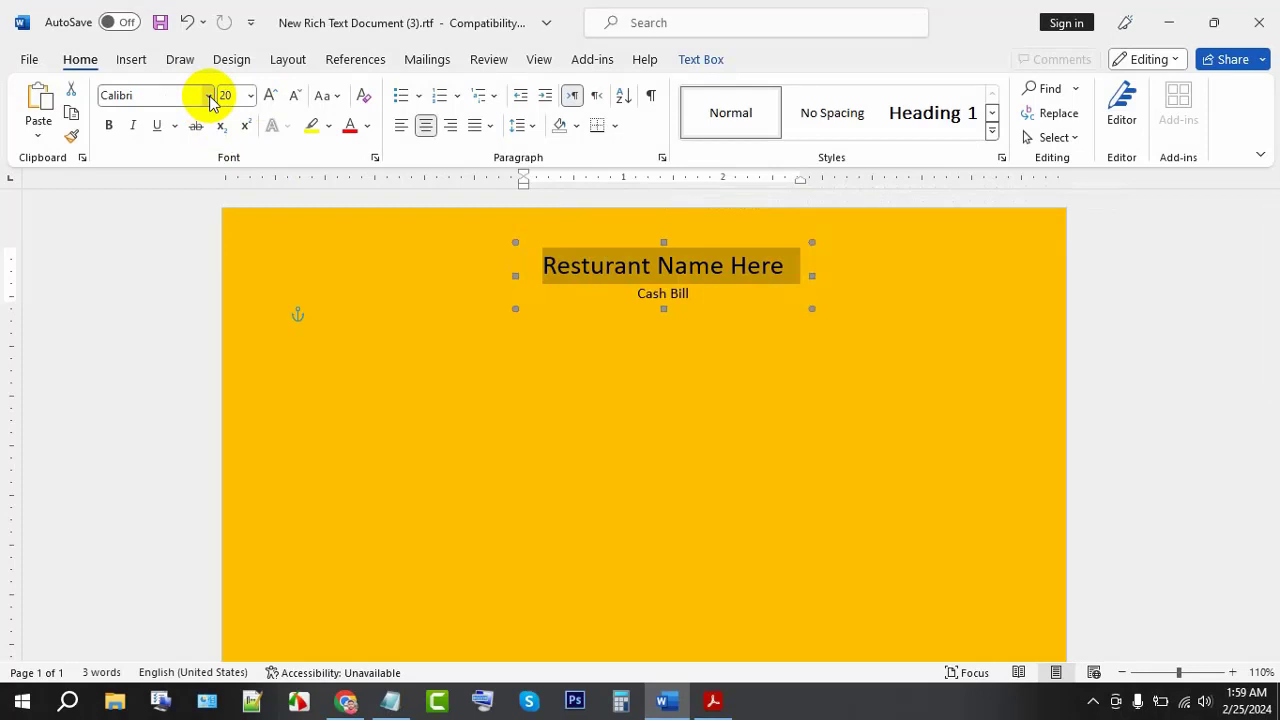
{"action": "left_click", "coordinate": [208, 95]}
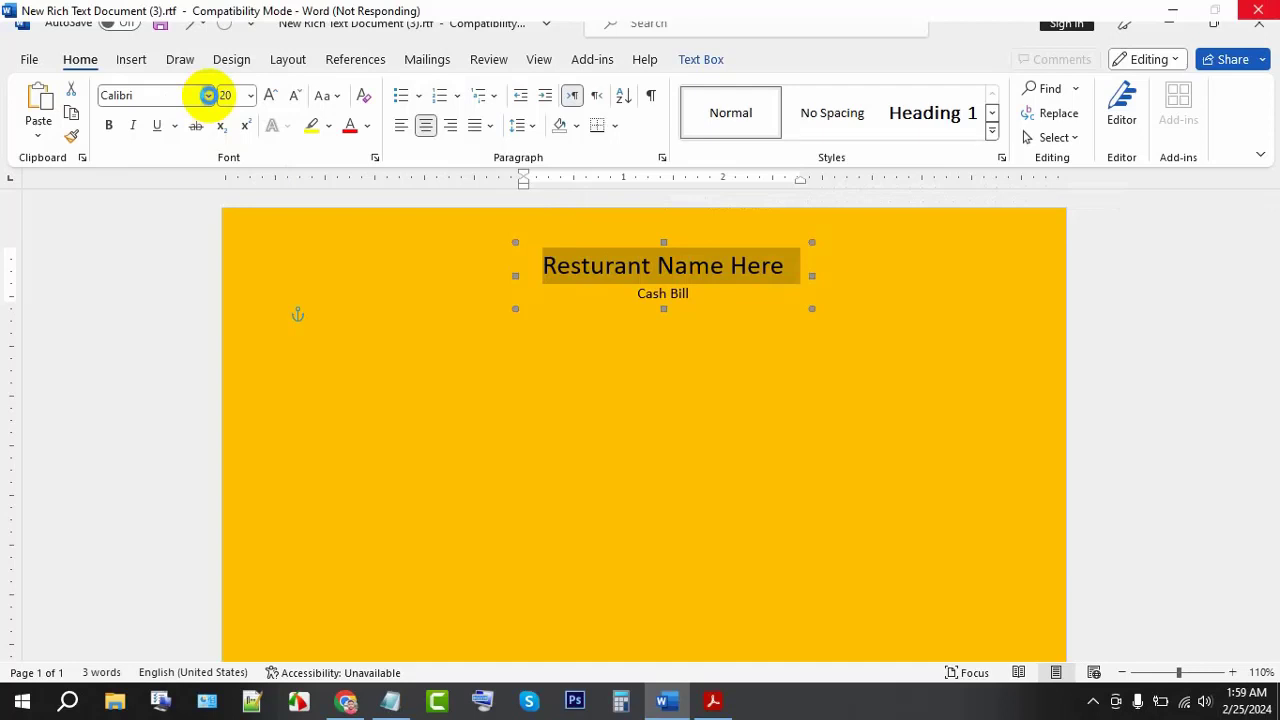
{"action": "left_click", "coordinate": [221, 290]}
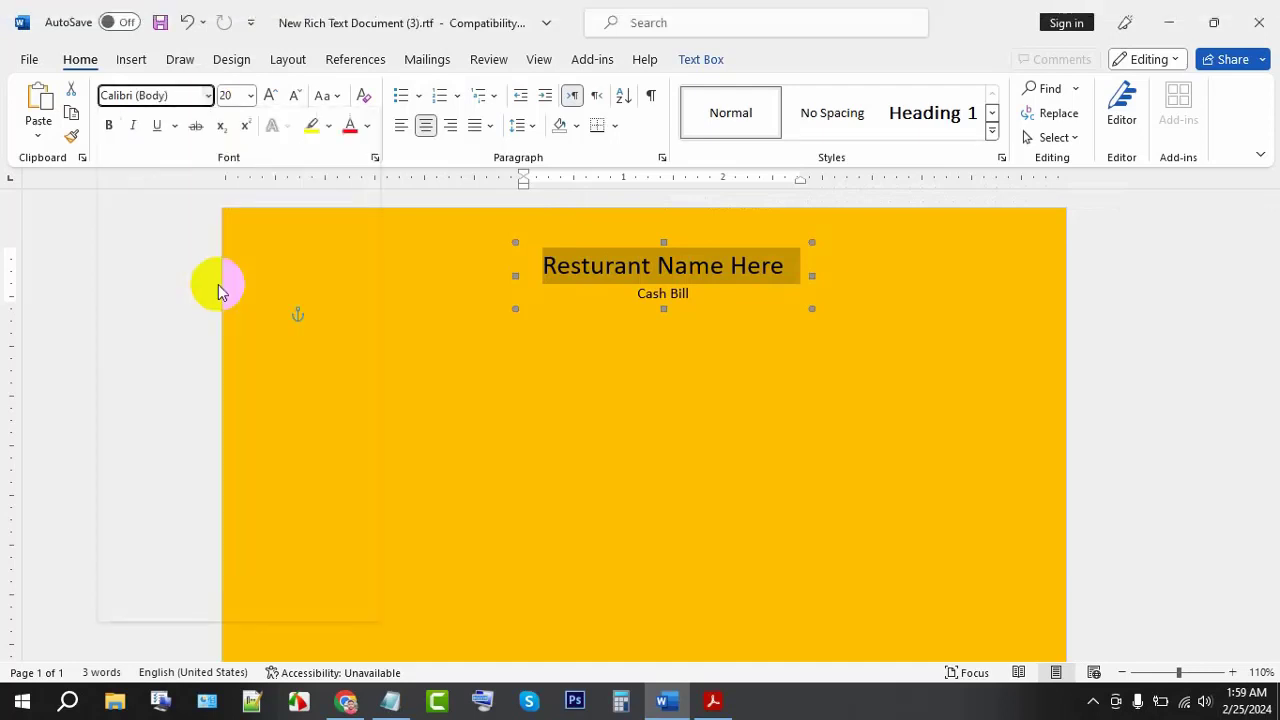
- Set the restaurant name to Arial Rounded MT Bold and widen the text box to fit
{"action": "left_click", "coordinate": [208, 97]}
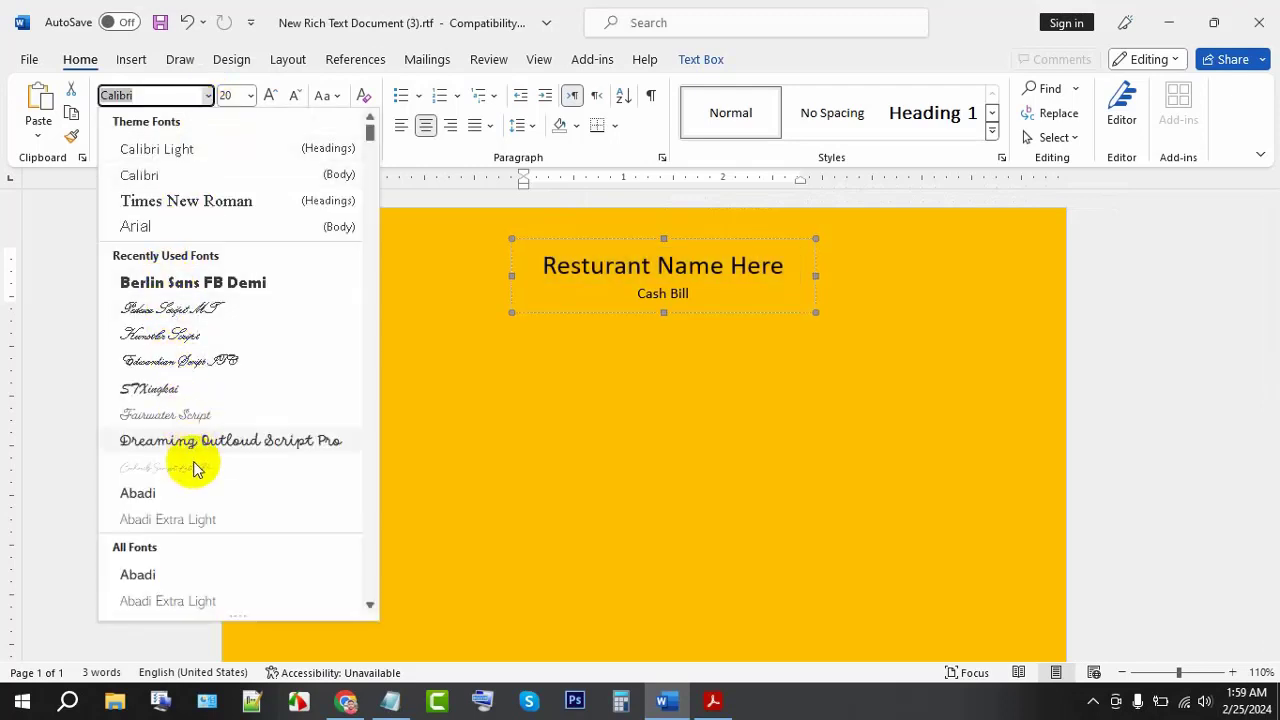
{"action": "scroll", "coordinate": [205, 365], "scroll_direction": "down", "scroll_amount": 2}
{"action": "scroll", "coordinate": [197, 410], "scroll_direction": "down", "scroll_amount": 2}
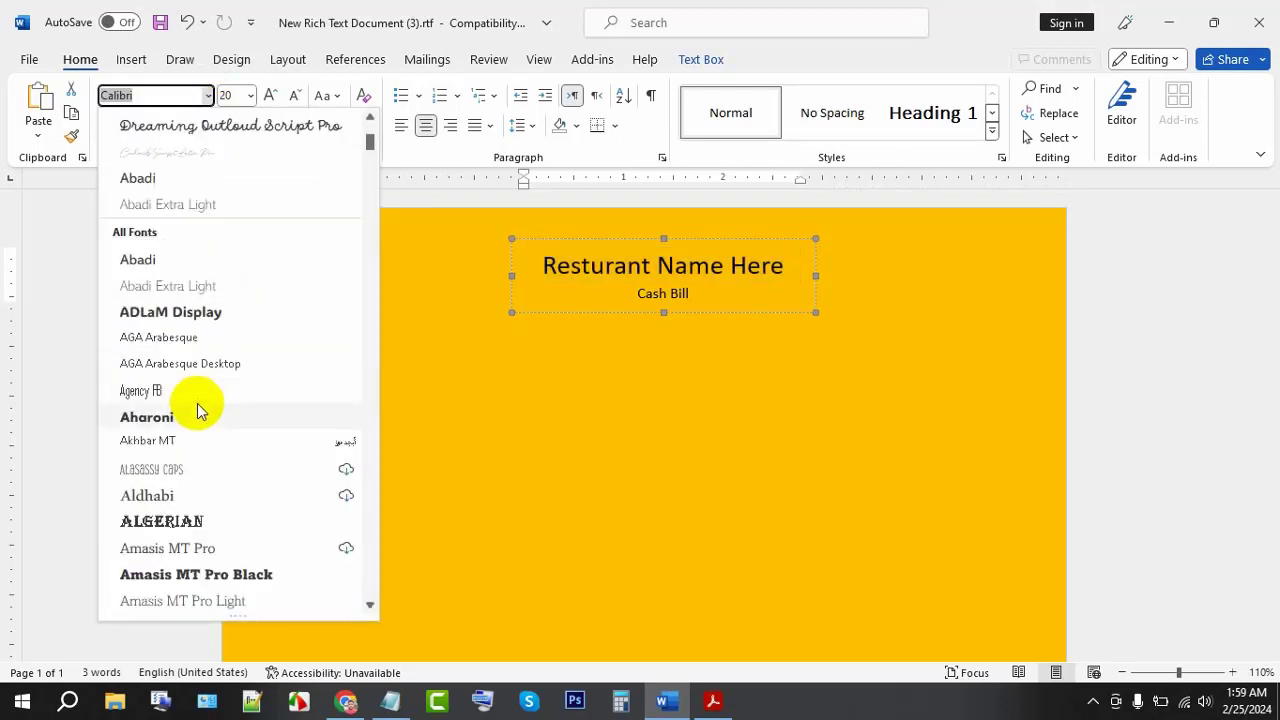
{"action": "scroll", "coordinate": [197, 410], "scroll_direction": "down", "scroll_amount": 2}
{"action": "scroll", "coordinate": [200, 410], "scroll_direction": "down", "scroll_amount": 1}
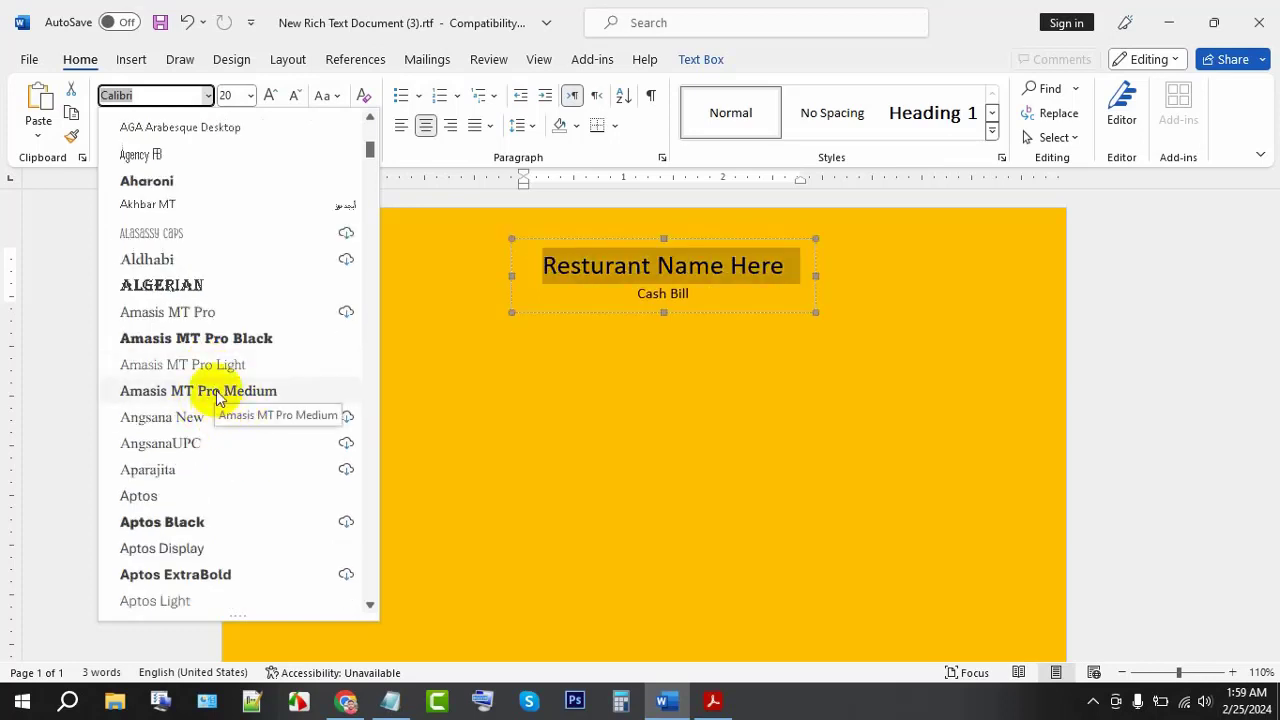
{"action": "scroll", "coordinate": [218, 395], "scroll_direction": "down", "scroll_amount": 1}
{"action": "scroll", "coordinate": [215, 390], "scroll_direction": "down", "scroll_amount": 1}
{"action": "scroll", "coordinate": [215, 390], "scroll_direction": "down", "scroll_amount": 3}
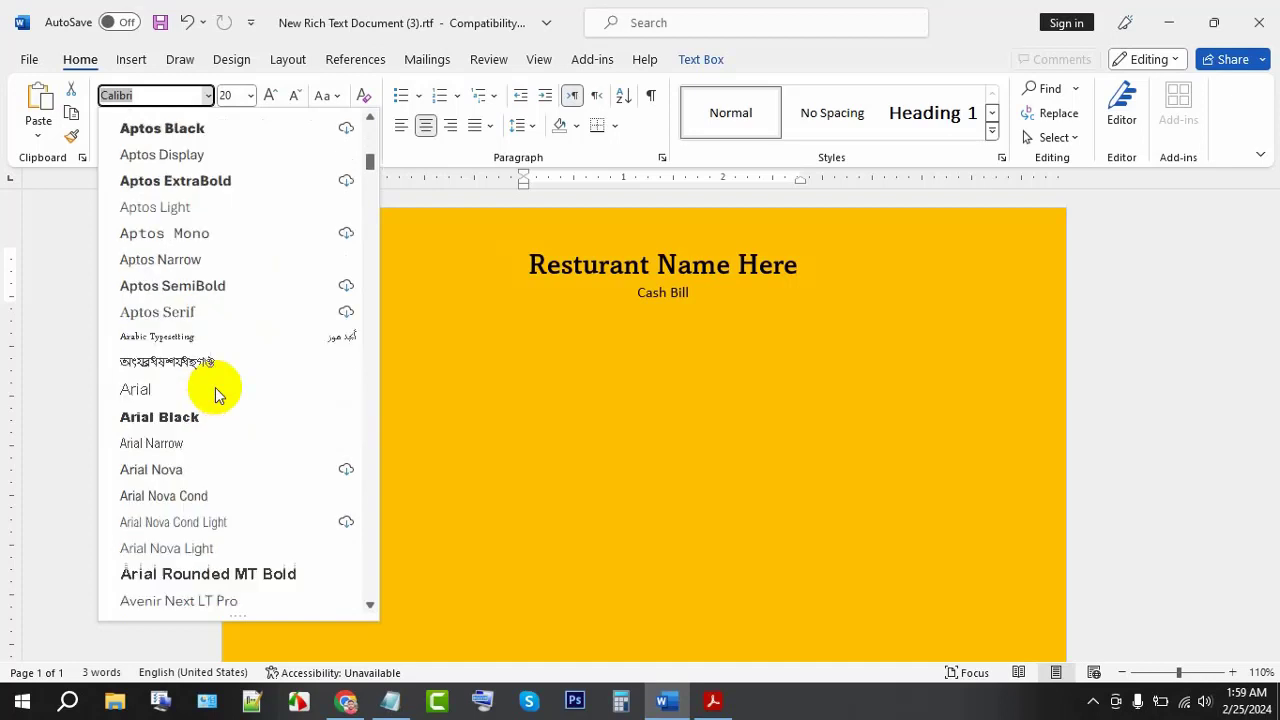
{"action": "left_click", "coordinate": [243, 577]}
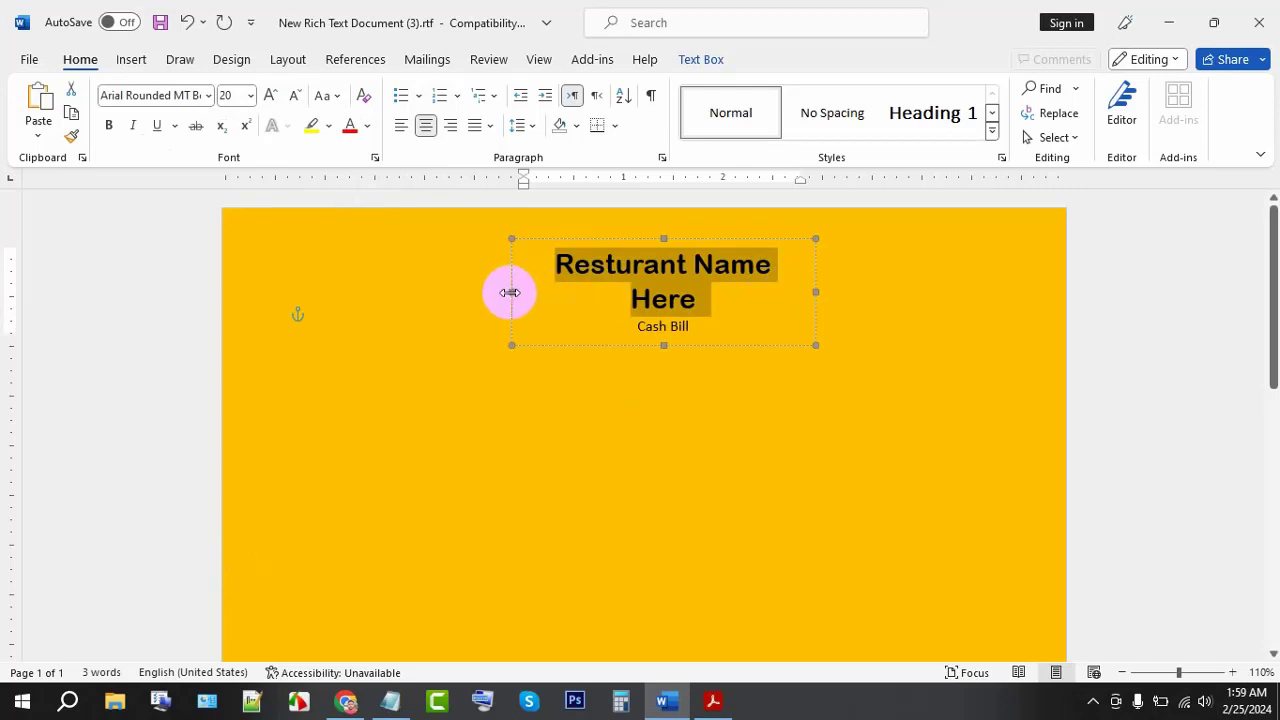
{"action": "left_click_drag", "start_coordinate": [510, 292], "coordinate": [462, 290]}
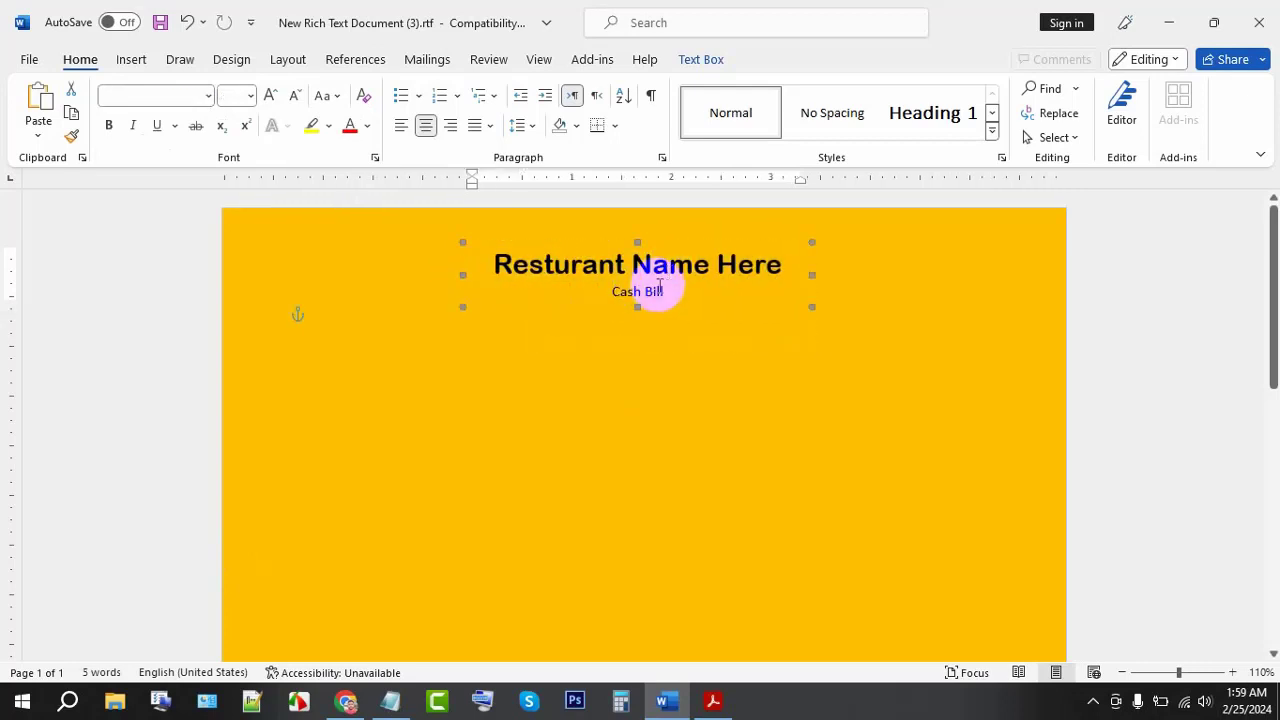
- Enlarge the Cash Bill line to 20 pt
{"action": "left_click_drag", "start_coordinate": [670, 289], "coordinate": [610, 291]}
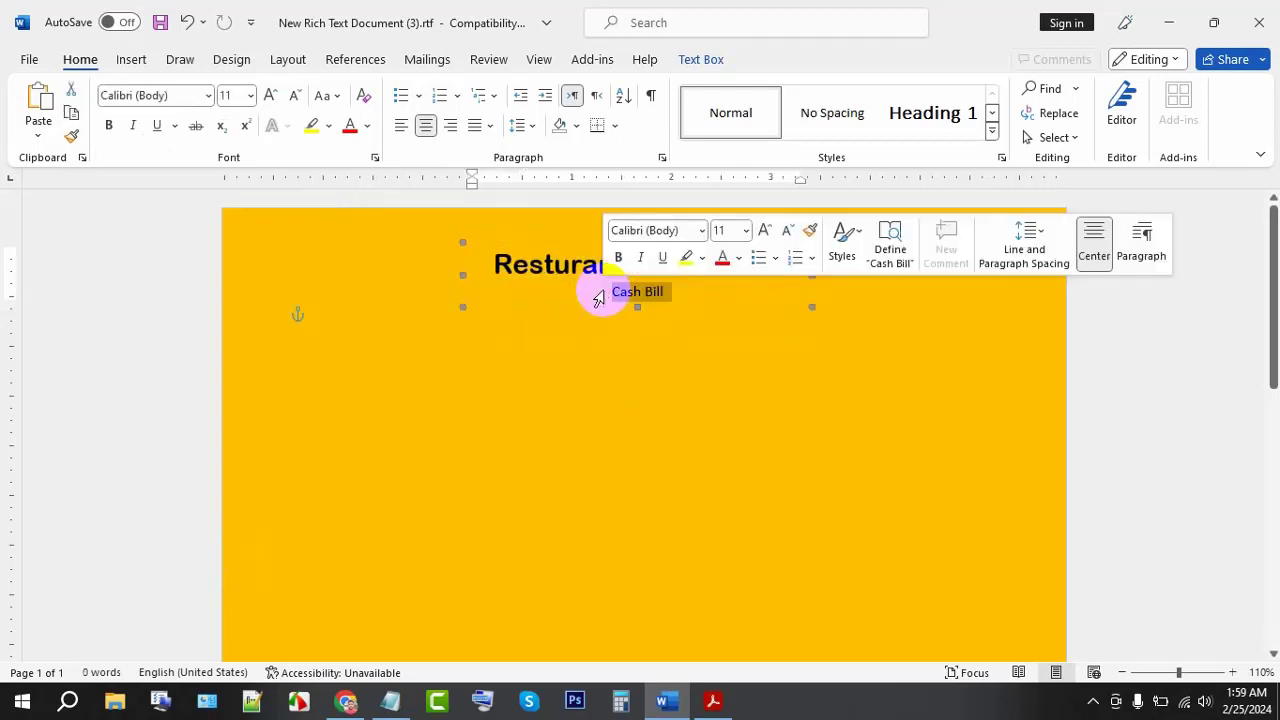
{"action": "left_click", "coordinate": [270, 95]}
{"action": "left_click", "coordinate": [270, 95]}
{"action": "left_click", "coordinate": [270, 95]}
{"action": "left_click", "coordinate": [270, 95]}
{"action": "left_click", "coordinate": [270, 95]}
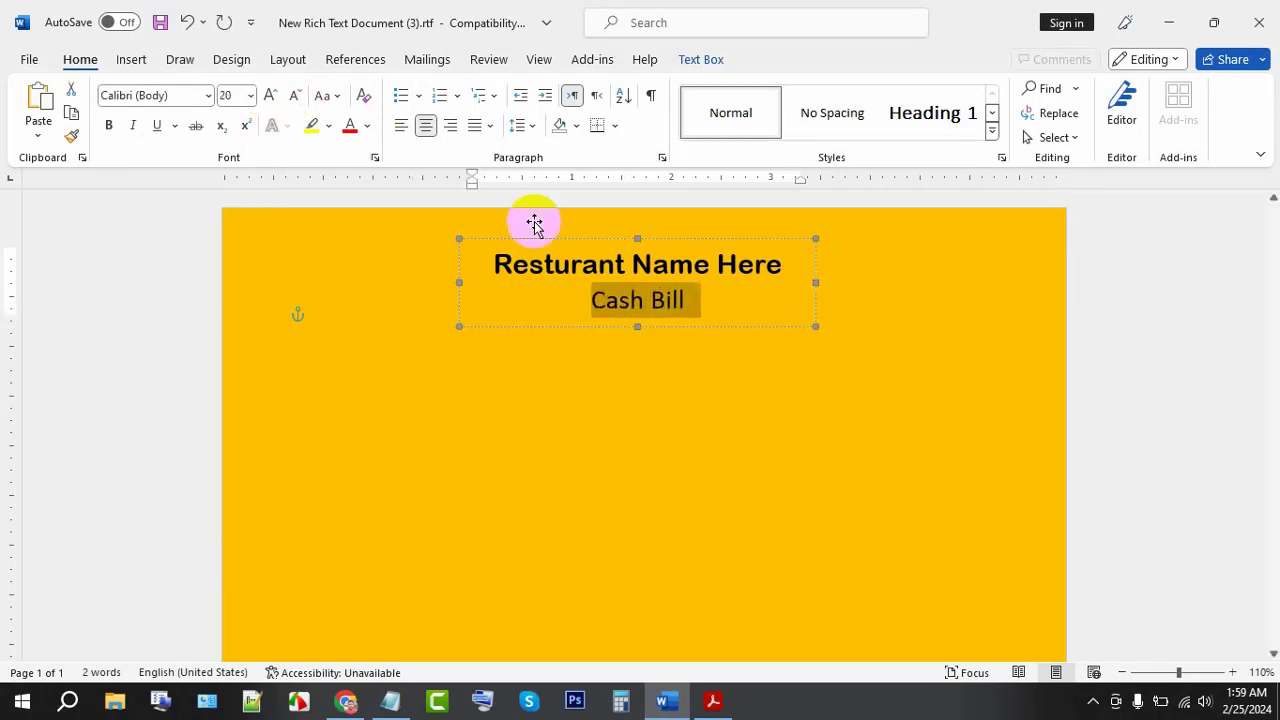
{"action": "left_click", "coordinate": [700, 361]}
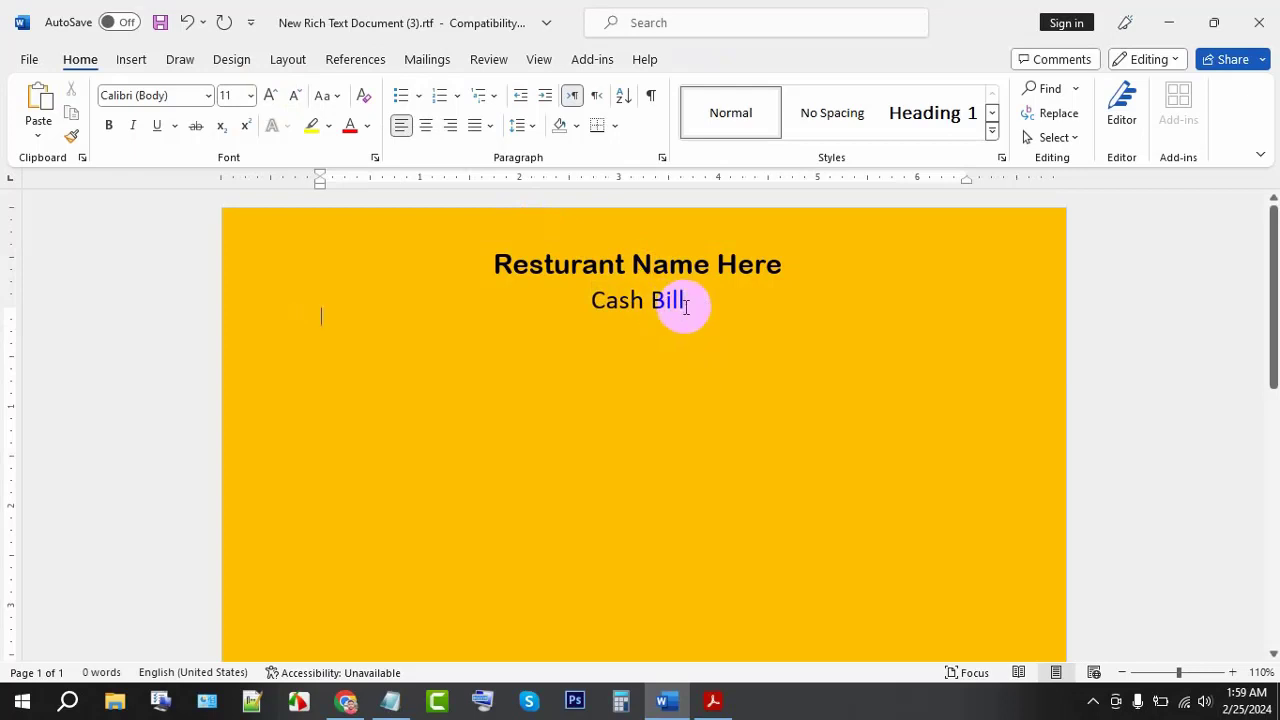
{"action": "left_click_drag", "start_coordinate": [692, 297], "coordinate": [586, 296]}
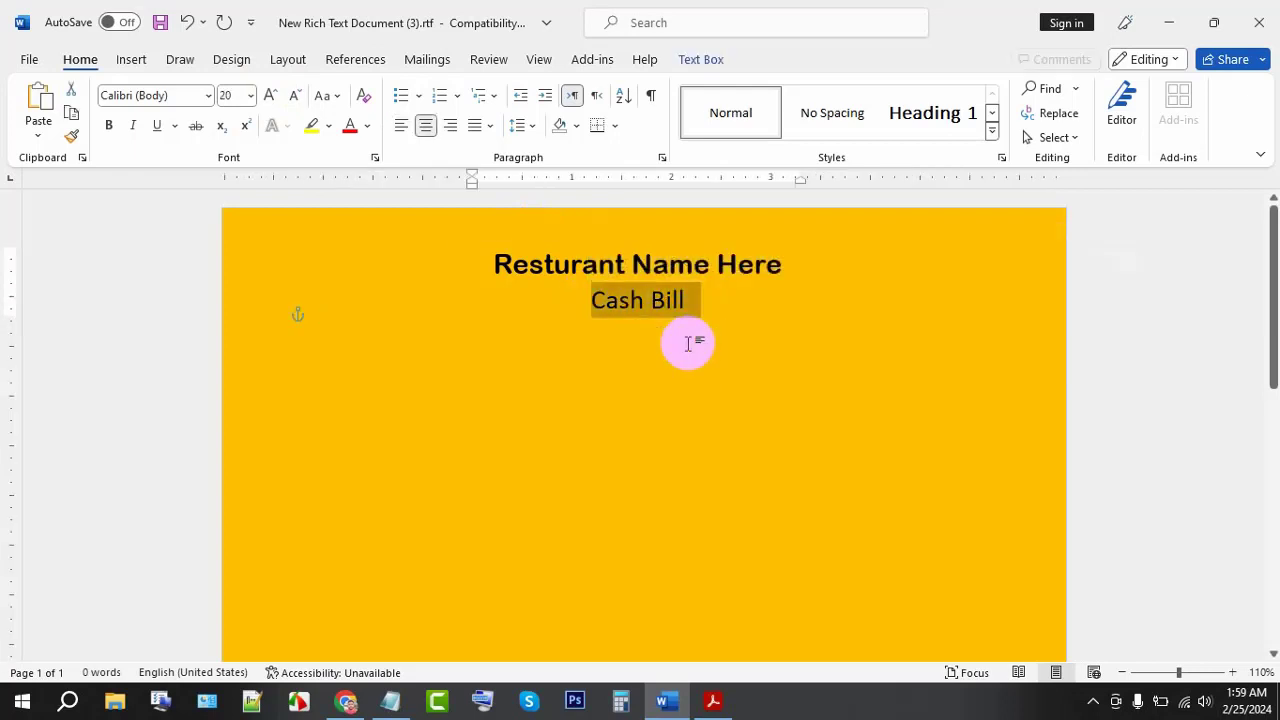
{"action": "left_click", "coordinate": [467, 600]}
- Check the Res.pdf header in Acrobat, selecting its Date line for reference
{"action": "left_click", "coordinate": [713, 700]}
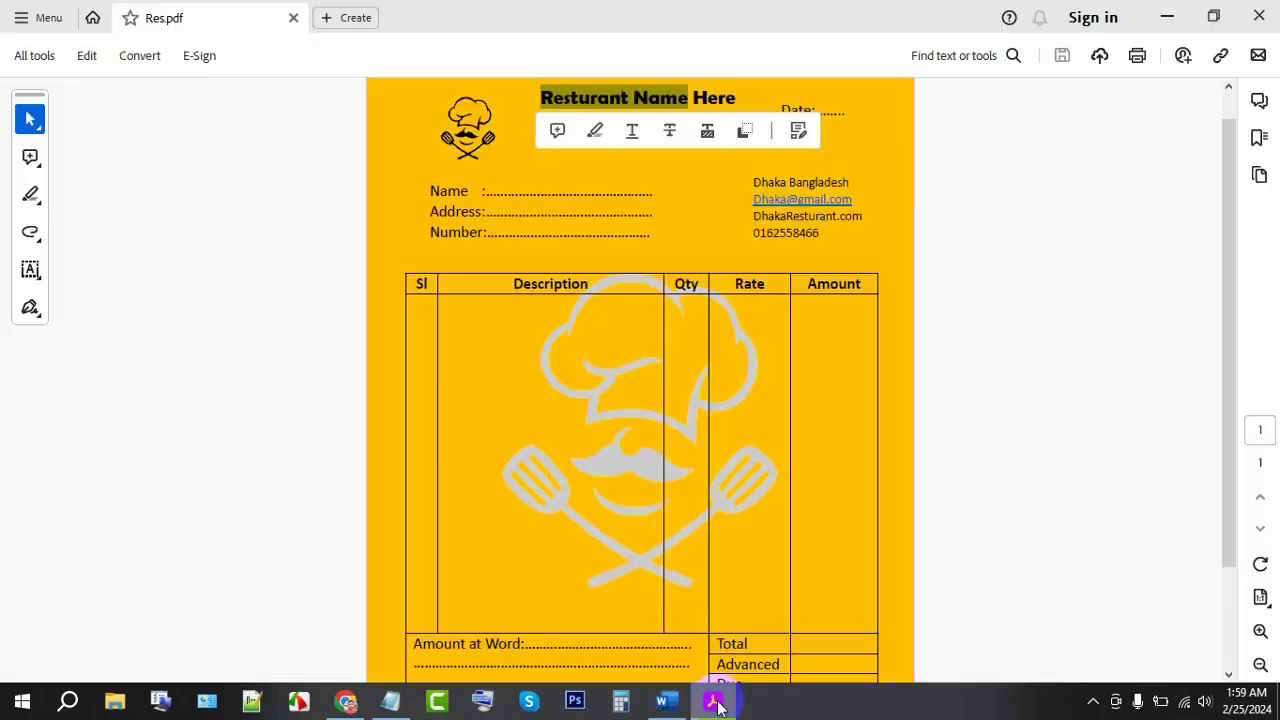
{"action": "scroll", "coordinate": [588, 78], "scroll_direction": "up", "scroll_amount": 1}
{"action": "mouse_move", "coordinate": [623, 154]}
{"action": "left_mouse_down"}
{"action": "mouse_move", "coordinate": [545, 131]}
{"action": "mouse_move", "coordinate": [700, 129]}
{"action": "mouse_move", "coordinate": [595, 137]}
{"action": "left_mouse_up"}
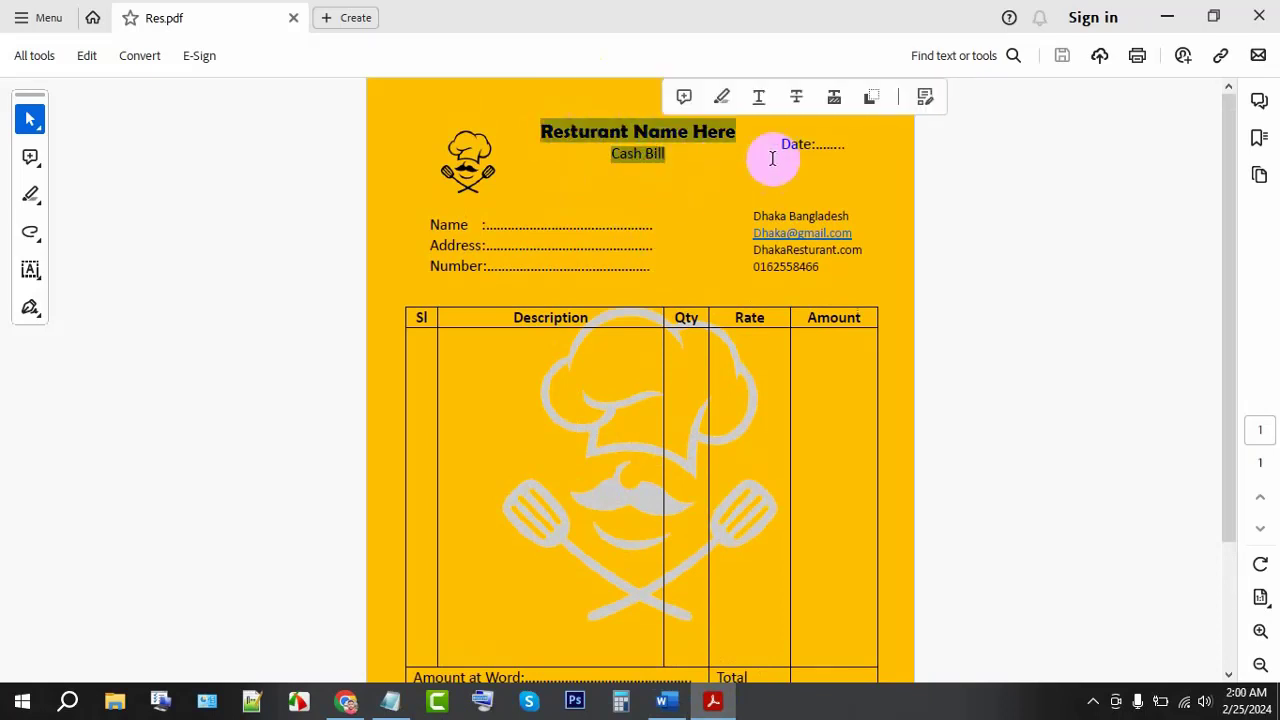
{"action": "left_click_drag", "start_coordinate": [783, 149], "coordinate": [846, 144]}
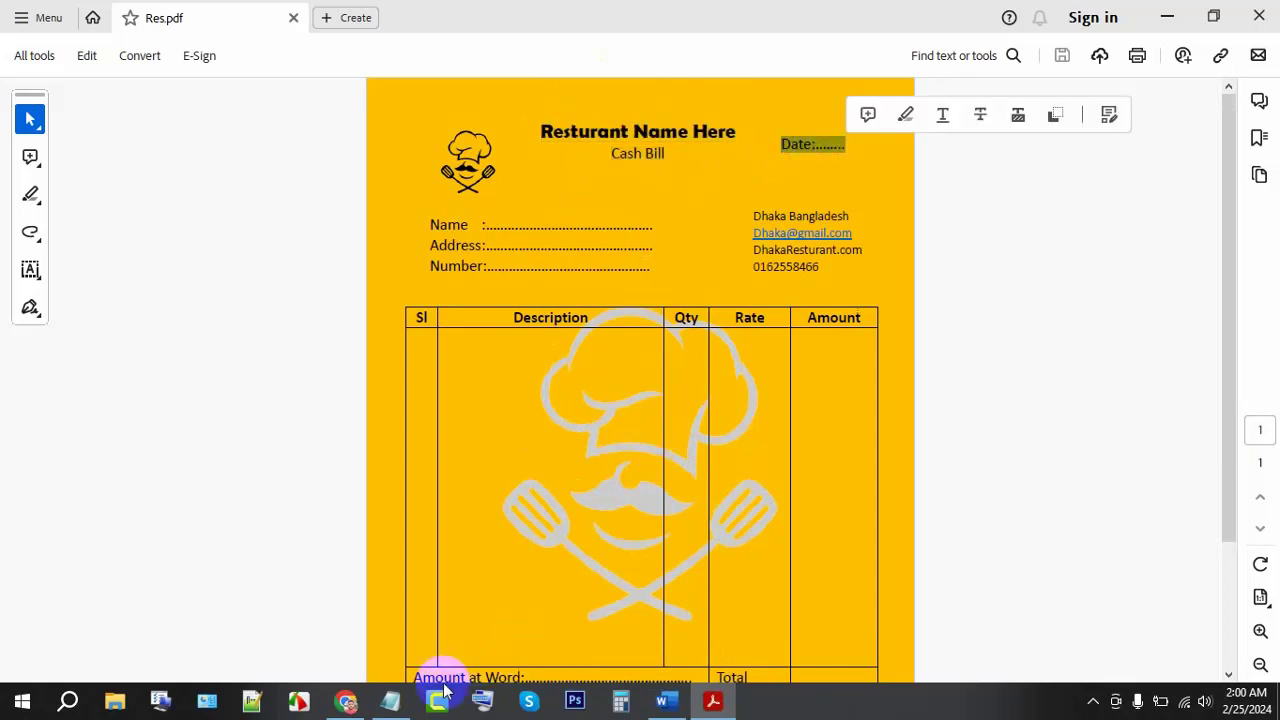
- Ctrl-drag a copy of the title text box to the right side of the header
{"action": "mouse_move", "coordinate": [666, 701]}
{"action": "left_click", "coordinate": [655, 540]}
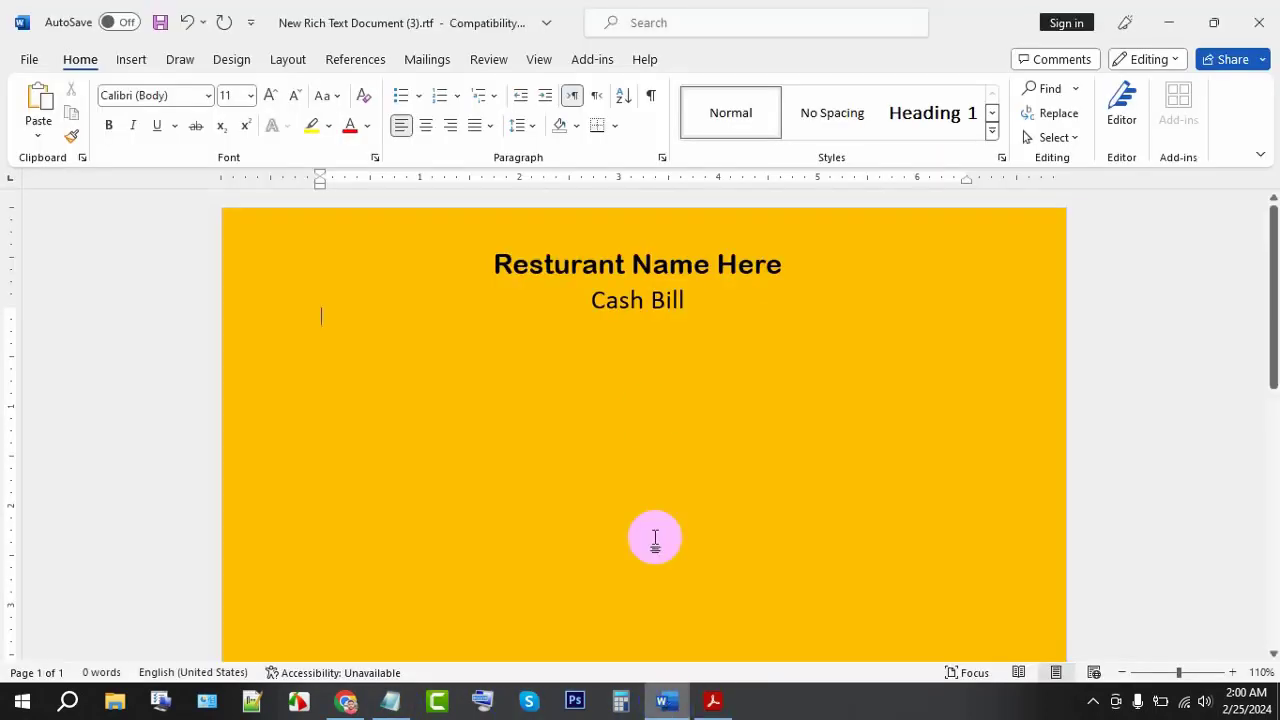
{"action": "left_click", "coordinate": [637, 301]}
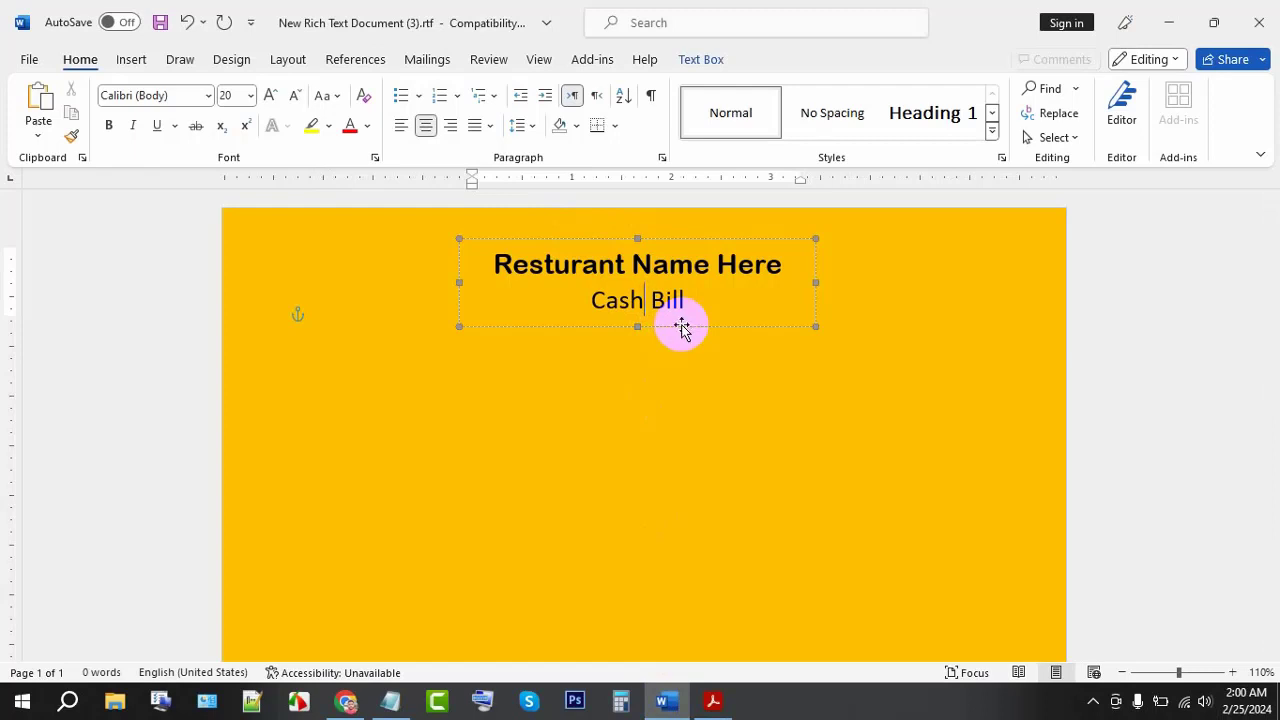
{"action": "left_click_drag", "start_coordinate": [683, 327], "coordinate": [928, 325]}
- Replace the copy's text with 'Date:............' and narrow the box from its left edge
{"action": "left_click", "coordinate": [880, 294]}
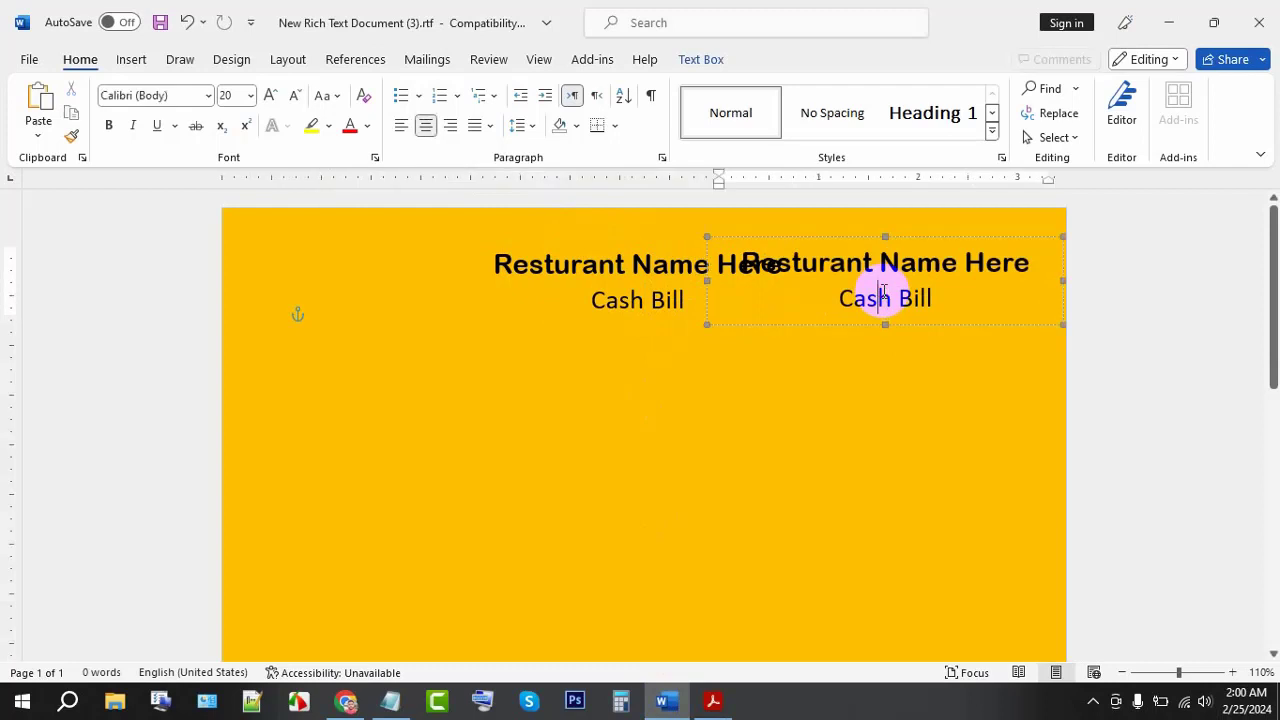
{"action": "key", "text": "ctrl+a"}
{"action": "type", "text": "Da"}
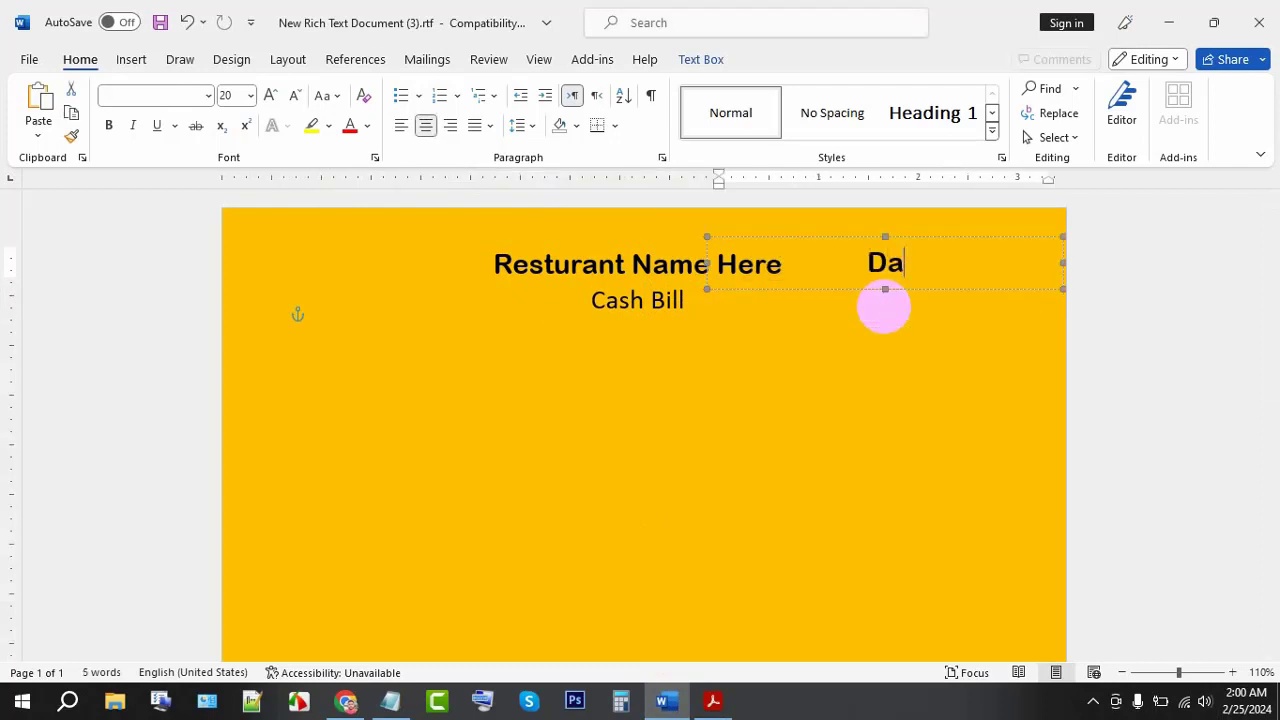
{"action": "type", "text": "te:"}
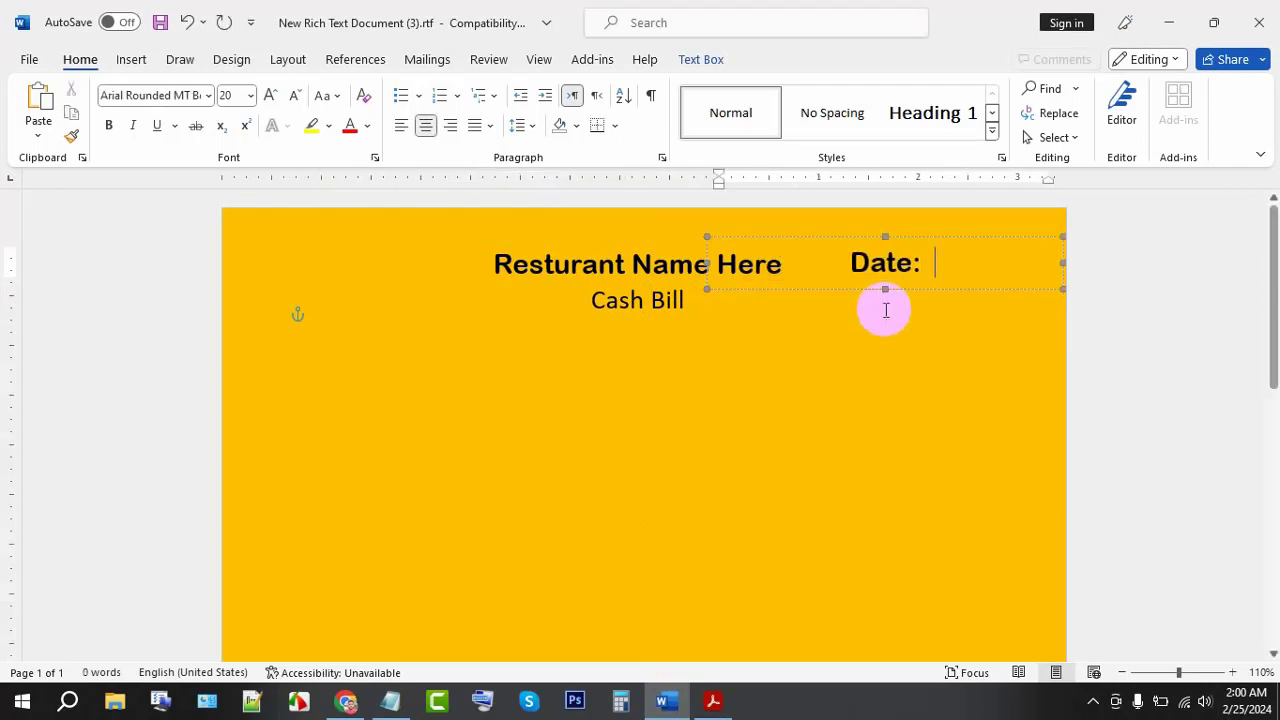
{"action": "left_click_drag", "start_coordinate": [707, 264], "coordinate": [834, 264]}
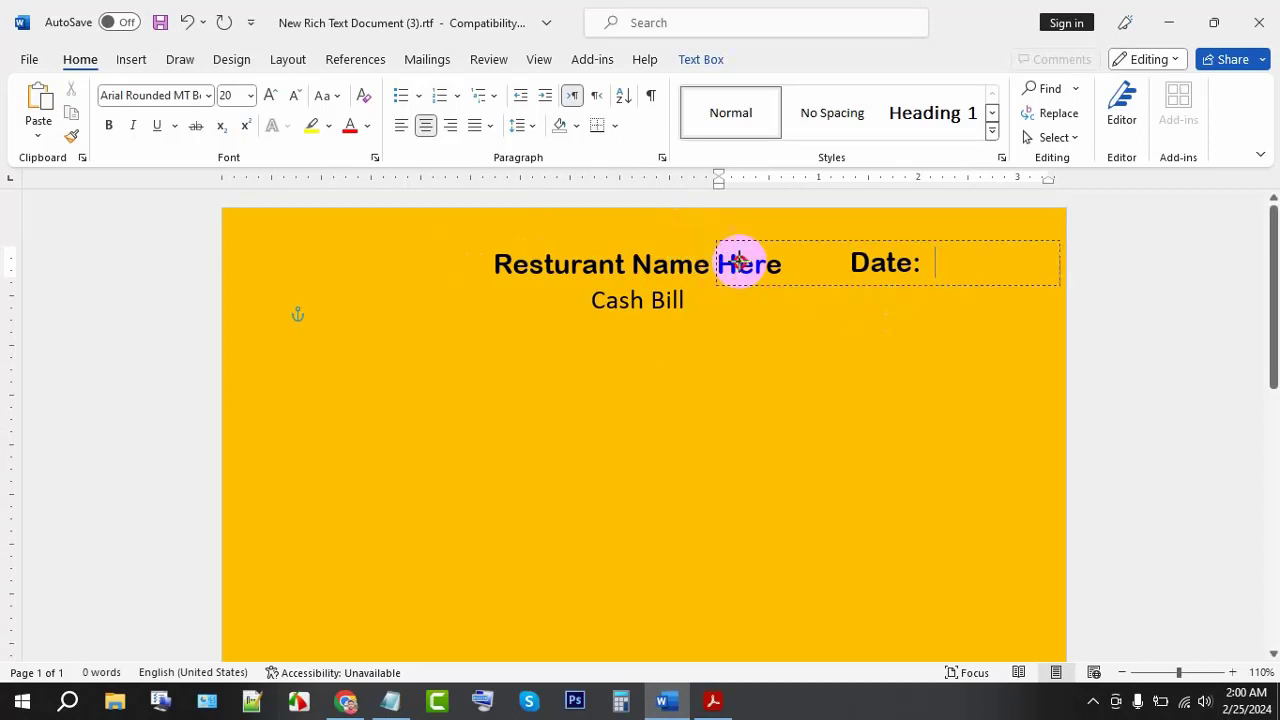
{"action": "left_click_drag", "start_coordinate": [991, 261], "coordinate": [943, 263]}
{"action": "left_click", "coordinate": [982, 263]}
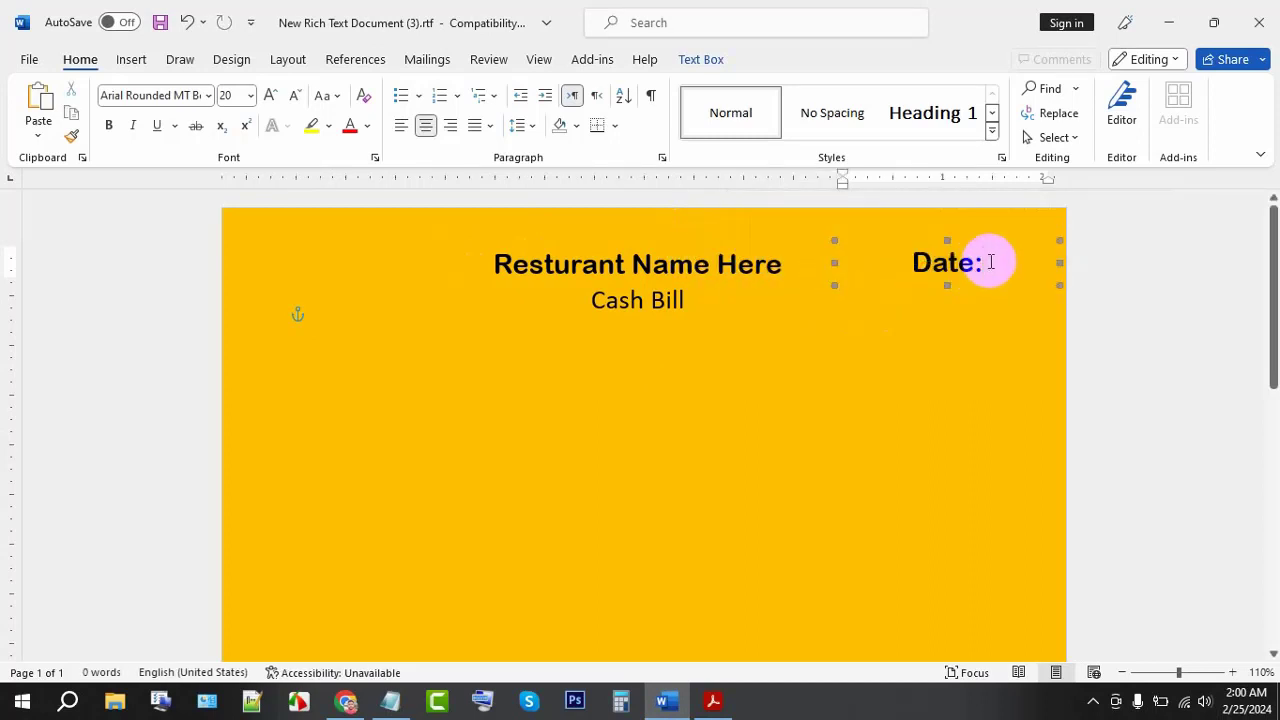
{"action": "type", "text": "............"}
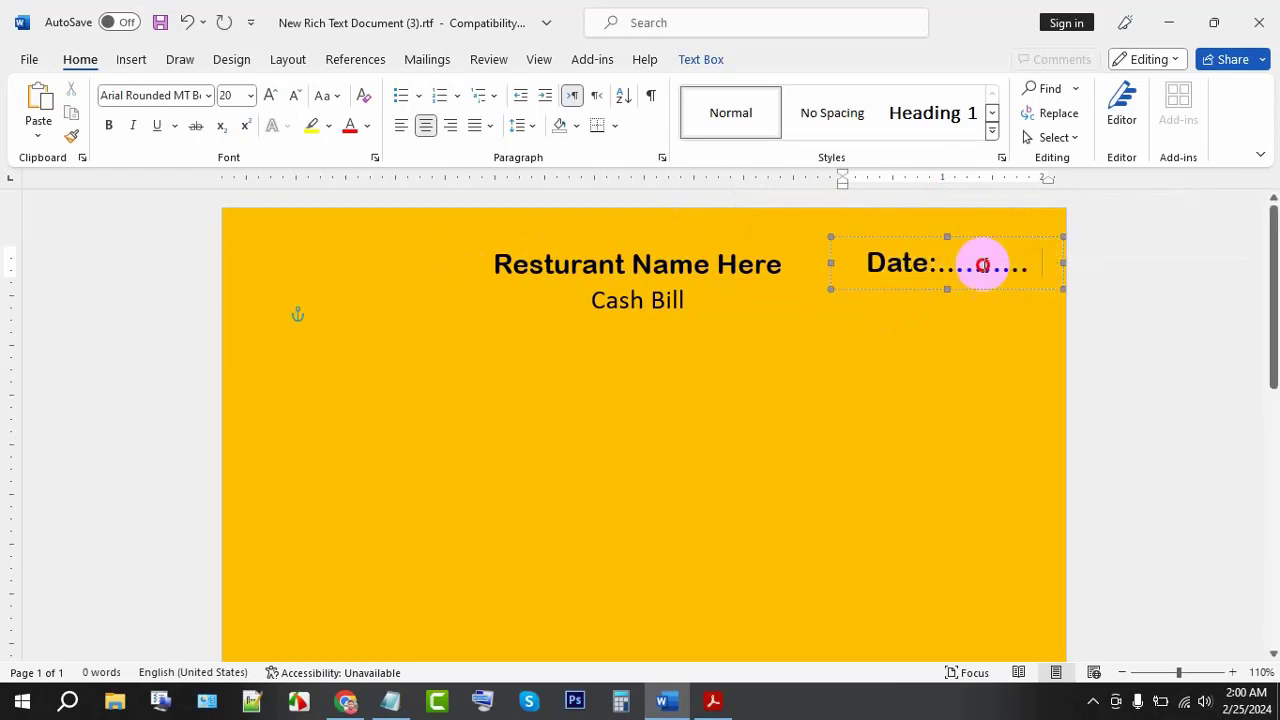
{"action": "left_click_drag", "start_coordinate": [983, 263], "coordinate": [877, 262]}
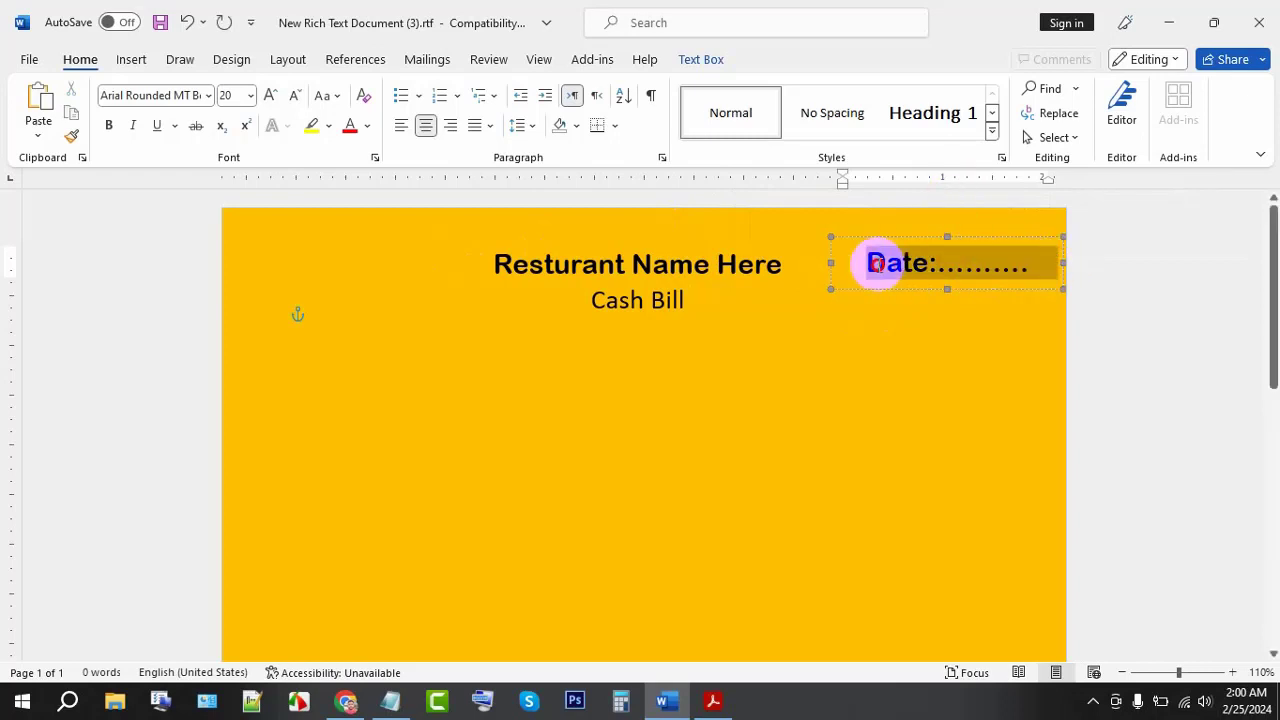
- Set the Date line to Times New Roman, 14 pt
{"action": "triple_click", "coordinate": [291, 97]}
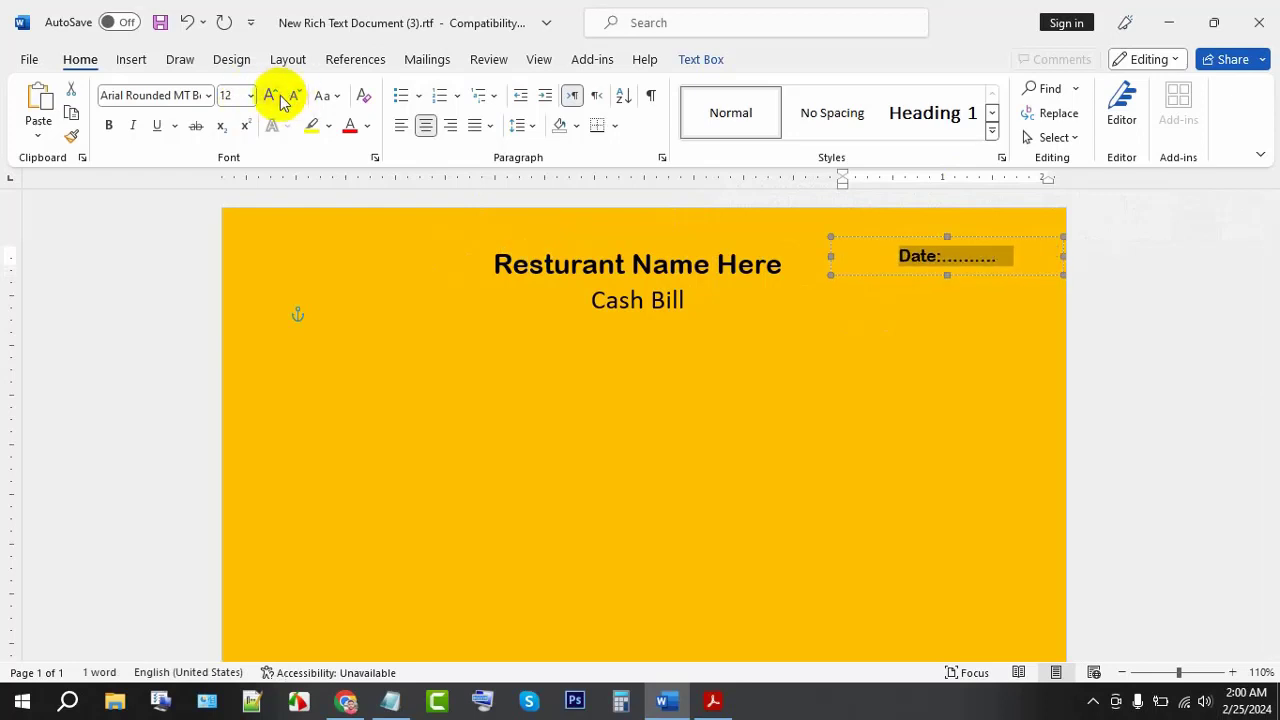
{"action": "left_click", "coordinate": [207, 95]}
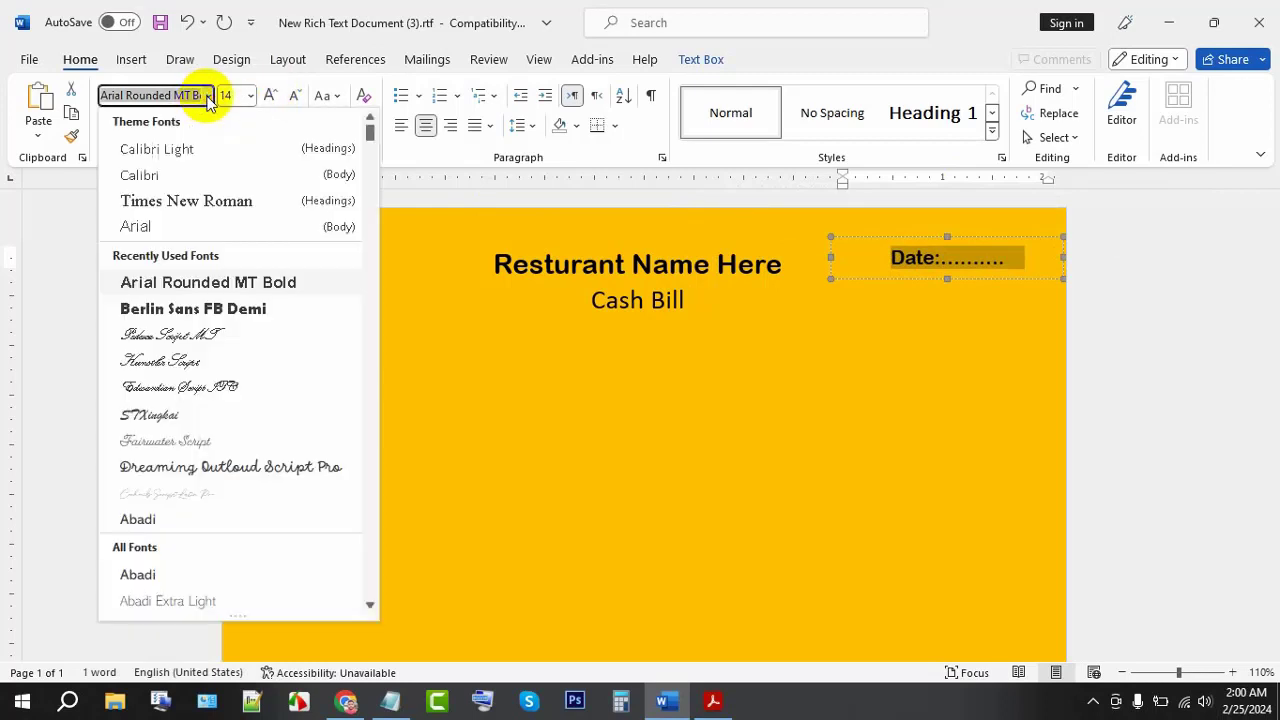
{"action": "left_click", "coordinate": [193, 202]}
- Lengthen the Date dotted line by adding two more dots
{"action": "left_click", "coordinate": [915, 290]}
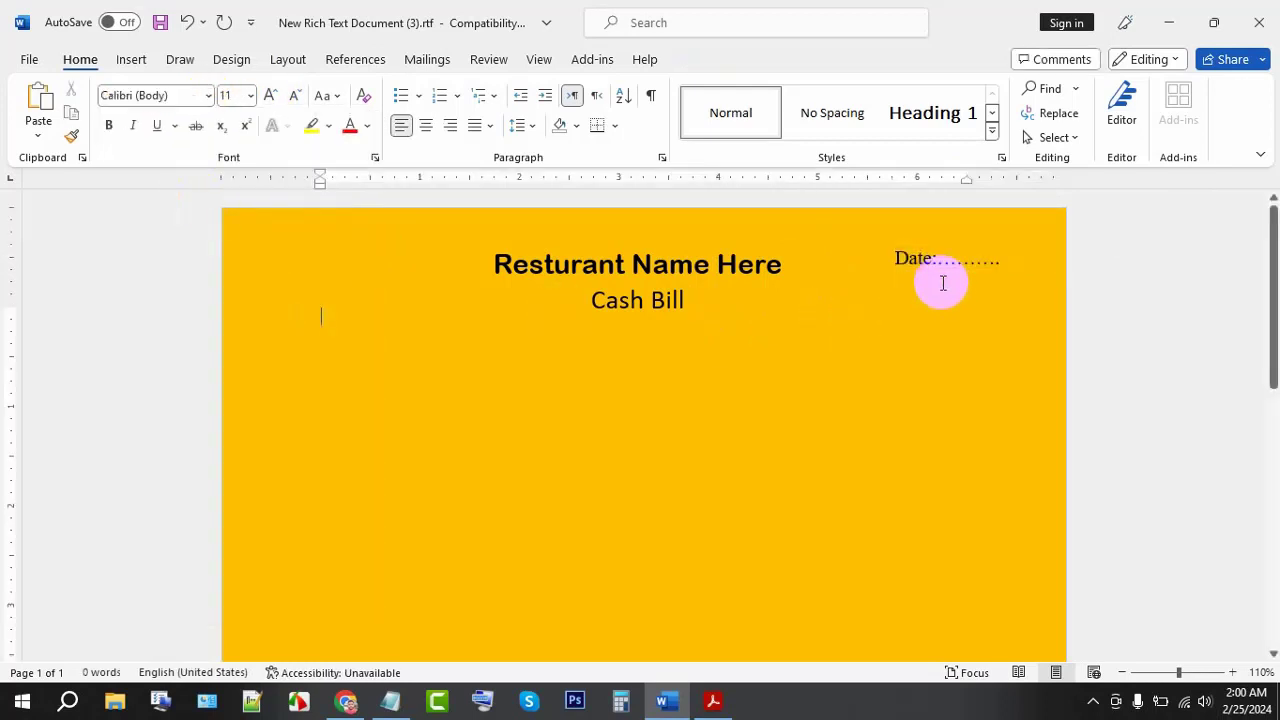
{"action": "left_click", "coordinate": [932, 272]}
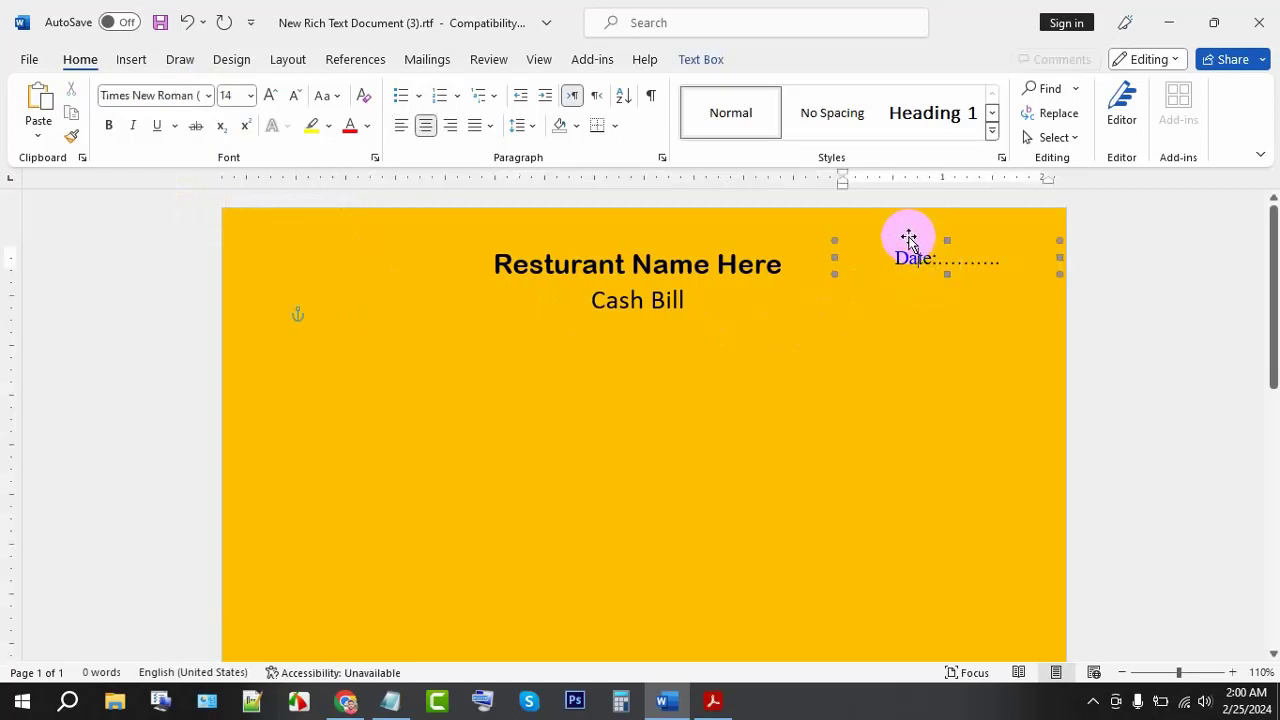
{"action": "left_click", "coordinate": [908, 259]}
{"action": "left_click", "coordinate": [856, 272]}
{"action": "left_click", "coordinate": [878, 279]}
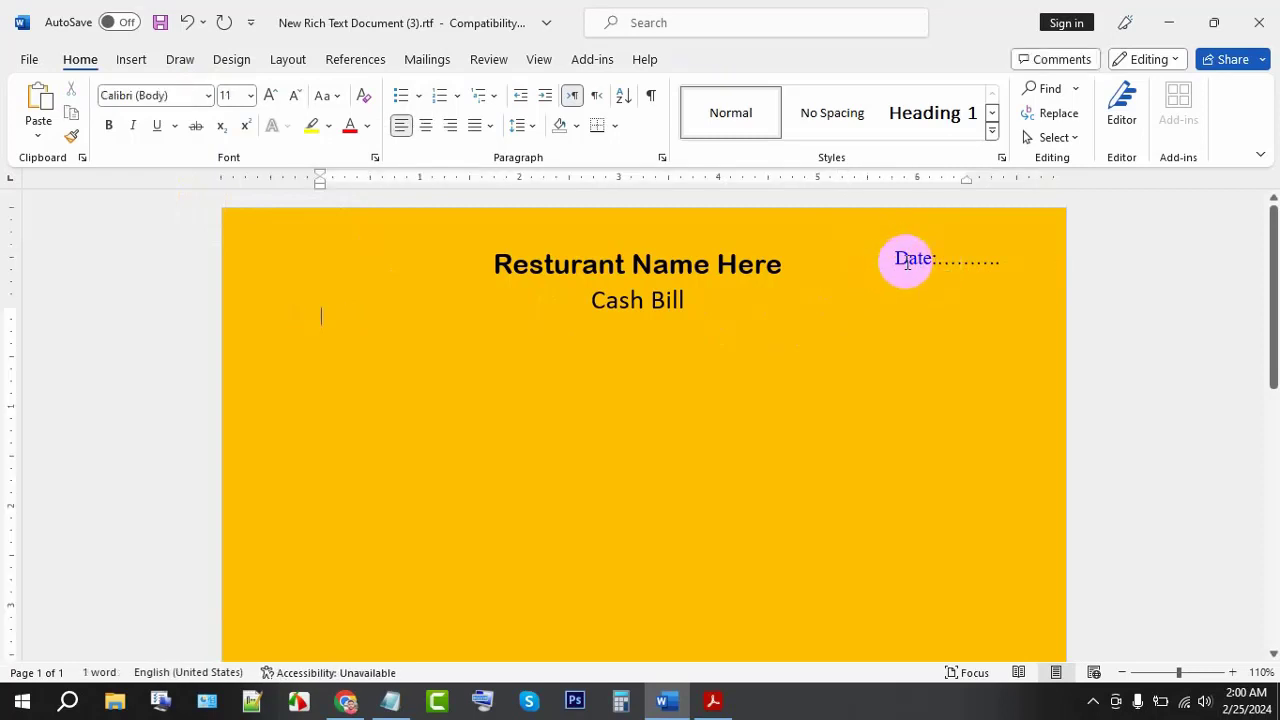
{"action": "left_click", "coordinate": [922, 276]}
{"action": "left_click", "coordinate": [917, 291]}
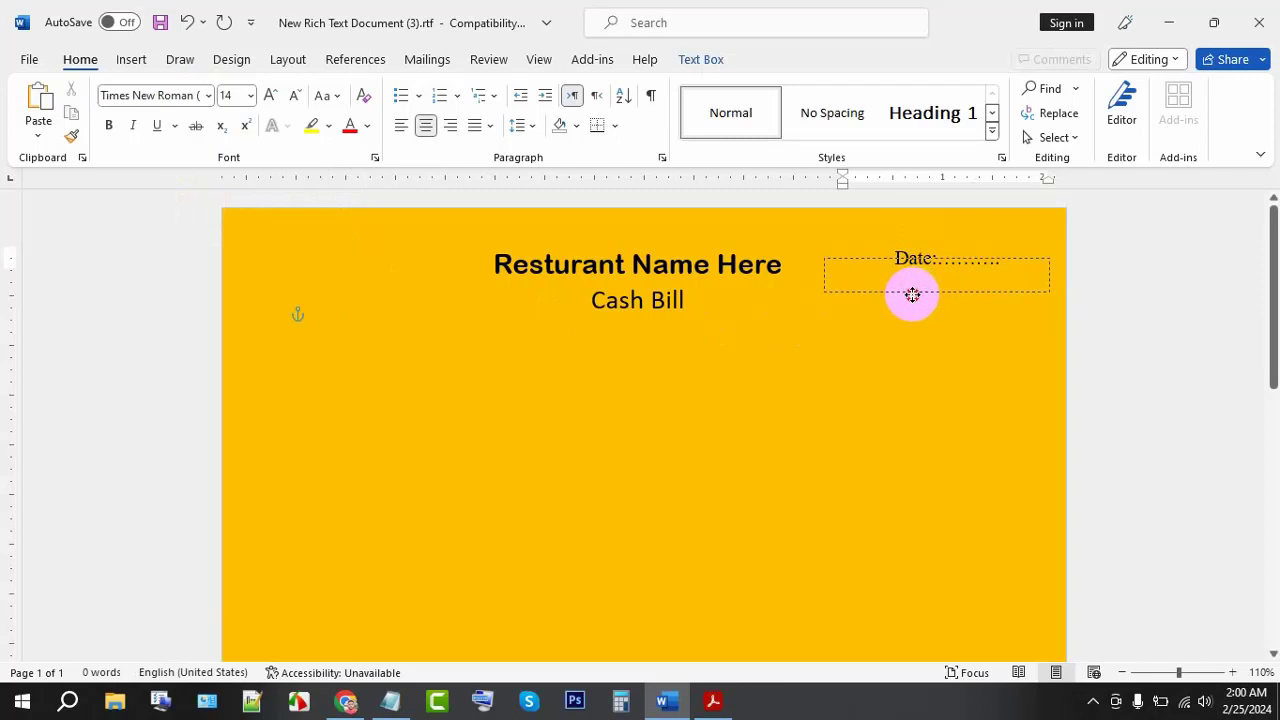
{"action": "left_click", "coordinate": [917, 294]}
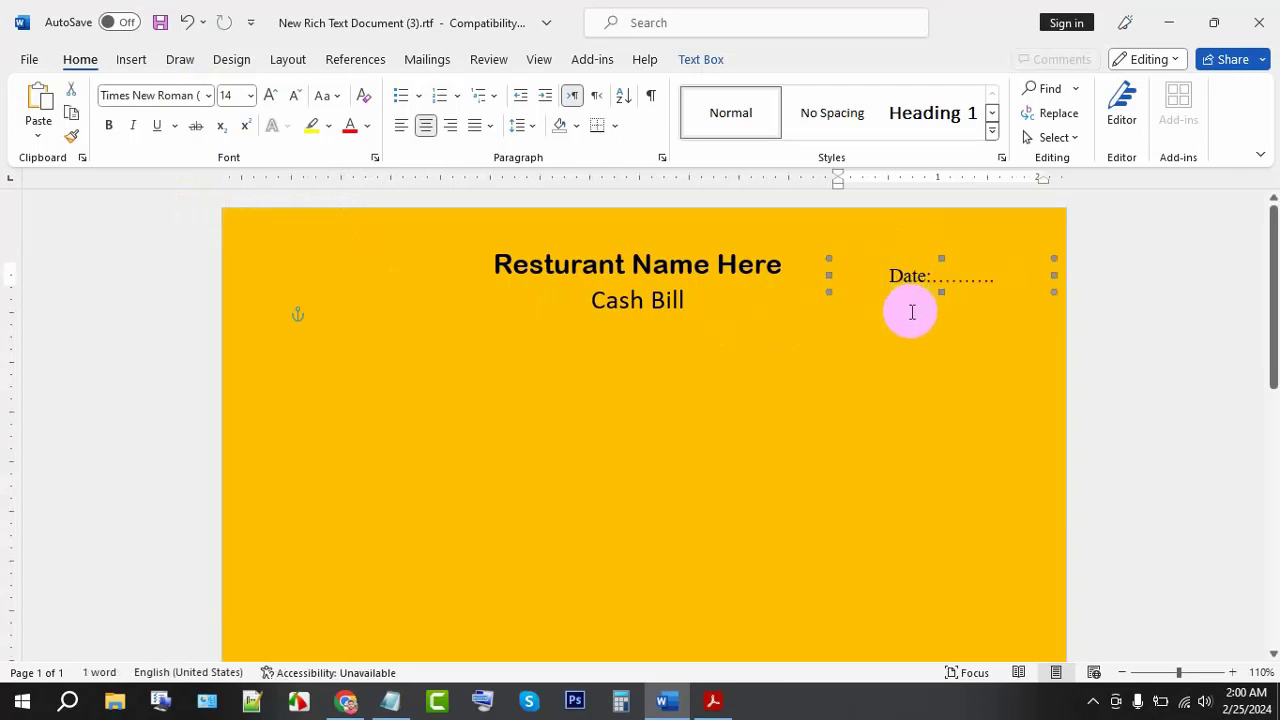
{"action": "left_click", "coordinate": [969, 279]}
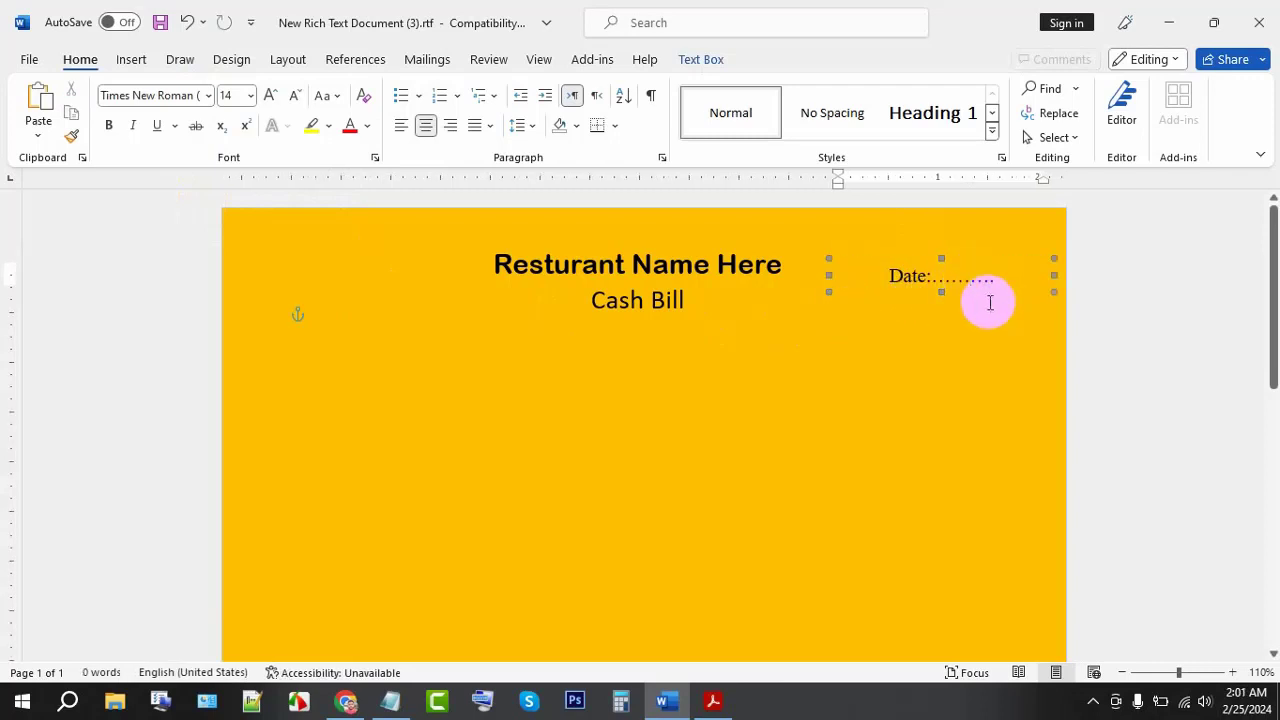
{"action": "type", "text": ".."}
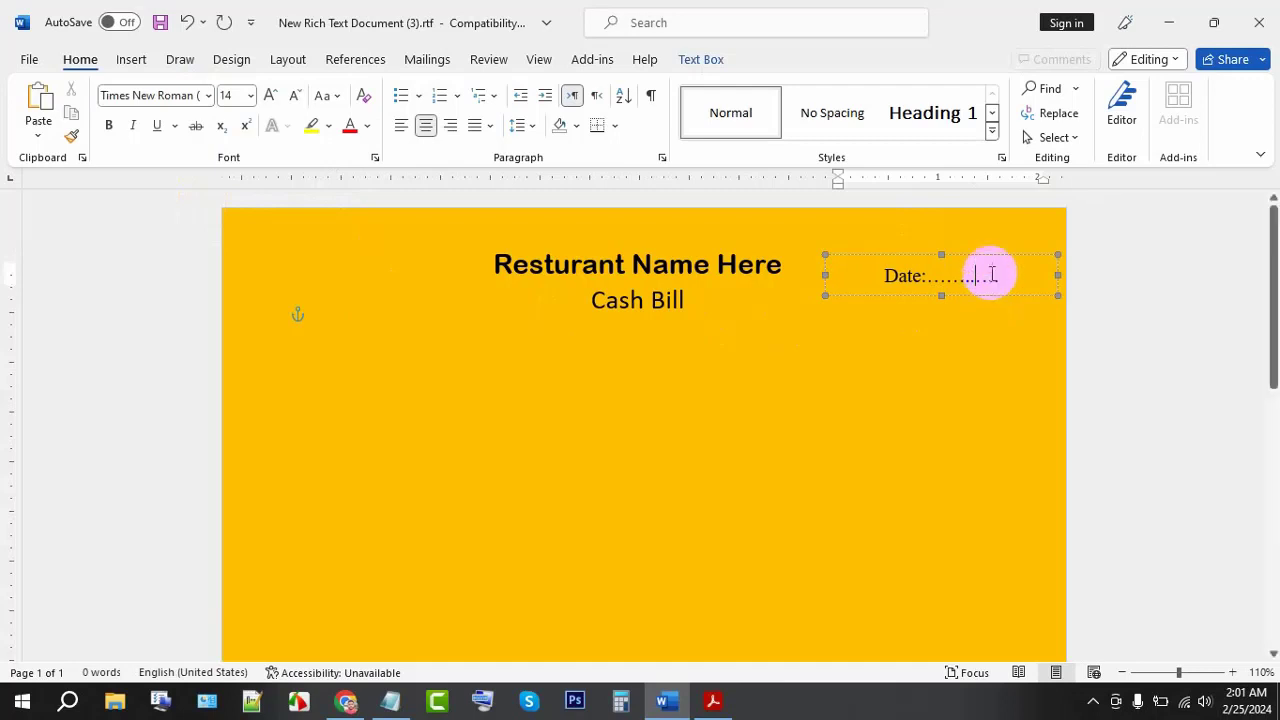
{"action": "left_click", "coordinate": [950, 362]}
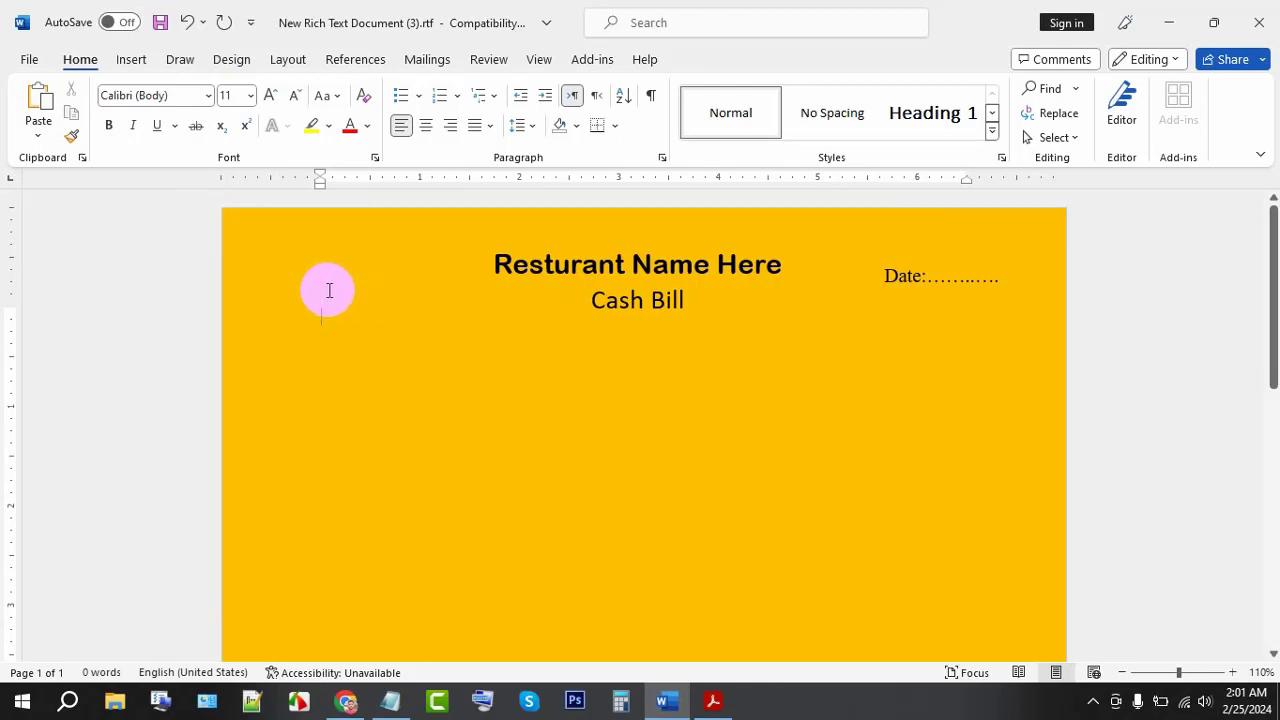
- Return to the restaurant logo png image search in Chrome and browse the results
{"action": "left_click", "coordinate": [345, 706]}
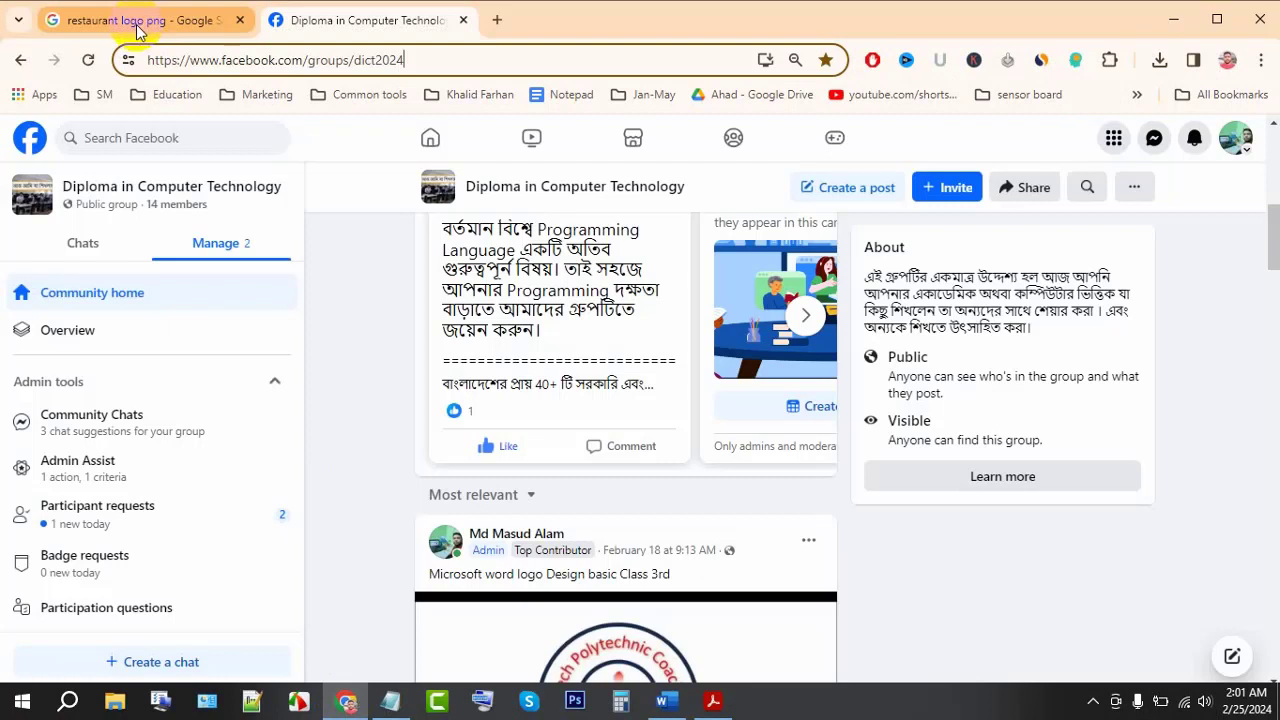
{"action": "left_click", "coordinate": [137, 30]}
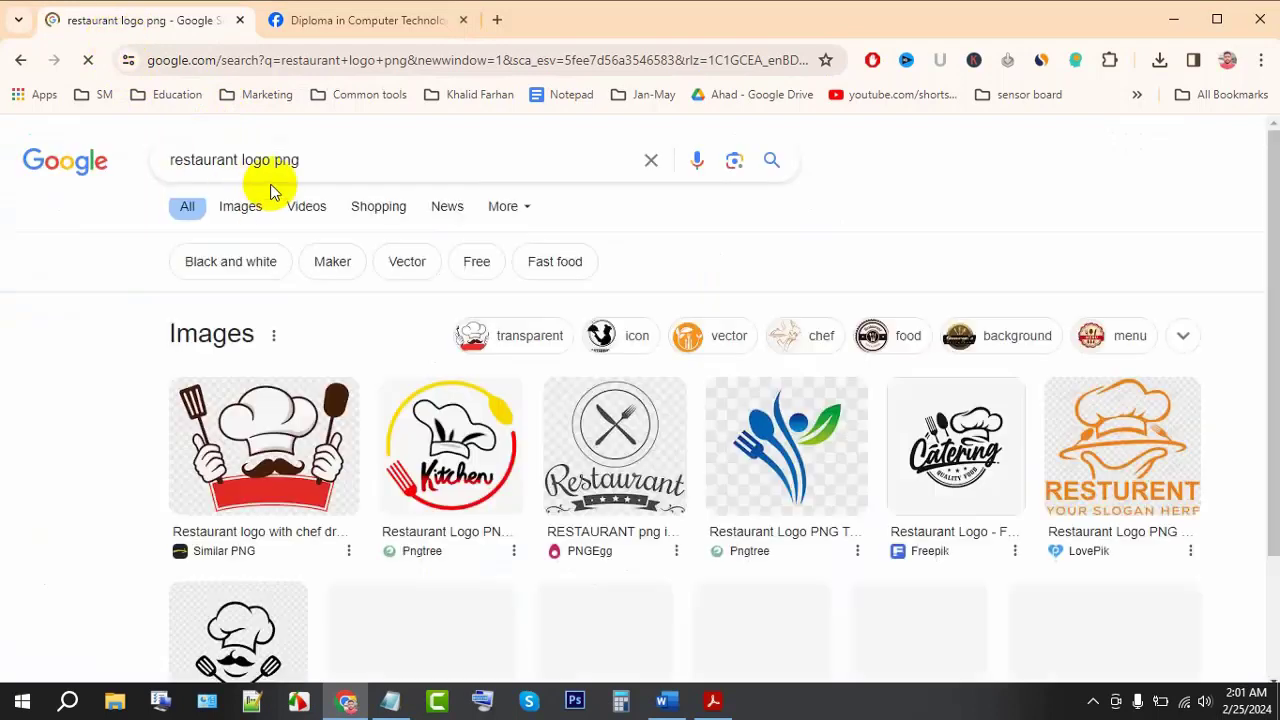
{"action": "left_click_drag", "start_coordinate": [323, 161], "coordinate": [177, 162]}
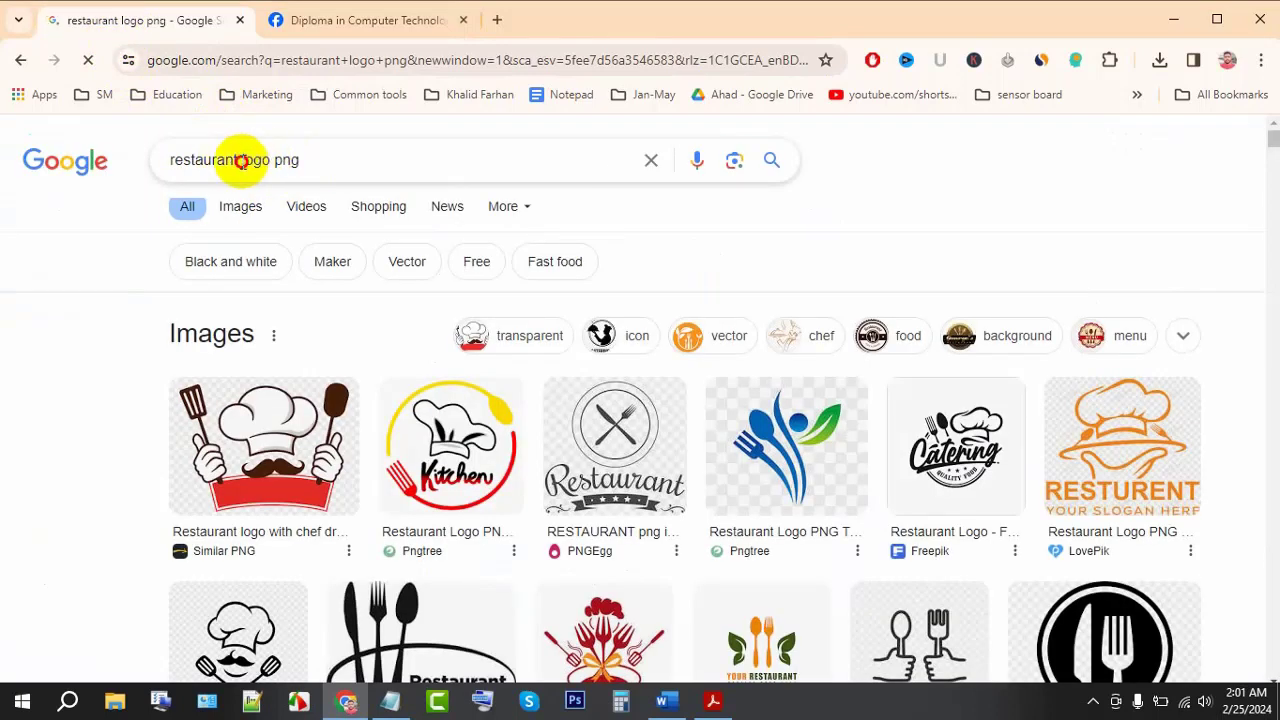
{"action": "left_click", "coordinate": [328, 162]}
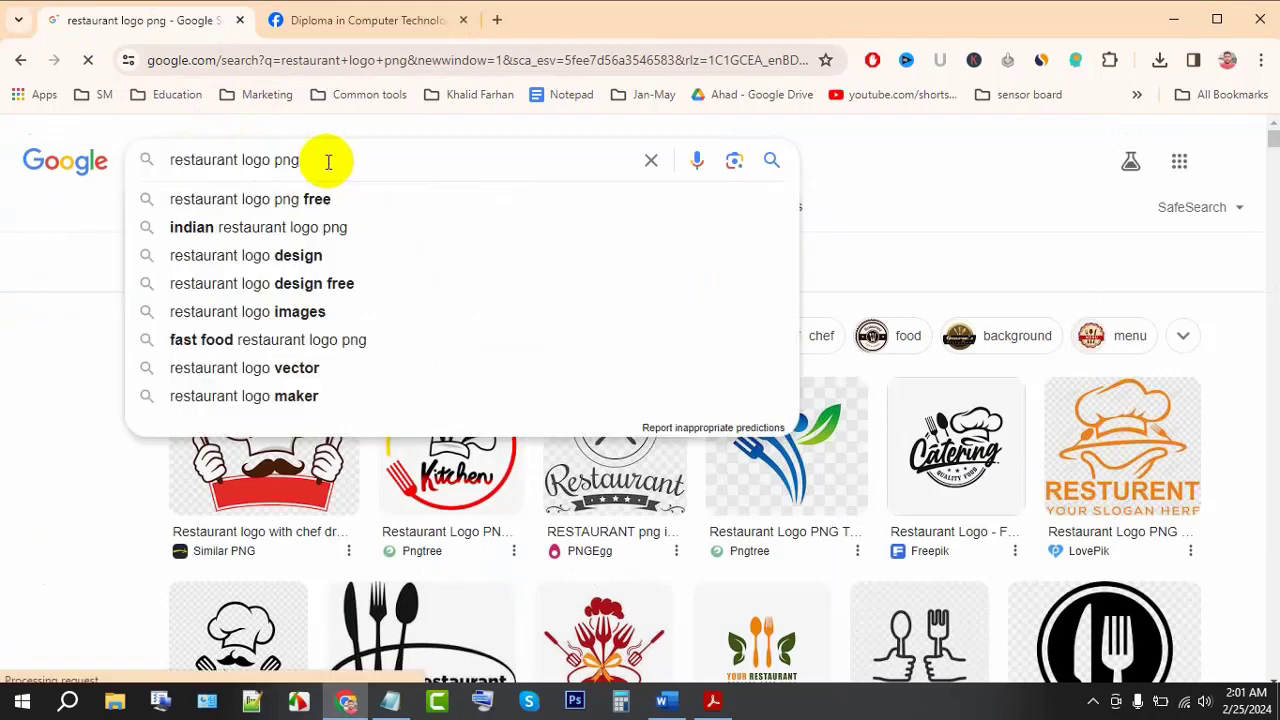
{"action": "left_click", "coordinate": [982, 172]}
{"action": "scroll", "coordinate": [600, 437], "scroll_direction": "down", "scroll_amount": 1}
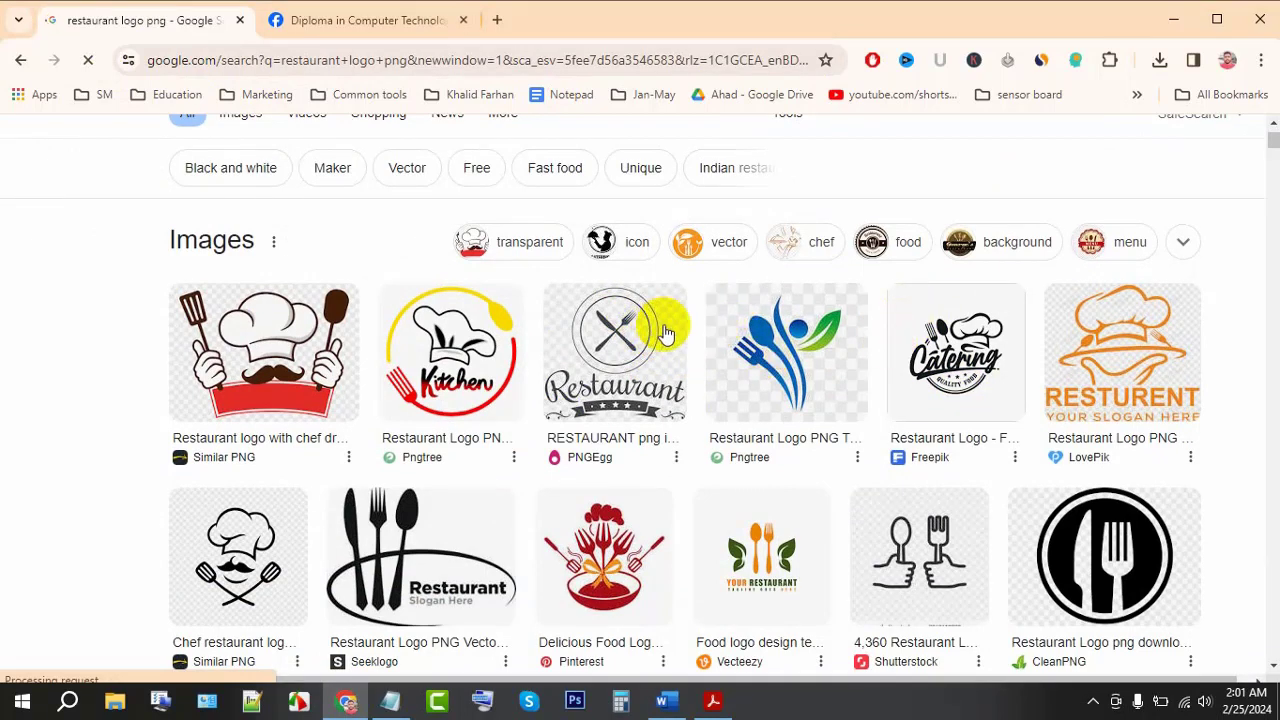
{"action": "scroll", "coordinate": [412, 478], "scroll_direction": "down", "scroll_amount": 2}
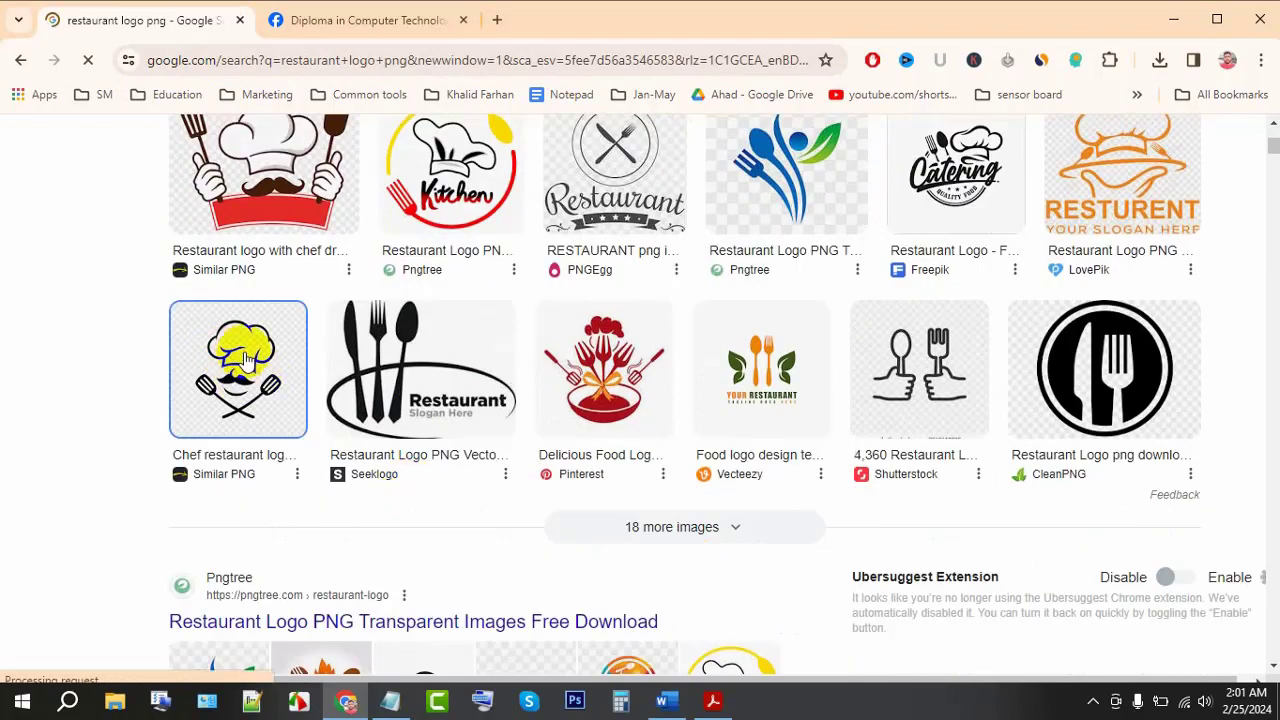
{"action": "scroll", "coordinate": [320, 385], "scroll_direction": "up", "scroll_amount": 1}
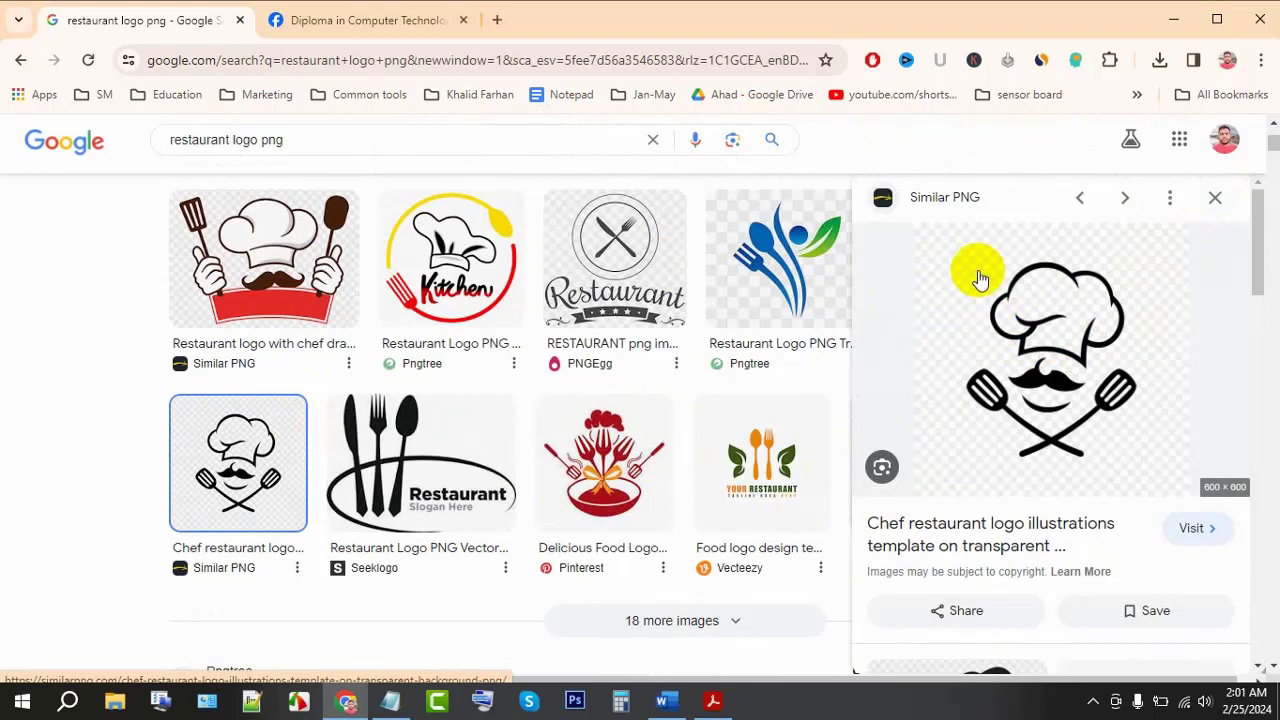
- Save the chef logo image as rrrr in the REsturant Design folder
{"action": "left_click", "coordinate": [1000, 313]}
{"action": "right_click", "coordinate": [988, 289]}
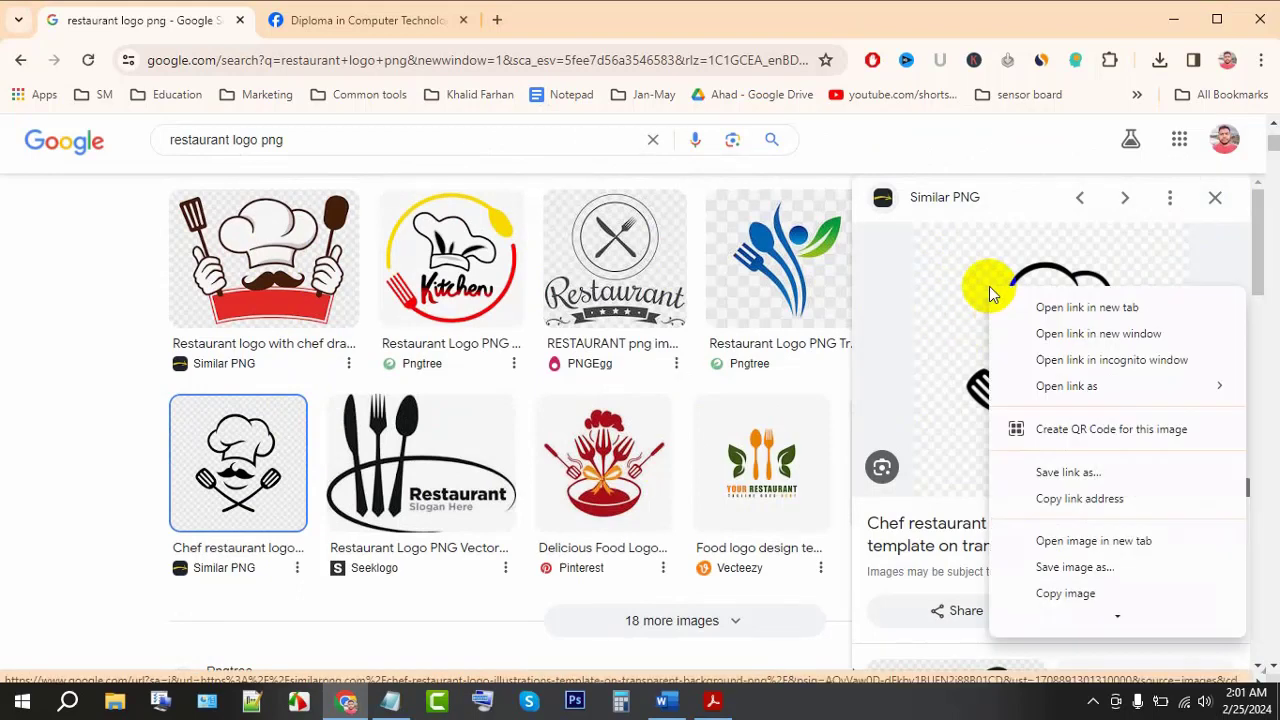
{"action": "left_click", "coordinate": [1087, 564]}
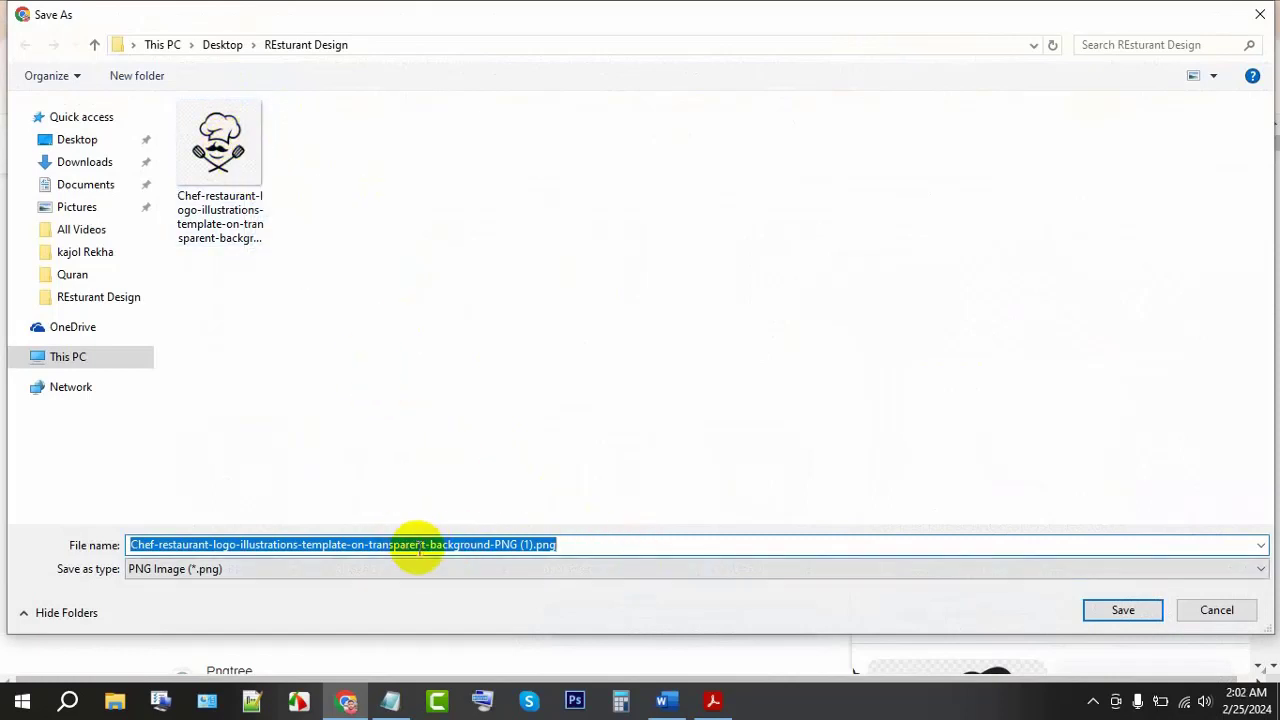
{"action": "type", "text": "r"}
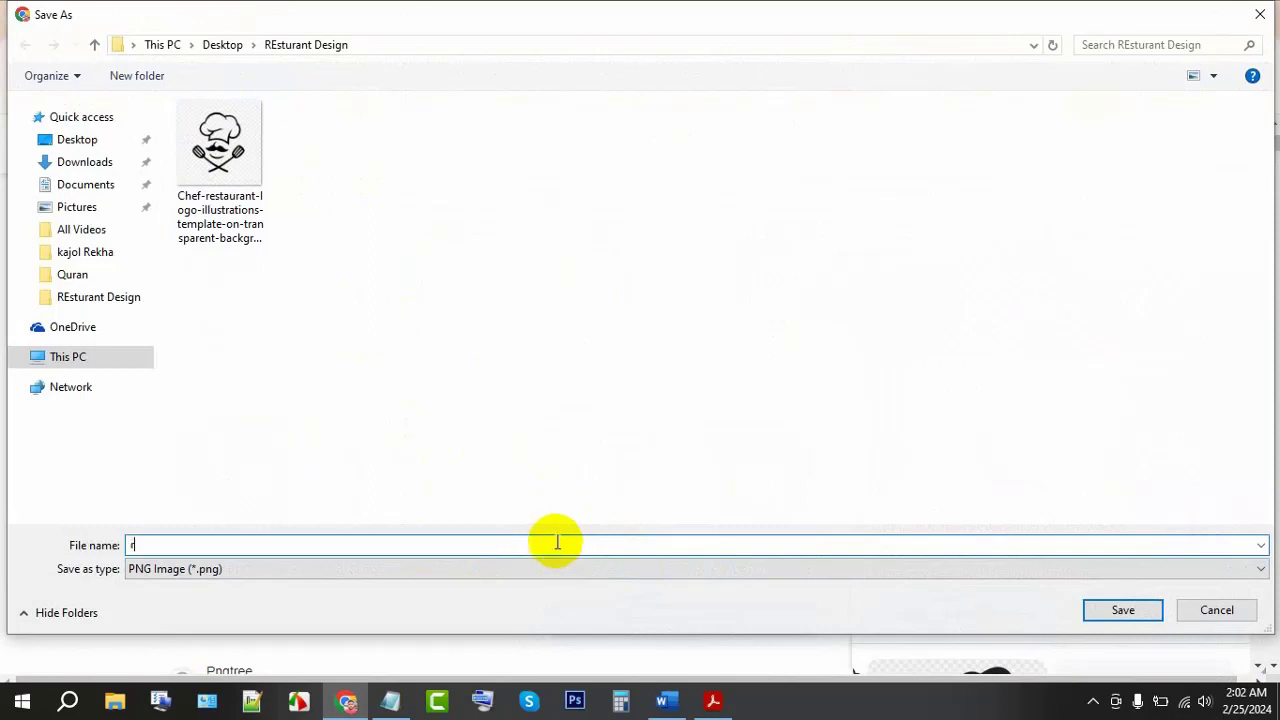
{"action": "type", "text": "rrr"}
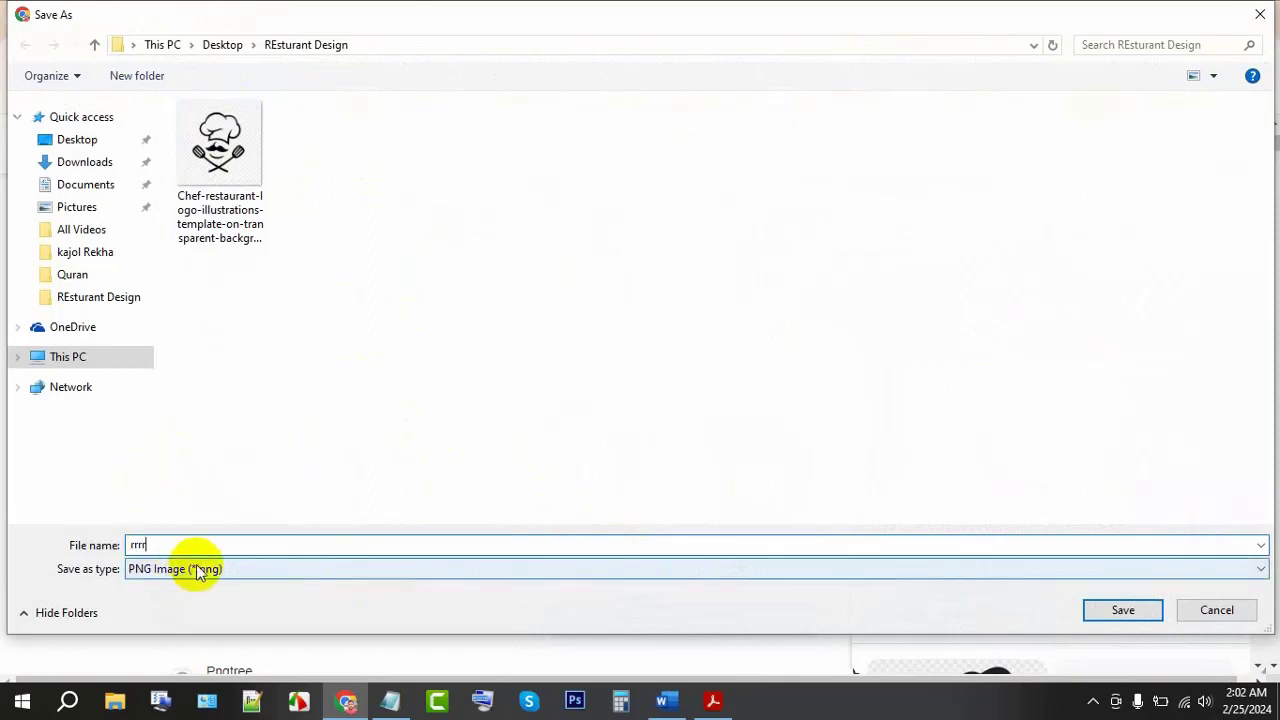
{"action": "left_click", "coordinate": [1118, 612]}
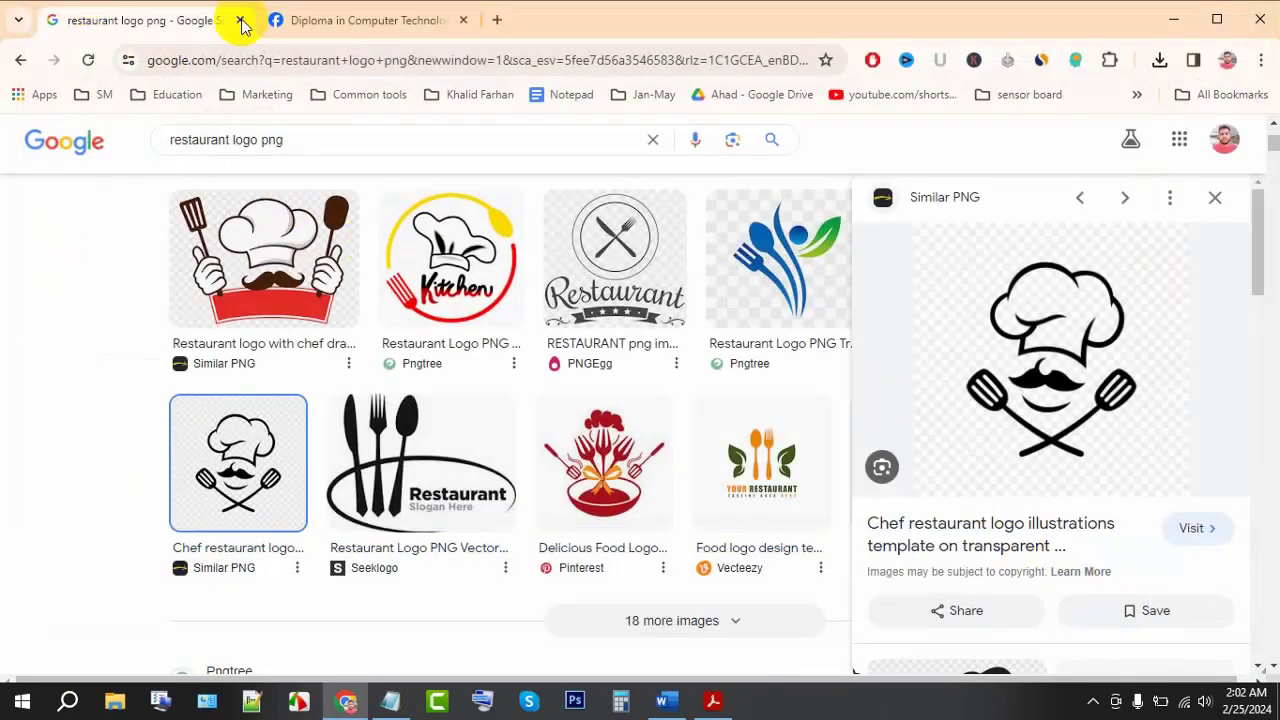
{"action": "left_click", "coordinate": [663, 700]}
{"action": "left_click", "coordinate": [290, 348]}
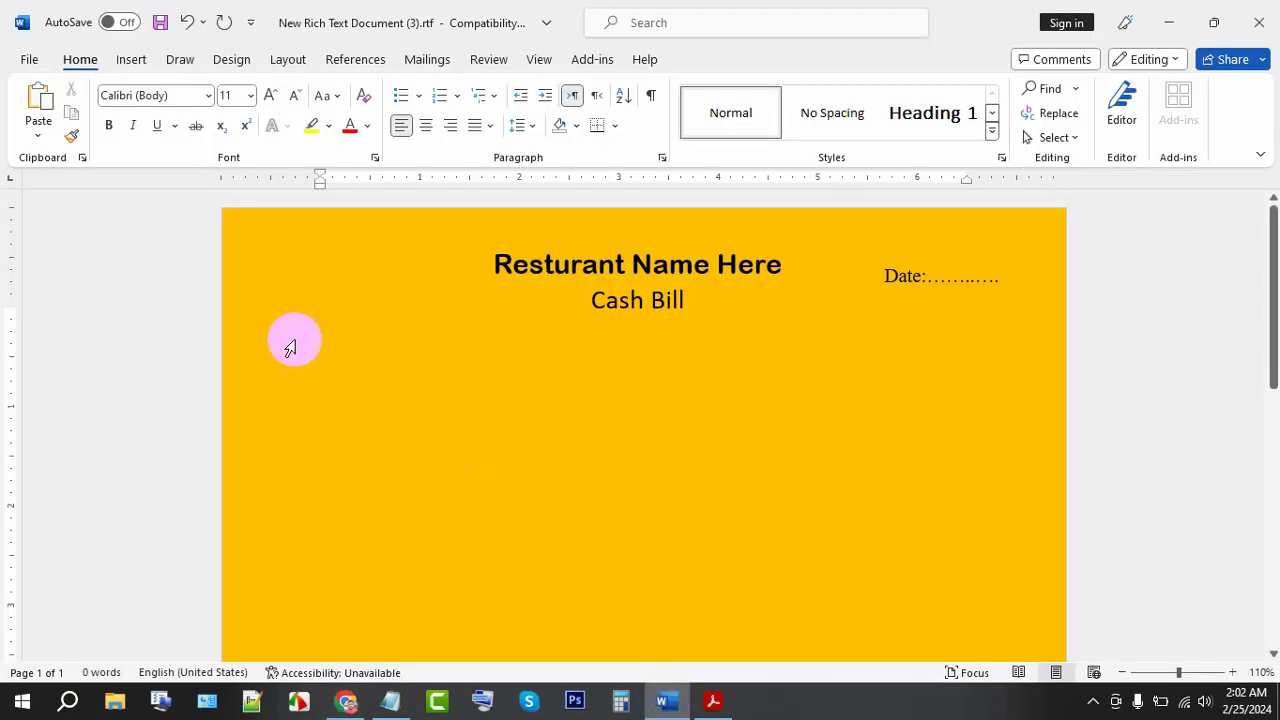
- Insert rrrr.png from Desktop > REsturant Design as a picture in the bill
{"action": "left_click", "coordinate": [133, 62]}
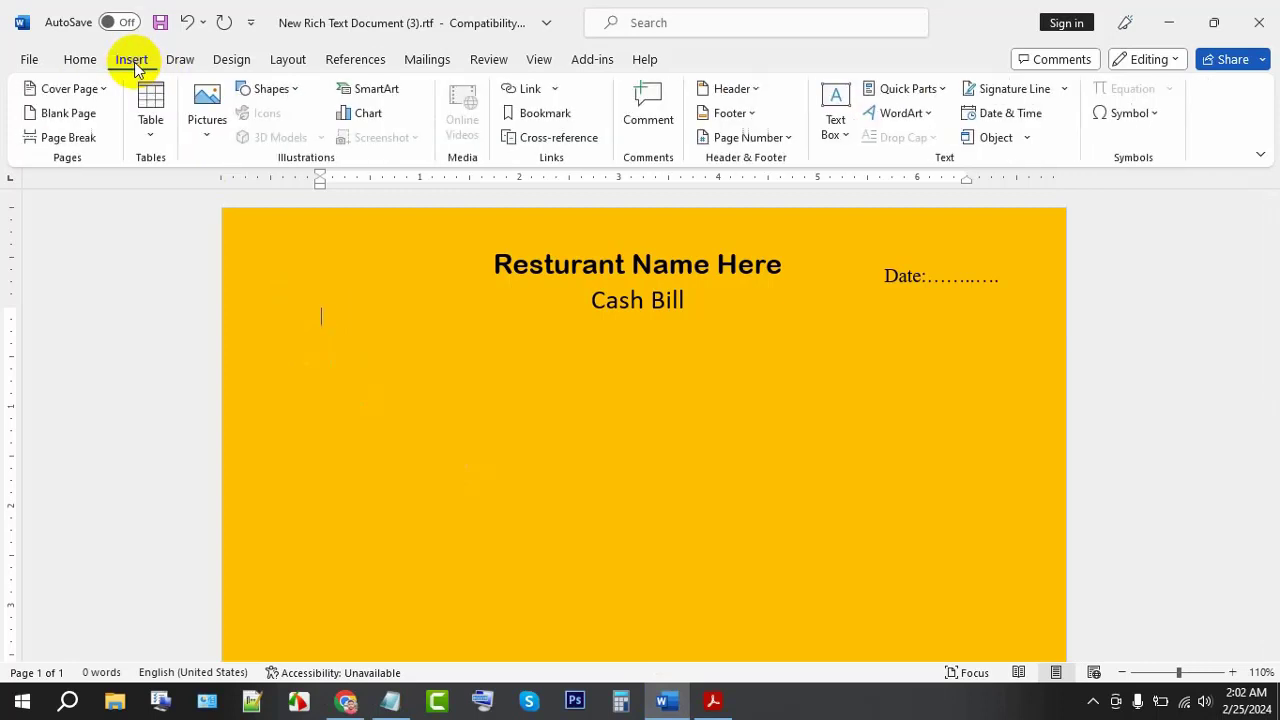
{"action": "left_click", "coordinate": [211, 143]}
{"action": "left_click", "coordinate": [206, 191]}
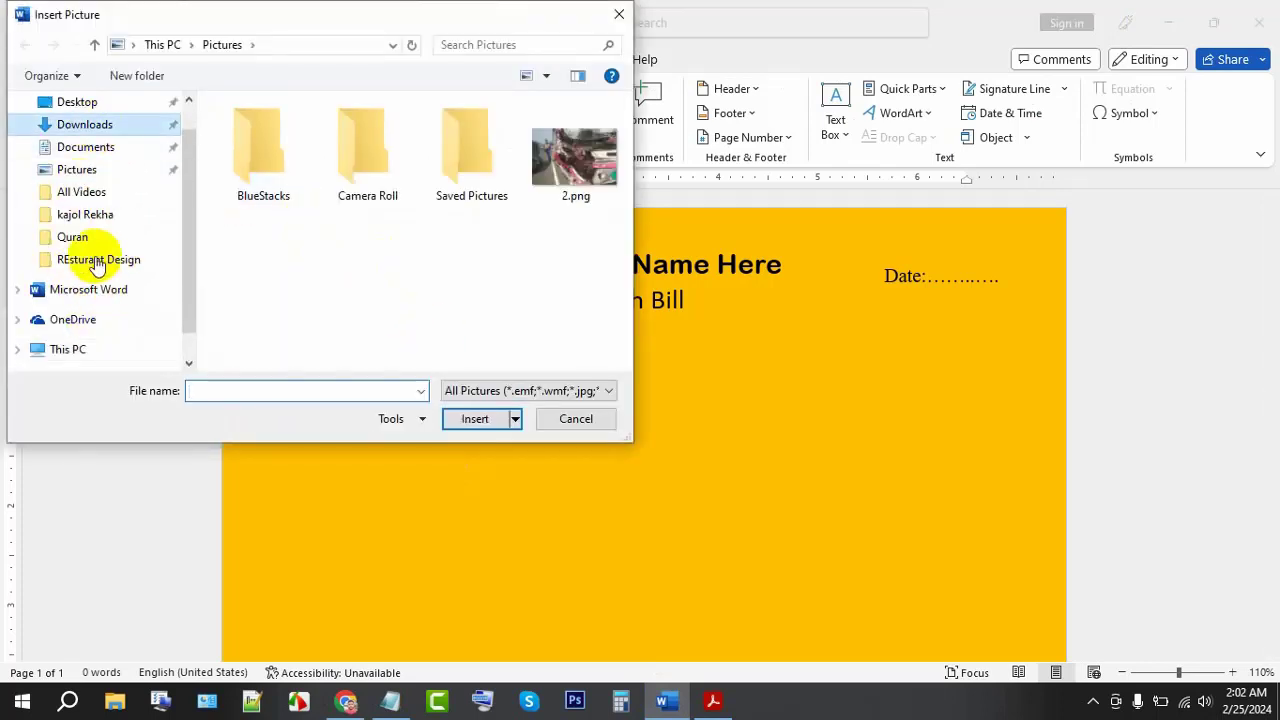
{"action": "scroll", "coordinate": [97, 250], "scroll_direction": "up", "scroll_amount": 2}
{"action": "left_click", "coordinate": [171, 152]}
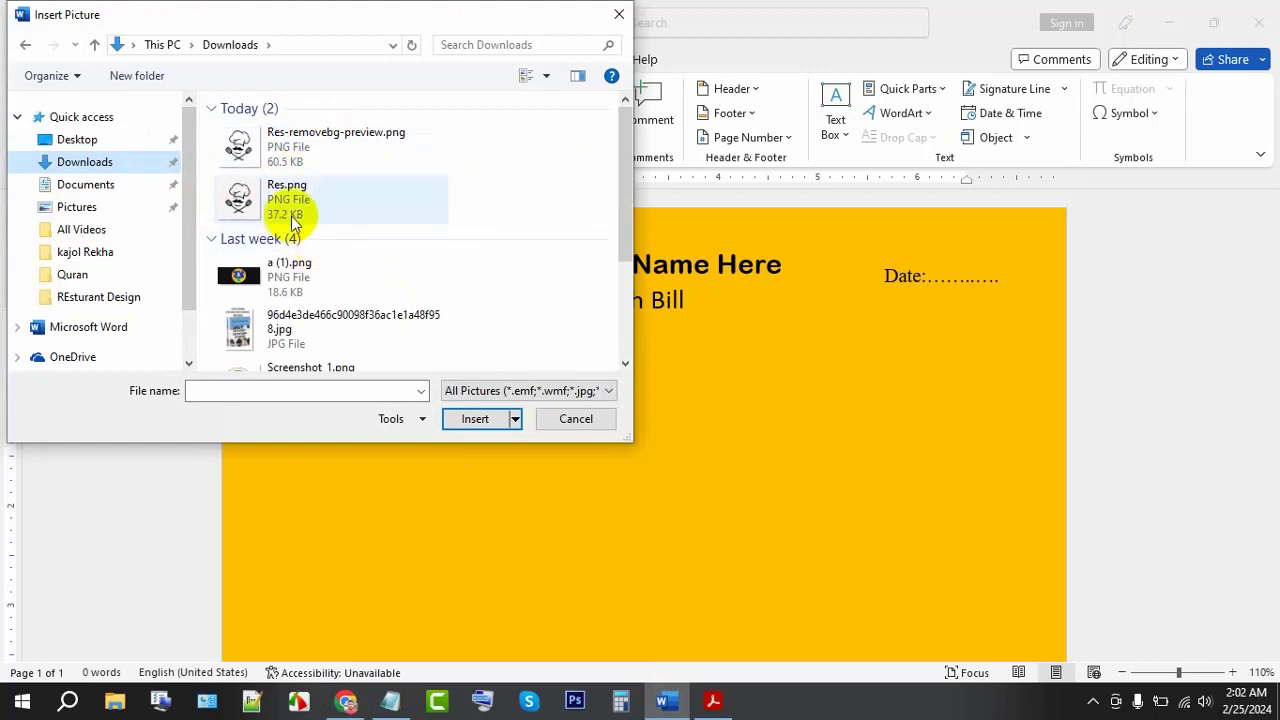
{"action": "scroll", "coordinate": [185, 297], "scroll_direction": "down", "scroll_amount": 2}
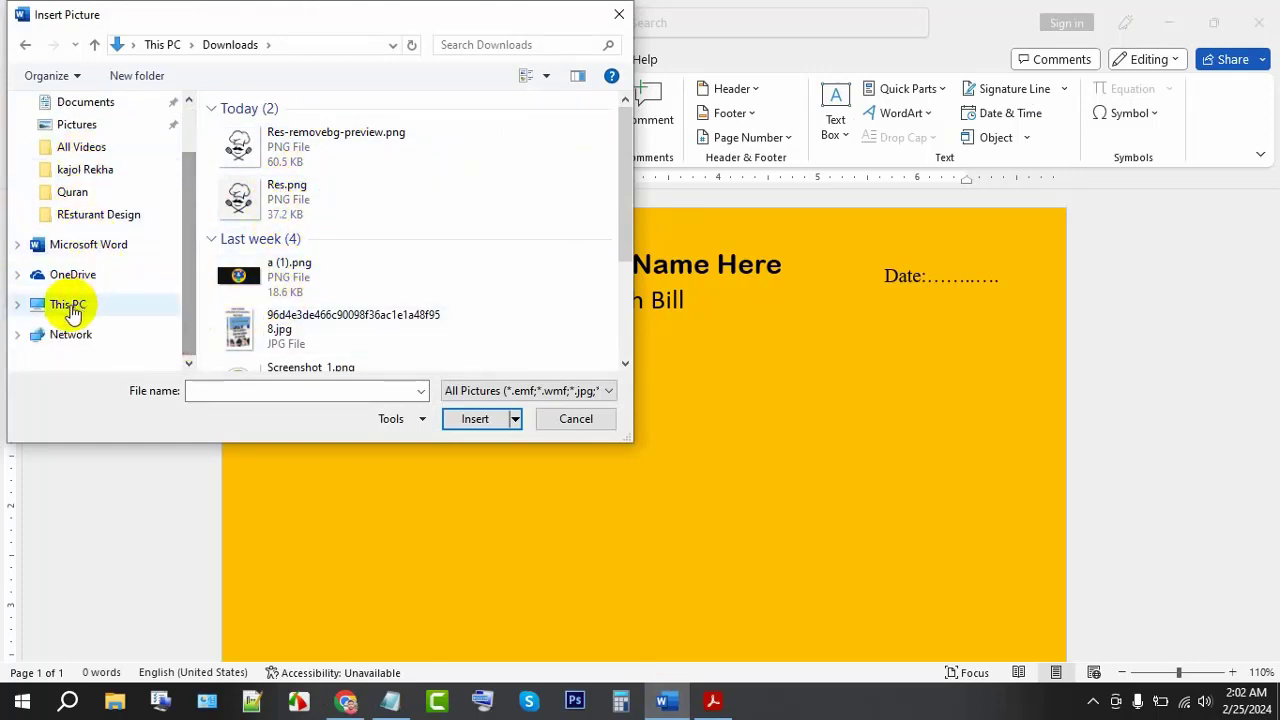
{"action": "scroll", "coordinate": [69, 270], "scroll_direction": "up", "scroll_amount": 3}
{"action": "left_click", "coordinate": [85, 139]}
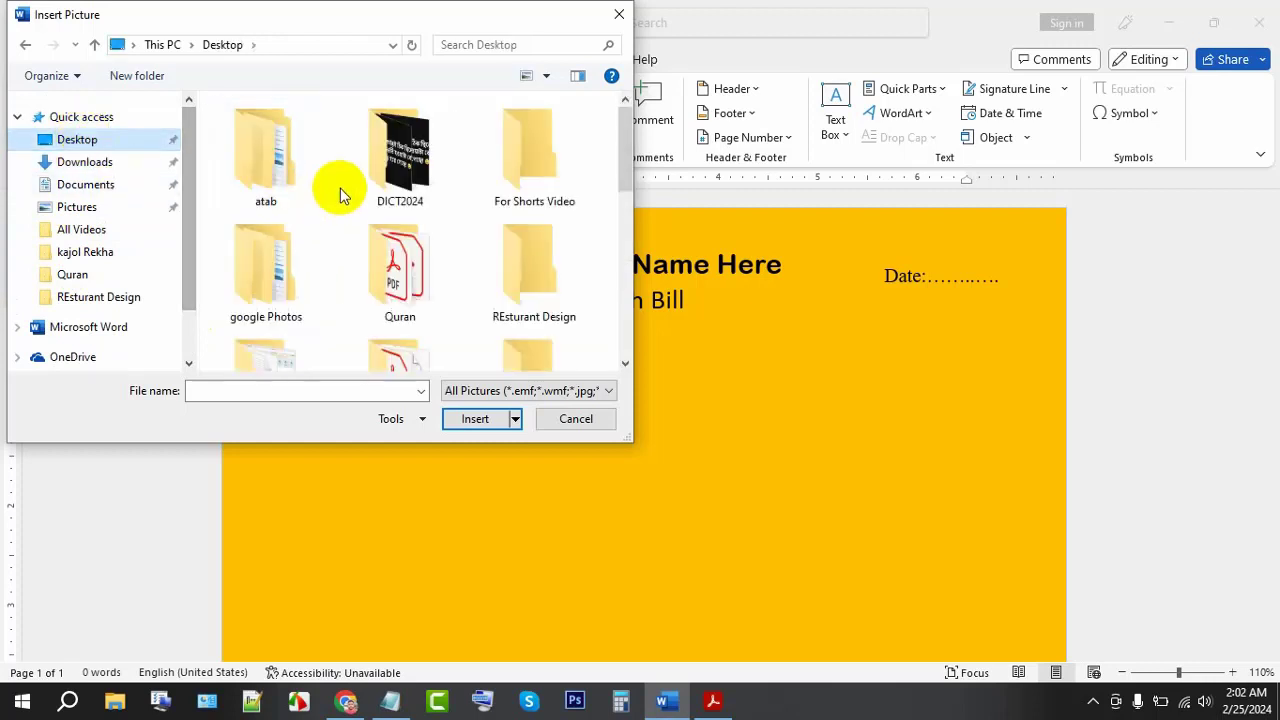
{"action": "scroll", "coordinate": [380, 235], "scroll_direction": "down", "scroll_amount": 1}
{"action": "double_click", "coordinate": [527, 230]}
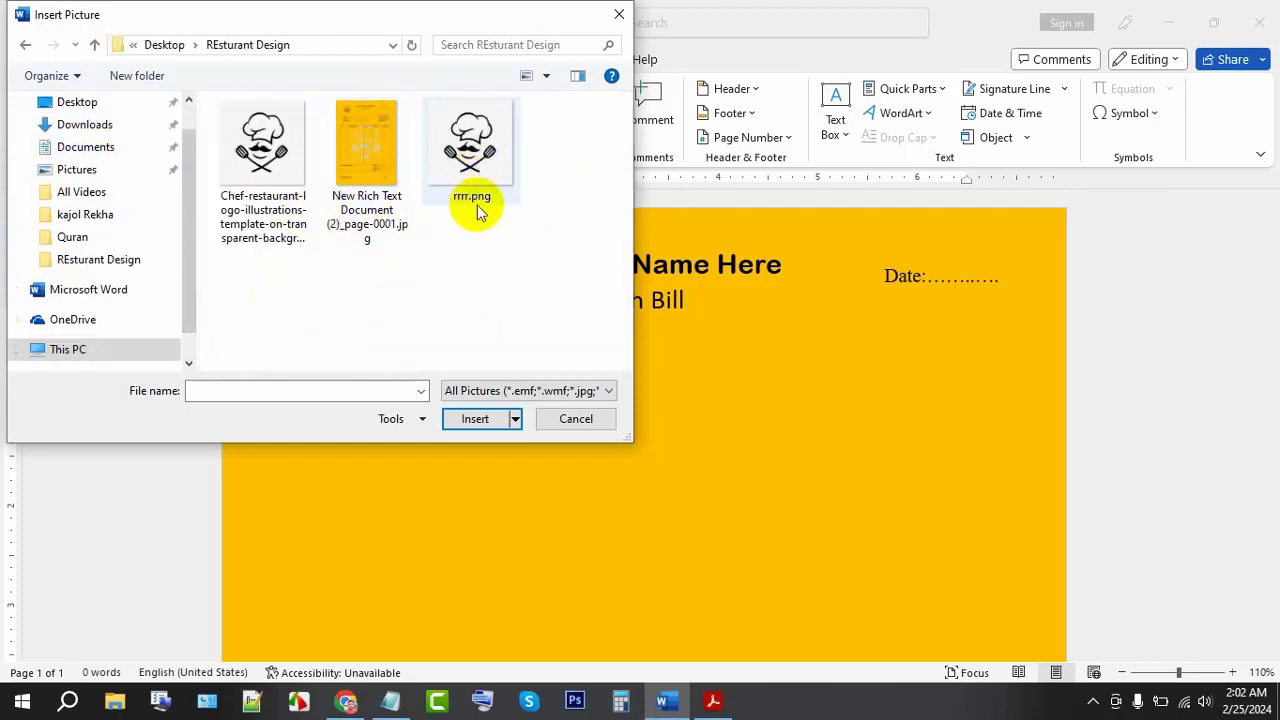
{"action": "left_click", "coordinate": [482, 143]}
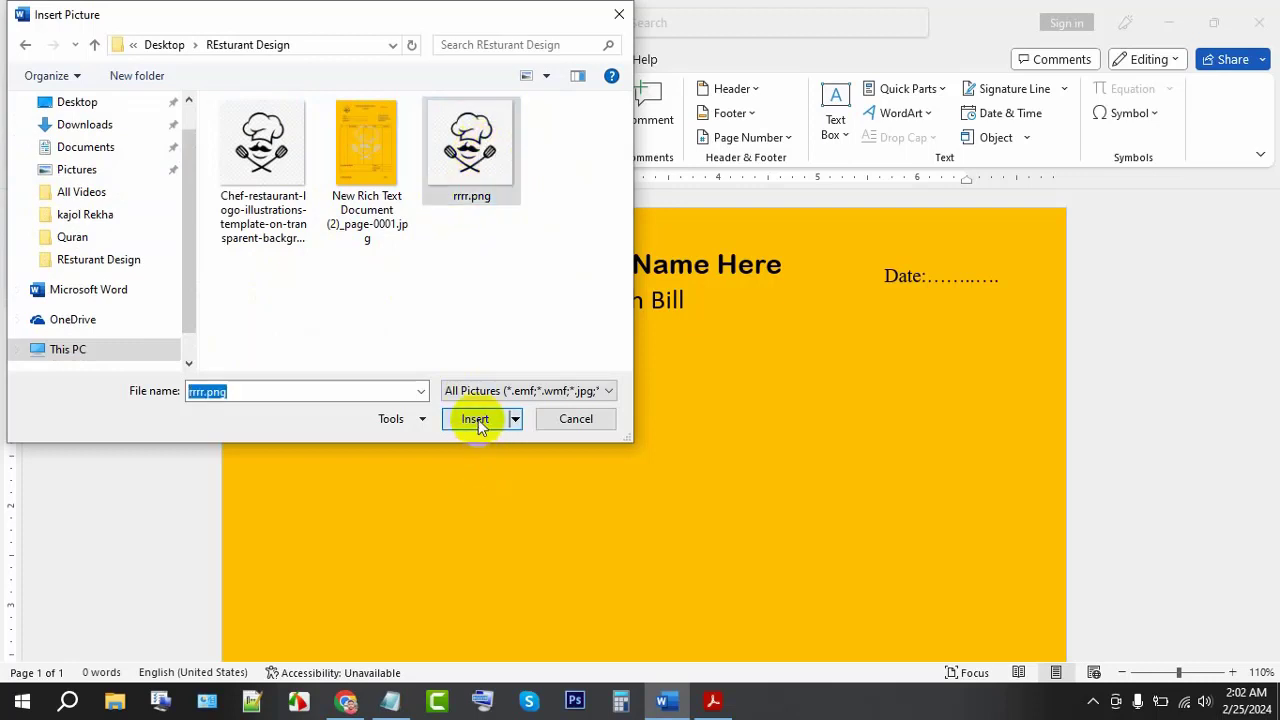
{"action": "left_click", "coordinate": [478, 419]}
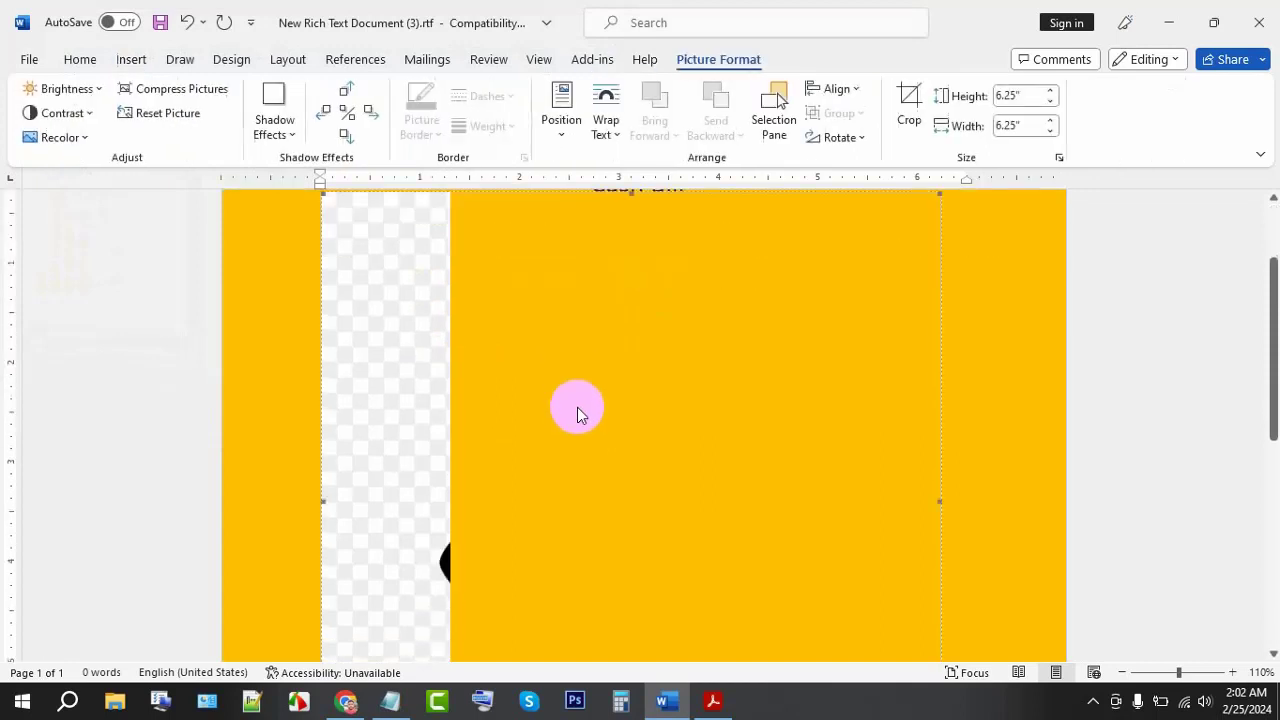
- Move the chef picture under the header and shrink it to a 1.09-inch square
{"action": "left_click_drag", "start_coordinate": [657, 465], "coordinate": [517, 491]}
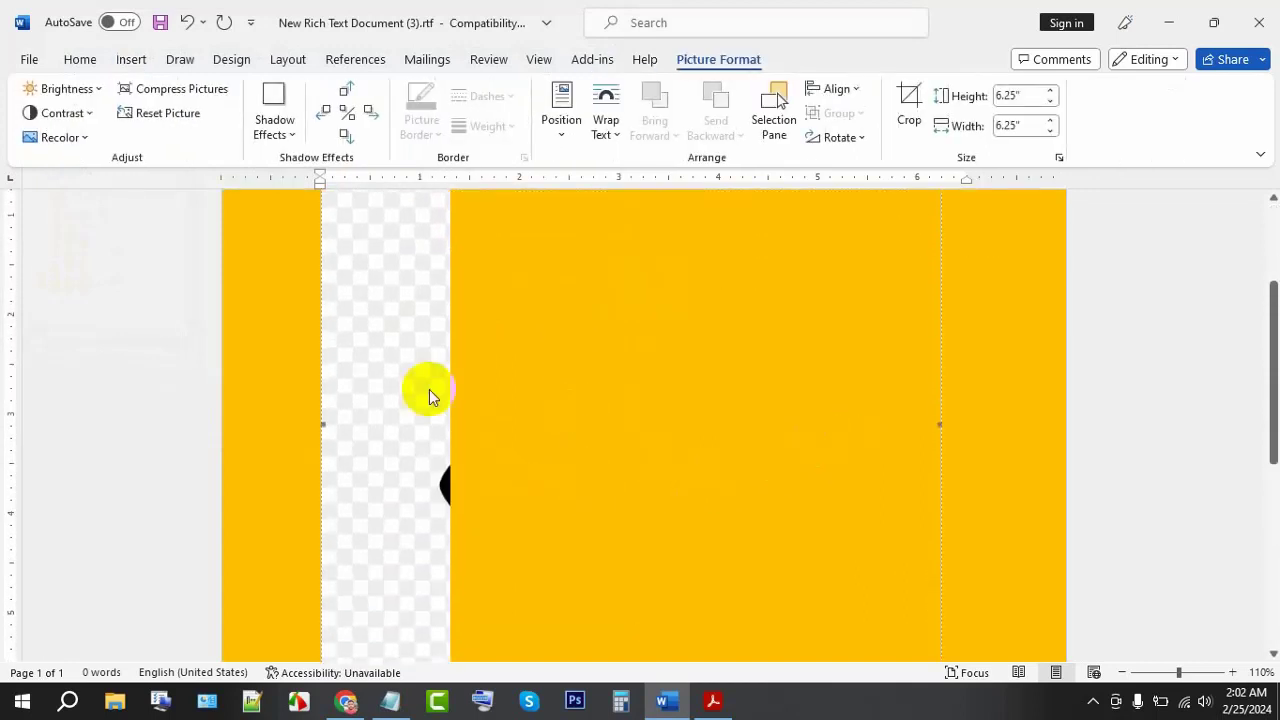
{"action": "scroll", "coordinate": [426, 391], "scroll_direction": "up", "scroll_amount": 5}
{"action": "scroll", "coordinate": [303, 271], "scroll_direction": "up", "scroll_amount": 1}
{"action": "left_click", "coordinate": [323, 262]}
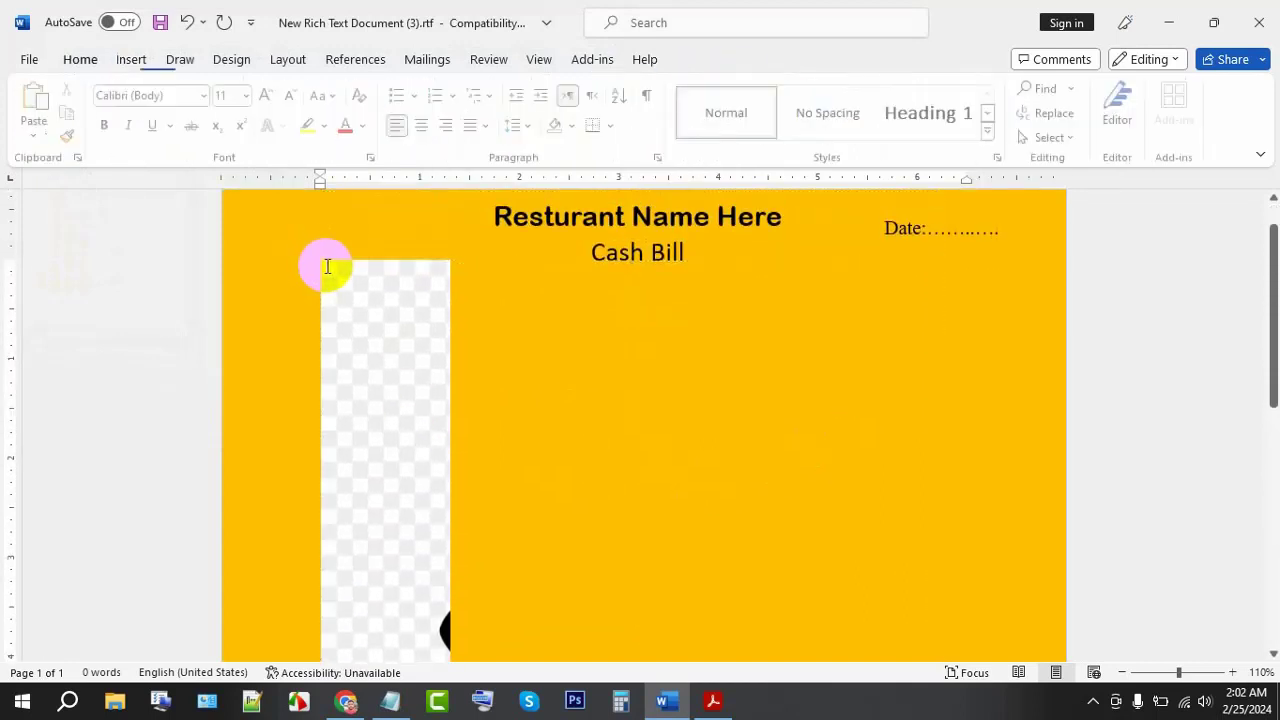
{"action": "left_click", "coordinate": [317, 265]}
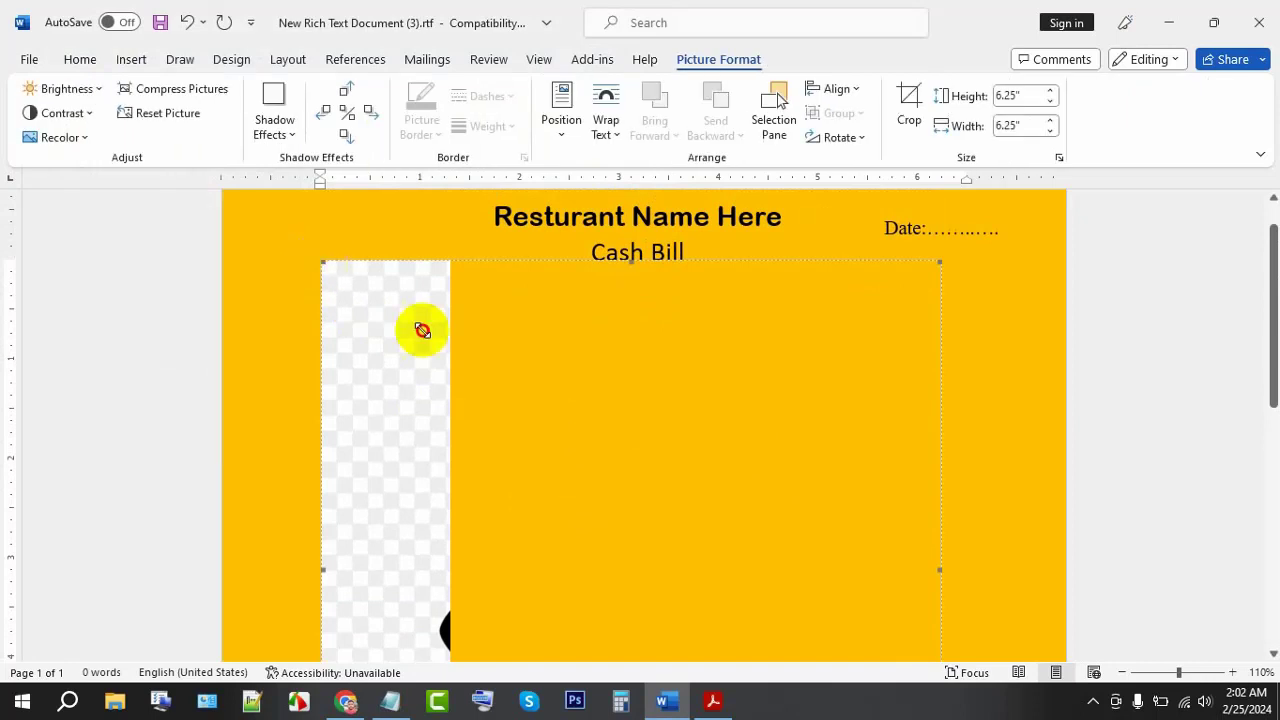
{"action": "left_click_drag", "start_coordinate": [317, 258], "coordinate": [677, 469]}
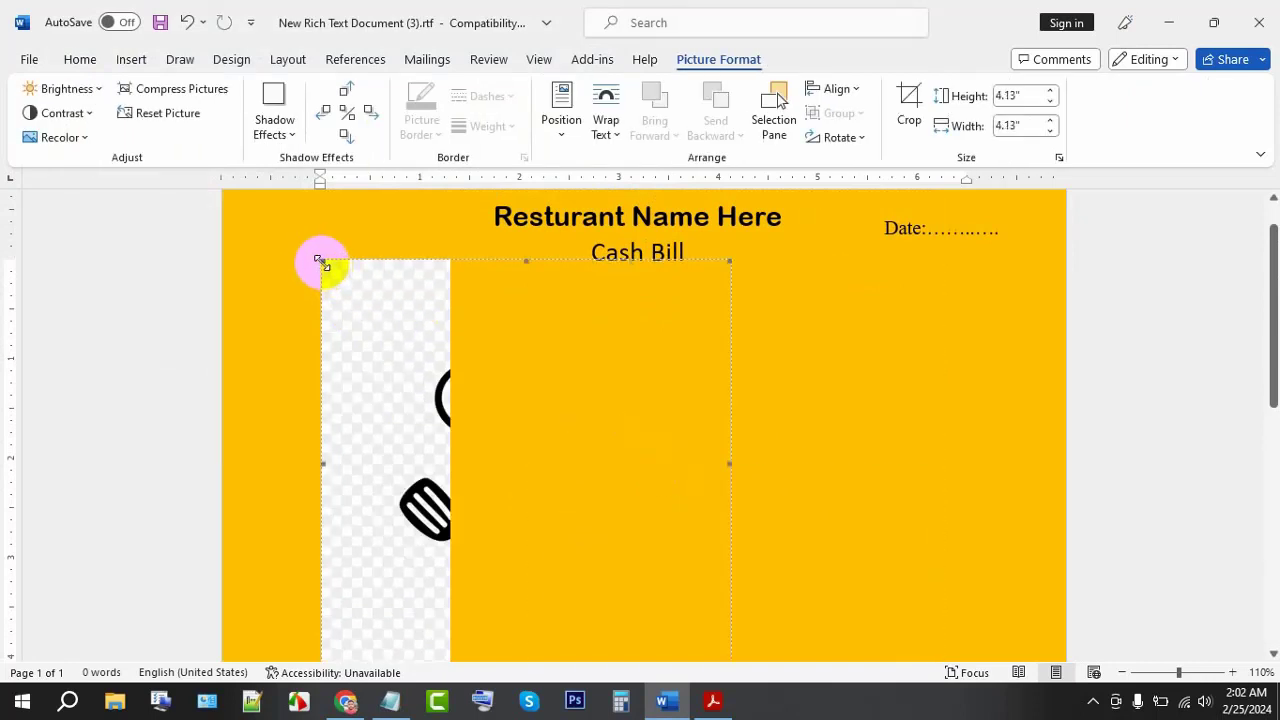
{"action": "left_click_drag", "start_coordinate": [318, 260], "coordinate": [540, 494]}
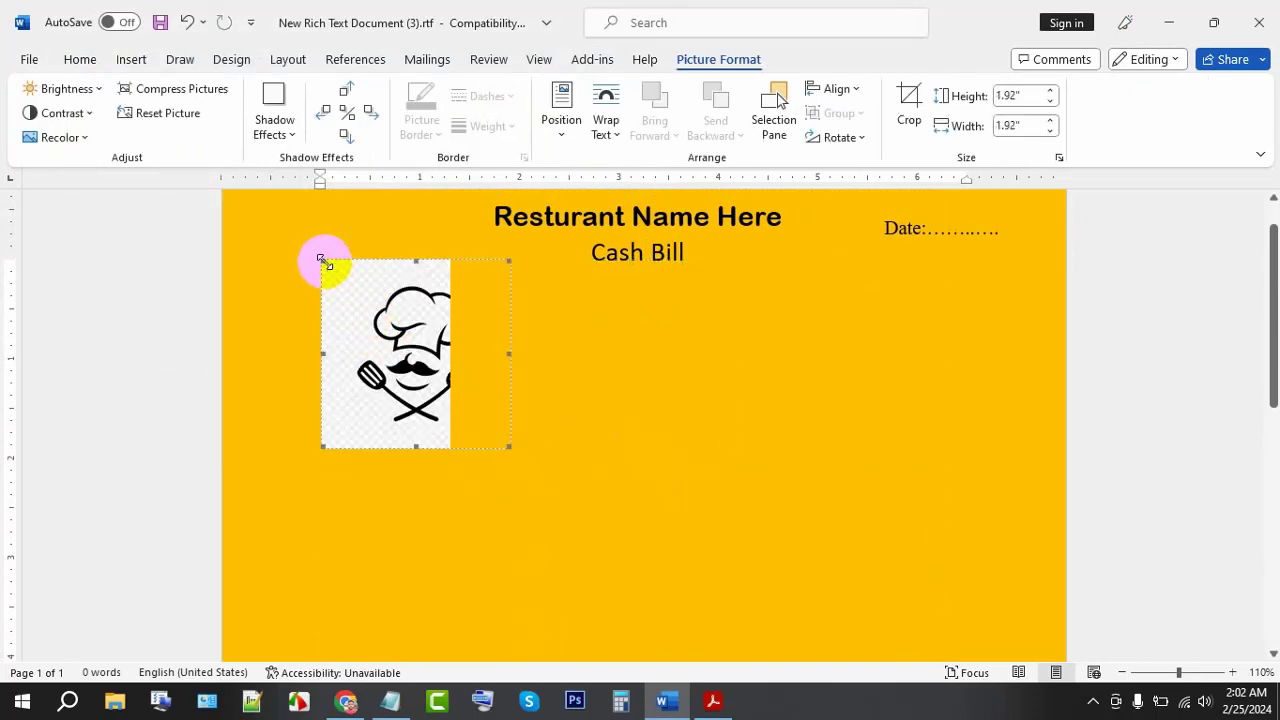
{"action": "left_click_drag", "start_coordinate": [320, 258], "coordinate": [405, 342]}
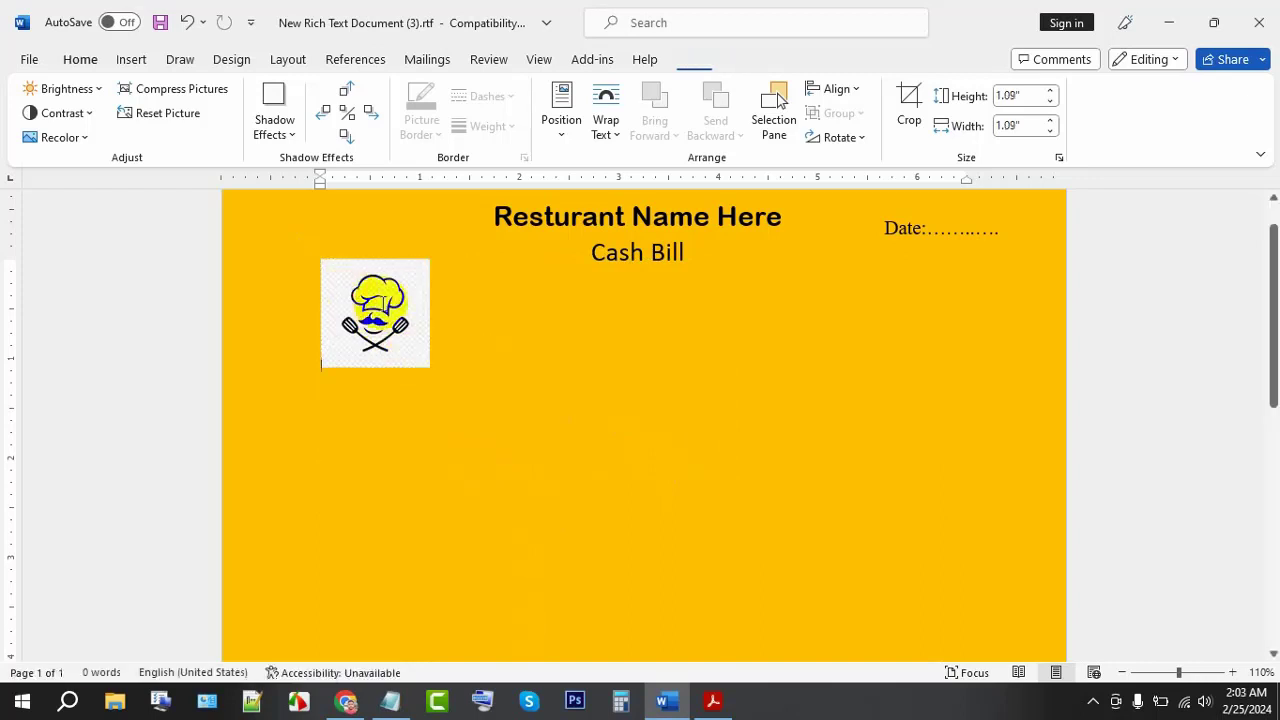
{"action": "left_click", "coordinate": [450, 300]}
- Reselect the chef logo and adjust it beside the header
{"action": "scroll", "coordinate": [395, 345], "scroll_direction": "up", "scroll_amount": 1}
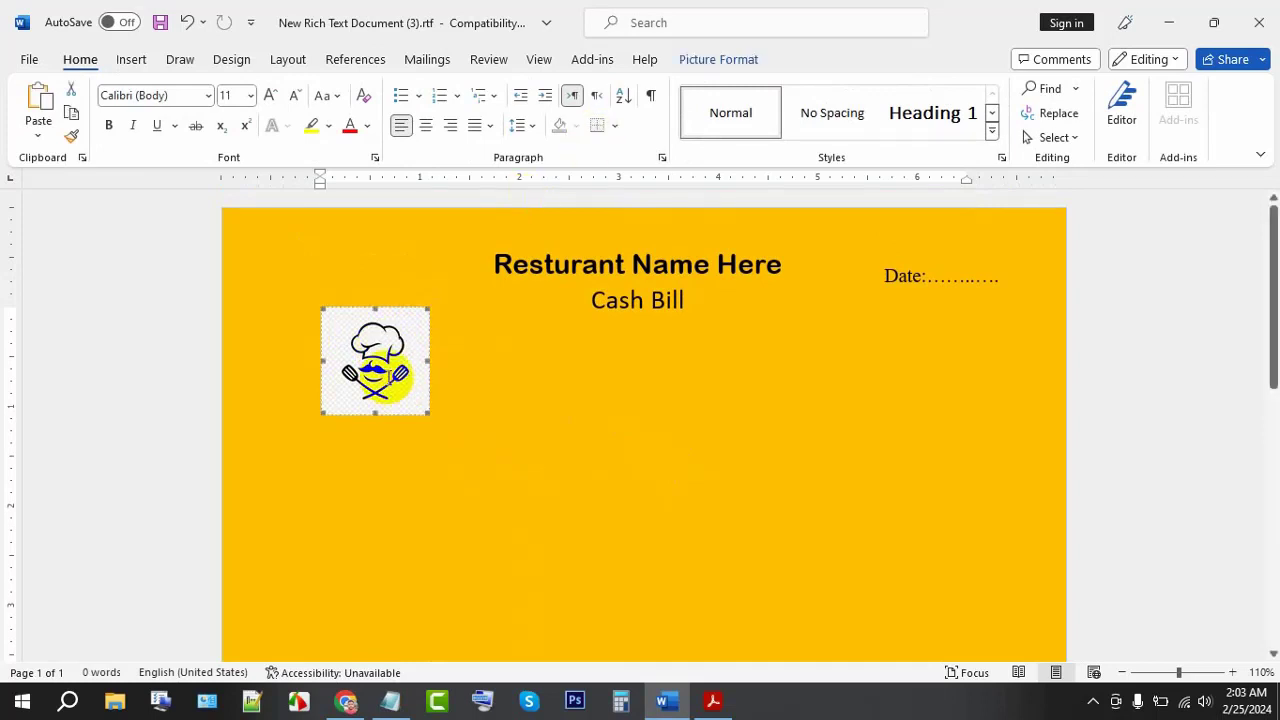
{"action": "left_click", "coordinate": [750, 61]}
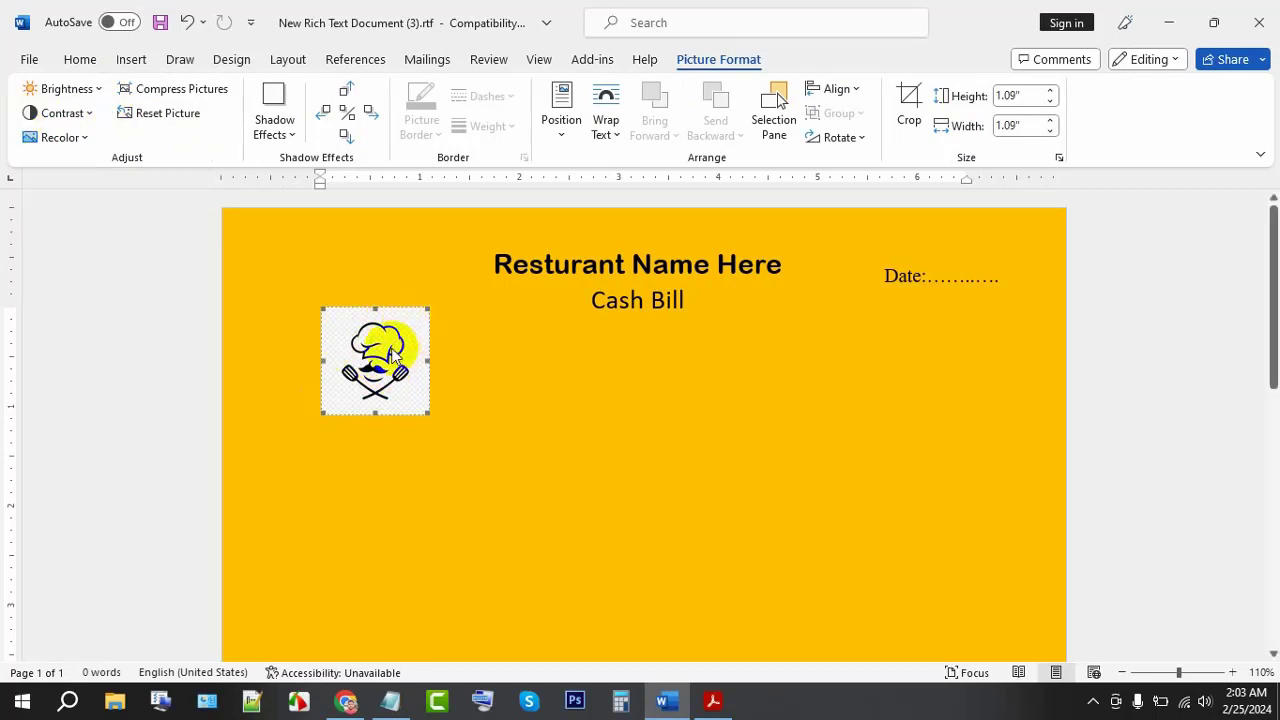
{"action": "left_click", "coordinate": [420, 338]}
{"action": "left_click", "coordinate": [331, 350]}
{"action": "left_click", "coordinate": [345, 333]}
{"action": "left_click", "coordinate": [419, 338]}
{"action": "left_click", "coordinate": [386, 414]}
{"action": "left_click", "coordinate": [394, 429]}
{"action": "left_click", "coordinate": [350, 567]}
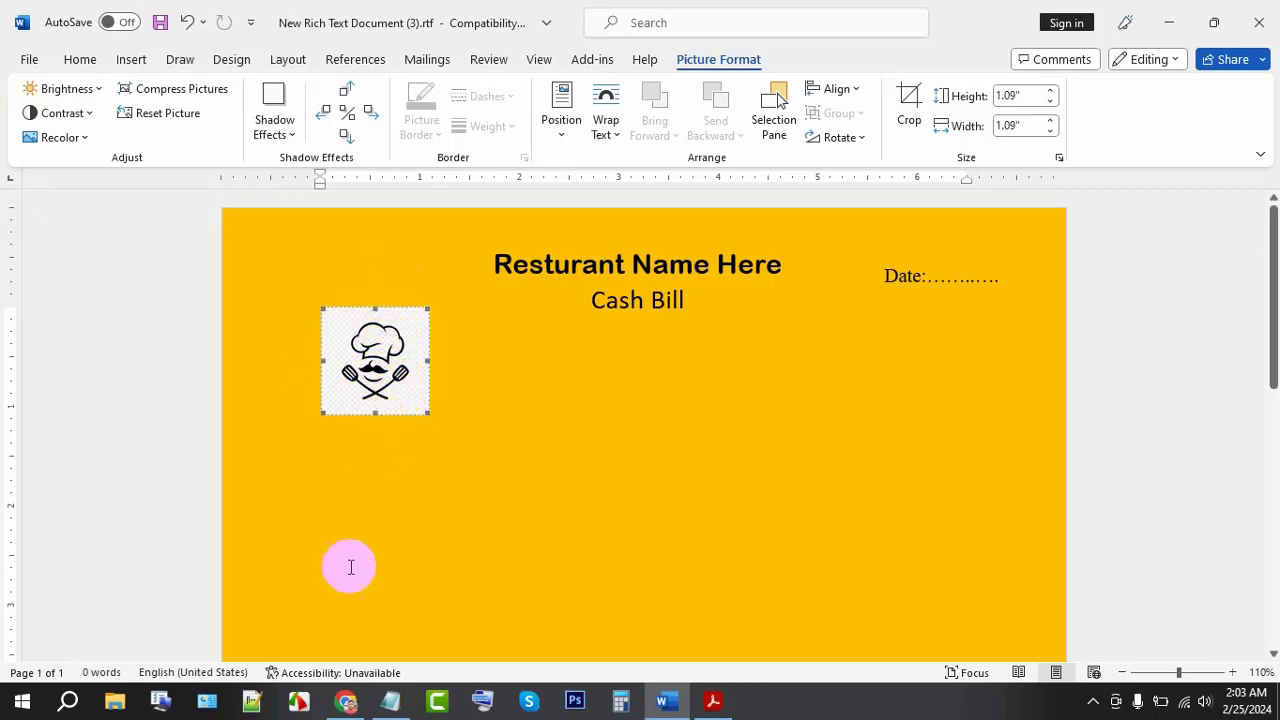
{"action": "left_click", "coordinate": [347, 703]}
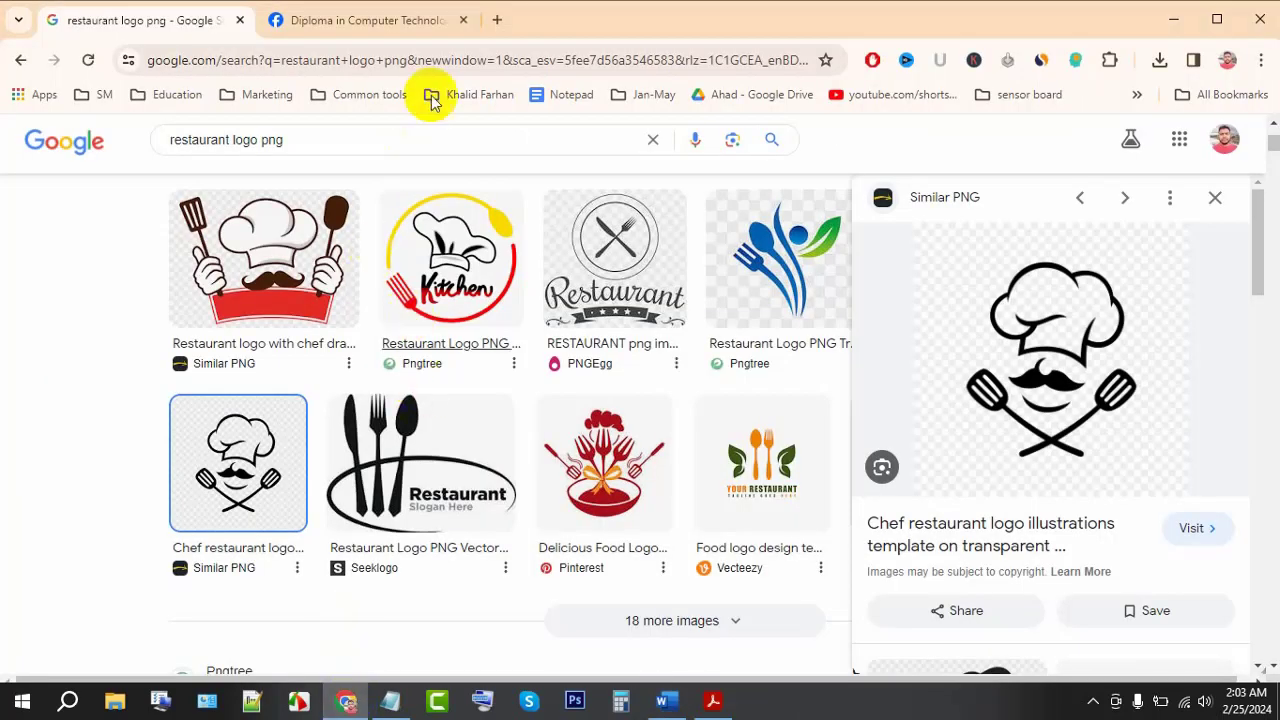
- Search 'bg remove' in a new tab and open the remove.bg site
{"action": "left_click", "coordinate": [497, 21]}
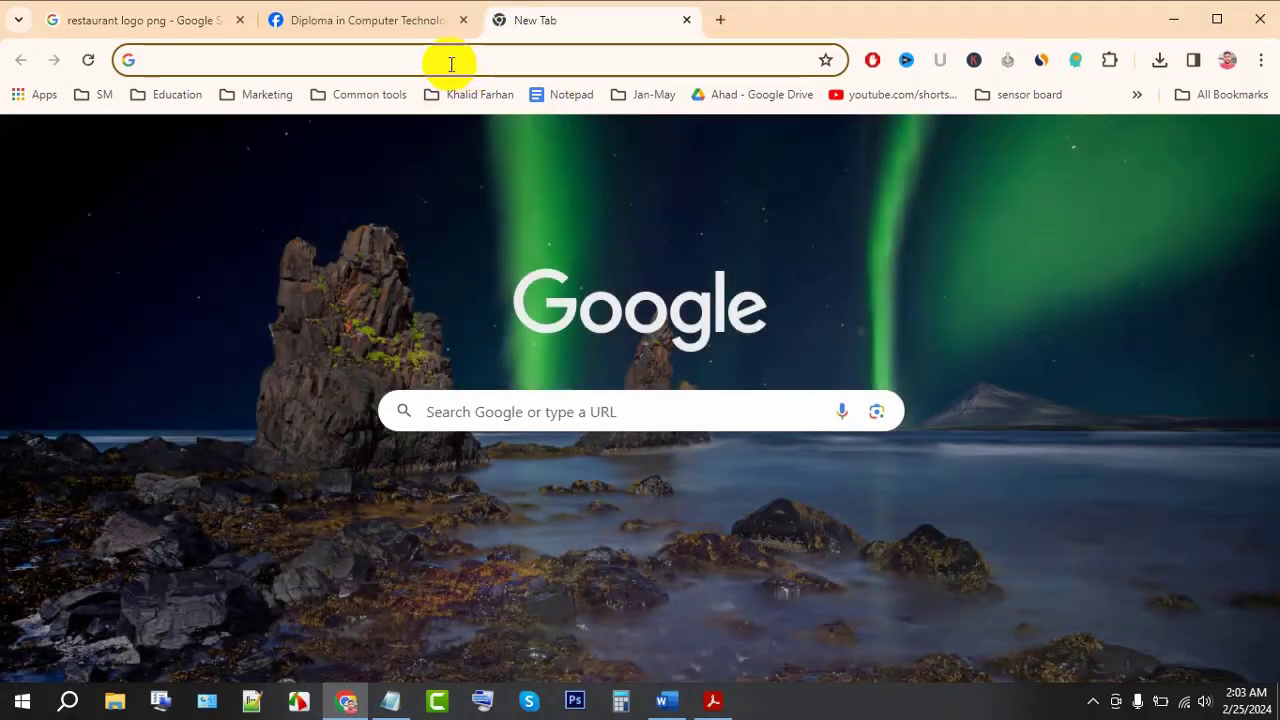
{"action": "left_click", "coordinate": [451, 62]}
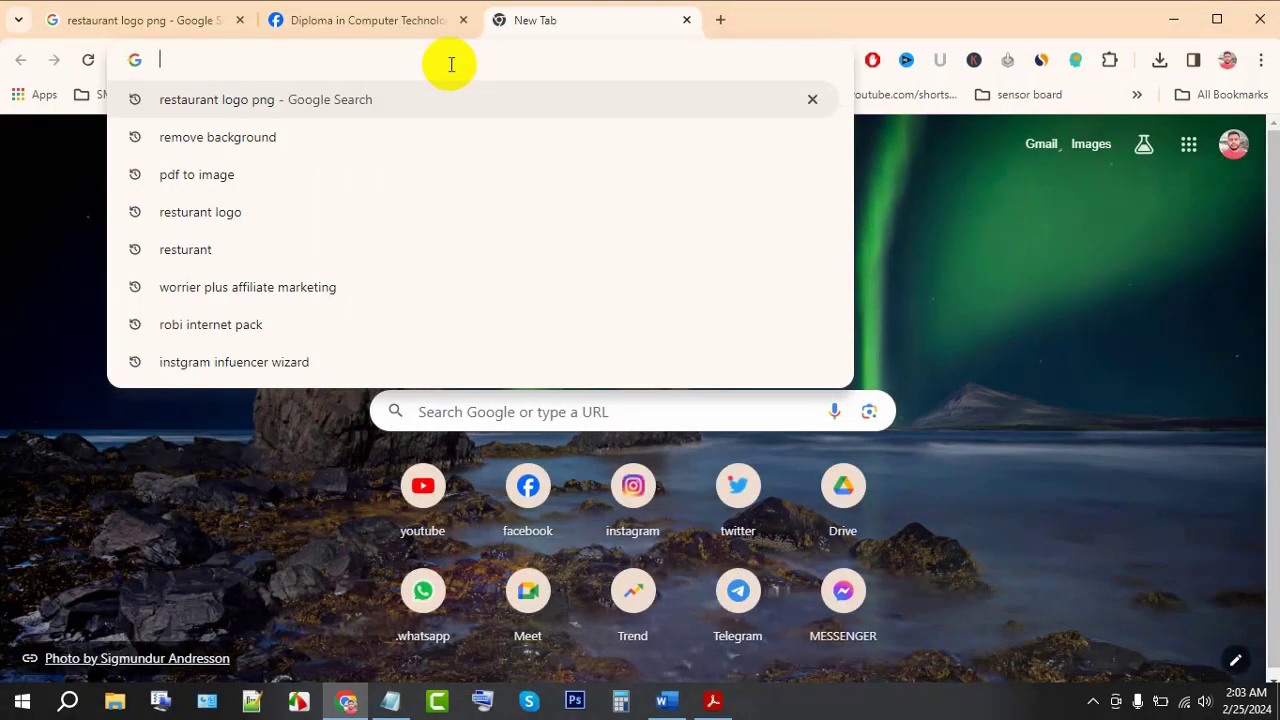
{"action": "type", "text": "bg"}
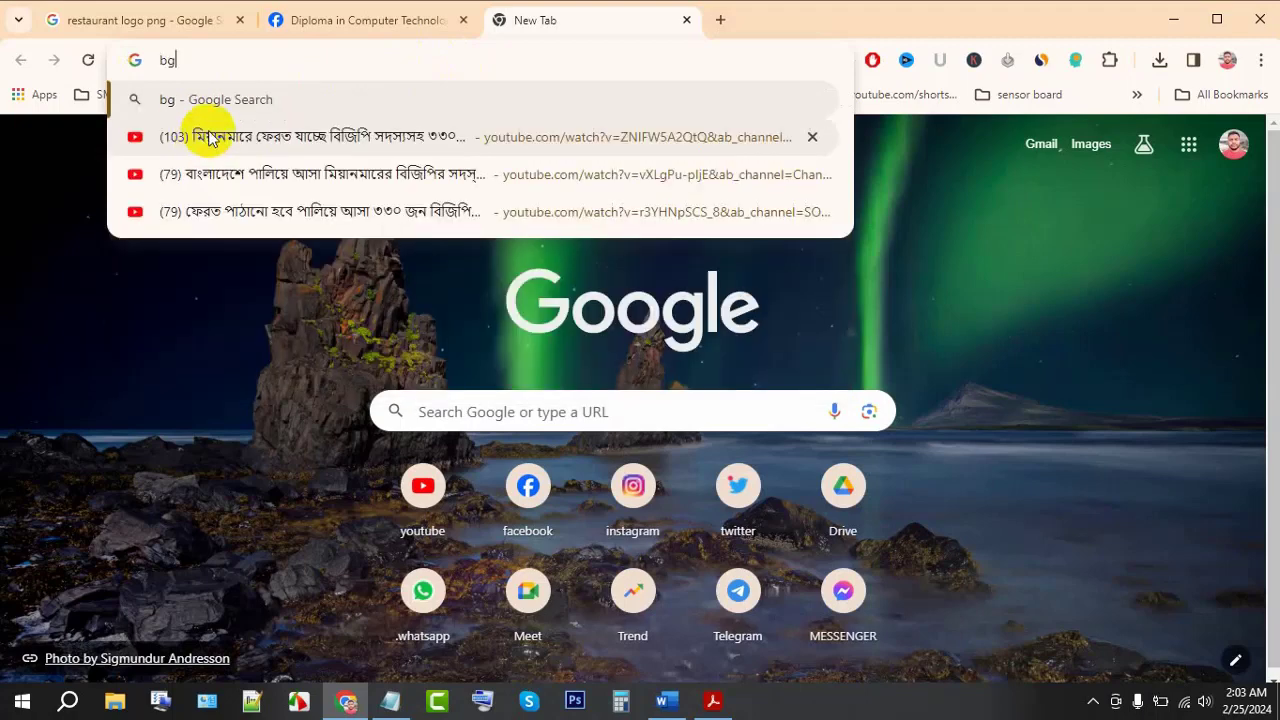
{"action": "type", "text": "+re"}
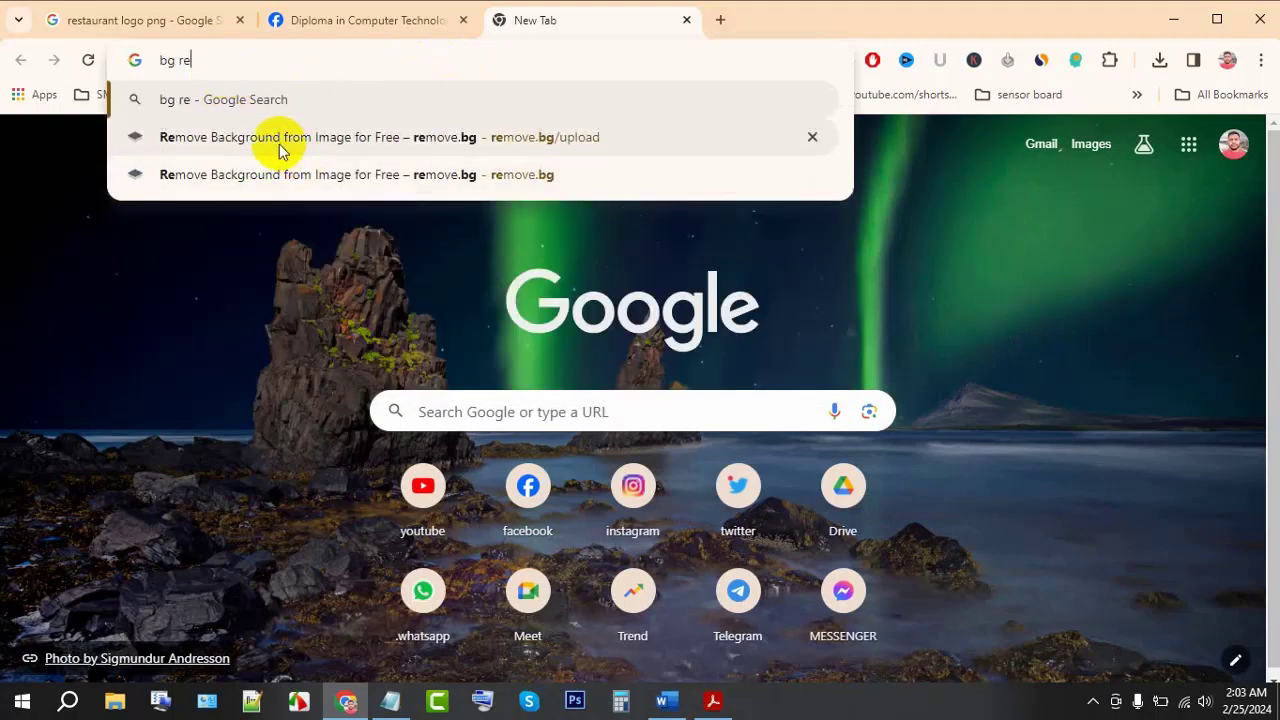
{"action": "type", "text": "move"}
{"action": "key", "text": "Return"}
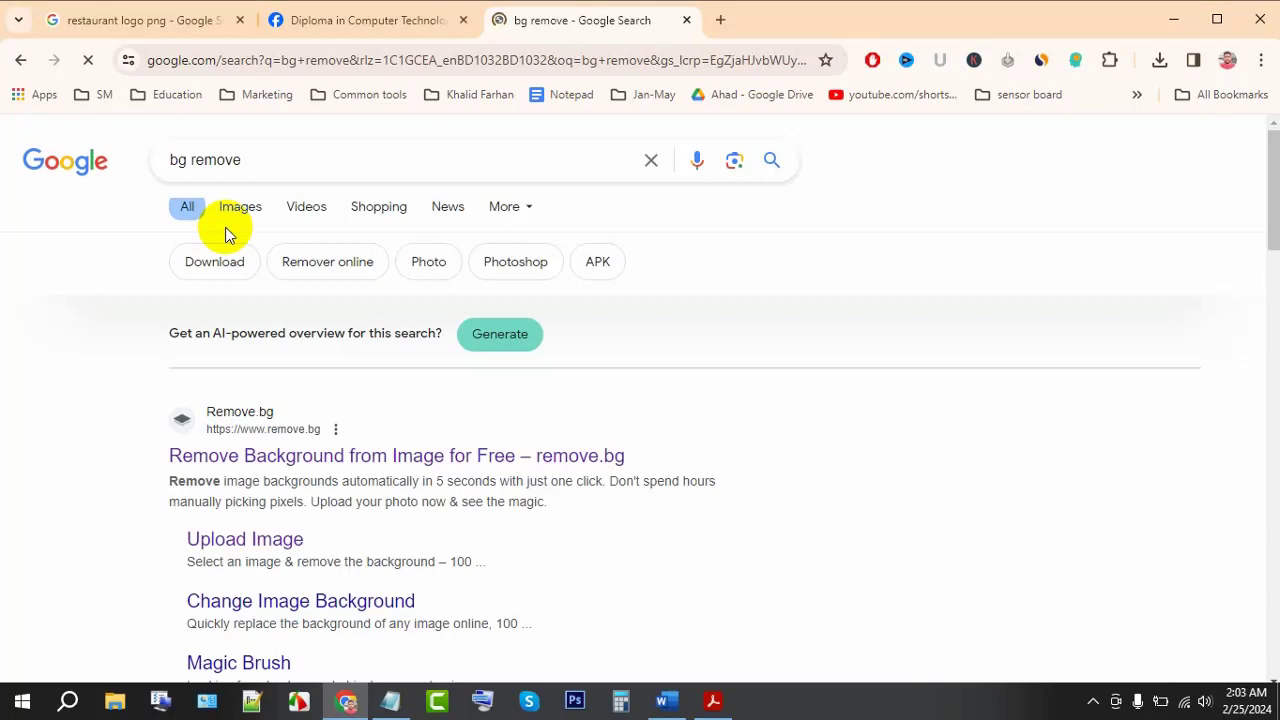
{"action": "scroll", "coordinate": [337, 477], "scroll_direction": "down", "scroll_amount": 3}
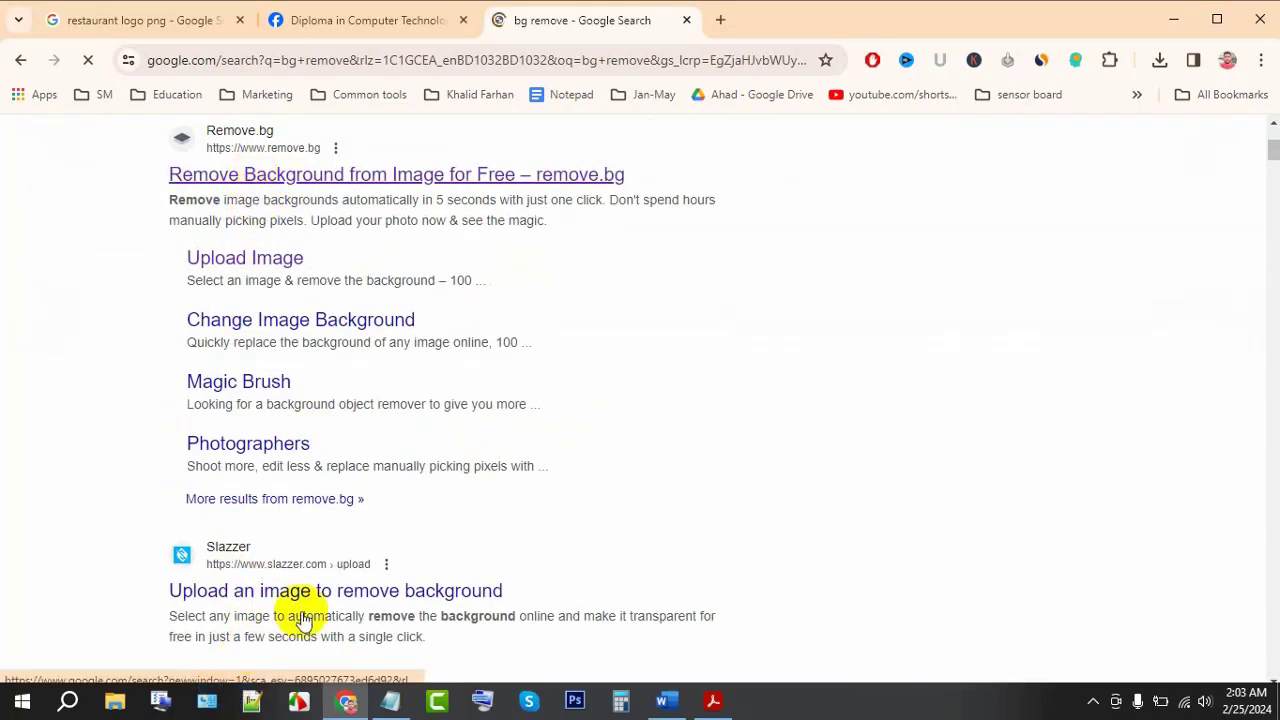
{"action": "scroll", "coordinate": [305, 600], "scroll_direction": "up", "scroll_amount": 3}
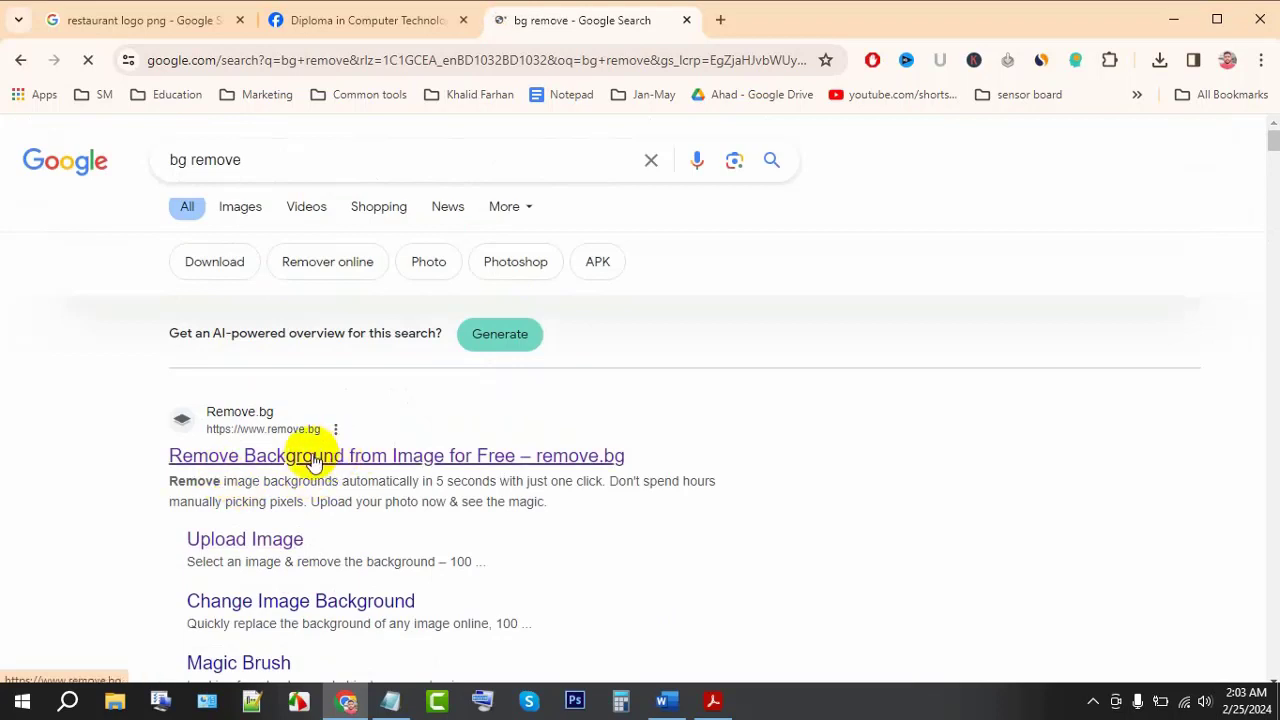
{"action": "left_click", "coordinate": [314, 457]}
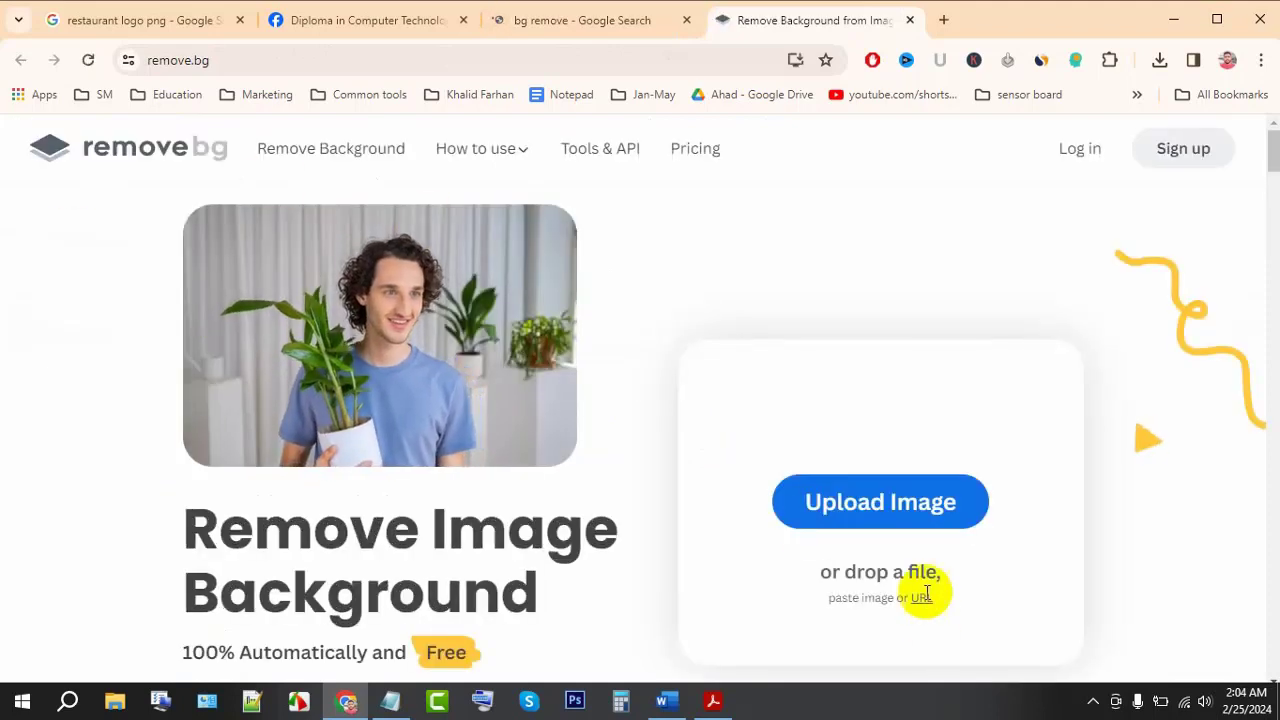
- Upload rrrr.png to remove.bg to strip its background
{"action": "left_click", "coordinate": [891, 502]}
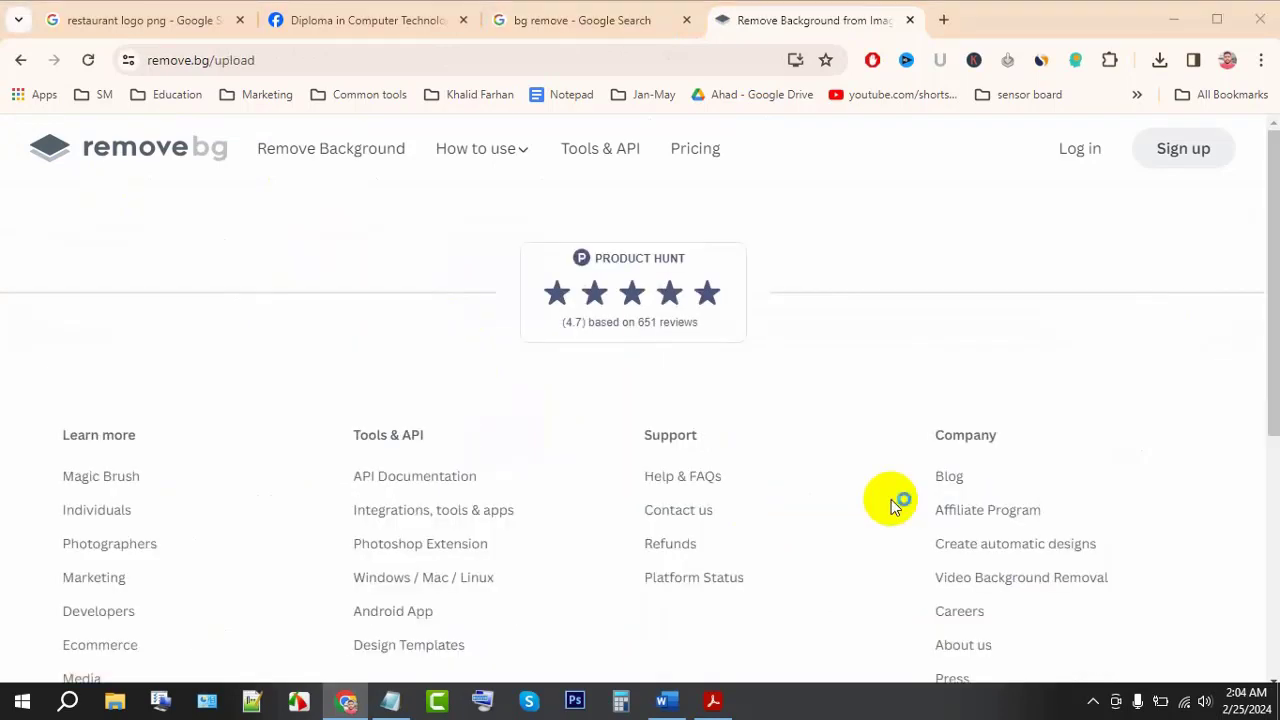
{"action": "left_click", "coordinate": [469, 145]}
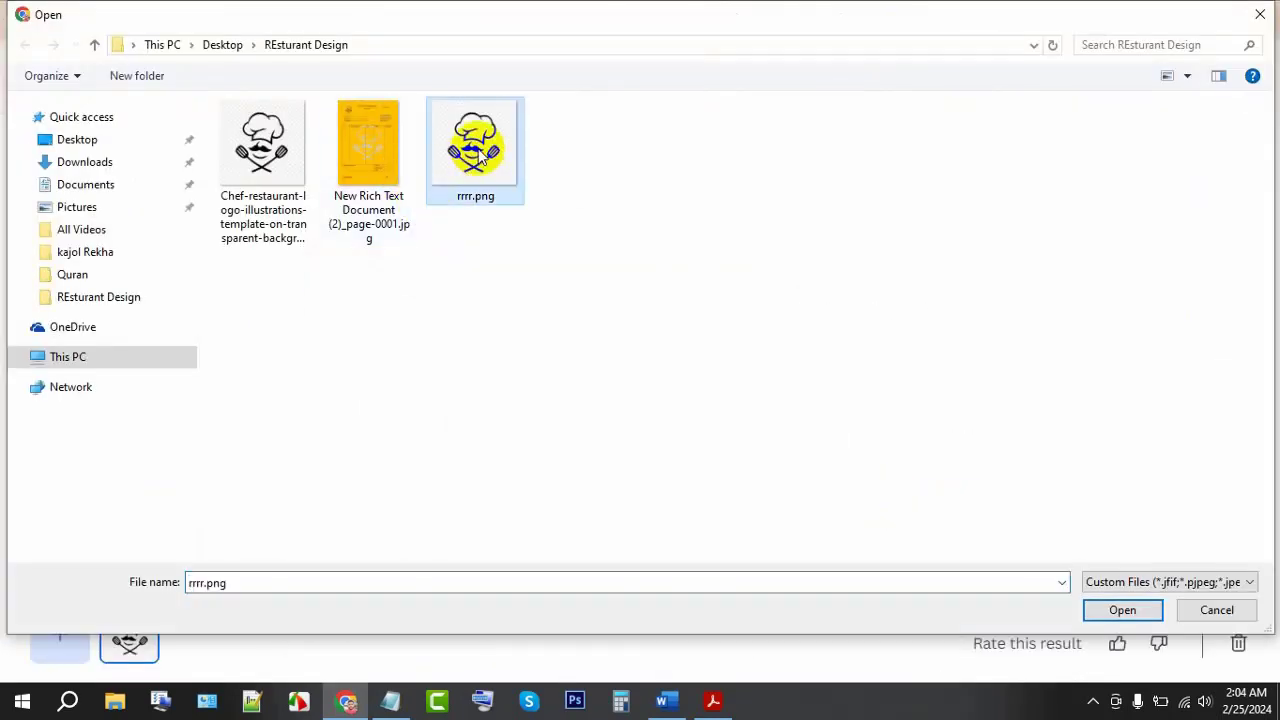
{"action": "left_click", "coordinate": [1108, 610]}
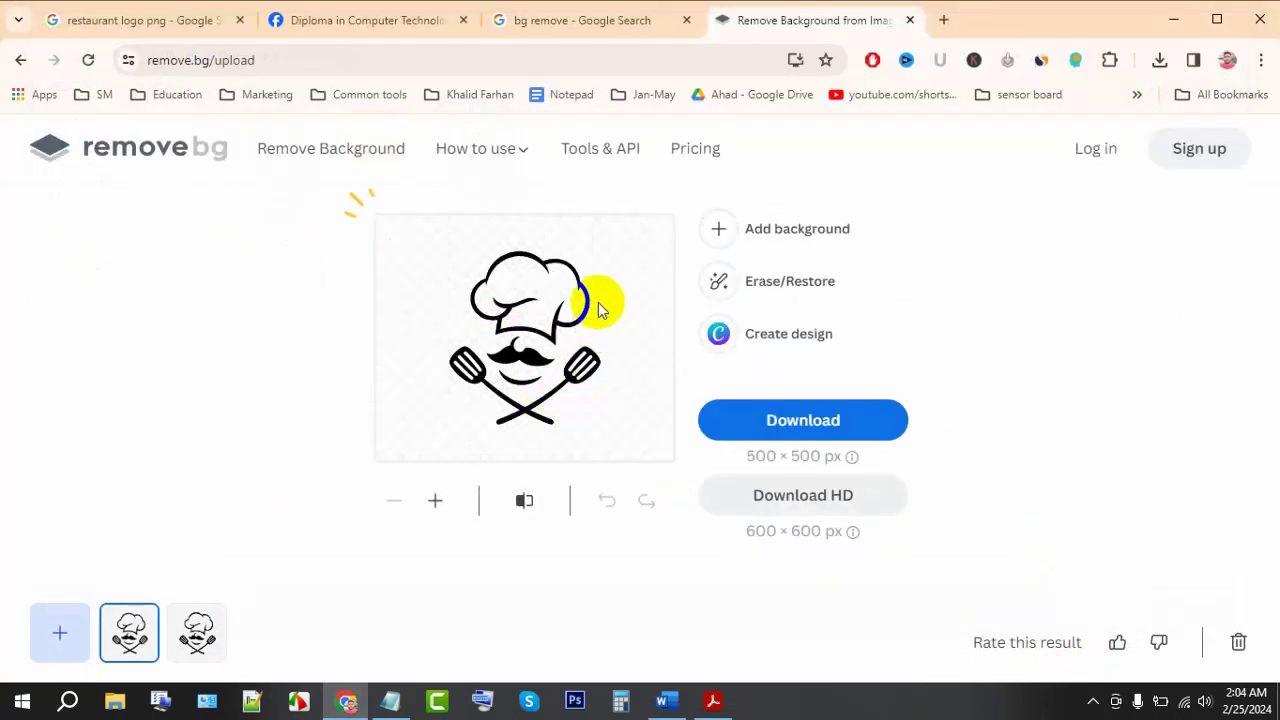
- Download the background-free logo as a PNG named 'rrrr - -2'
{"action": "left_click", "coordinate": [815, 422]}
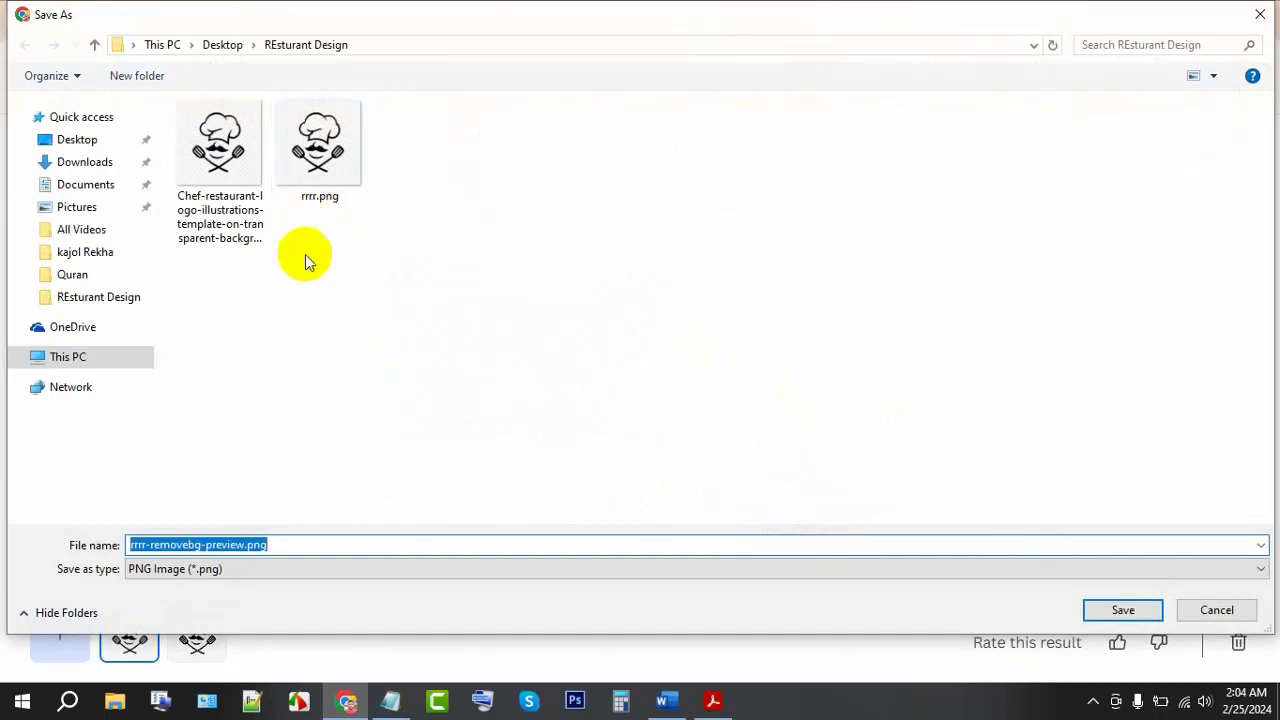
{"action": "type", "text": "rrrr"}
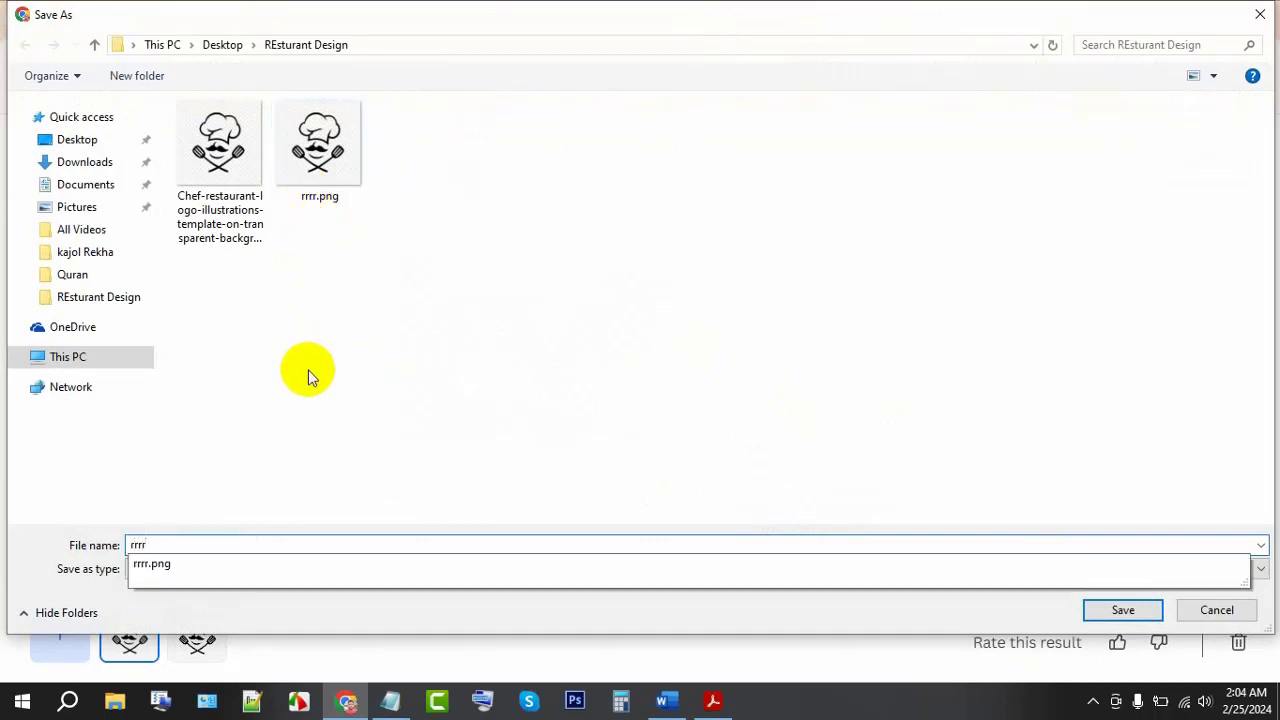
{"action": "type", "text": " - -2"}
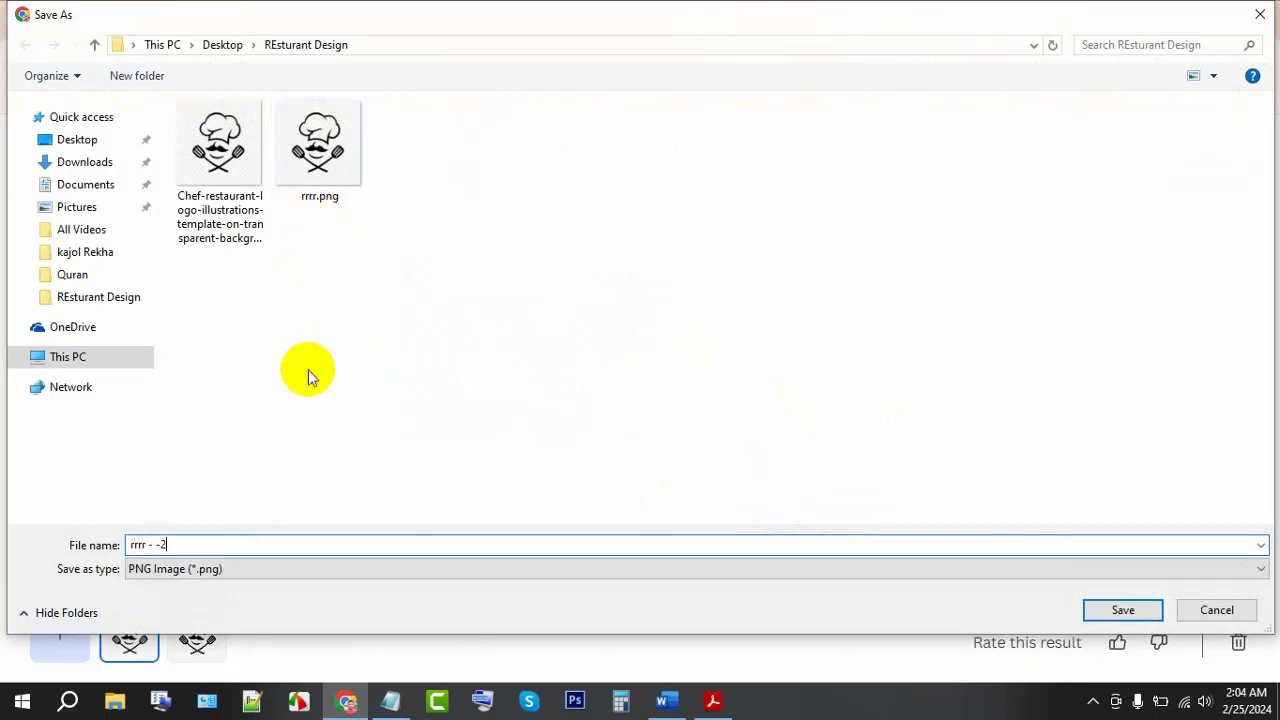
{"action": "key", "text": "Return"}
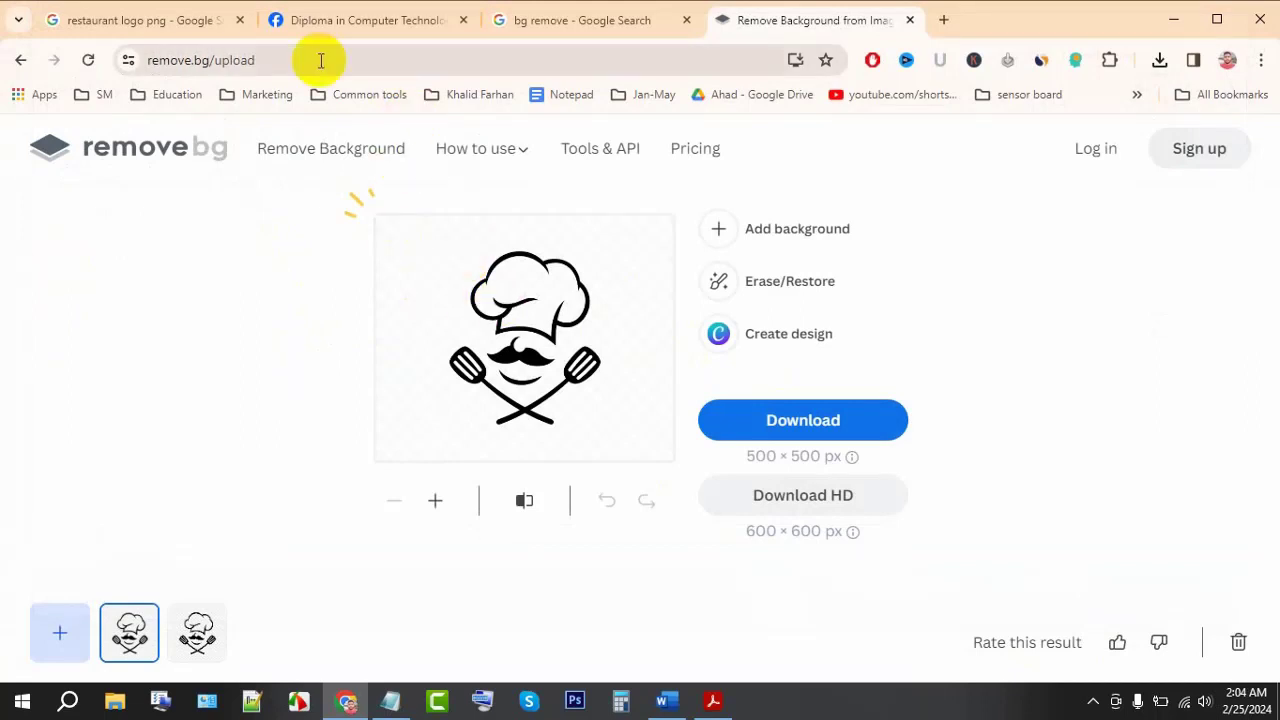
- Delete the old chef logo picture from the bill
{"action": "left_click", "coordinate": [665, 700]}
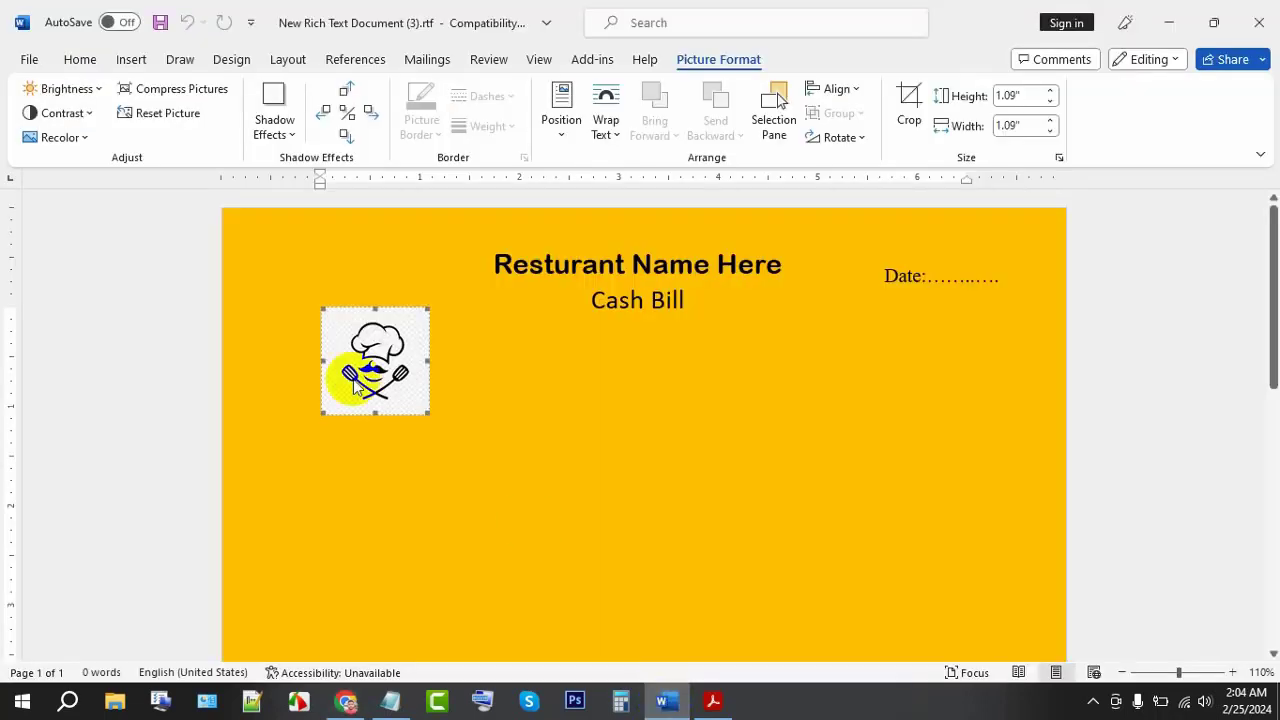
{"action": "left_click", "coordinate": [372, 347]}
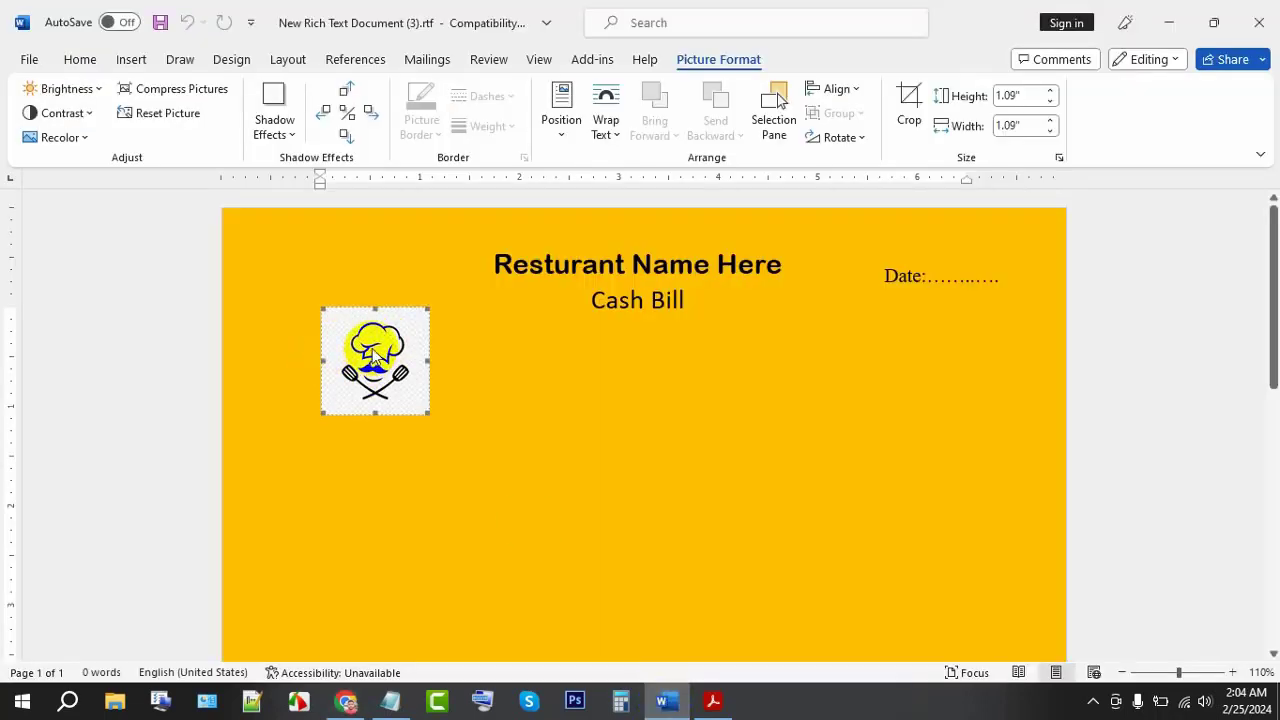
{"action": "key", "text": "Delete"}
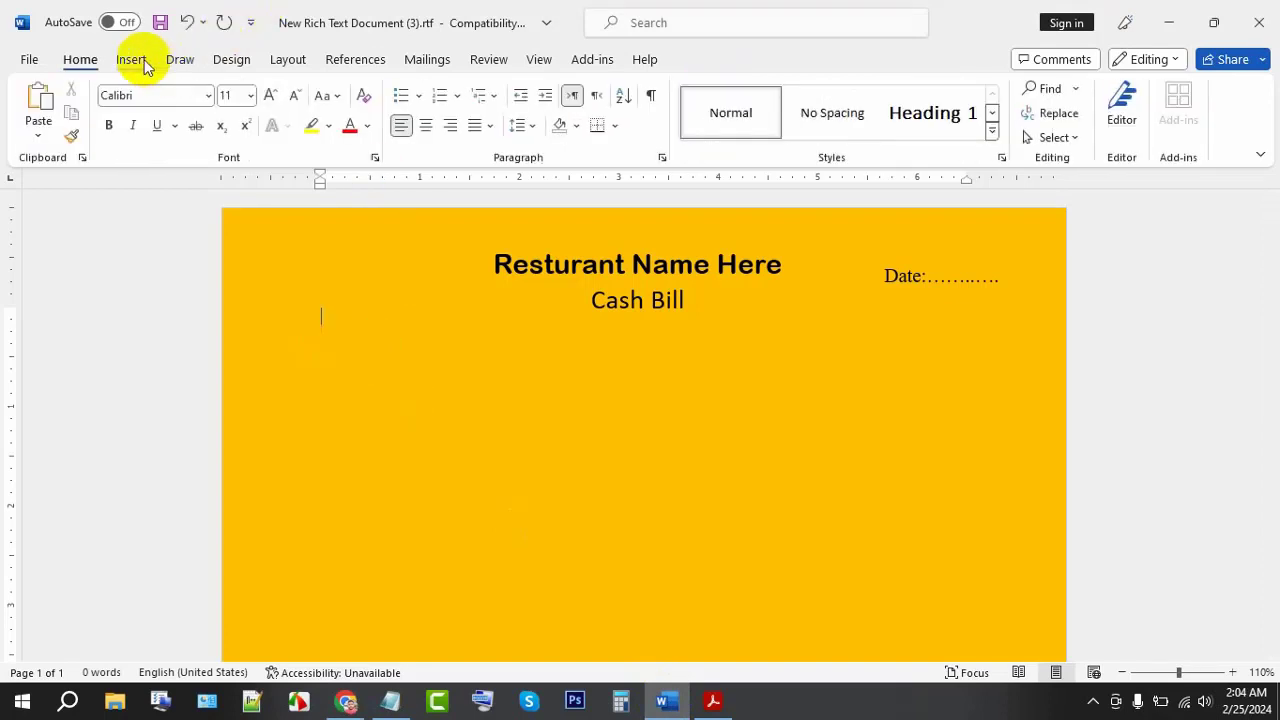
- Insert the transparent chef image rrrr - -2.png from this device
{"action": "left_click", "coordinate": [140, 62]}
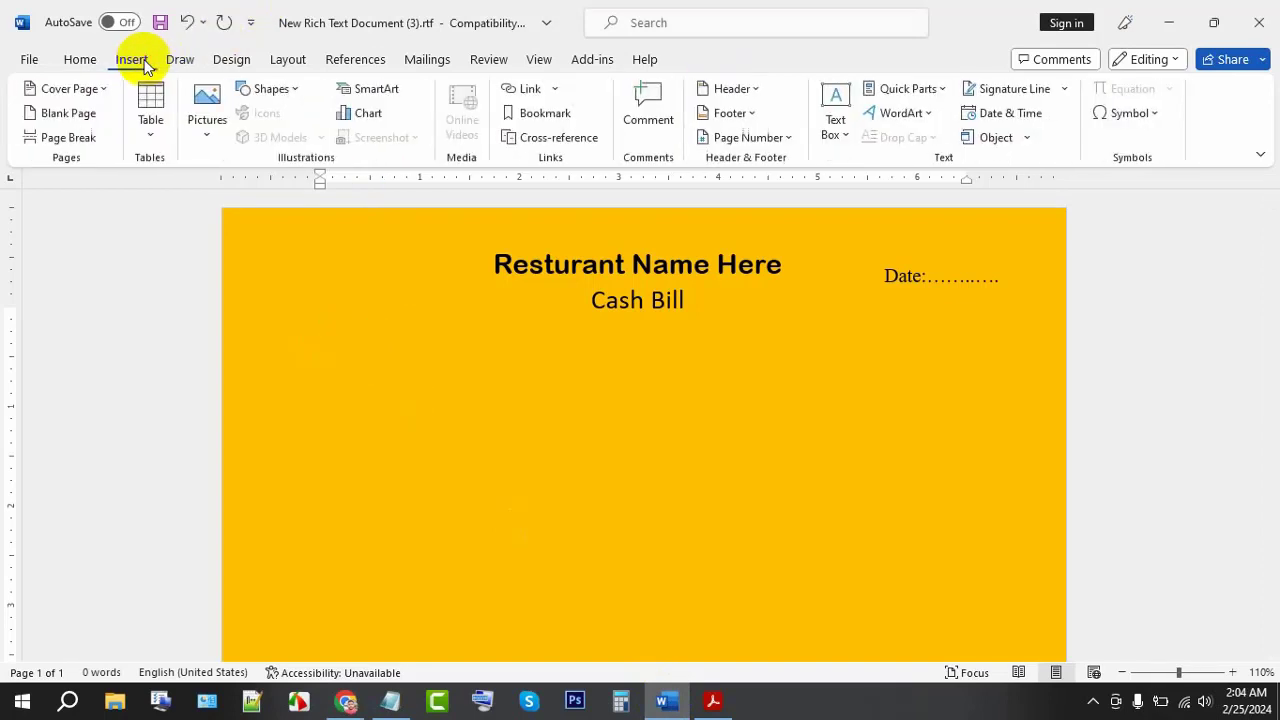
{"action": "left_click", "coordinate": [208, 112]}
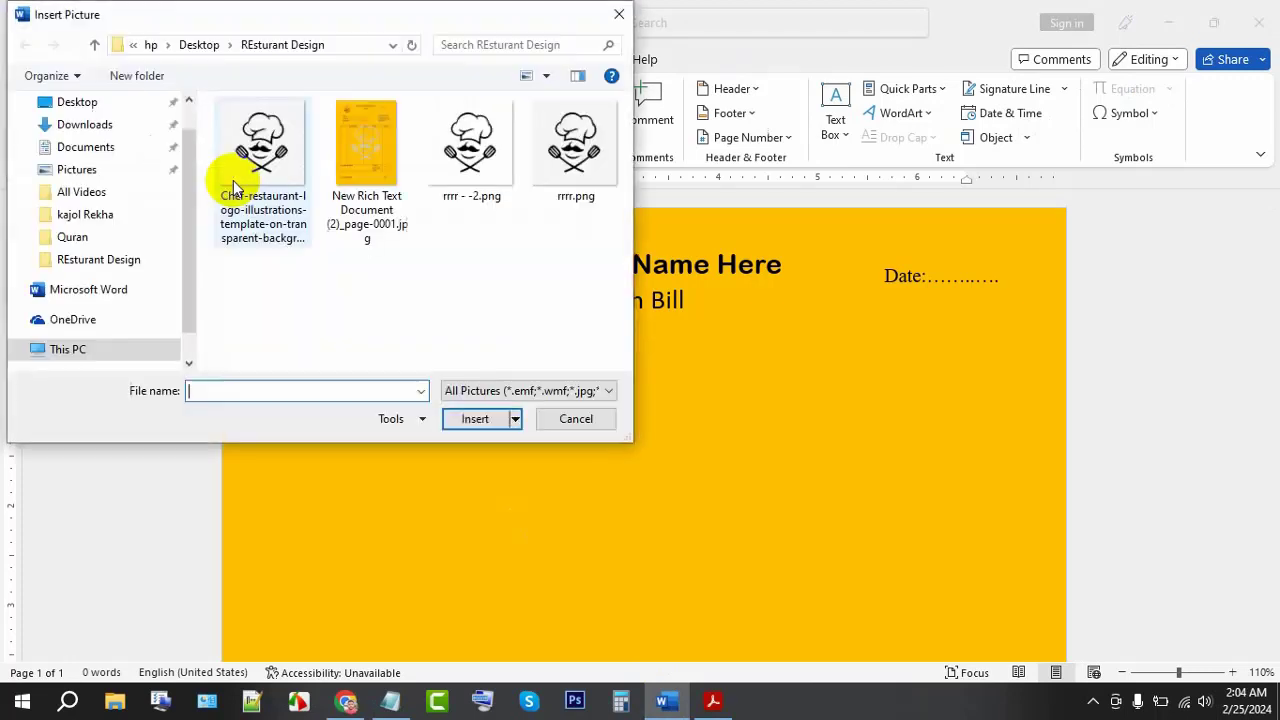
{"action": "left_click", "coordinate": [471, 140]}
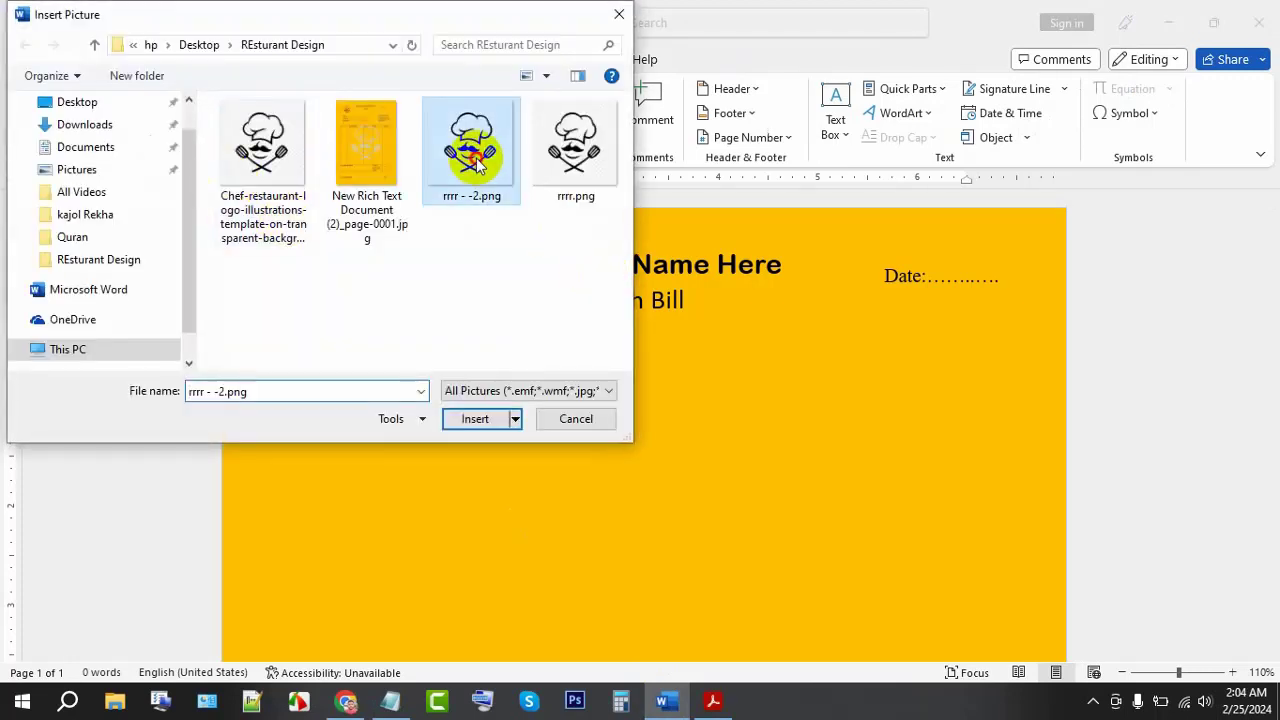
{"action": "left_click", "coordinate": [477, 418]}
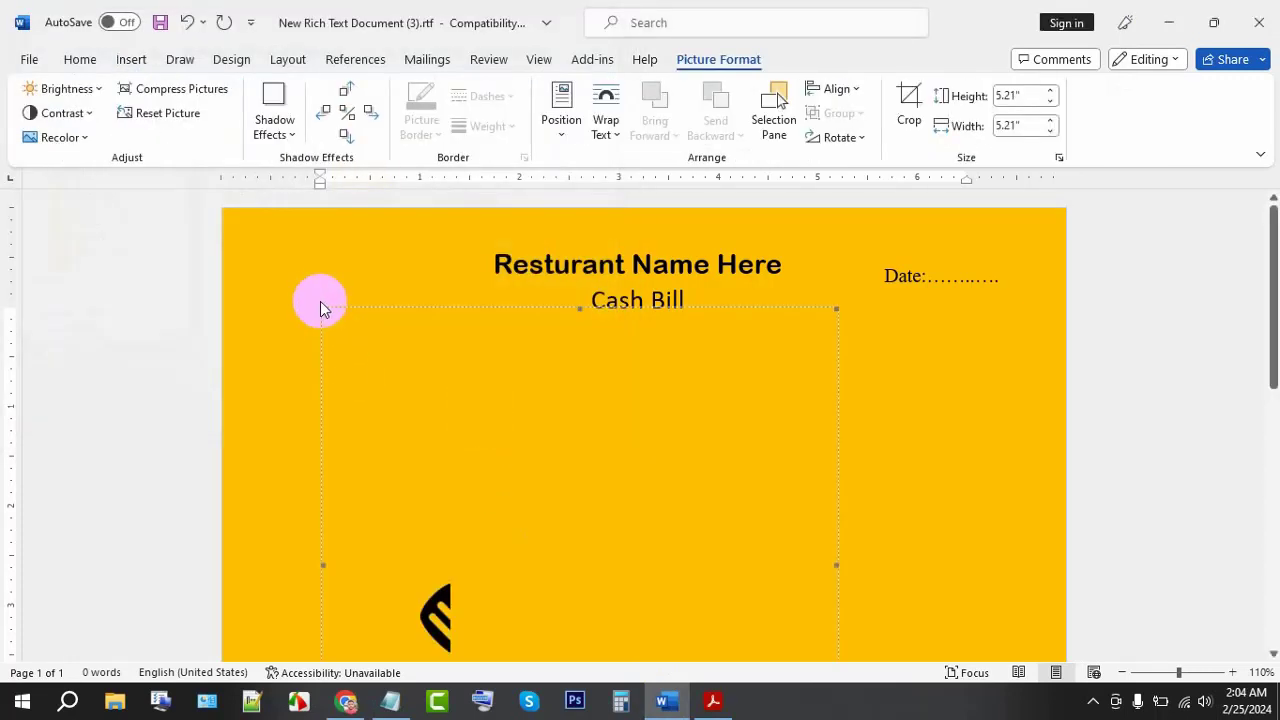
- Shrink the chef picture to about 1.67 inches and set its wrapping to Behind Text
{"action": "left_click_drag", "start_coordinate": [322, 307], "coordinate": [669, 566]}
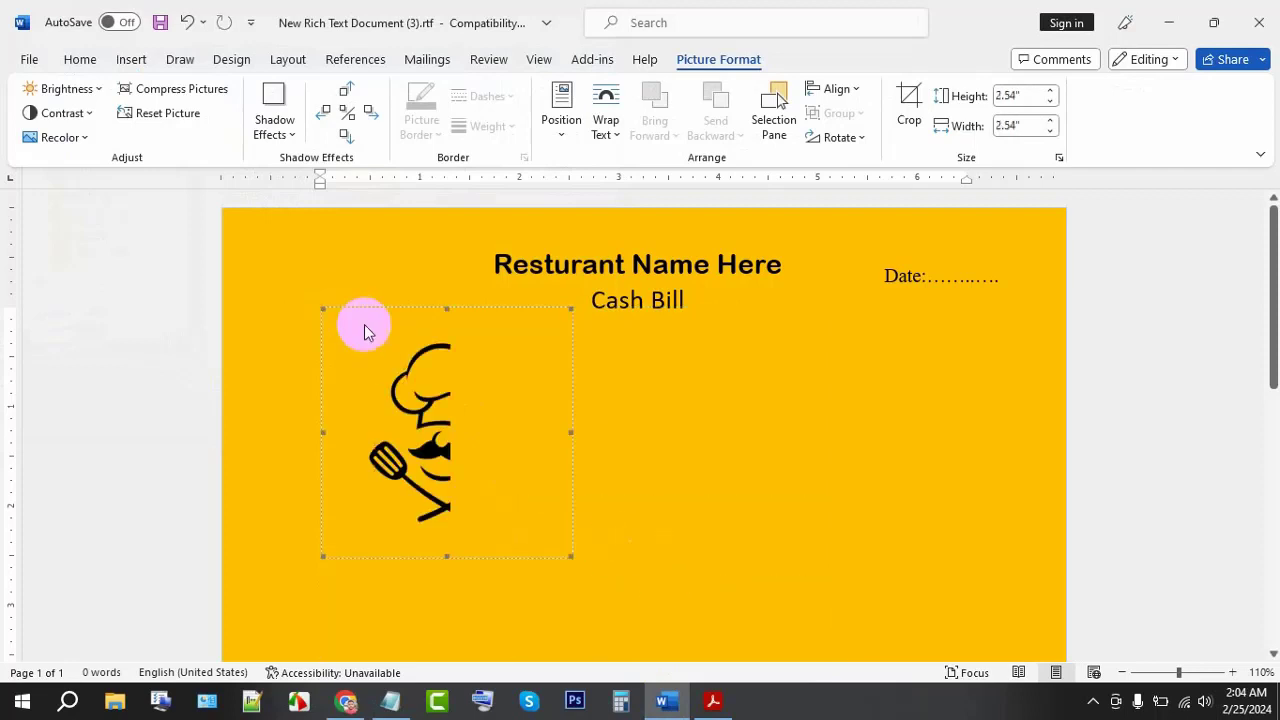
{"action": "left_click_drag", "start_coordinate": [318, 306], "coordinate": [405, 314]}
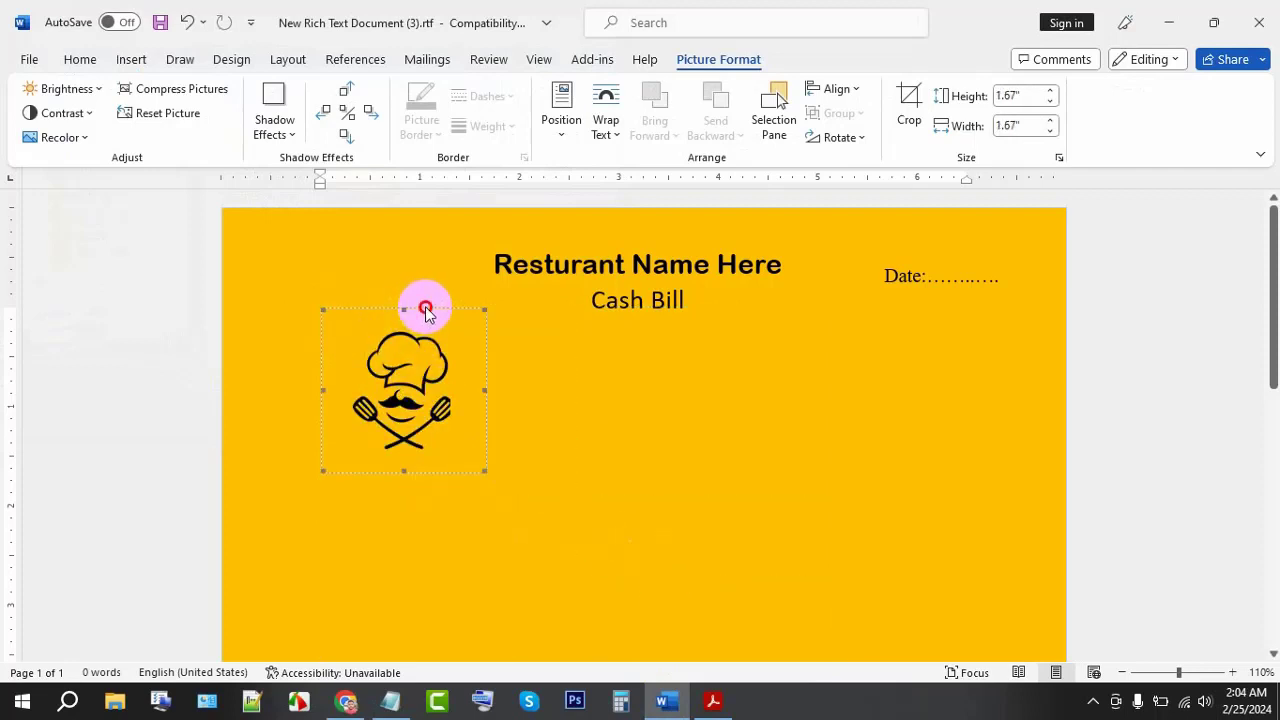
{"action": "left_click", "coordinate": [380, 274]}
{"action": "left_click", "coordinate": [406, 374]}
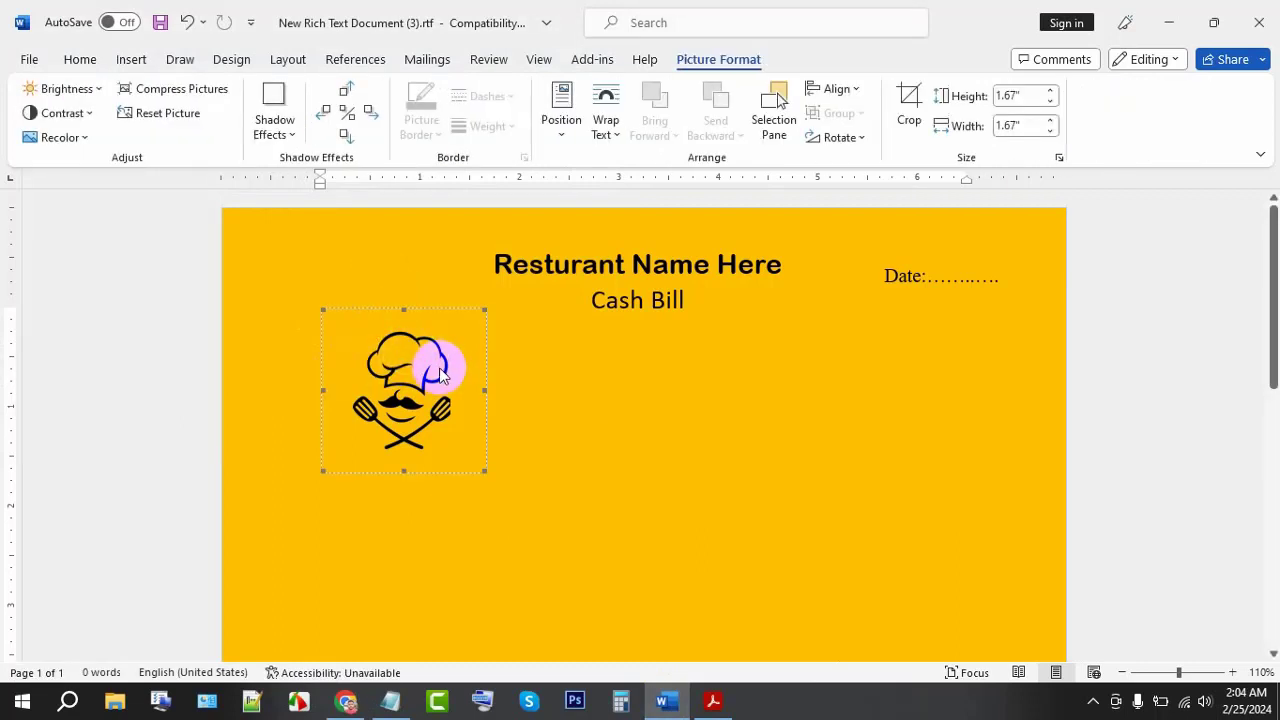
{"action": "left_click", "coordinate": [605, 128]}
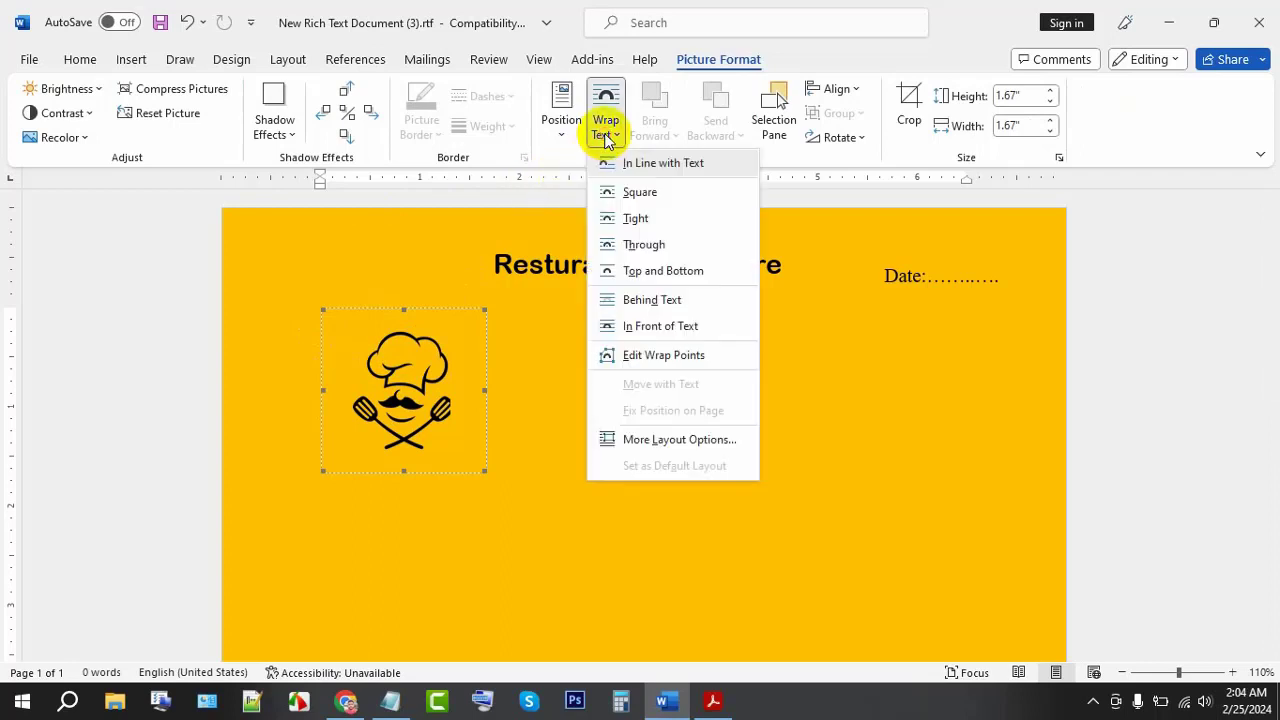
{"action": "left_click", "coordinate": [652, 299]}
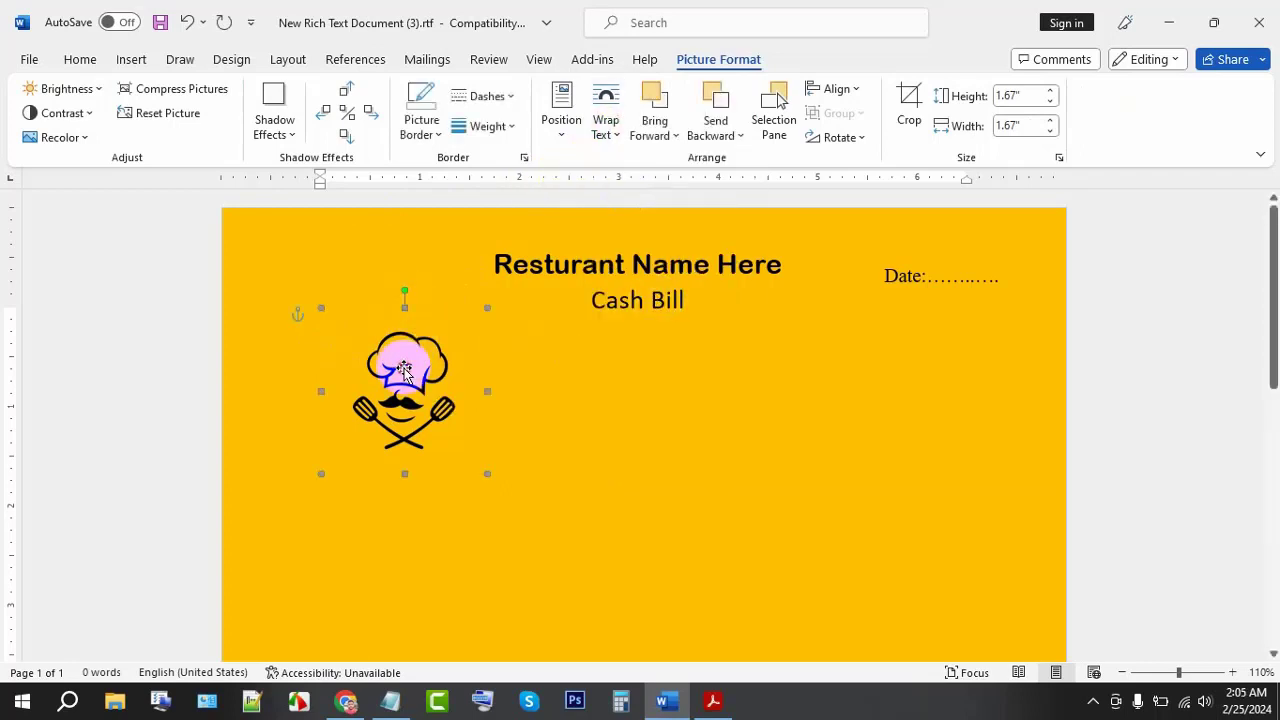
- Move the chef logo to the page's top-left and shrink it to 1.32 inches
{"action": "left_click", "coordinate": [474, 306]}
{"action": "left_click", "coordinate": [414, 357]}
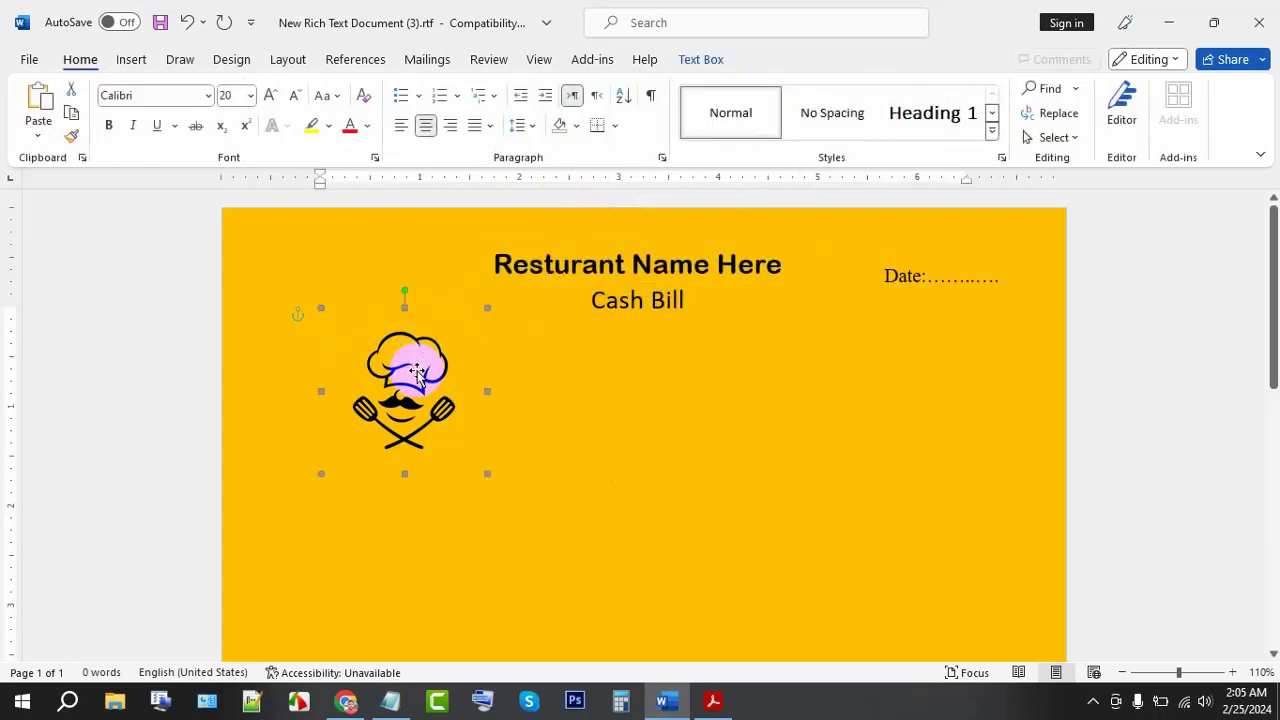
{"action": "left_click_drag", "start_coordinate": [410, 316], "coordinate": [385, 257]}
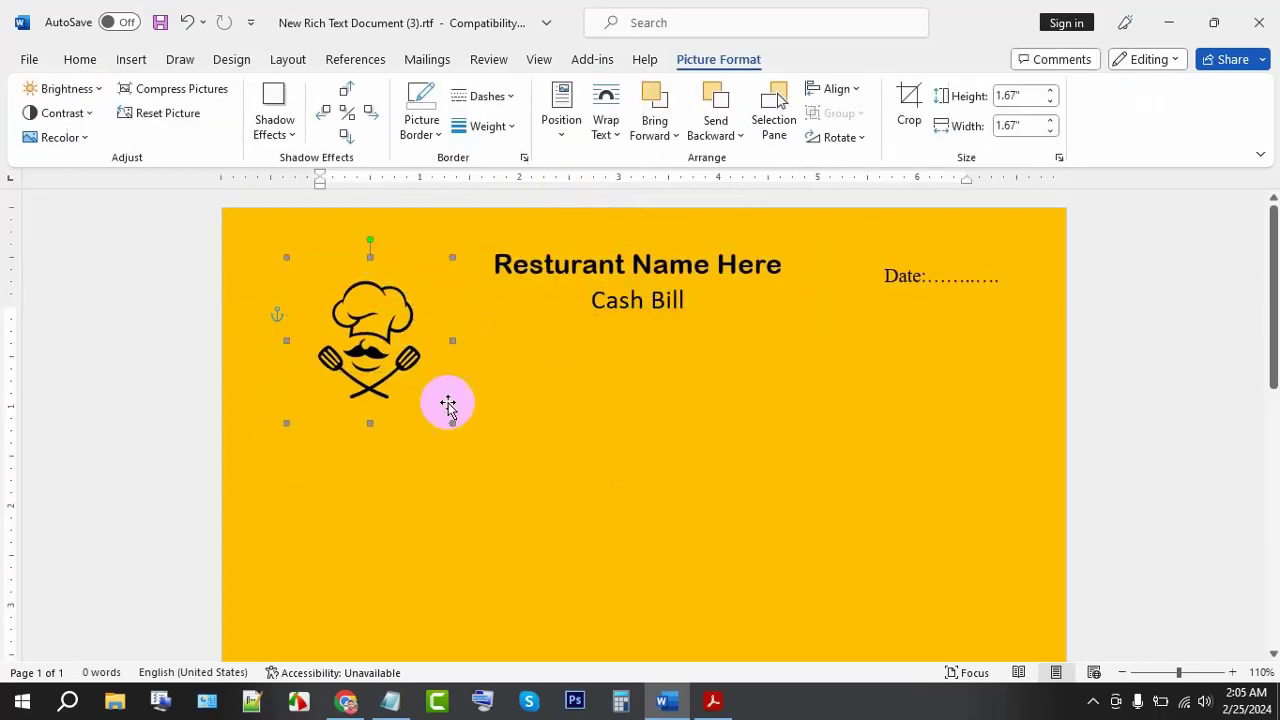
{"action": "mouse_move", "coordinate": [449, 420]}
{"action": "left_mouse_down"}
{"action": "mouse_move", "coordinate": [423, 377]}
{"action": "mouse_move", "coordinate": [417, 388]}
{"action": "left_mouse_up"}
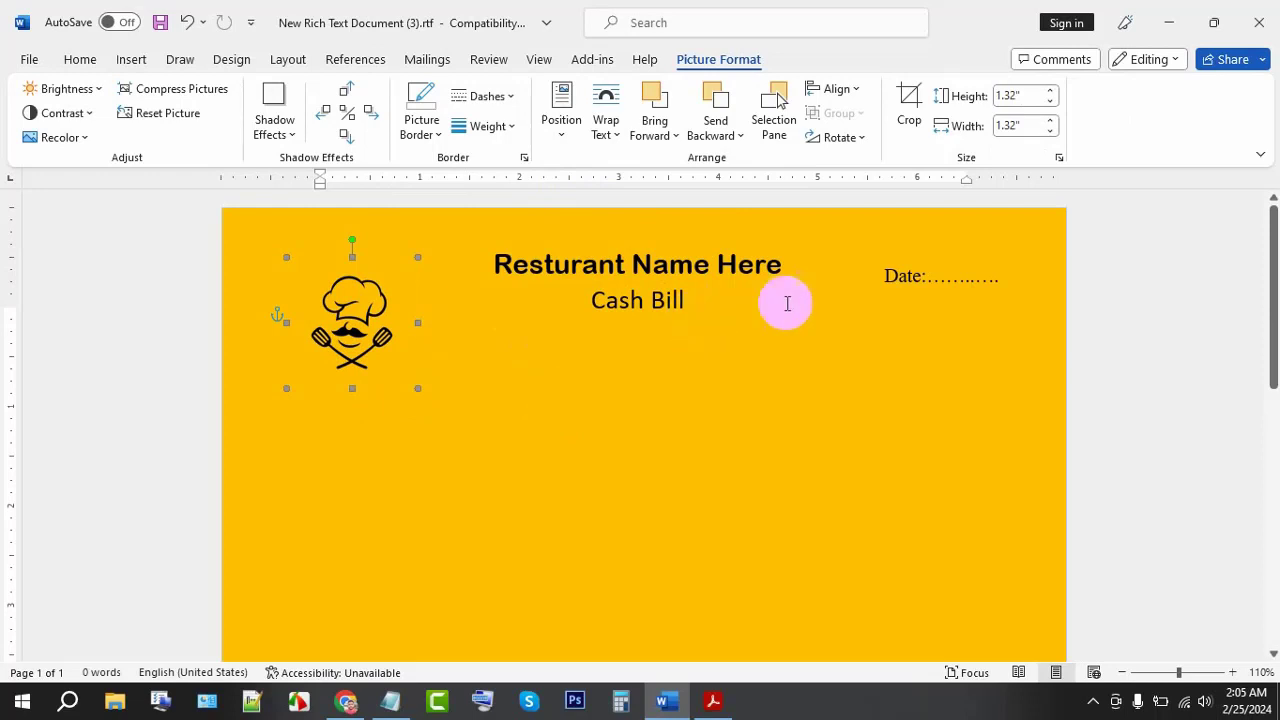
{"action": "left_click", "coordinate": [713, 701]}
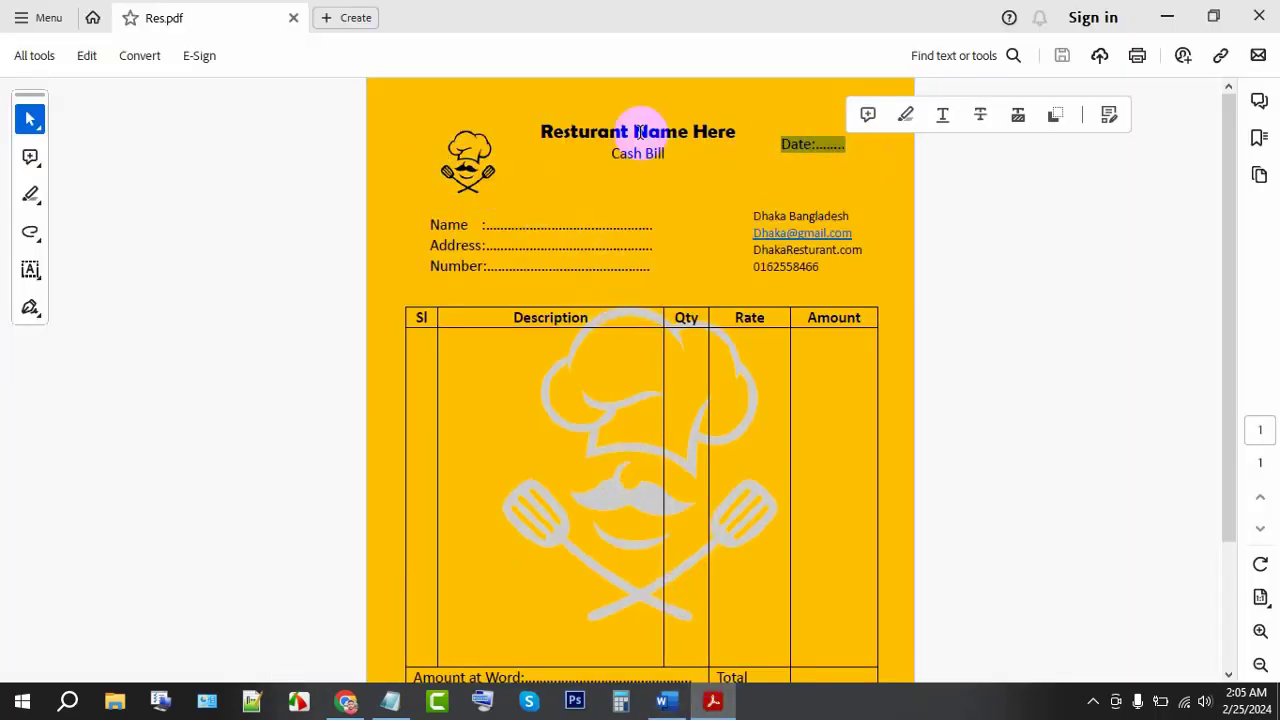
{"action": "left_click", "coordinate": [1066, 200]}
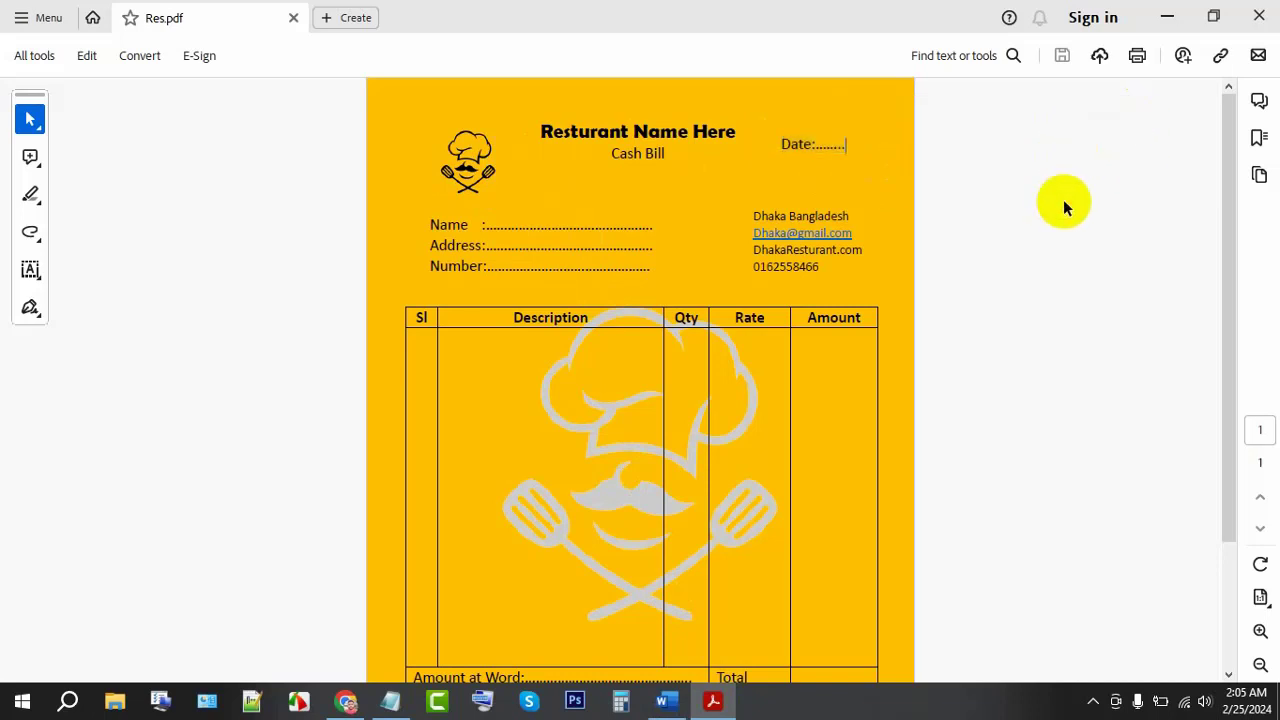
{"action": "left_click_drag", "start_coordinate": [428, 226], "coordinate": [629, 271]}
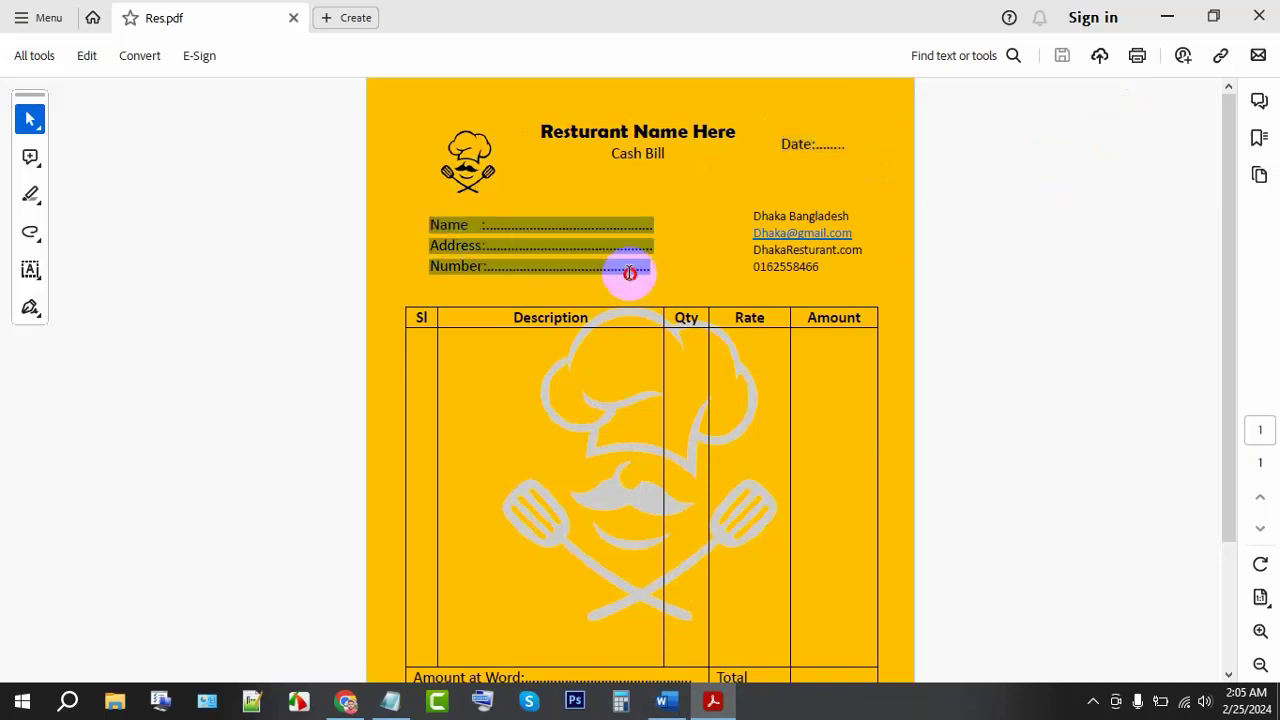
{"action": "left_click", "coordinate": [793, 215]}
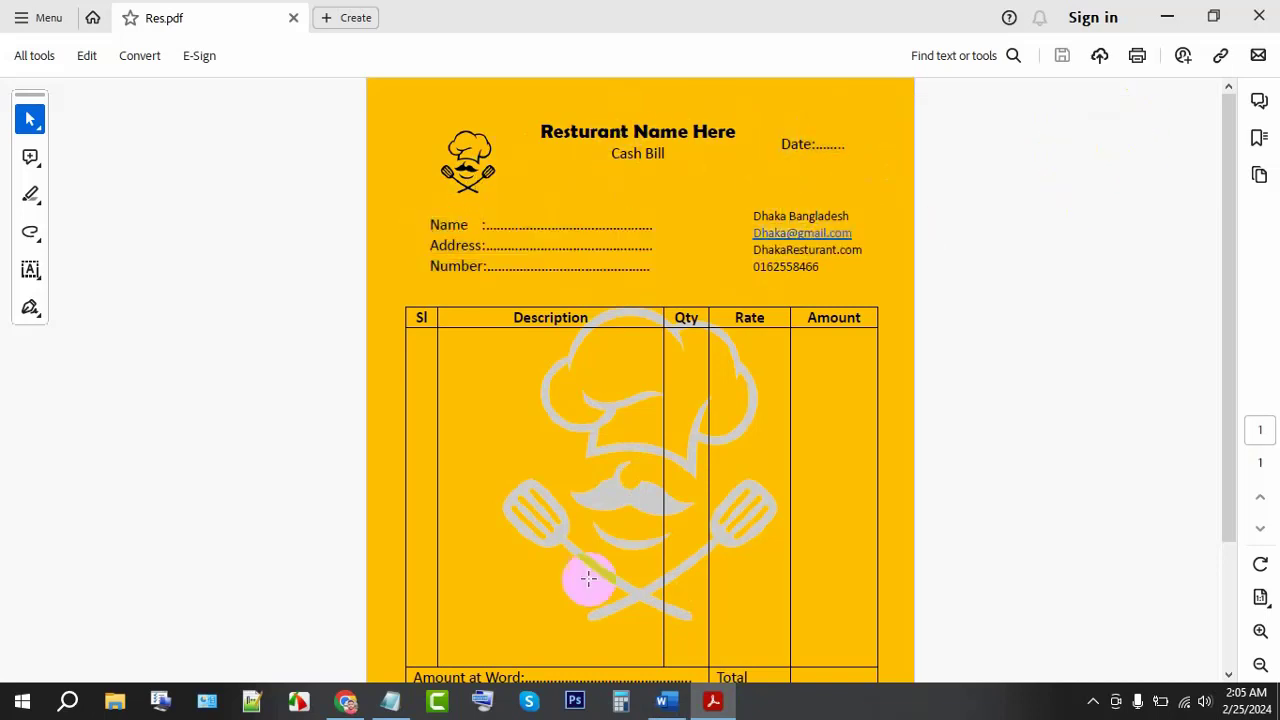
{"action": "left_click", "coordinate": [663, 700]}
- Copy the title text box to below the logo and clear its heading text
{"action": "left_click", "coordinate": [544, 264]}
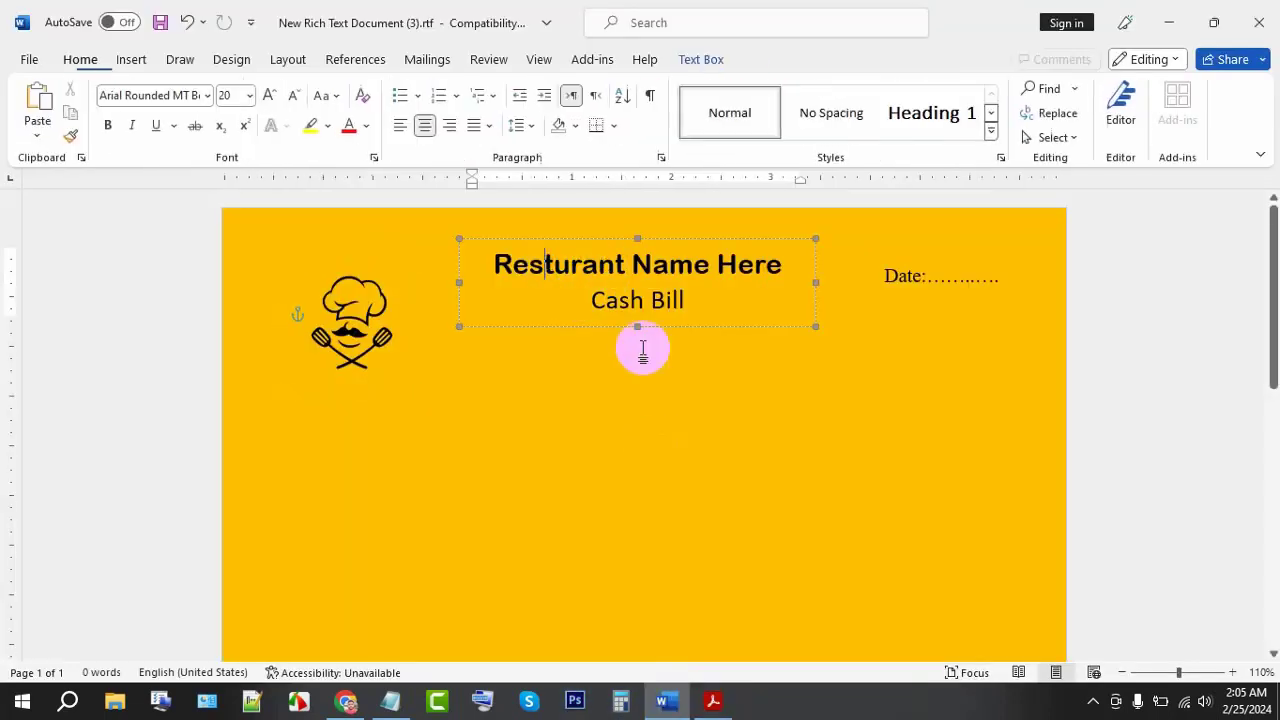
{"action": "mouse_move", "coordinate": [683, 330]}
{"action": "left_mouse_down"}
{"action": "mouse_move", "coordinate": [482, 490]}
{"action": "mouse_move", "coordinate": [480, 466]}
{"action": "mouse_move", "coordinate": [325, 430]}
{"action": "left_mouse_up"}
{"action": "key", "text": "Delete"}
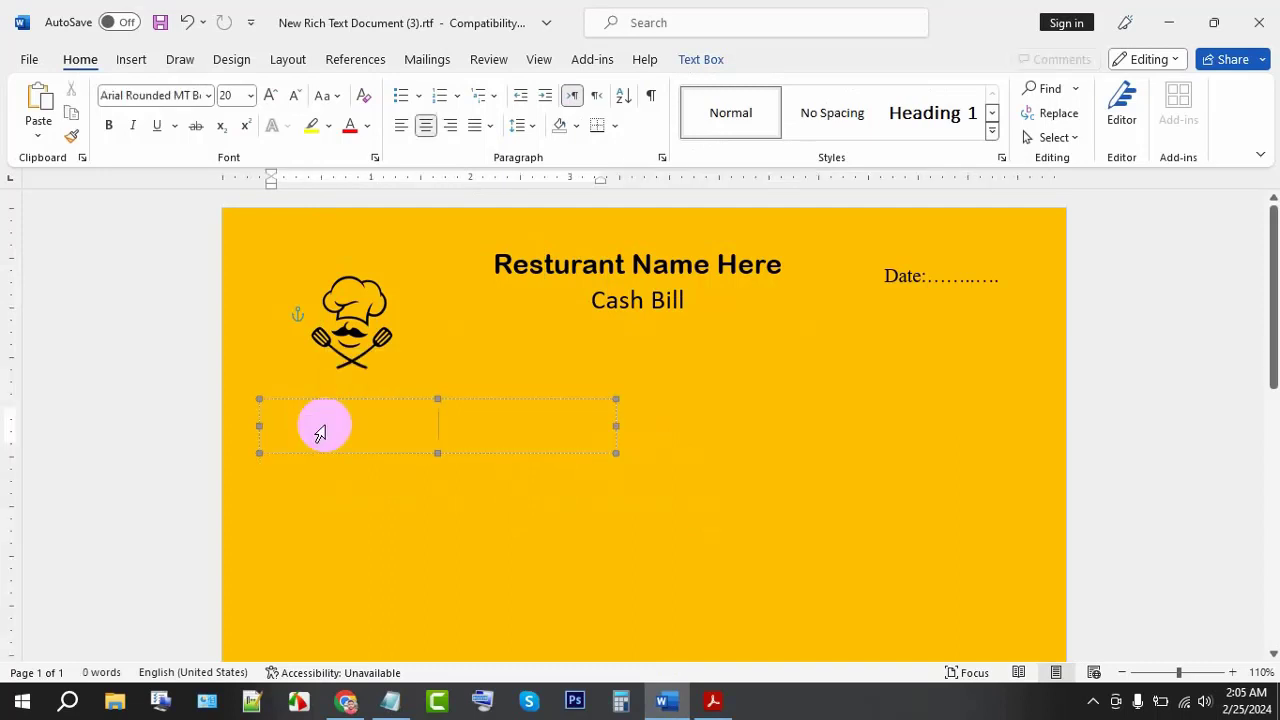
- Type Name:, Address: and Number: lines in the new box, each followed by dotted blanks
{"action": "type", "text": "Name:"}
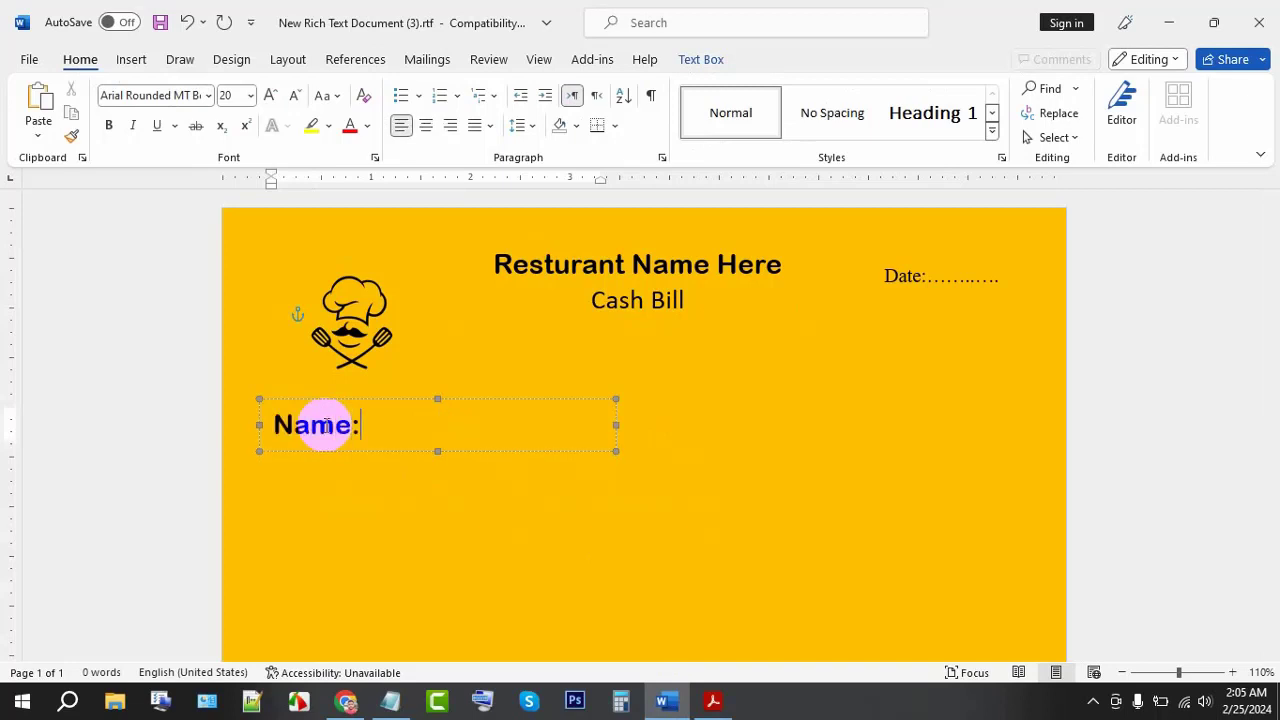
{"action": "type", "text": "............"}
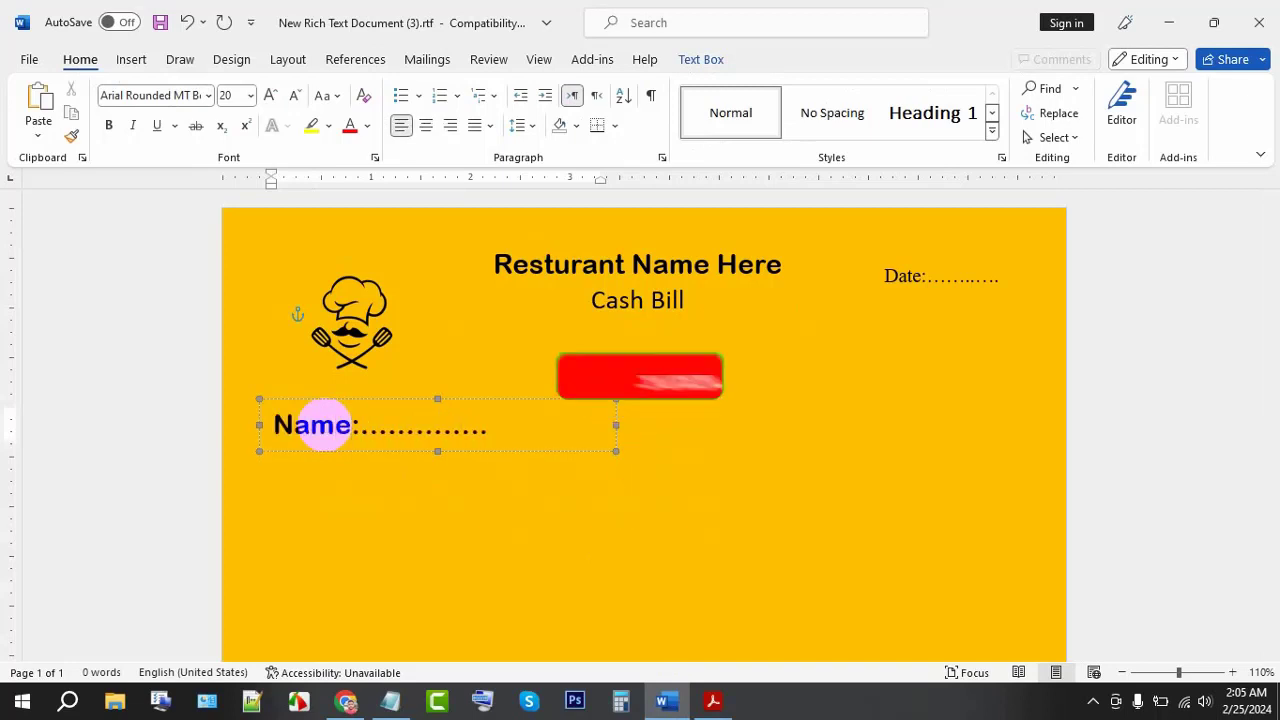
{"action": "type", "text": ".."}
{"action": "key", "text": "Return"}
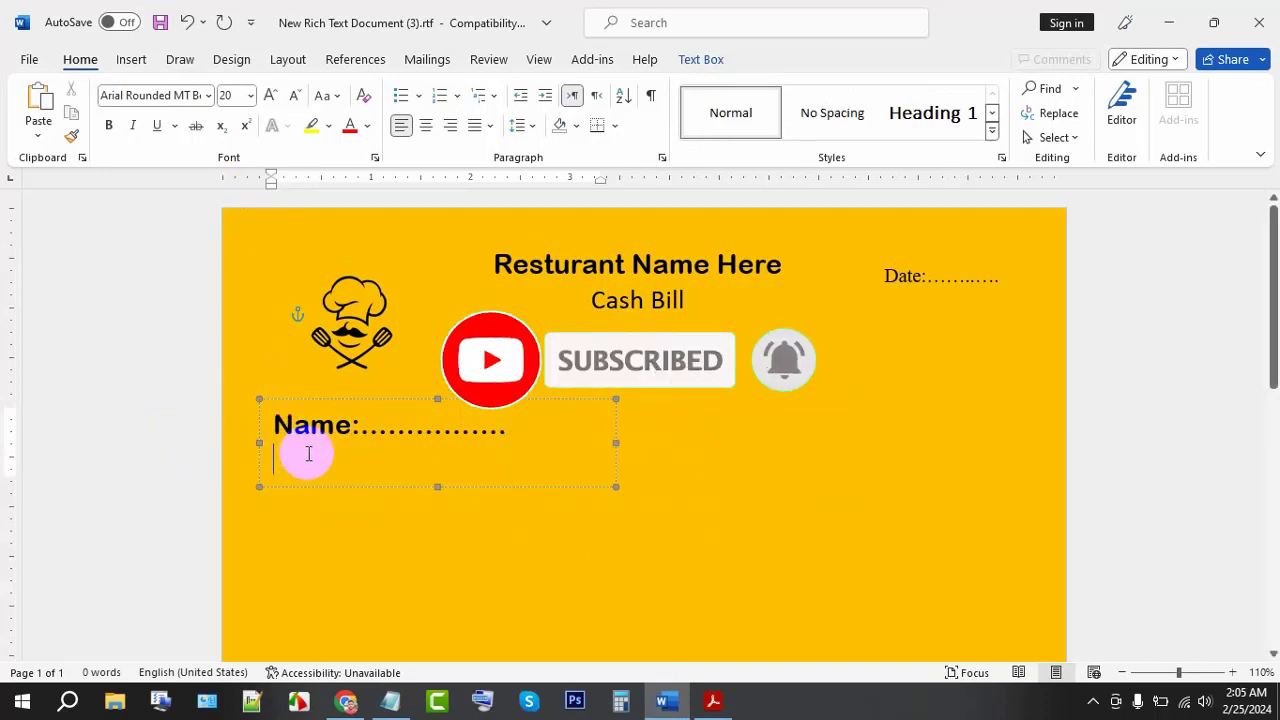
{"action": "type", "text": "Add"}
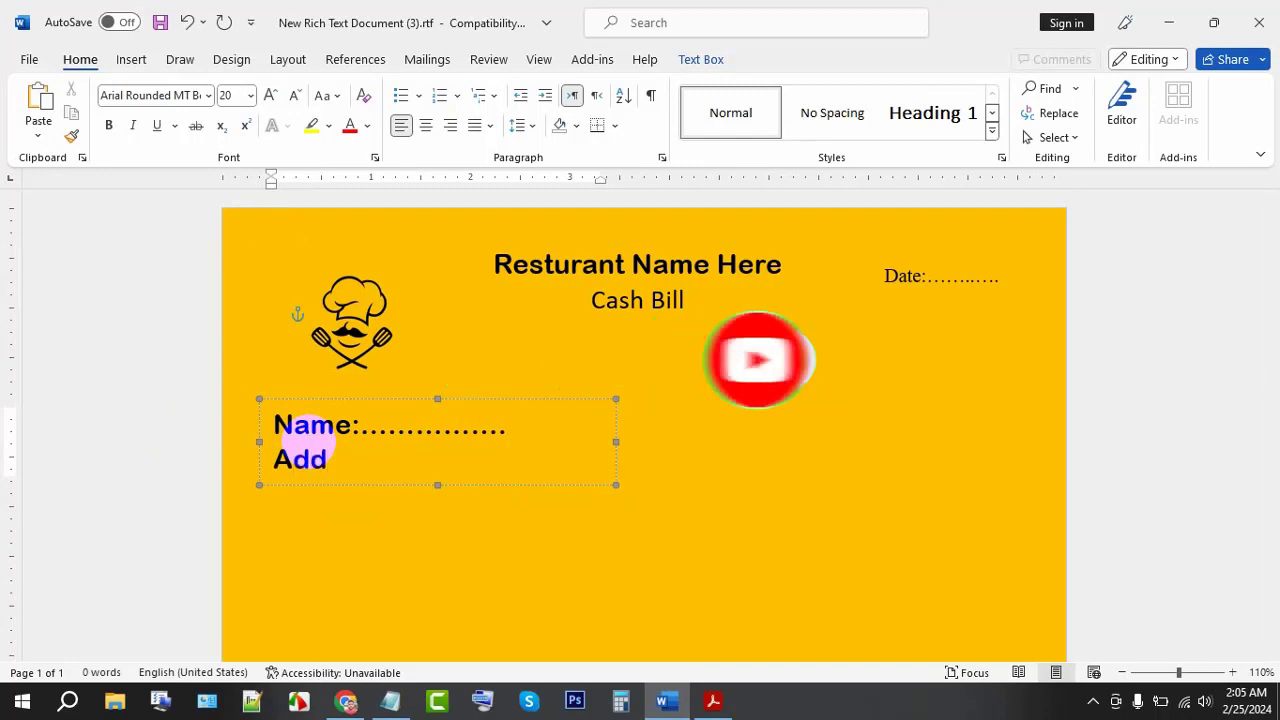
{"action": "type", "text": "ress:.............."}
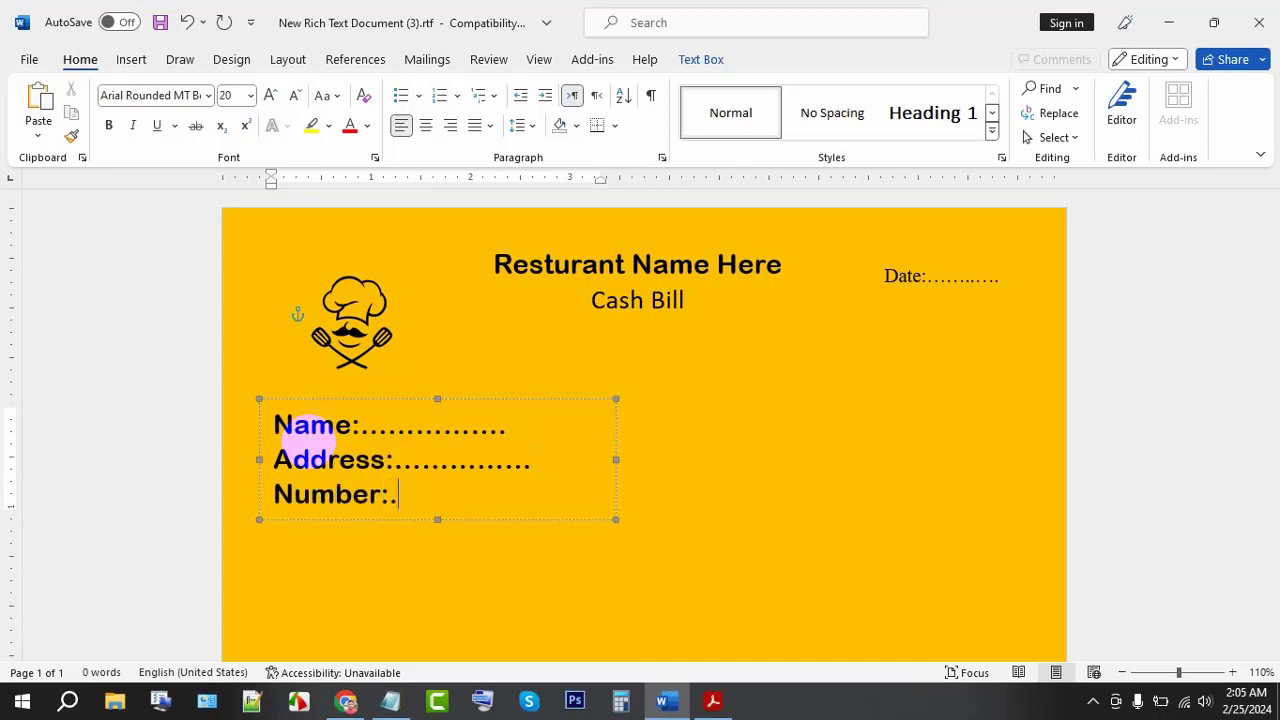
{"action": "type", "text": "............."}
{"action": "left_click", "coordinate": [371, 459]}
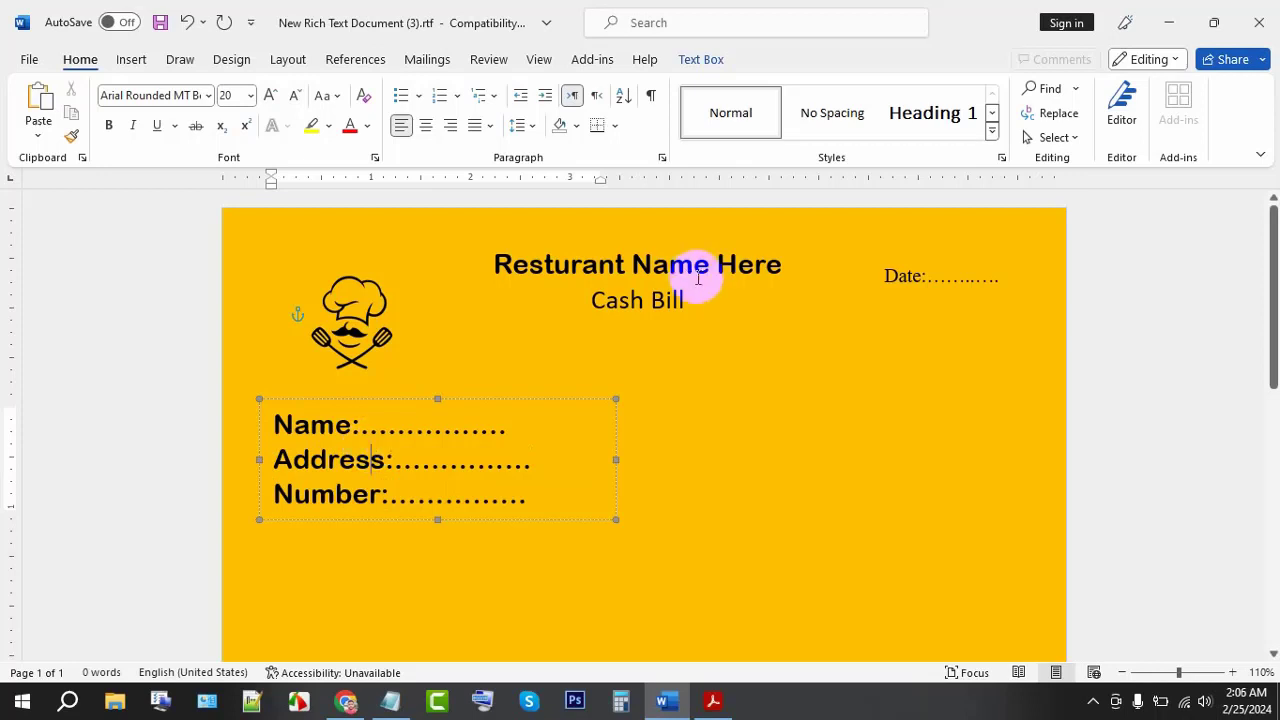
{"action": "left_click", "coordinate": [684, 272]}
{"action": "left_click", "coordinate": [523, 497]}
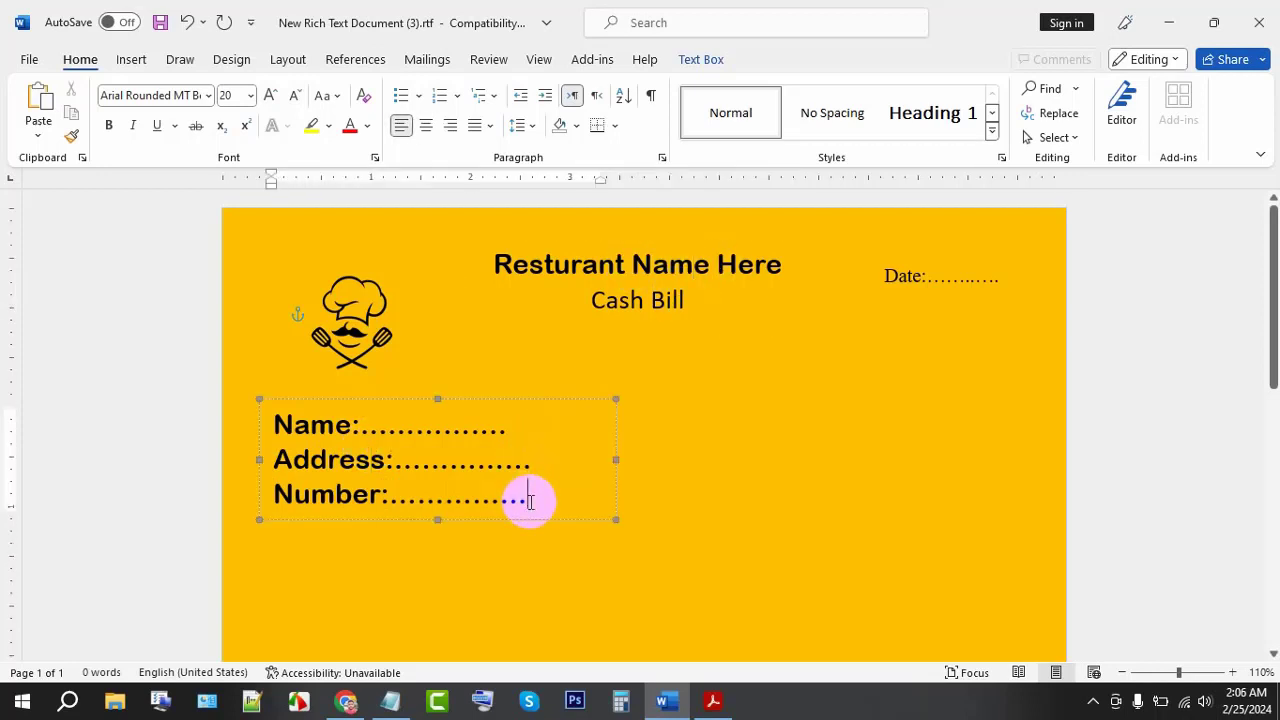
{"action": "left_click_drag", "start_coordinate": [346, 462], "coordinate": [283, 424]}
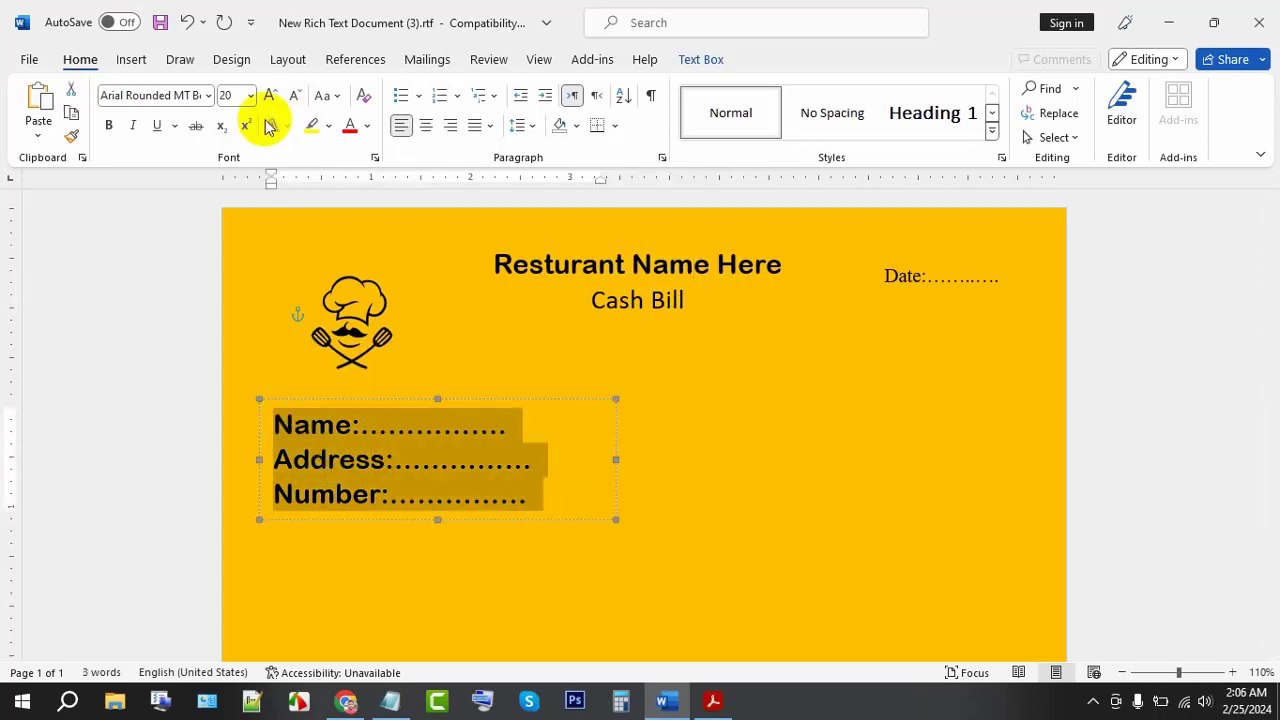
- Set the Name, Address and Number lines to Times New Roman
{"action": "left_click", "coordinate": [208, 95]}
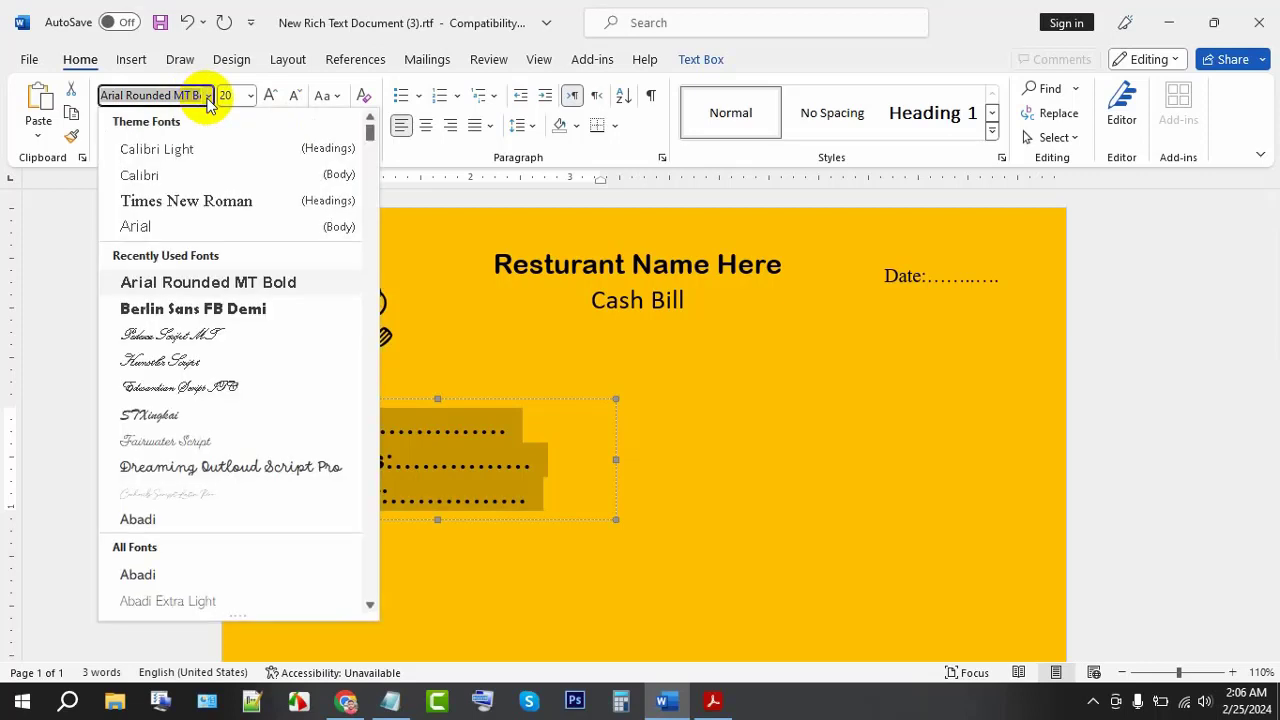
{"action": "left_click", "coordinate": [178, 201]}
{"action": "left_click", "coordinate": [503, 488]}
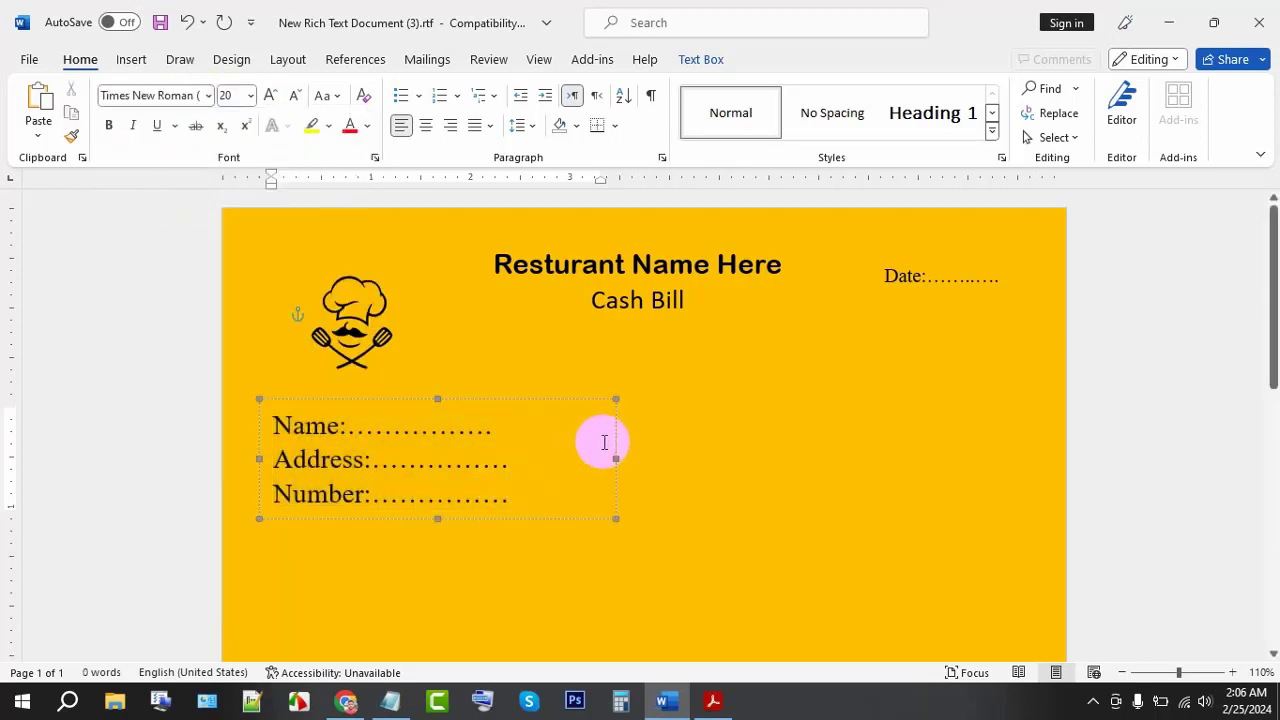
- Copy the customer-fields box to the right side and delete all its text
{"action": "left_click_drag", "start_coordinate": [563, 407], "coordinate": [1006, 397]}
{"action": "left_click", "coordinate": [849, 489]}
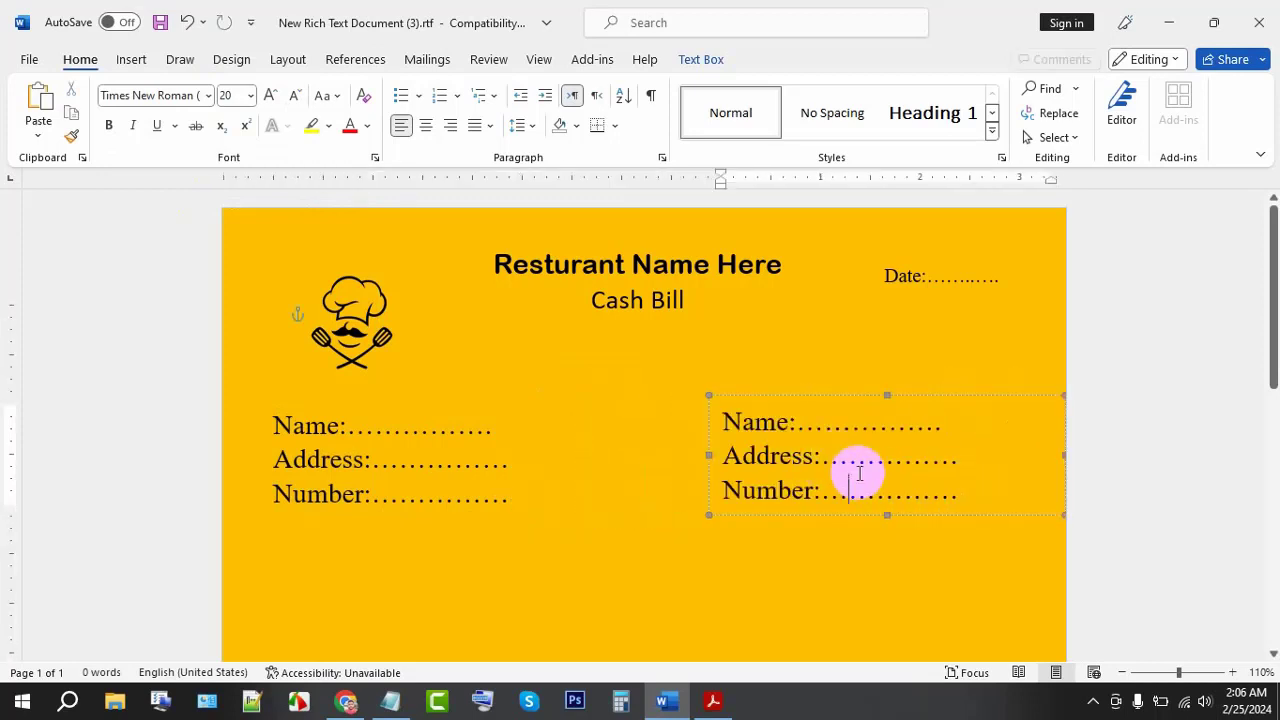
{"action": "key", "text": "ctrl+a"}
{"action": "key", "text": "Delete"}
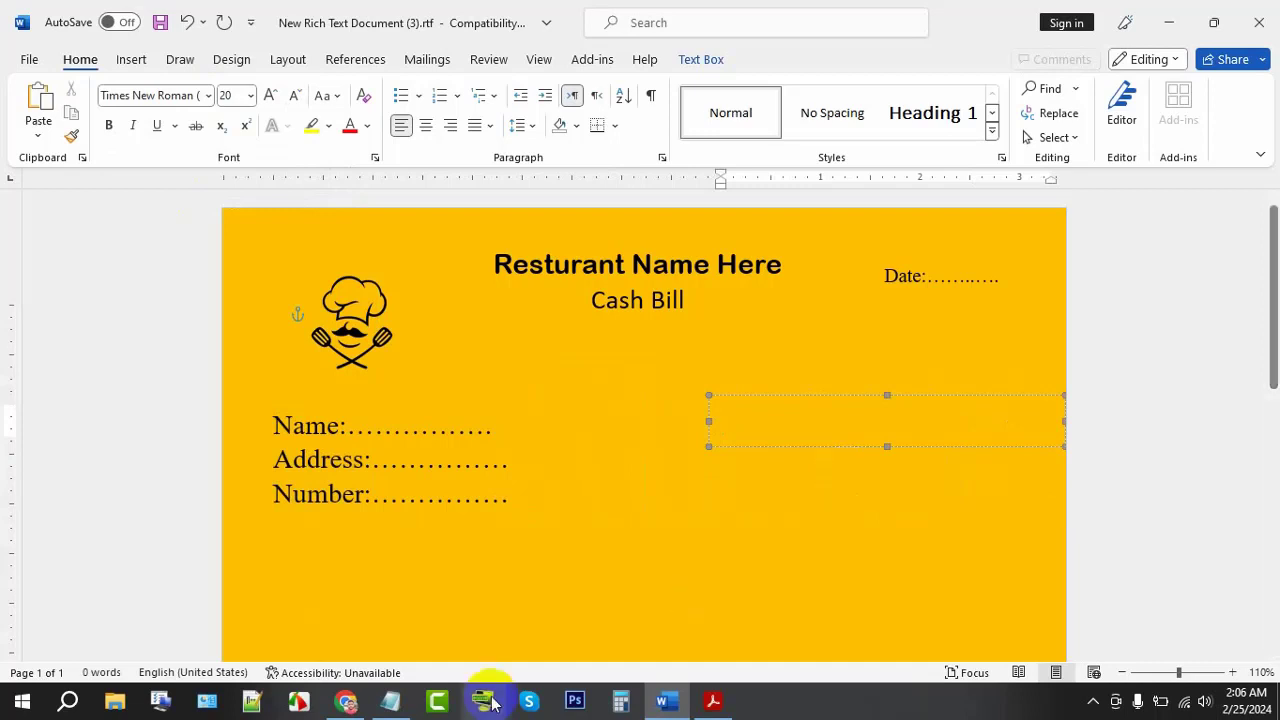
- Select the four contact lines in the Notepad bill notes
{"action": "left_click", "coordinate": [392, 697]}
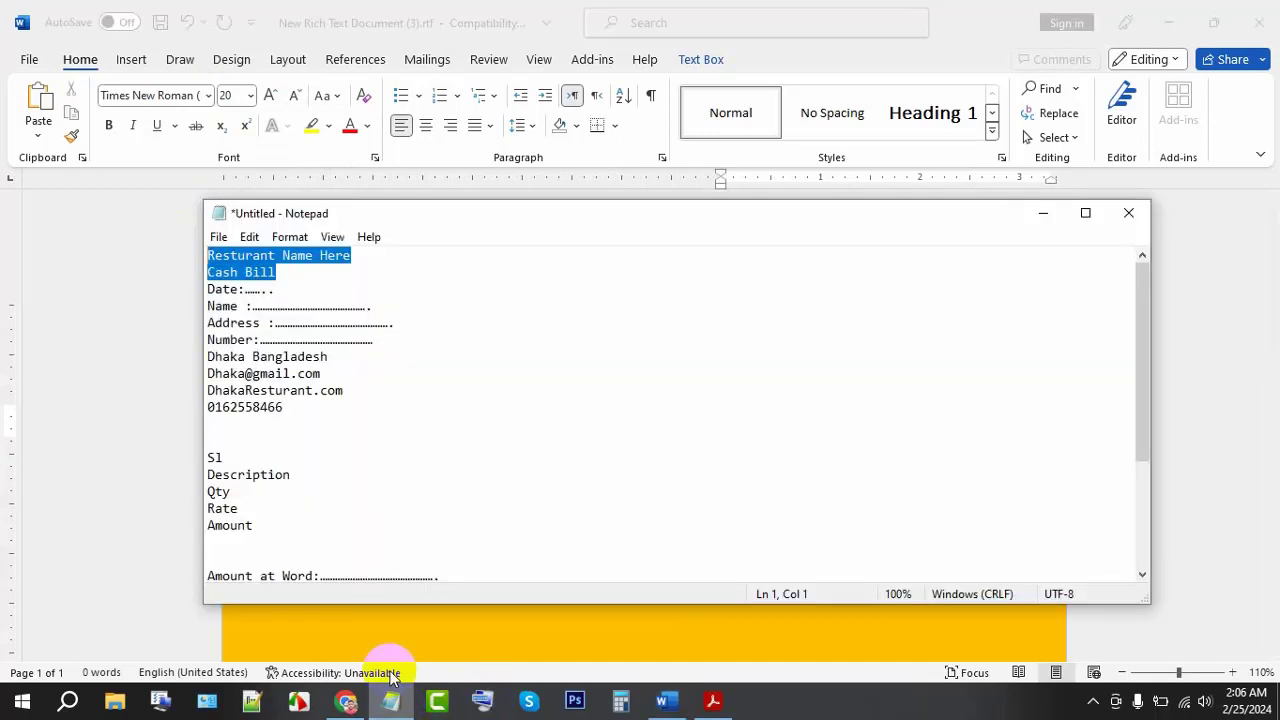
{"action": "left_click", "coordinate": [252, 323]}
{"action": "left_click_drag", "start_coordinate": [284, 408], "coordinate": [207, 357]}
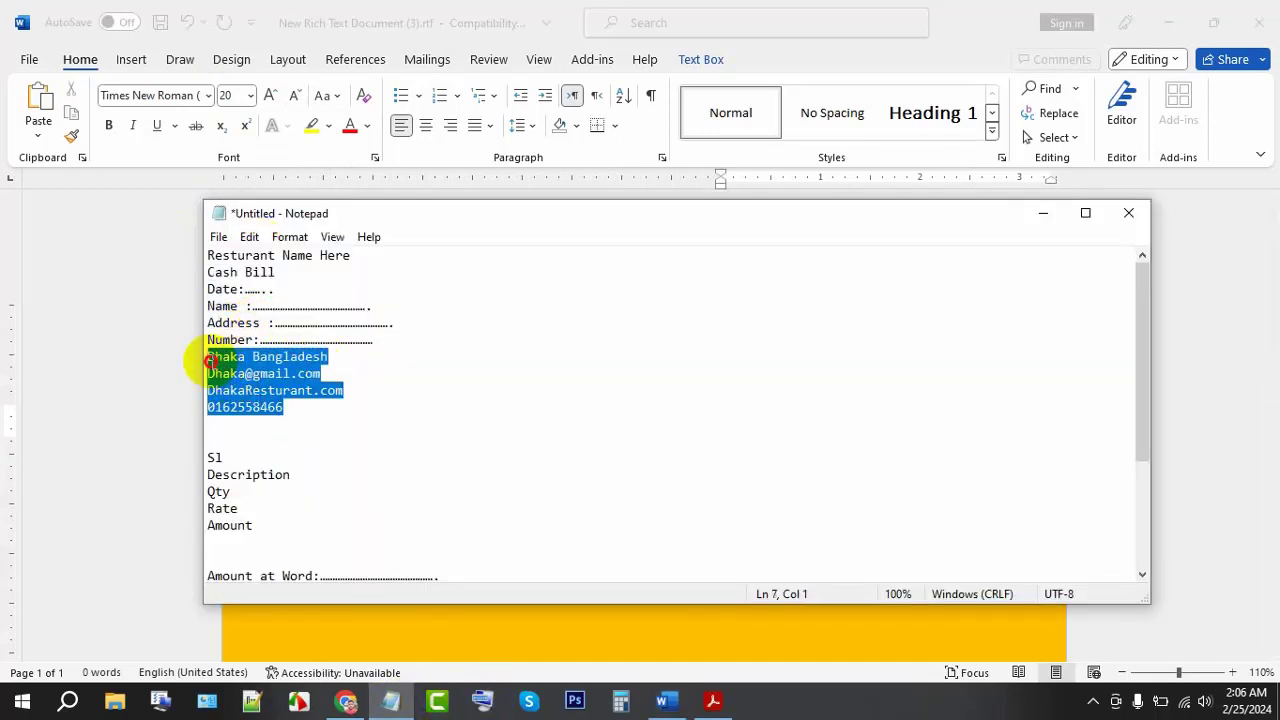
- Paste the four contact lines into the empty right-hand text box
{"action": "left_click", "coordinate": [663, 700]}
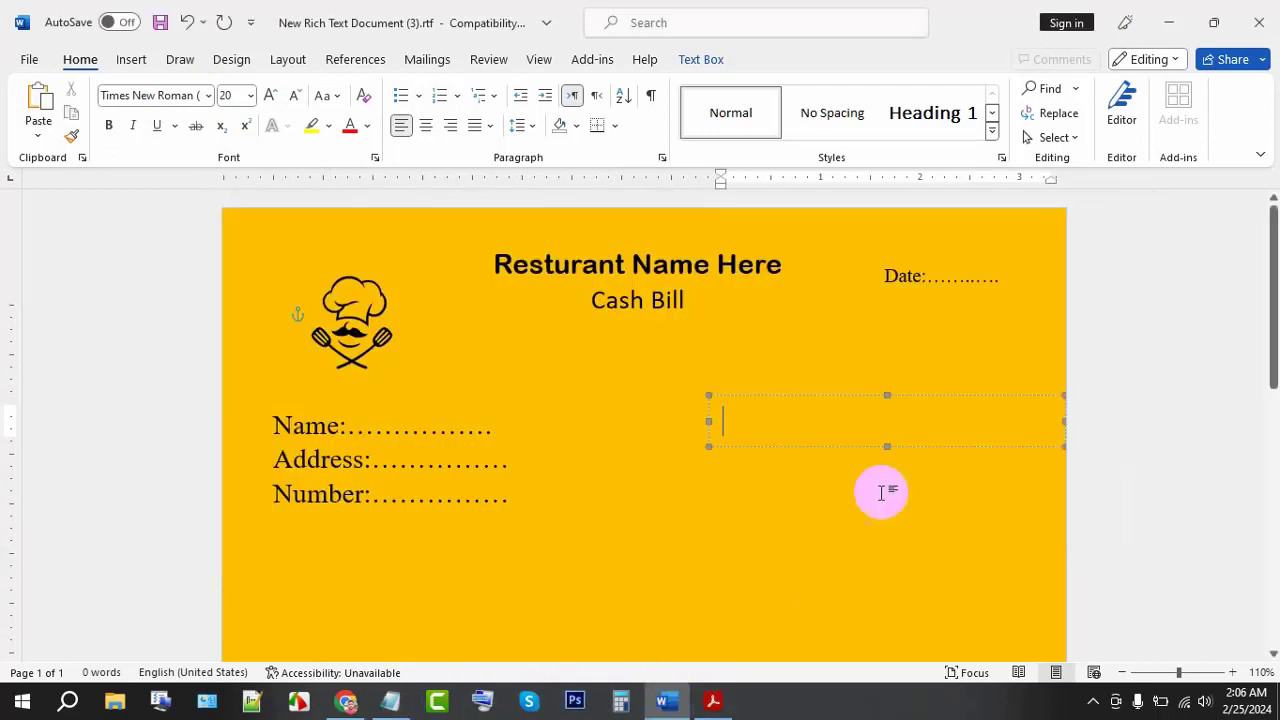
{"action": "left_click", "coordinate": [803, 419]}
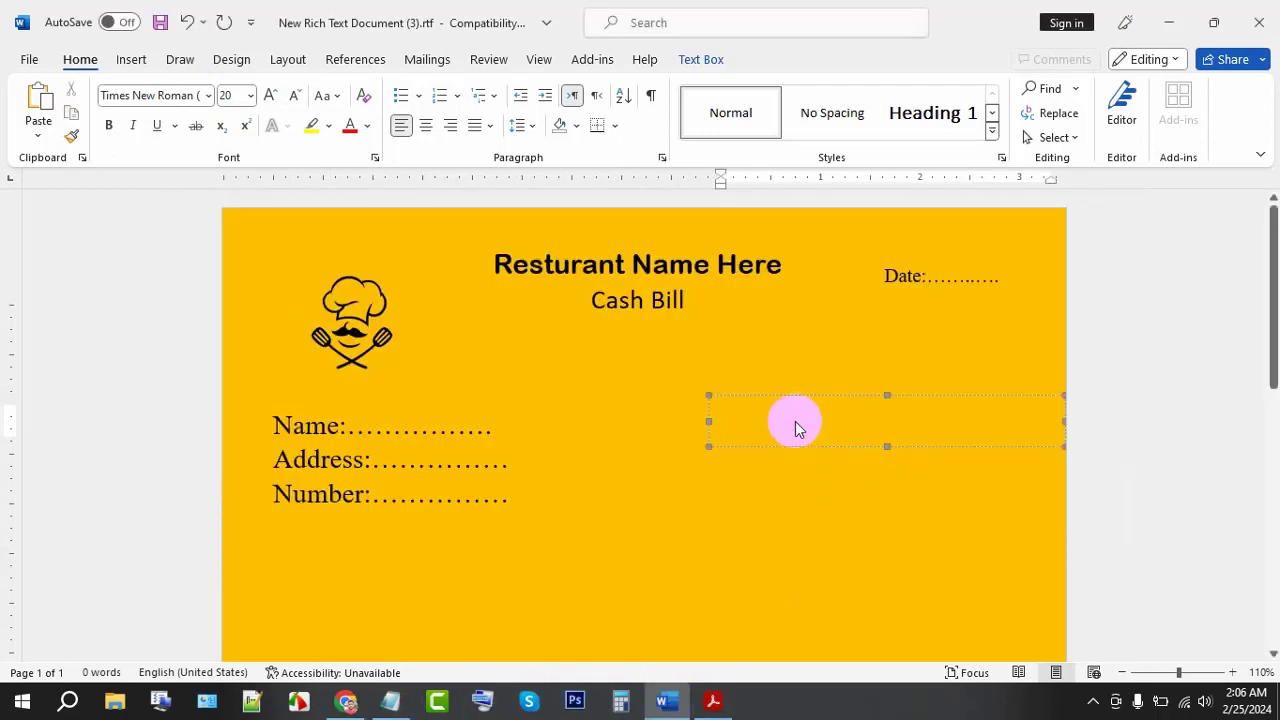
{"action": "key", "text": "ctrl+v"}
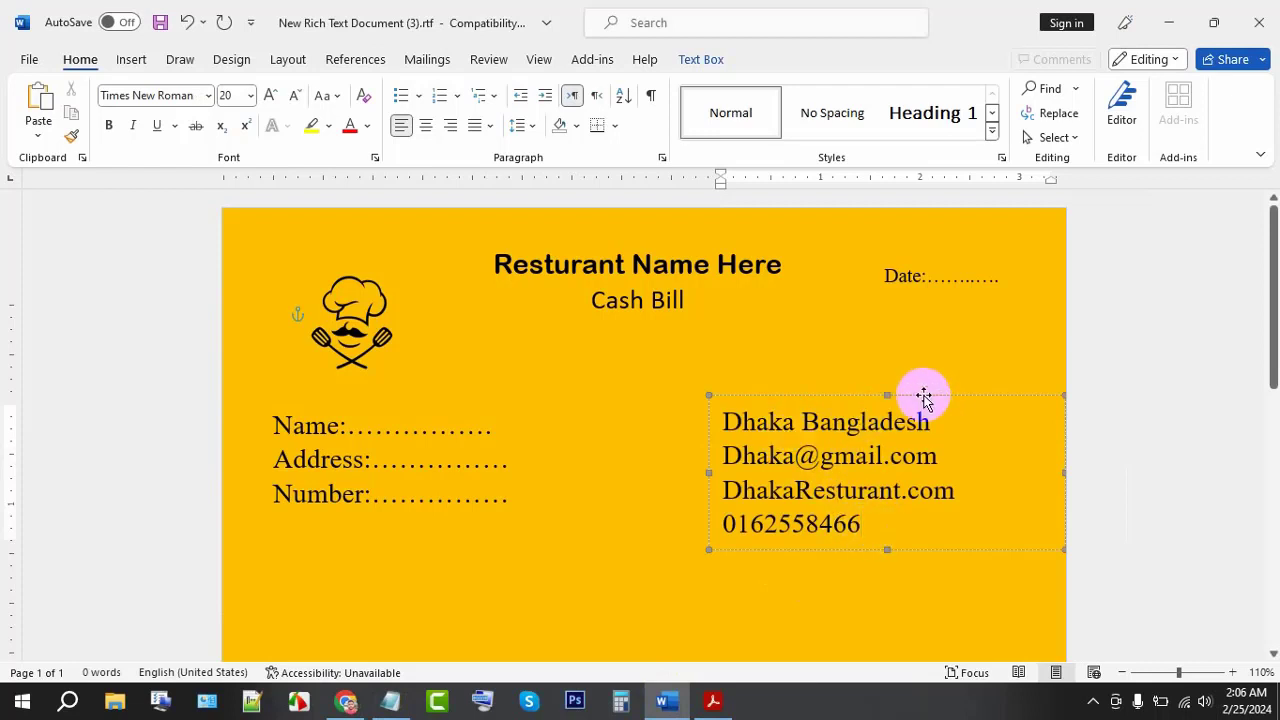
- Move the contact box up and toward the page's right margin
{"action": "left_click_drag", "start_coordinate": [924, 394], "coordinate": [1023, 380]}
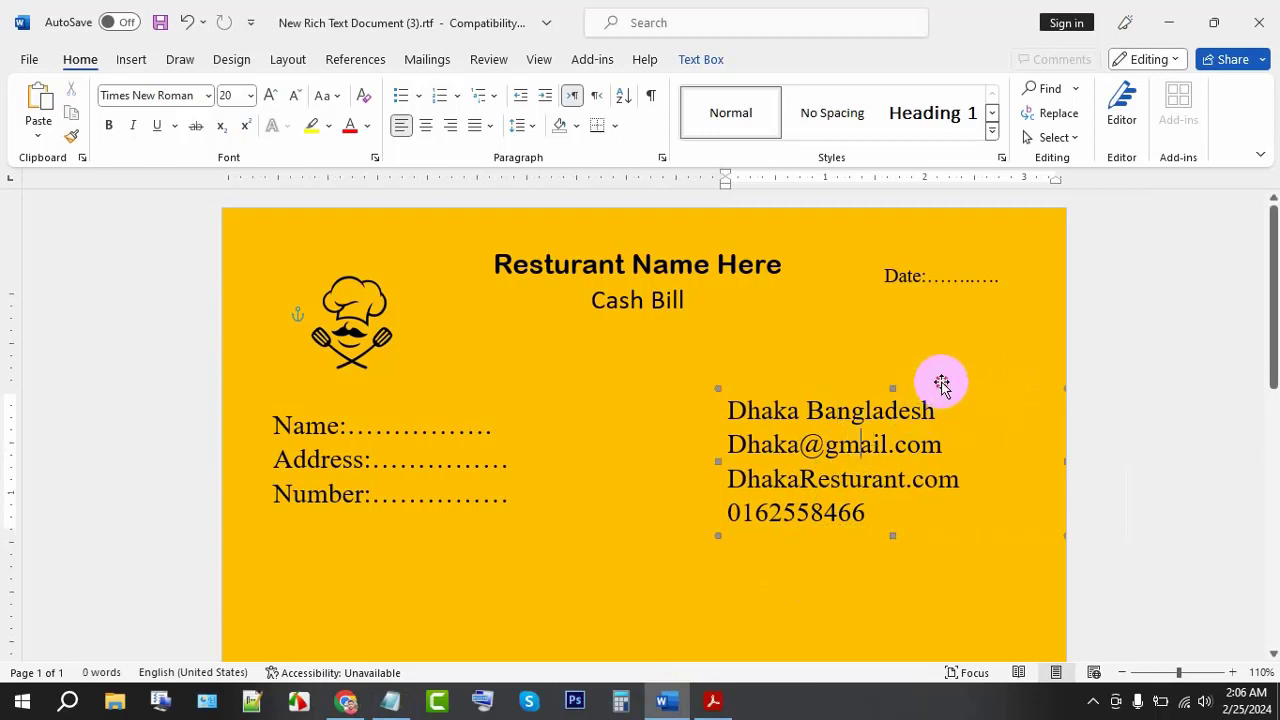
{"action": "left_click", "coordinate": [943, 447]}
{"action": "left_click", "coordinate": [940, 410]}
{"action": "left_click", "coordinate": [793, 378]}
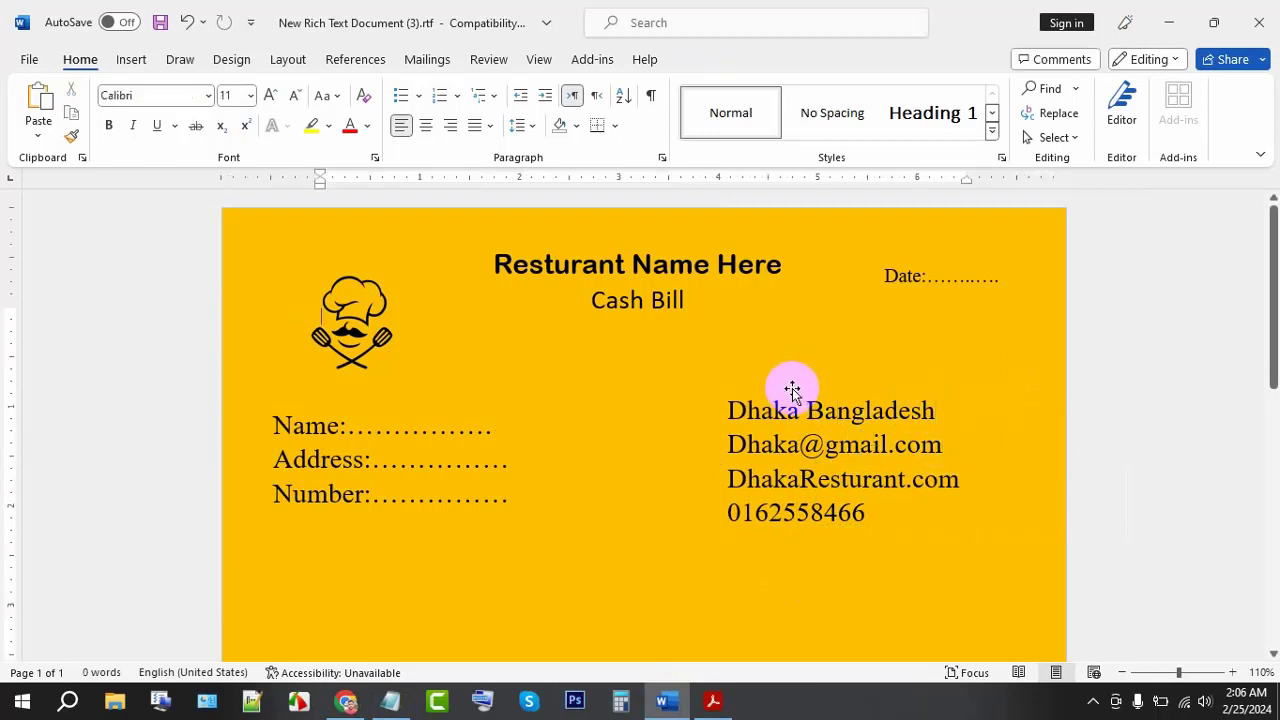
{"action": "left_click", "coordinate": [792, 390]}
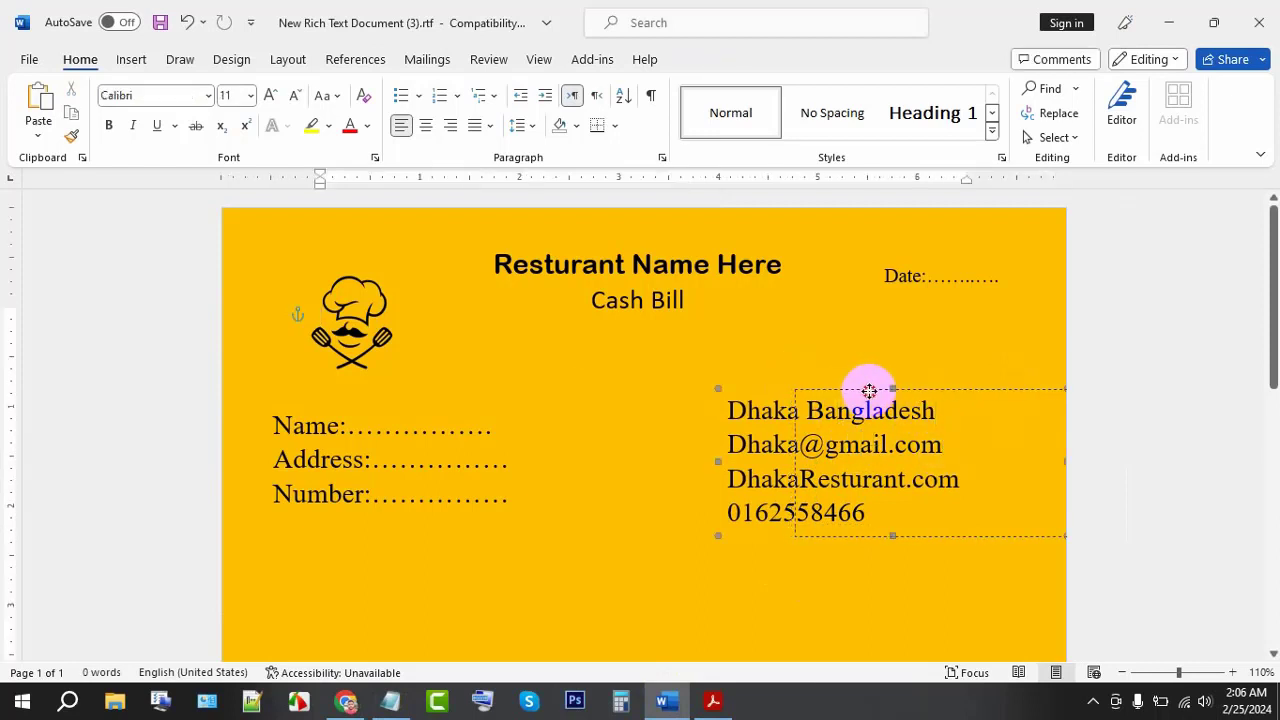
{"action": "left_click", "coordinate": [872, 446]}
{"action": "left_click_drag", "start_coordinate": [717, 460], "coordinate": [810, 460]}
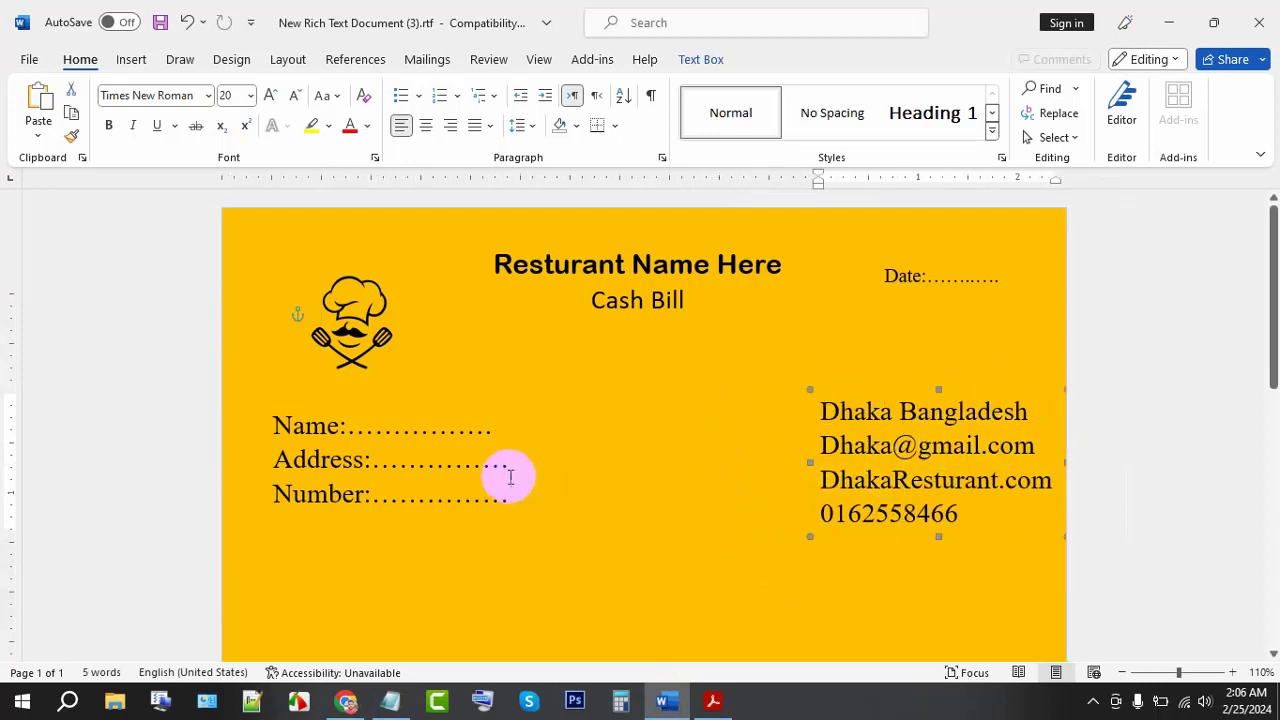
{"action": "left_click", "coordinate": [455, 459]}
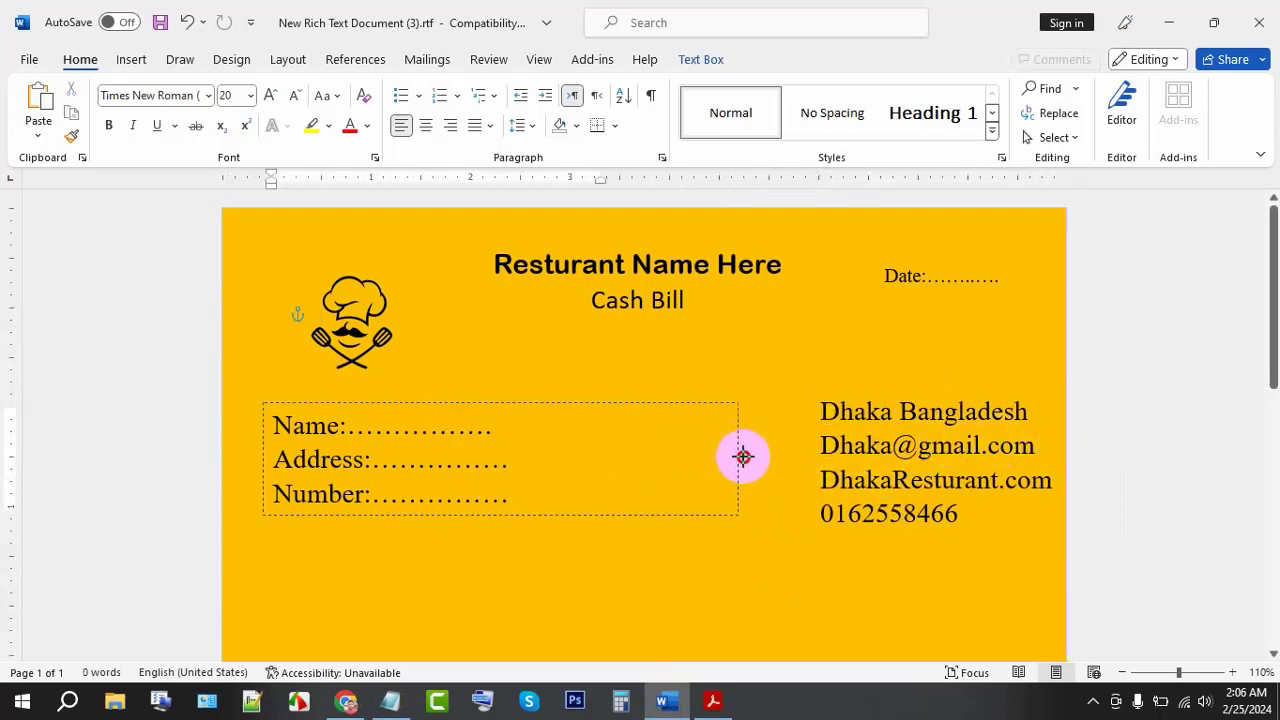
- Widen the customer-fields box and insert tabs before the Name, Address and Number colons
{"action": "left_click_drag", "start_coordinate": [617, 457], "coordinate": [779, 457]}
{"action": "left_click", "coordinate": [490, 436]}
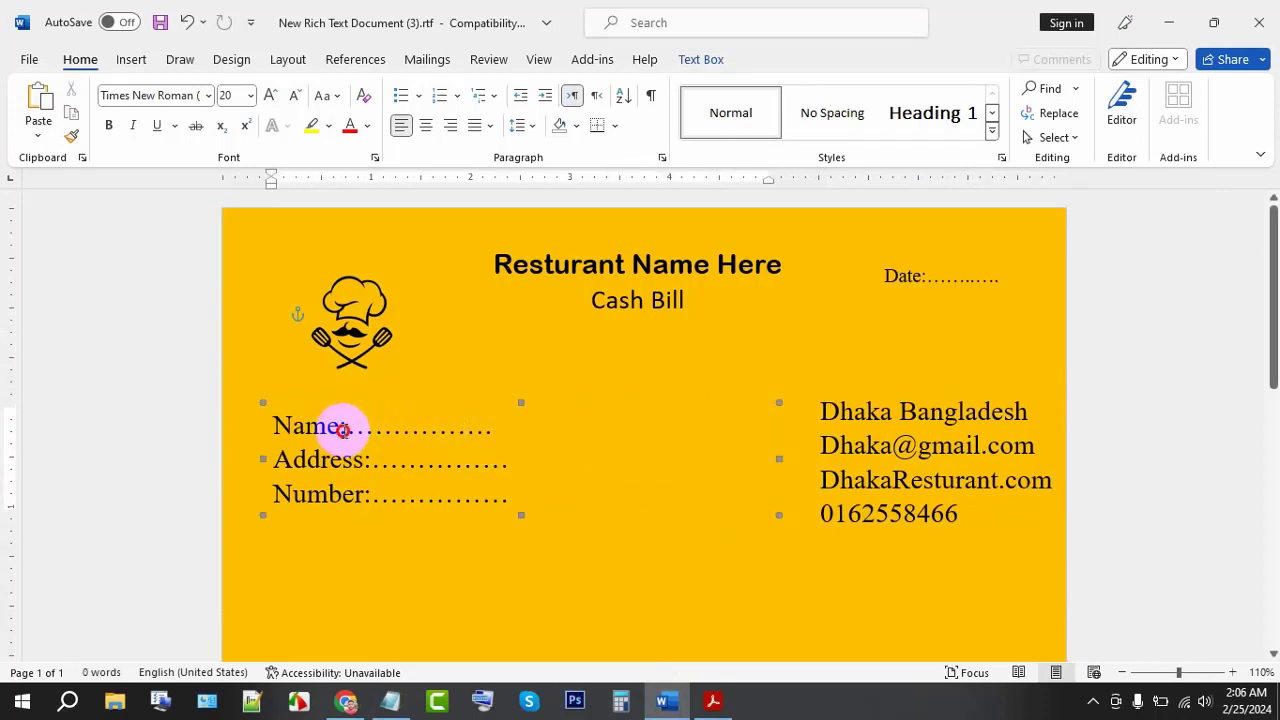
{"action": "left_click", "coordinate": [342, 427]}
{"action": "left_click_drag", "start_coordinate": [360, 459], "coordinate": [332, 451]}
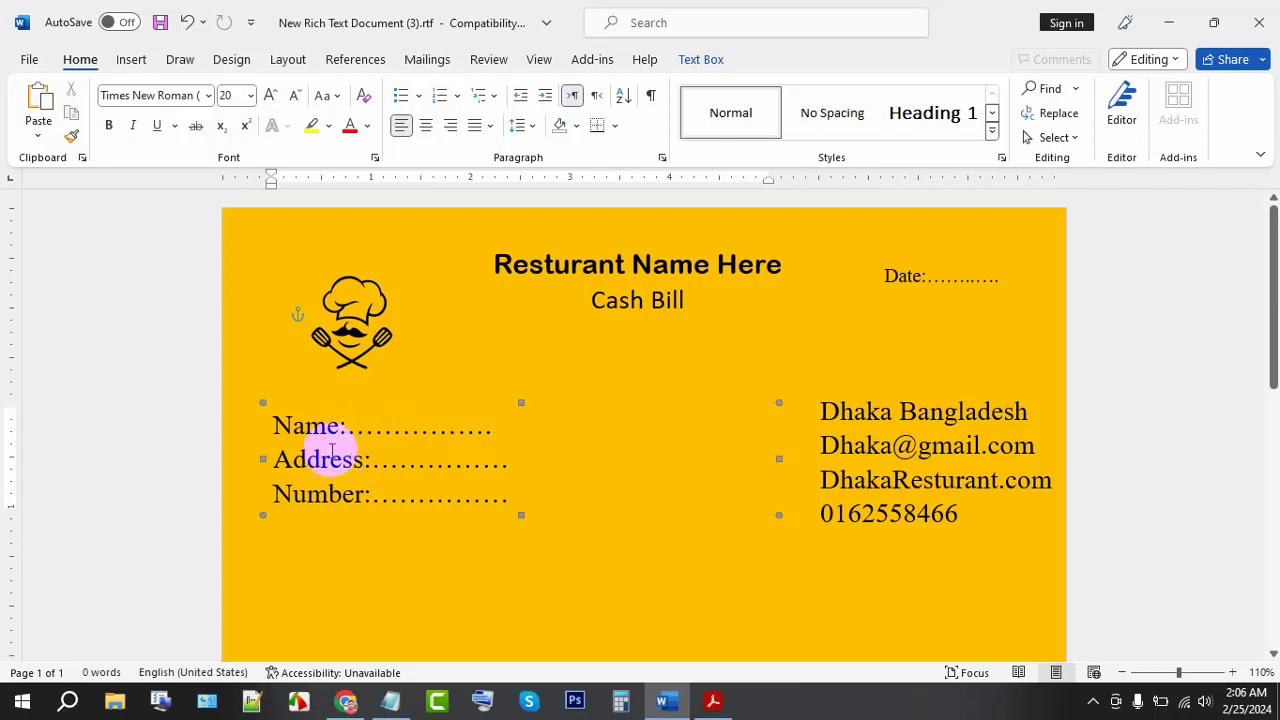
{"action": "key", "text": "Tab"}
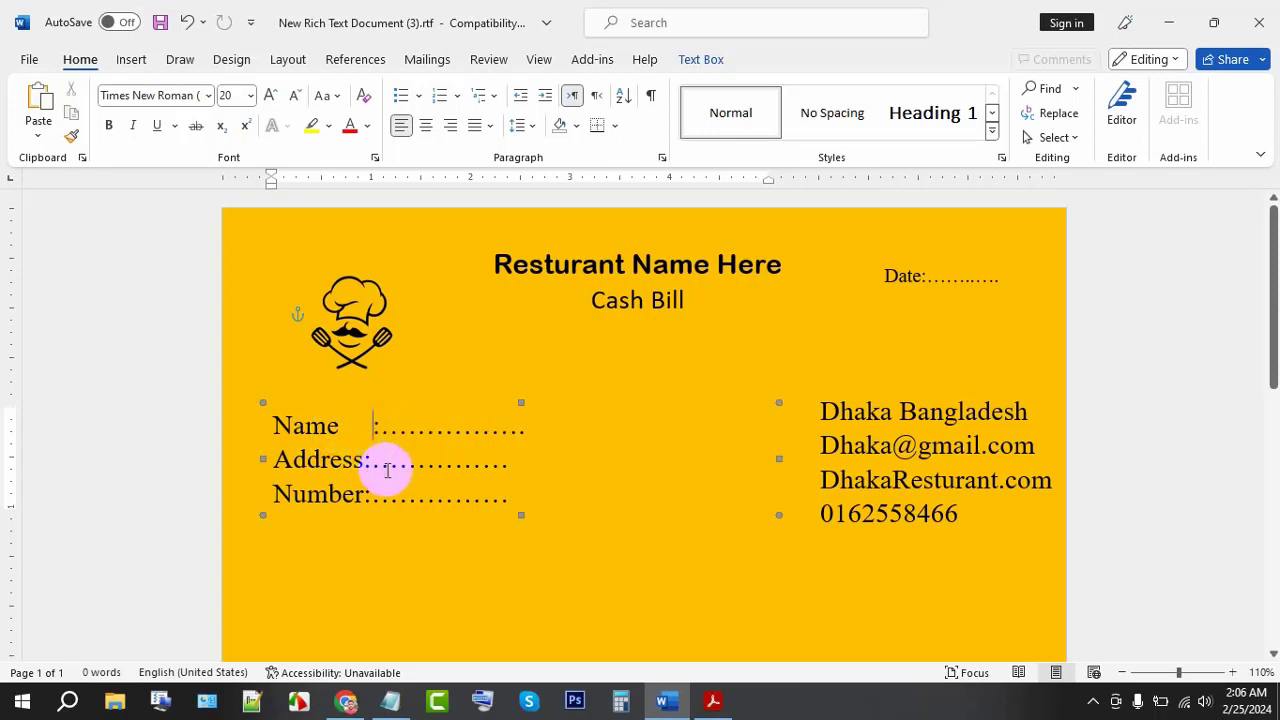
{"action": "left_click", "coordinate": [361, 458]}
{"action": "key", "text": "Tab"}
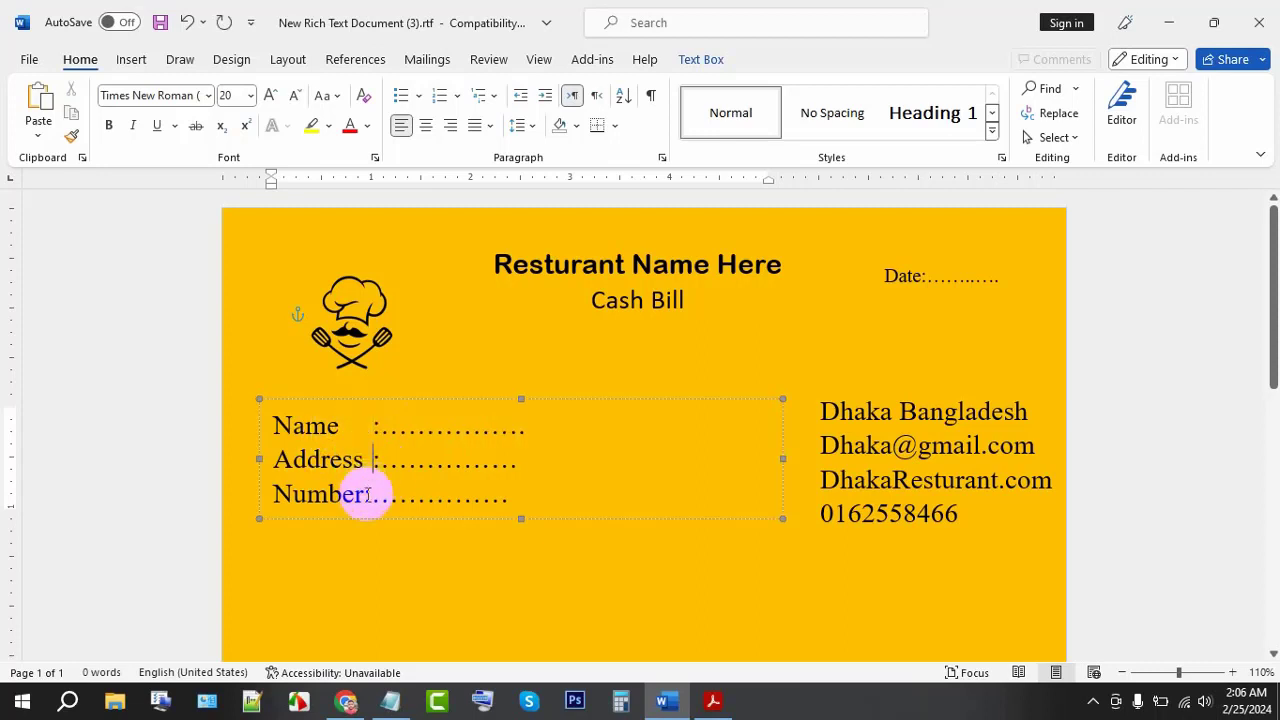
{"action": "key", "text": "Tab"}
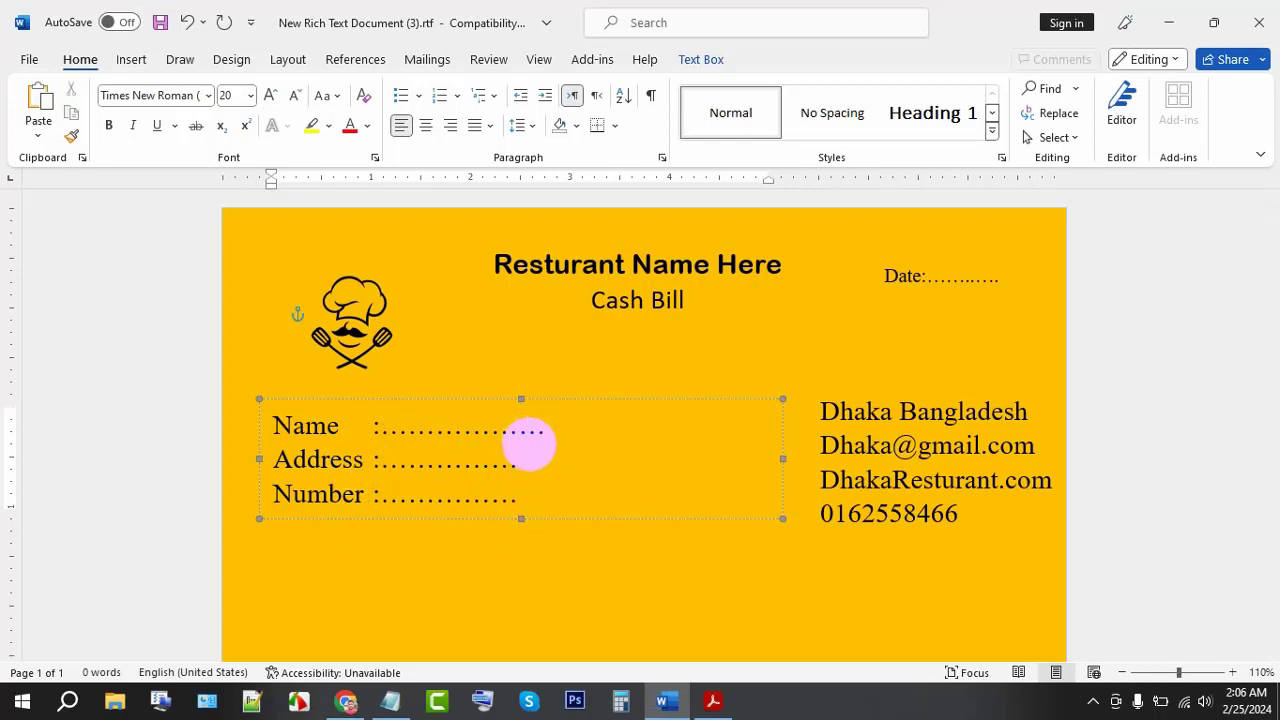
- Extend the dotted leaders so the Name, Address and Number blanks end evenly
{"action": "left_click", "coordinate": [530, 443]}
{"action": "type", "text": "...................."}
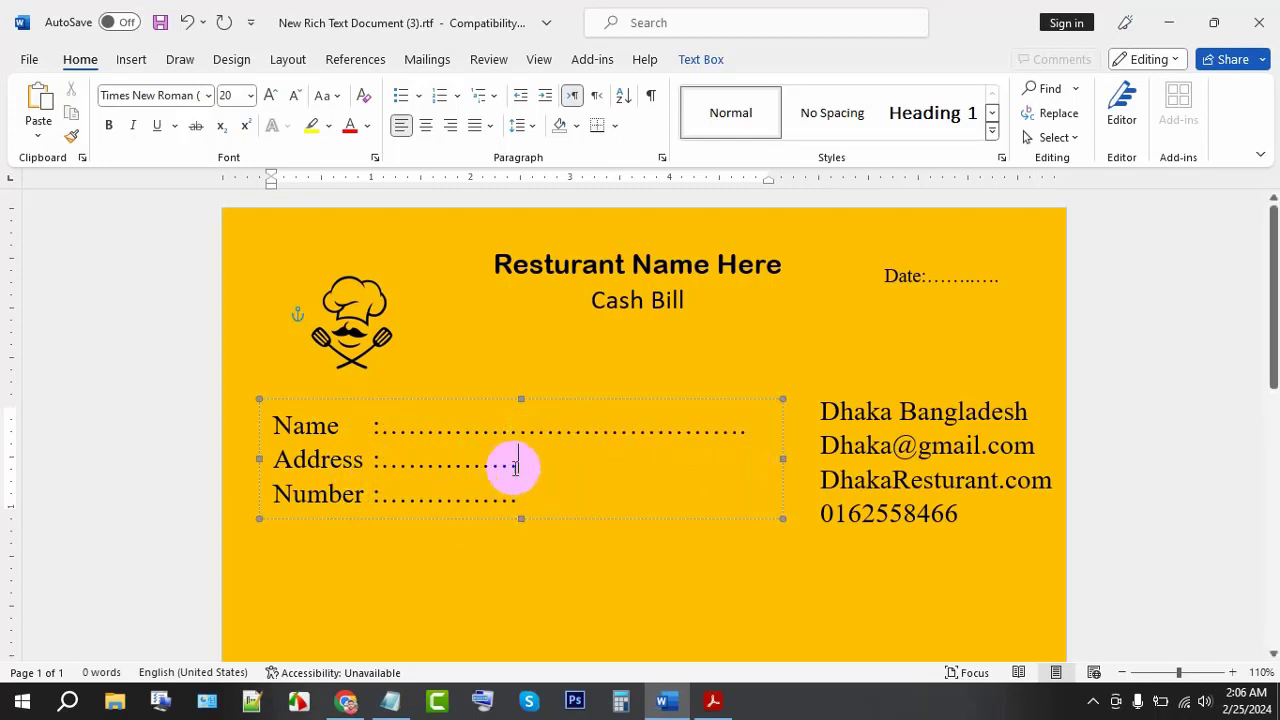
{"action": "type", "text": "......................."}
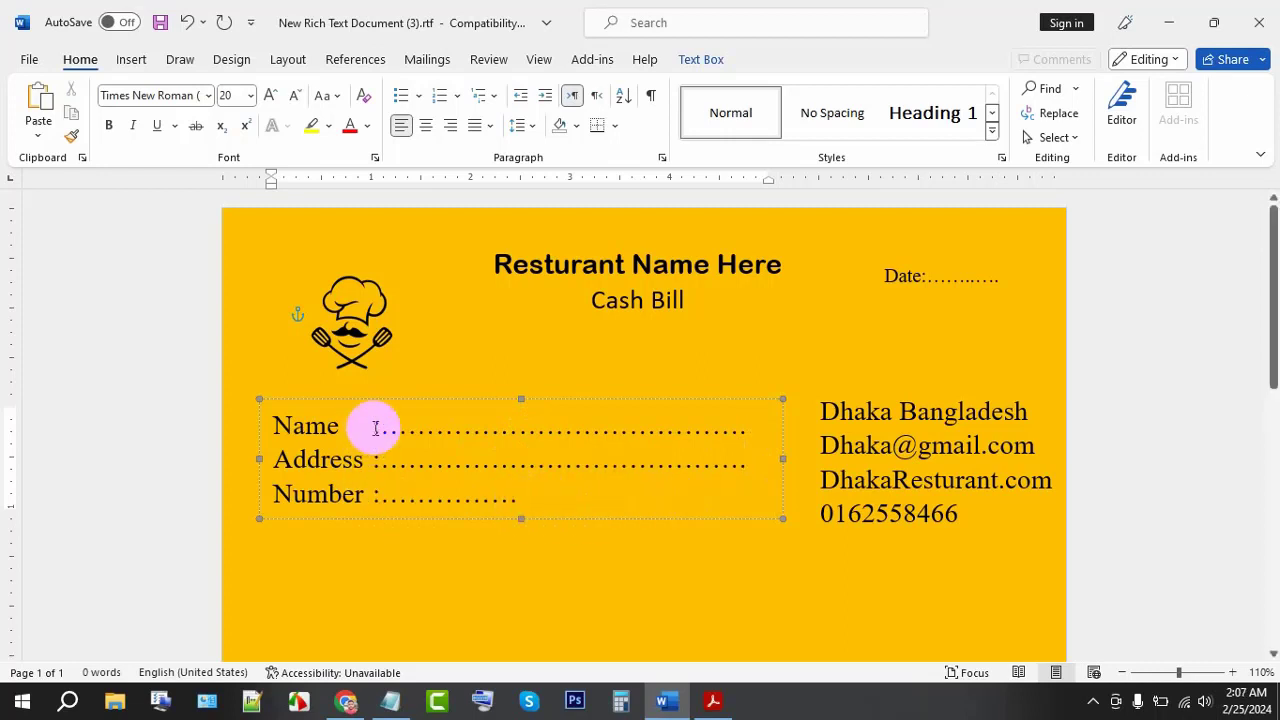
{"action": "type", "text": "........"}
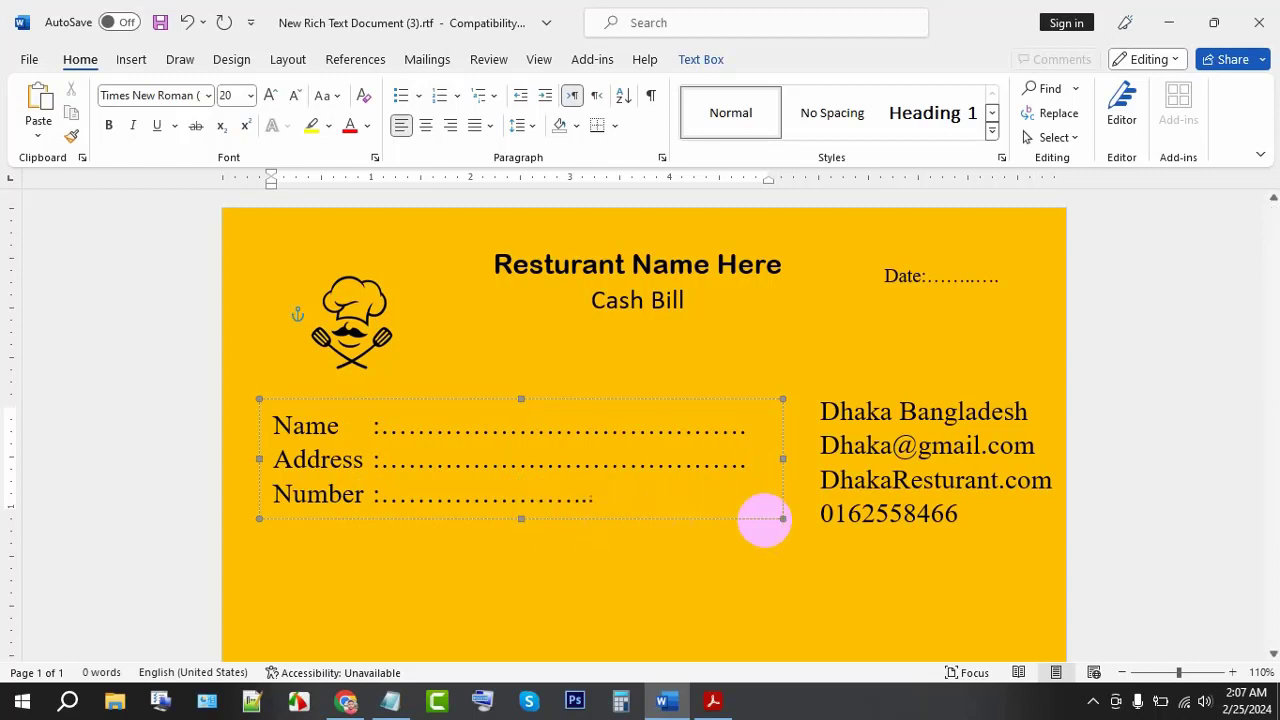
{"action": "type", "text": "...."}
{"action": "key", "text": "BackSpace"}
{"action": "key", "text": "BackSpace"}
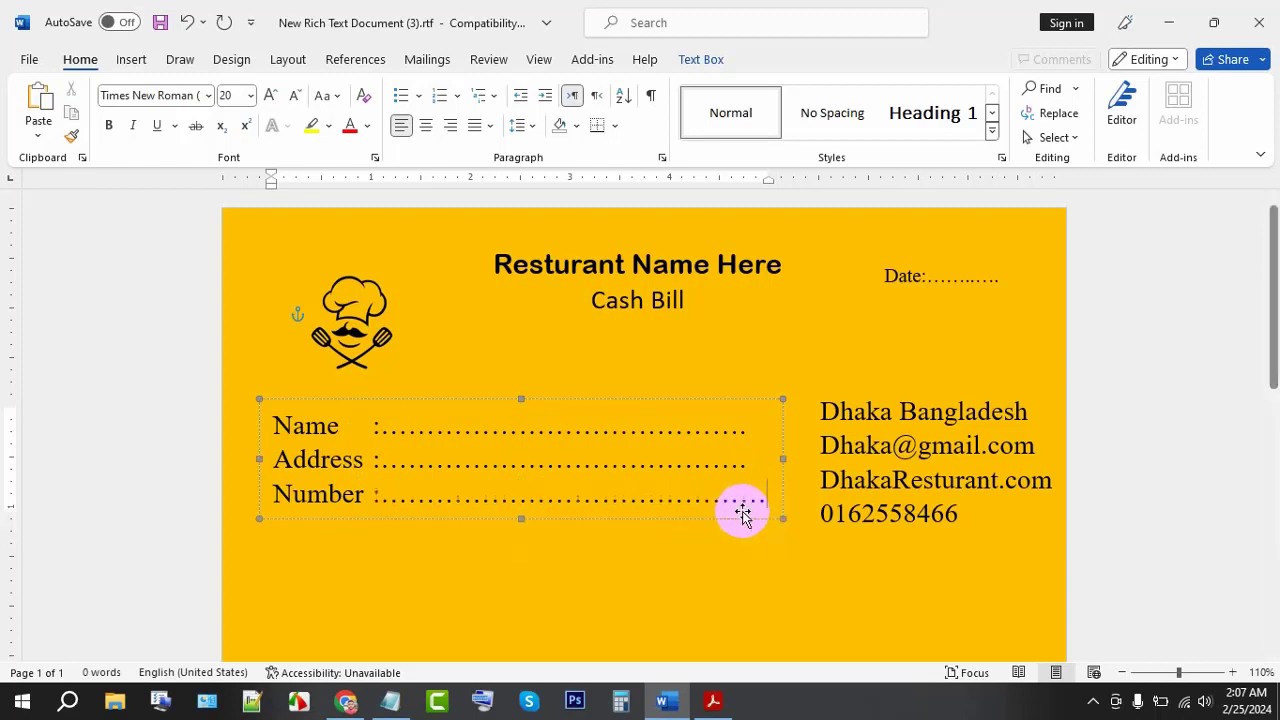
{"action": "key", "text": "BackSpace"}
{"action": "key", "text": "BackSpace"}
{"action": "key", "text": "BackSpace"}
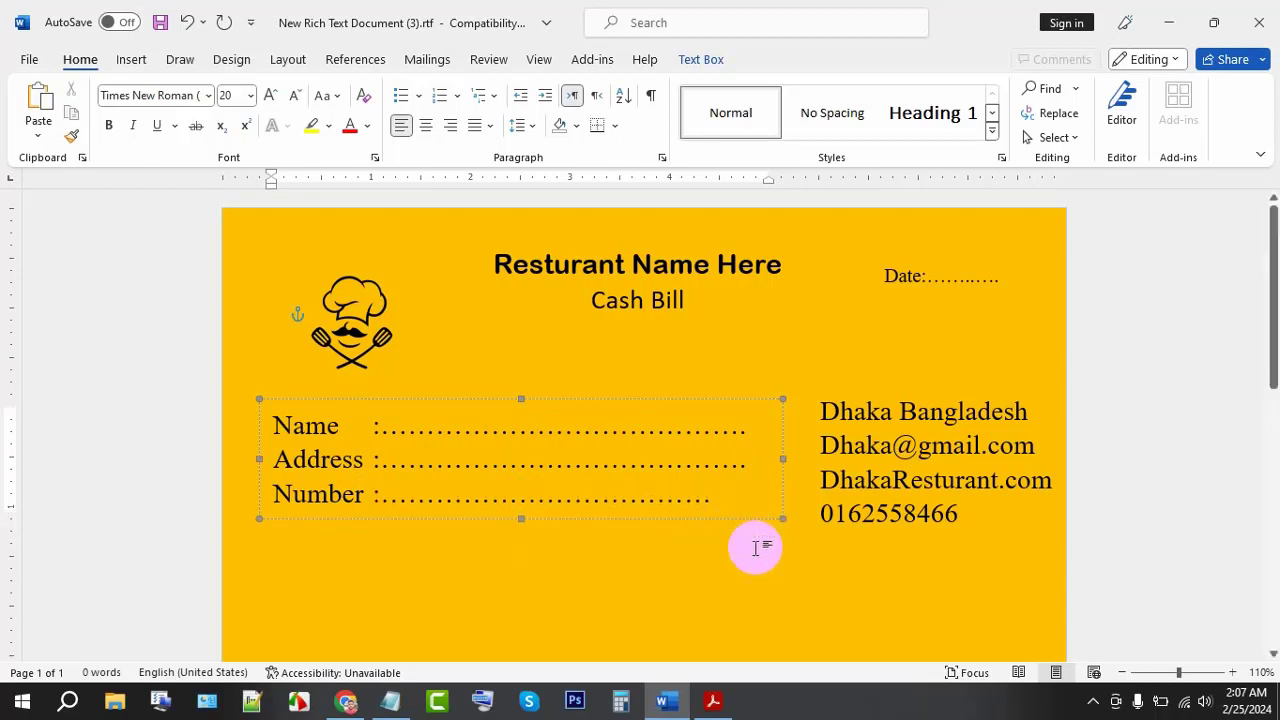
{"action": "type", "text": "...."}
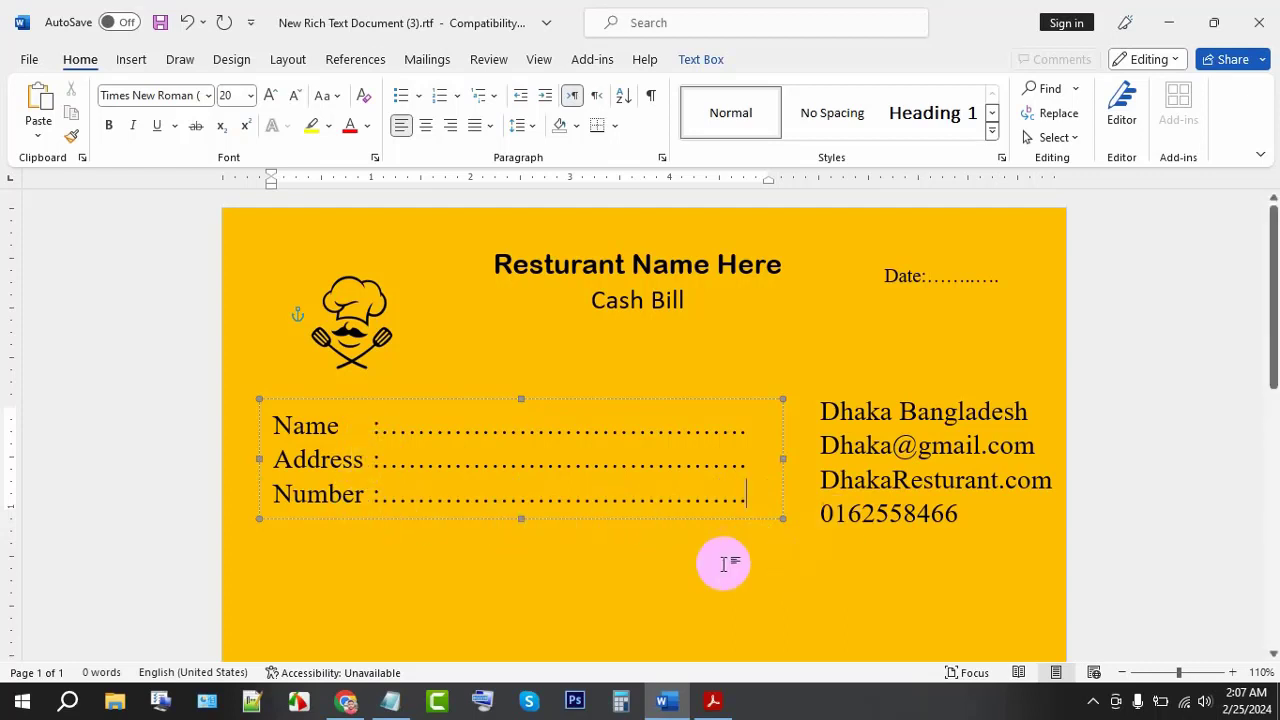
{"action": "left_click", "coordinate": [683, 558]}
- Delete the old phone number digits after 01 in the contact box
{"action": "scroll", "coordinate": [690, 520], "scroll_direction": "down", "scroll_amount": 1}
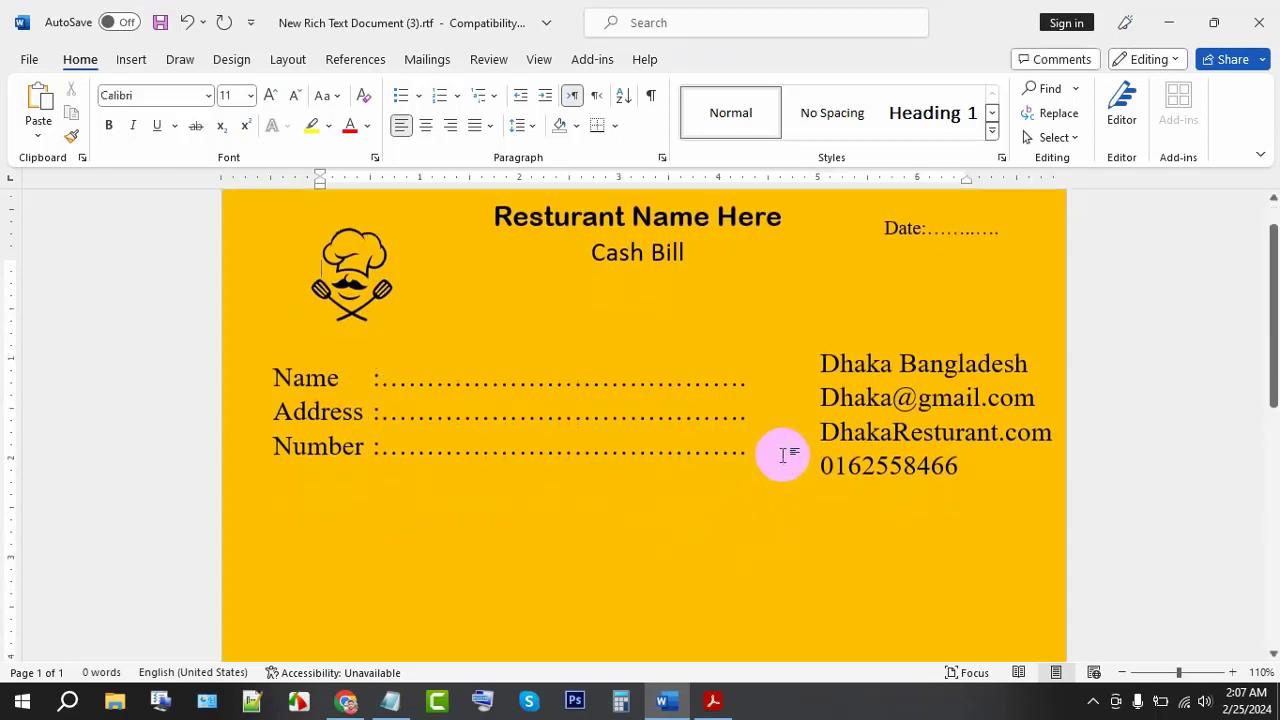
{"action": "left_click_drag", "start_coordinate": [817, 364], "coordinate": [985, 364]}
{"action": "left_click", "coordinate": [918, 398]}
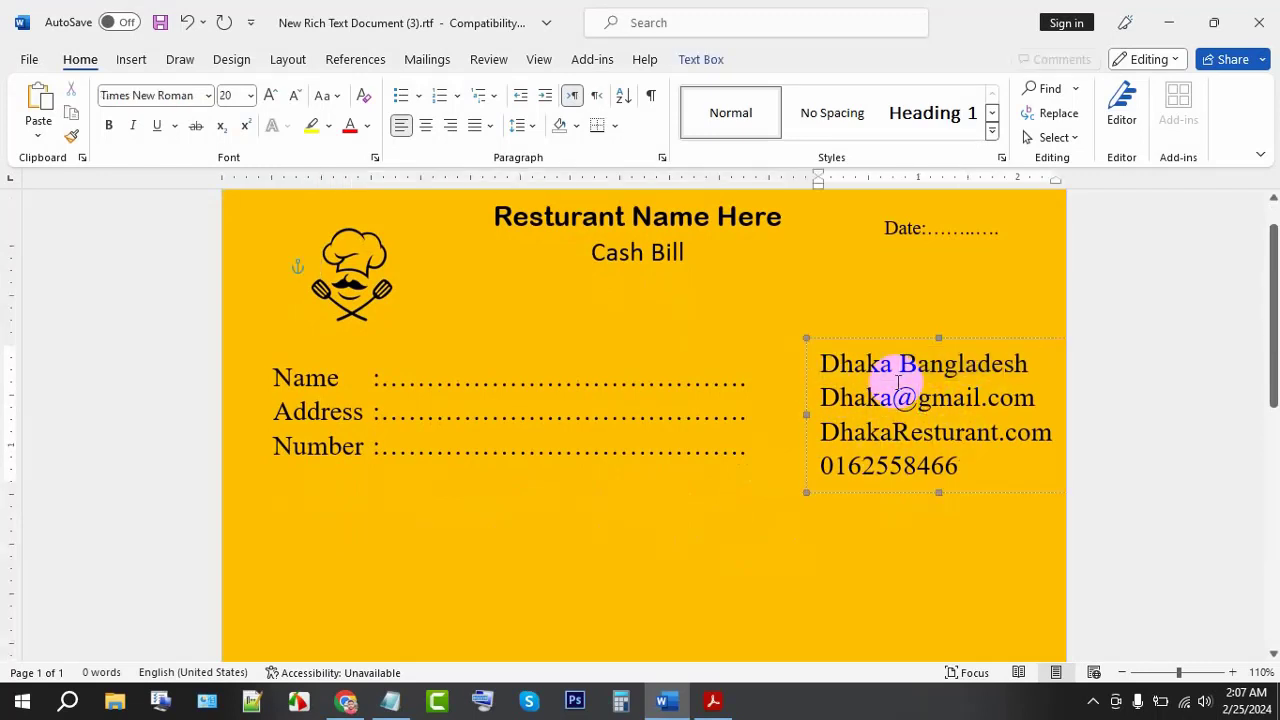
{"action": "left_click_drag", "start_coordinate": [962, 466], "coordinate": [828, 468]}
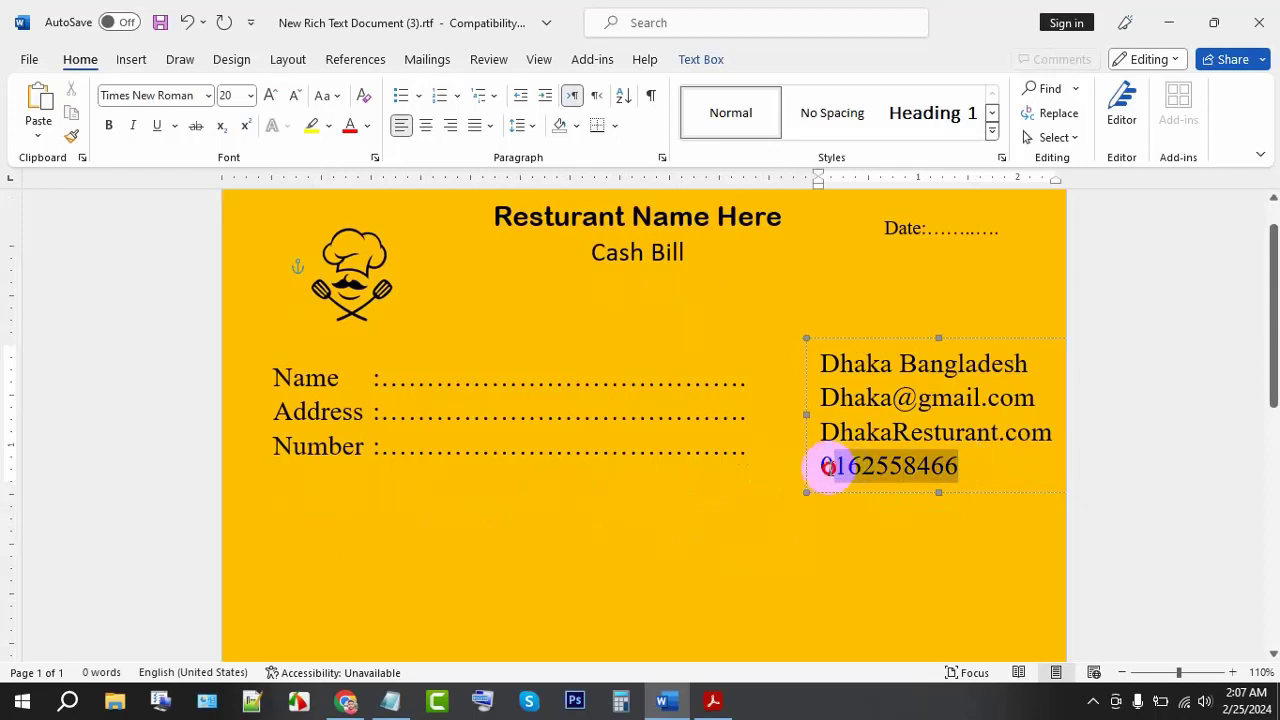
{"action": "key", "text": "BackSpace"}
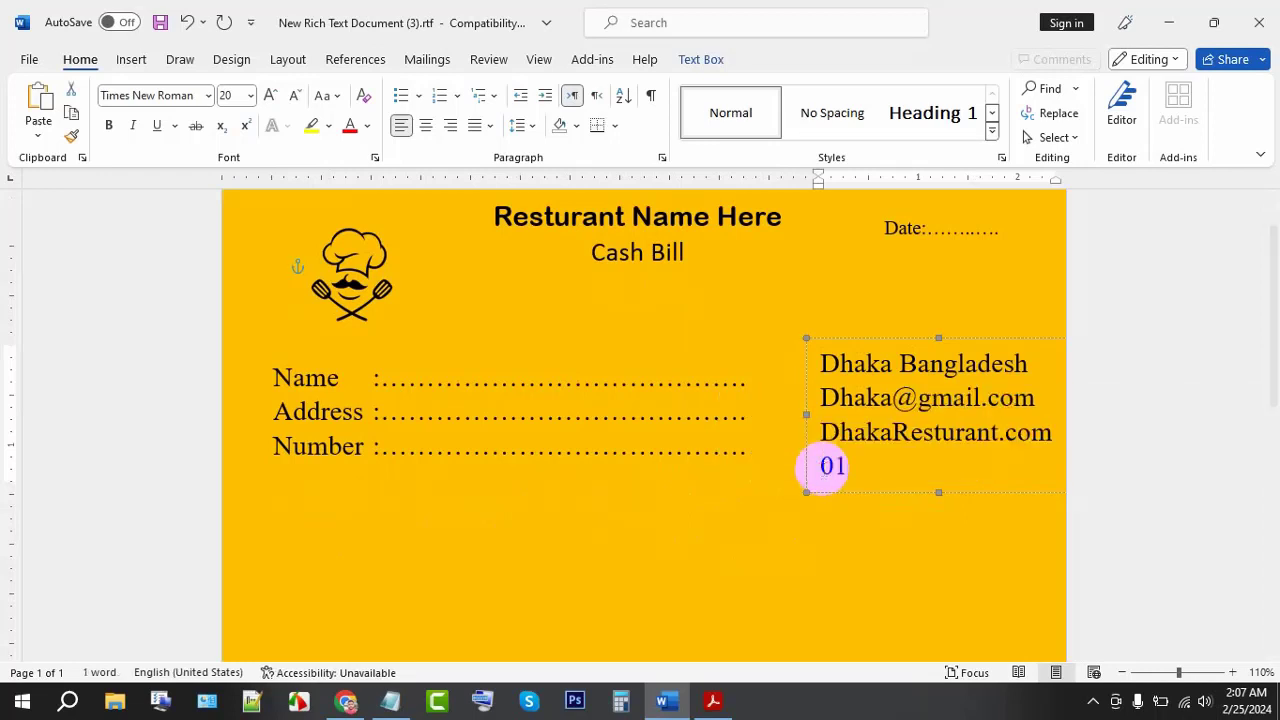
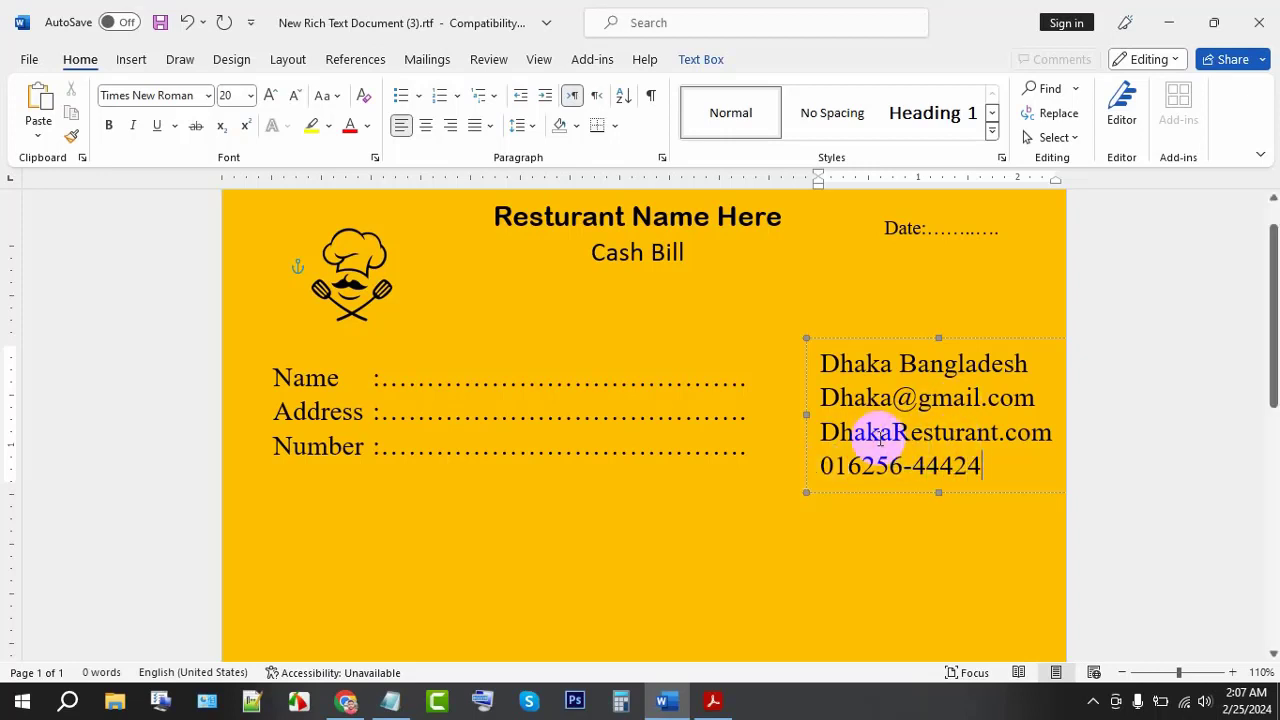
- Reduce the restaurant contact details text from 20 pt to 15 pt
{"action": "left_click", "coordinate": [700, 530]}
{"action": "scroll", "coordinate": [708, 526], "scroll_direction": "down", "scroll_amount": 1}
{"action": "scroll", "coordinate": [594, 449], "scroll_direction": "up", "scroll_amount": 1}
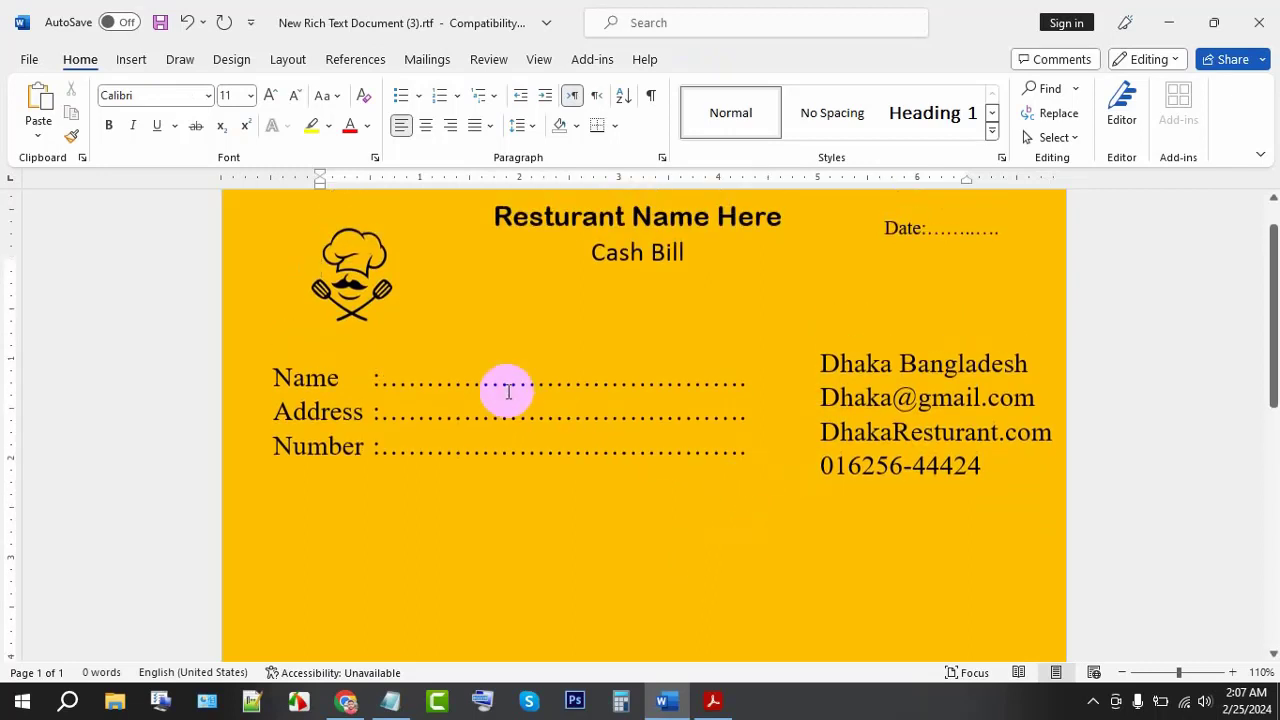
{"action": "left_click", "coordinate": [910, 400]}
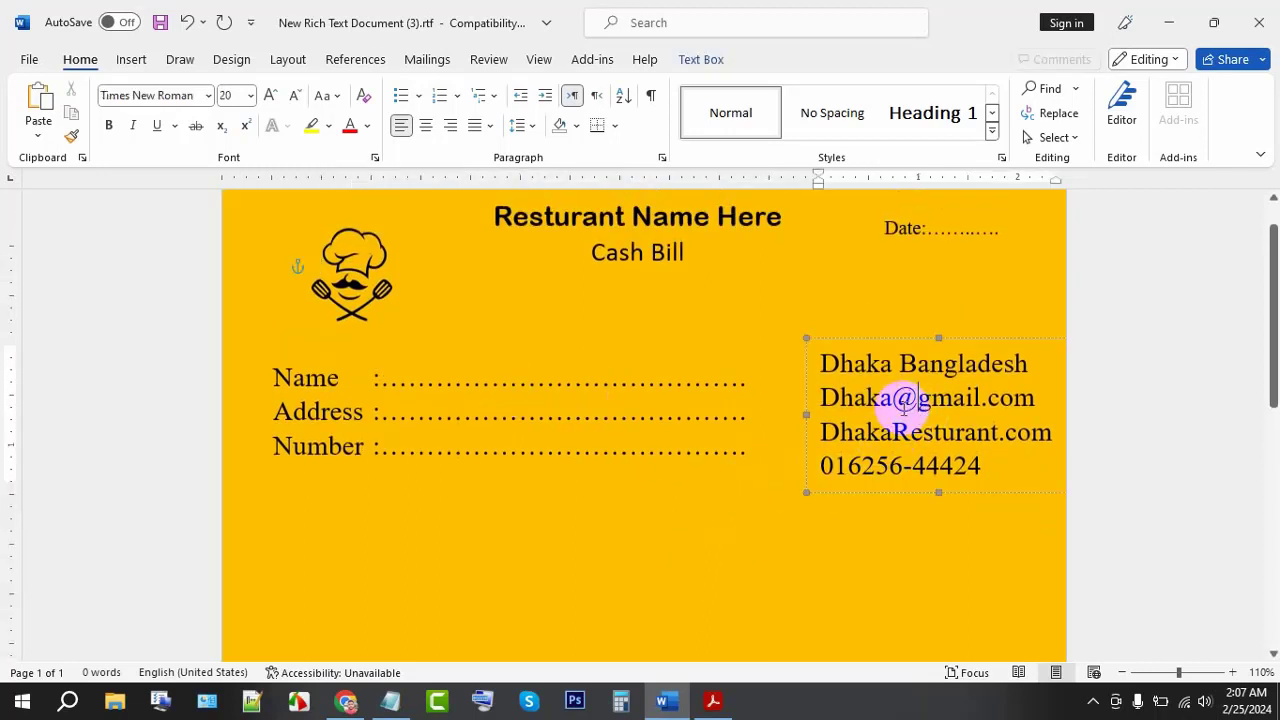
{"action": "left_click", "coordinate": [935, 432]}
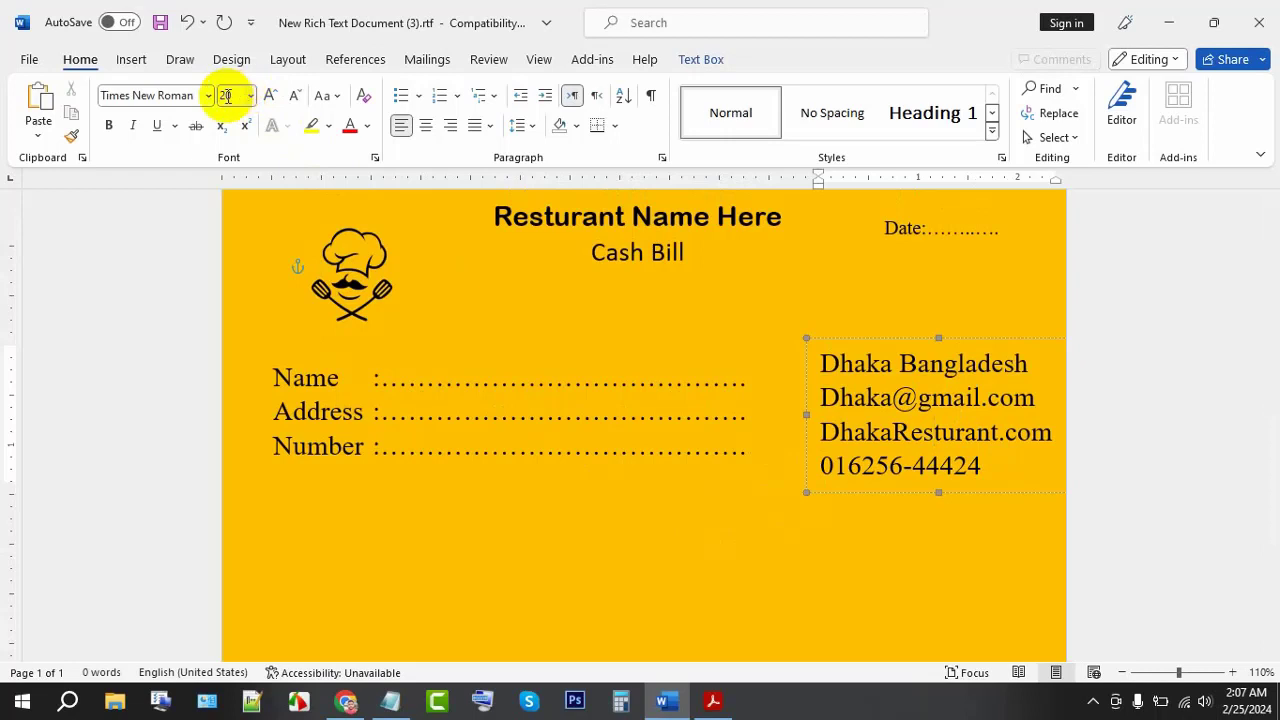
{"action": "left_click_drag", "start_coordinate": [800, 408], "coordinate": [885, 420]}
{"action": "key", "text": "ctrl+a"}
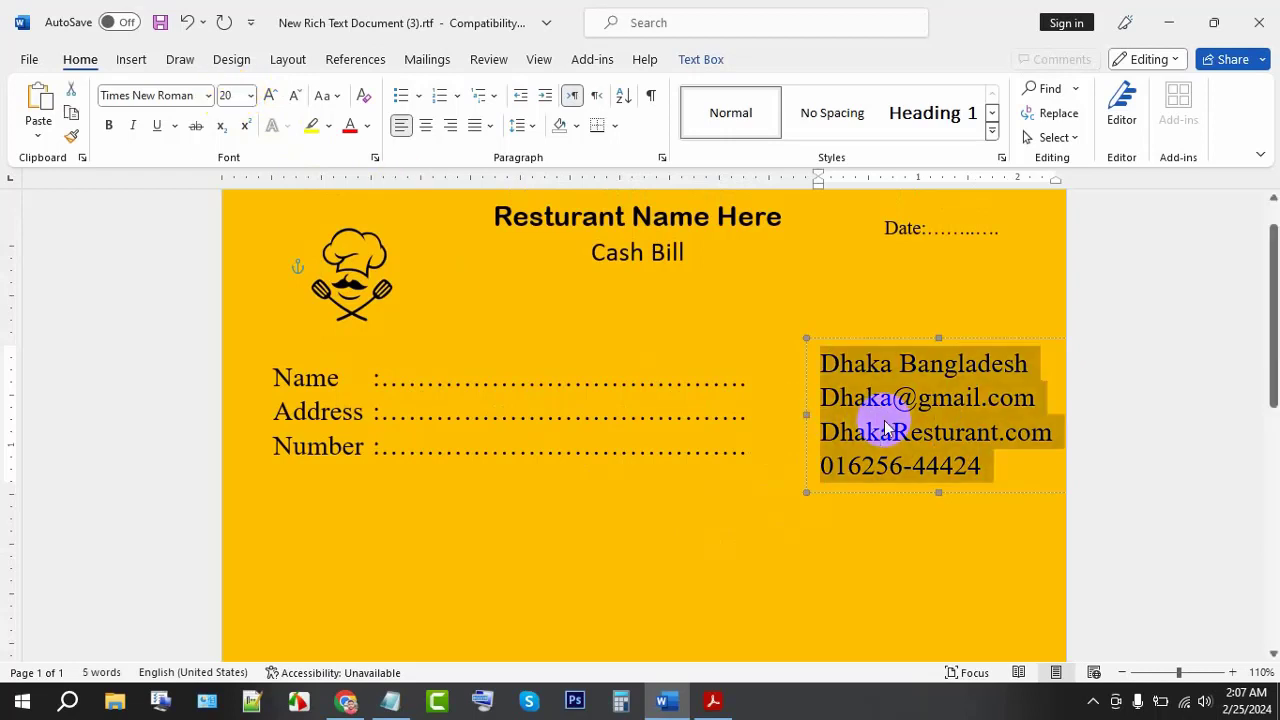
{"action": "key", "text": "ctrl+bracketleft"}
{"action": "key", "text": "ctrl+bracketleft"}
{"action": "key", "text": "ctrl+bracketleft"}
{"action": "key", "text": "ctrl+bracketleft"}
{"action": "key", "text": "ctrl+bracketleft"}
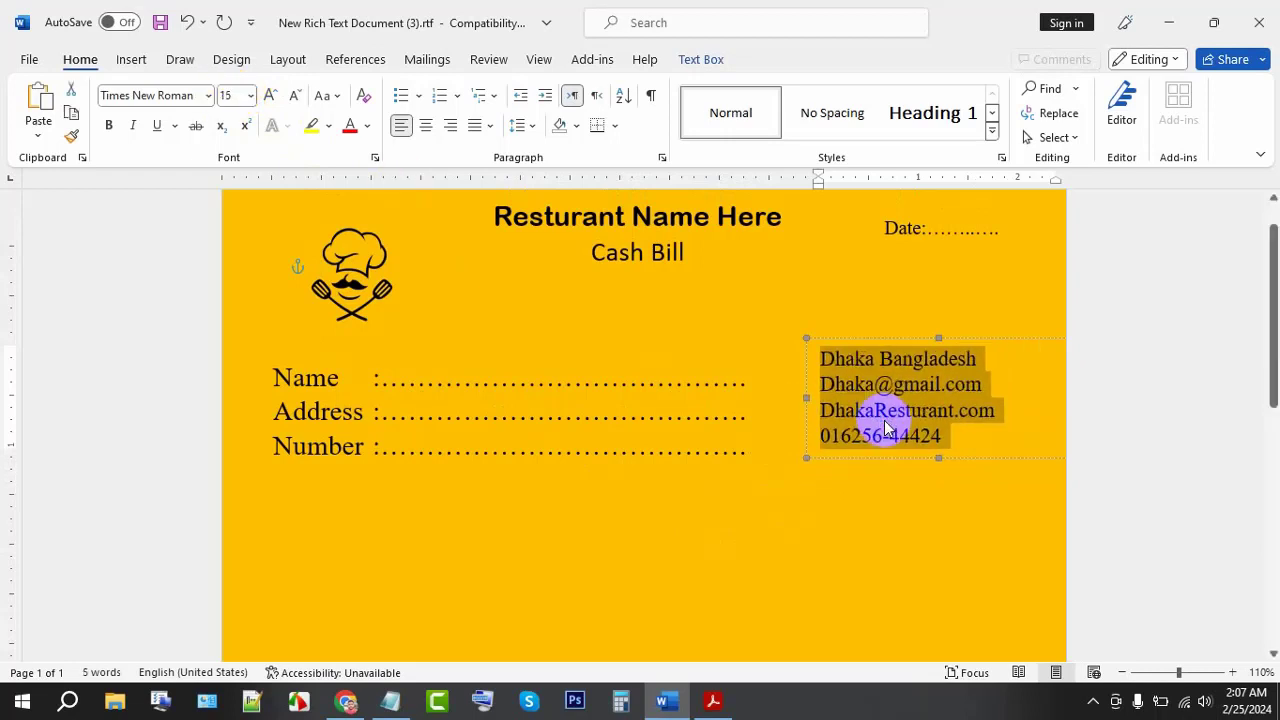
{"action": "key", "text": "ctrl+bracketleft"}
{"action": "left_click", "coordinate": [875, 455]}
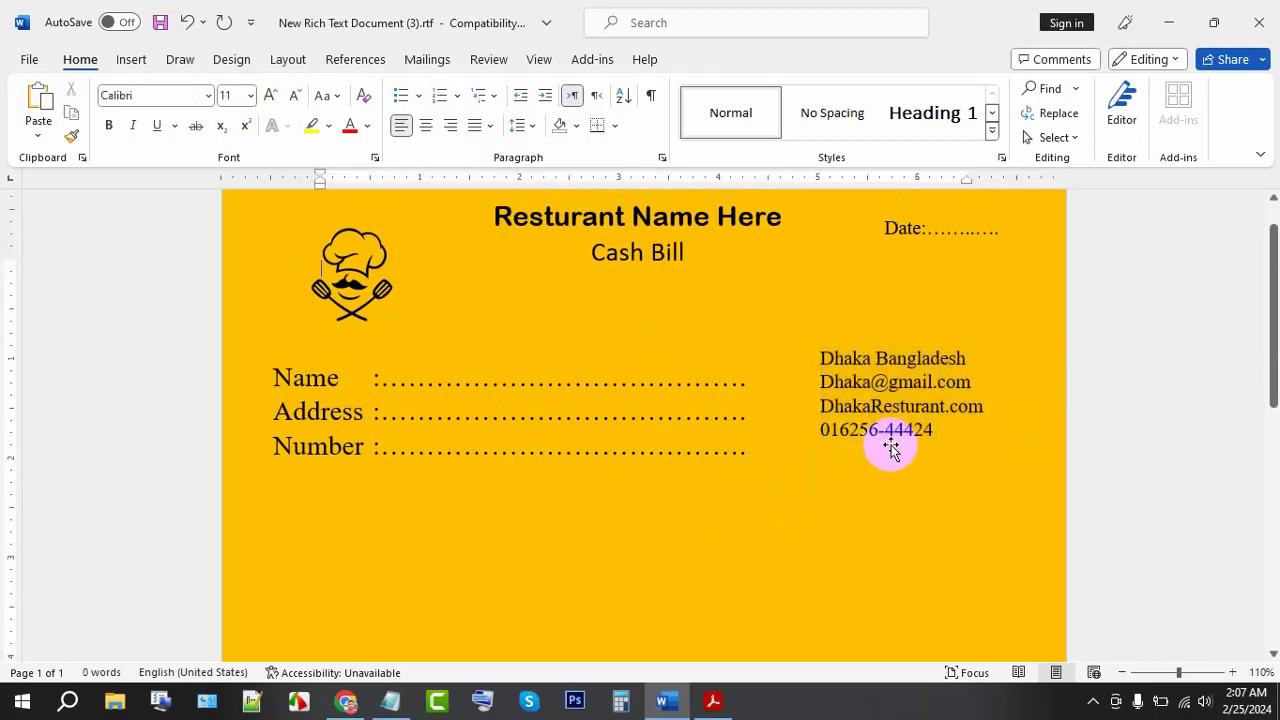
- Move the contact details box and the Name/Address/Number box slightly upward
{"action": "left_click", "coordinate": [920, 435]}
{"action": "left_click", "coordinate": [956, 464]}
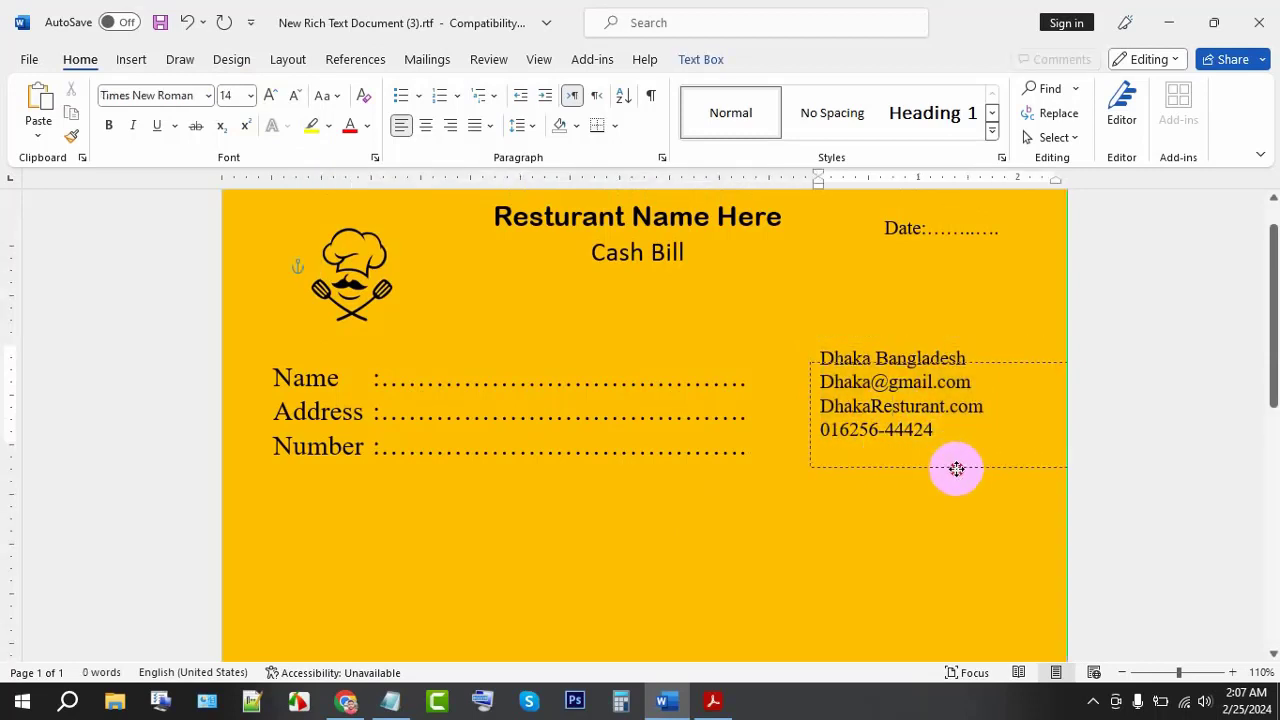
{"action": "left_click_drag", "start_coordinate": [963, 464], "coordinate": [963, 443]}
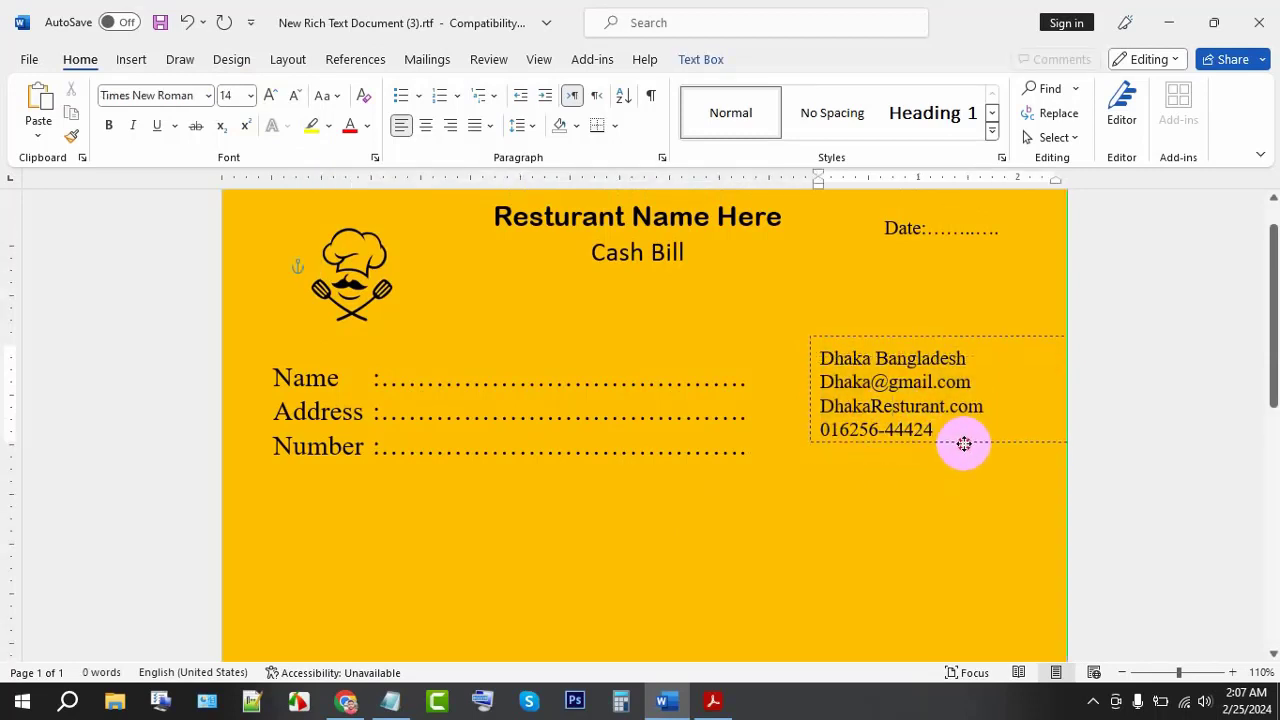
{"action": "left_click", "coordinate": [600, 380]}
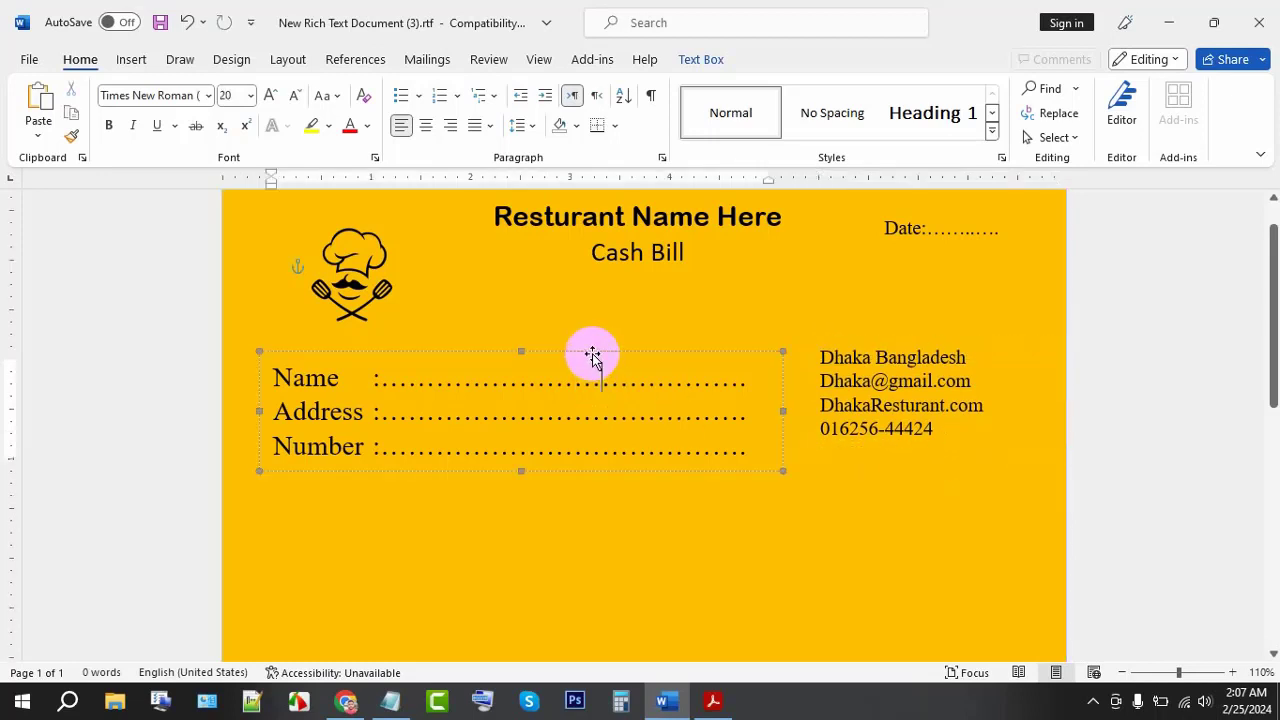
{"action": "left_click_drag", "start_coordinate": [591, 337], "coordinate": [591, 338]}
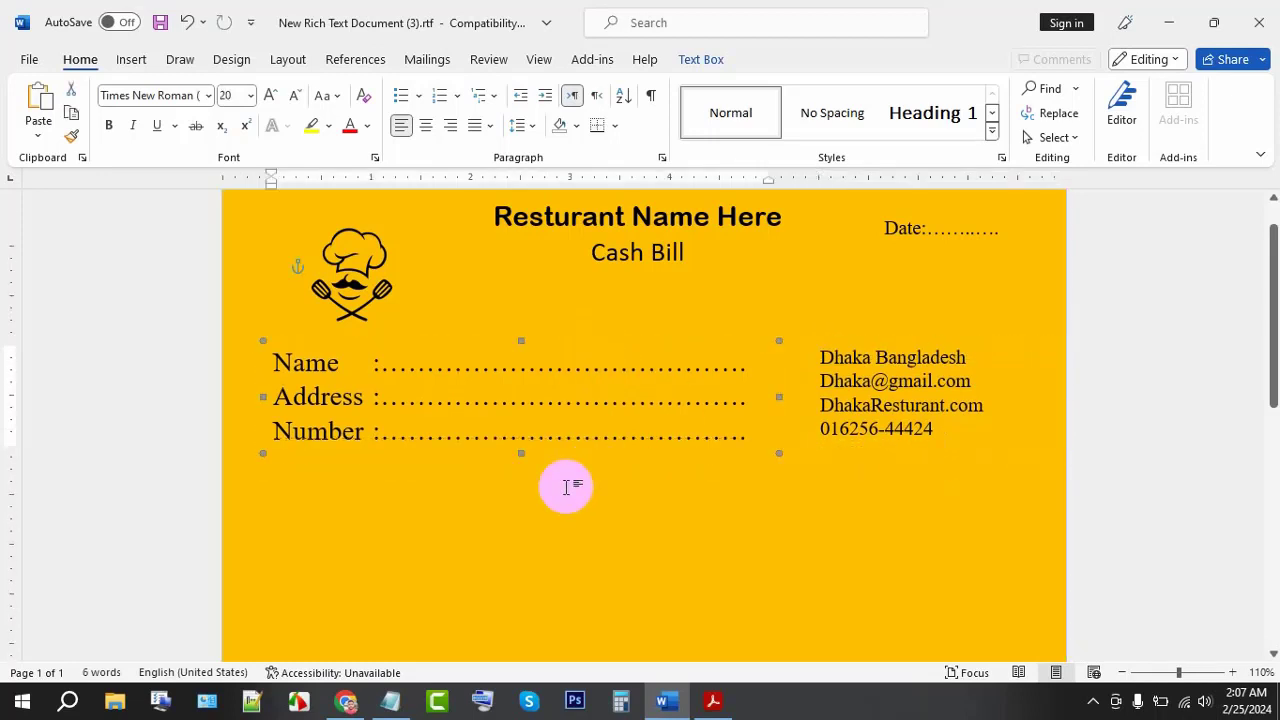
{"action": "left_click", "coordinate": [543, 491]}
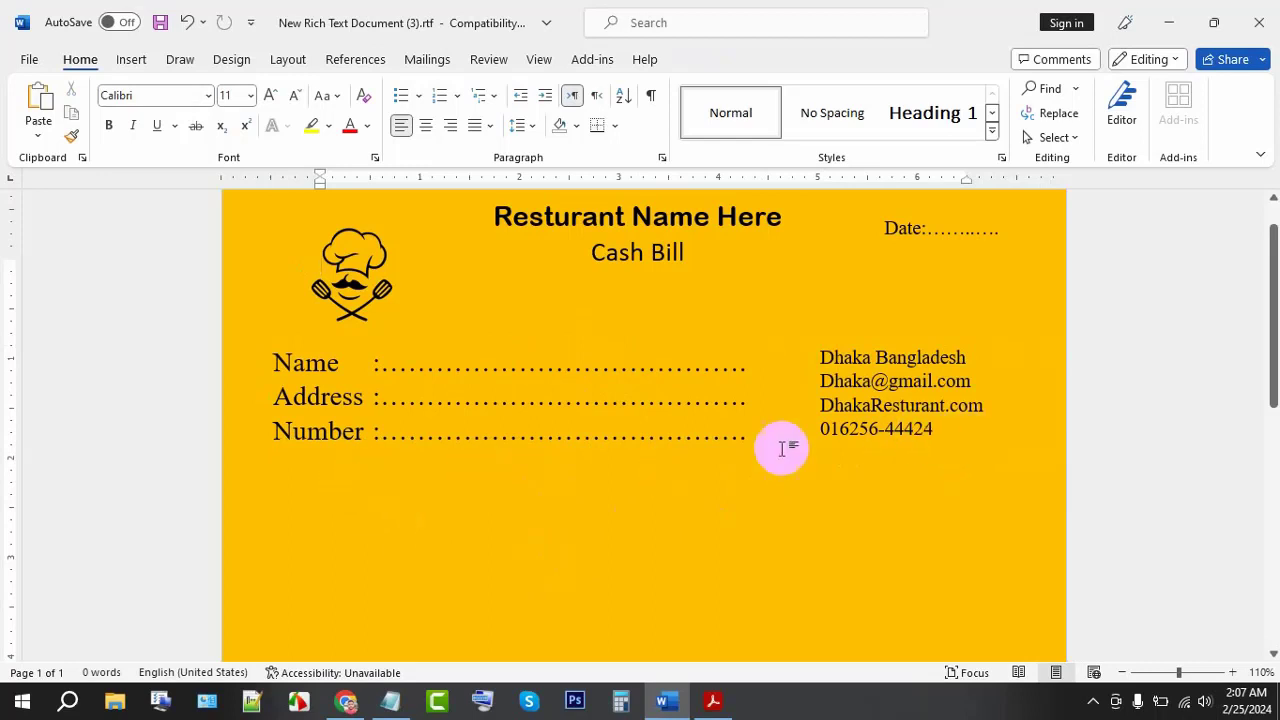
{"action": "left_click", "coordinate": [380, 440]}
{"action": "left_click", "coordinate": [324, 489]}
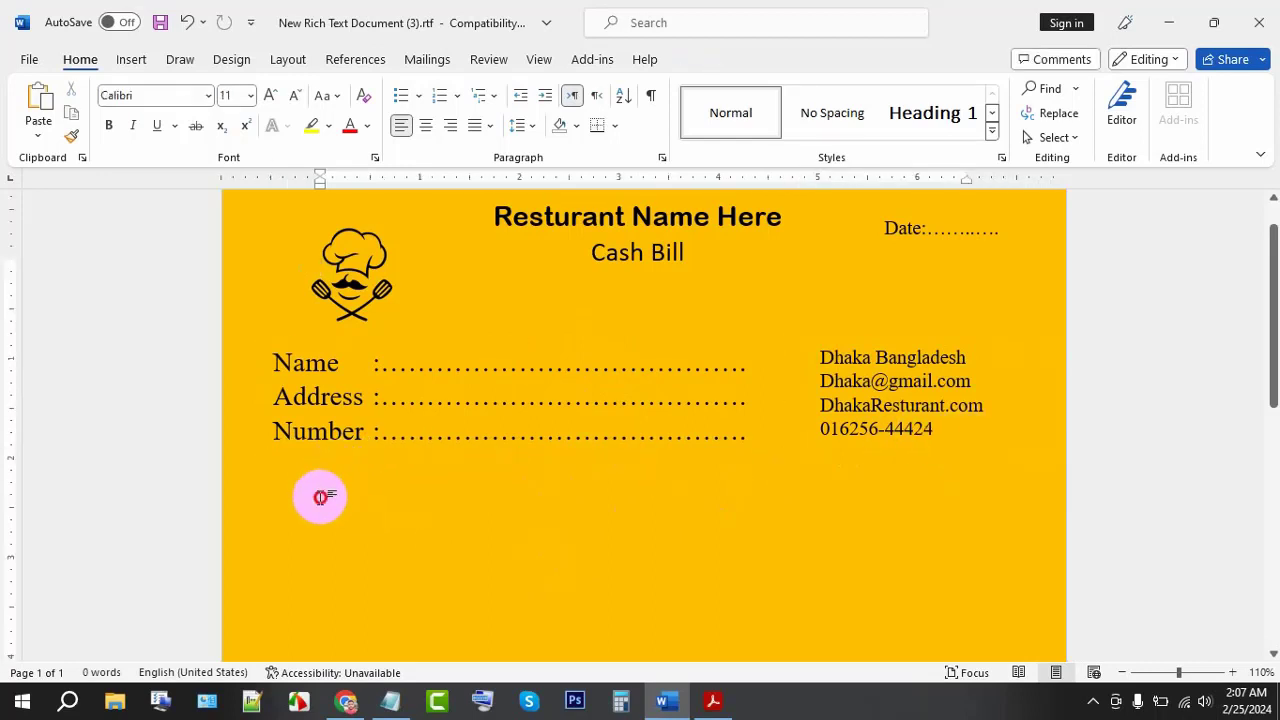
- Review the header layout and leave the caret in the page body
{"action": "scroll", "coordinate": [320, 497], "scroll_direction": "up", "scroll_amount": 1}
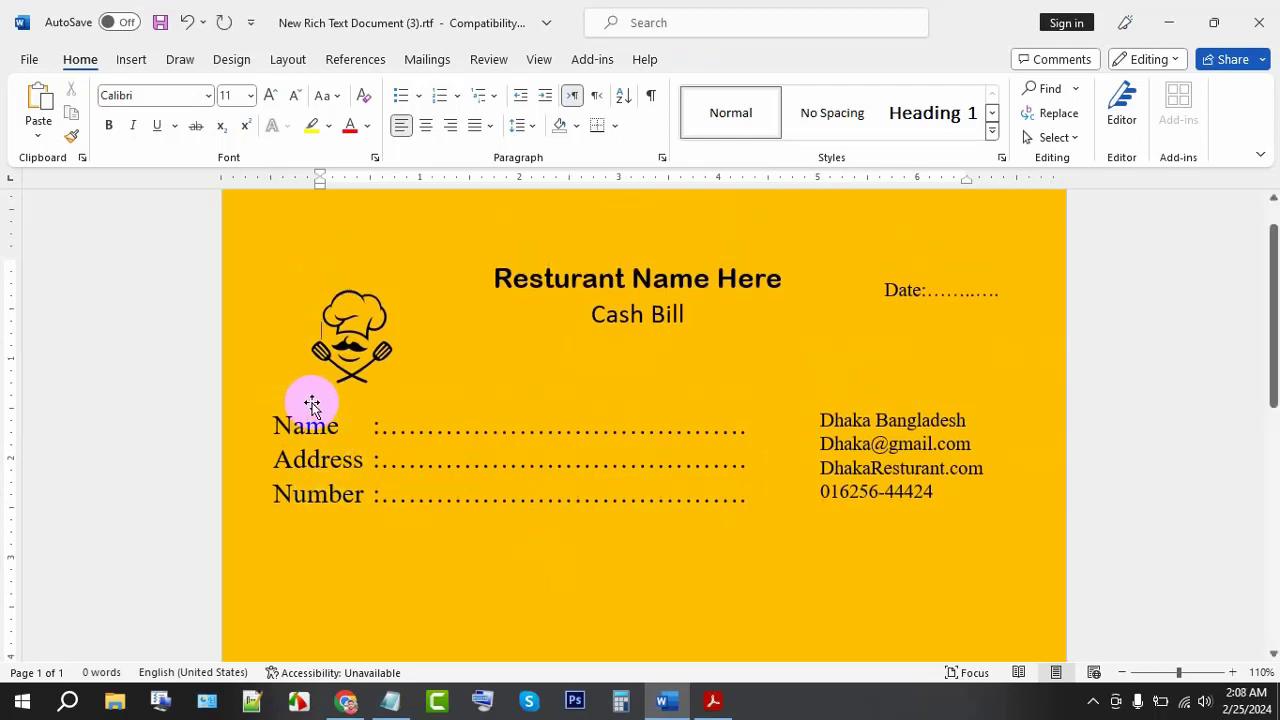
{"action": "scroll", "coordinate": [320, 370], "scroll_direction": "down", "scroll_amount": 2}
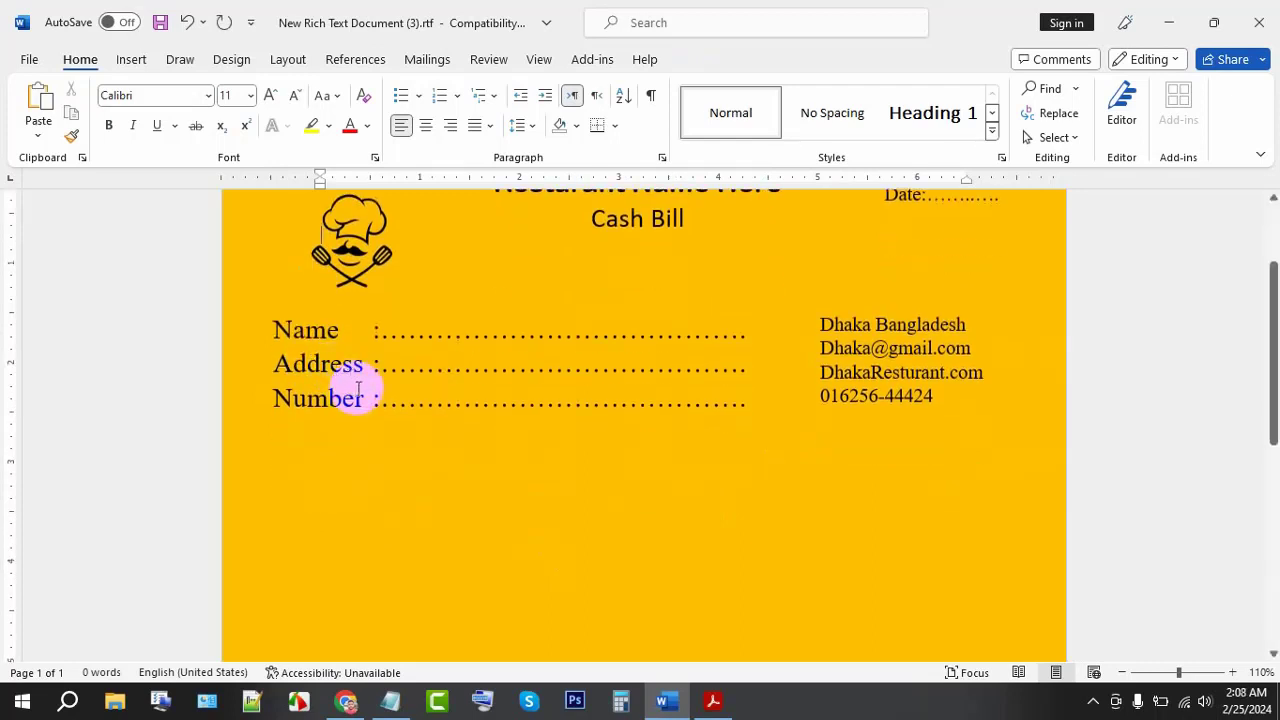
{"action": "key", "text": "ctrl+a"}
{"action": "left_click", "coordinate": [435, 399]}
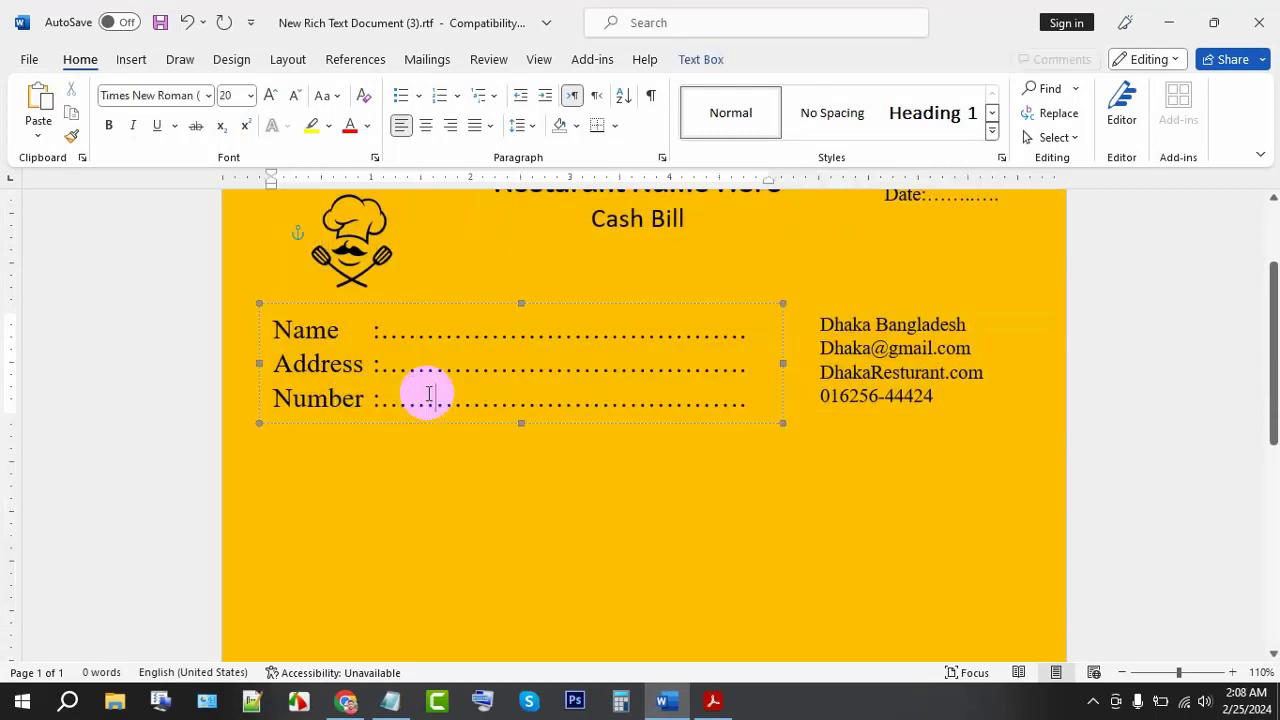
{"action": "scroll", "coordinate": [440, 395], "scroll_direction": "up", "scroll_amount": 2}
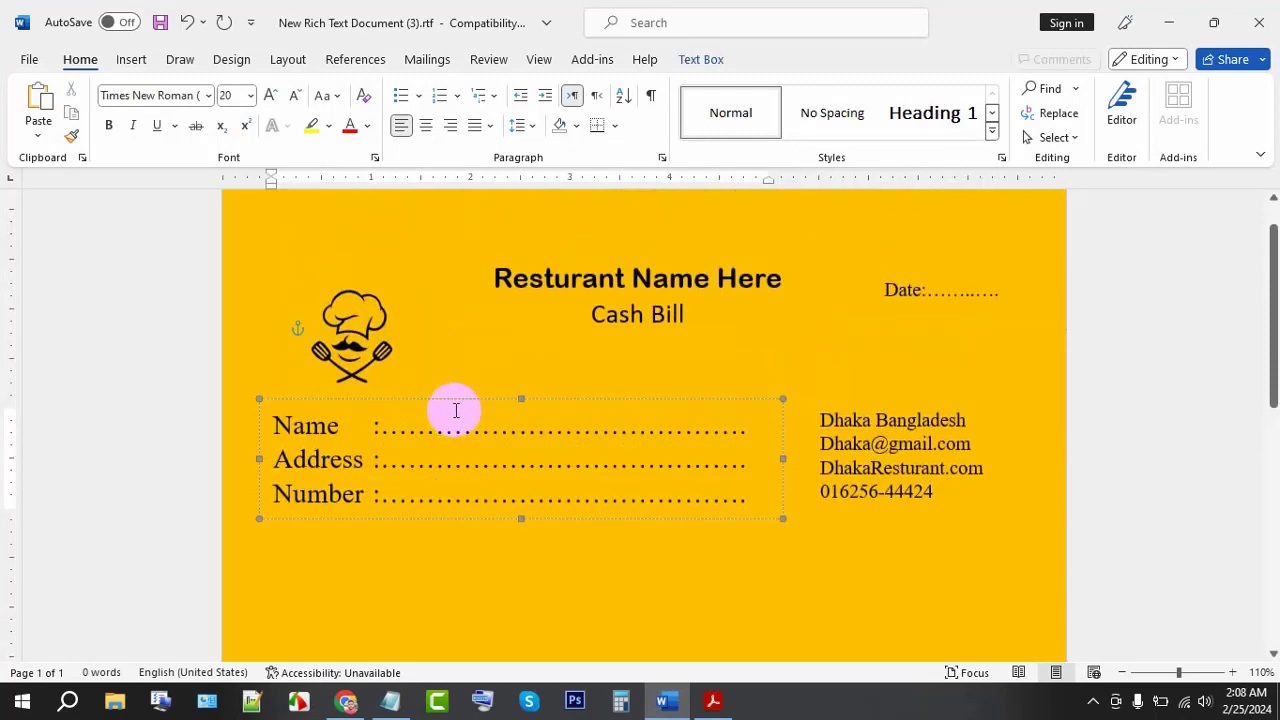
{"action": "left_click", "coordinate": [400, 343]}
{"action": "scroll", "coordinate": [529, 400], "scroll_direction": "up", "scroll_amount": 1}
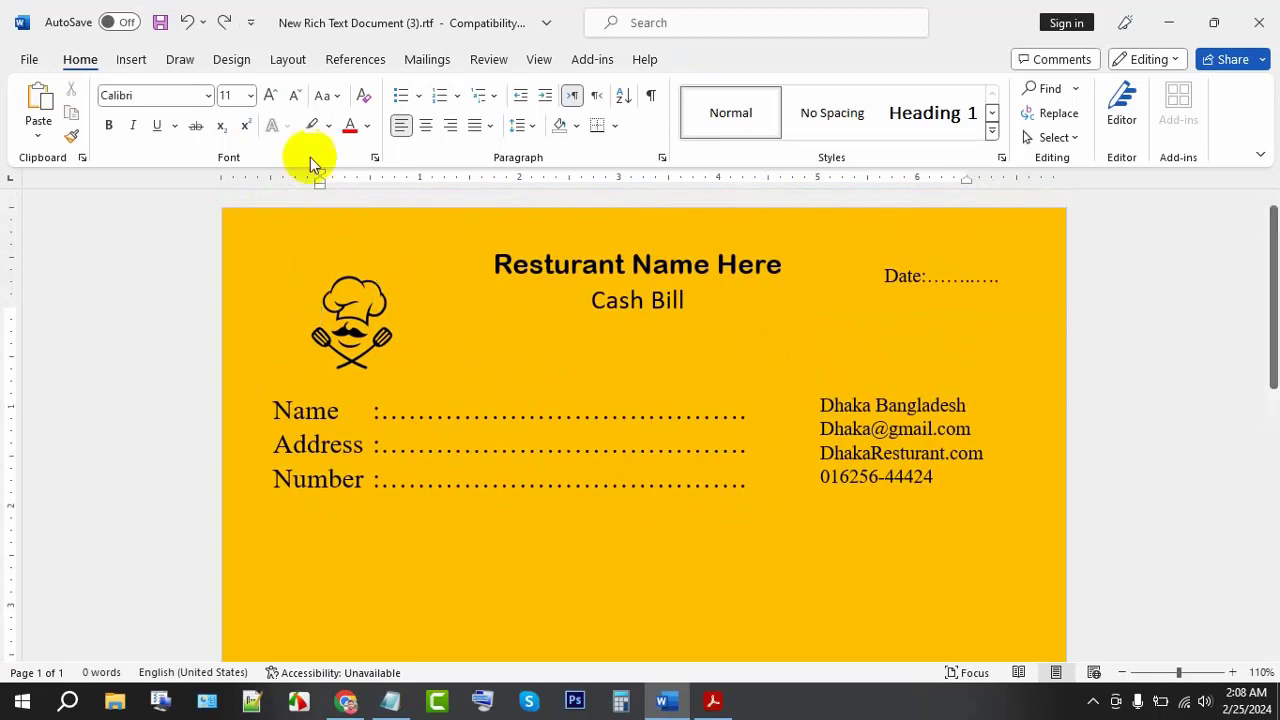
{"action": "left_click", "coordinate": [296, 532]}
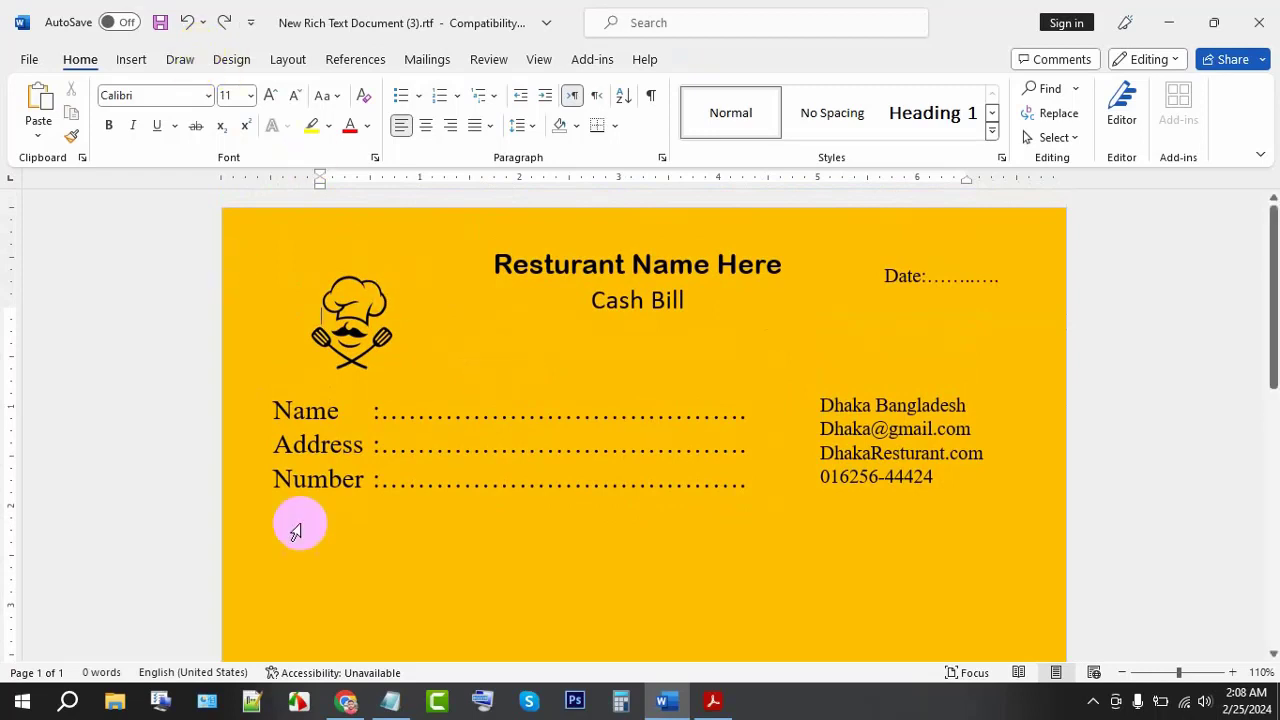
- Insert a 5x5 table into the bill
{"action": "left_click", "coordinate": [142, 63]}
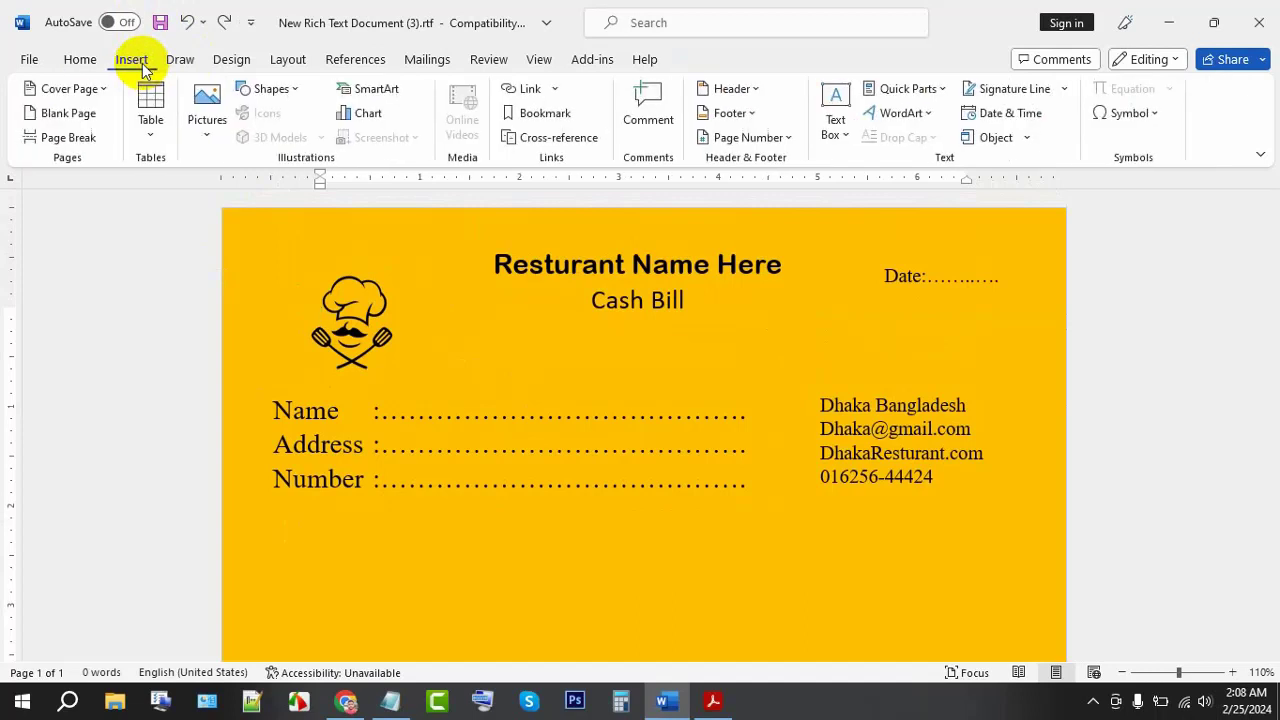
{"action": "left_click", "coordinate": [157, 134]}
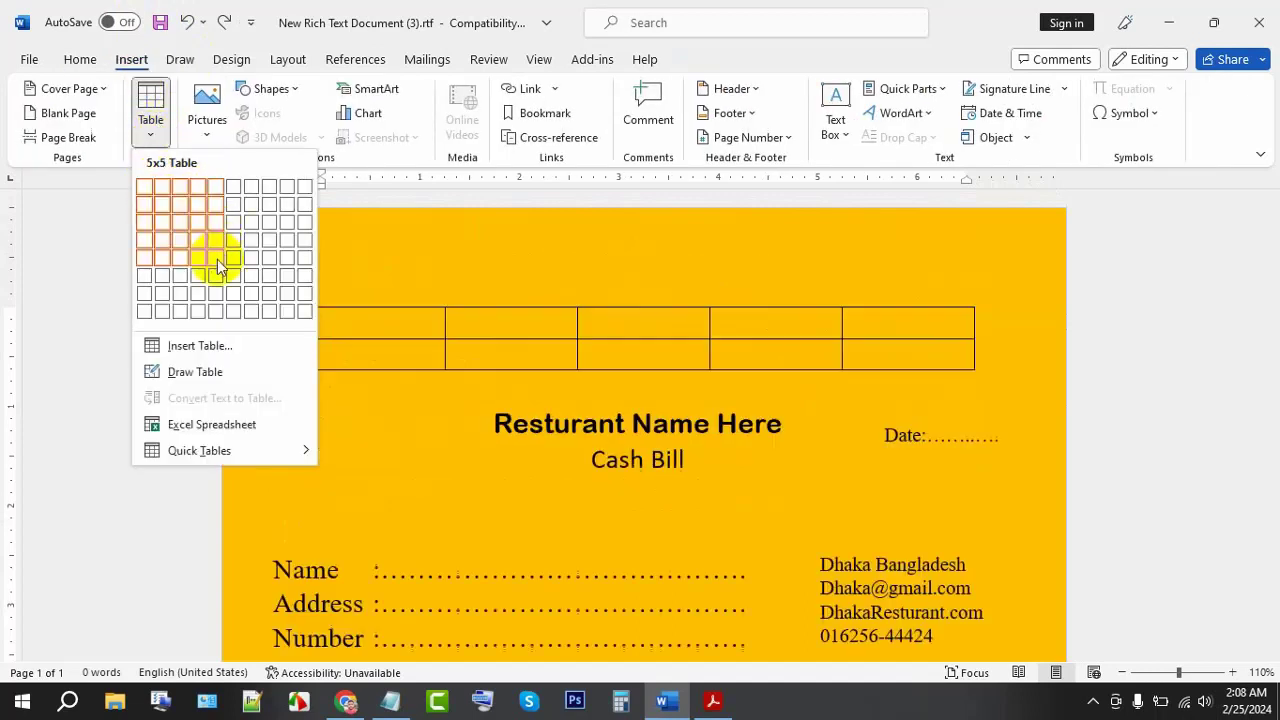
{"action": "left_click", "coordinate": [219, 262]}
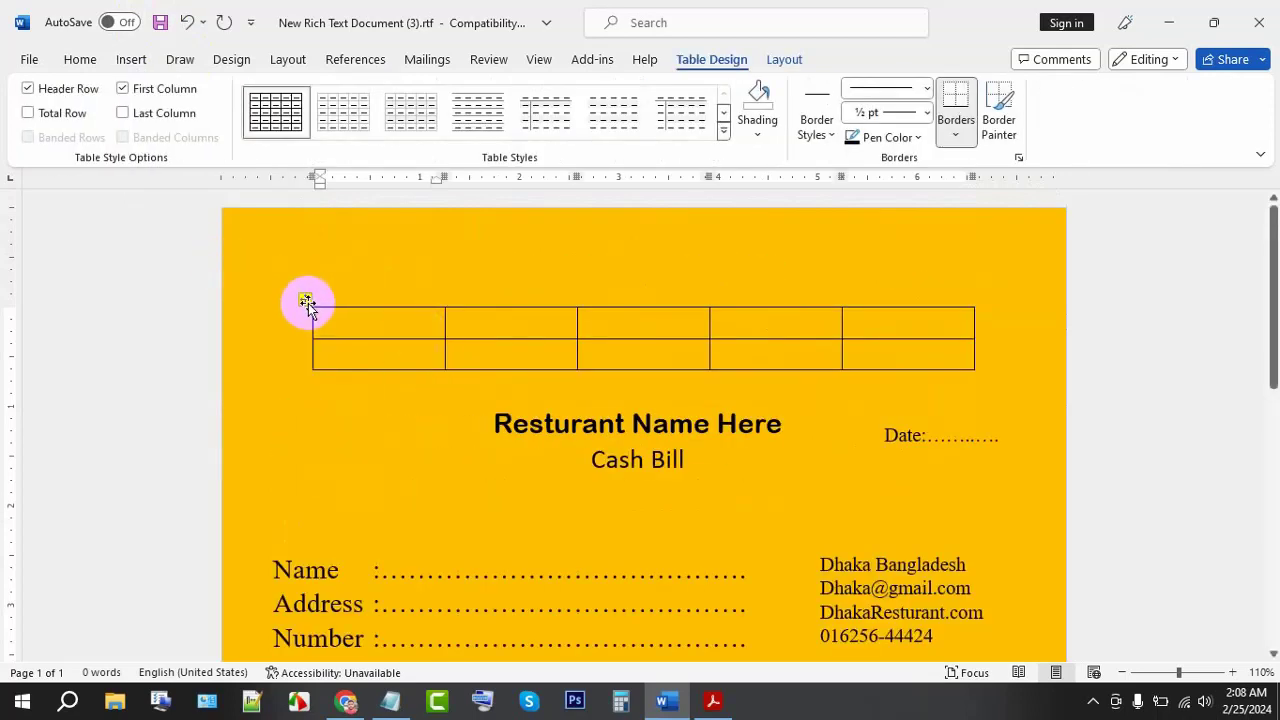
- Drag the table by its move handle to sit just below the Number line
{"action": "mouse_move", "coordinate": [305, 305]}
{"action": "left_mouse_down"}
{"action": "mouse_move", "coordinate": [321, 640]}
{"action": "mouse_move", "coordinate": [316, 628]}
{"action": "left_mouse_up"}
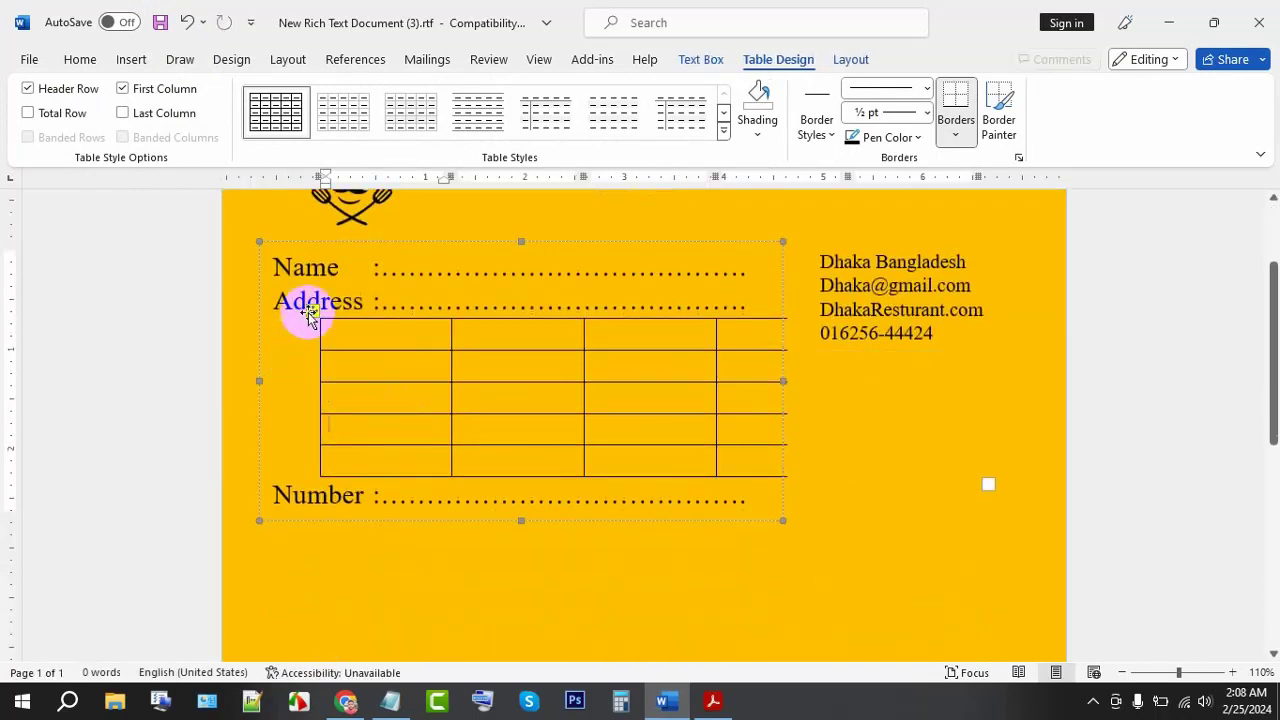
{"action": "left_click_drag", "start_coordinate": [313, 311], "coordinate": [301, 575]}
{"action": "scroll", "coordinate": [371, 528], "scroll_direction": "down", "scroll_amount": 5}
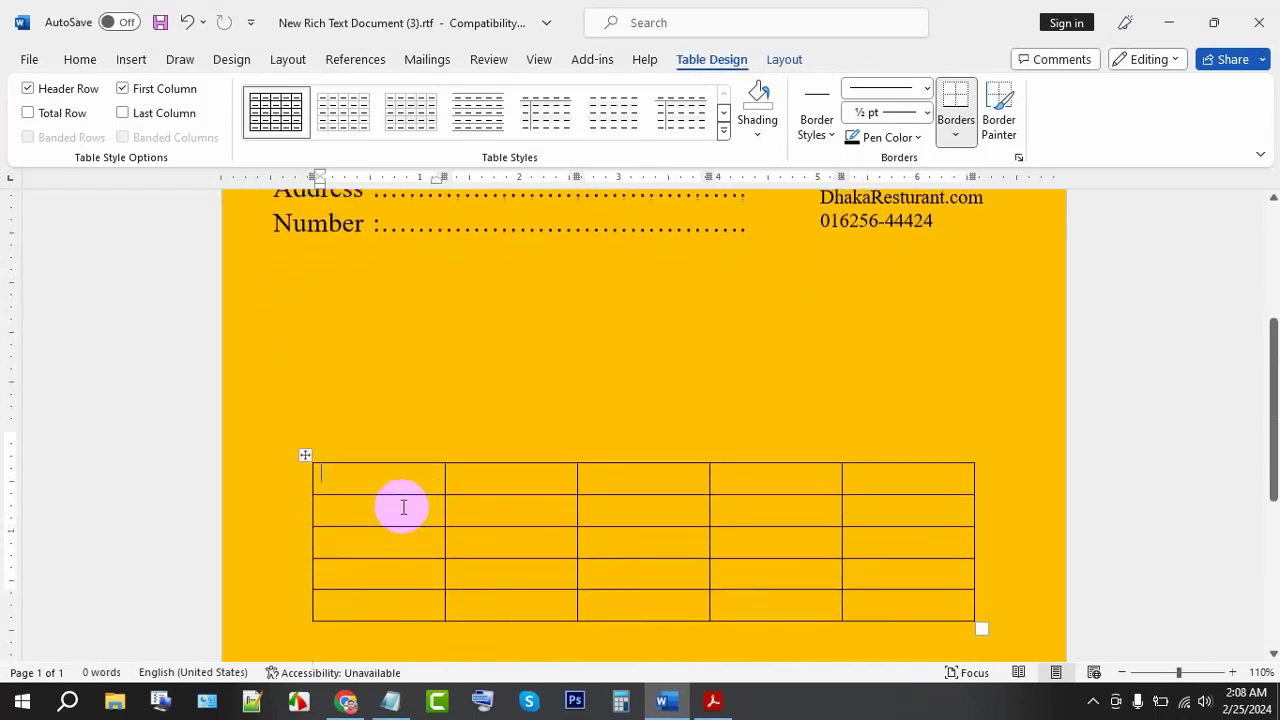
{"action": "left_click_drag", "start_coordinate": [305, 424], "coordinate": [275, 246]}
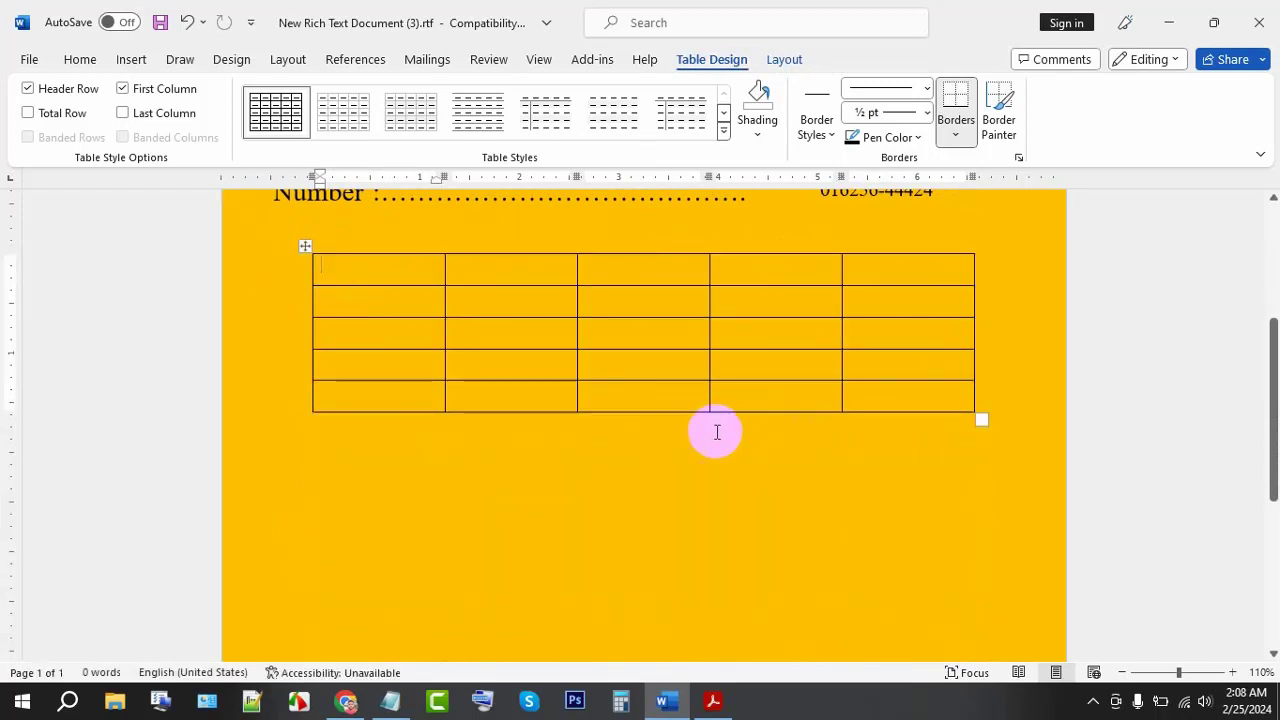
{"action": "scroll", "coordinate": [711, 428], "scroll_direction": "up", "scroll_amount": 3}
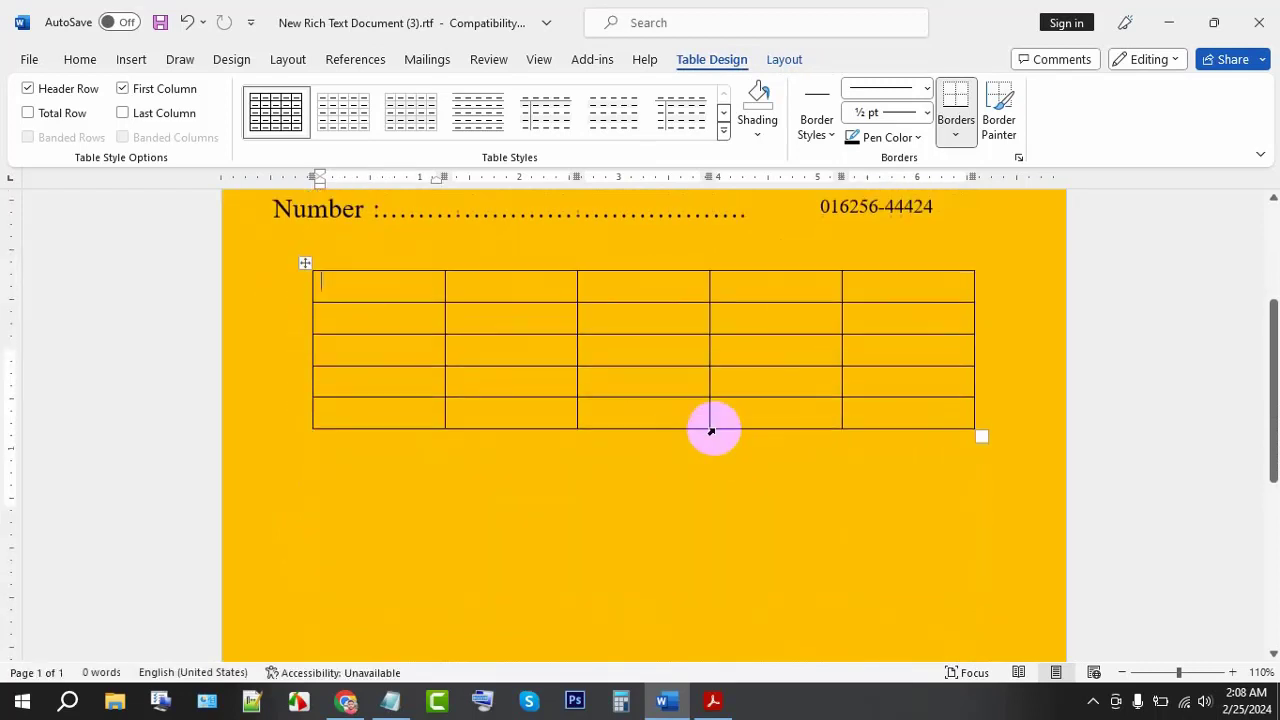
{"action": "scroll", "coordinate": [648, 417], "scroll_direction": "up", "scroll_amount": 2}
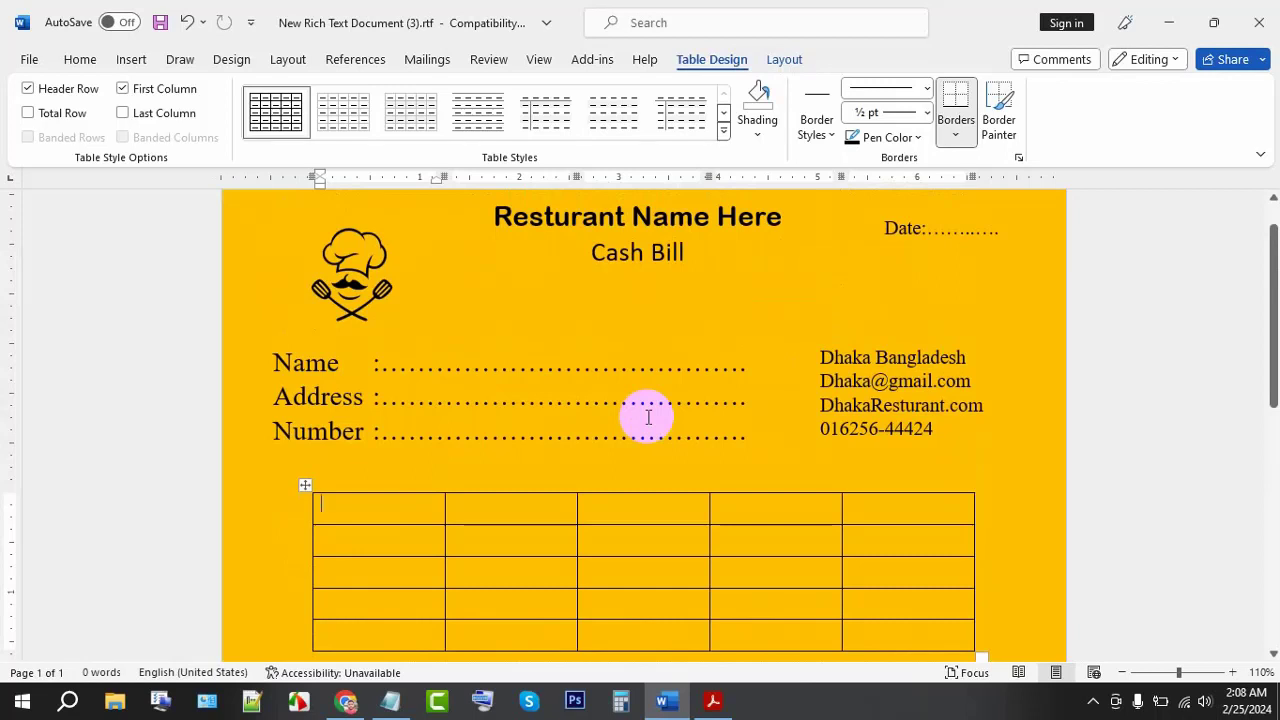
{"action": "scroll", "coordinate": [650, 405], "scroll_direction": "up", "scroll_amount": 1}
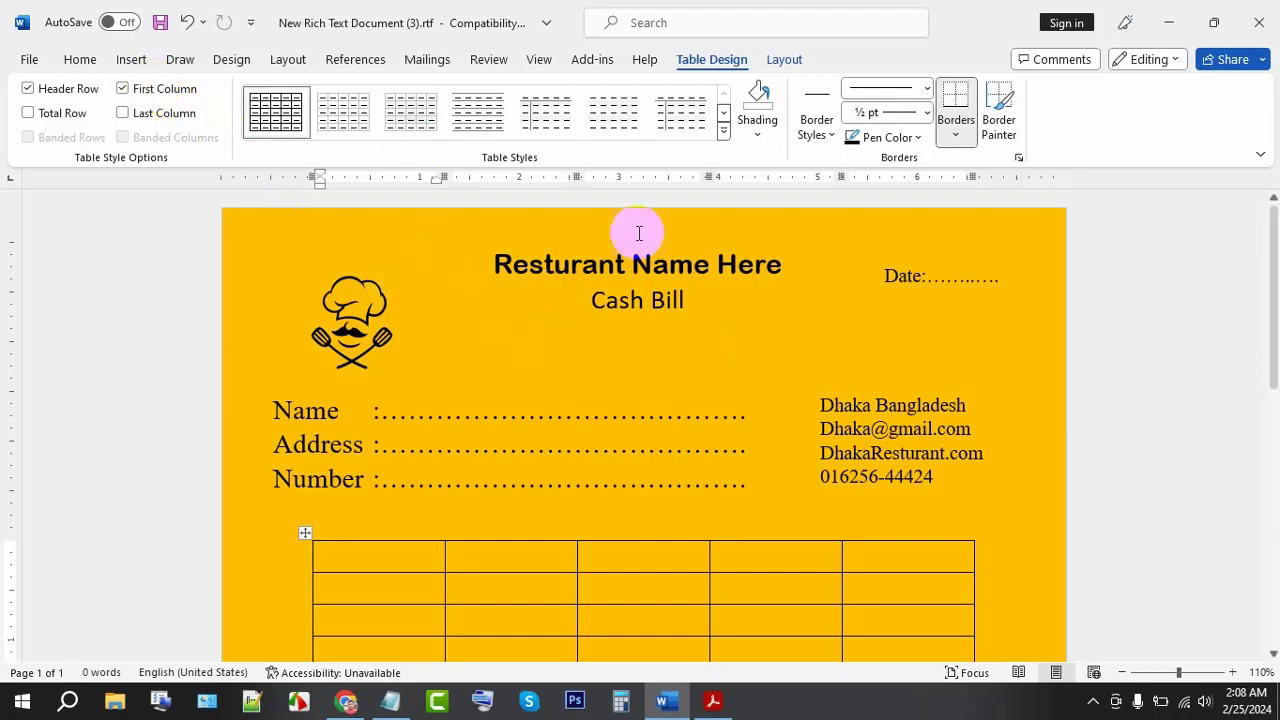
- Apply a Box page border around the bill page
{"action": "left_click", "coordinate": [127, 62]}
{"action": "left_click", "coordinate": [230, 63]}
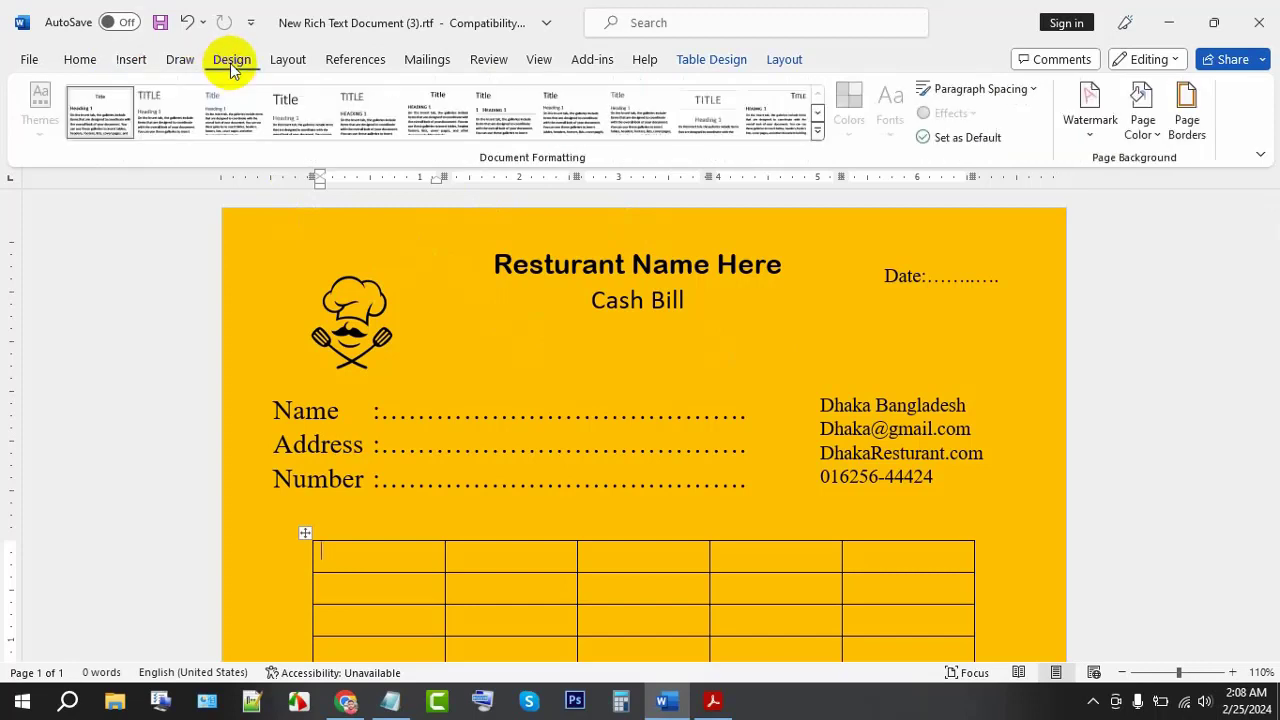
{"action": "left_click", "coordinate": [1190, 140]}
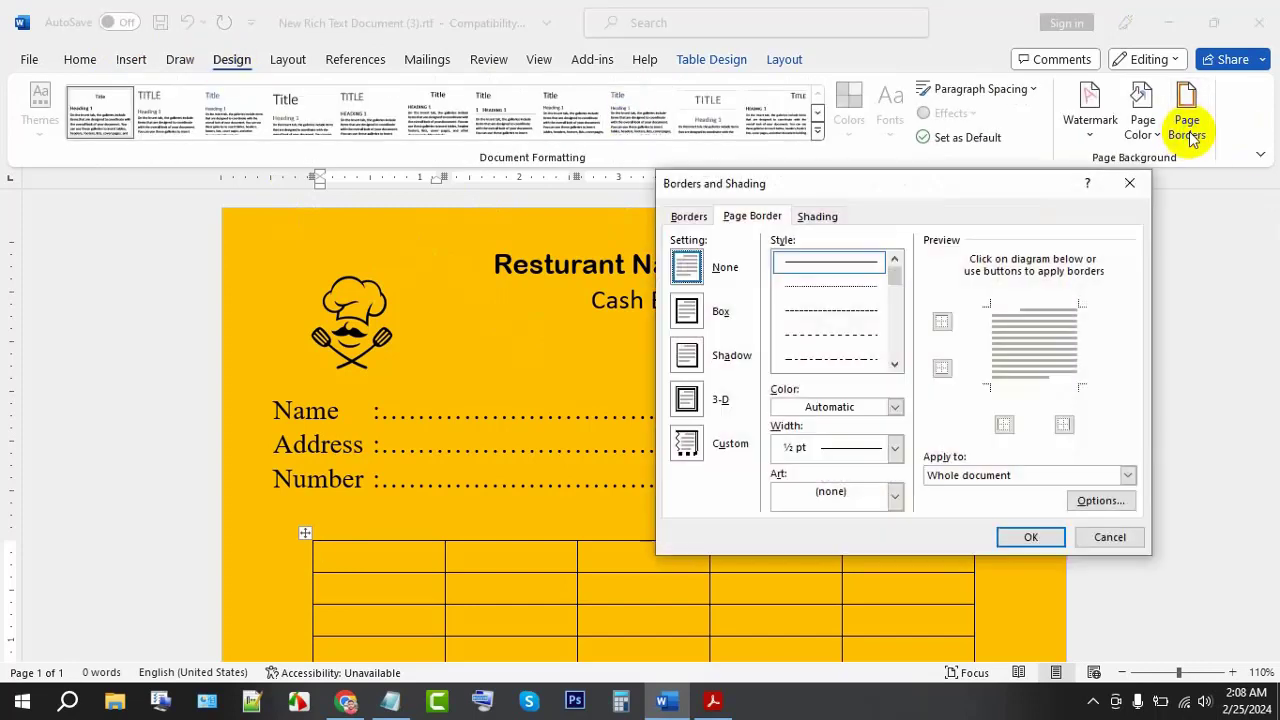
{"action": "left_click", "coordinate": [835, 261]}
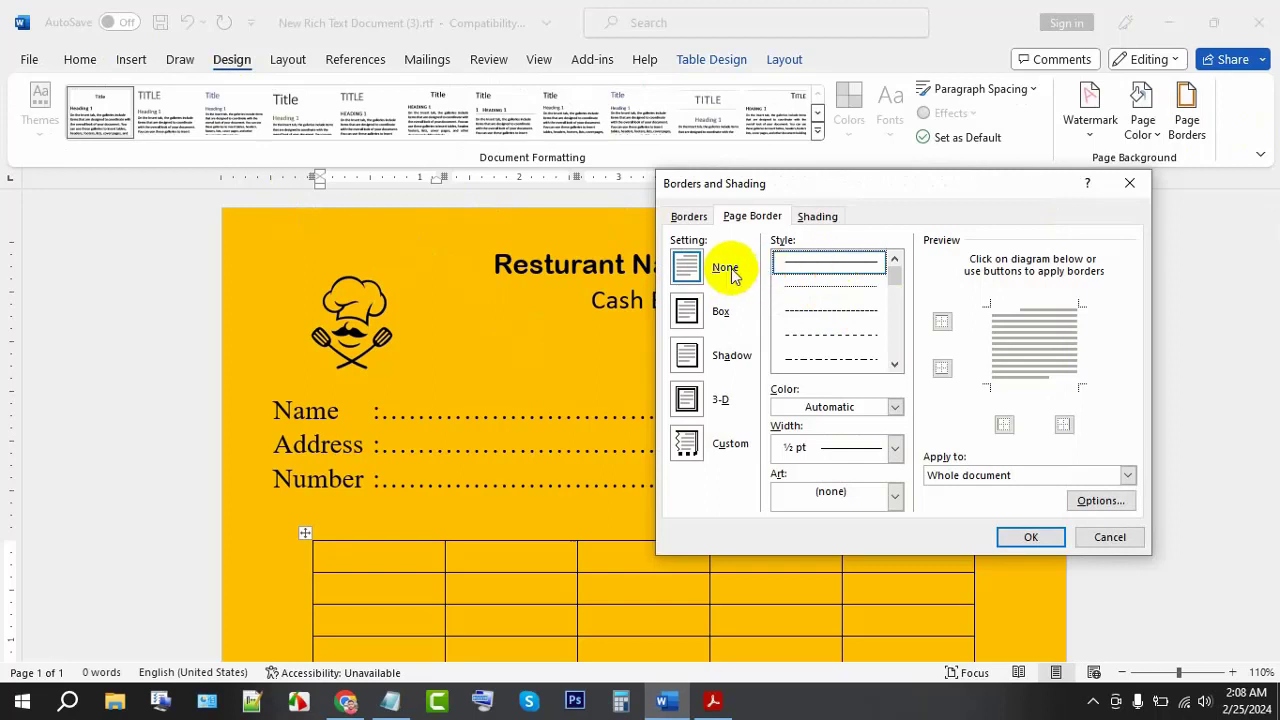
{"action": "left_click", "coordinate": [1028, 535]}
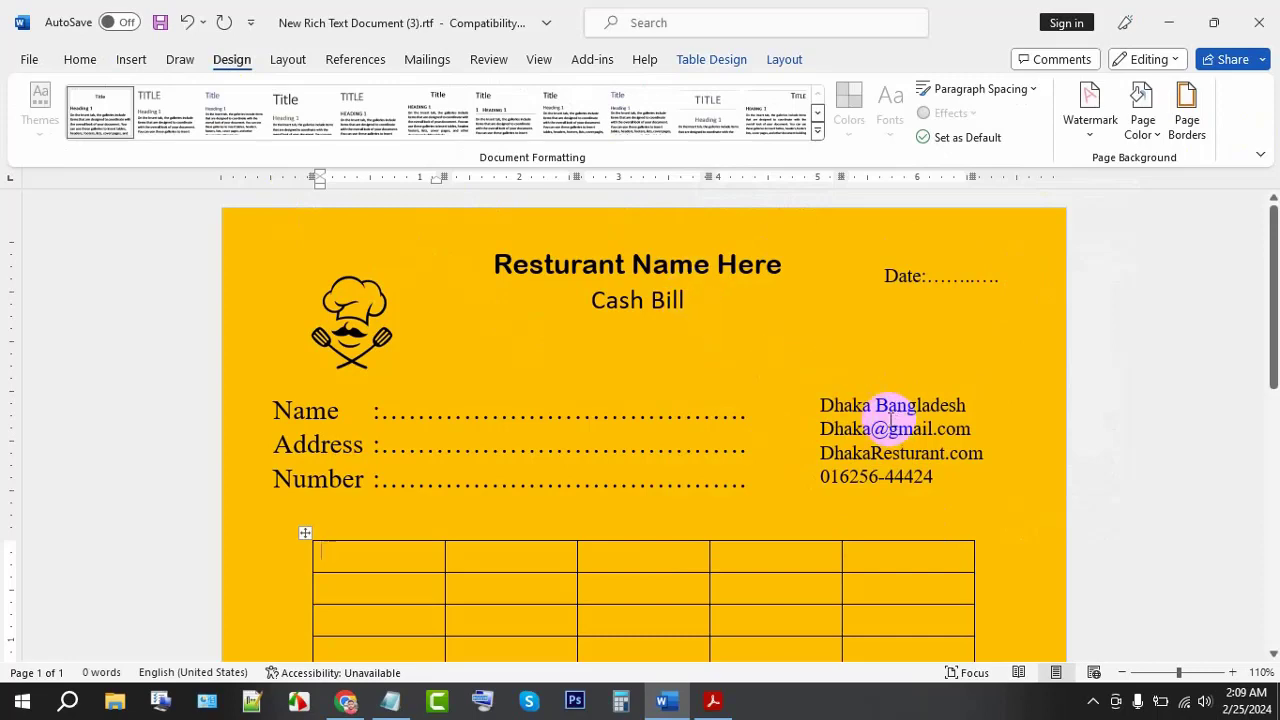
{"action": "scroll", "coordinate": [878, 407], "scroll_direction": "down", "scroll_amount": 2}
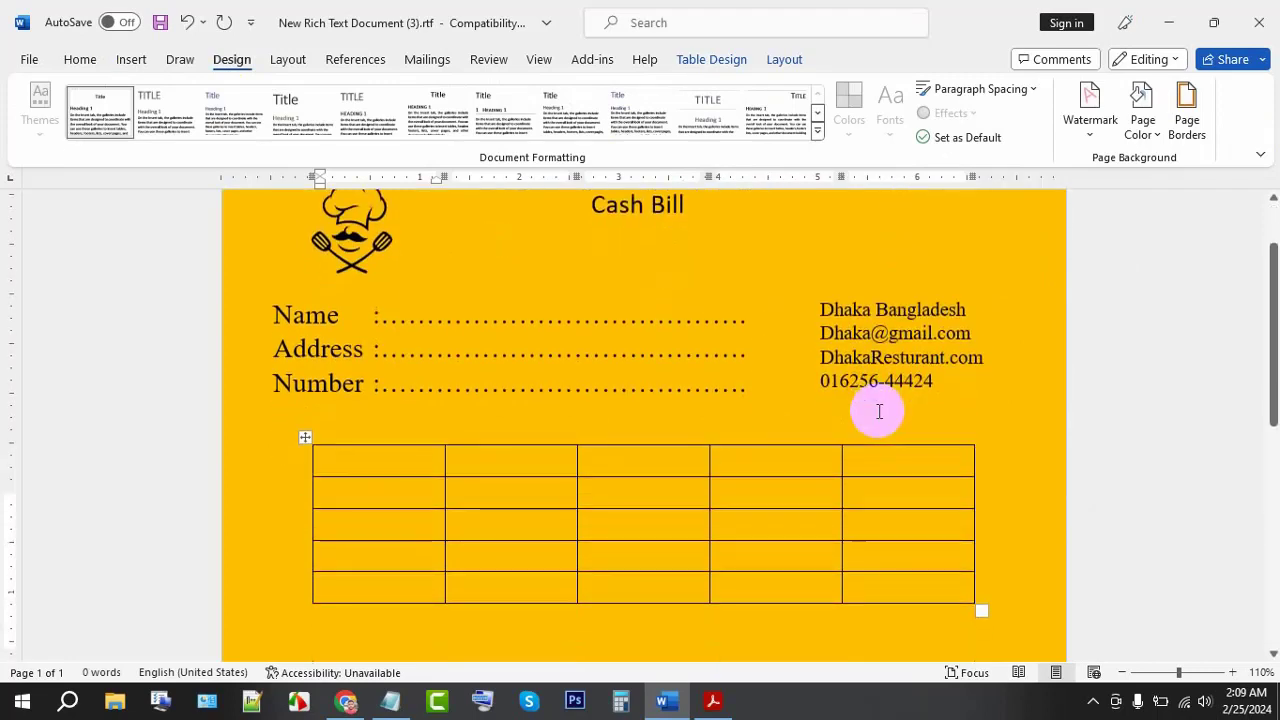
{"action": "scroll", "coordinate": [880, 408], "scroll_direction": "up", "scroll_amount": 2}
- Change the page border to the double-line style
{"action": "left_click", "coordinate": [1187, 137]}
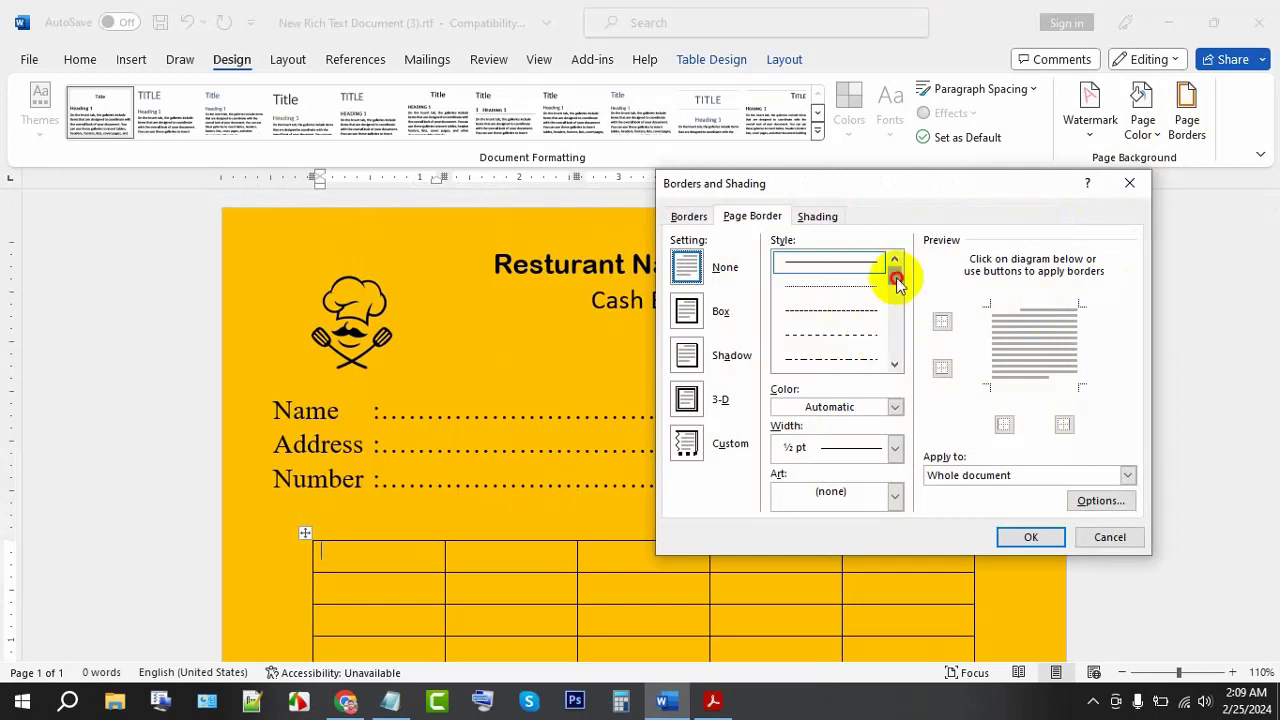
{"action": "left_click_drag", "start_coordinate": [893, 277], "coordinate": [893, 294]}
{"action": "left_click", "coordinate": [862, 290]}
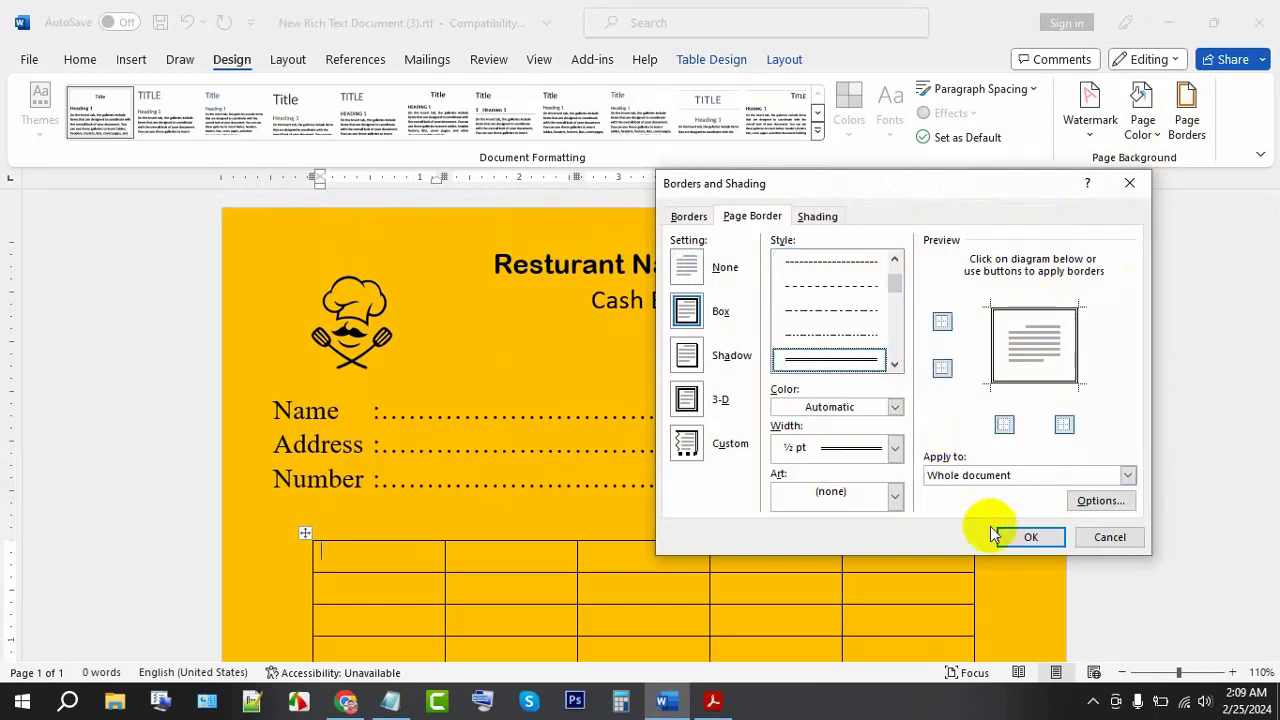
{"action": "left_click", "coordinate": [1030, 537]}
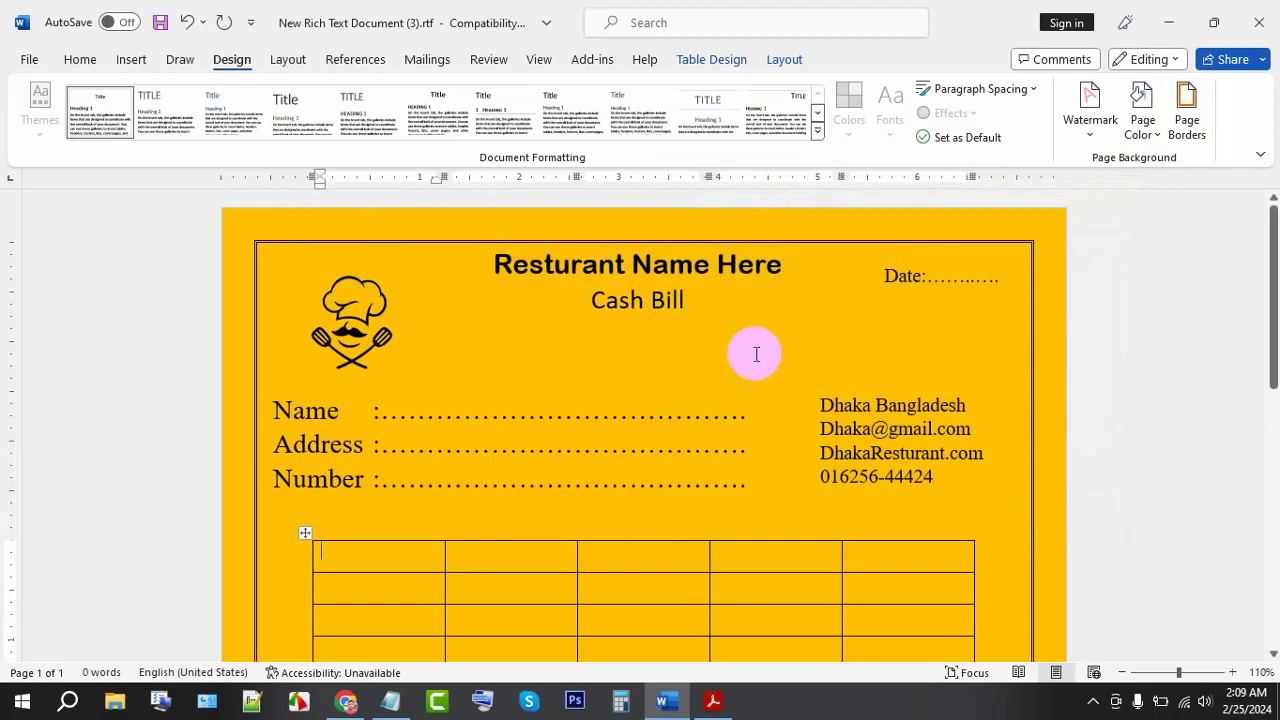
{"action": "left_click", "coordinate": [646, 266]}
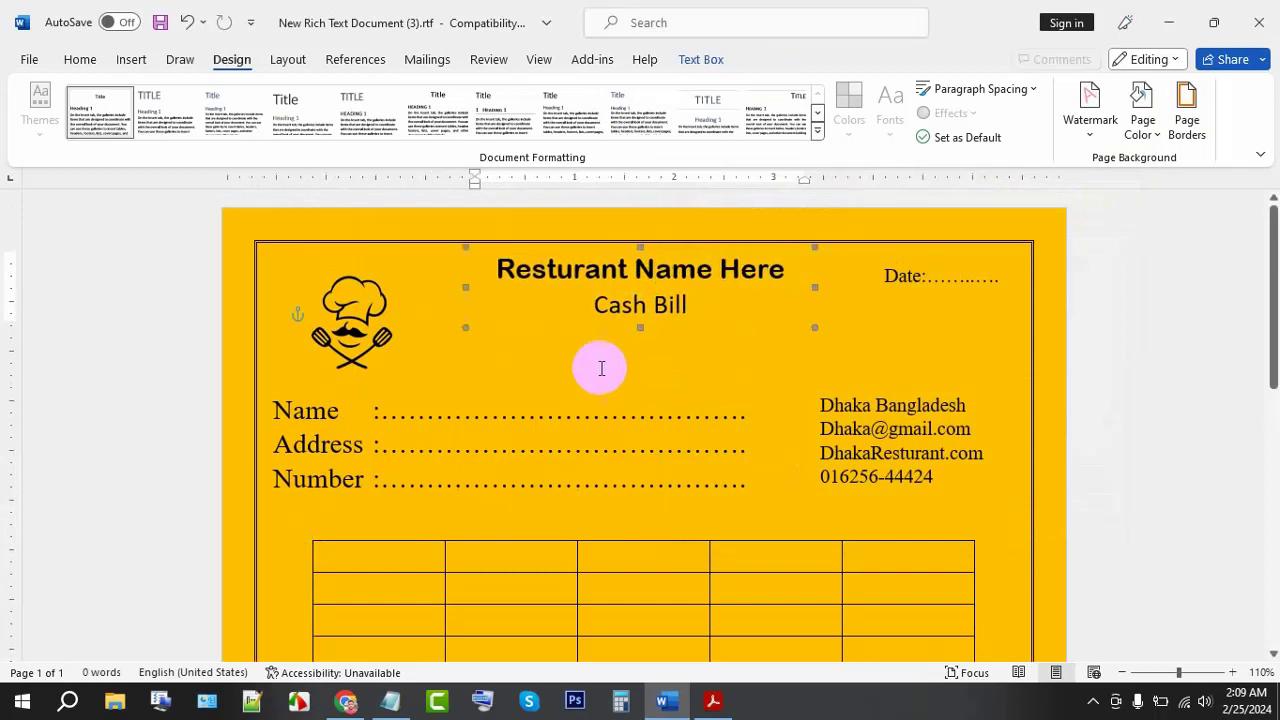
- Nudge the contact details block slightly to the right
{"action": "scroll", "coordinate": [323, 477], "scroll_direction": "down", "scroll_amount": 3}
{"action": "scroll", "coordinate": [349, 460], "scroll_direction": "down", "scroll_amount": 2}
{"action": "scroll", "coordinate": [832, 372], "scroll_direction": "up", "scroll_amount": 1}
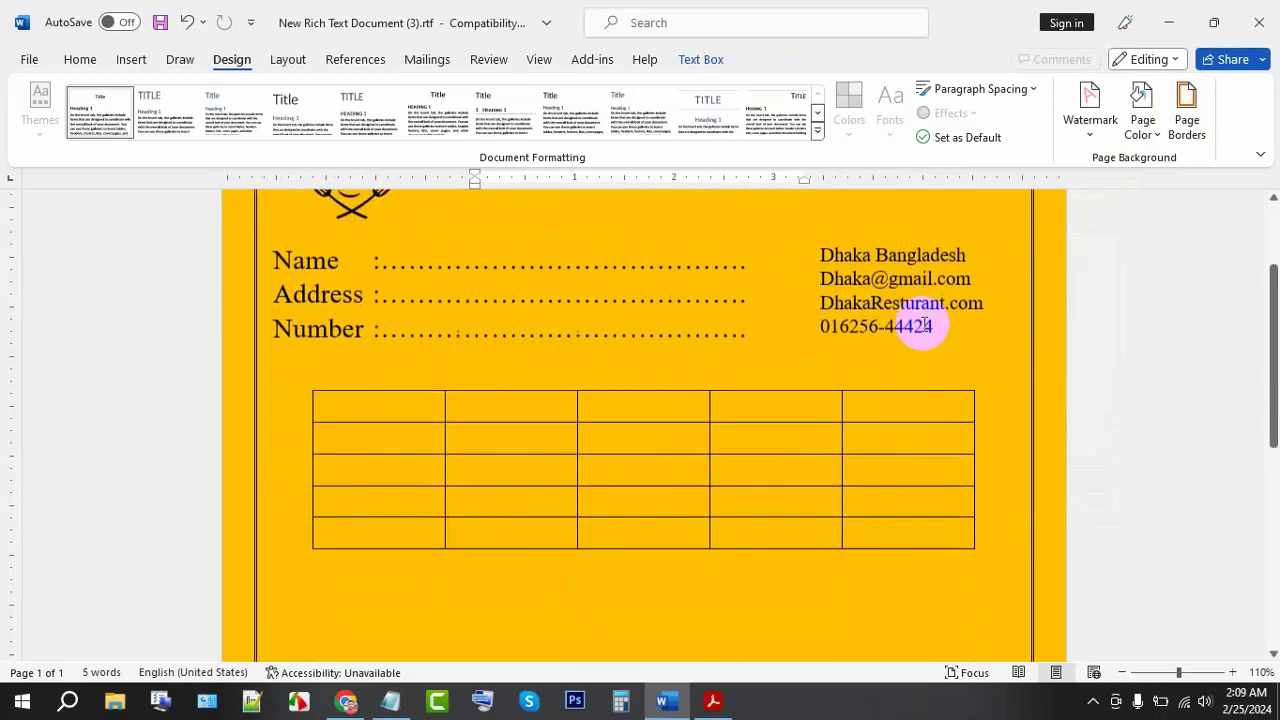
{"action": "left_click", "coordinate": [966, 309]}
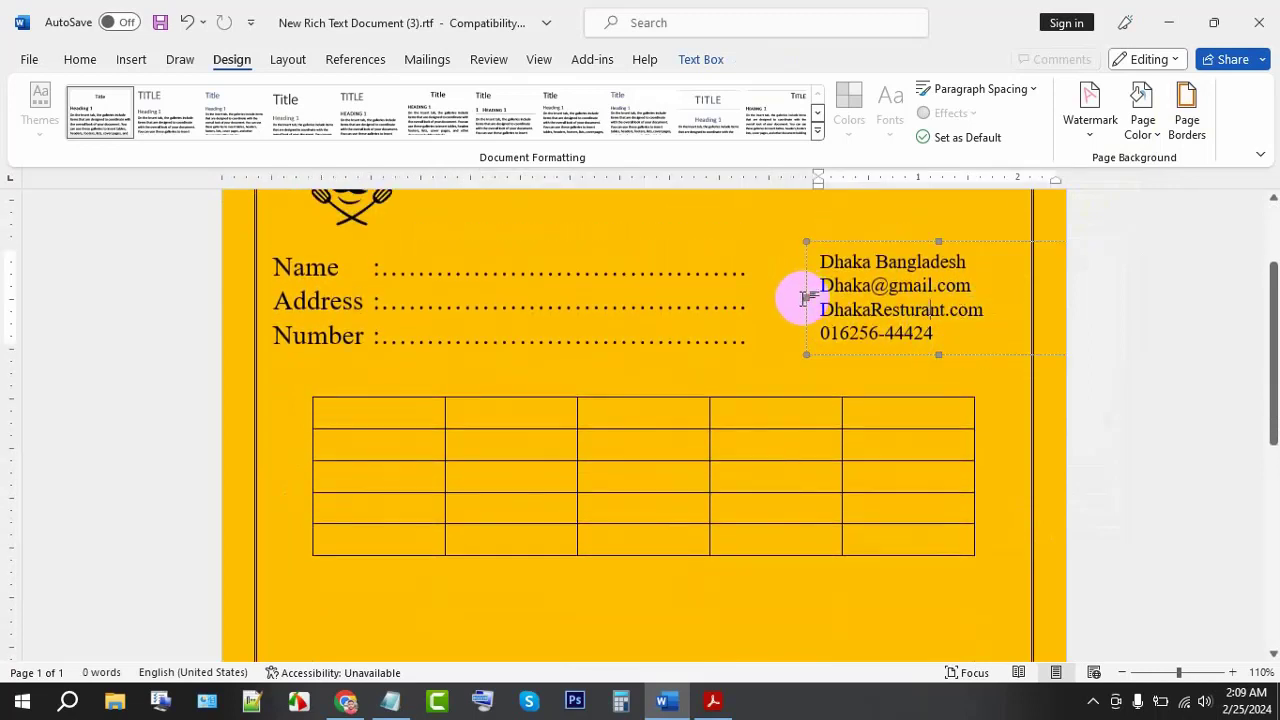
{"action": "scroll", "coordinate": [806, 297], "scroll_direction": "up", "scroll_amount": 1}
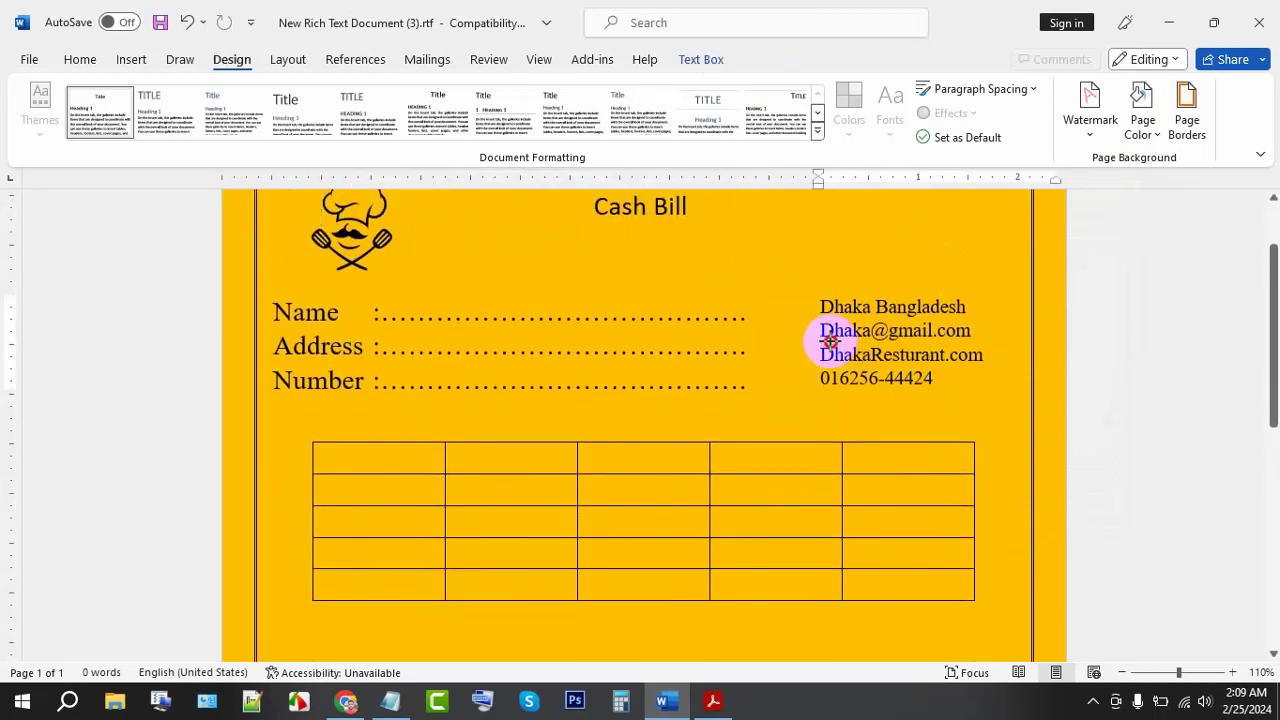
{"action": "left_click_drag", "start_coordinate": [830, 341], "coordinate": [832, 342]}
{"action": "left_click", "coordinate": [412, 369]}
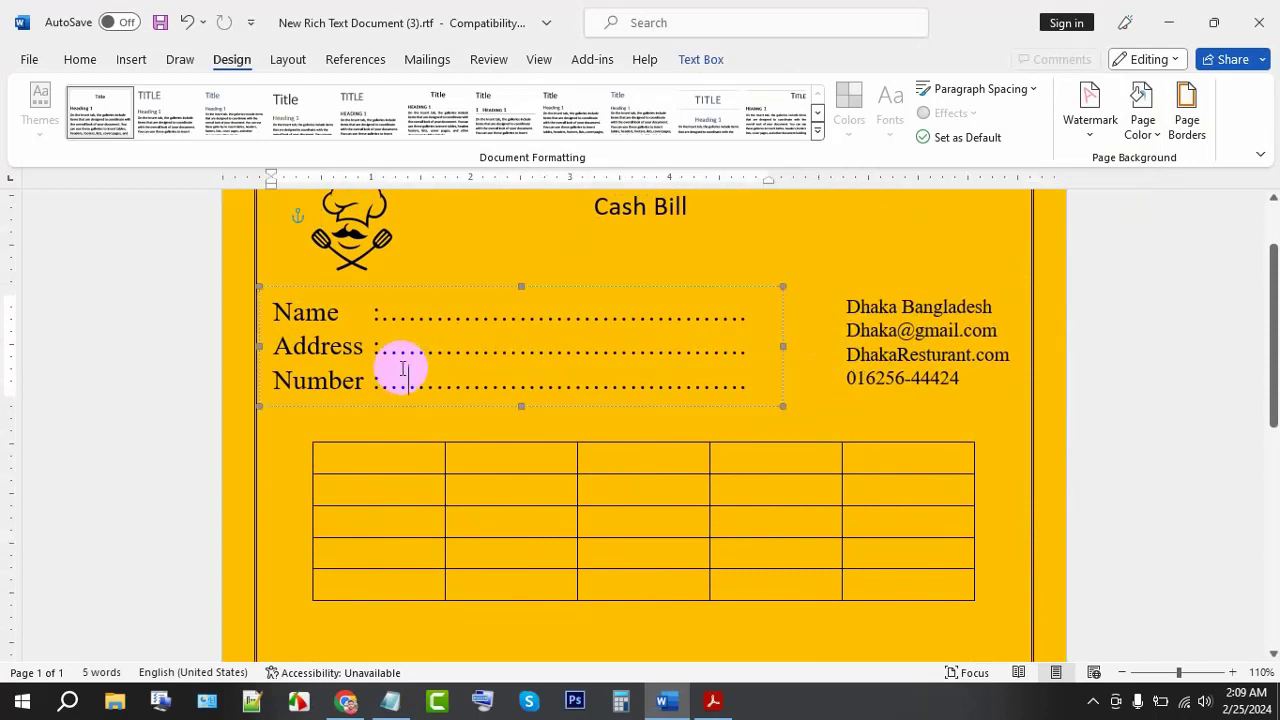
- Widen the item table by extending its left edge and bottom-right corner
{"action": "scroll", "coordinate": [560, 472], "scroll_direction": "down", "scroll_amount": 2}
{"action": "scroll", "coordinate": [650, 440], "scroll_direction": "down", "scroll_amount": 1}
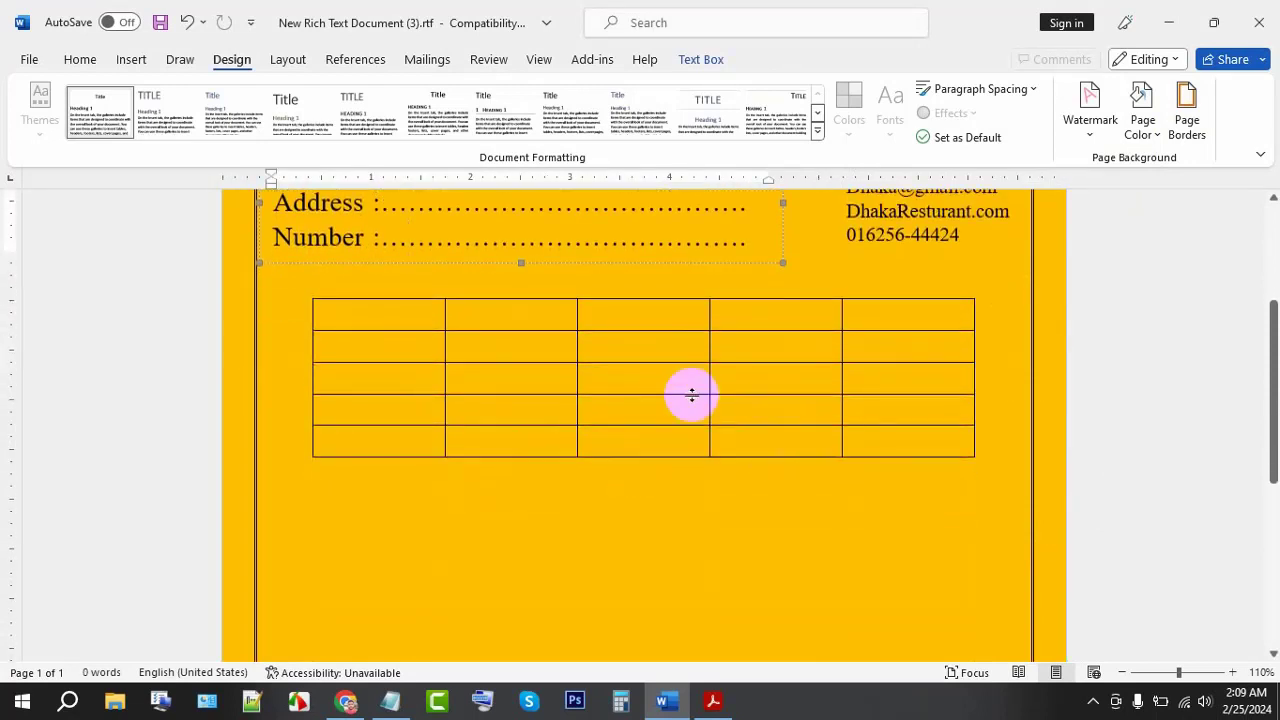
{"action": "left_click", "coordinate": [312, 348]}
{"action": "mouse_move", "coordinate": [304, 331]}
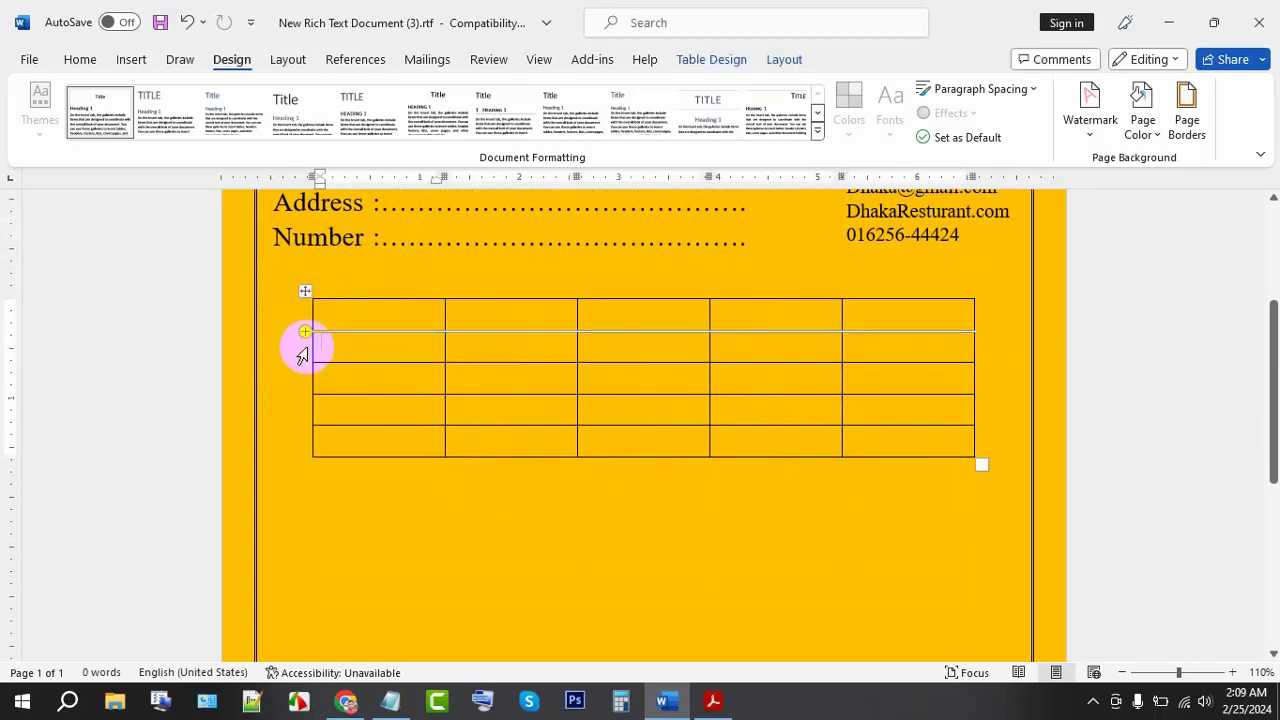
{"action": "left_click", "coordinate": [304, 358]}
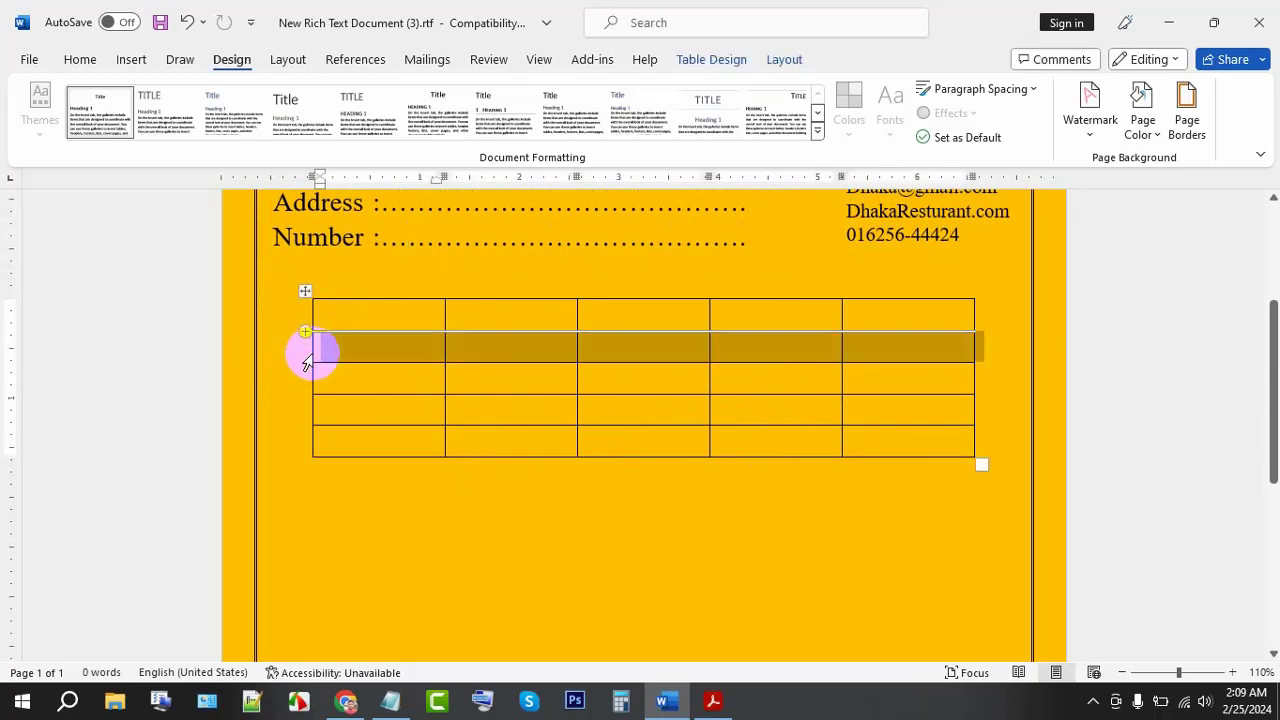
{"action": "left_click", "coordinate": [422, 390]}
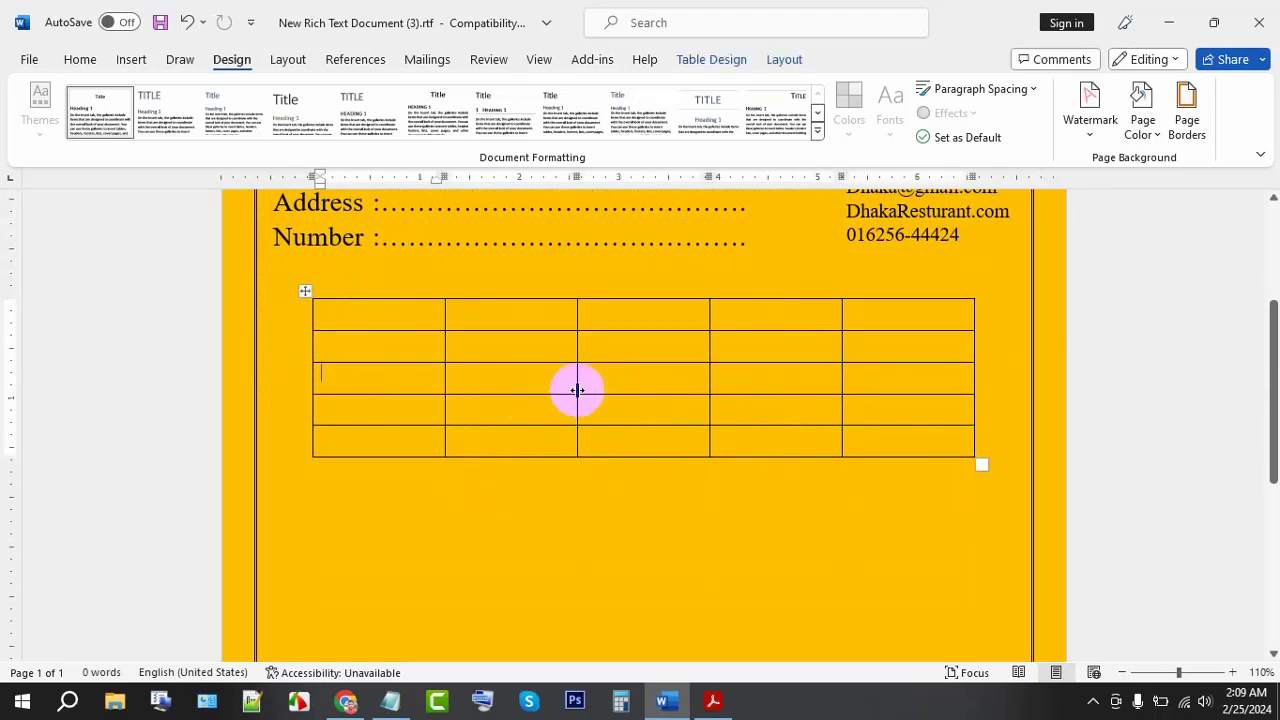
{"action": "left_click", "coordinate": [309, 377]}
{"action": "left_click", "coordinate": [309, 383]}
{"action": "left_click", "coordinate": [313, 382]}
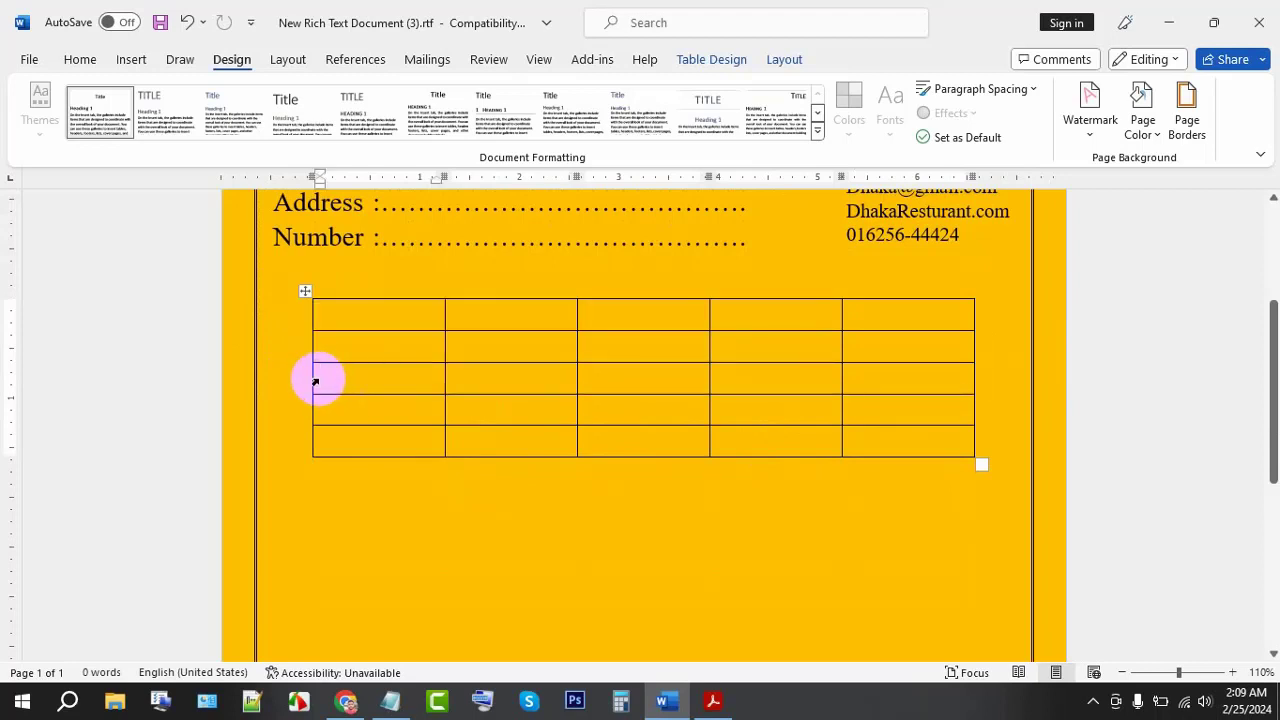
{"action": "left_click_drag", "start_coordinate": [313, 382], "coordinate": [261, 382]}
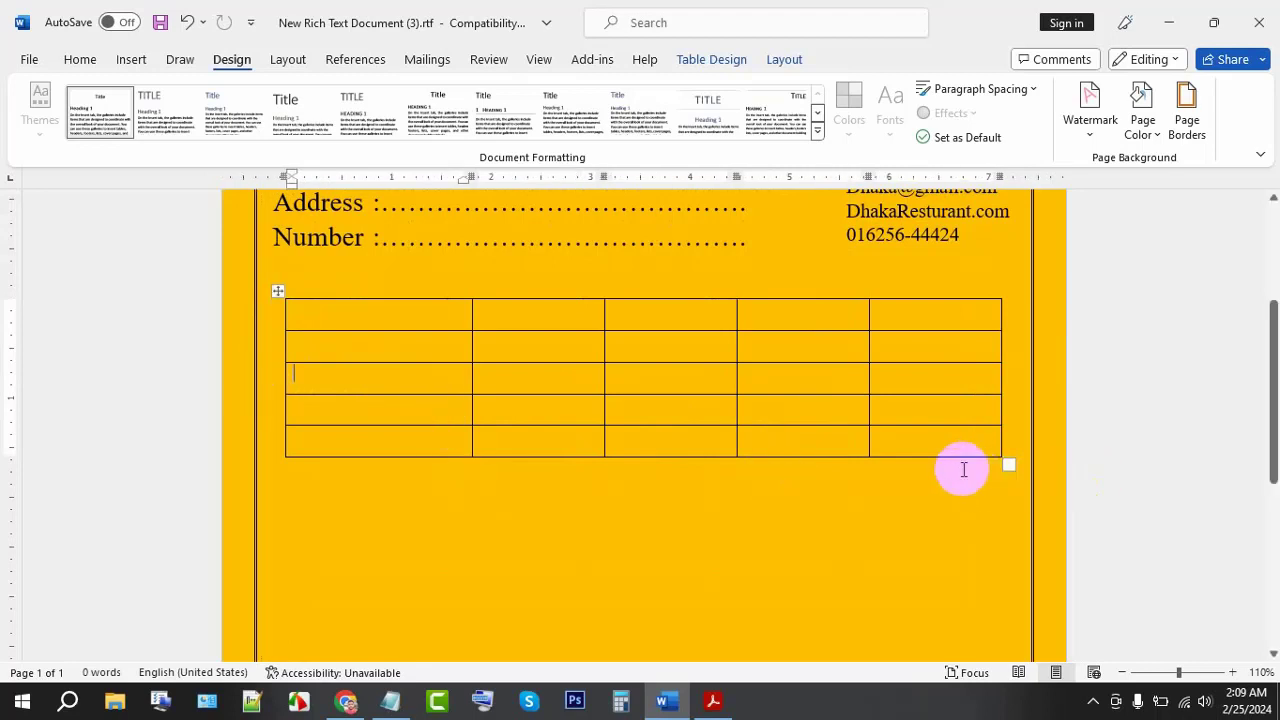
{"action": "mouse_move", "coordinate": [1005, 460]}
{"action": "left_mouse_down"}
{"action": "mouse_move", "coordinate": [1006, 523]}
{"action": "mouse_move", "coordinate": [1008, 442]}
{"action": "left_mouse_up"}
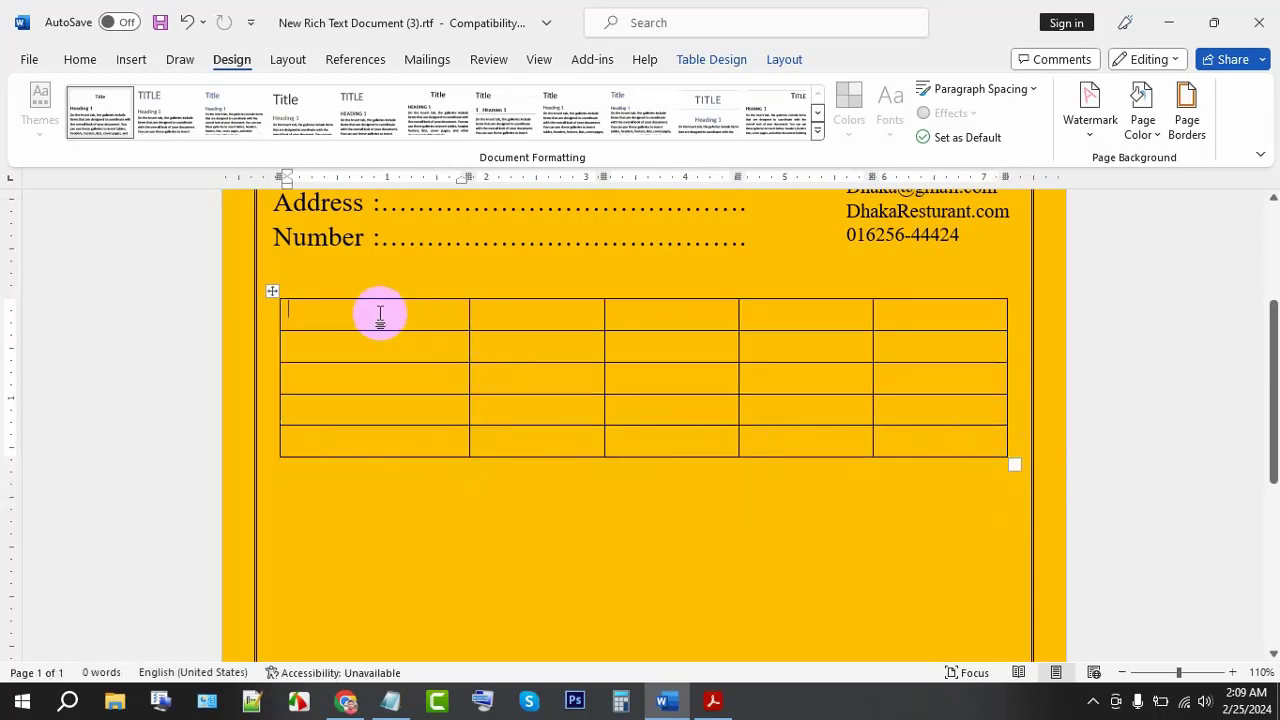
- Resize the columns: narrow first column, wider description, third and fourth columns
{"action": "left_click_drag", "start_coordinate": [468, 313], "coordinate": [309, 337]}
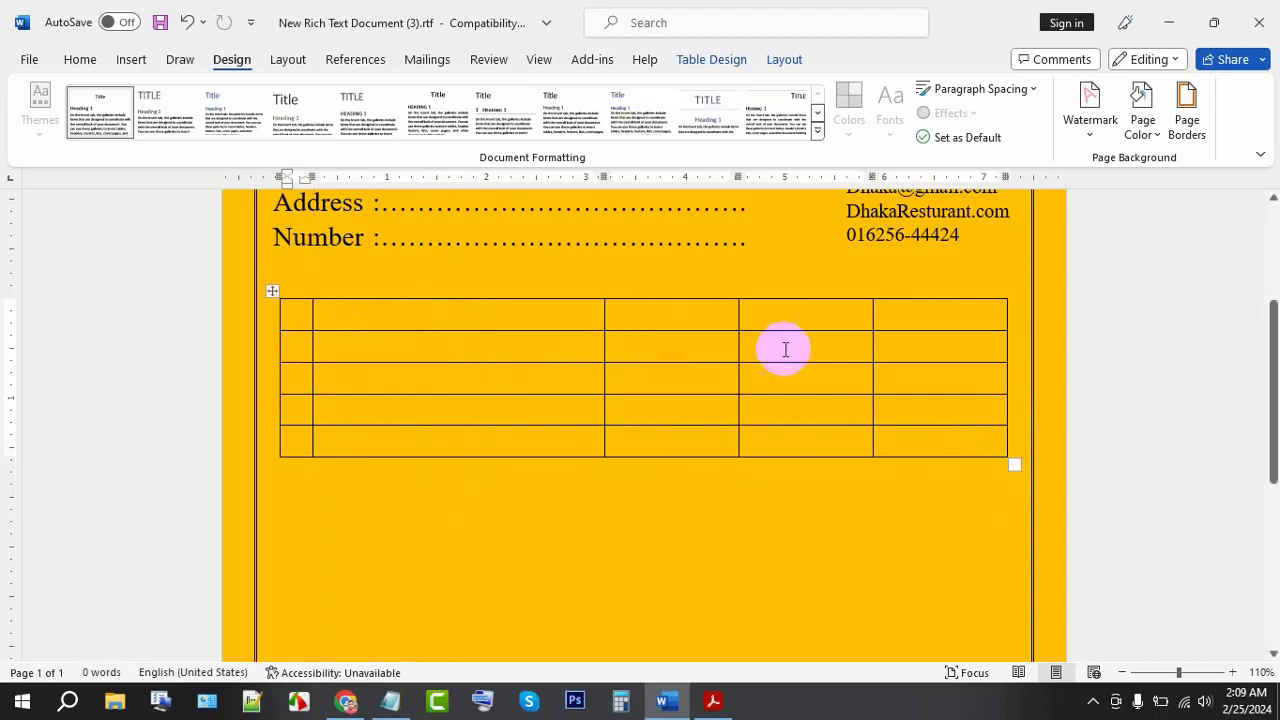
{"action": "left_click_drag", "start_coordinate": [872, 348], "coordinate": [903, 349]}
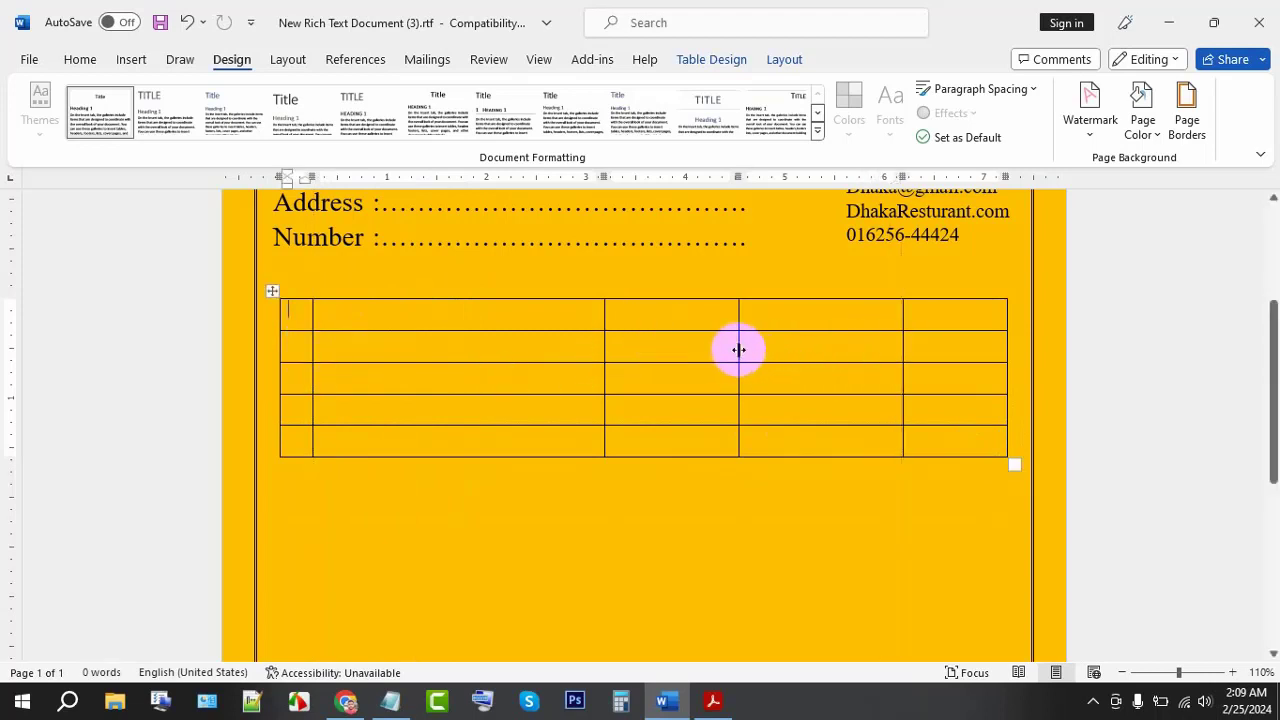
{"action": "left_click_drag", "start_coordinate": [738, 349], "coordinate": [816, 349]}
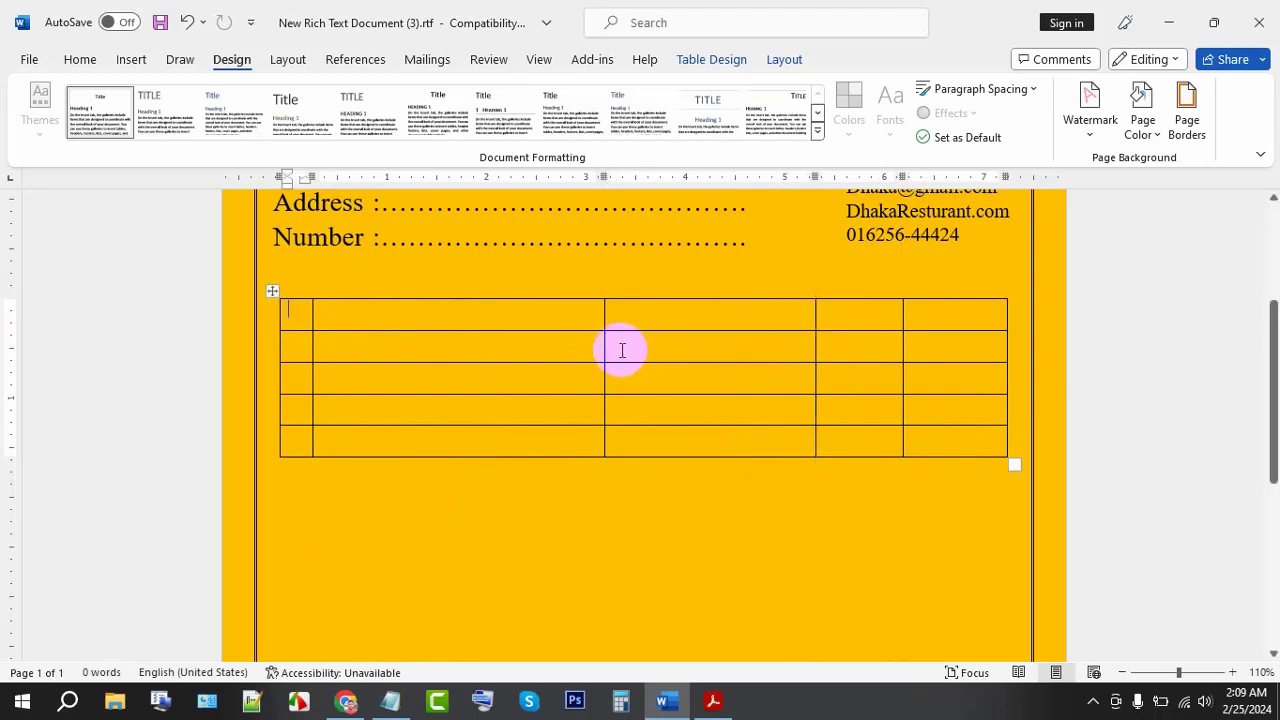
{"action": "left_click_drag", "start_coordinate": [605, 347], "coordinate": [724, 349]}
{"action": "type", "text": "SL"}
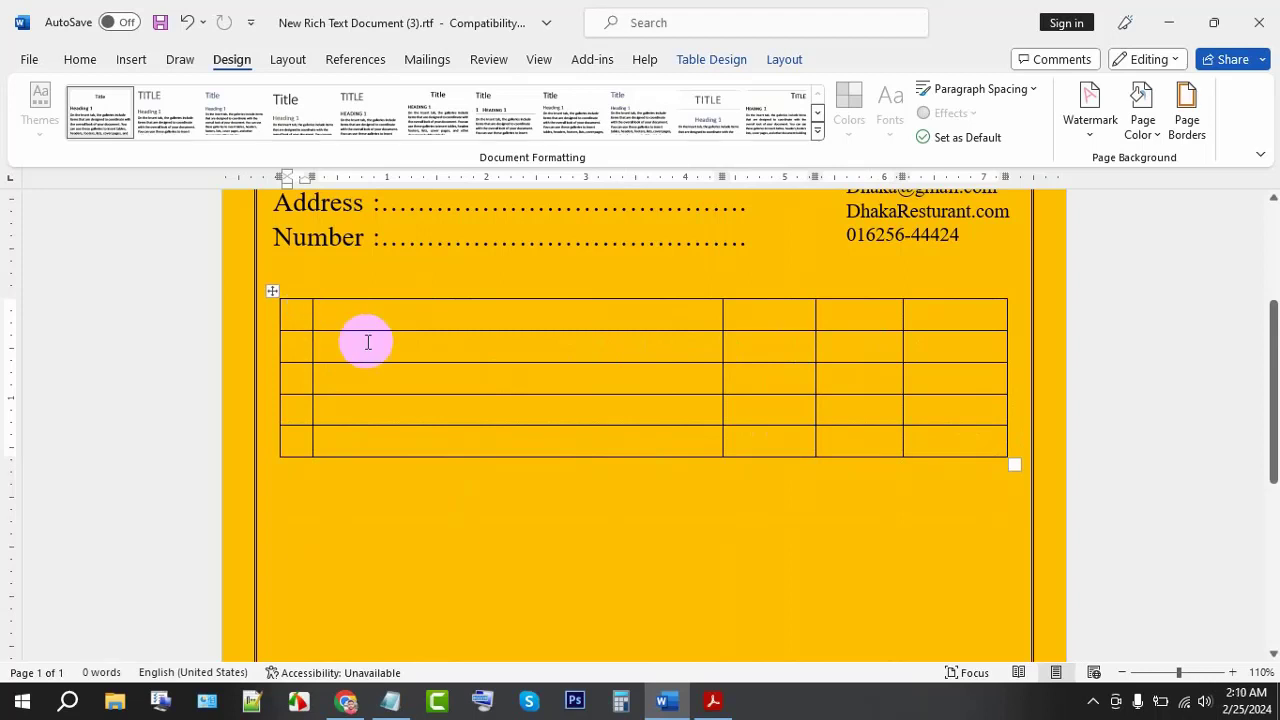
- Enter Description, Qtn, Rate and Amount in the header cells and select the header row
{"action": "left_click", "coordinate": [435, 327]}
{"action": "type", "text": "Description"}
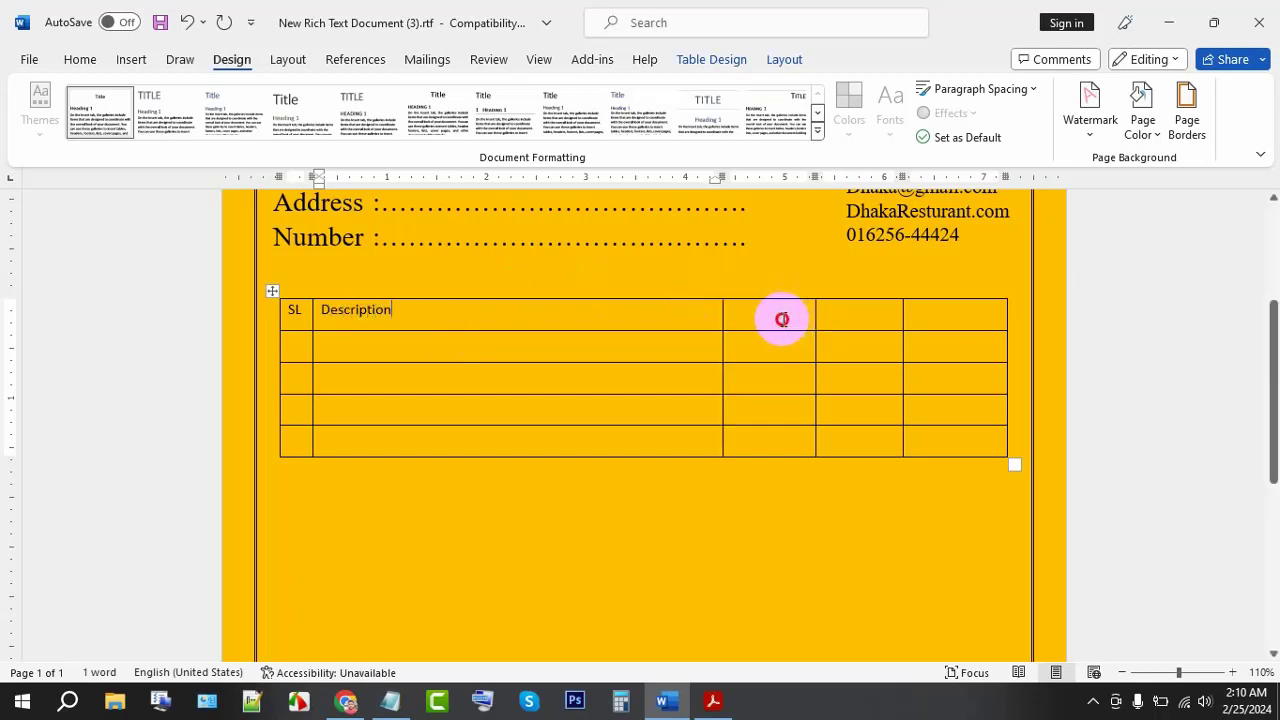
{"action": "type", "text": "Qtn"}
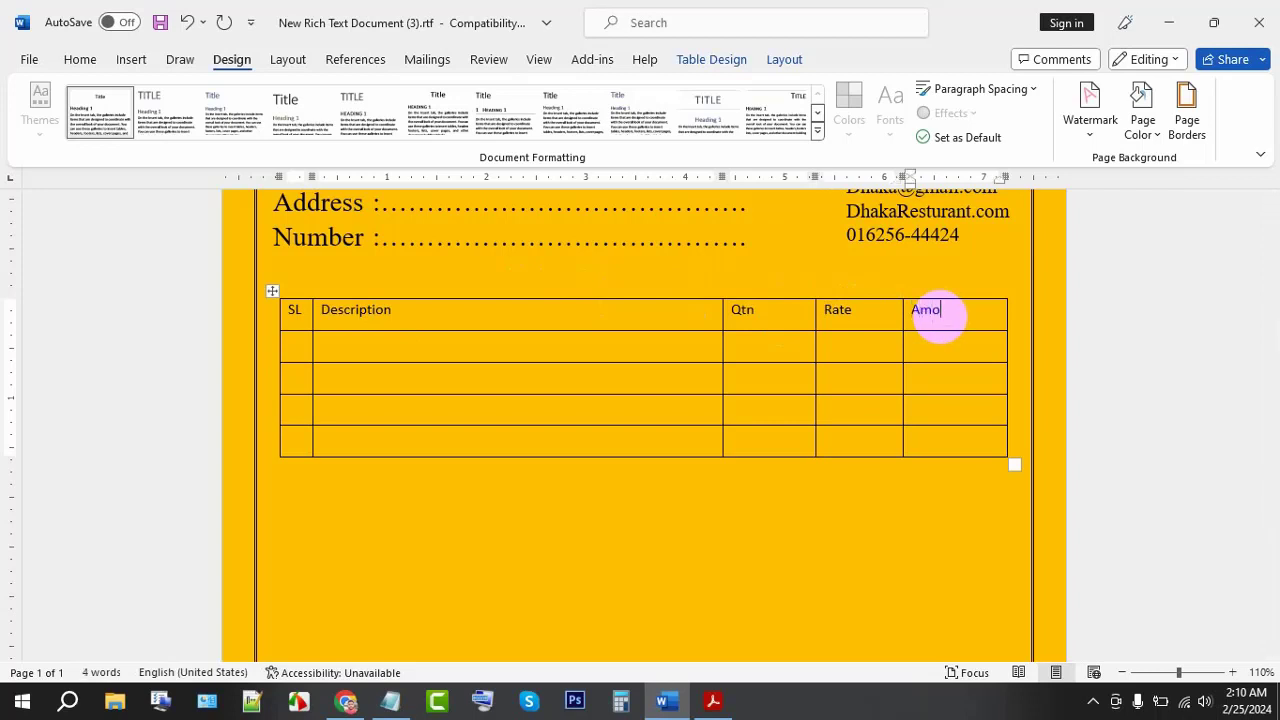
{"action": "type", "text": "t"}
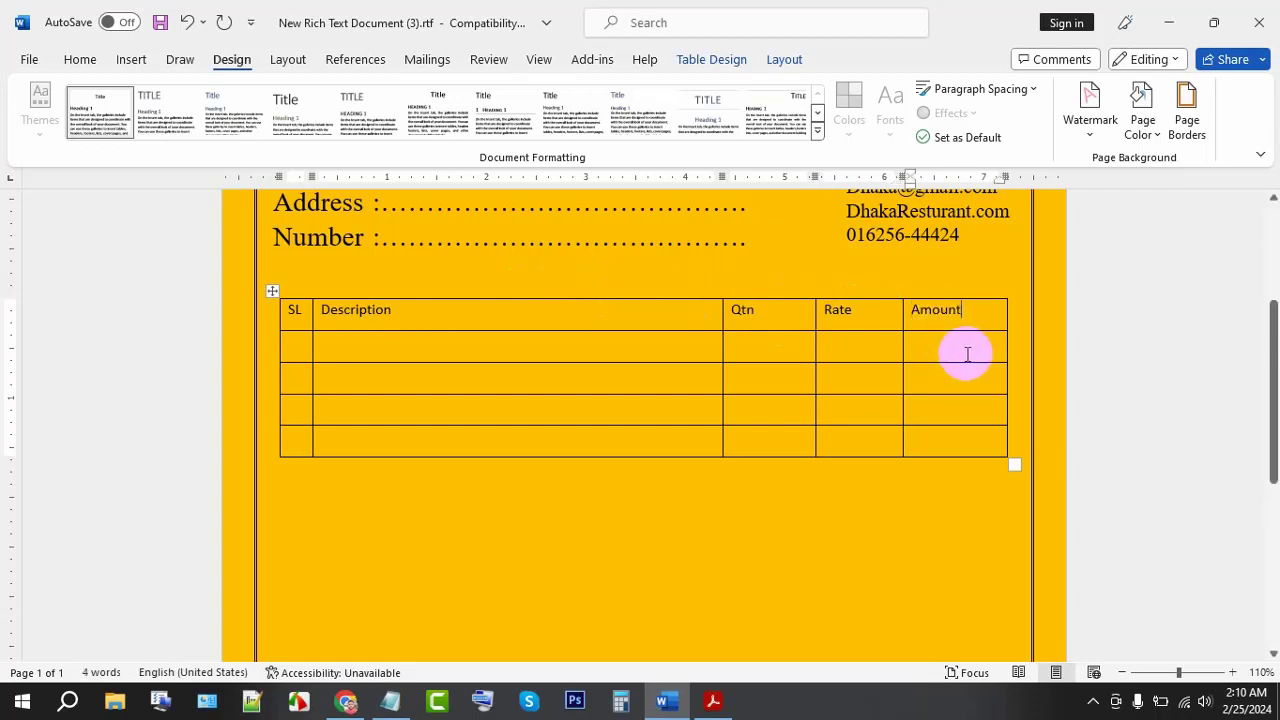
{"action": "mouse_move", "coordinate": [980, 317]}
{"action": "left_mouse_down"}
{"action": "mouse_move", "coordinate": [637, 344]}
{"action": "mouse_move", "coordinate": [289, 311]}
{"action": "left_mouse_up"}
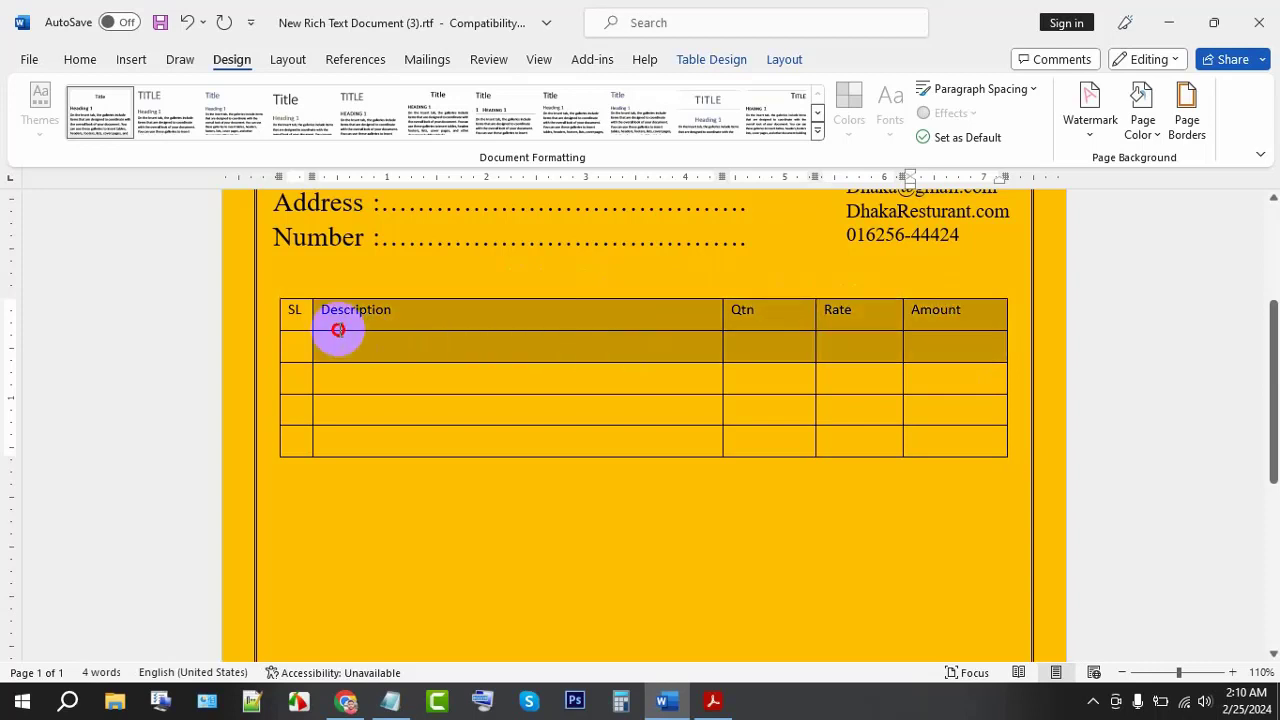
- Centre the header labels, make them bold at 16 pt, and remove space after paragraphs
{"action": "left_click", "coordinate": [781, 62]}
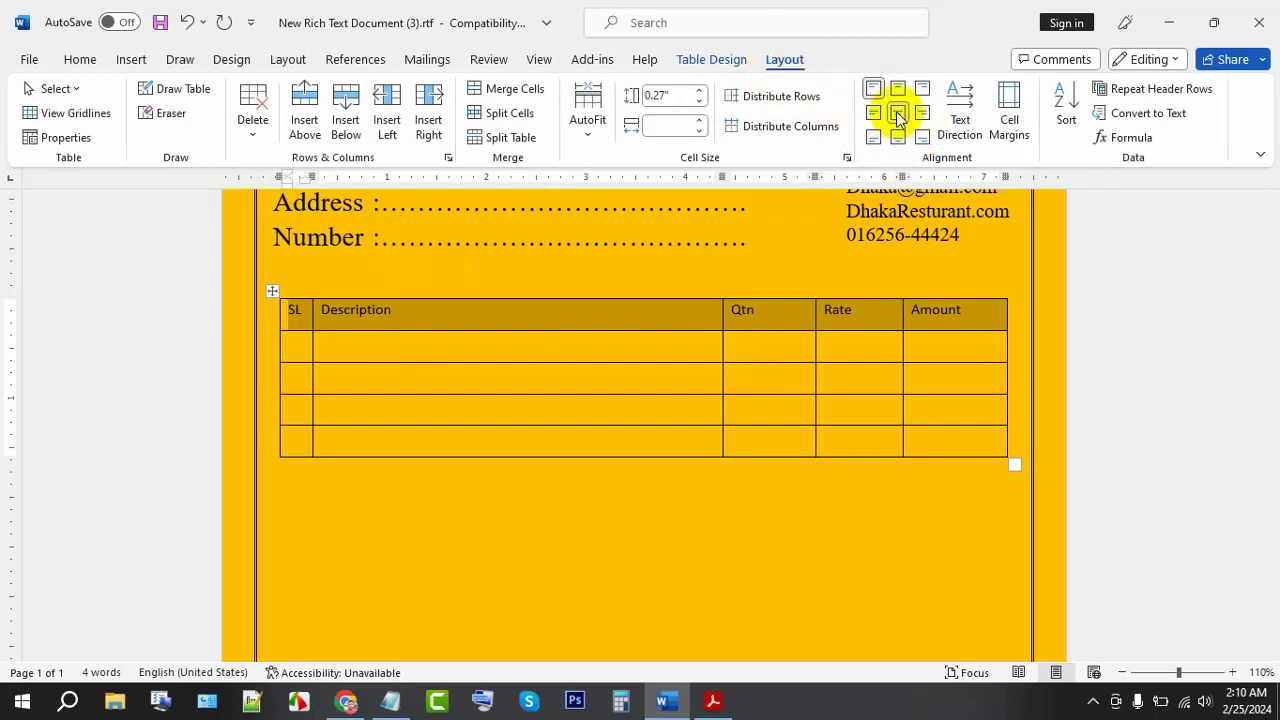
{"action": "left_click", "coordinate": [898, 117]}
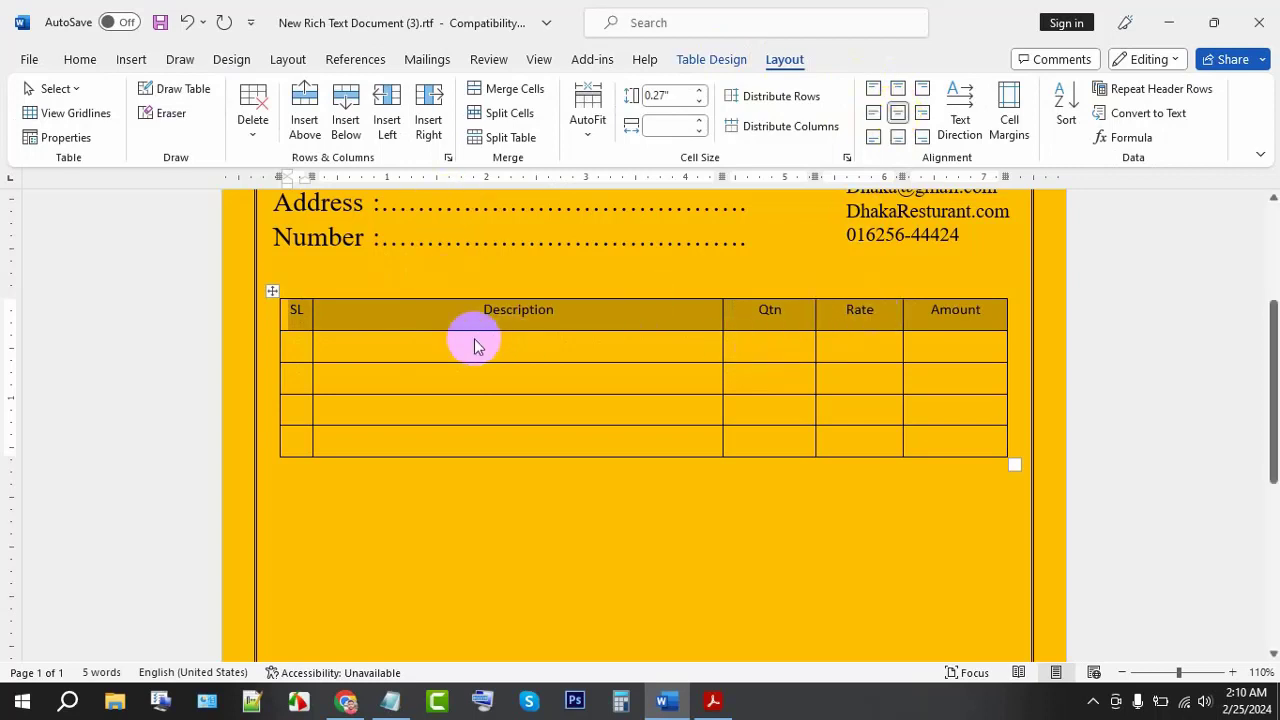
{"action": "left_click", "coordinate": [80, 60]}
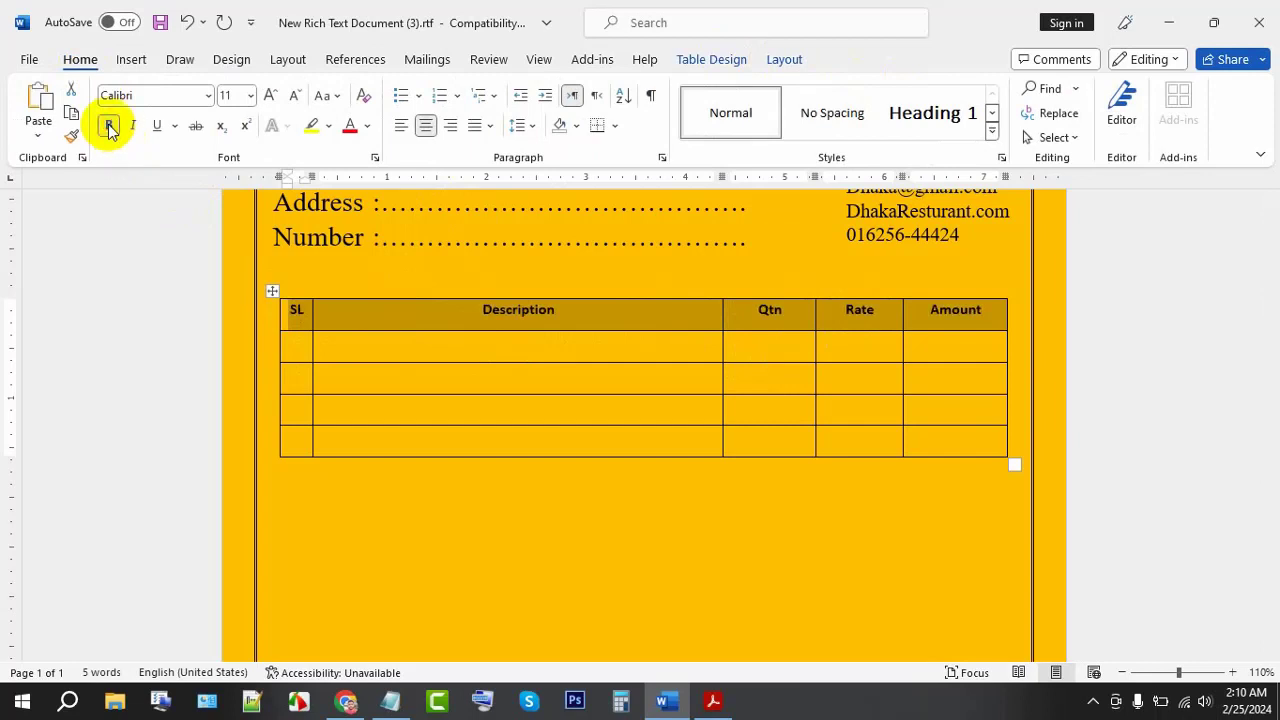
{"action": "double_click", "coordinate": [270, 95]}
{"action": "left_click", "coordinate": [270, 95]}
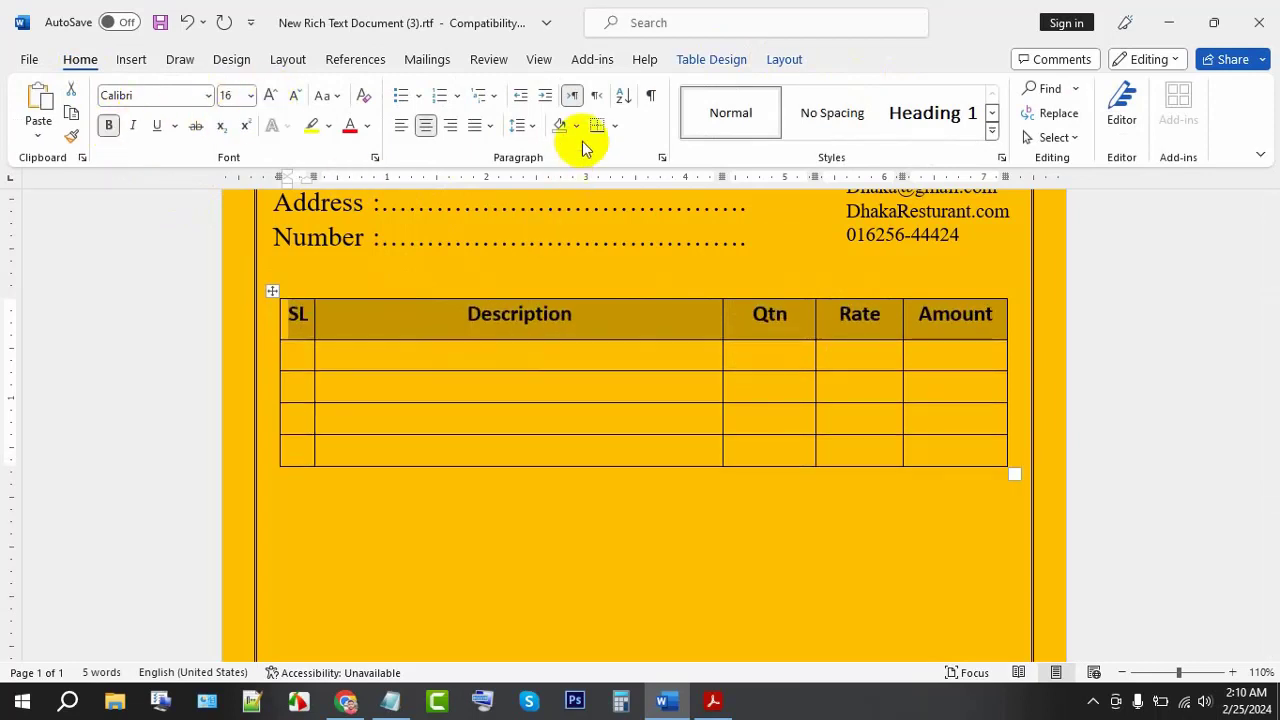
{"action": "left_click", "coordinate": [533, 133]}
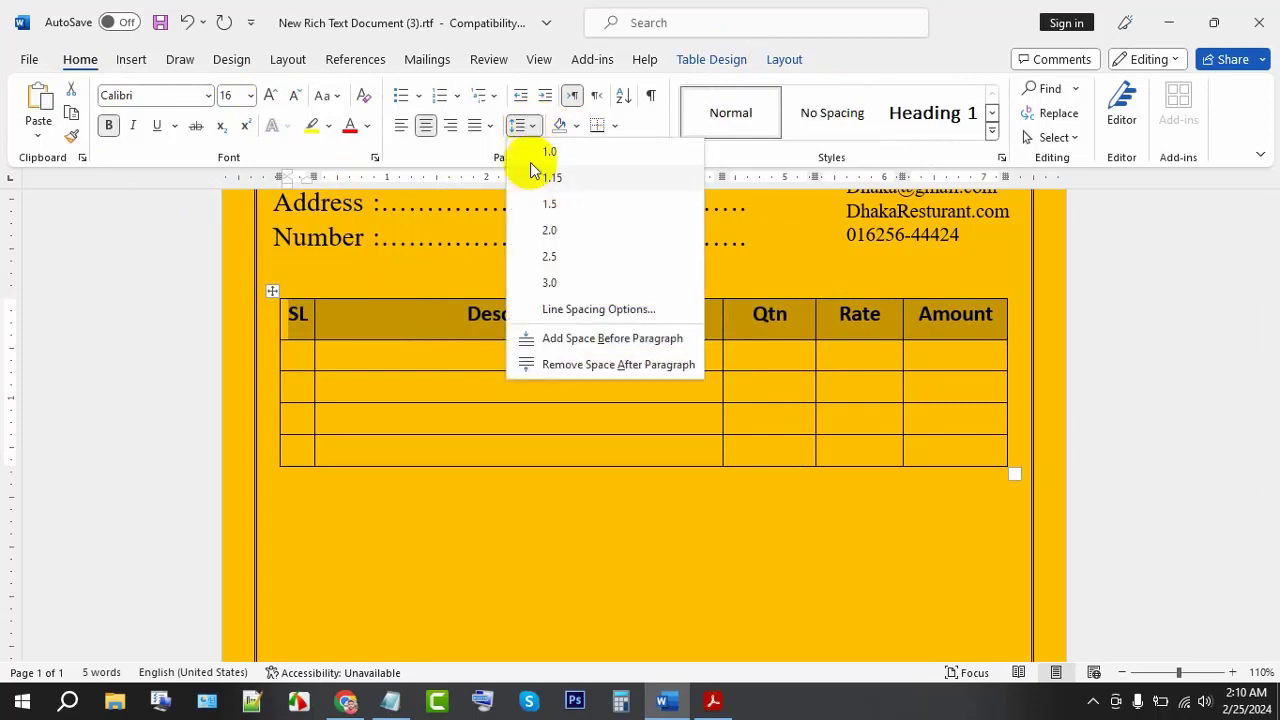
{"action": "left_click", "coordinate": [582, 366]}
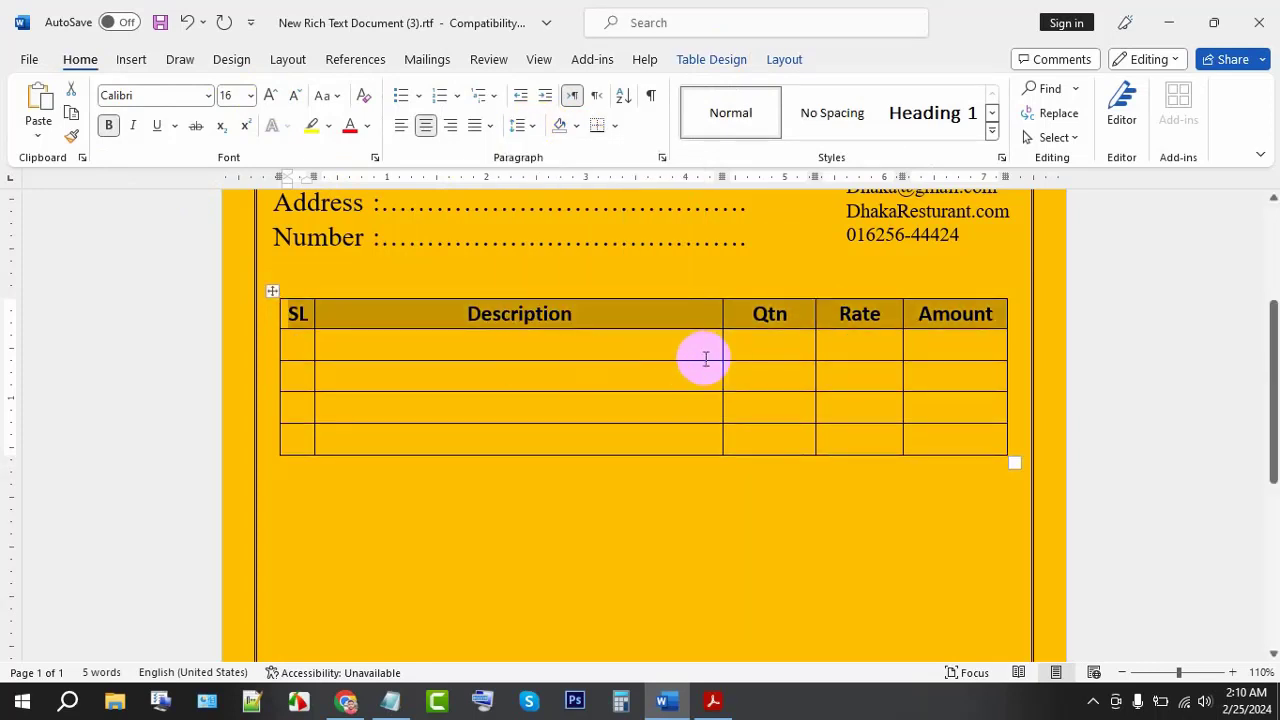
{"action": "left_click", "coordinate": [337, 348]}
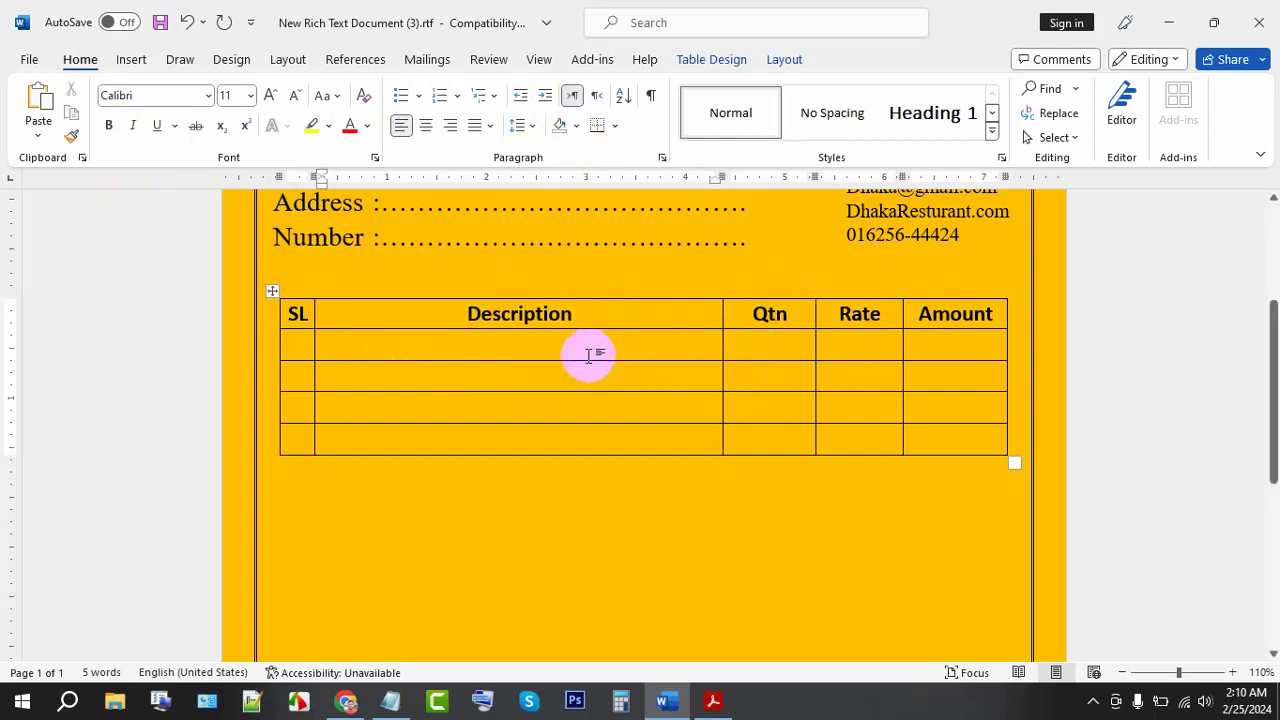
- Make the first item row tall by adding blank lines in its Description cell
{"action": "key", "text": "Return"}
{"action": "key", "text": "Return"}
{"action": "key", "text": "Return"}
{"action": "key", "text": "Return"}
{"action": "key", "text": "Return"}
{"action": "key", "text": "Return"}
{"action": "key", "text": "Return"}
{"action": "key", "text": "Return"}
{"action": "key", "text": "Return"}
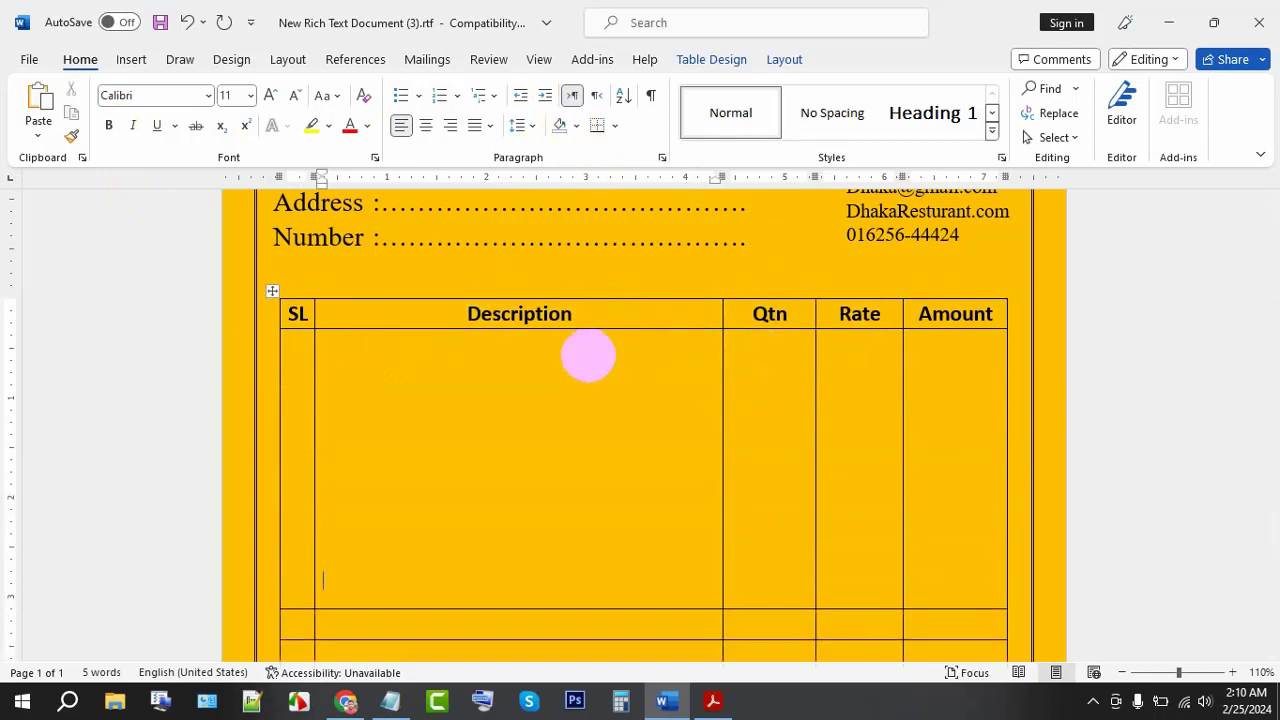
{"action": "key", "text": "Return"}
{"action": "key", "text": "Return"}
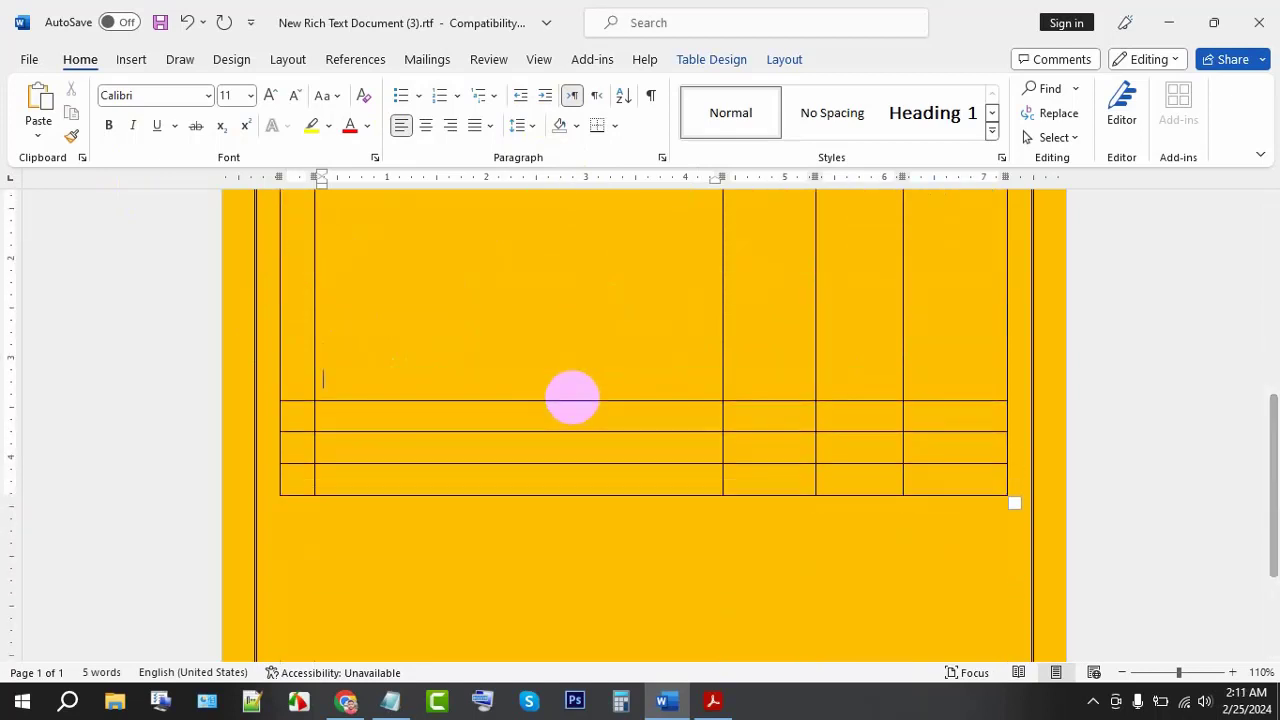
{"action": "key", "text": "Return"}
{"action": "key", "text": "Return"}
{"action": "key", "text": "Return"}
{"action": "key", "text": "Return"}
{"action": "key", "text": "Return"}
{"action": "key", "text": "Return"}
{"action": "scroll", "coordinate": [571, 396], "scroll_direction": "down", "scroll_amount": 1}
{"action": "scroll", "coordinate": [571, 400], "scroll_direction": "down", "scroll_amount": 2}
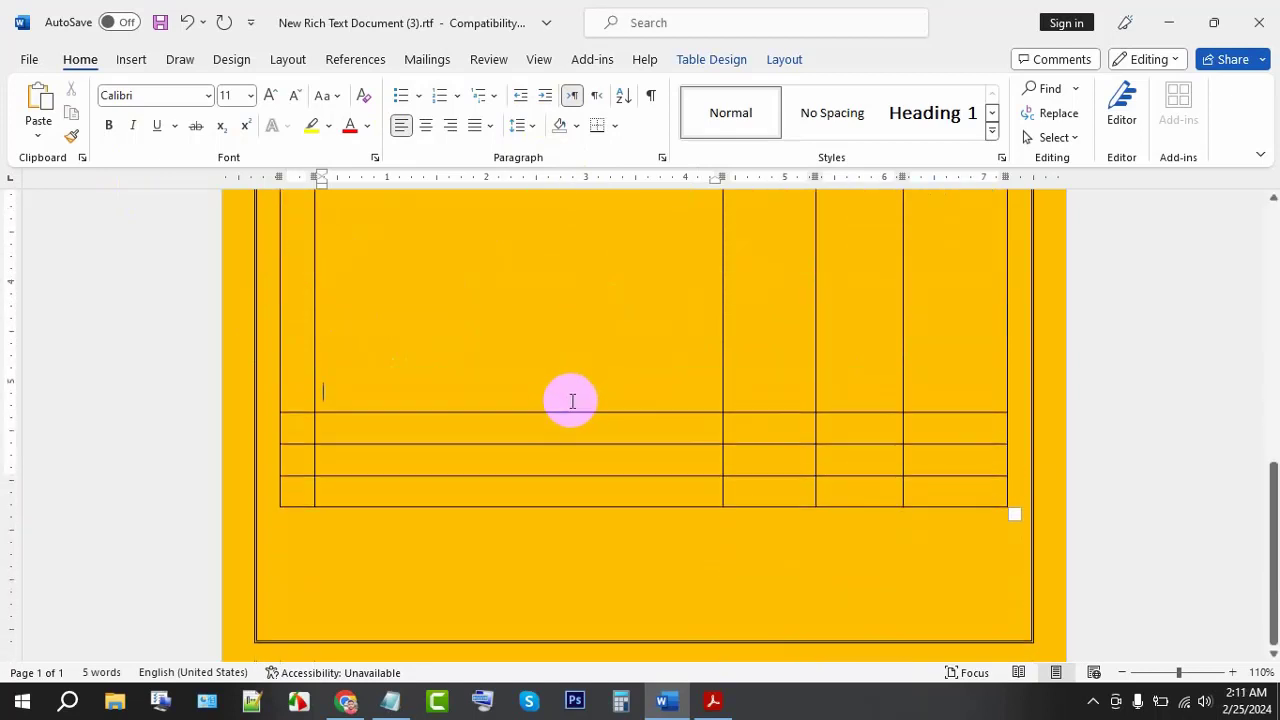
{"action": "key", "text": "Return"}
{"action": "key", "text": "Return"}
{"action": "key", "text": "Return"}
{"action": "key", "text": "Return"}
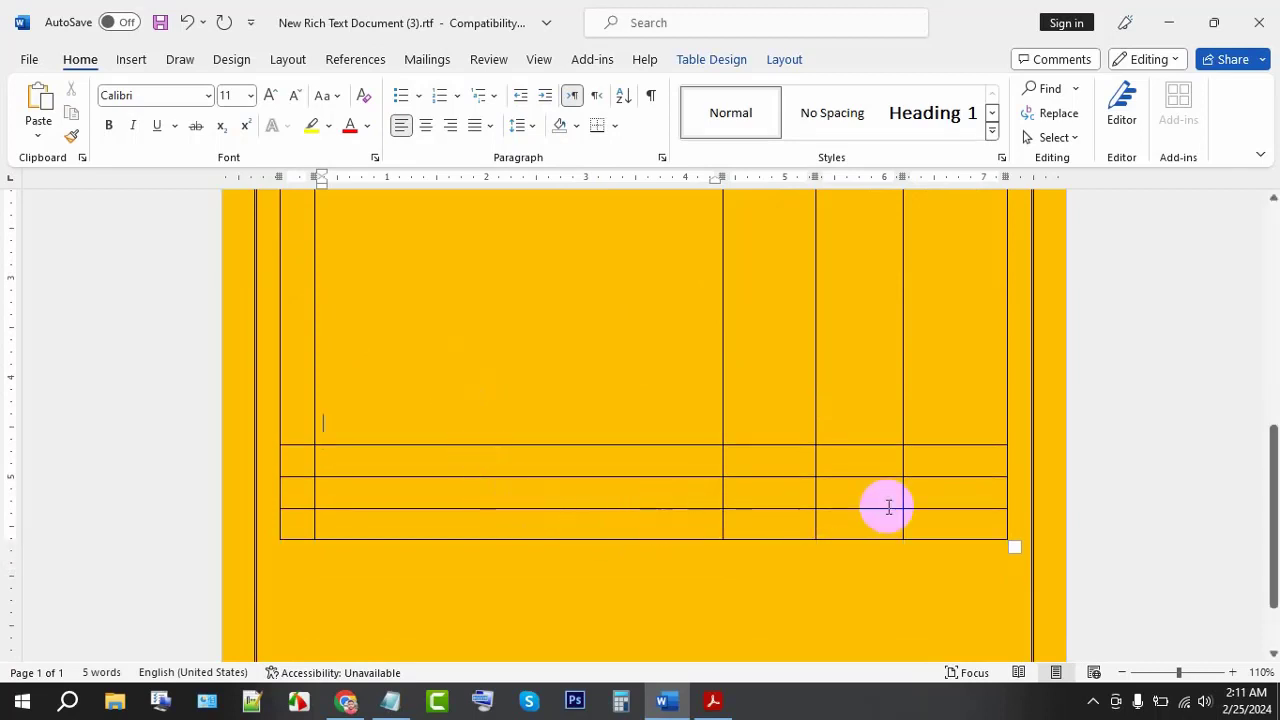
- Label the last three Rate cells Total, Advanced and Due at 14 pt
{"action": "left_click", "coordinate": [863, 466]}
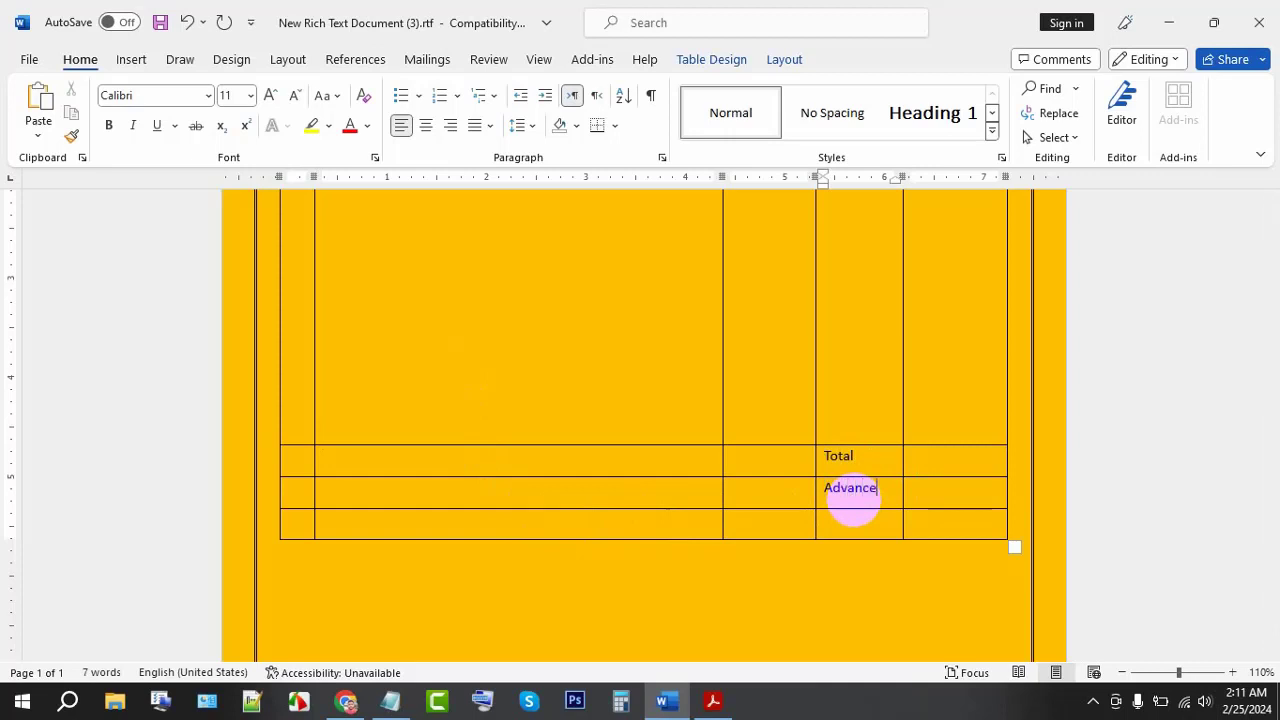
{"action": "type", "text": "d"}
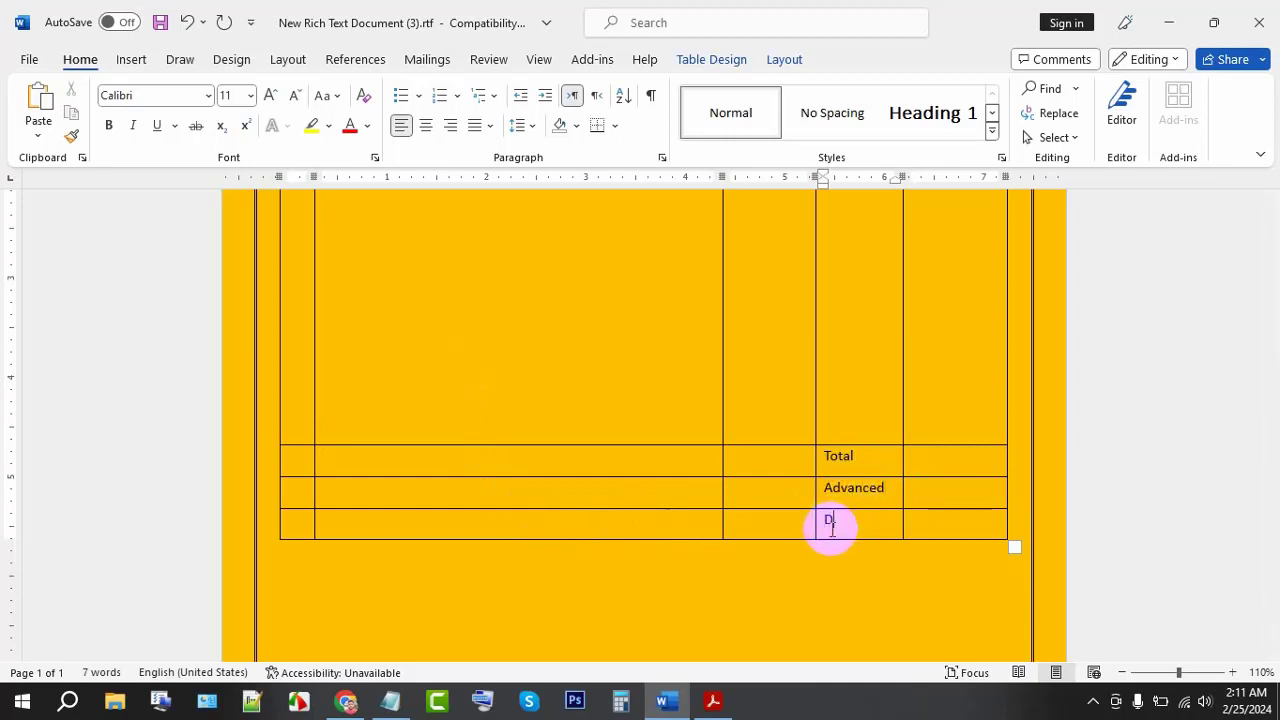
{"action": "left_click", "coordinate": [938, 520]}
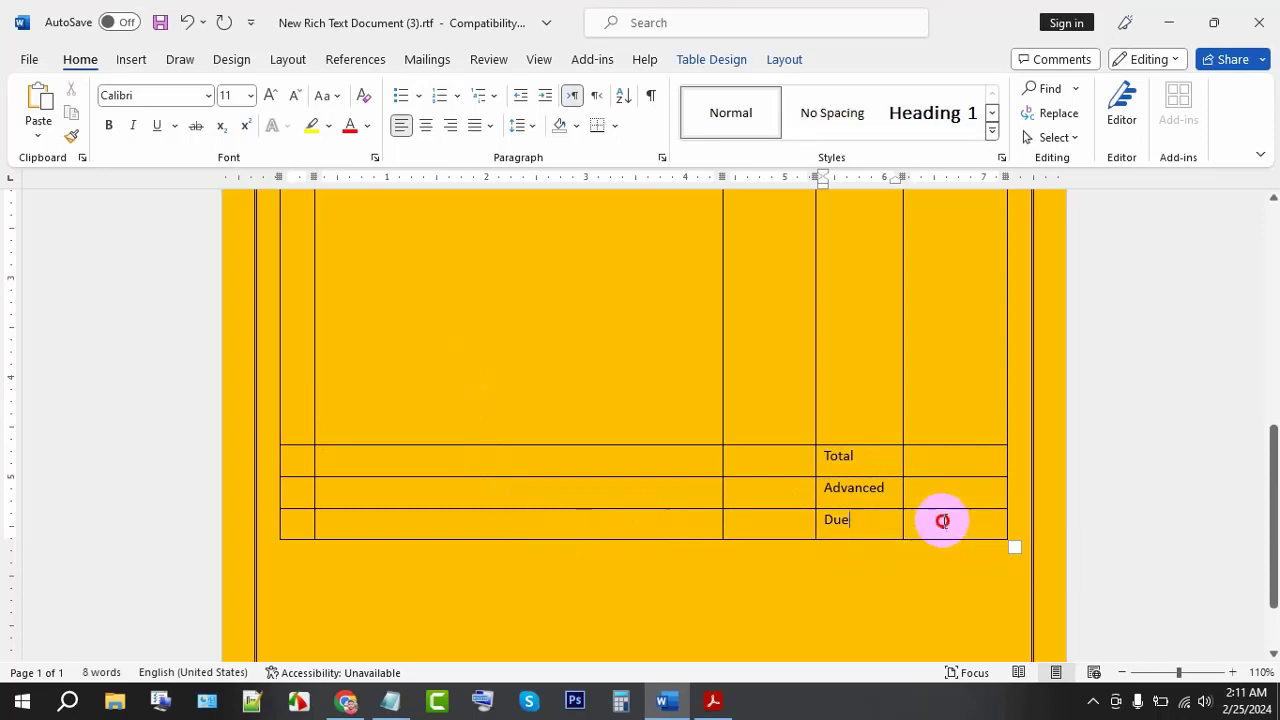
{"action": "left_click_drag", "start_coordinate": [849, 520], "coordinate": [826, 463]}
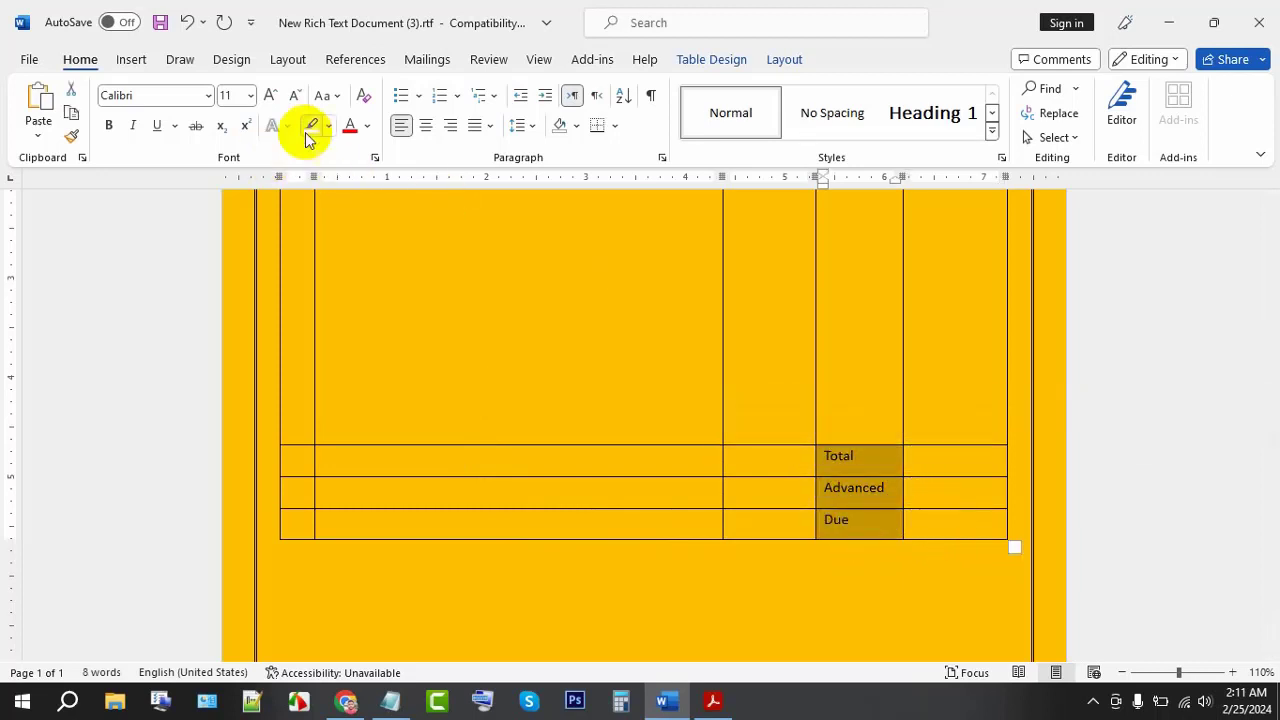
{"action": "left_click", "coordinate": [271, 95]}
{"action": "left_click", "coordinate": [271, 95]}
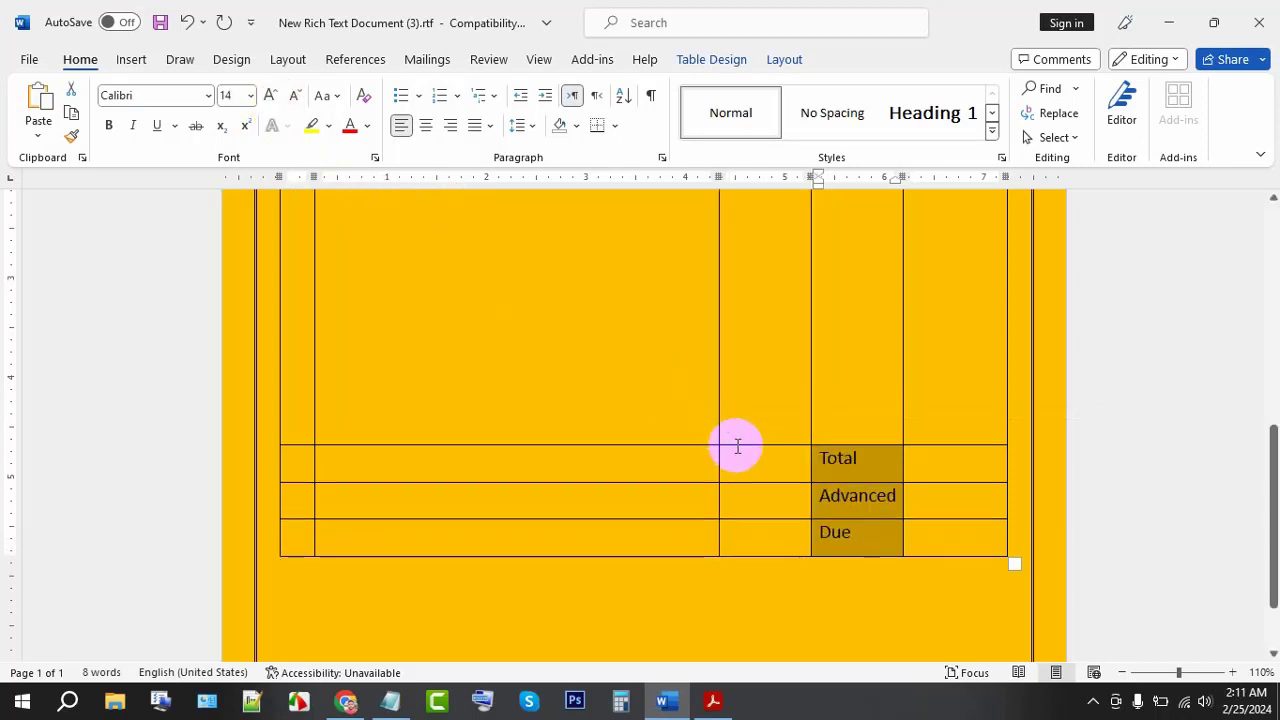
{"action": "left_click", "coordinate": [911, 533]}
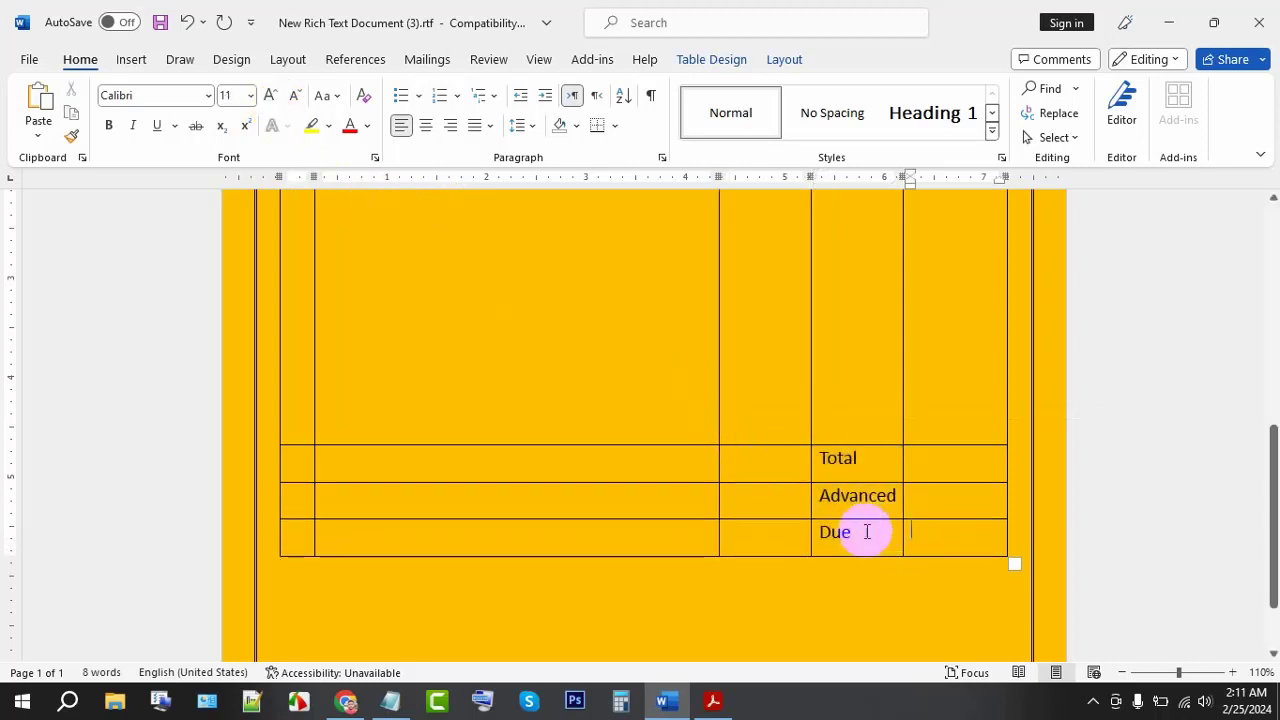
- Review the whole bill, then bring up the Table Layout tools with the caret in the table
{"action": "scroll", "coordinate": [734, 431], "scroll_direction": "down", "scroll_amount": 2}
{"action": "scroll", "coordinate": [557, 340], "scroll_direction": "up", "scroll_amount": 2}
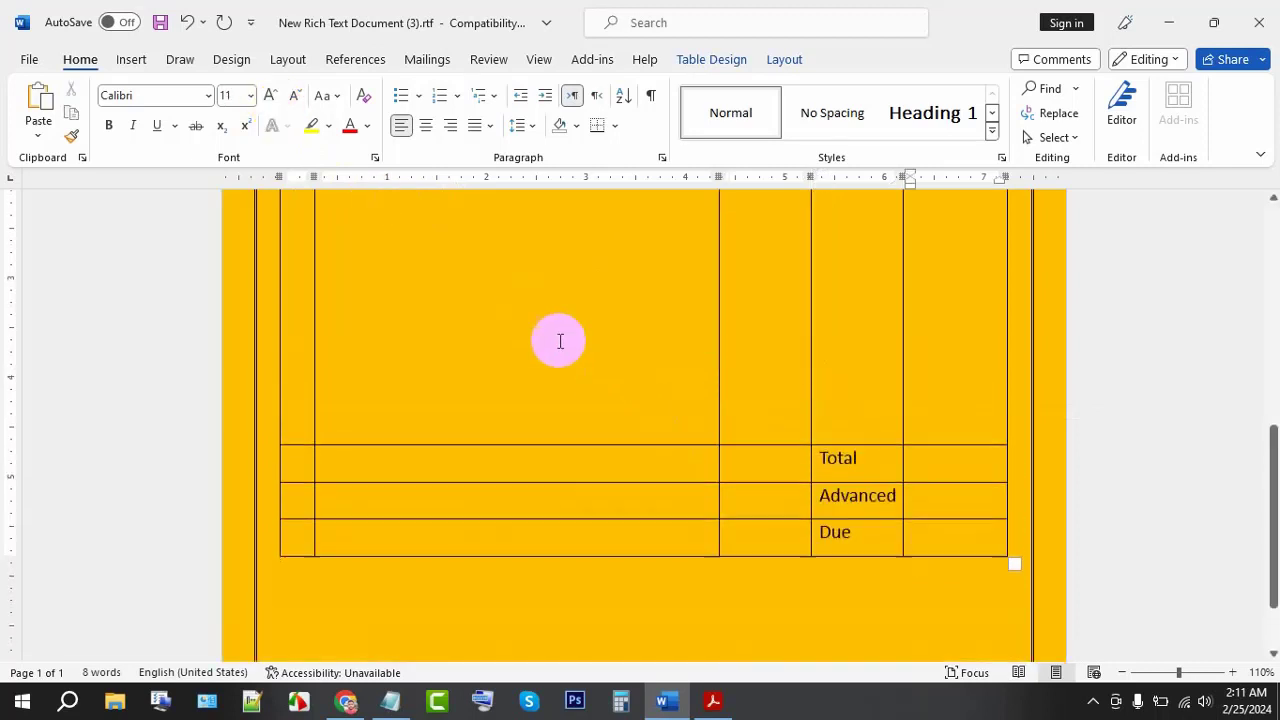
{"action": "scroll", "coordinate": [657, 391], "scroll_direction": "up", "scroll_amount": 3}
{"action": "scroll", "coordinate": [659, 392], "scroll_direction": "down", "scroll_amount": 3, "text": "ctrl"}
{"action": "scroll", "coordinate": [659, 392], "scroll_direction": "down", "scroll_amount": 2, "text": "ctrl"}
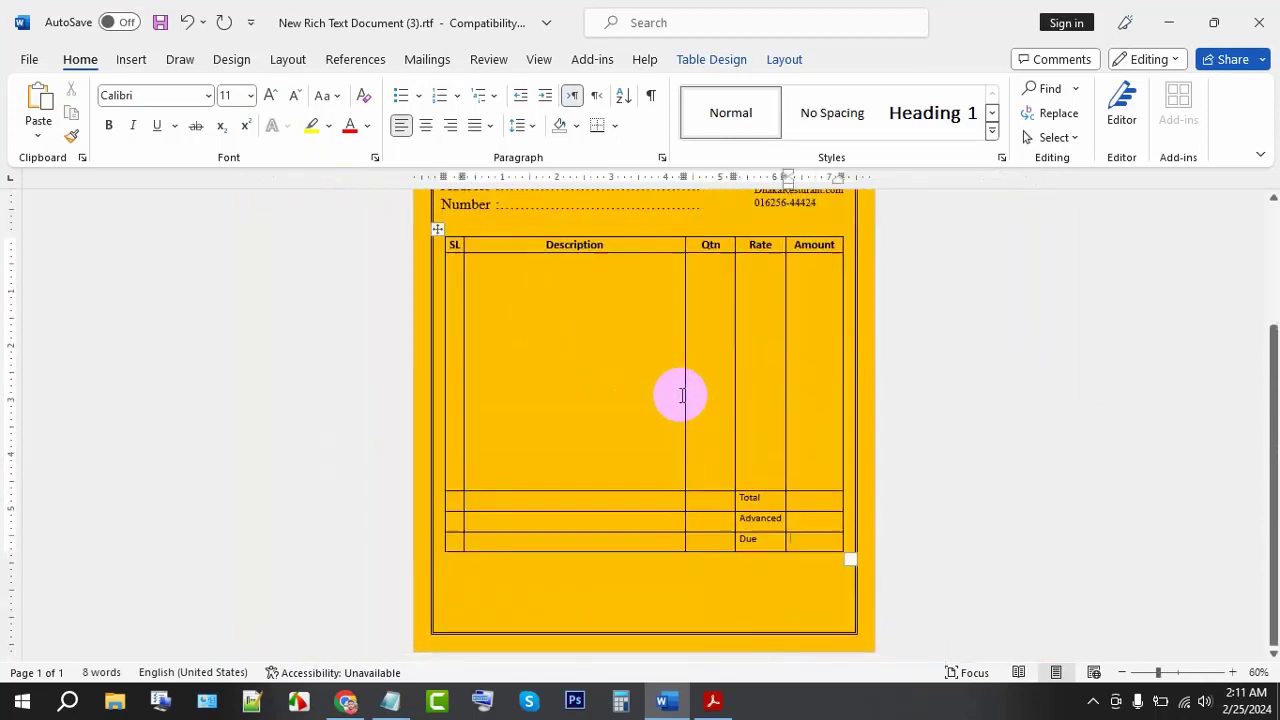
{"action": "scroll", "coordinate": [680, 391], "scroll_direction": "up", "scroll_amount": 1}
{"action": "scroll", "coordinate": [683, 380], "scroll_direction": "up", "scroll_amount": 2}
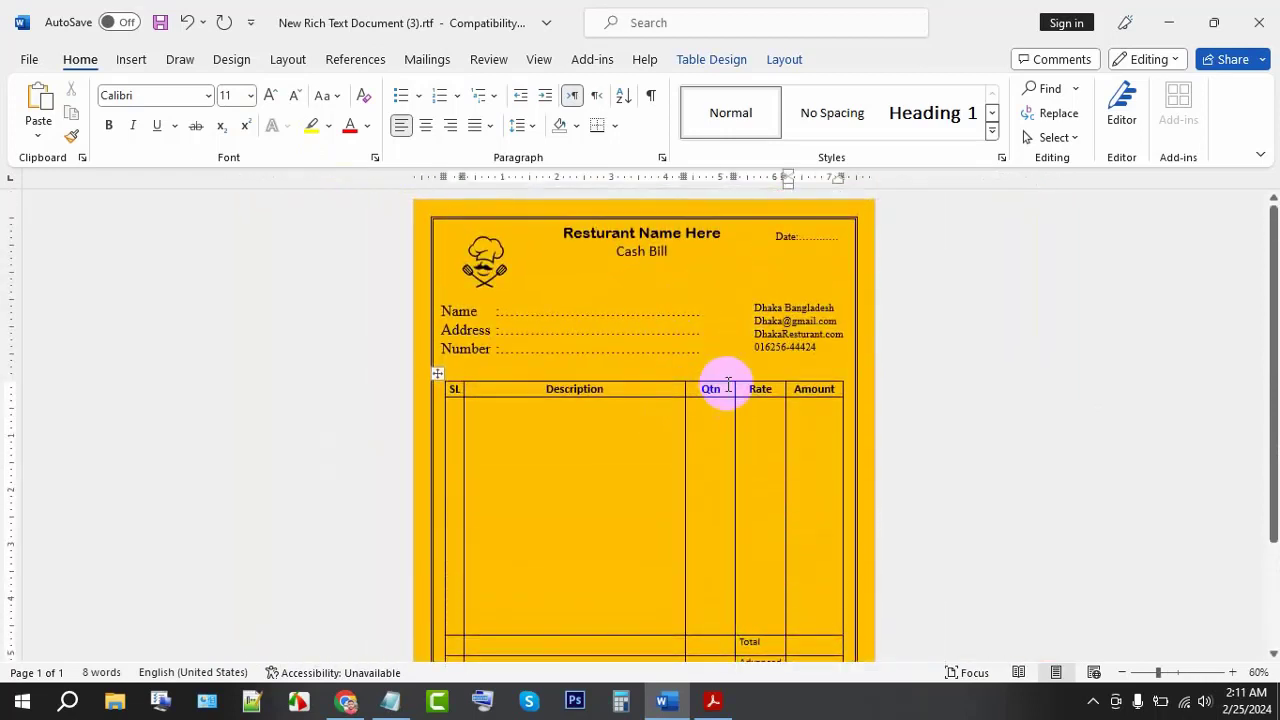
{"action": "scroll", "coordinate": [729, 386], "scroll_direction": "down", "scroll_amount": 3}
{"action": "scroll", "coordinate": [660, 455], "scroll_direction": "down", "scroll_amount": 1}
{"action": "scroll", "coordinate": [609, 409], "scroll_direction": "up", "scroll_amount": 1, "text": "ctrl"}
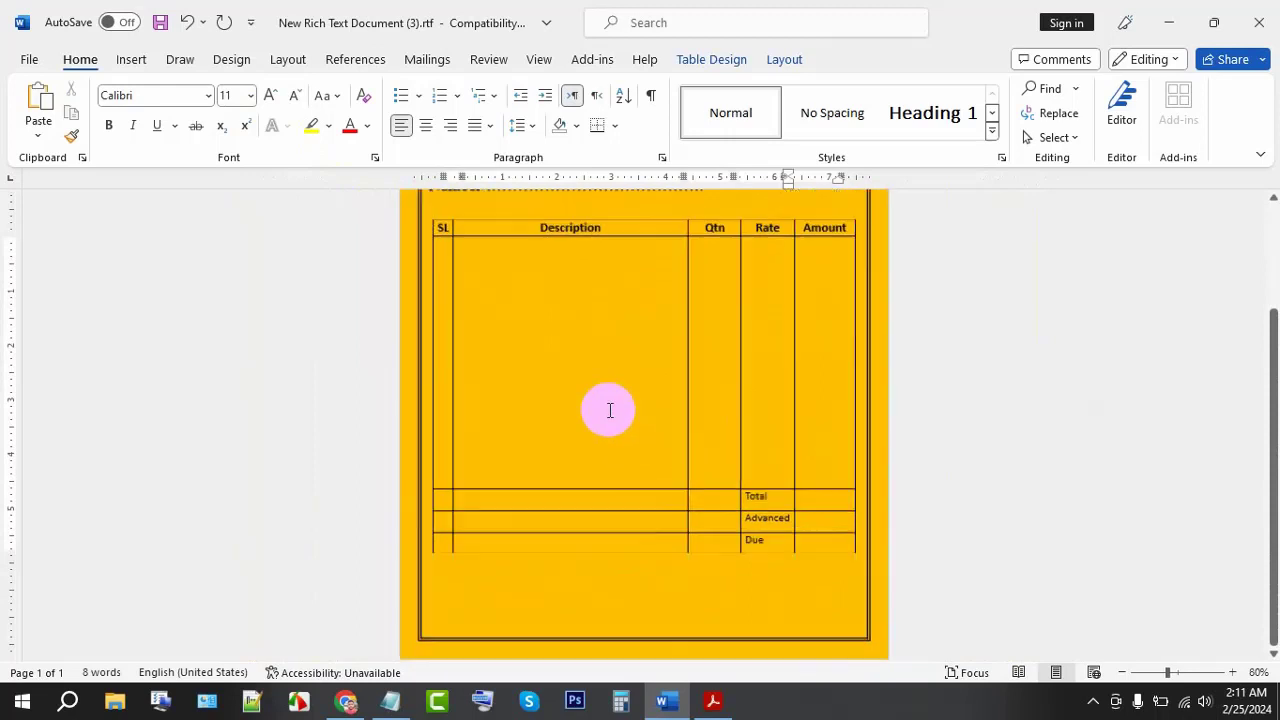
{"action": "scroll", "coordinate": [609, 409], "scroll_direction": "up", "scroll_amount": 2, "text": "ctrl"}
{"action": "left_click", "coordinate": [551, 506]}
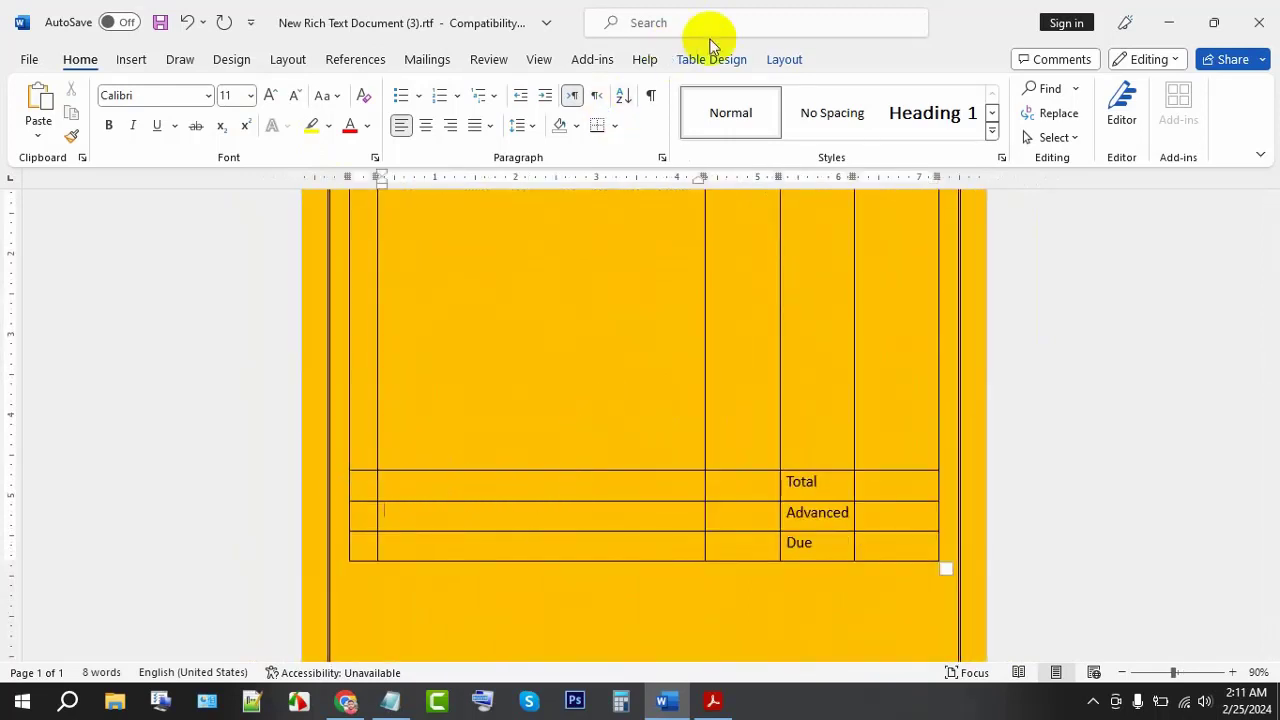
{"action": "left_click", "coordinate": [784, 59]}
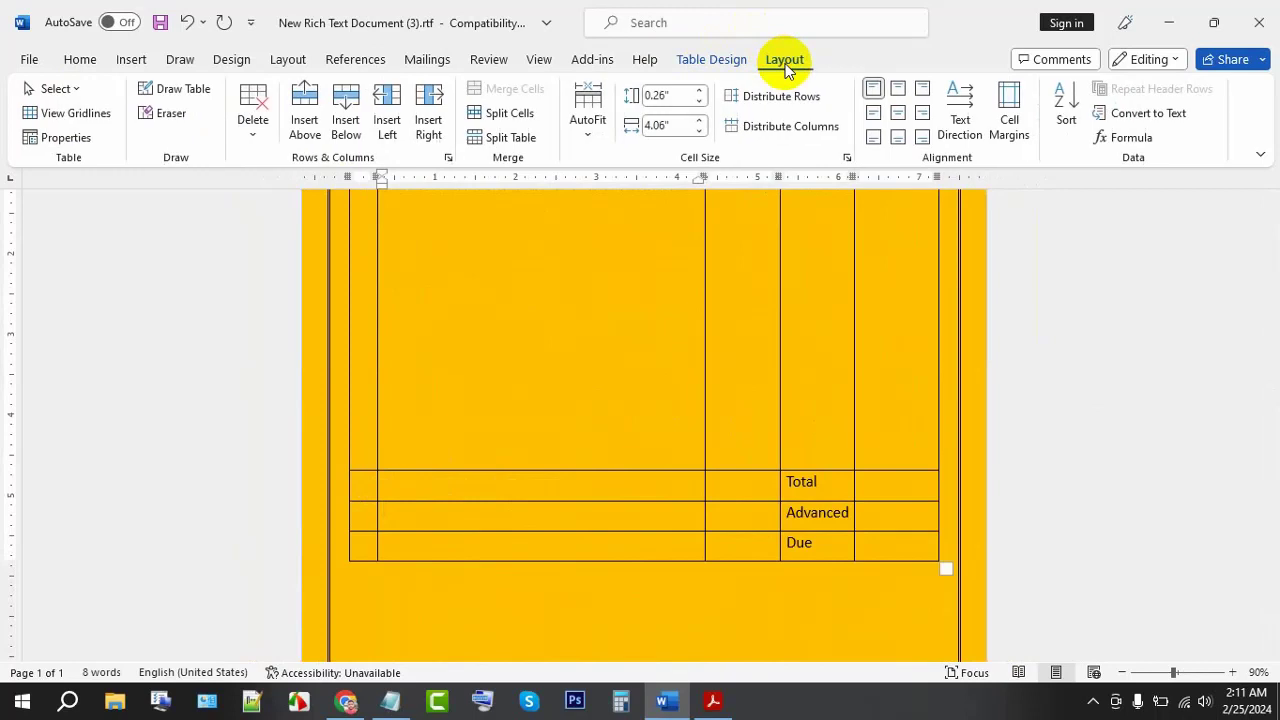
{"action": "left_click", "coordinate": [172, 114]}
{"action": "left_click", "coordinate": [379, 491]}
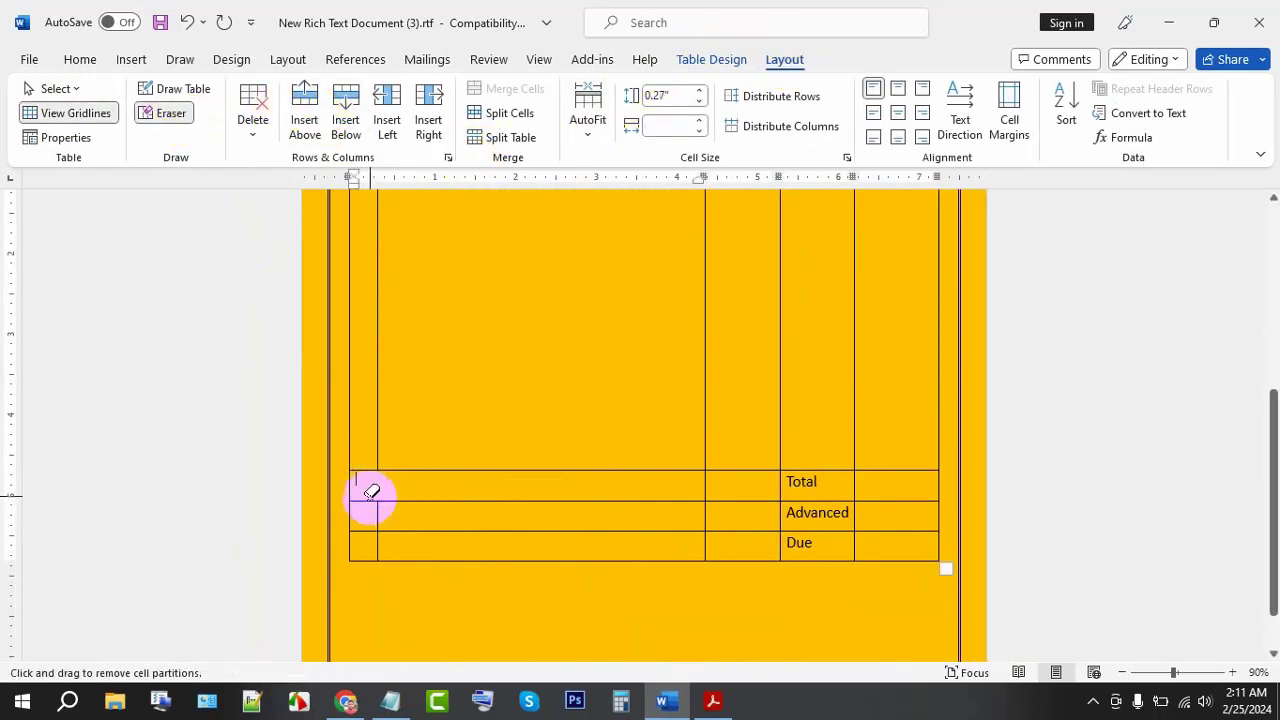
{"action": "left_click_drag", "start_coordinate": [391, 494], "coordinate": [377, 508]}
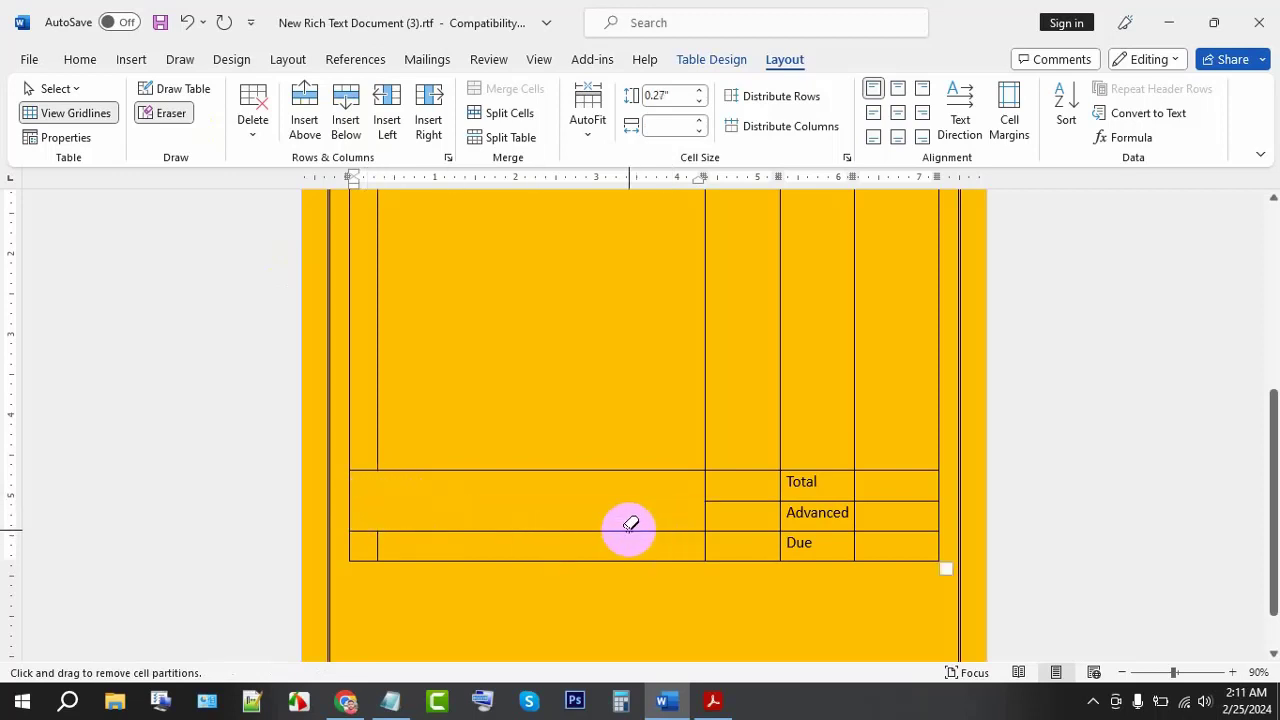
{"action": "left_click", "coordinate": [377, 540]}
{"action": "left_click", "coordinate": [369, 529]}
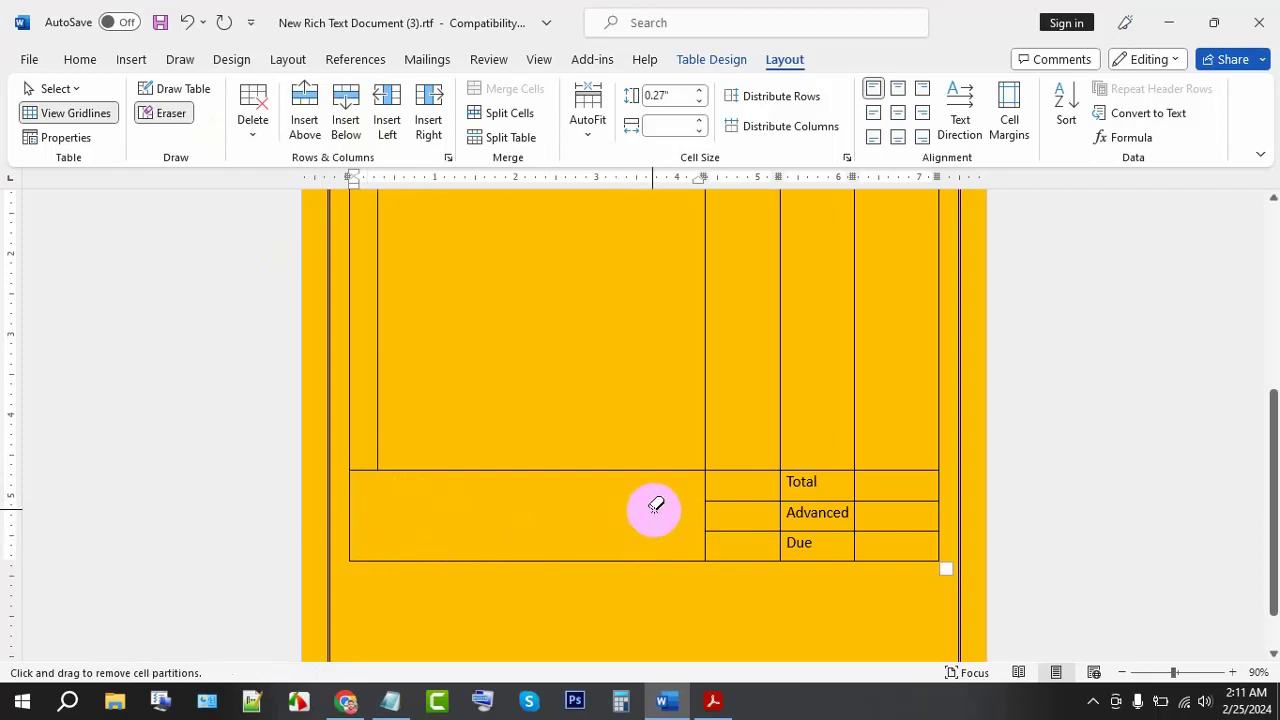
{"action": "left_click", "coordinate": [741, 500]}
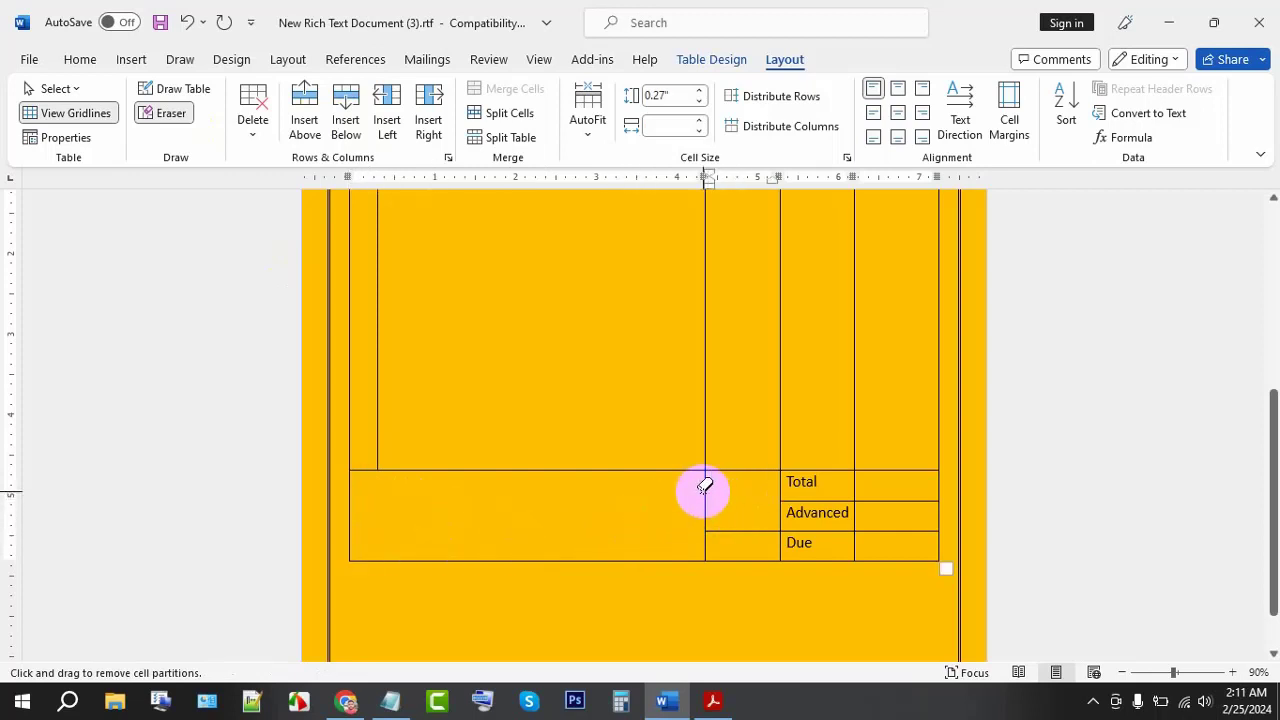
{"action": "left_click", "coordinate": [705, 487]}
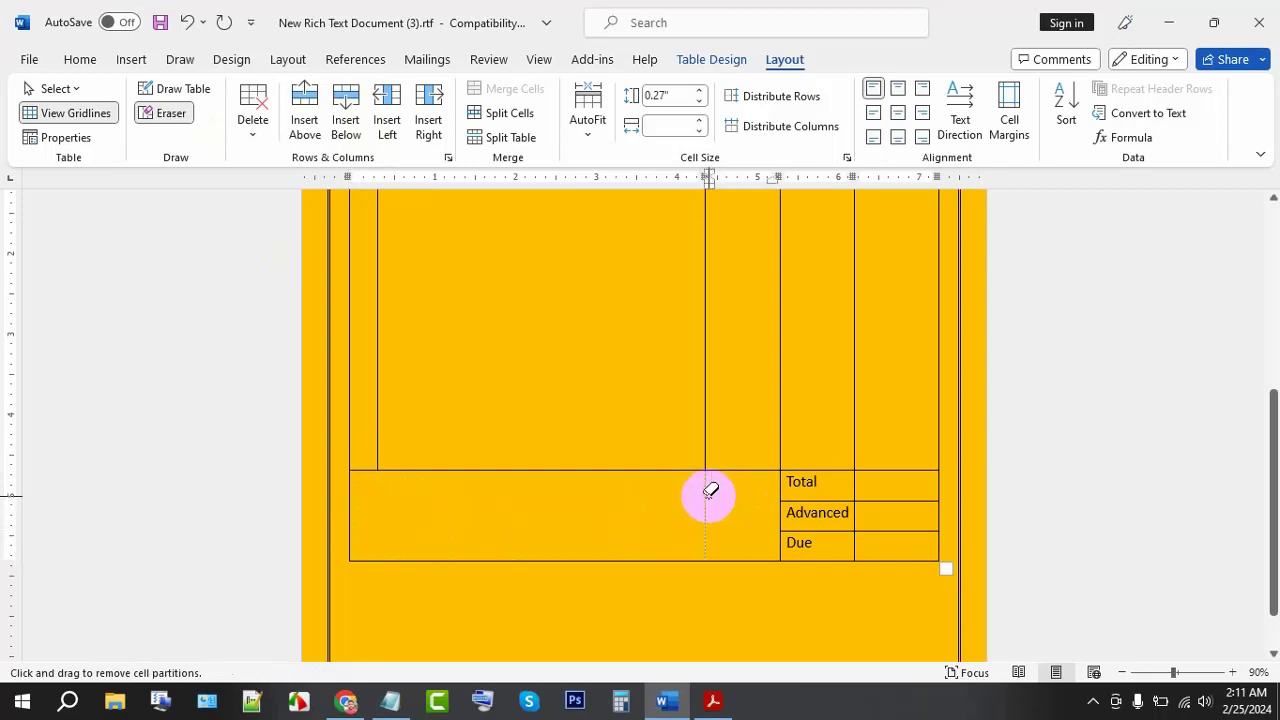
{"action": "left_click", "coordinate": [708, 492]}
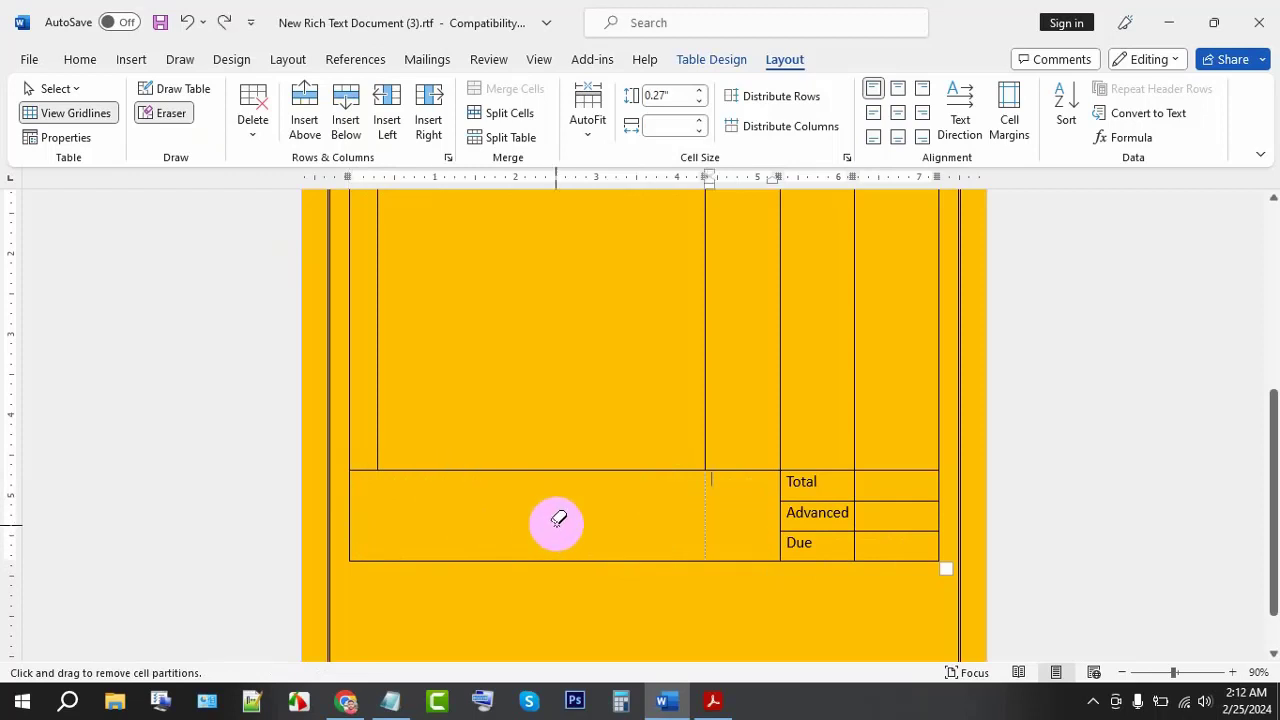
{"action": "key", "text": "ctrl+z"}
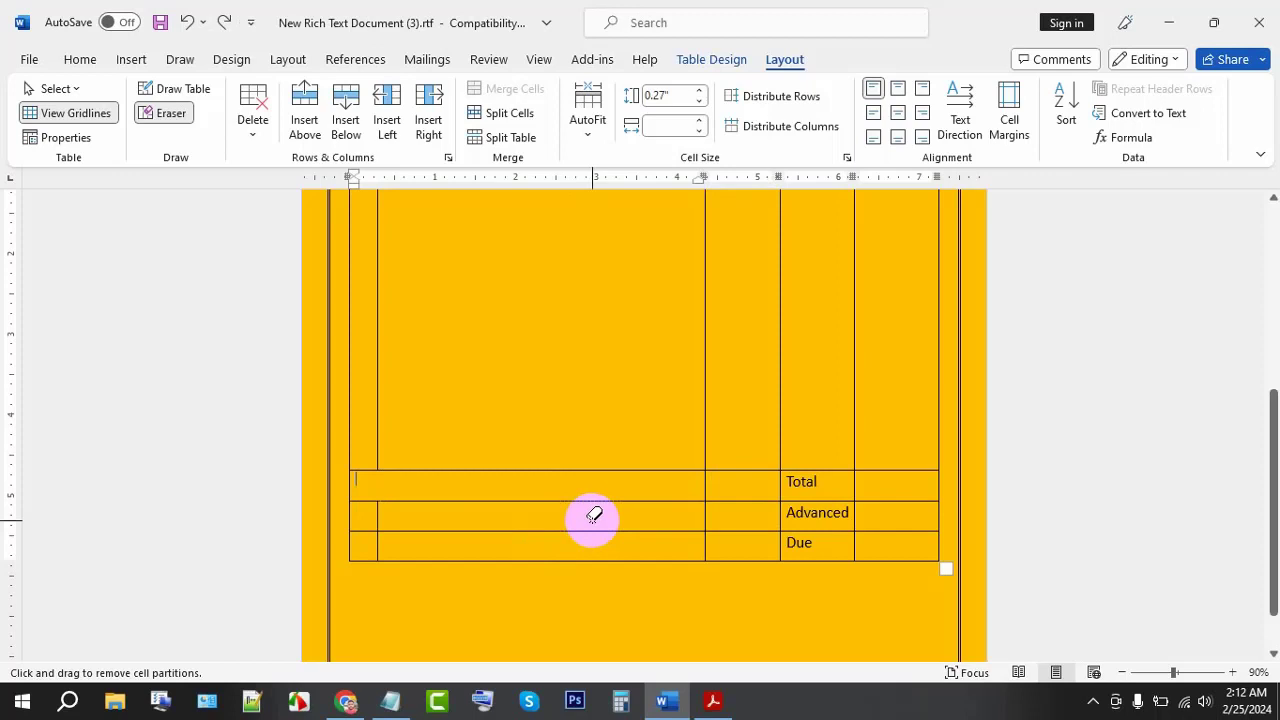
{"action": "left_click", "coordinate": [168, 115]}
{"action": "mouse_move", "coordinate": [580, 229]}
{"action": "left_mouse_down"}
{"action": "mouse_move", "coordinate": [665, 443]}
{"action": "mouse_move", "coordinate": [363, 495]}
{"action": "mouse_move", "coordinate": [398, 509]}
{"action": "left_mouse_up"}
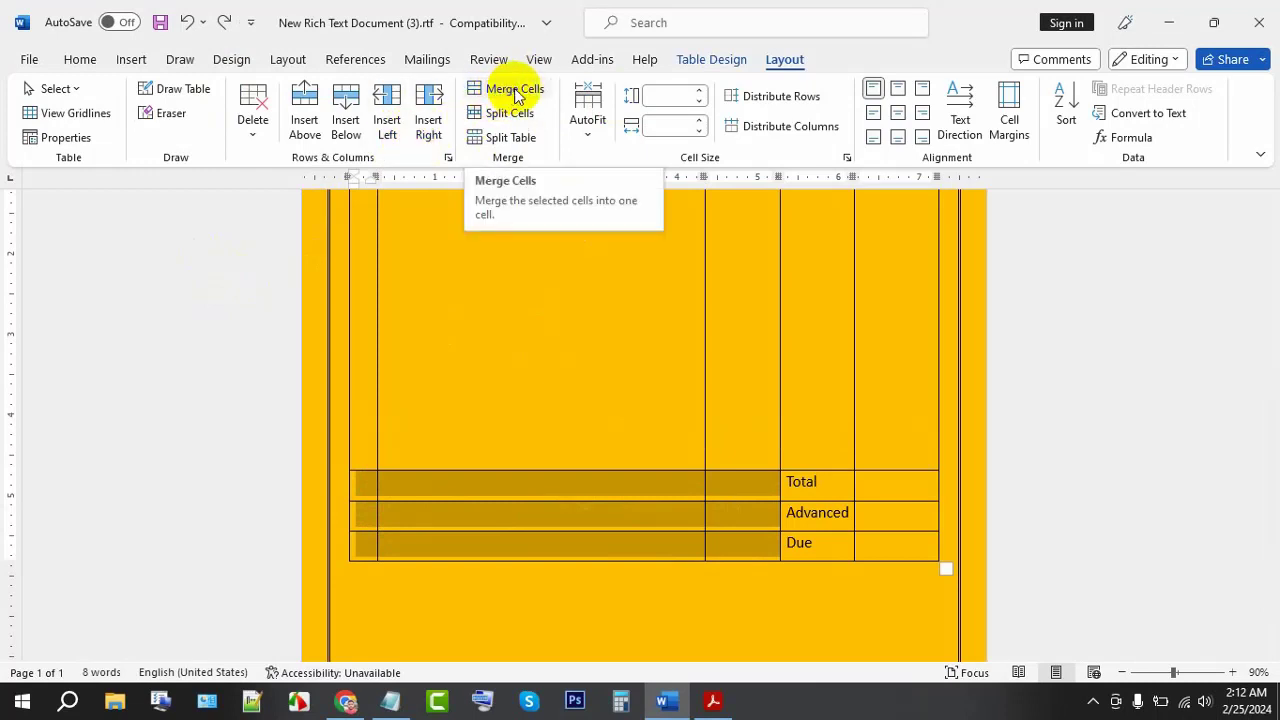
- Merge the bottom-left cells beside Total, Advanced and Due and label it 'Amount At Word'
{"action": "left_click", "coordinate": [505, 95]}
{"action": "left_click_drag", "start_coordinate": [637, 484], "coordinate": [553, 518]}
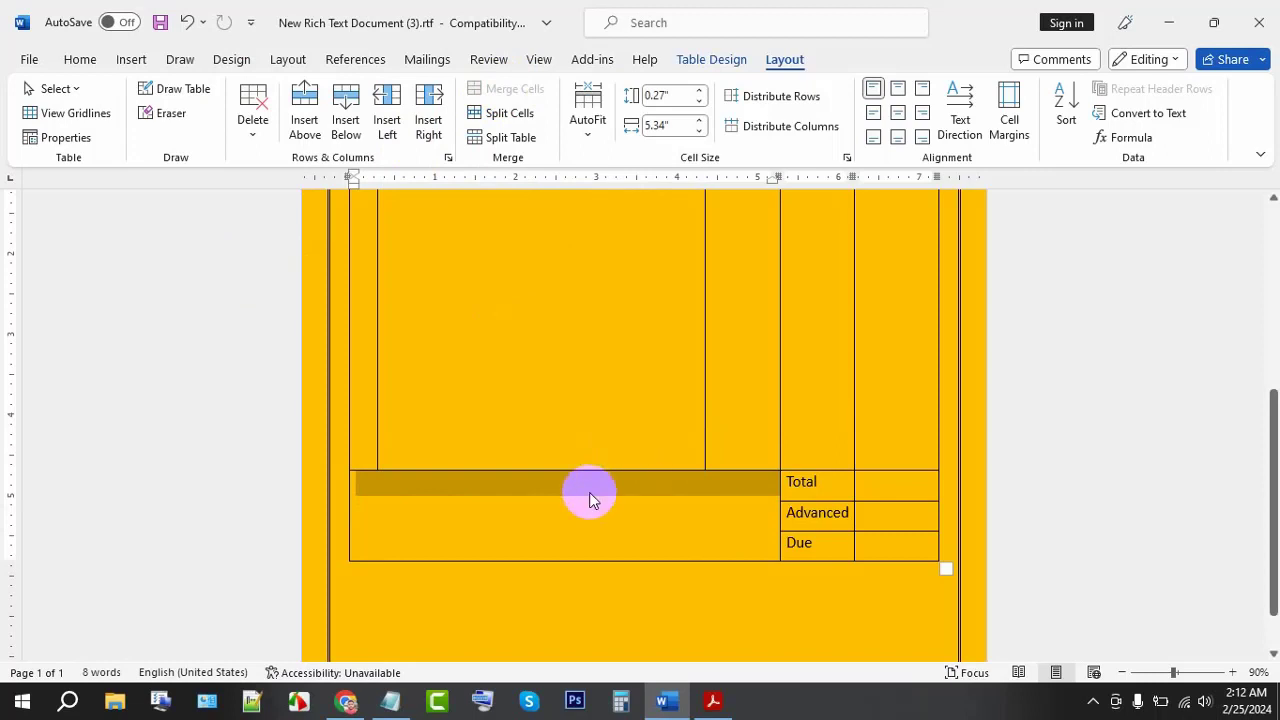
{"action": "key", "text": "Return"}
{"action": "key", "text": "Return"}
{"action": "key", "text": "Return"}
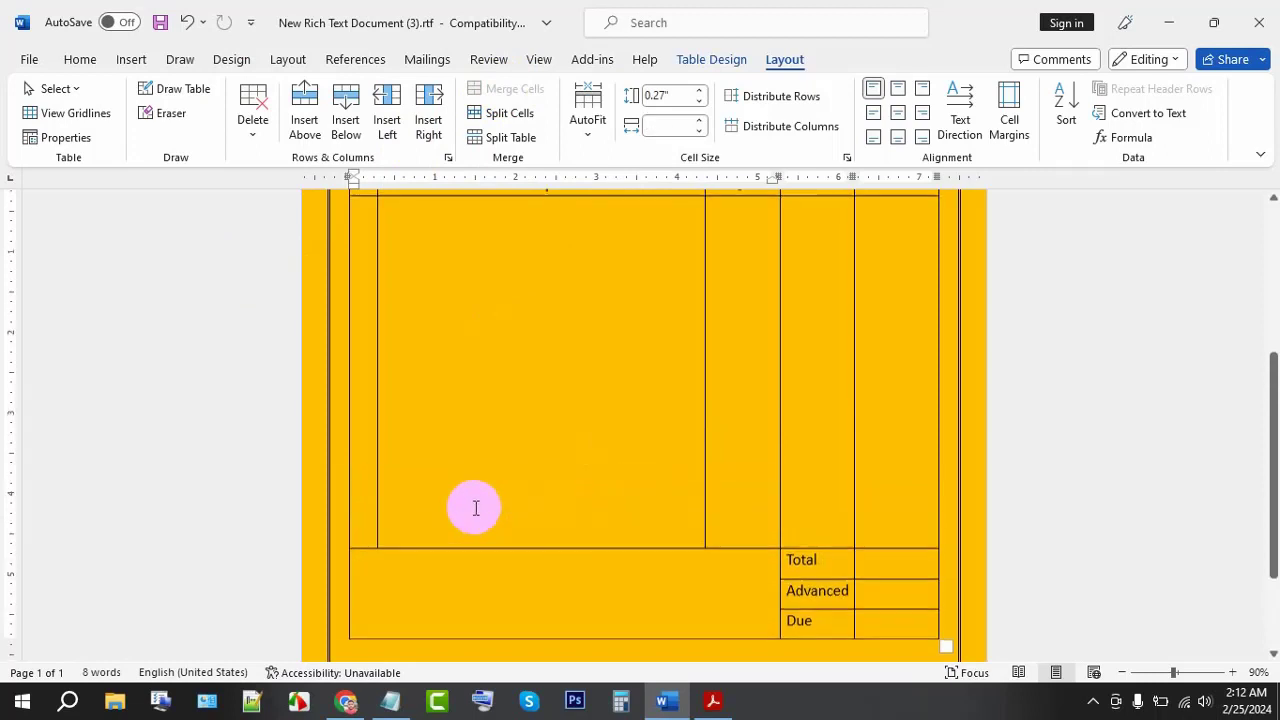
{"action": "key", "text": "BackSpace"}
{"action": "key", "text": "BackSpace"}
{"action": "key", "text": "BackSpace"}
{"action": "type", "text": "Amount At"}
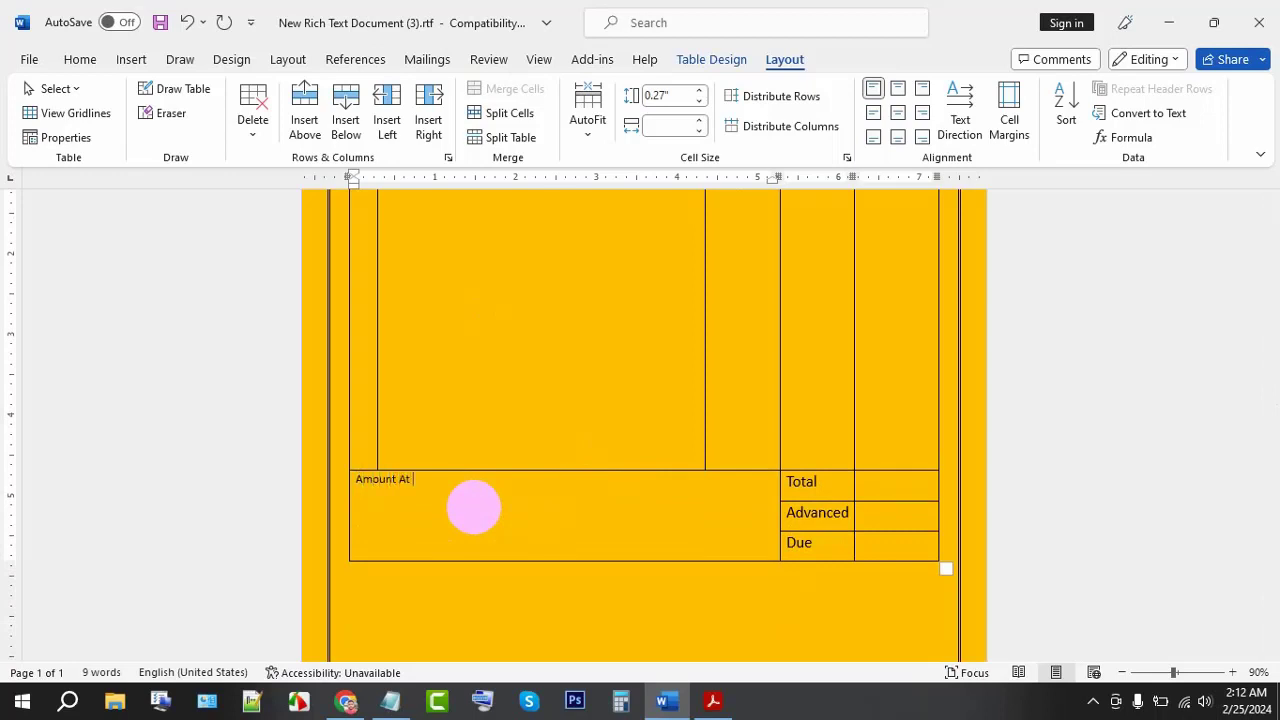
{"action": "type", "text": "Wor"}
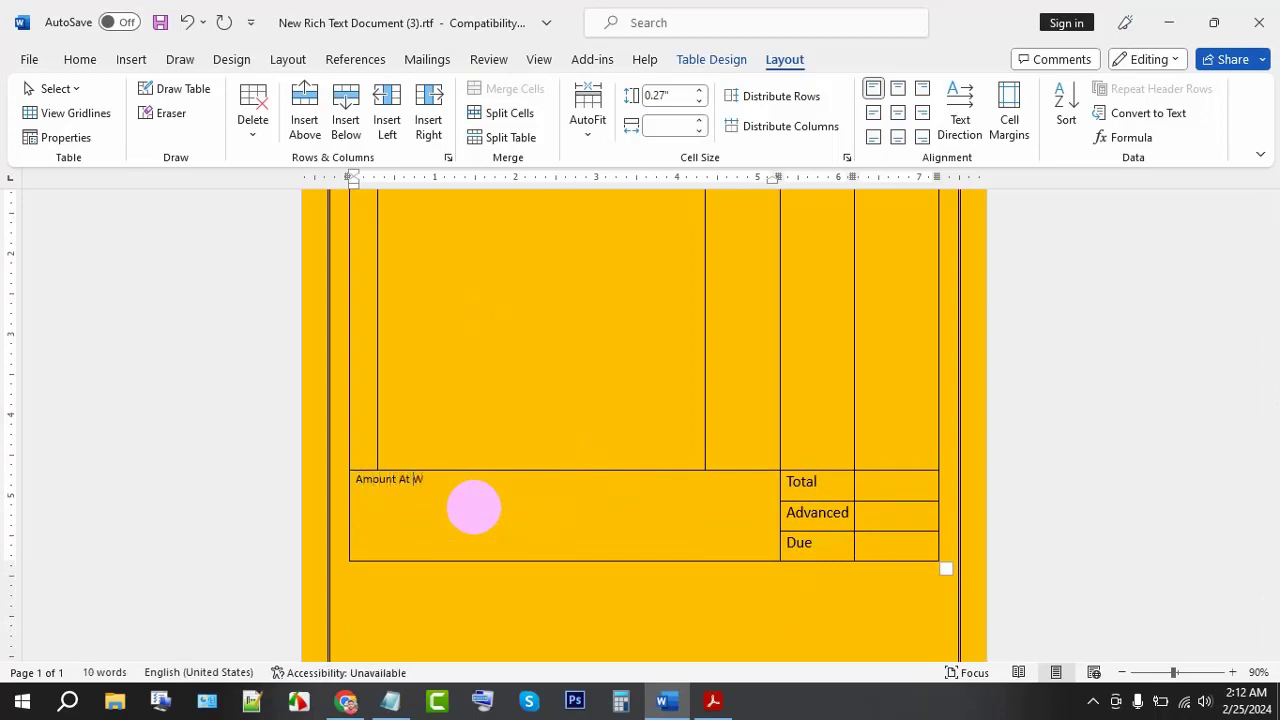
{"action": "type", "text": "d"}
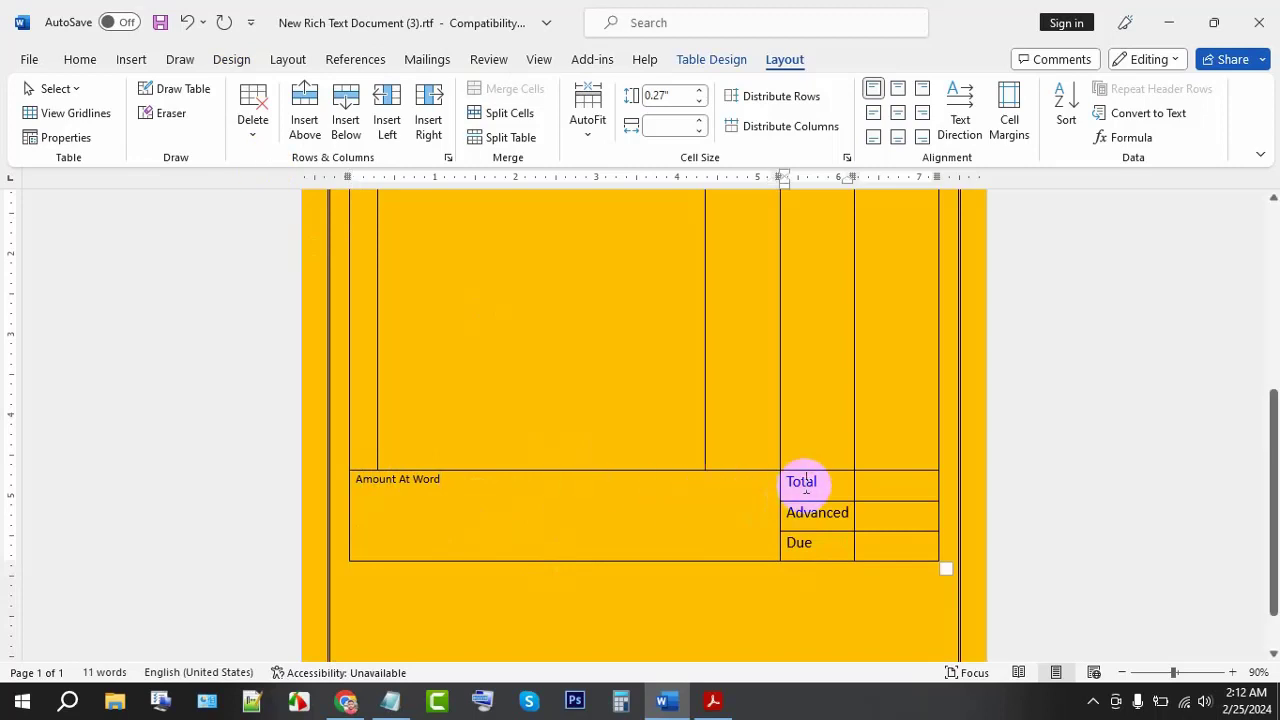
{"action": "left_click", "coordinate": [78, 58]}
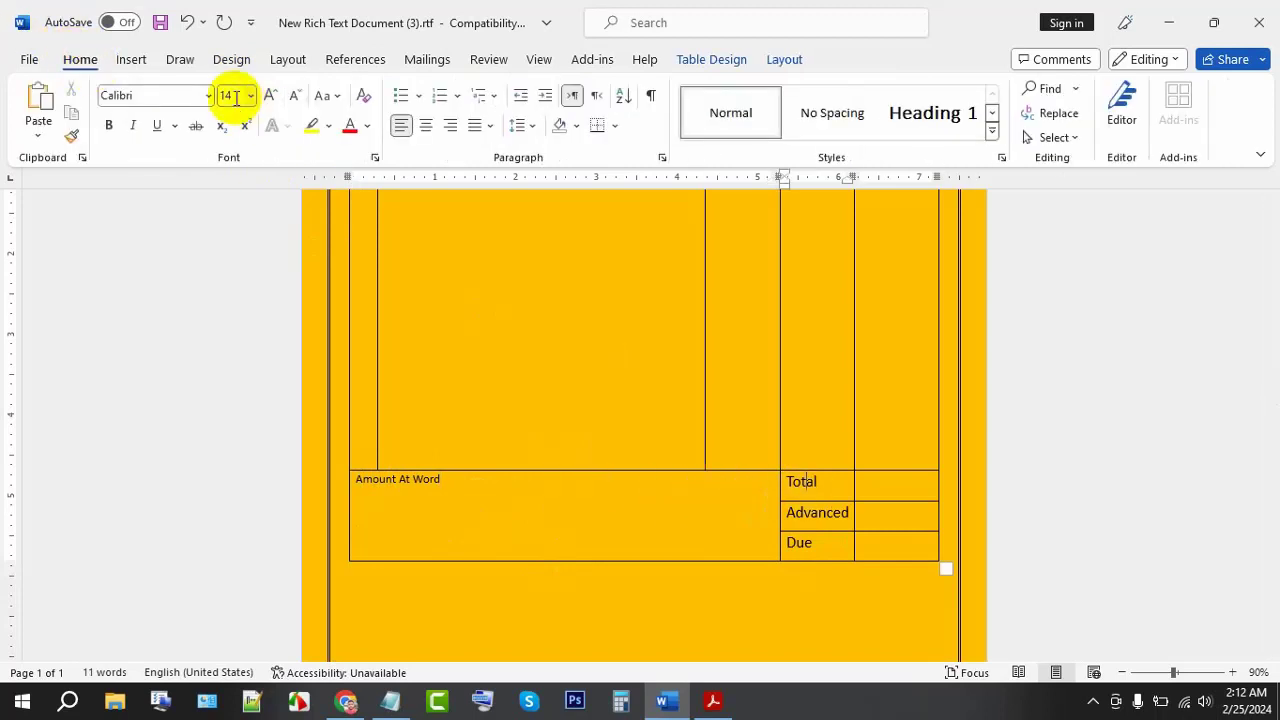
- Enlarge 'Amount At Word' and follow it with ' :' and dotted lines, plus a second dotted line
{"action": "left_click", "coordinate": [412, 481]}
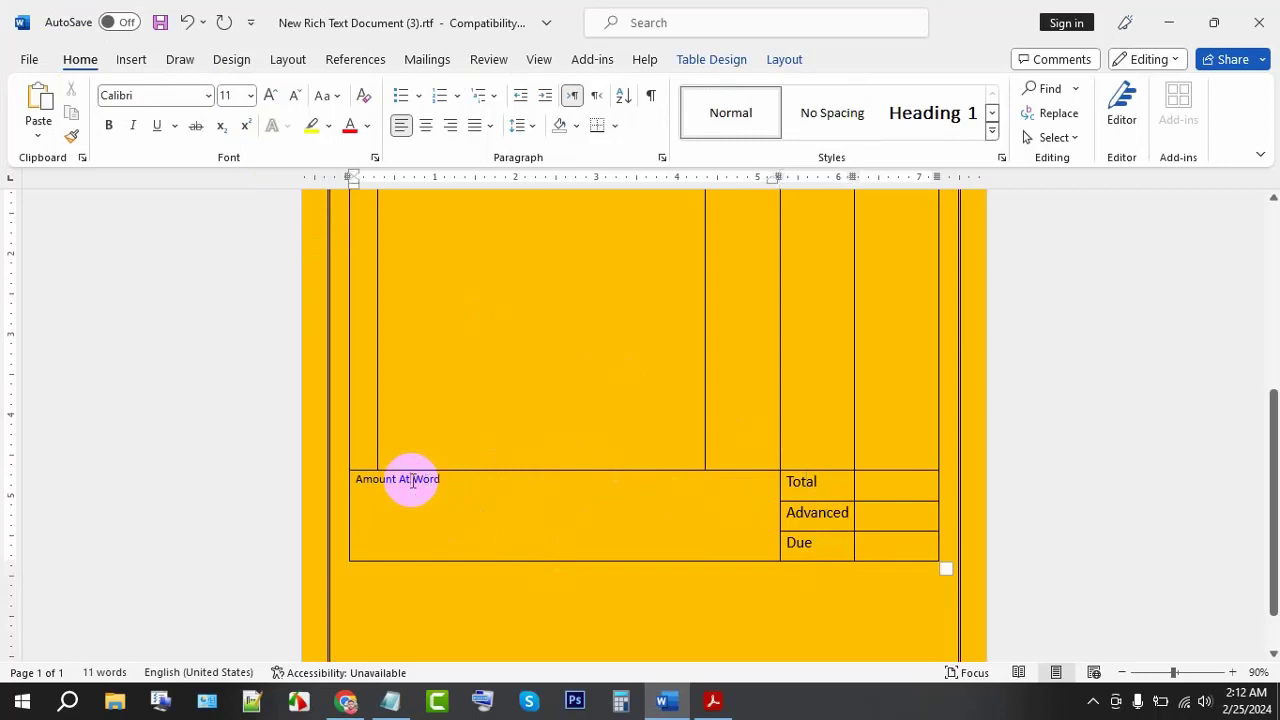
{"action": "left_click", "coordinate": [438, 485]}
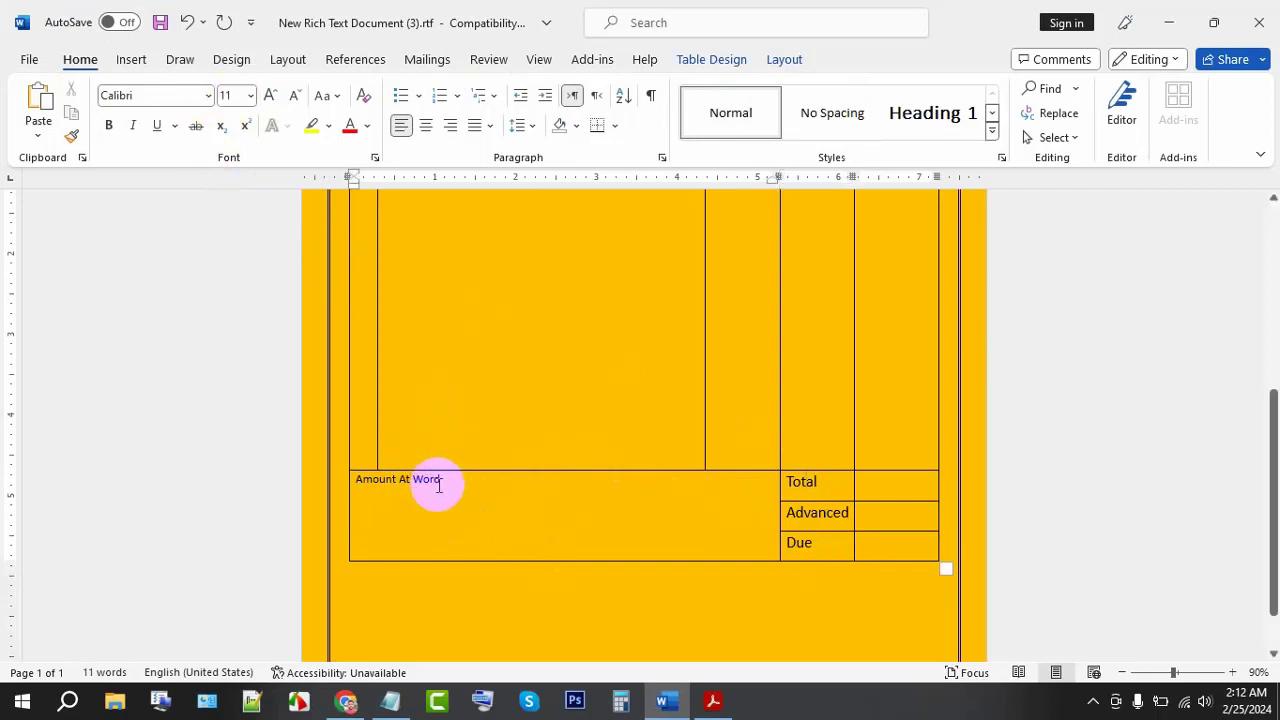
{"action": "left_click_drag", "start_coordinate": [438, 485], "coordinate": [364, 483]}
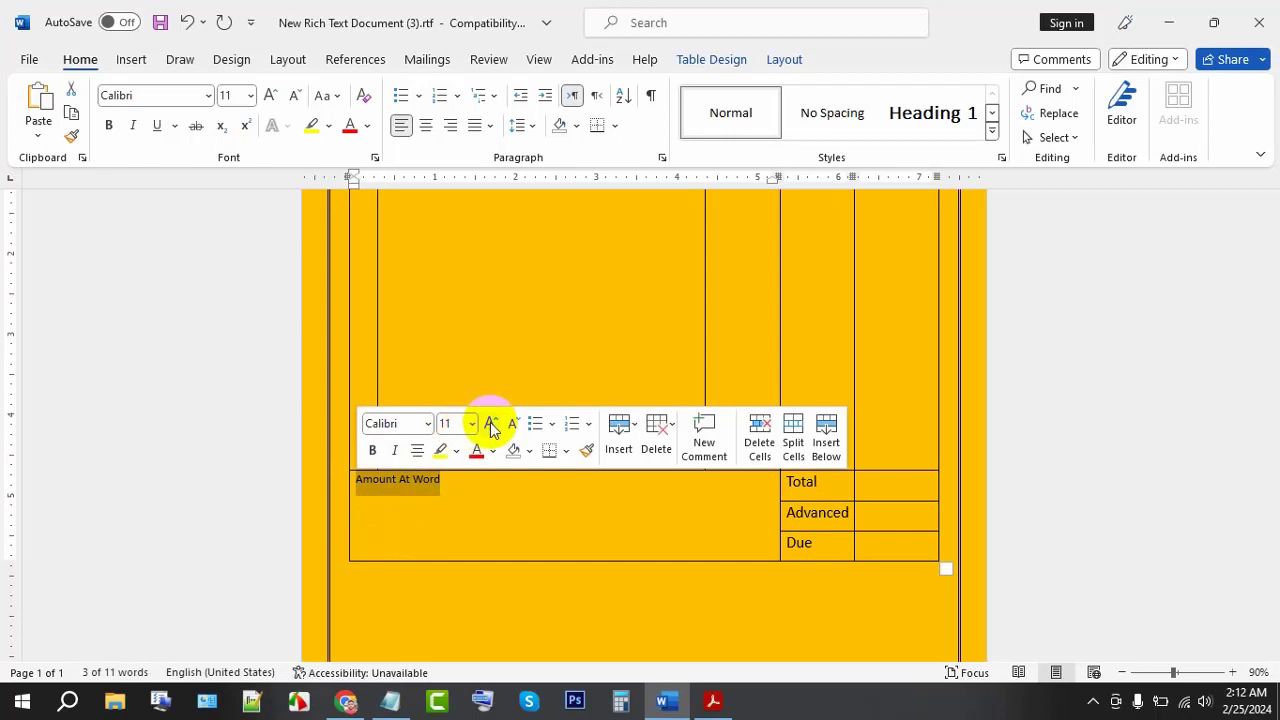
{"action": "left_click", "coordinate": [268, 97]}
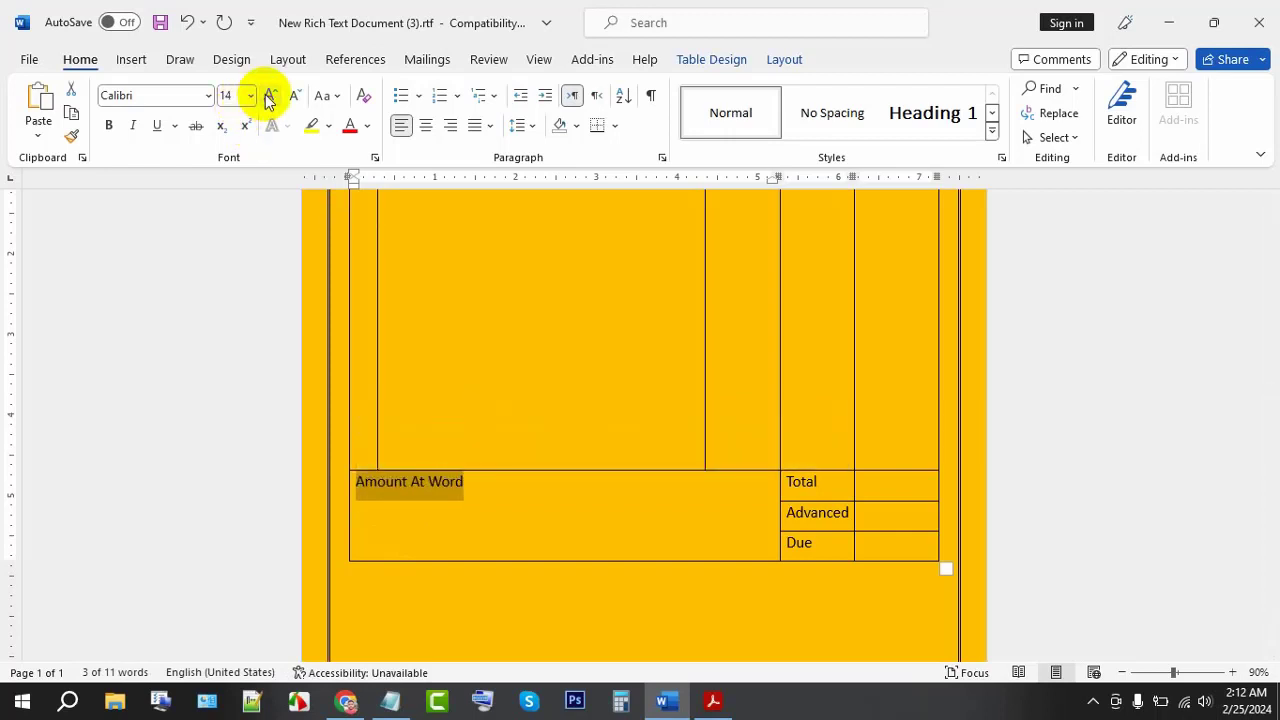
{"action": "left_click", "coordinate": [493, 500]}
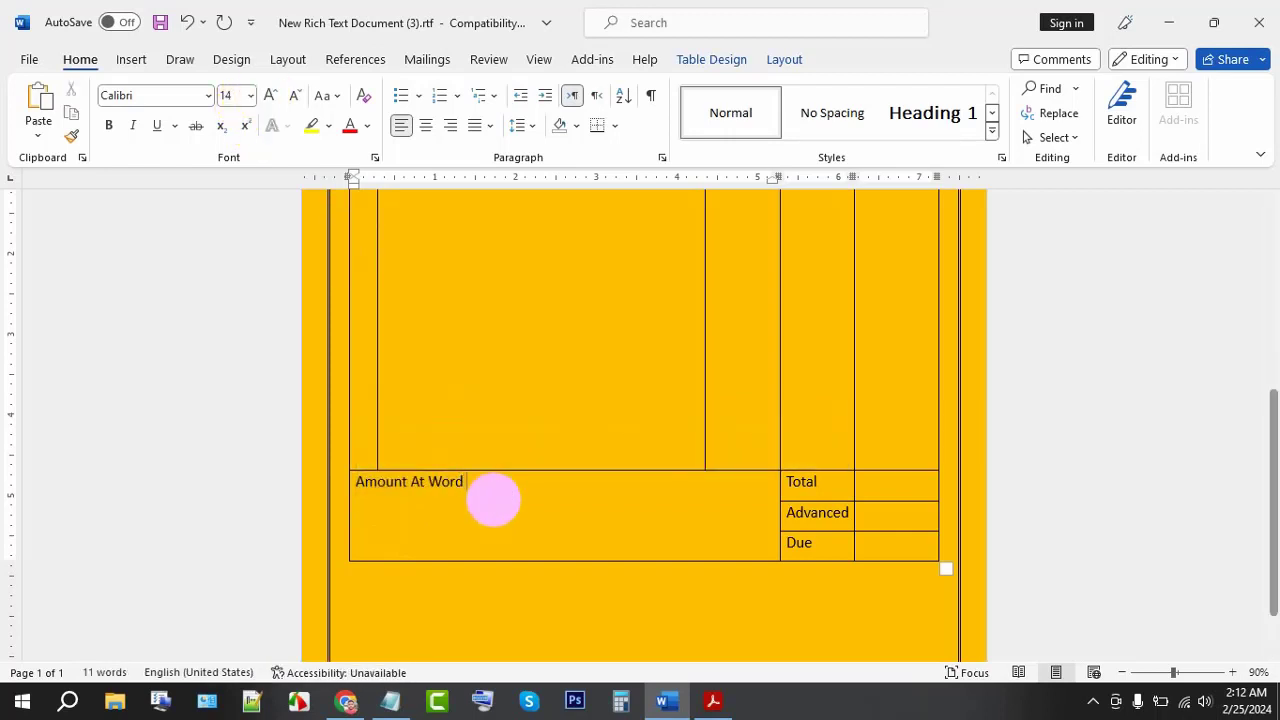
{"action": "type", "text": " : "}
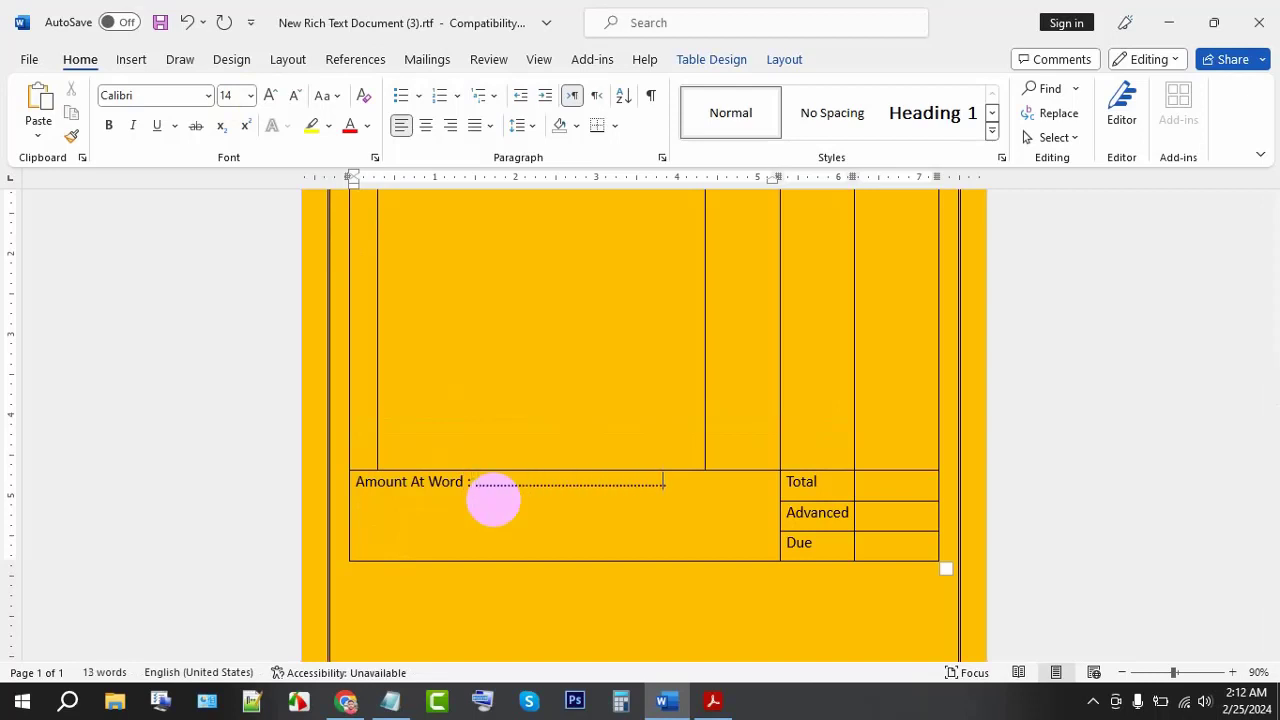
{"action": "type", "text": "................................"}
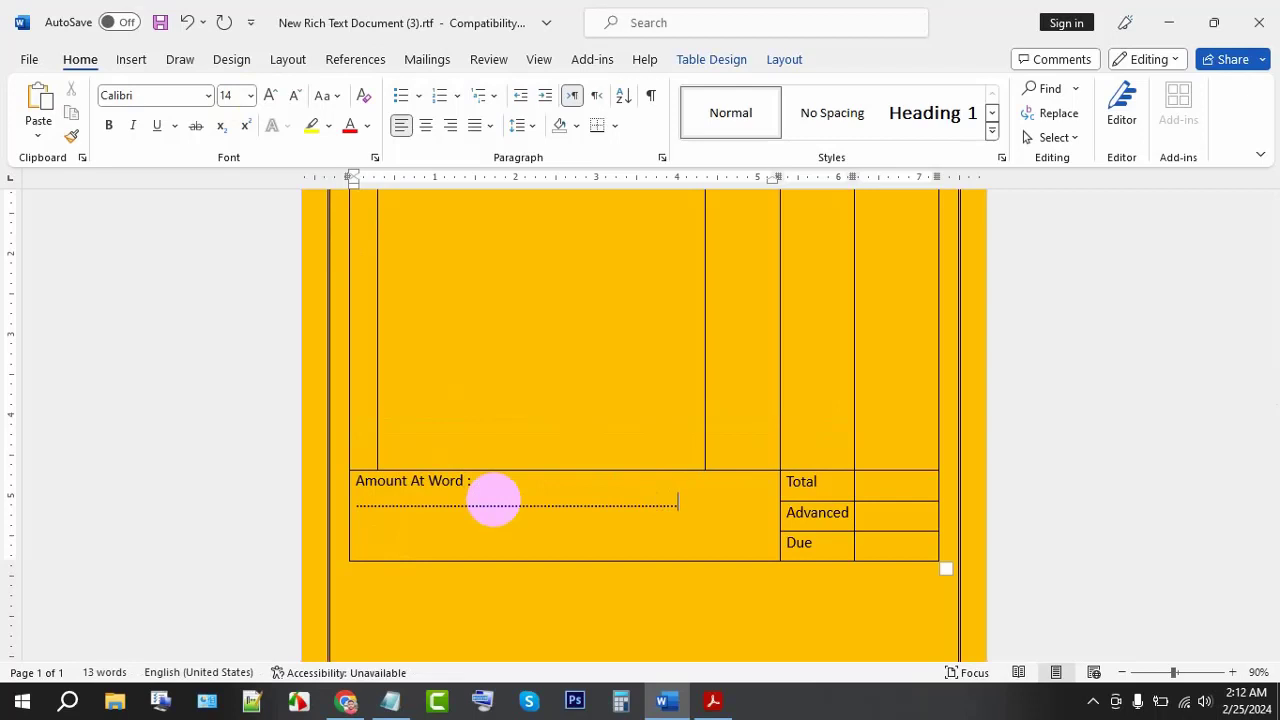
{"action": "key", "text": "BackSpace"}
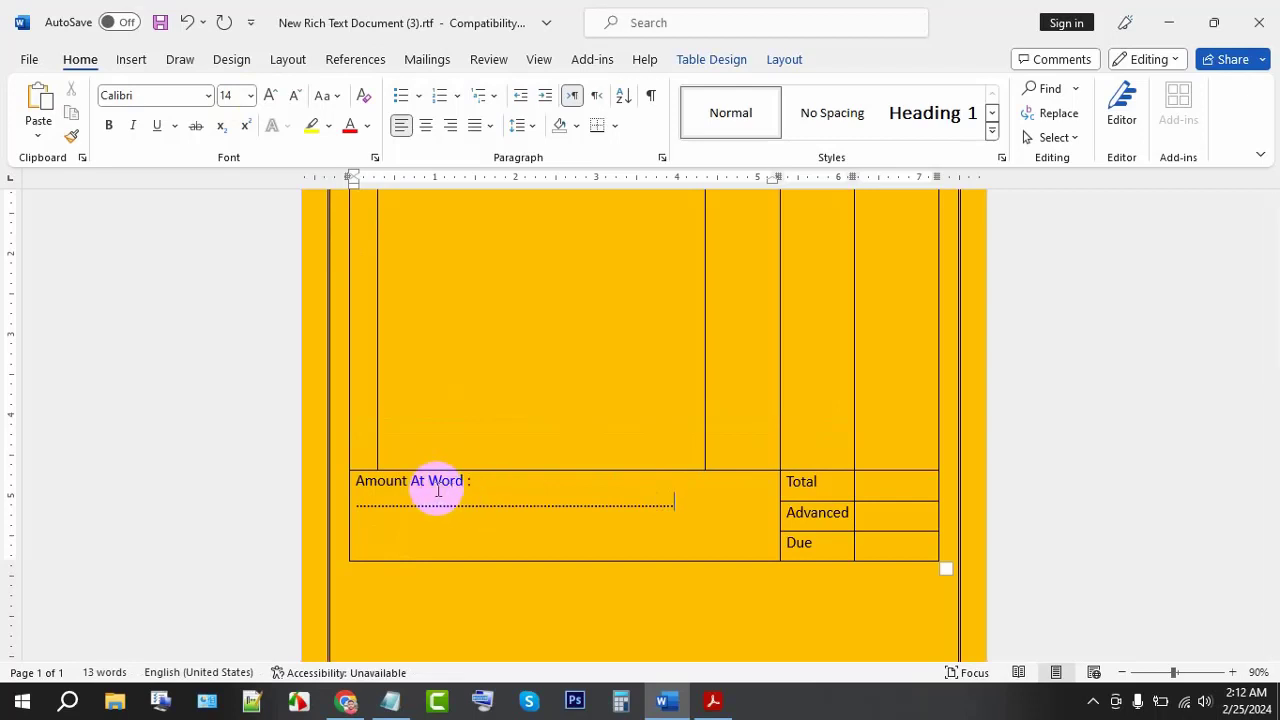
{"action": "key", "text": "BackSpace"}
{"action": "key", "text": "BackSpace"}
{"action": "key", "text": "BackSpace"}
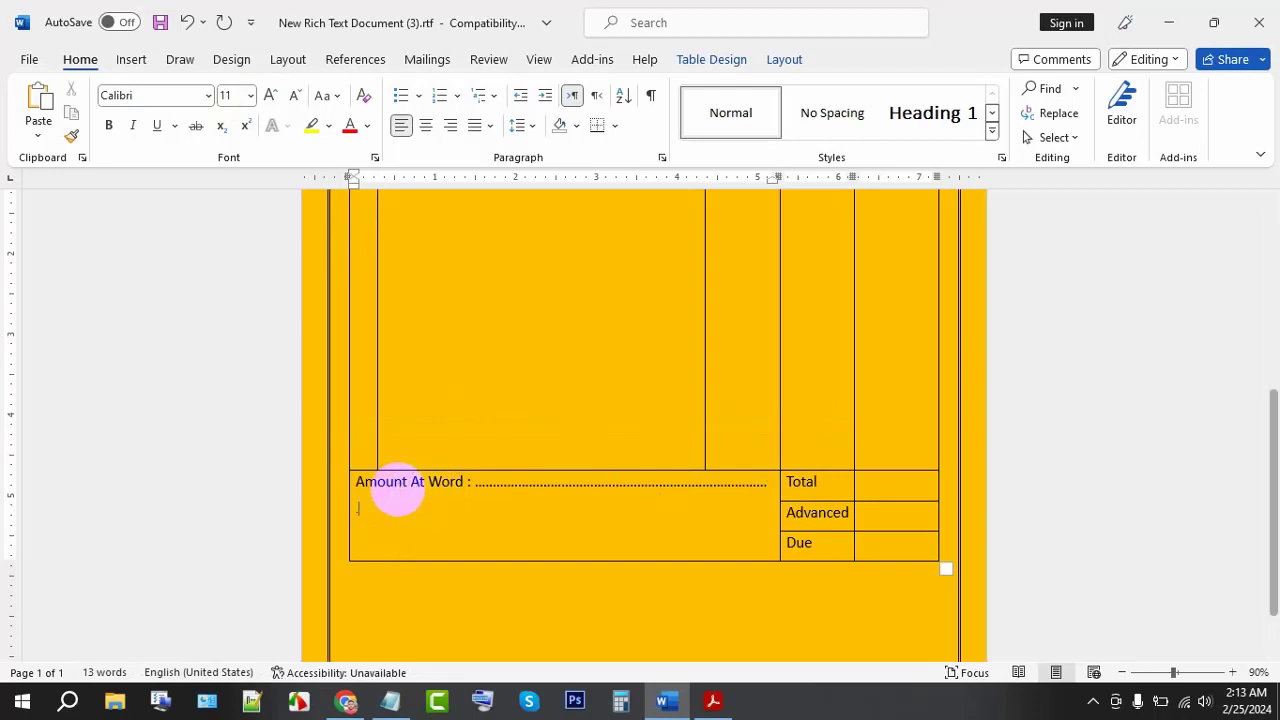
{"action": "type", "text": ".."}
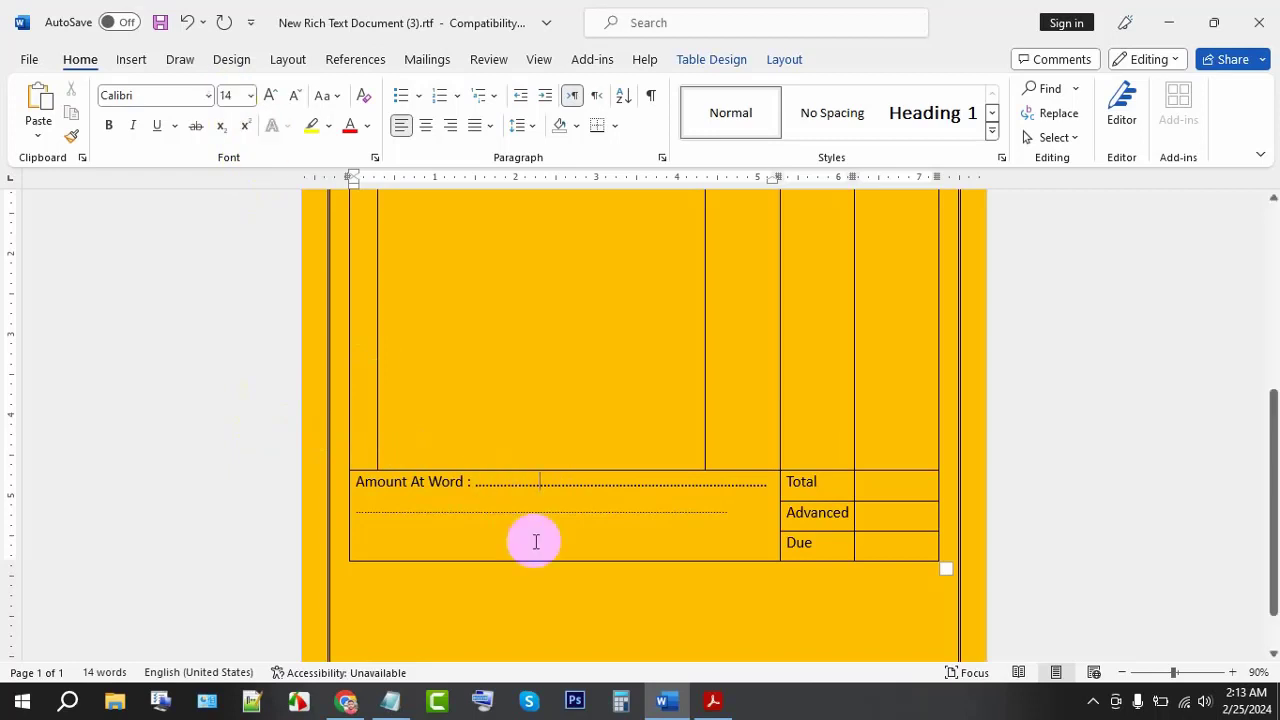
- Set the Amount At Word label and its dotted lines to font size 14
{"action": "scroll", "coordinate": [545, 511], "scroll_direction": "up", "scroll_amount": 2}
{"action": "scroll", "coordinate": [560, 511], "scroll_direction": "up", "scroll_amount": 3}
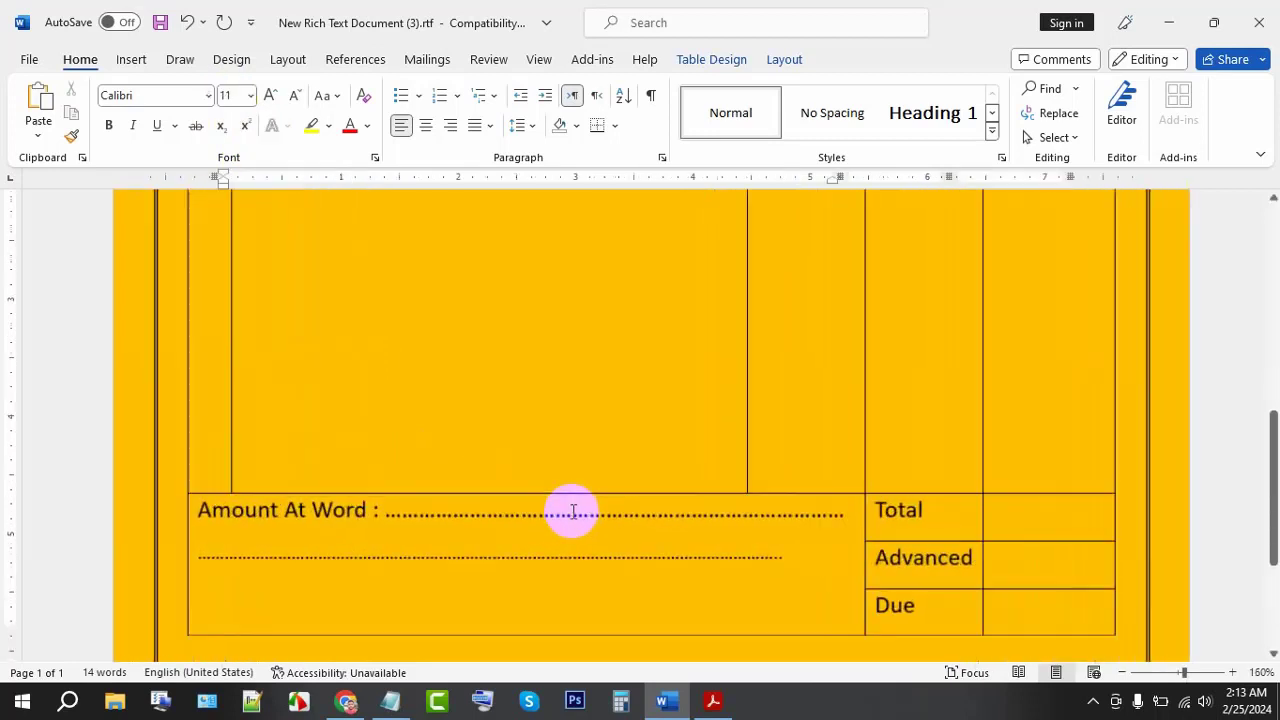
{"action": "scroll", "coordinate": [571, 511], "scroll_direction": "up", "scroll_amount": 3}
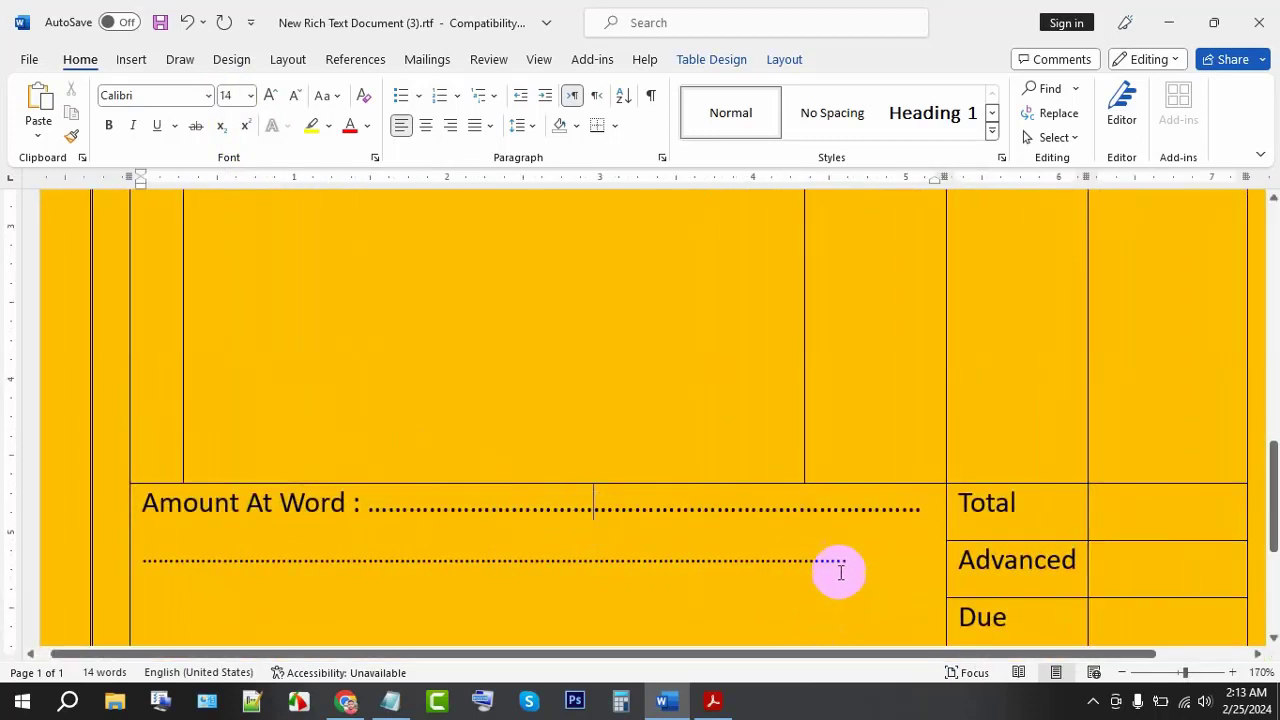
{"action": "left_click_drag", "start_coordinate": [845, 560], "coordinate": [152, 523]}
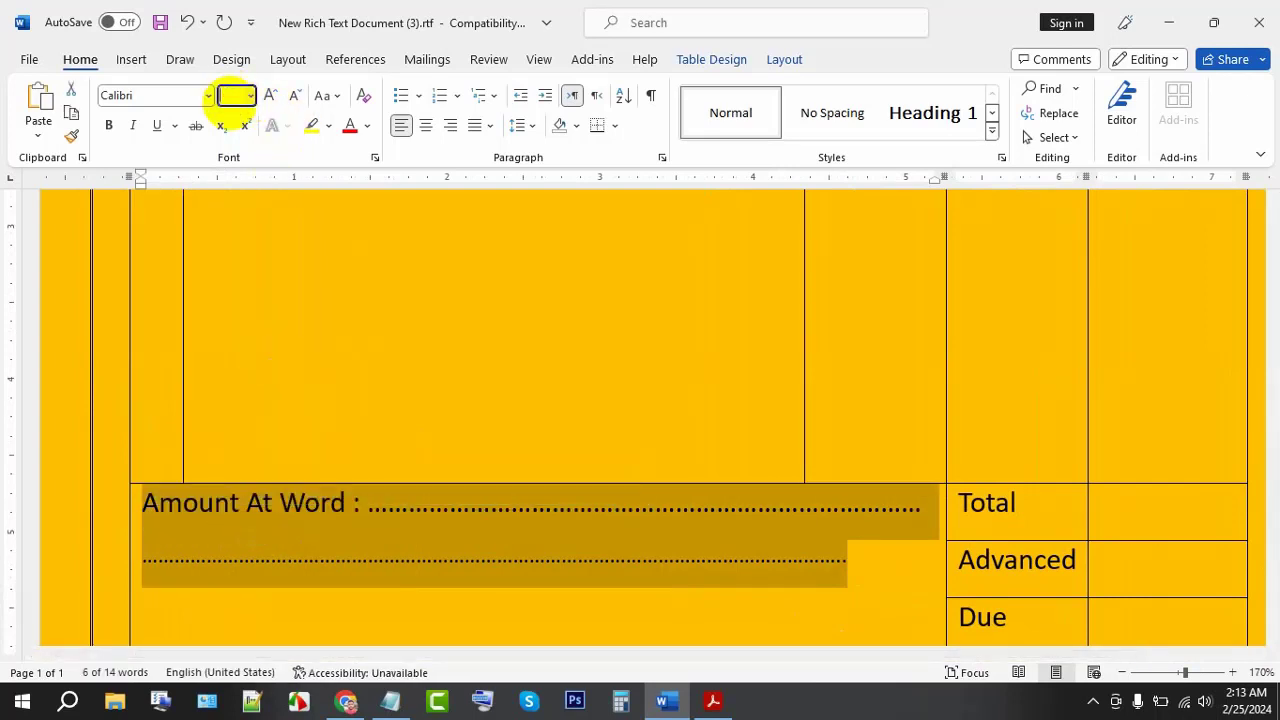
{"action": "type", "text": "14"}
{"action": "key", "text": "Return"}
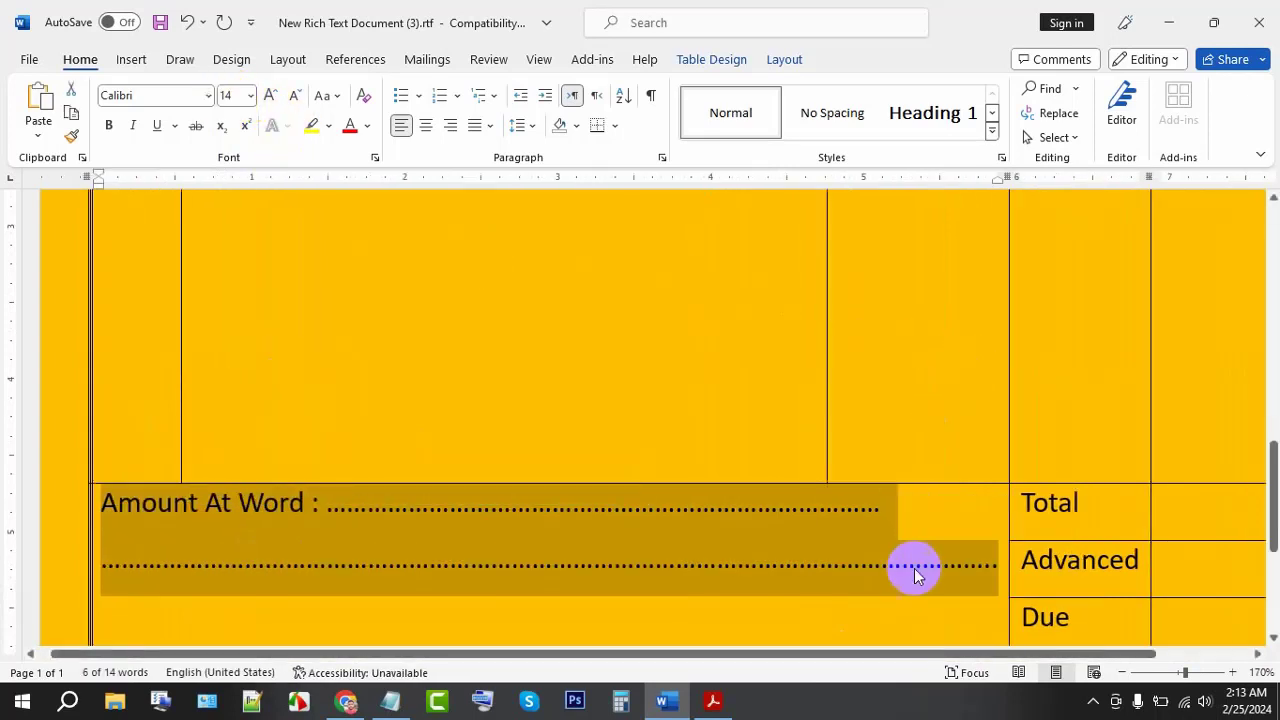
- Rearrange the dots into three even, full-width dotted lines beneath the label
{"action": "left_click", "coordinate": [914, 572]}
{"action": "key", "text": "Return"}
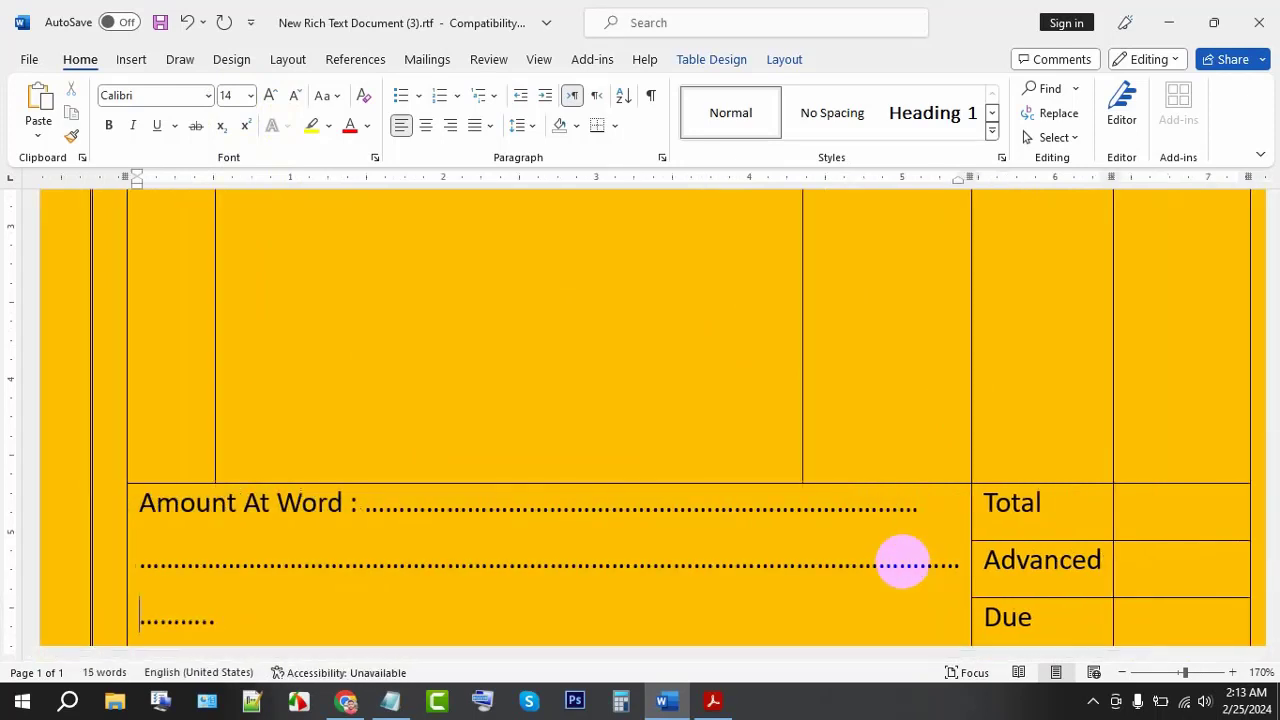
{"action": "left_click", "coordinate": [922, 566]}
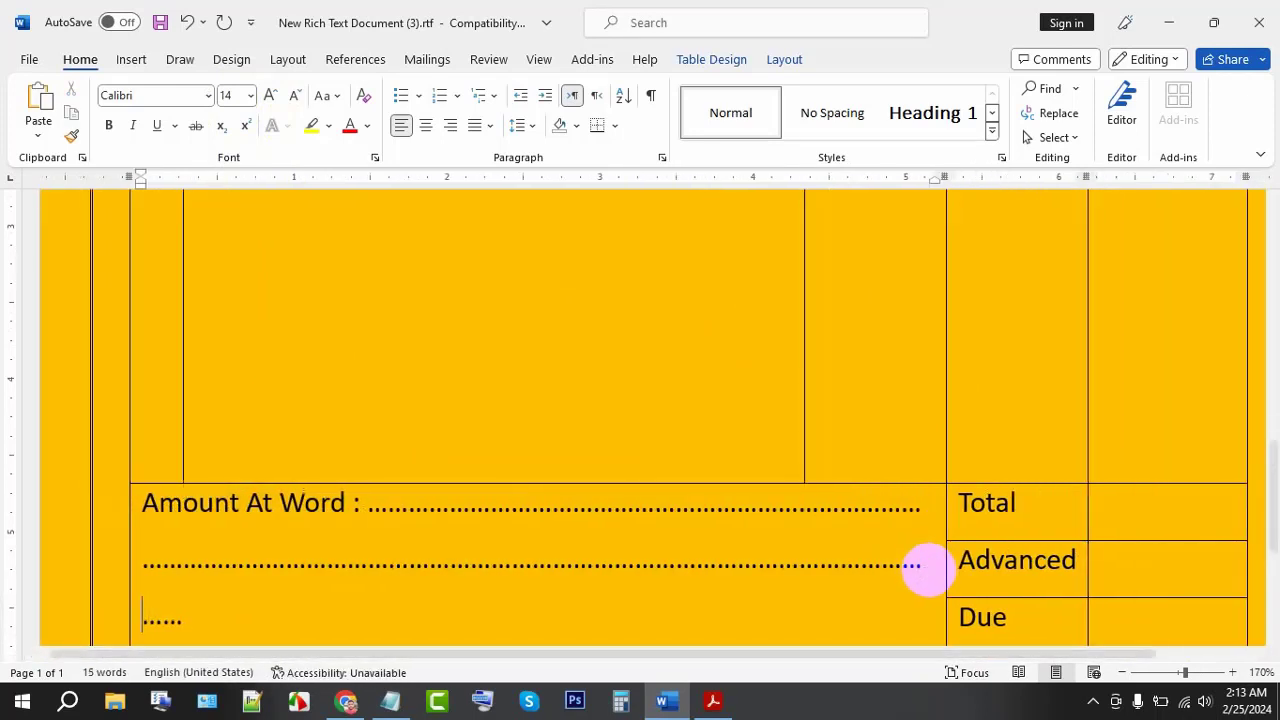
{"action": "key", "text": "Return"}
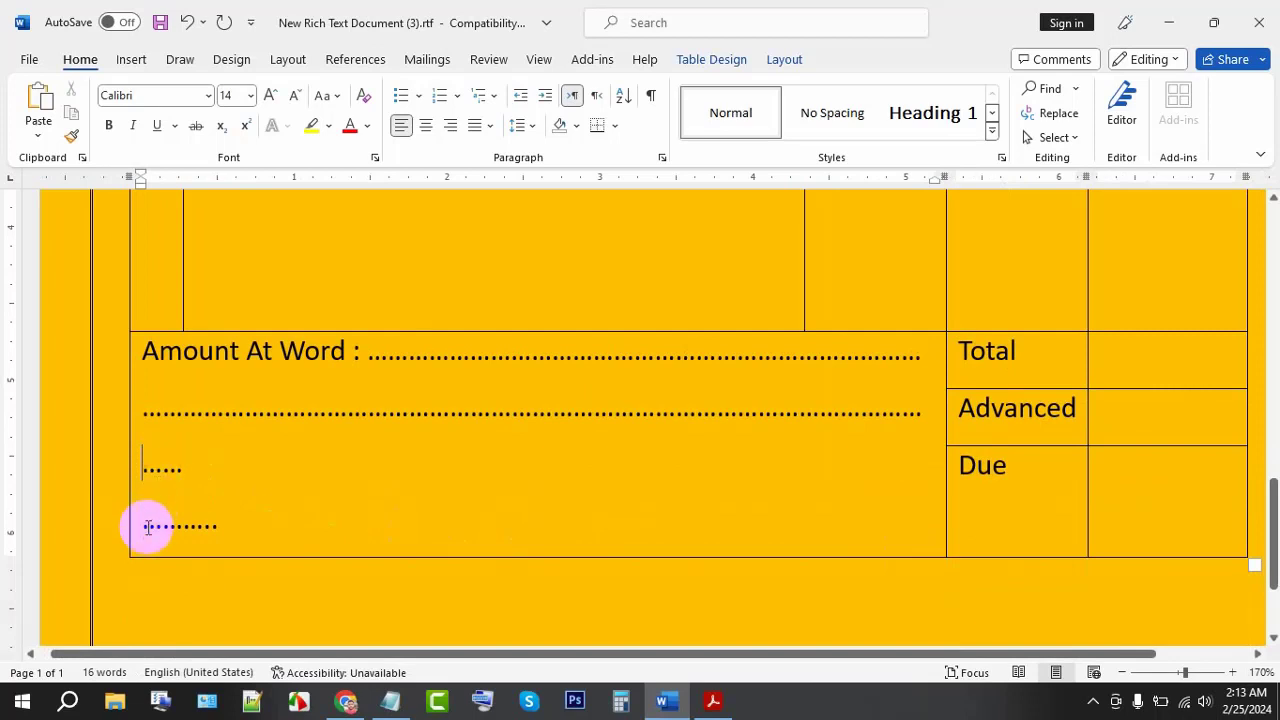
{"action": "left_click", "coordinate": [153, 517]}
{"action": "key", "text": "BackSpace"}
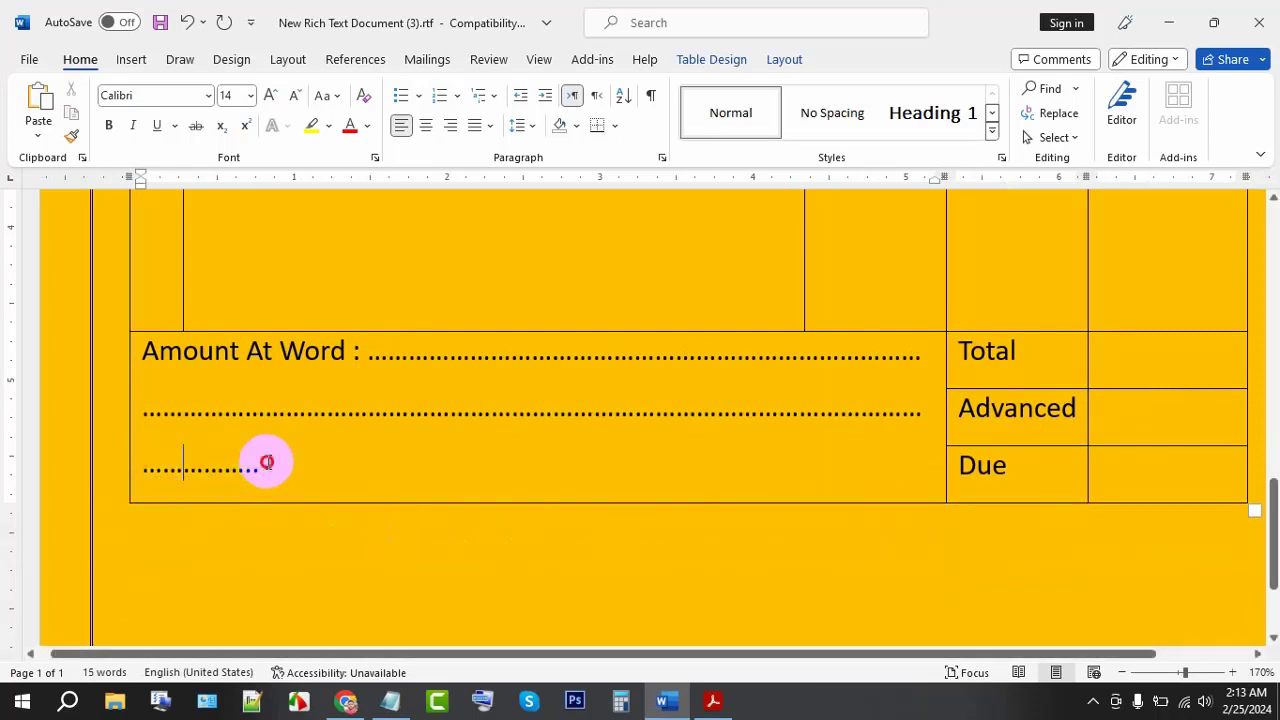
{"action": "type", "text": "..."}
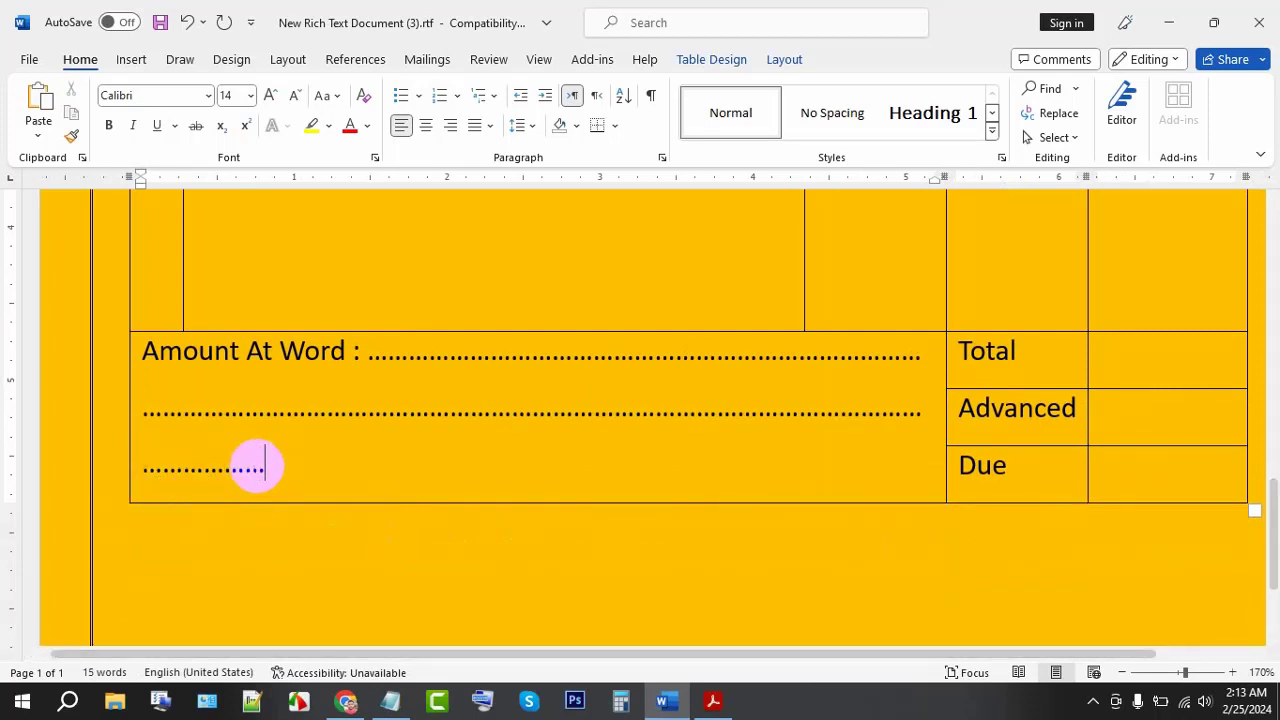
{"action": "type", "text": "....."}
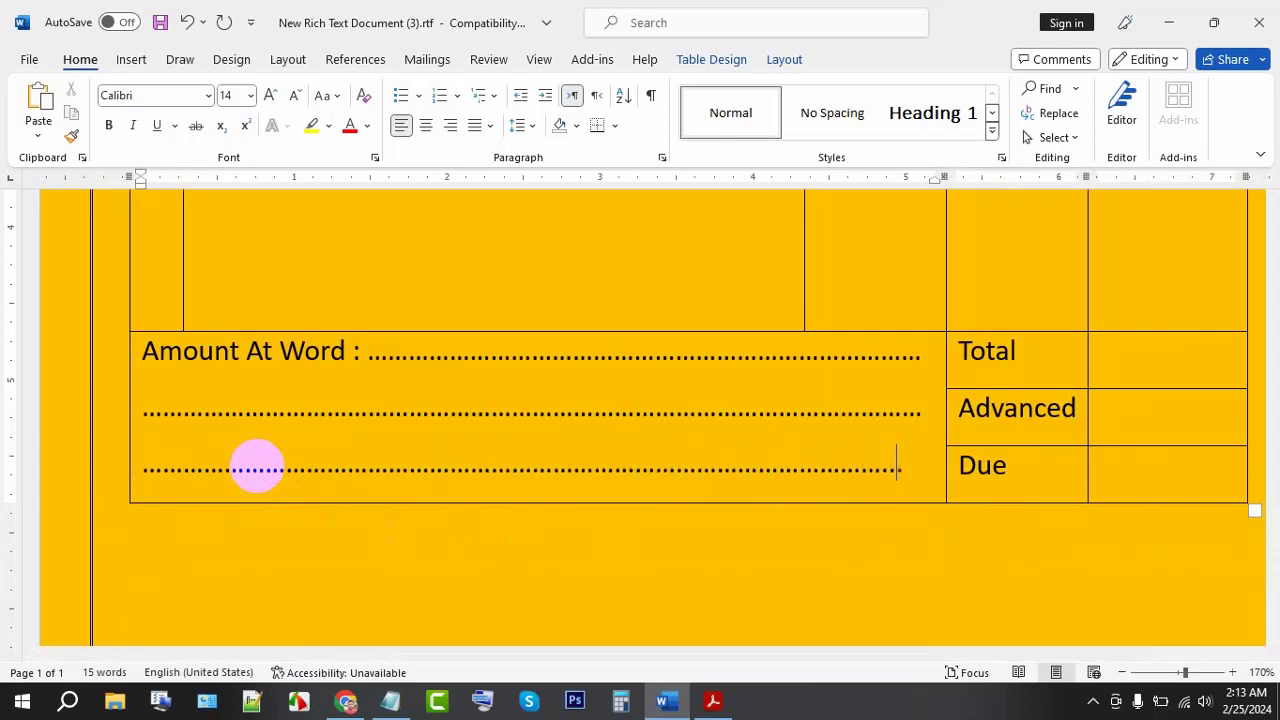
{"action": "type", "text": "...."}
- Pick up the Date text box from the top-right header and drag it down the page
{"action": "scroll", "coordinate": [200, 429], "scroll_direction": "down", "scroll_amount": 2, "text": "ctrl"}
{"action": "scroll", "coordinate": [171, 443], "scroll_direction": "down", "scroll_amount": 2, "text": "ctrl"}
{"action": "scroll", "coordinate": [200, 417], "scroll_direction": "down", "scroll_amount": 1, "text": "ctrl"}
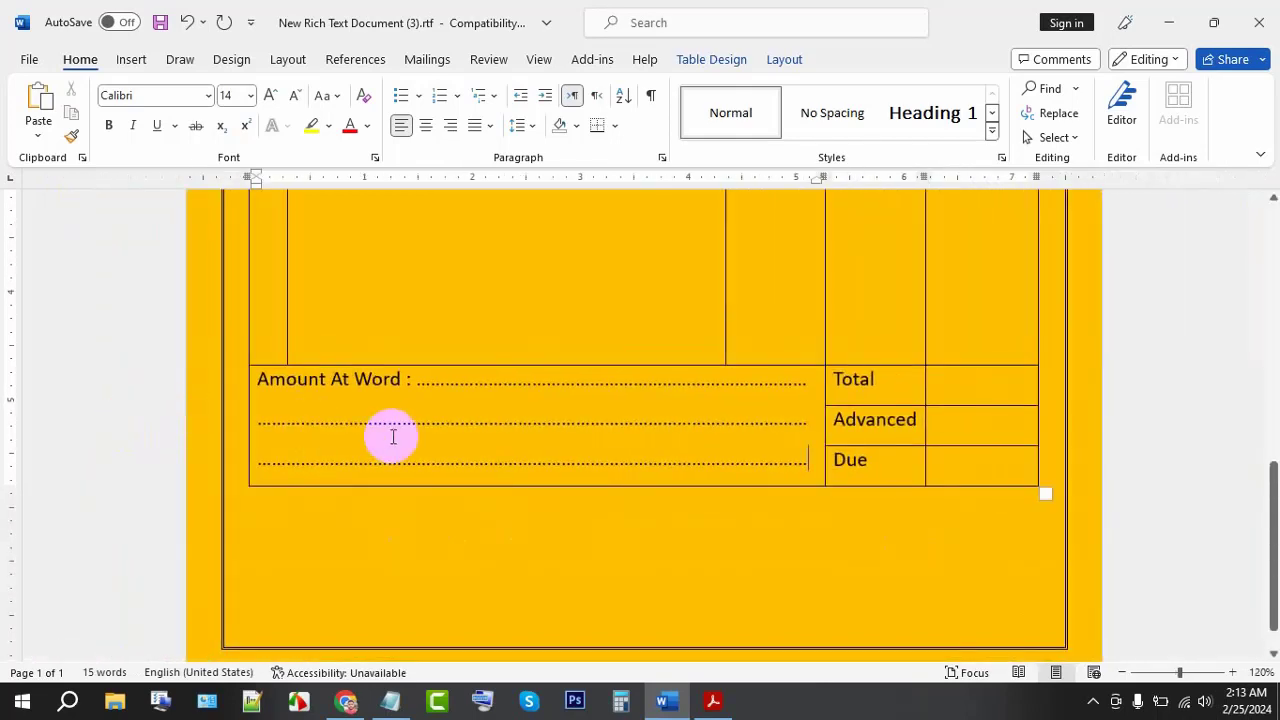
{"action": "scroll", "coordinate": [395, 435], "scroll_direction": "up", "scroll_amount": 3}
{"action": "scroll", "coordinate": [400, 428], "scroll_direction": "up", "scroll_amount": 3}
{"action": "scroll", "coordinate": [420, 425], "scroll_direction": "up", "scroll_amount": 3}
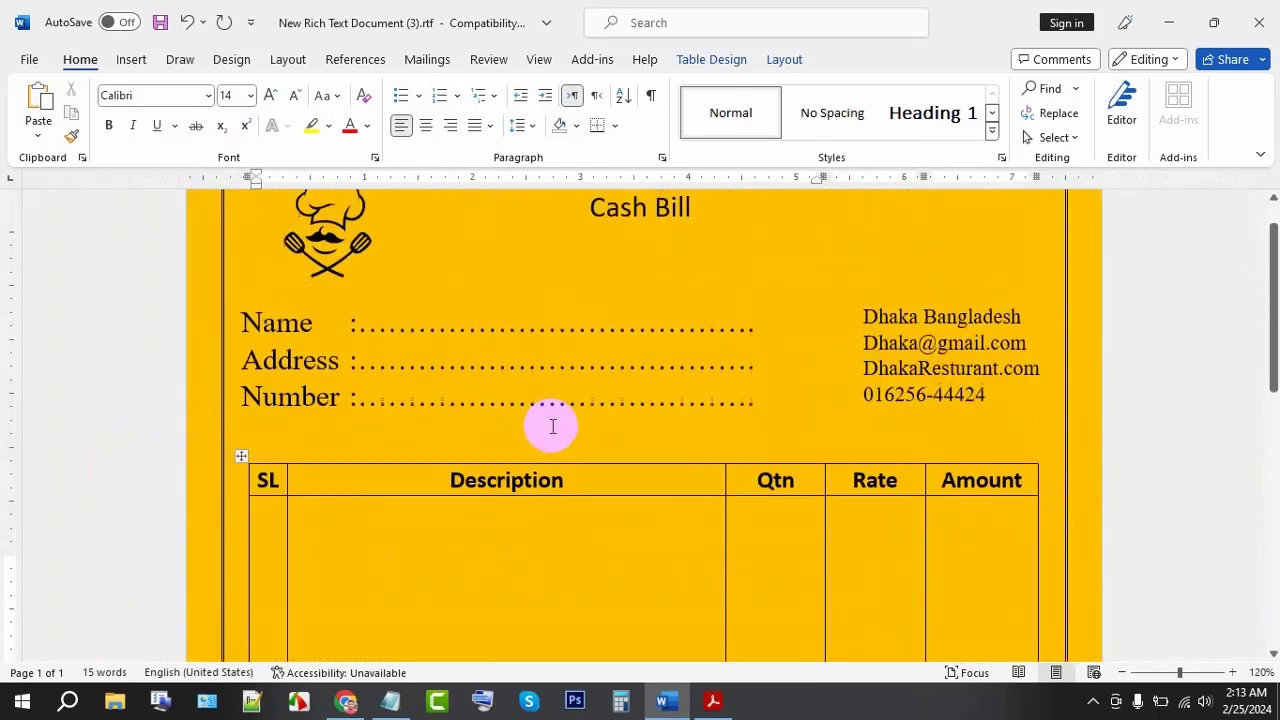
{"action": "scroll", "coordinate": [552, 426], "scroll_direction": "up", "scroll_amount": 3}
{"action": "left_click", "coordinate": [972, 284]}
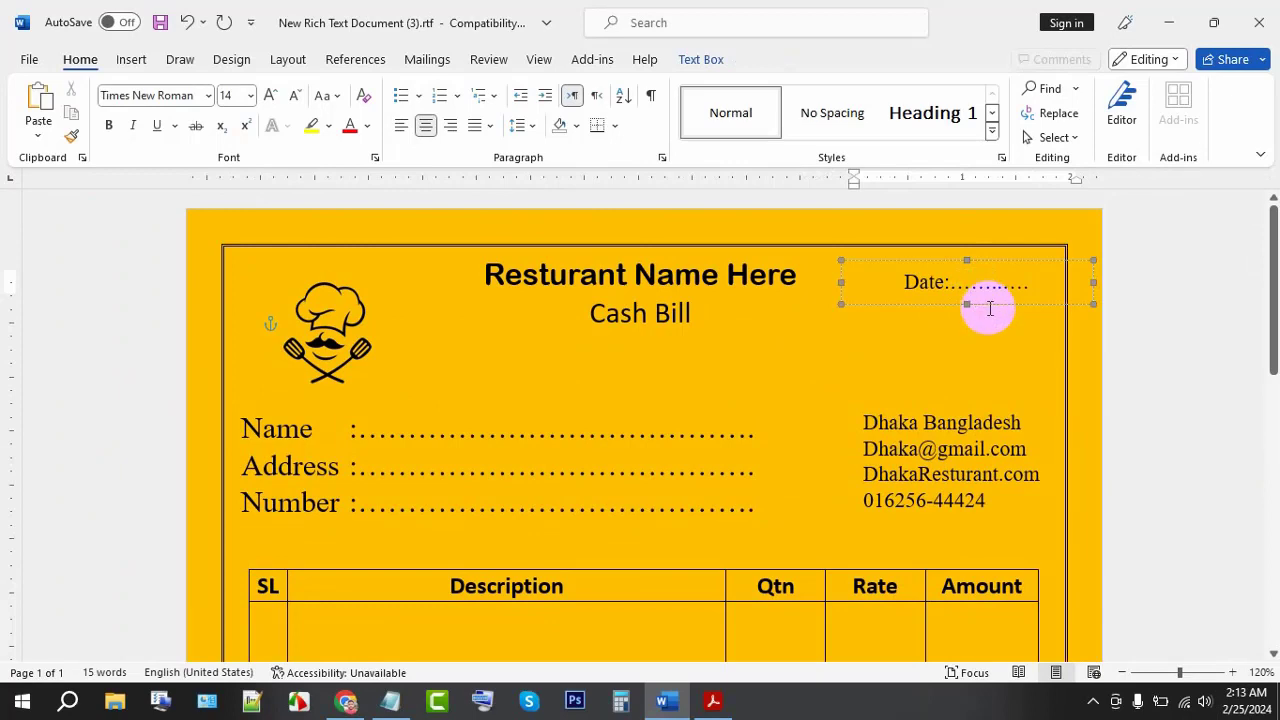
{"action": "left_click_drag", "start_coordinate": [988, 308], "coordinate": [880, 540]}
- Place the Date text box in the blank space beneath the totals table
{"action": "scroll", "coordinate": [869, 489], "scroll_direction": "down", "scroll_amount": 2}
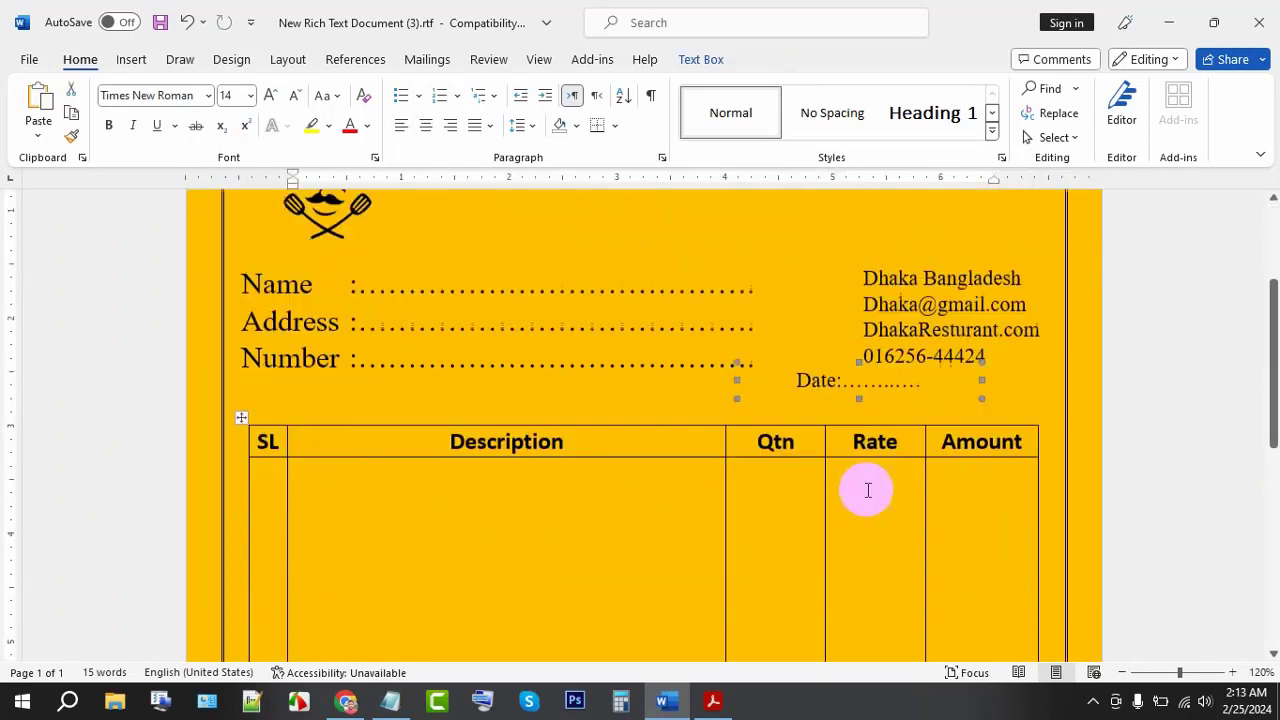
{"action": "scroll", "coordinate": [823, 295], "scroll_direction": "down", "scroll_amount": 2}
{"action": "scroll", "coordinate": [823, 295], "scroll_direction": "down", "scroll_amount": 1}
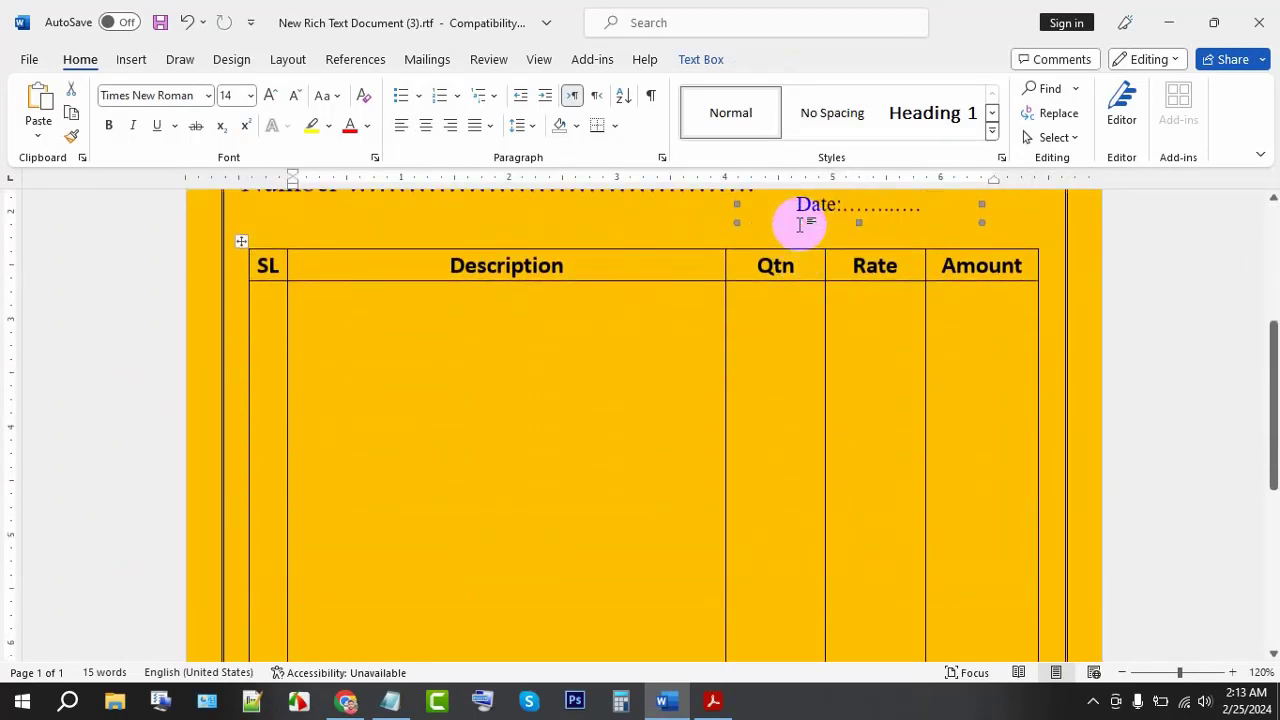
{"action": "scroll", "coordinate": [800, 225], "scroll_direction": "up", "scroll_amount": 3}
{"action": "left_click", "coordinate": [843, 420]}
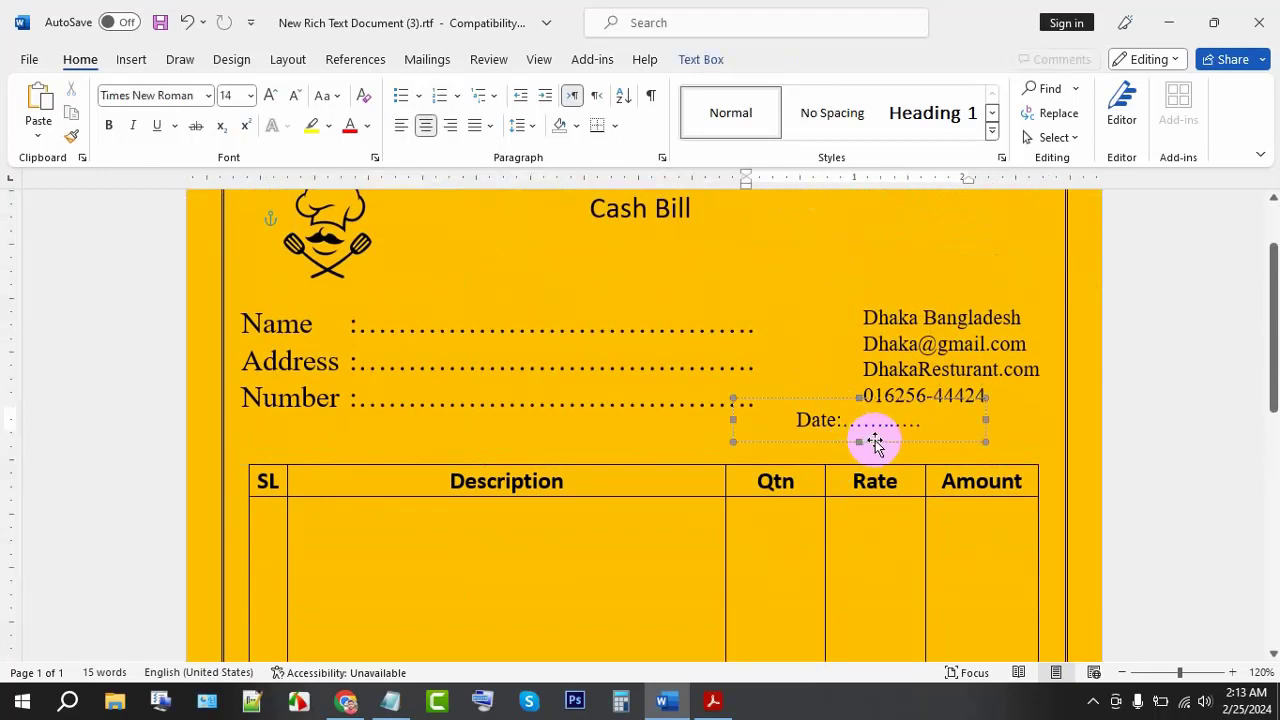
{"action": "left_click_drag", "start_coordinate": [875, 443], "coordinate": [620, 660]}
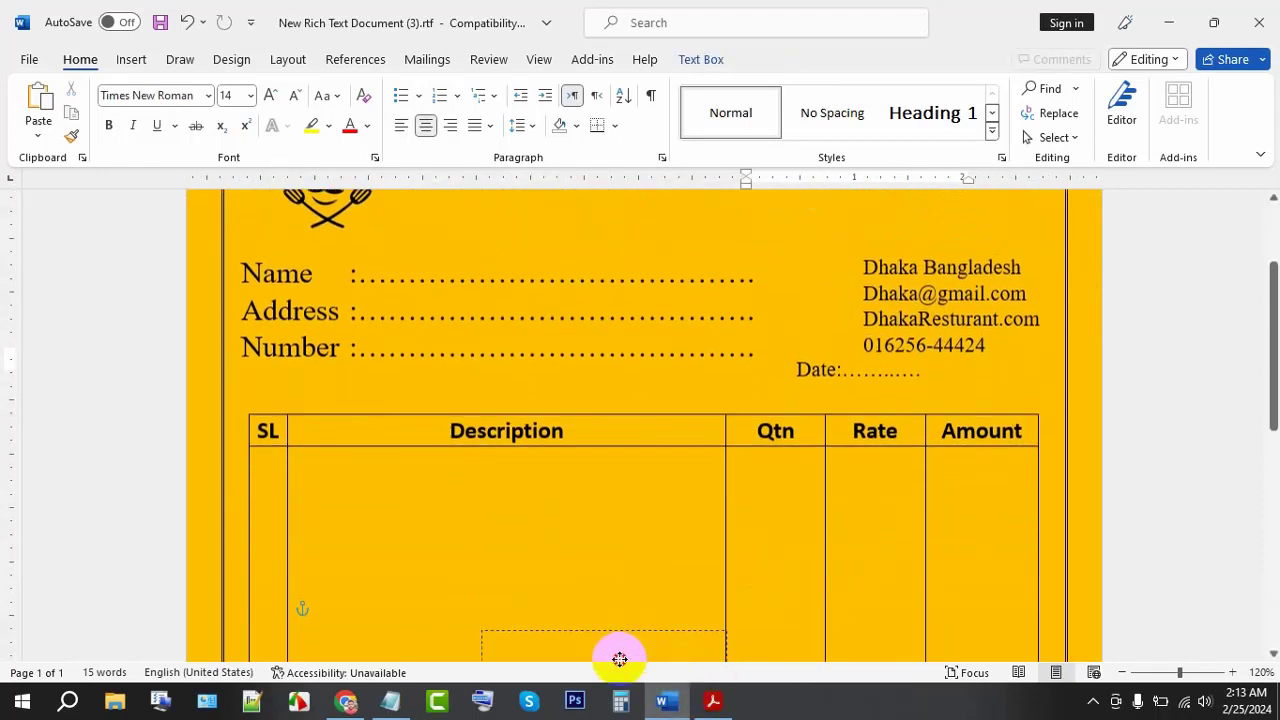
{"action": "mouse_move", "coordinate": [620, 660]}
{"action": "left_mouse_down"}
{"action": "mouse_move", "coordinate": [562, 599]}
{"action": "mouse_move", "coordinate": [579, 601]}
{"action": "left_mouse_up"}
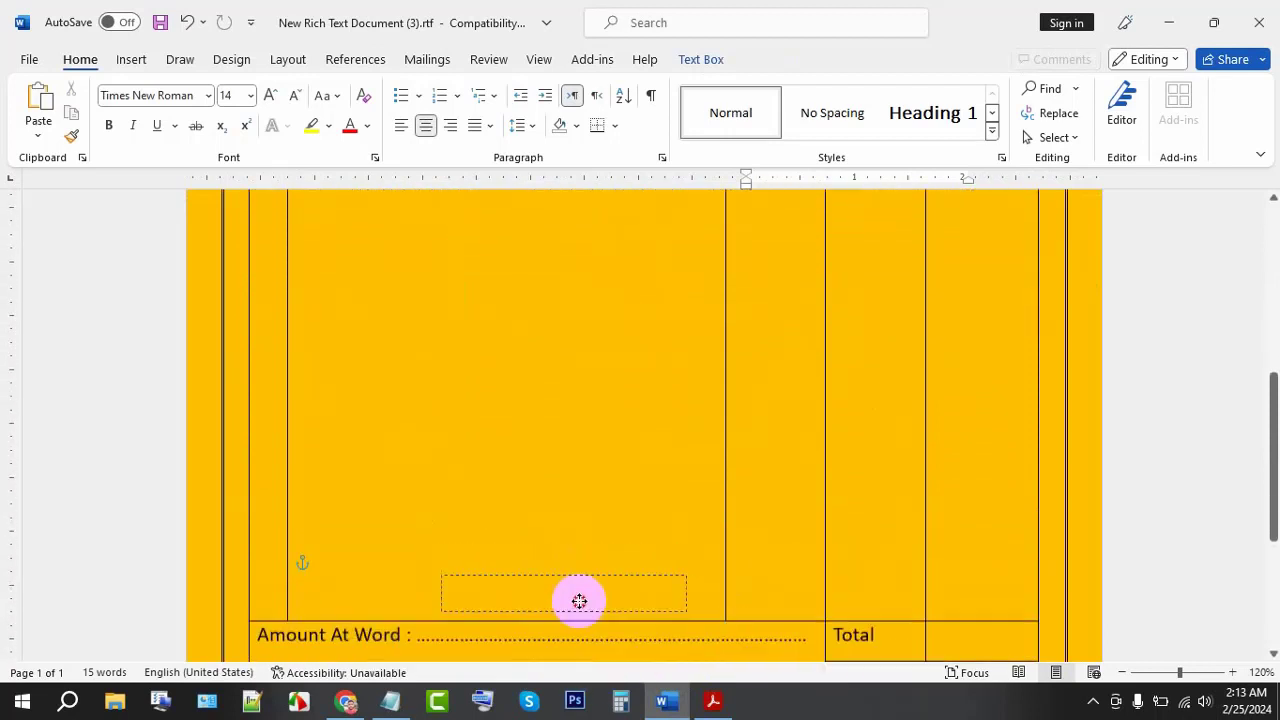
{"action": "mouse_move", "coordinate": [579, 601]}
{"action": "left_mouse_down"}
{"action": "mouse_move", "coordinate": [581, 654]}
{"action": "mouse_move", "coordinate": [437, 618]}
{"action": "mouse_move", "coordinate": [374, 648]}
{"action": "left_mouse_up"}
- Delete the Date text from the text box at the bottom of the bill
{"action": "scroll", "coordinate": [440, 600], "scroll_direction": "down", "scroll_amount": 2}
{"action": "type", "text": "Date:............"}
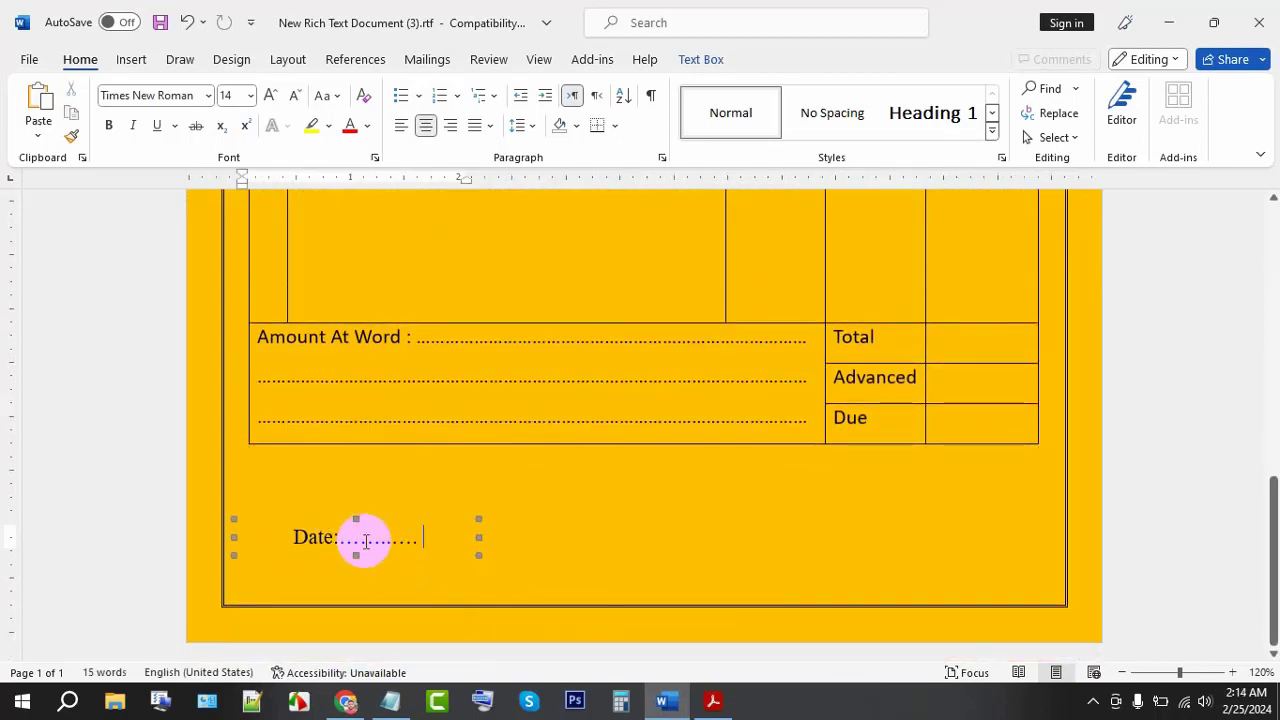
{"action": "left_click_drag", "start_coordinate": [428, 543], "coordinate": [282, 545]}
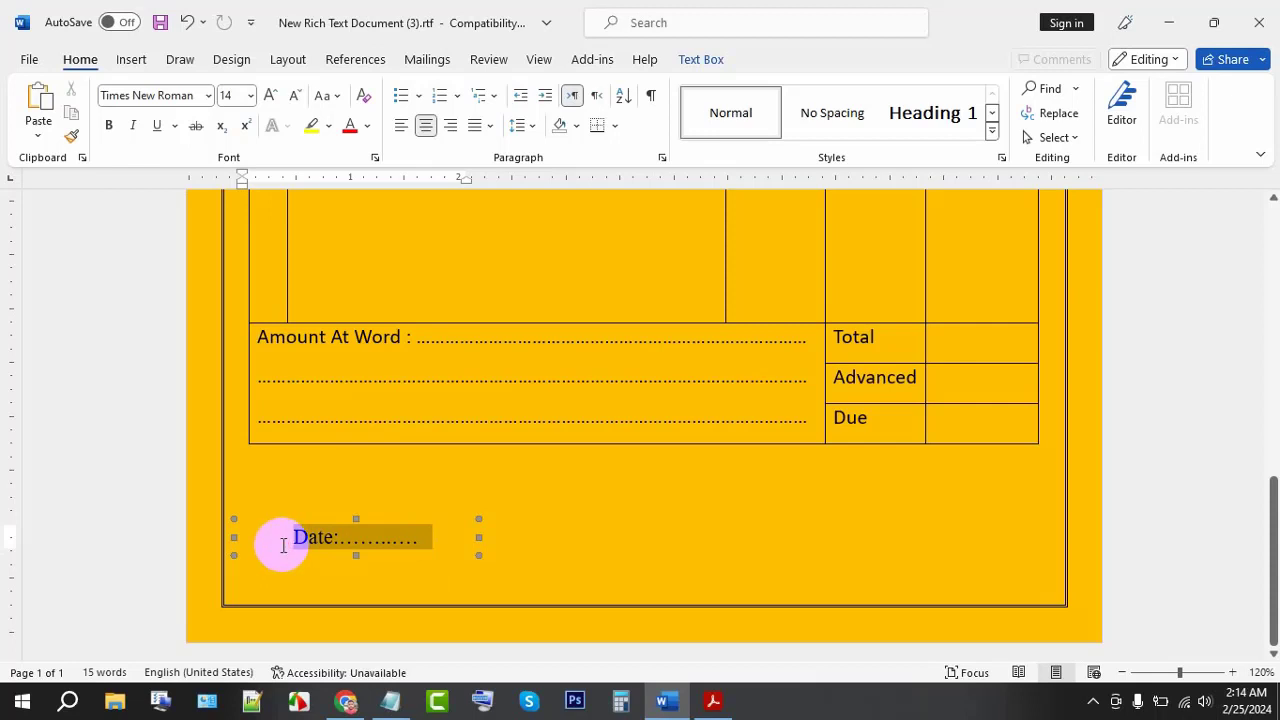
{"action": "key", "text": "Delete"}
{"action": "type", "text": "Customer Sign"}
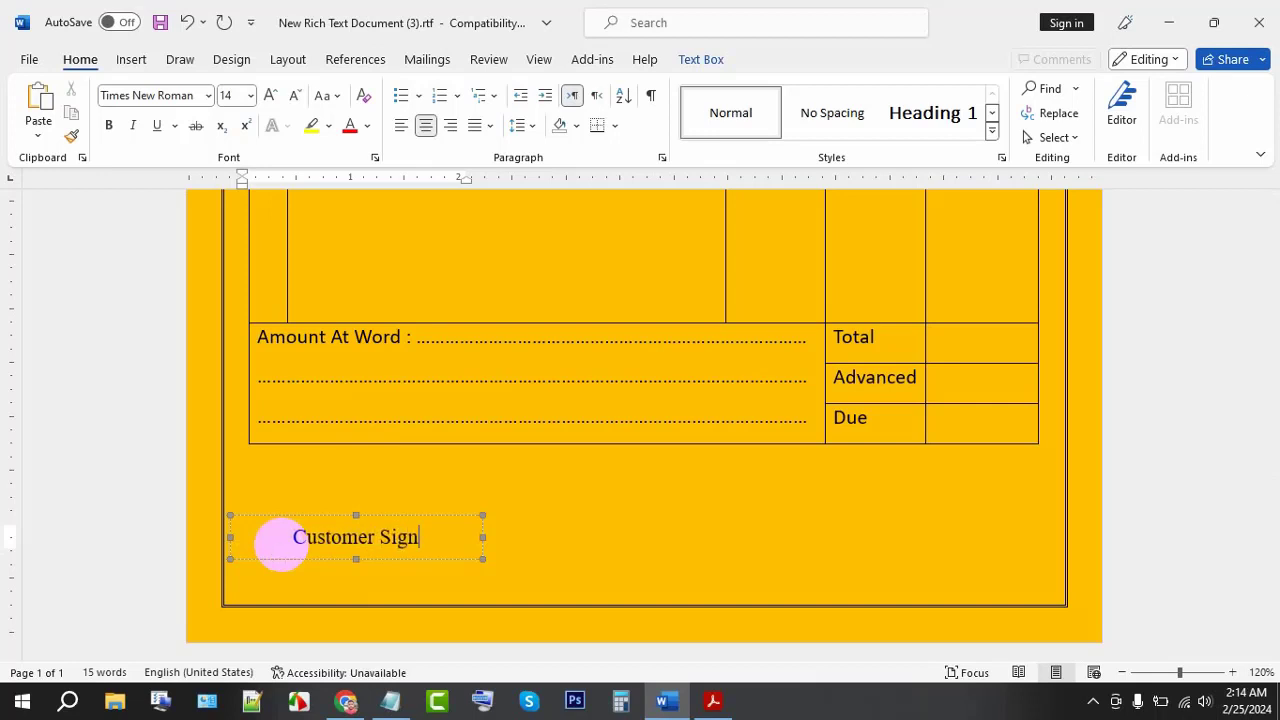
- Give the Customer Sign label a thick underline
{"action": "left_click_drag", "start_coordinate": [427, 537], "coordinate": [298, 540]}
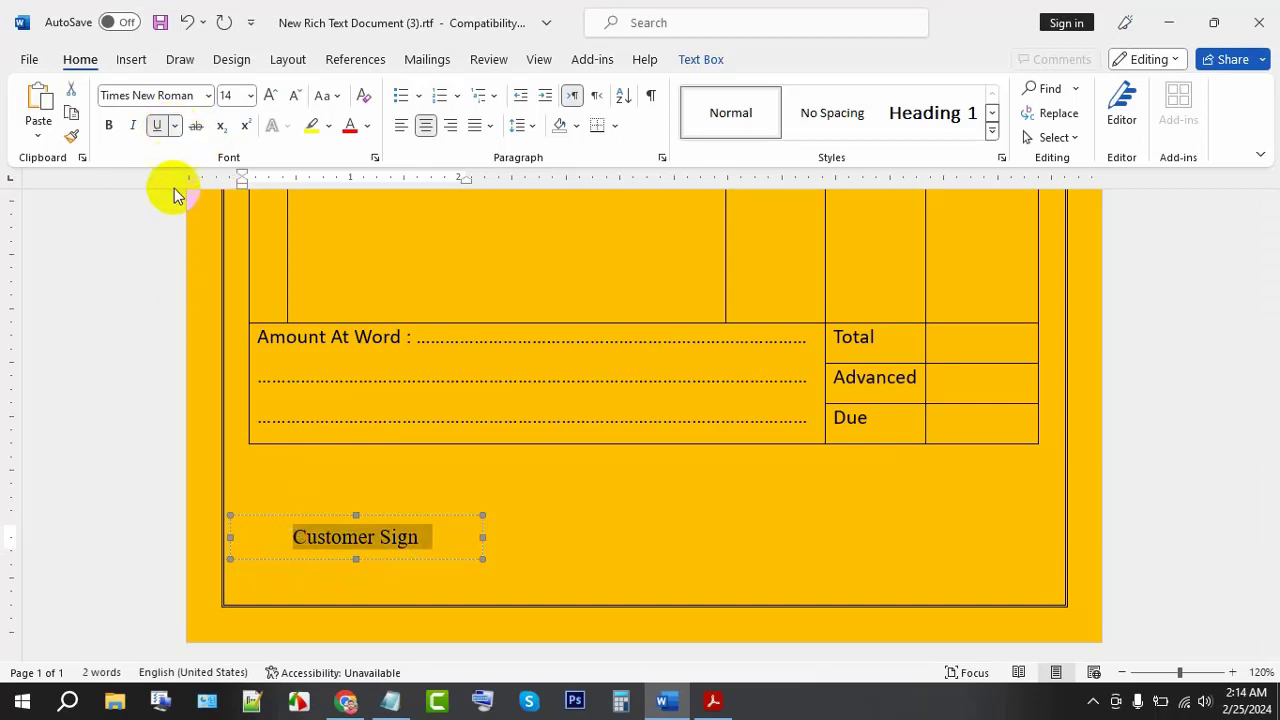
{"action": "left_click", "coordinate": [175, 128]}
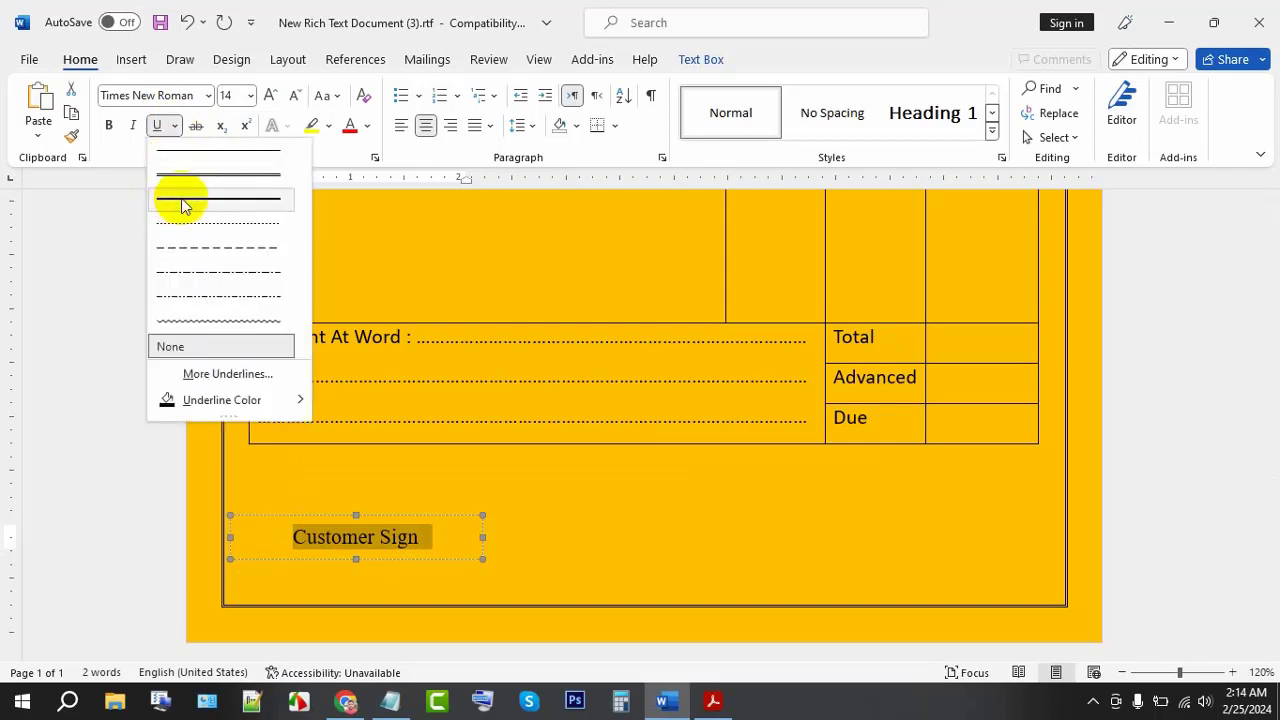
{"action": "left_click", "coordinate": [181, 201]}
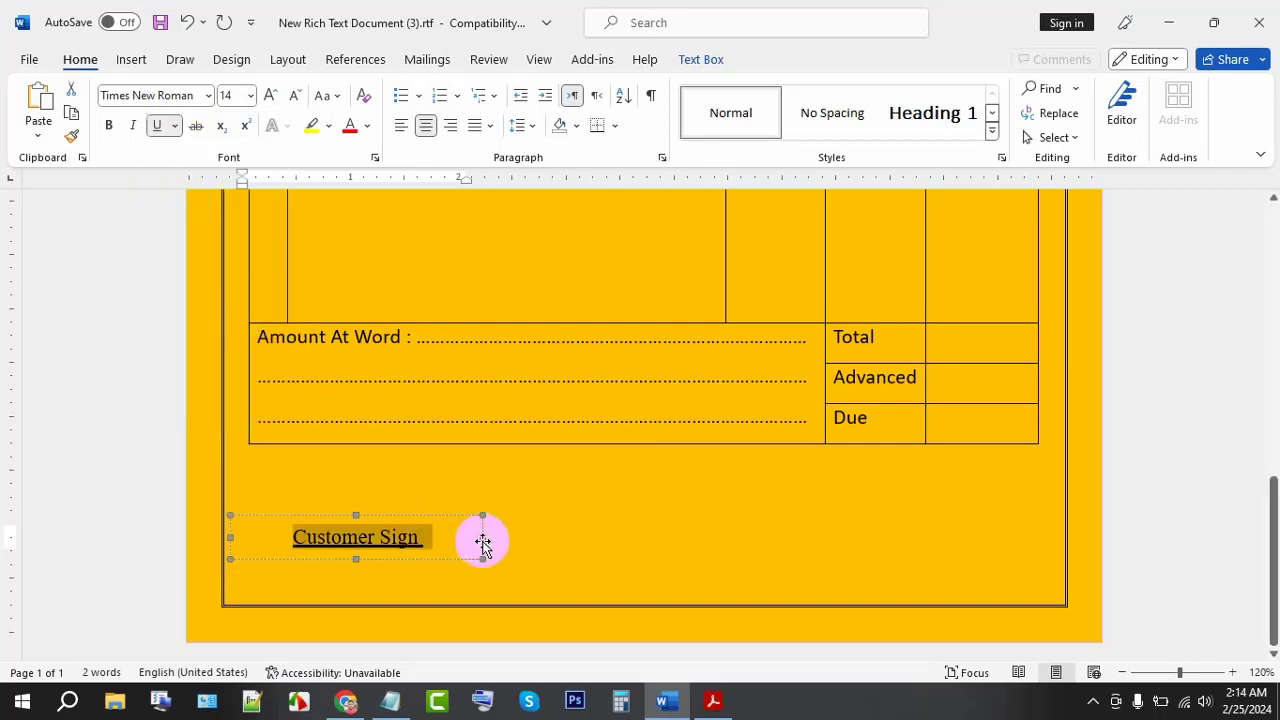
- Copy the Customer Sign box to the bottom right and trim the copy to 'Sign'
{"action": "left_click", "coordinate": [445, 537]}
{"action": "left_click", "coordinate": [414, 530]}
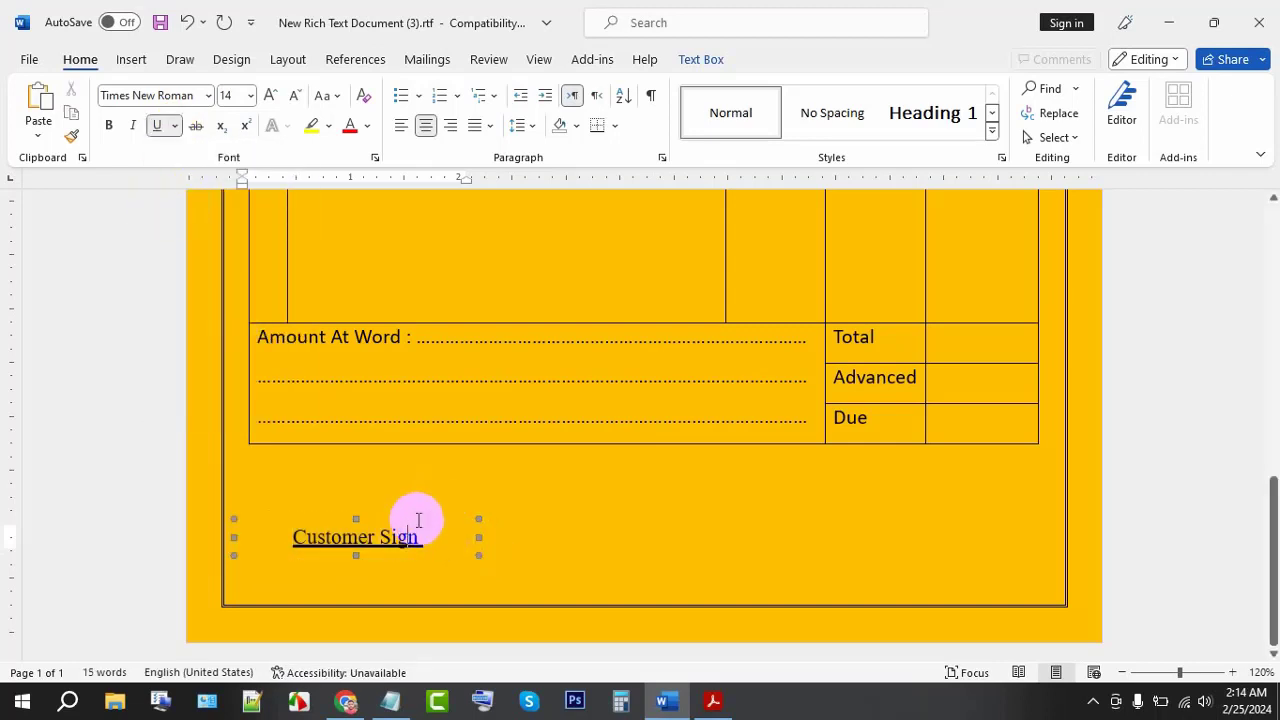
{"action": "mouse_move", "coordinate": [414, 530]}
{"action": "left_mouse_down"}
{"action": "mouse_move", "coordinate": [1020, 526]}
{"action": "mouse_move", "coordinate": [870, 548]}
{"action": "left_mouse_up"}
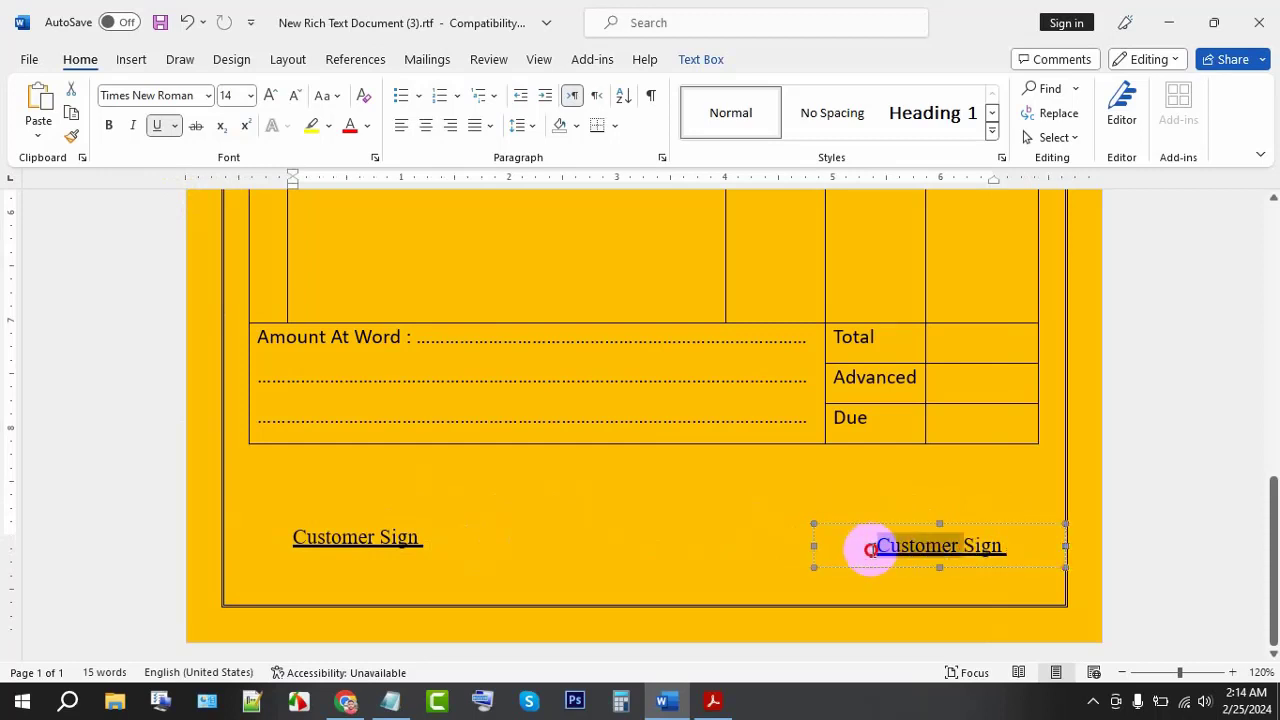
{"action": "key", "text": "BackSpace"}
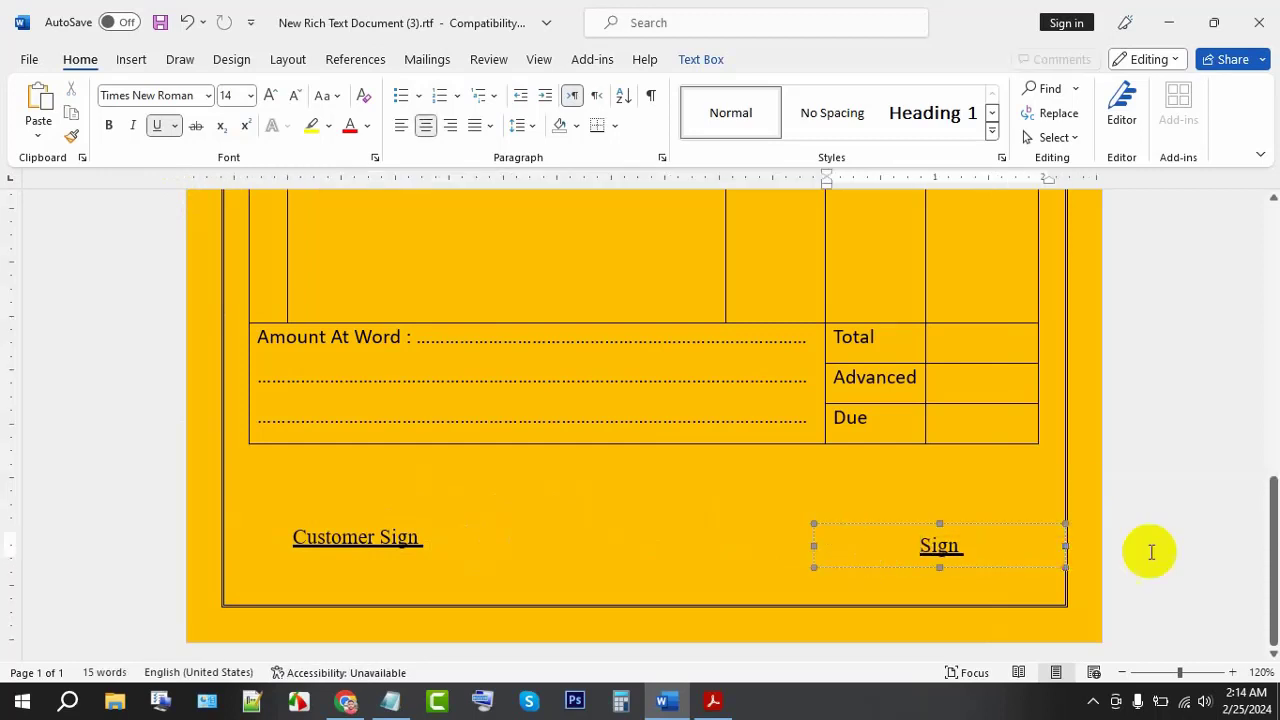
{"action": "left_click", "coordinate": [1130, 492]}
- Review the bill's signature footer and bring up the reference Res.pdf design
{"action": "scroll", "coordinate": [886, 531], "scroll_direction": "up", "scroll_amount": 10}
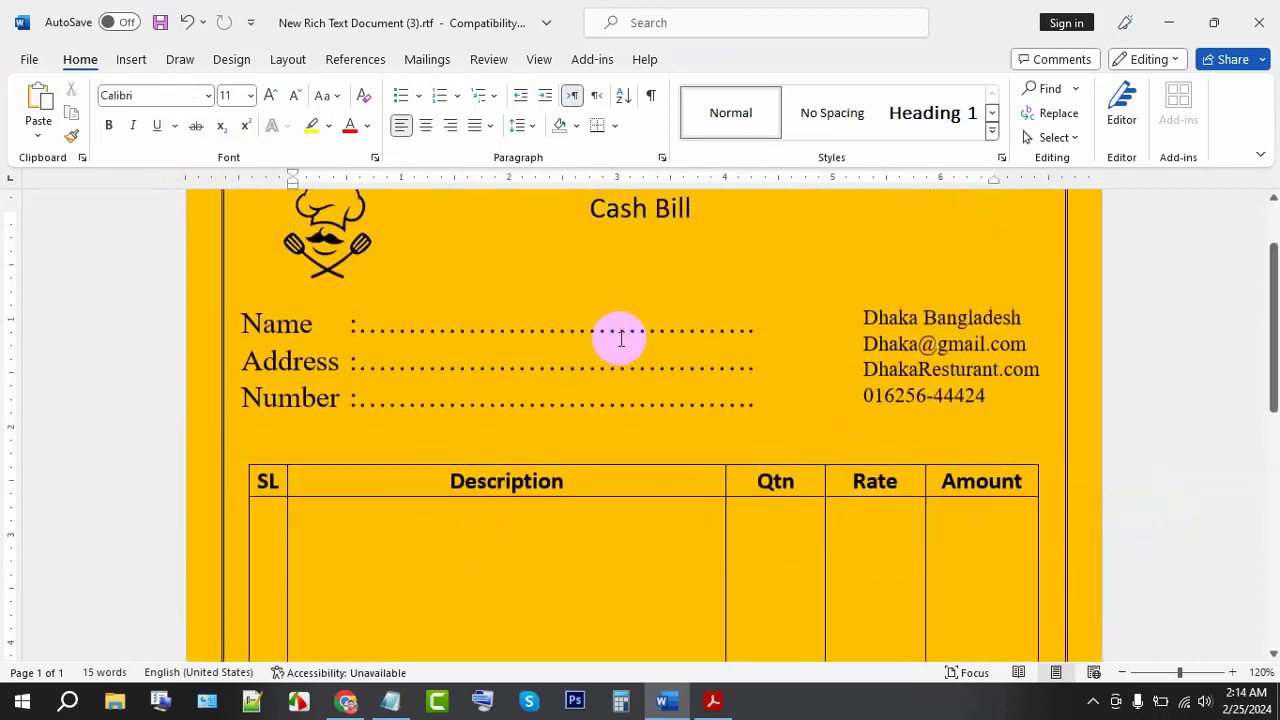
{"action": "scroll", "coordinate": [372, 252], "scroll_direction": "down", "scroll_amount": 1}
{"action": "scroll", "coordinate": [430, 290], "scroll_direction": "down", "scroll_amount": 5}
{"action": "scroll", "coordinate": [520, 390], "scroll_direction": "down", "scroll_amount": 2}
{"action": "scroll", "coordinate": [590, 475], "scroll_direction": "down", "scroll_amount": 3}
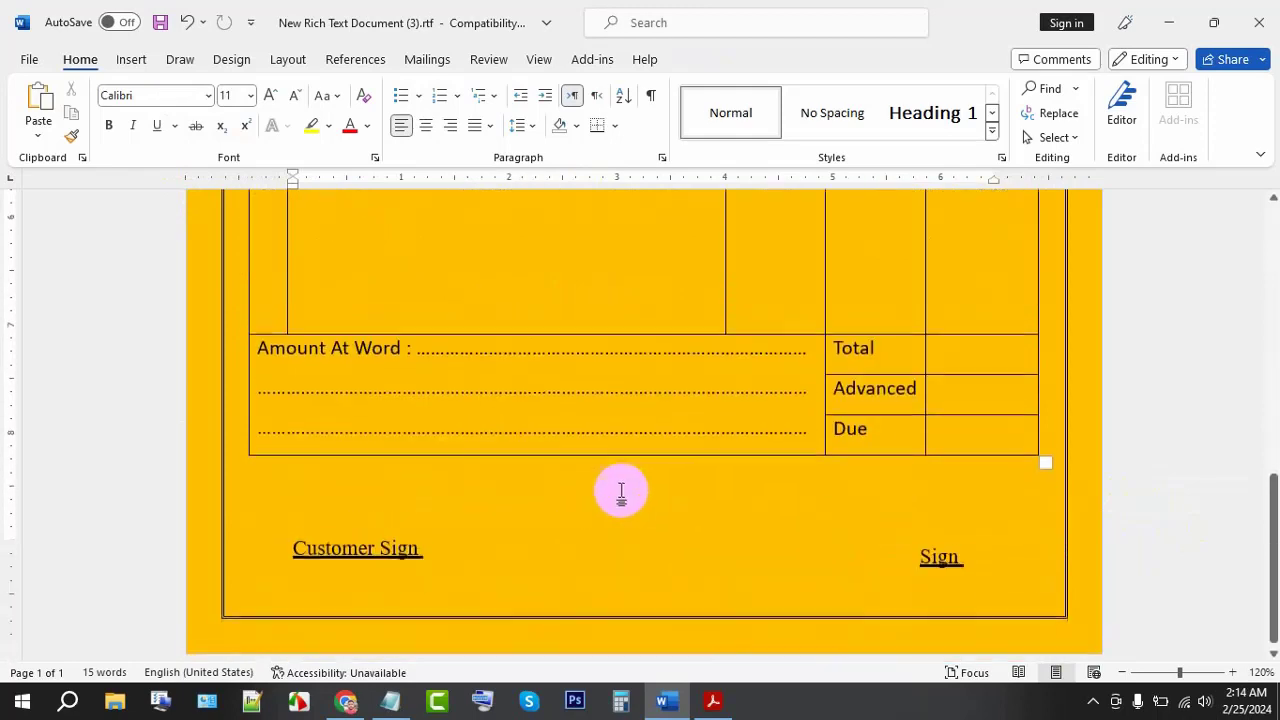
{"action": "scroll", "coordinate": [666, 503], "scroll_direction": "up", "scroll_amount": 4}
{"action": "scroll", "coordinate": [587, 385], "scroll_direction": "up", "scroll_amount": 2}
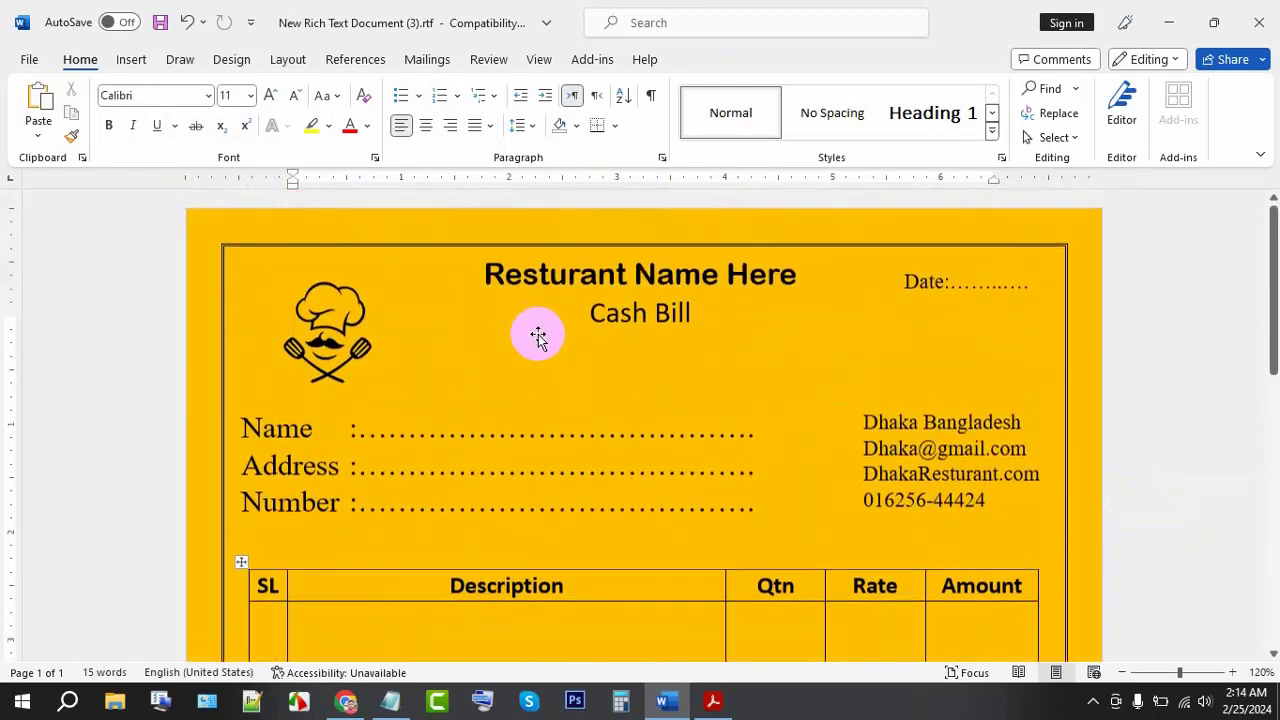
{"action": "left_click", "coordinate": [1016, 243]}
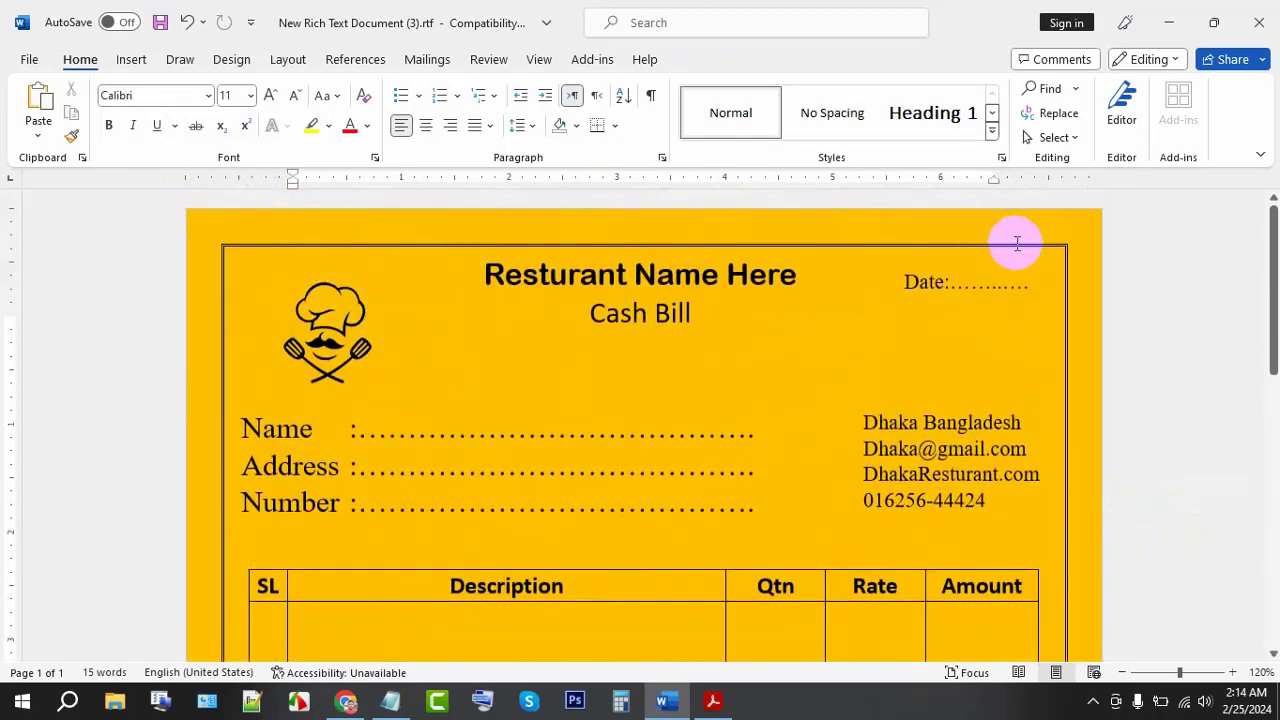
{"action": "scroll", "coordinate": [400, 323], "scroll_direction": "down", "scroll_amount": 1}
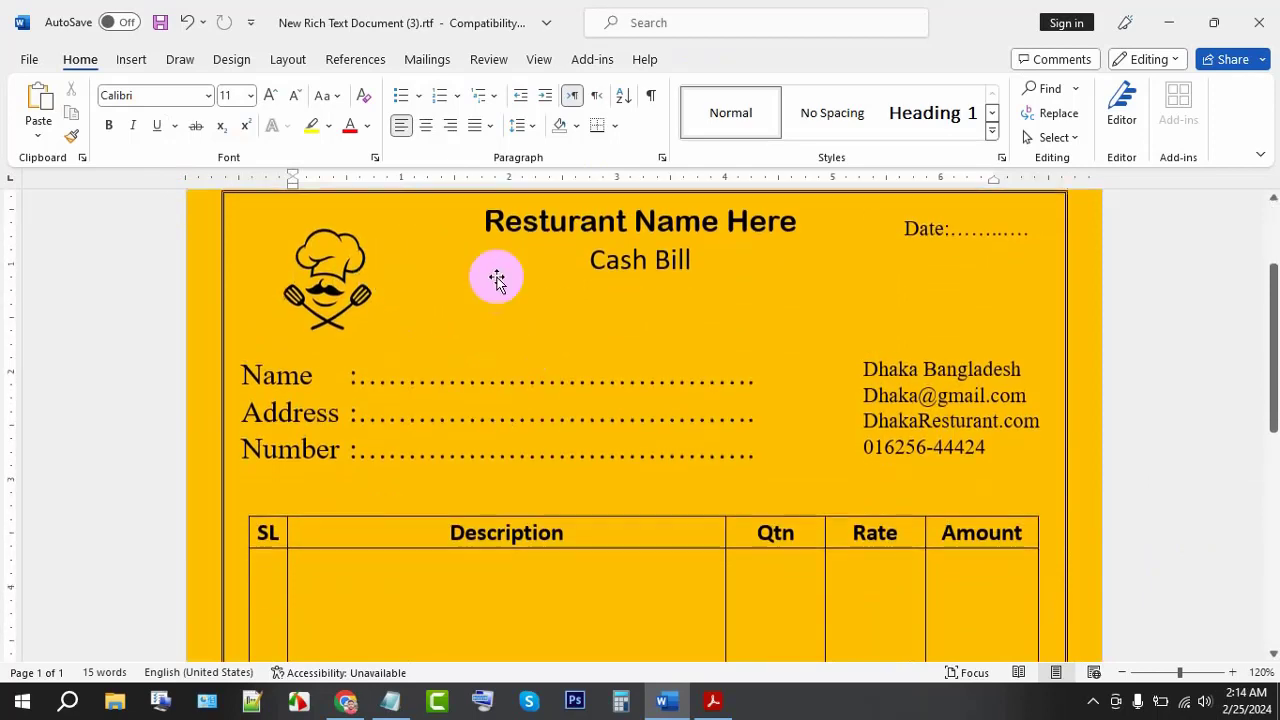
{"action": "scroll", "coordinate": [497, 277], "scroll_direction": "down", "scroll_amount": 2}
{"action": "left_click", "coordinate": [713, 700]}
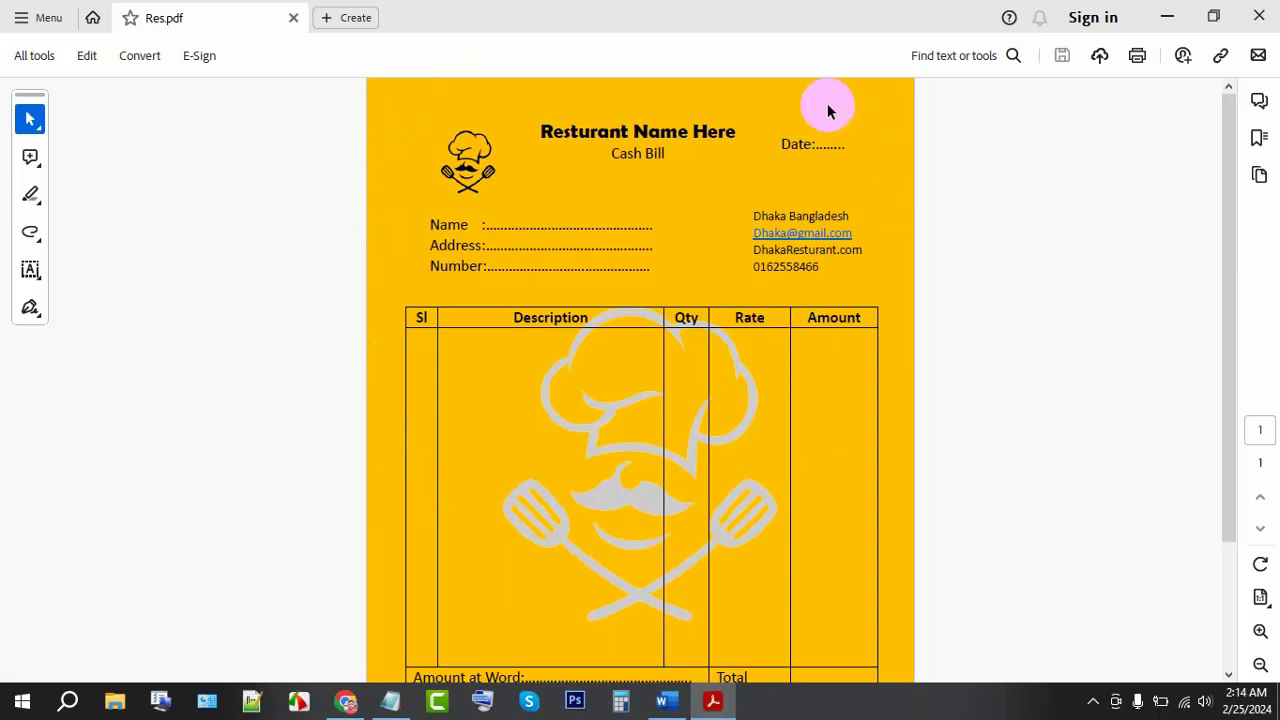
{"action": "left_click_drag", "start_coordinate": [541, 130], "coordinate": [561, 128]}
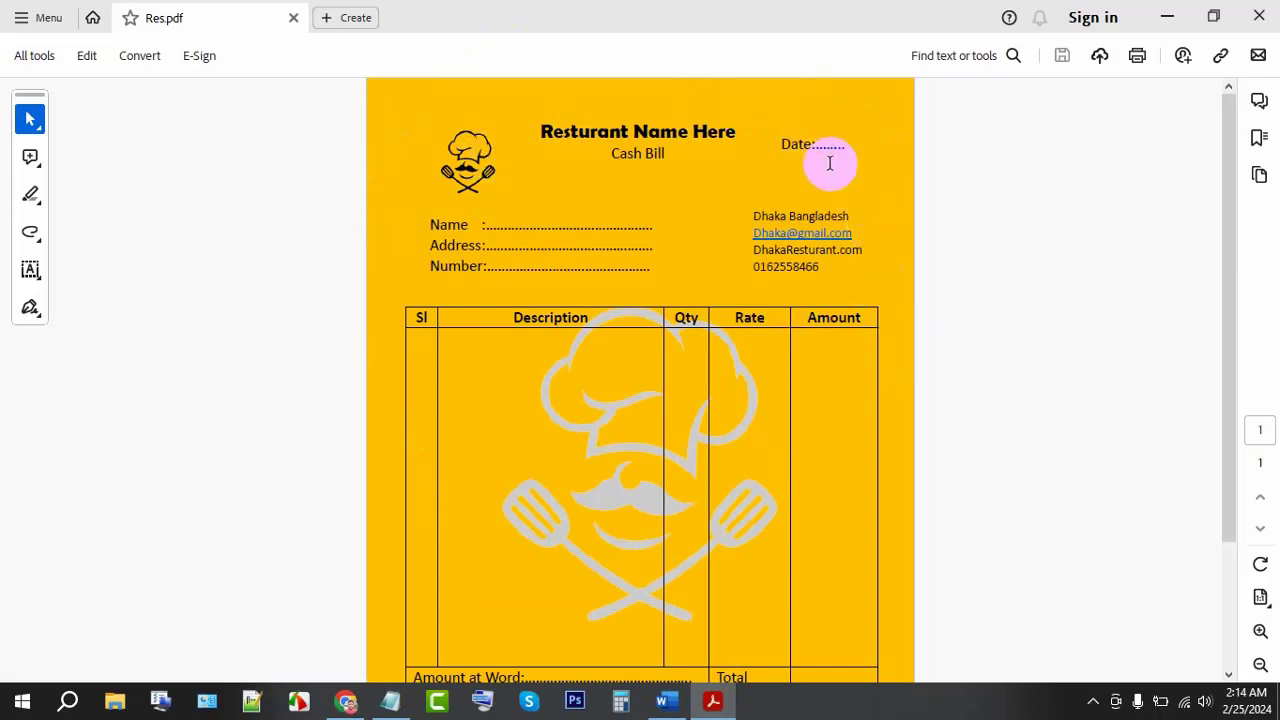
{"action": "left_click_drag", "start_coordinate": [414, 318], "coordinate": [443, 320]}
{"action": "scroll", "coordinate": [610, 270], "scroll_direction": "down", "scroll_amount": 3}
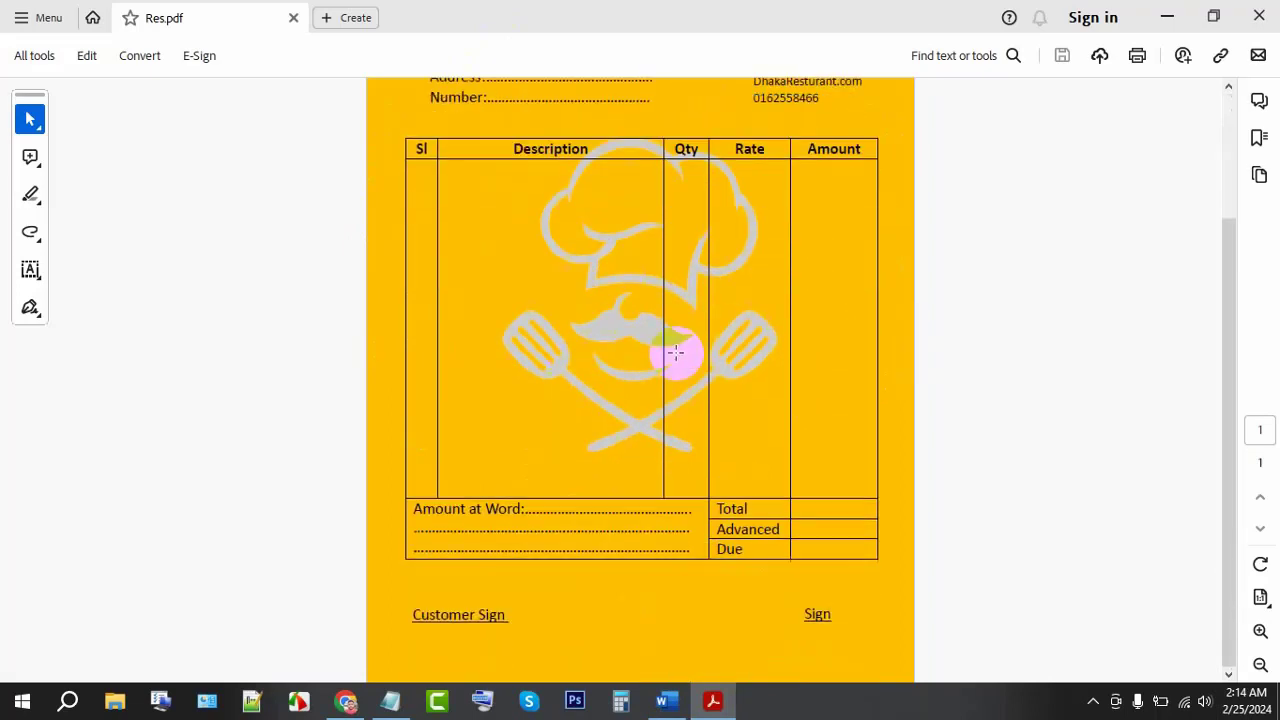
{"action": "scroll", "coordinate": [529, 506], "scroll_direction": "up", "scroll_amount": 3}
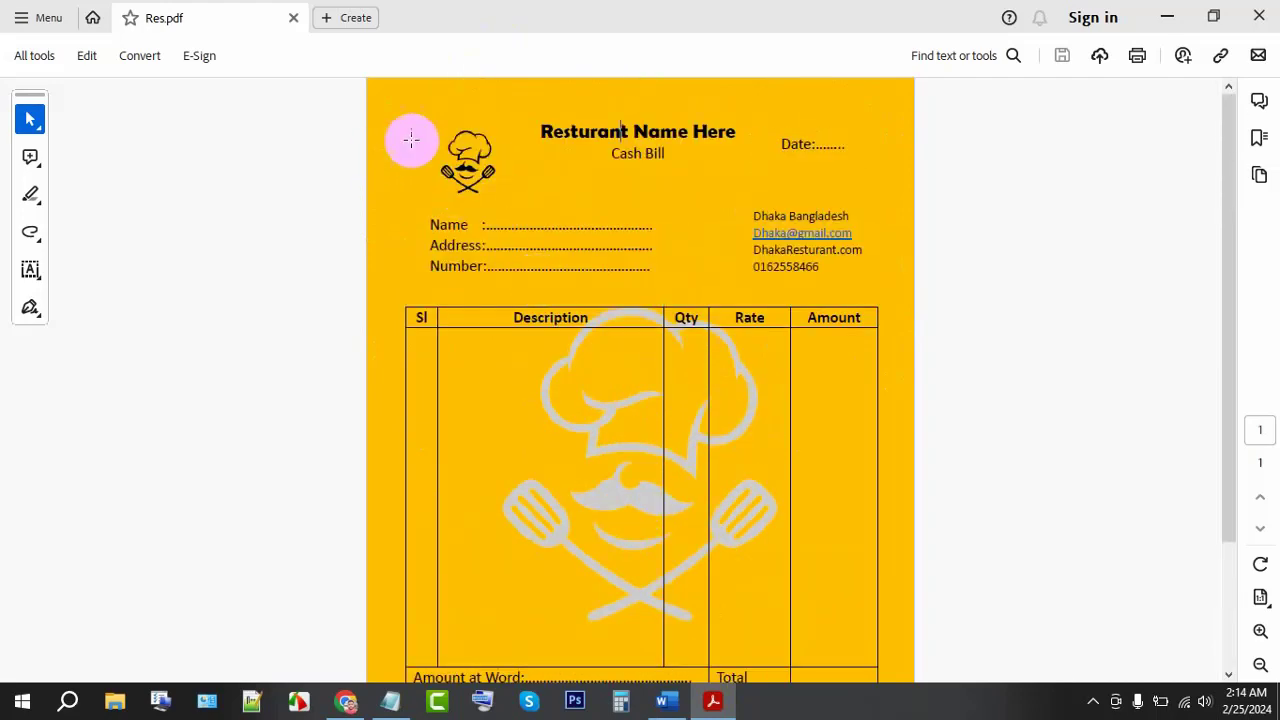
{"action": "left_click", "coordinate": [661, 700]}
{"action": "scroll", "coordinate": [566, 503], "scroll_direction": "up", "scroll_amount": 3}
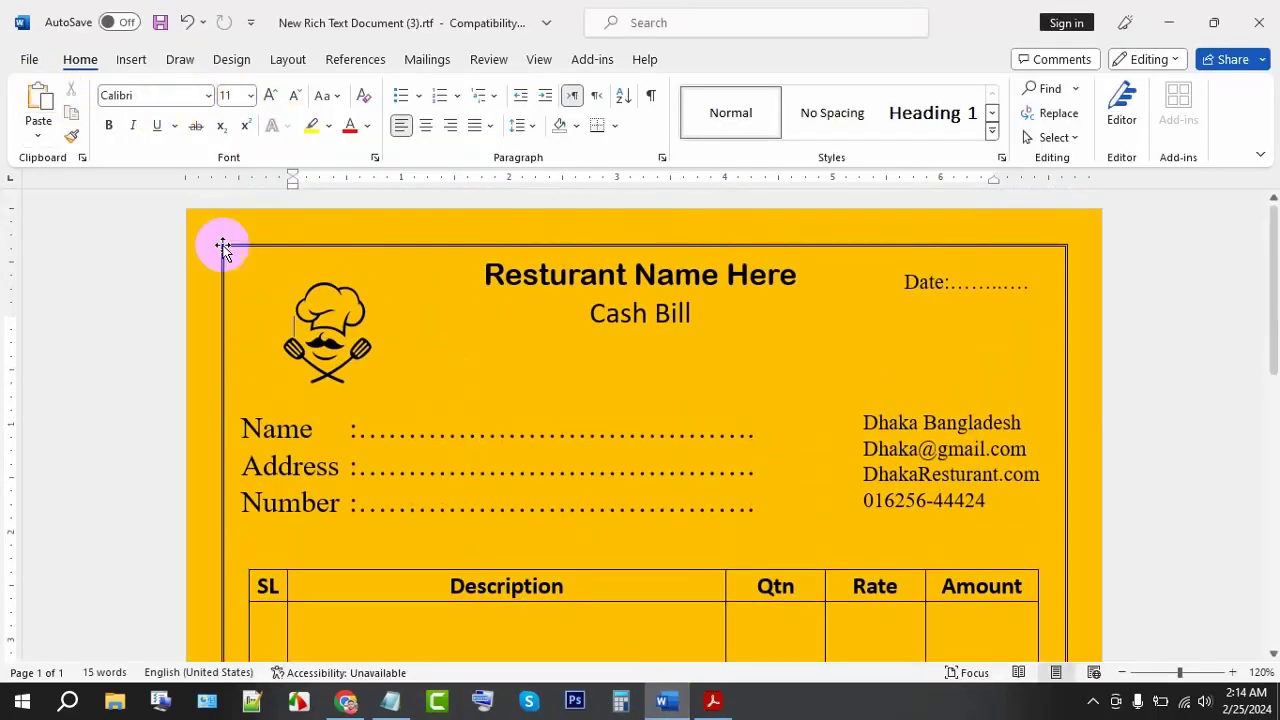
- Save the bill with Ctrl+S and begin a Save As to a chosen folder
{"action": "left_click", "coordinate": [378, 368]}
{"action": "key", "text": "ctrl+s"}
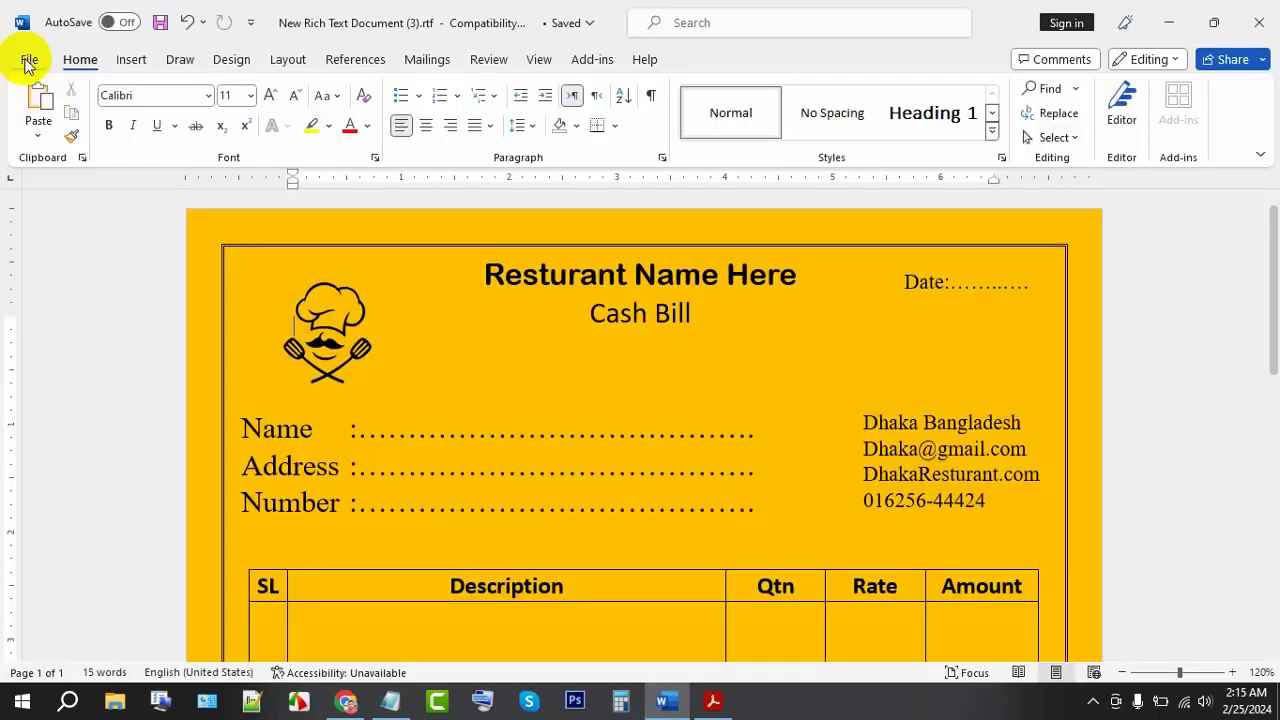
{"action": "left_click", "coordinate": [36, 70]}
{"action": "left_click", "coordinate": [57, 348]}
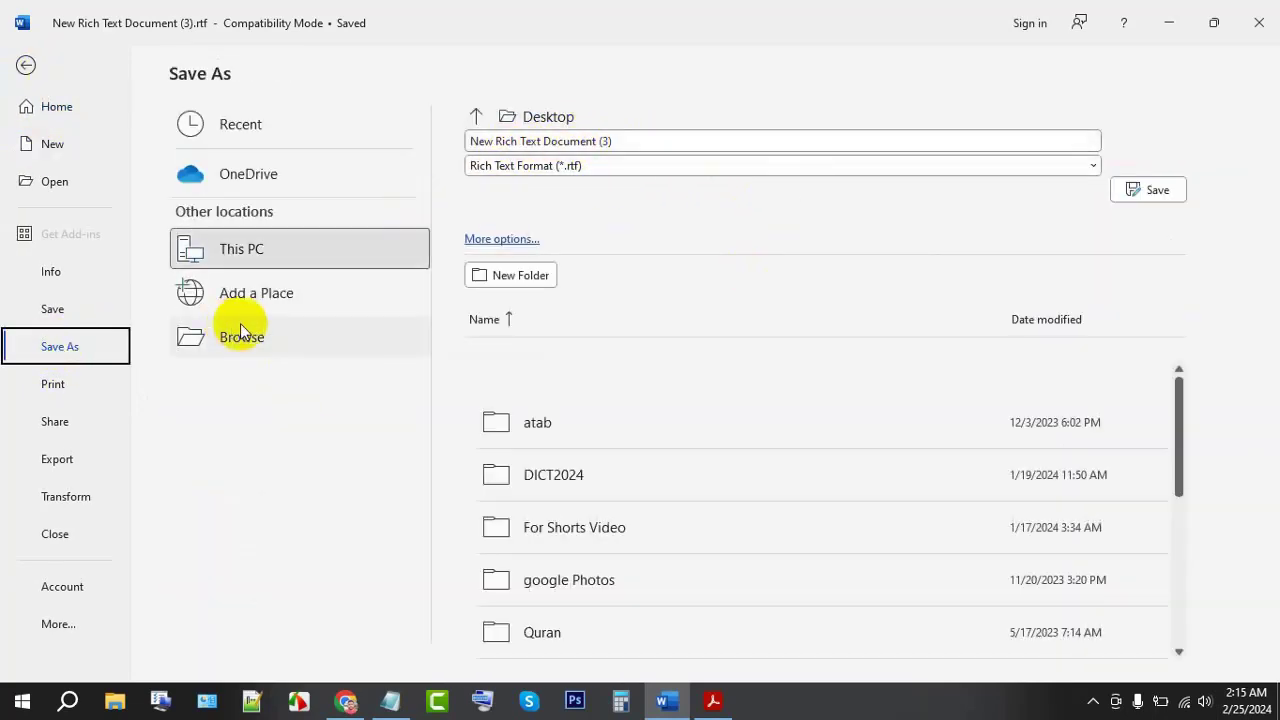
{"action": "left_click", "coordinate": [278, 338]}
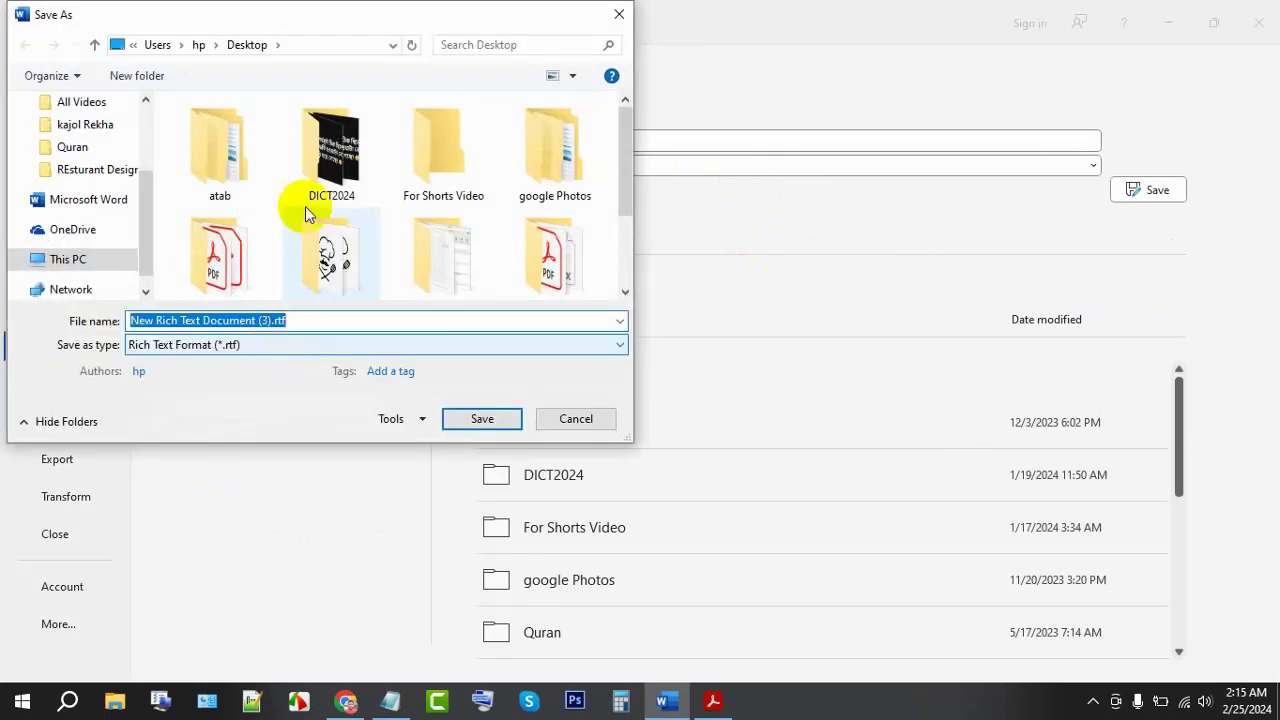
- Target the REsturant Design folder, name the file 'masud', and choose PDF as the type
{"action": "left_click_drag", "start_coordinate": [629, 175], "coordinate": [630, 195]}
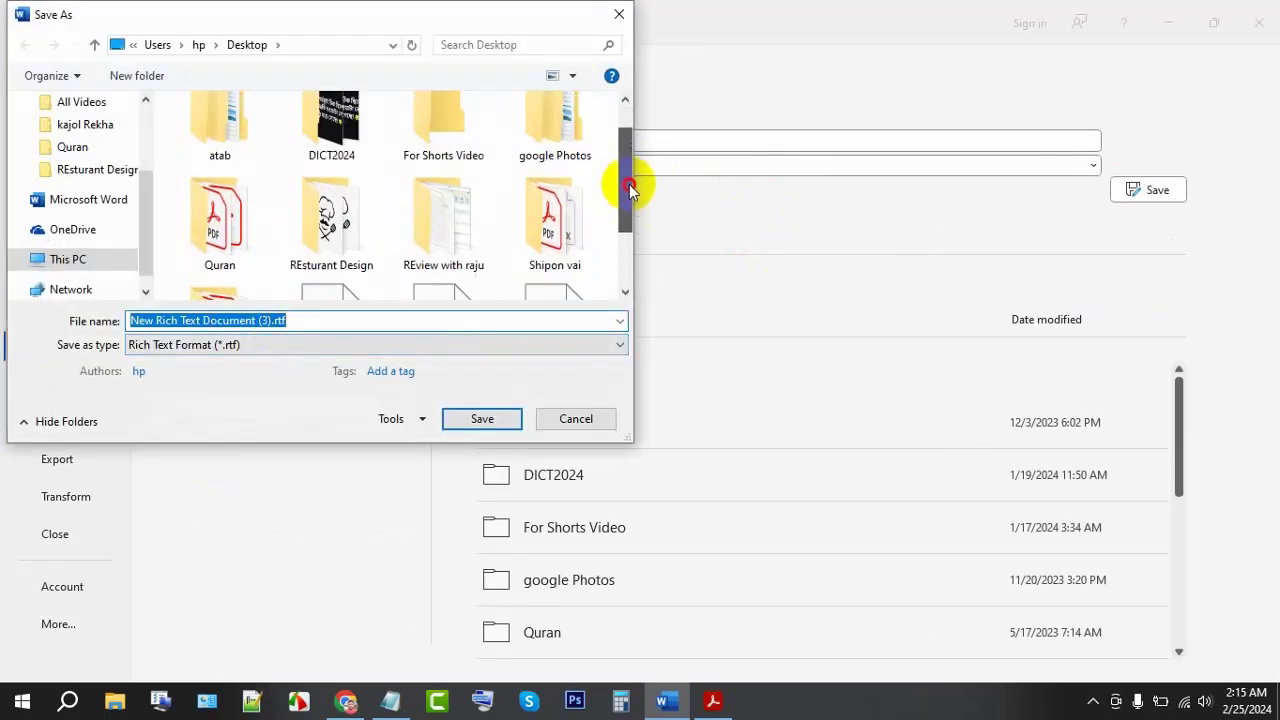
{"action": "double_click", "coordinate": [327, 211]}
{"action": "left_click", "coordinate": [320, 321]}
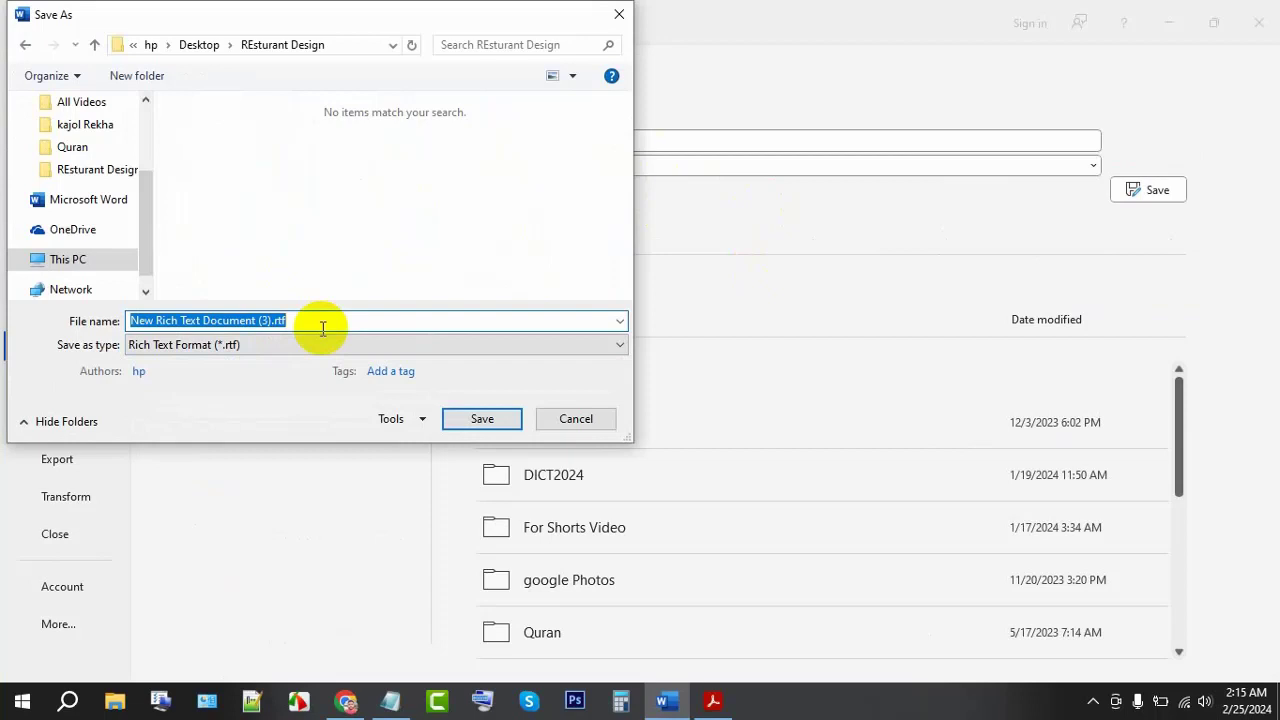
{"action": "type", "text": "masud"}
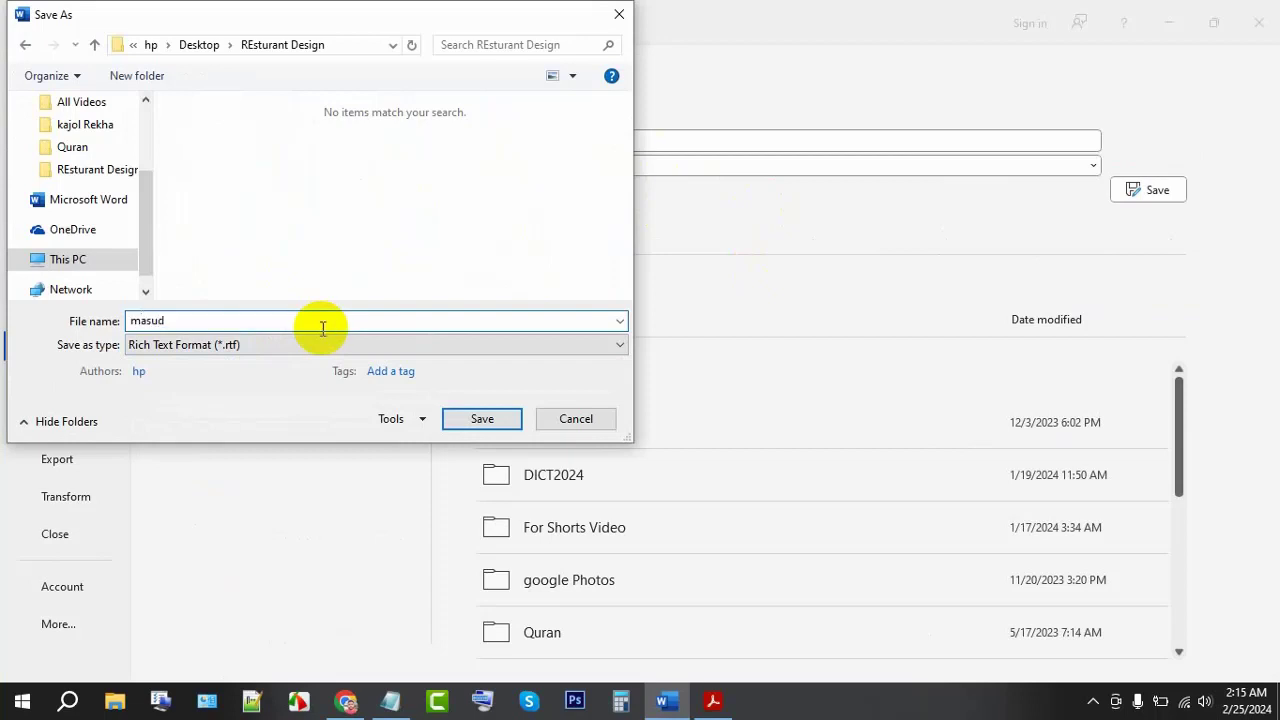
{"action": "left_click", "coordinate": [320, 344]}
{"action": "left_click", "coordinate": [163, 447]}
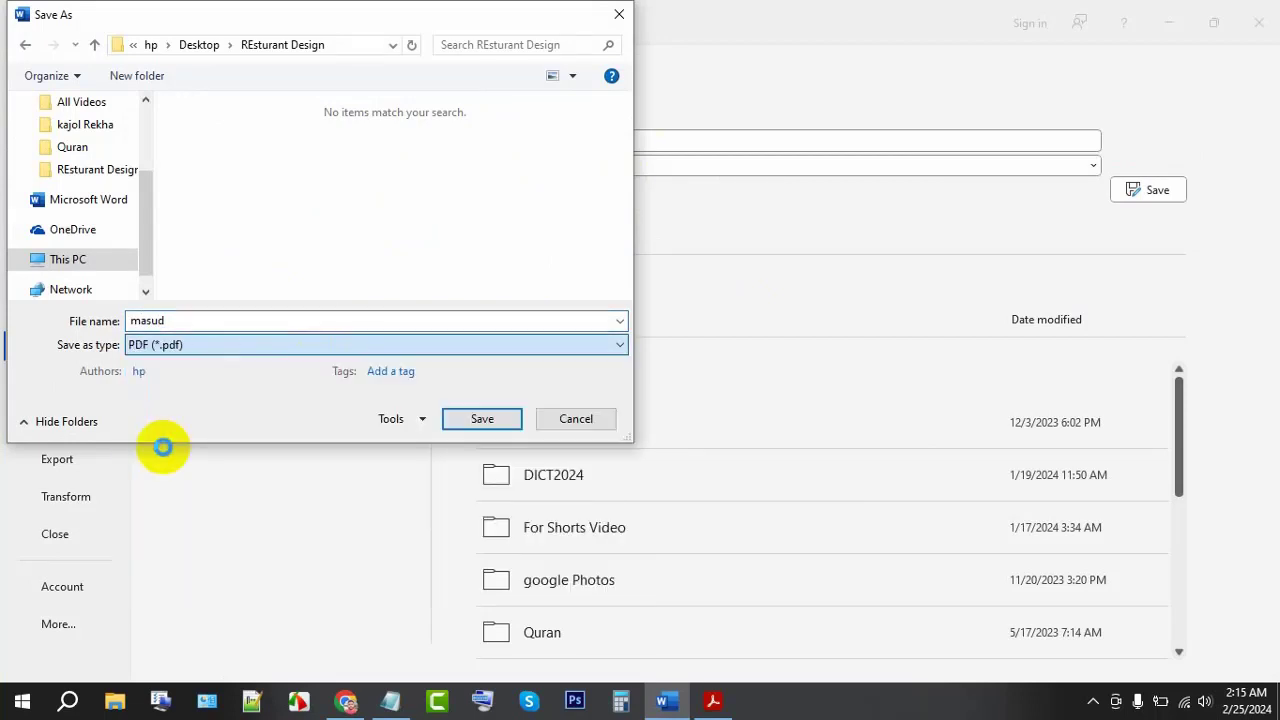
- Export the bill to PDF and compare it with the reference Res.pdf title
{"action": "left_click", "coordinate": [482, 490]}
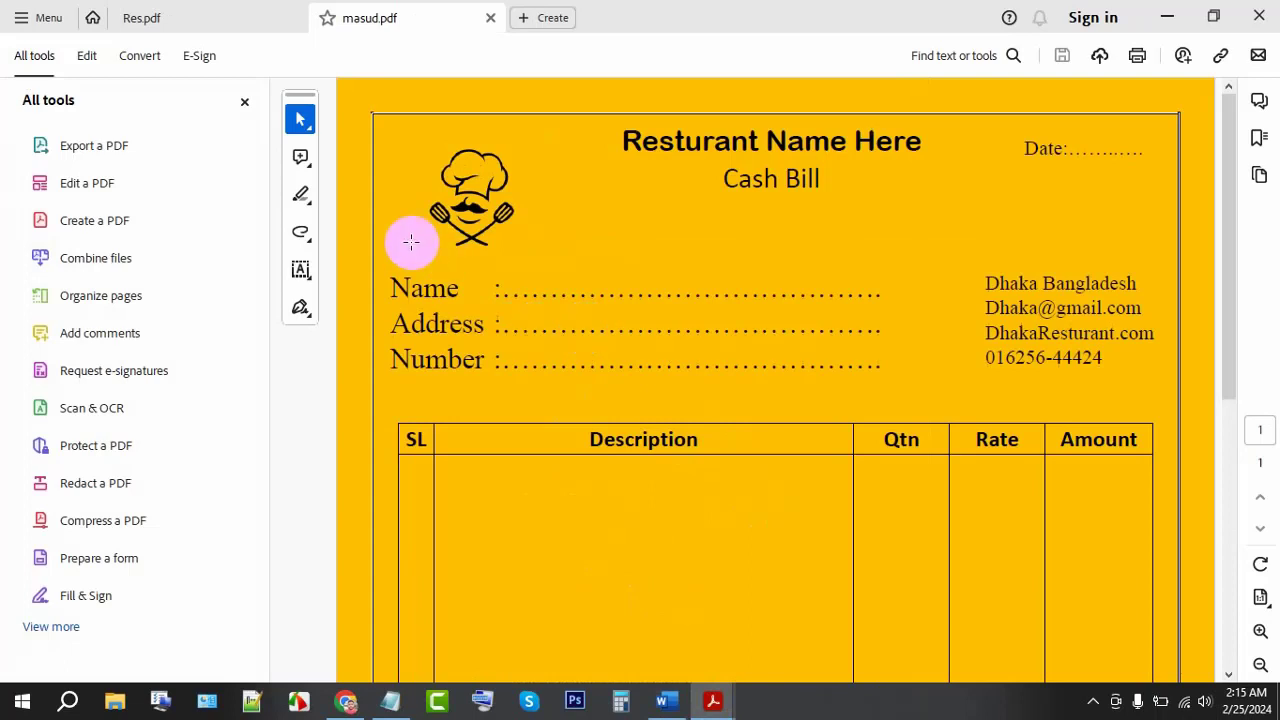
{"action": "left_click", "coordinate": [244, 102]}
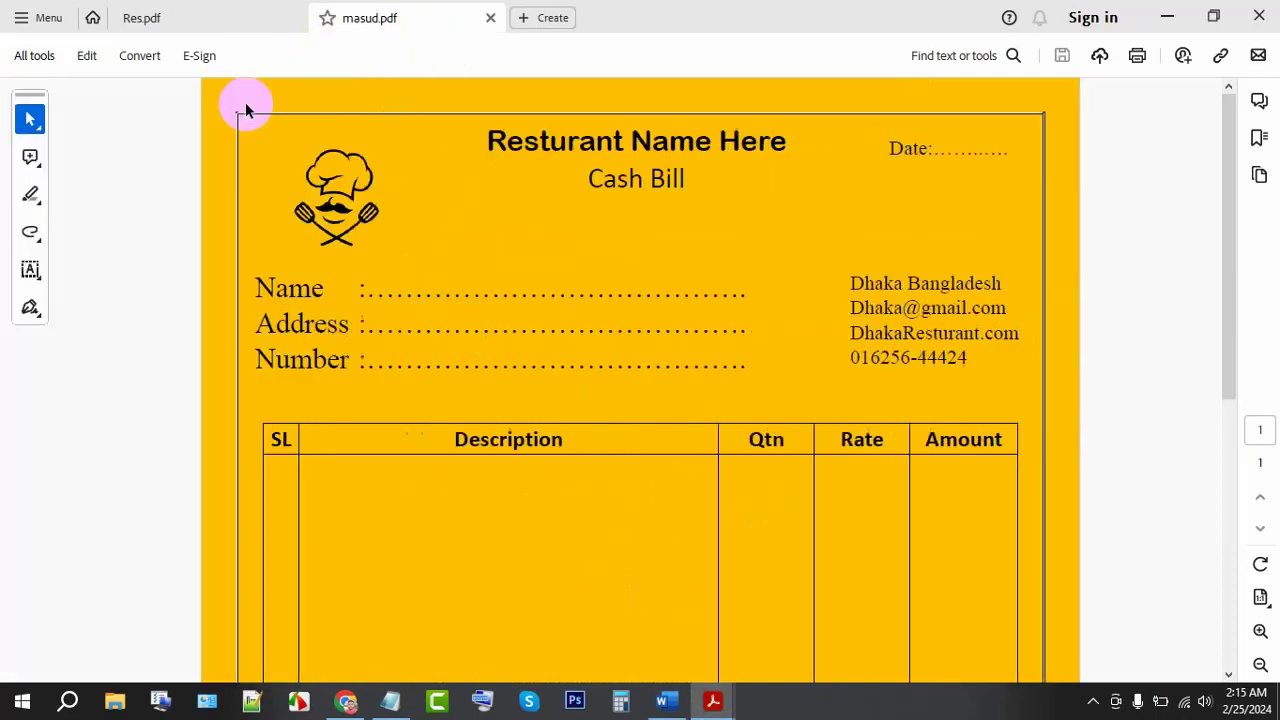
{"action": "left_click", "coordinate": [250, 13]}
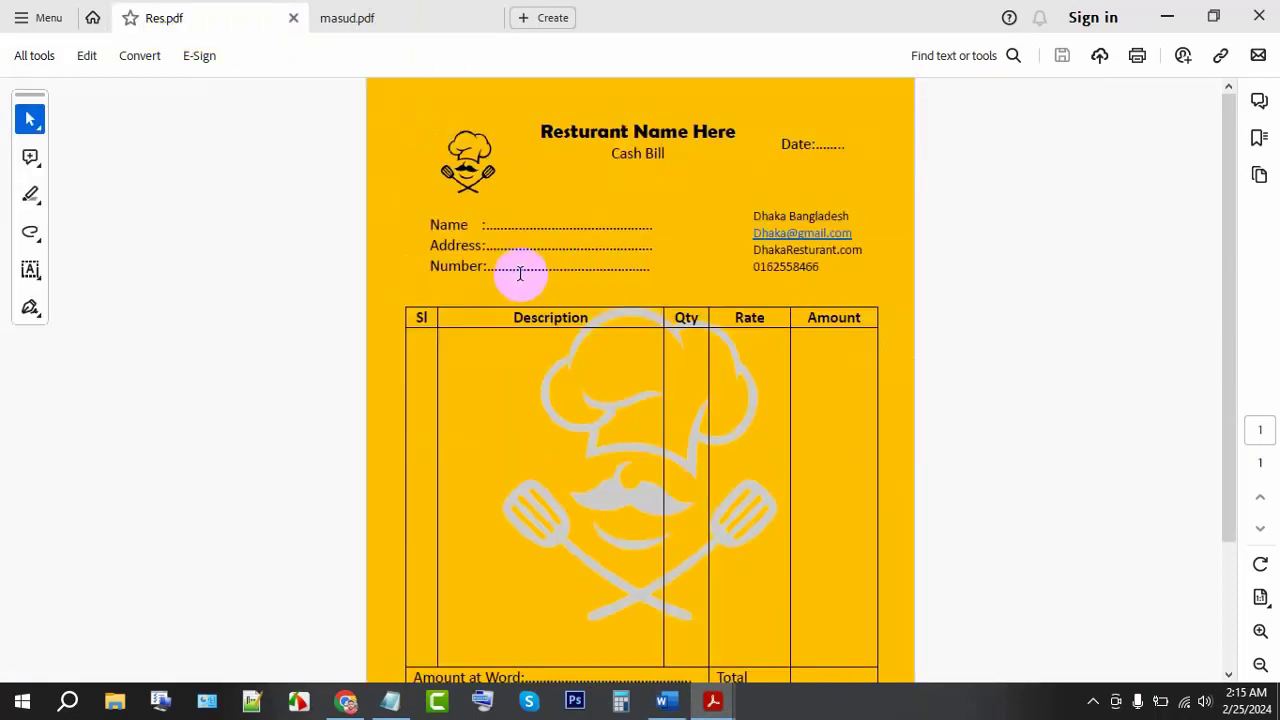
{"action": "left_click_drag", "start_coordinate": [541, 131], "coordinate": [805, 144]}
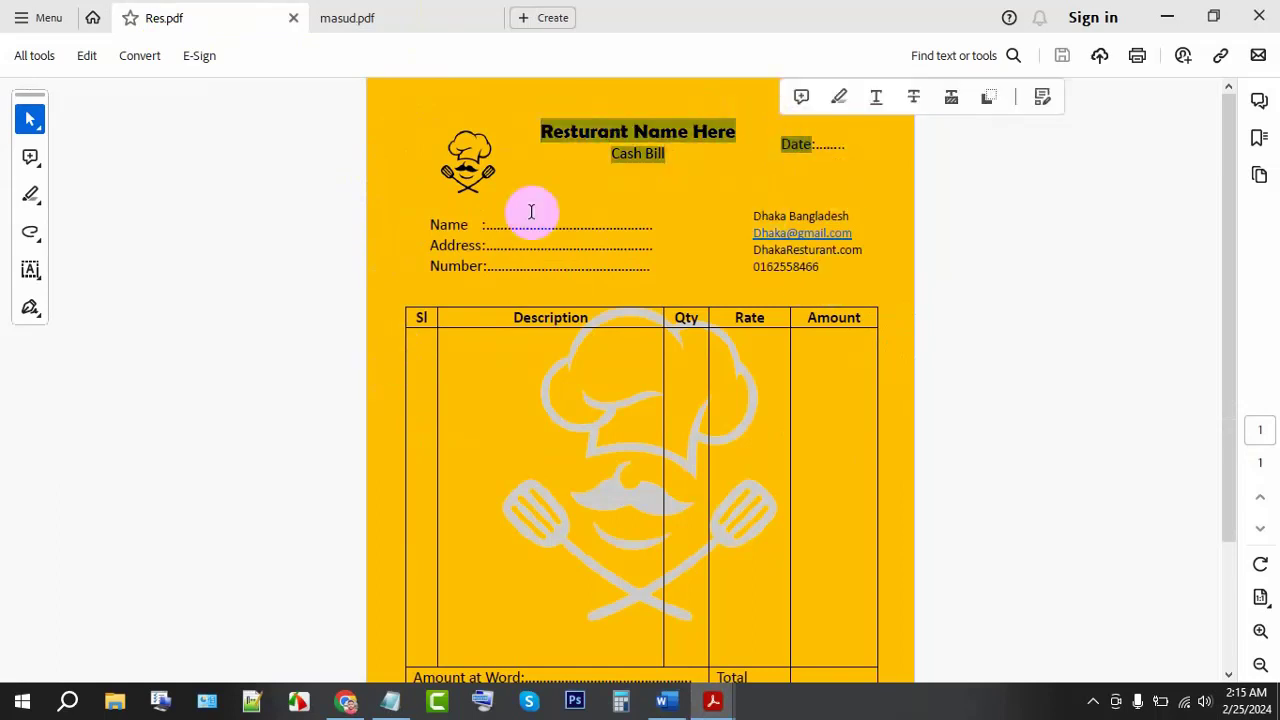
{"action": "scroll", "coordinate": [700, 380], "scroll_direction": "down", "scroll_amount": 2}
{"action": "scroll", "coordinate": [686, 409], "scroll_direction": "up", "scroll_amount": 2}
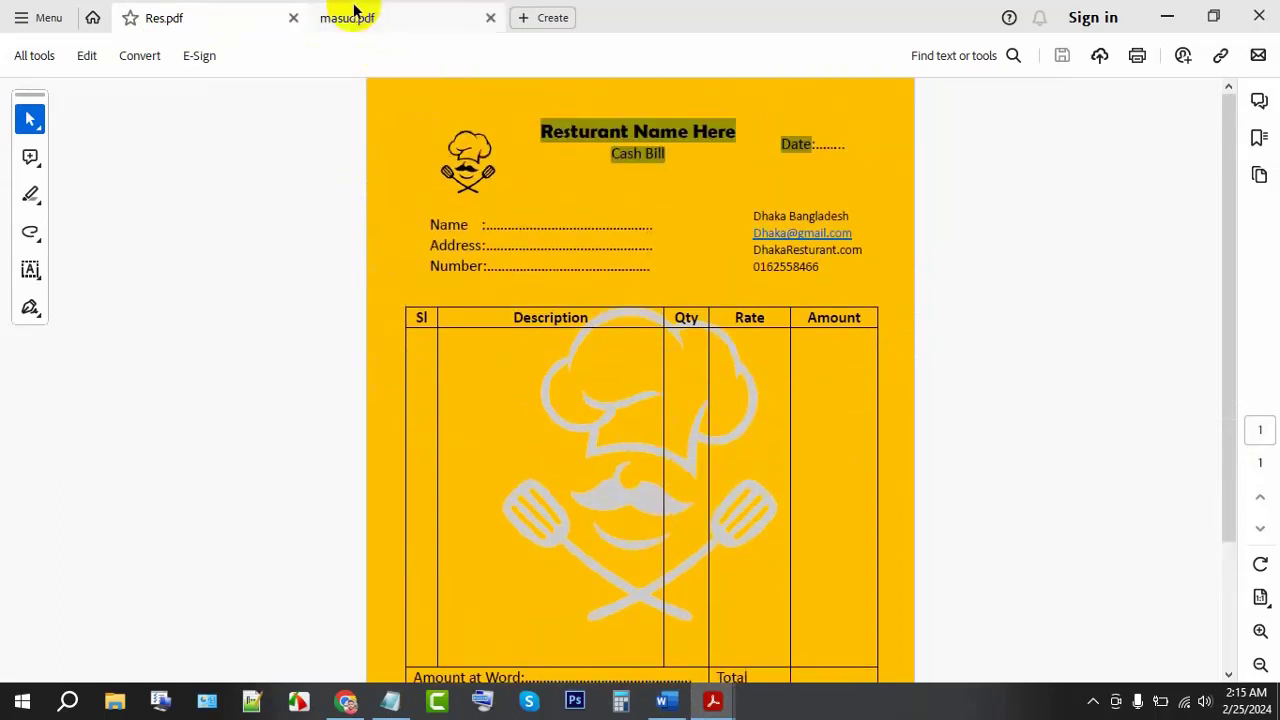
- Check the exported PDF's item table and totals against Res.pdf, then return to Word
{"action": "left_click", "coordinate": [370, 15]}
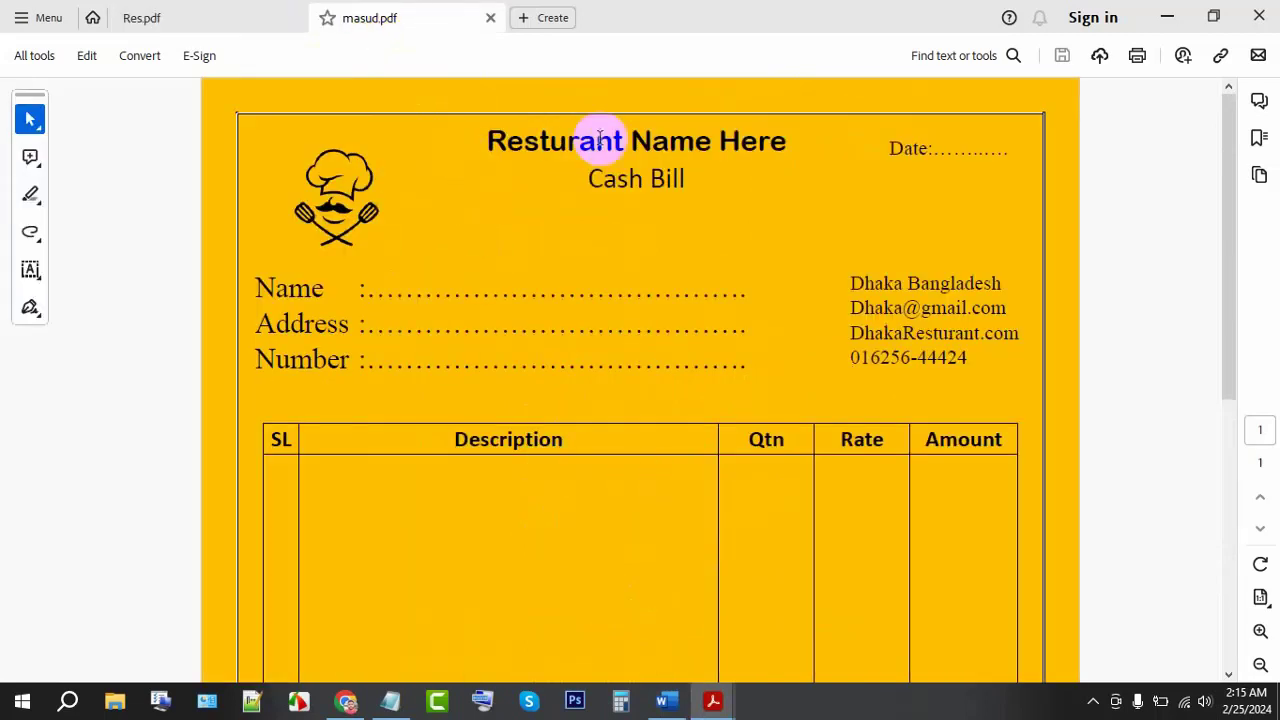
{"action": "scroll", "coordinate": [600, 180], "scroll_direction": "down", "scroll_amount": 2}
{"action": "scroll", "coordinate": [643, 400], "scroll_direction": "down", "scroll_amount": 2}
{"action": "scroll", "coordinate": [640, 405], "scroll_direction": "down", "scroll_amount": 2}
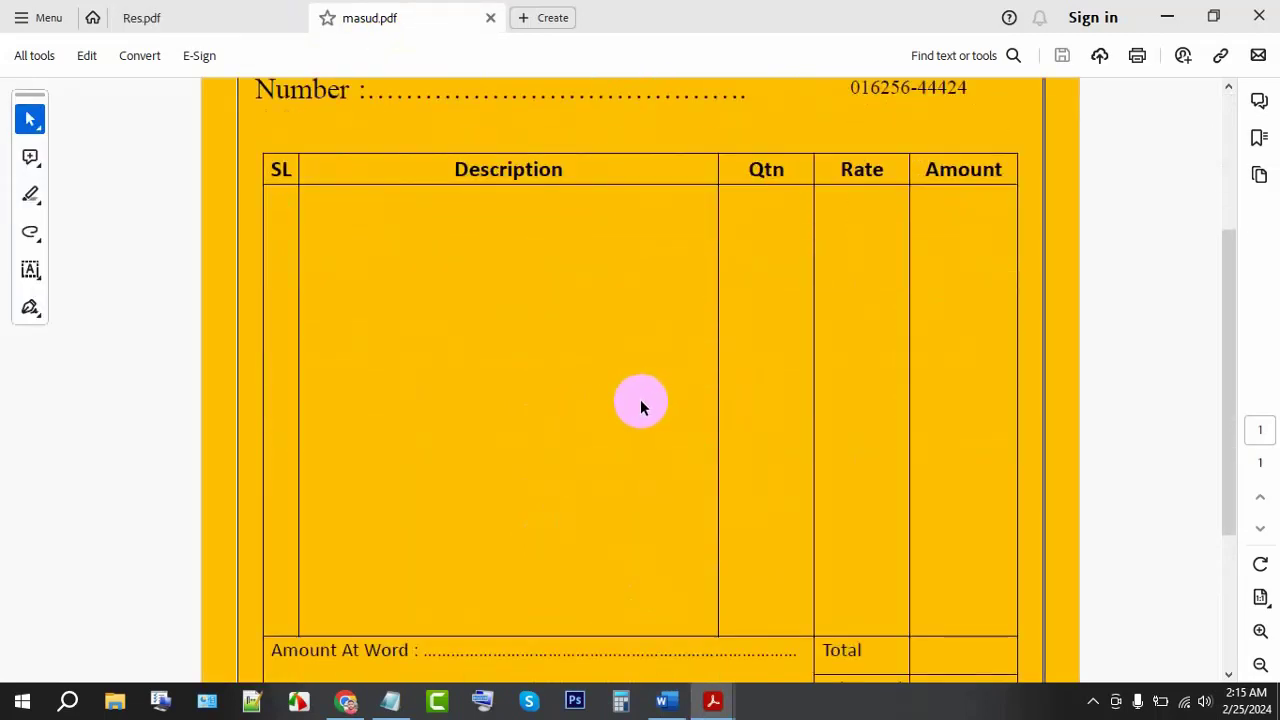
{"action": "left_click", "coordinate": [214, 20]}
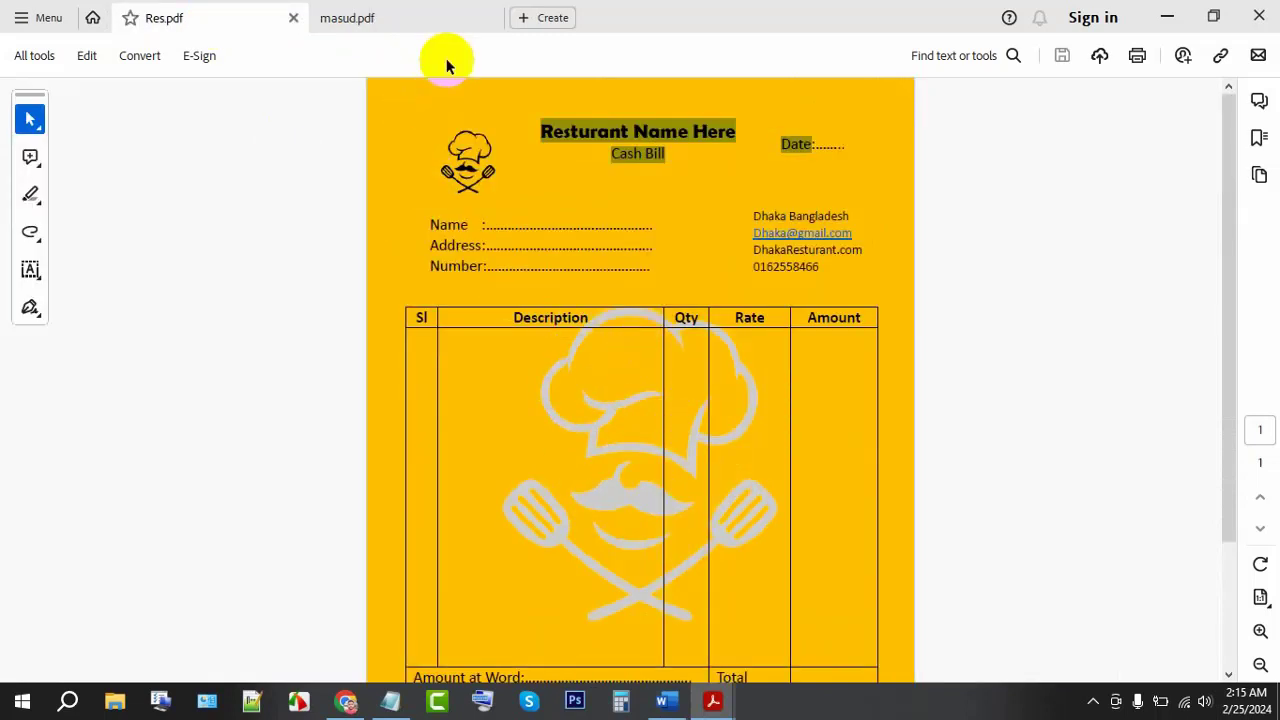
{"action": "left_click", "coordinate": [430, 18]}
{"action": "scroll", "coordinate": [600, 380], "scroll_direction": "down", "scroll_amount": 5}
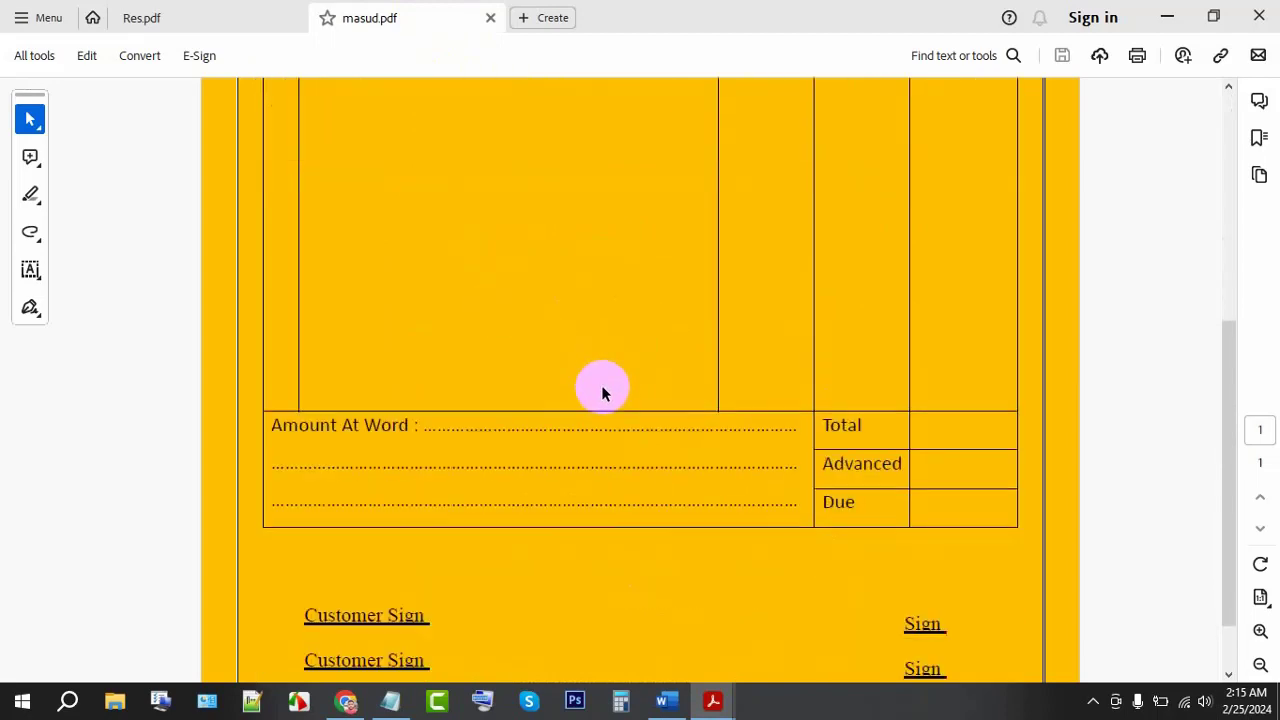
{"action": "scroll", "coordinate": [620, 455], "scroll_direction": "up", "scroll_amount": 5}
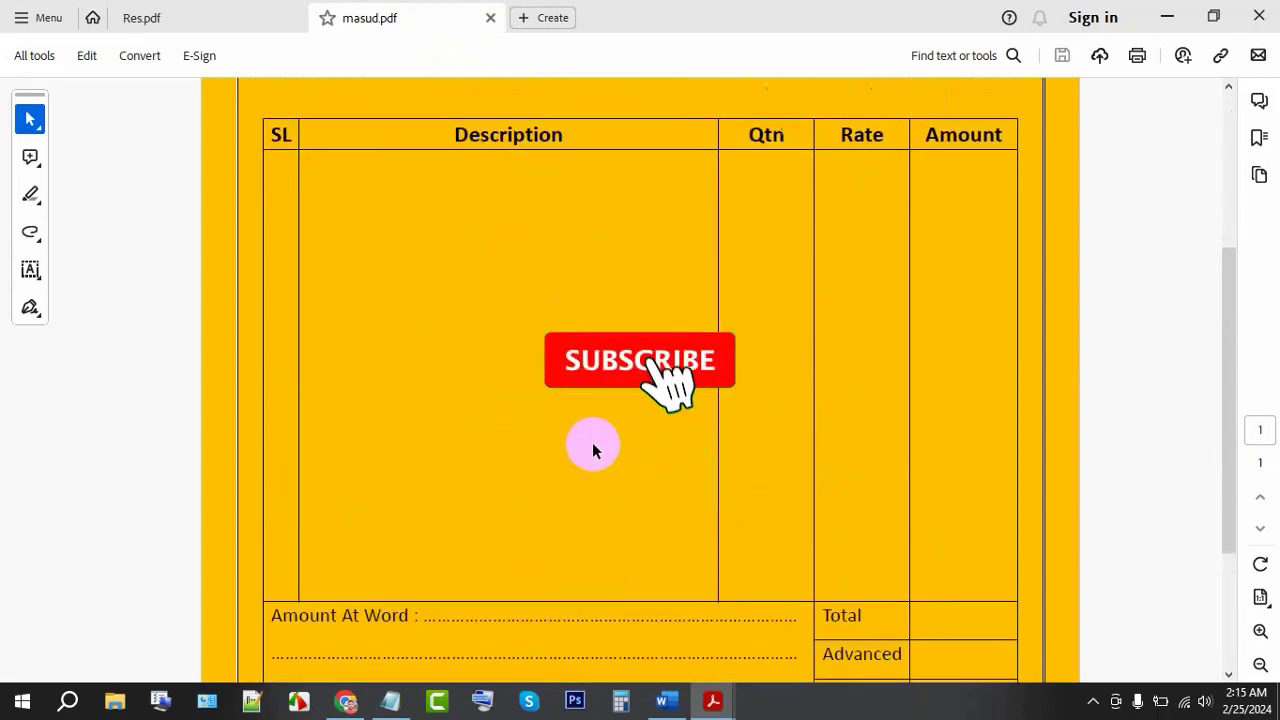
{"action": "left_click", "coordinate": [667, 700]}
- Open Design > Custom Watermark and choose the Picture watermark option
{"action": "left_click", "coordinate": [373, 323]}
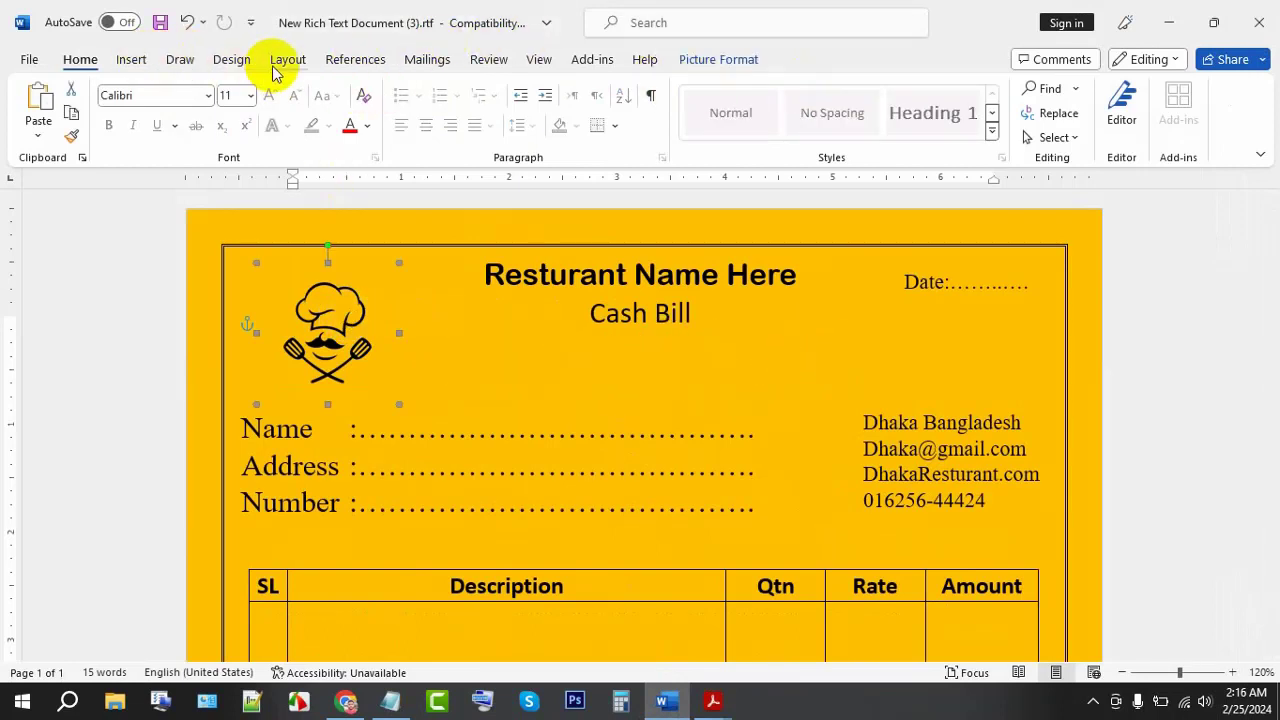
{"action": "left_click", "coordinate": [231, 60]}
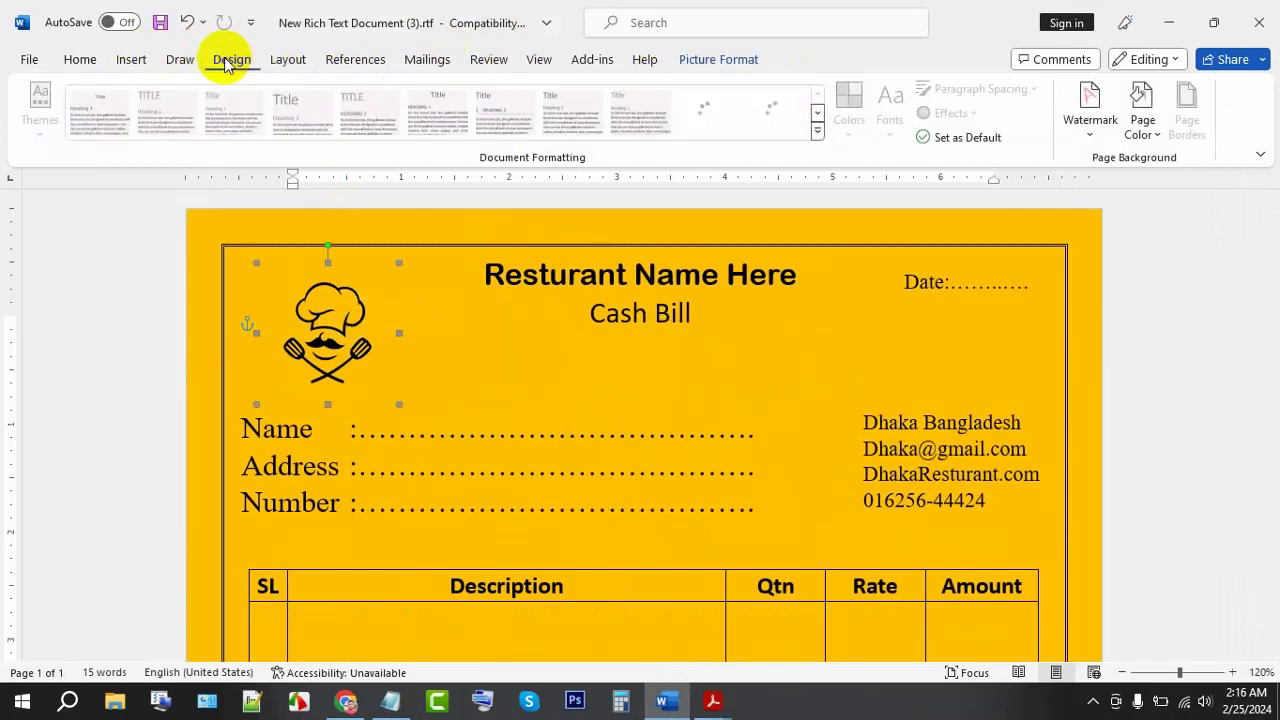
{"action": "left_click", "coordinate": [1091, 125]}
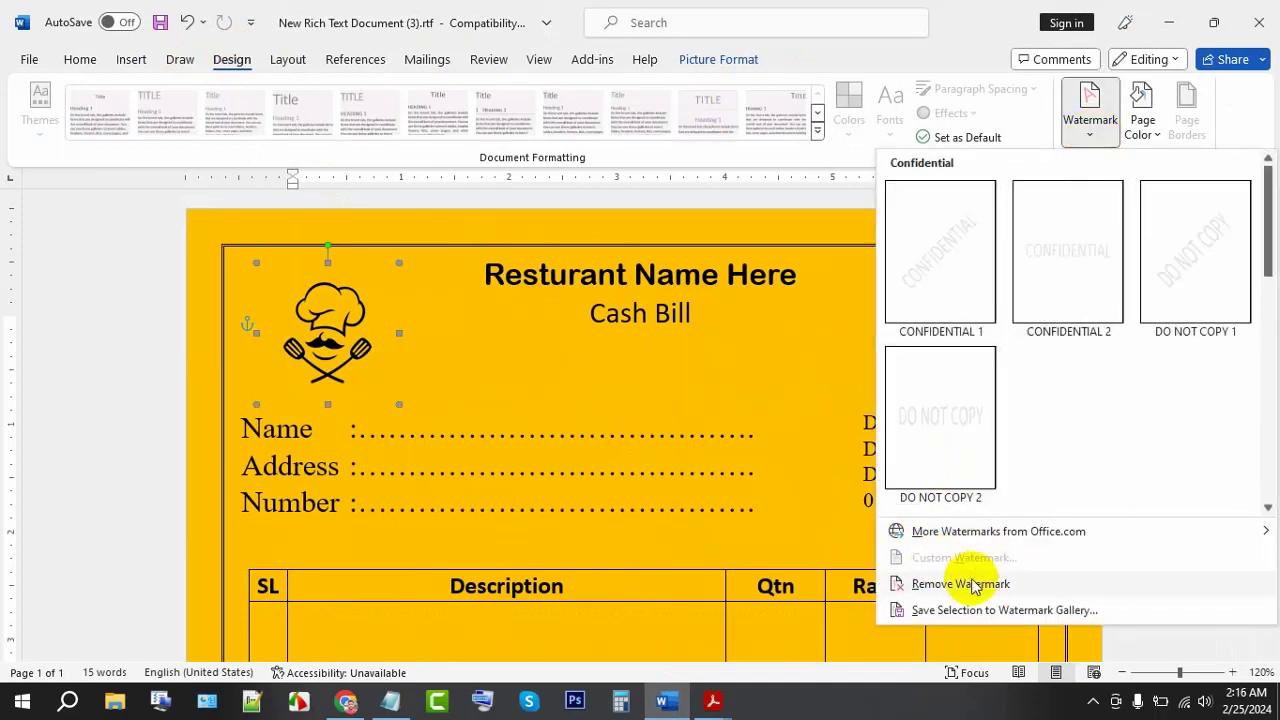
{"action": "left_click", "coordinate": [697, 398]}
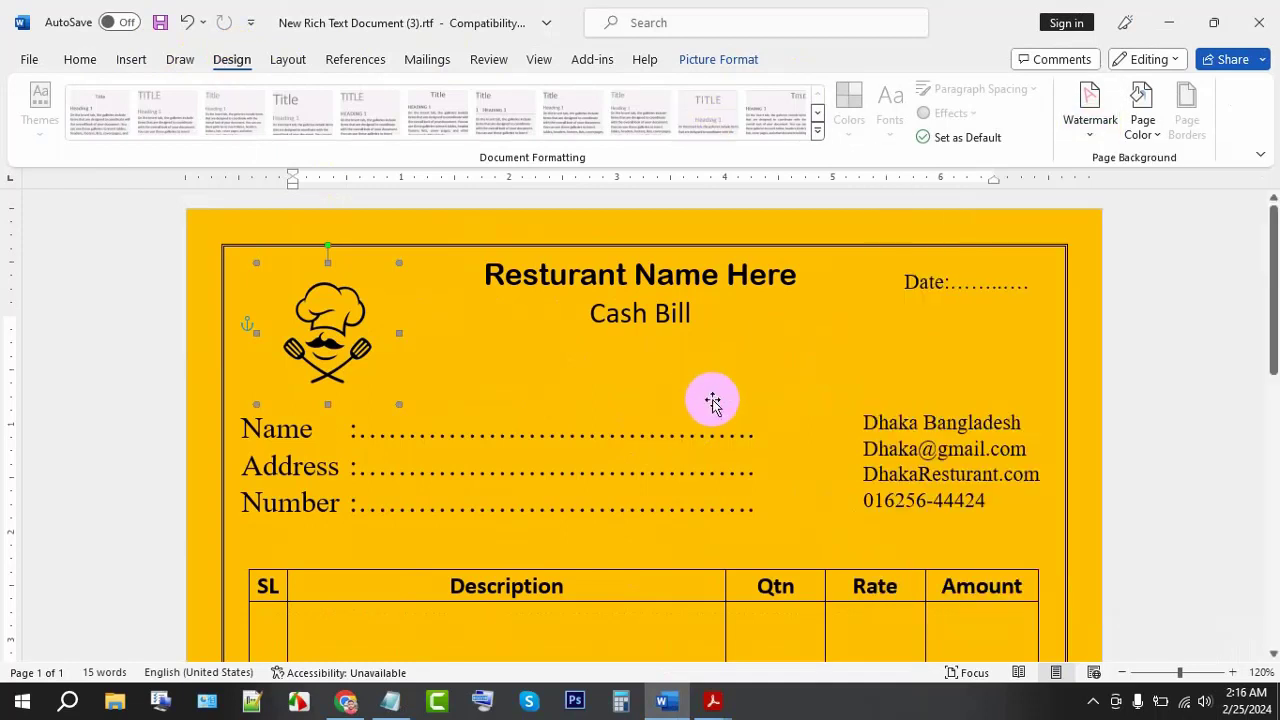
{"action": "left_click", "coordinate": [795, 395]}
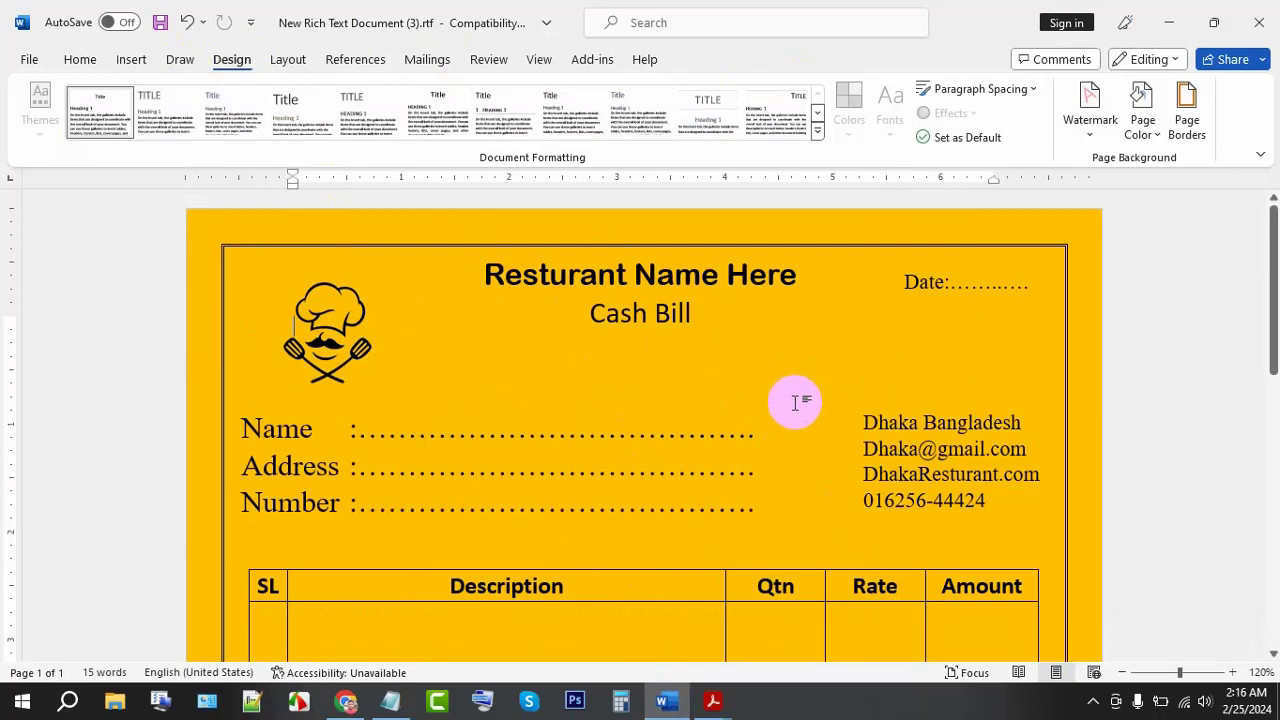
{"action": "left_click", "coordinate": [1085, 125]}
{"action": "left_click", "coordinate": [962, 558]}
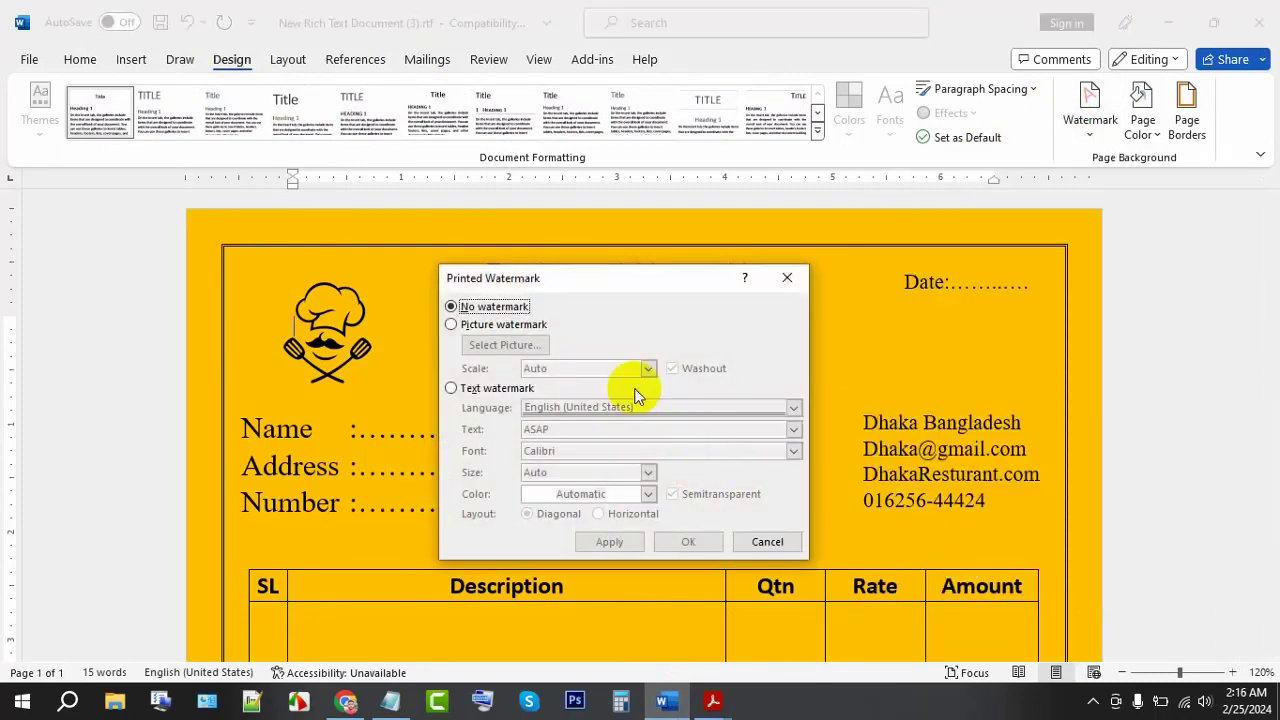
{"action": "left_click", "coordinate": [500, 324]}
{"action": "left_click", "coordinate": [528, 347]}
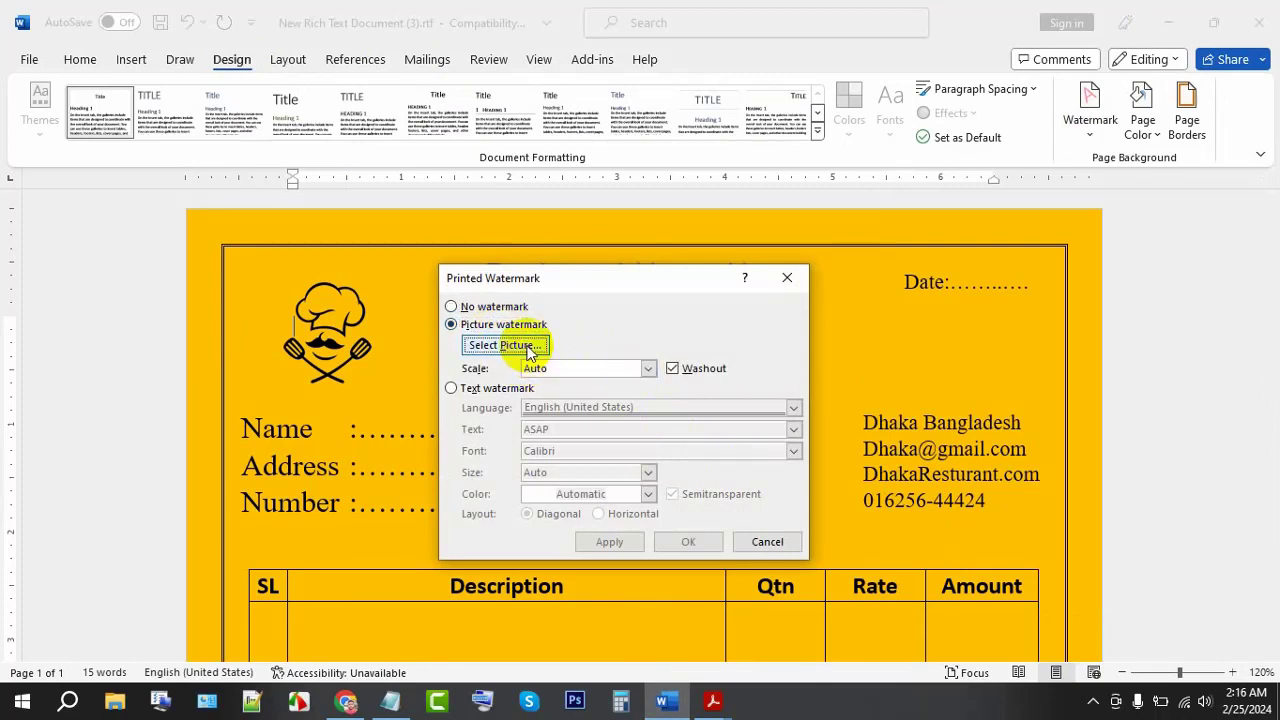
- Insert rrrr - -2.png from file as a washout picture watermark and apply it
{"action": "left_click", "coordinate": [528, 347]}
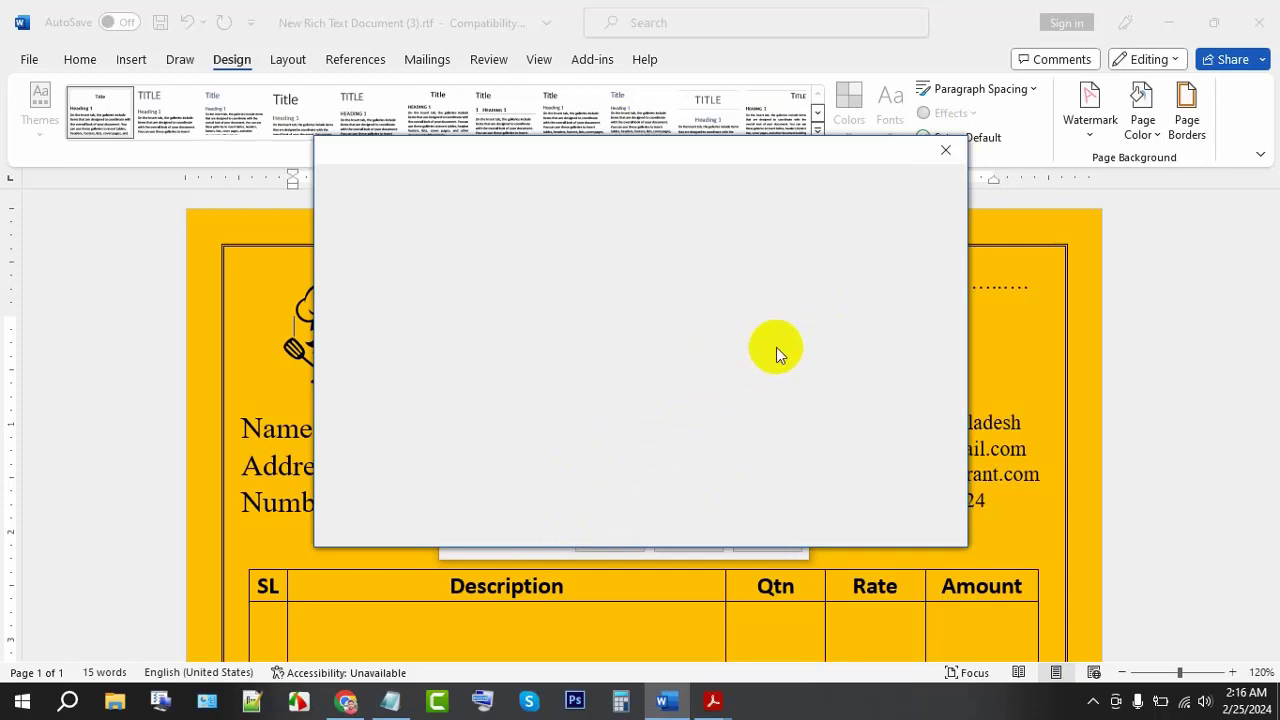
{"action": "left_click", "coordinate": [947, 151]}
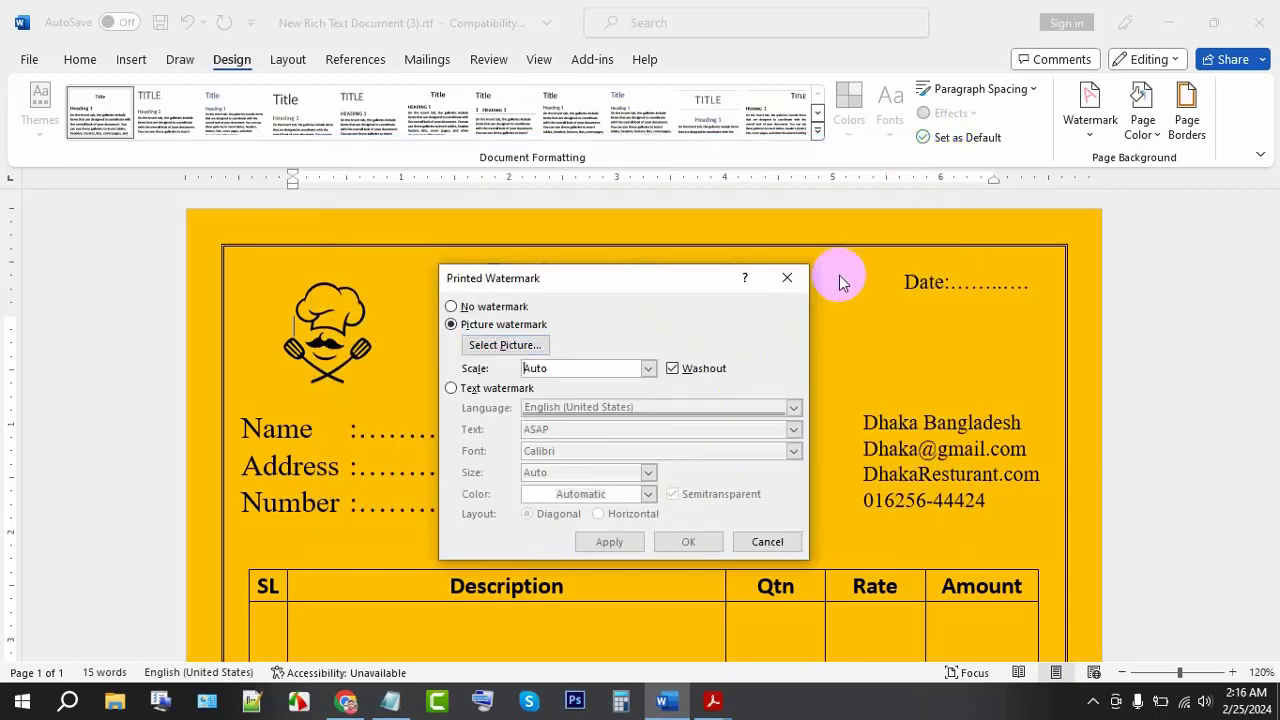
{"action": "left_click", "coordinate": [503, 346]}
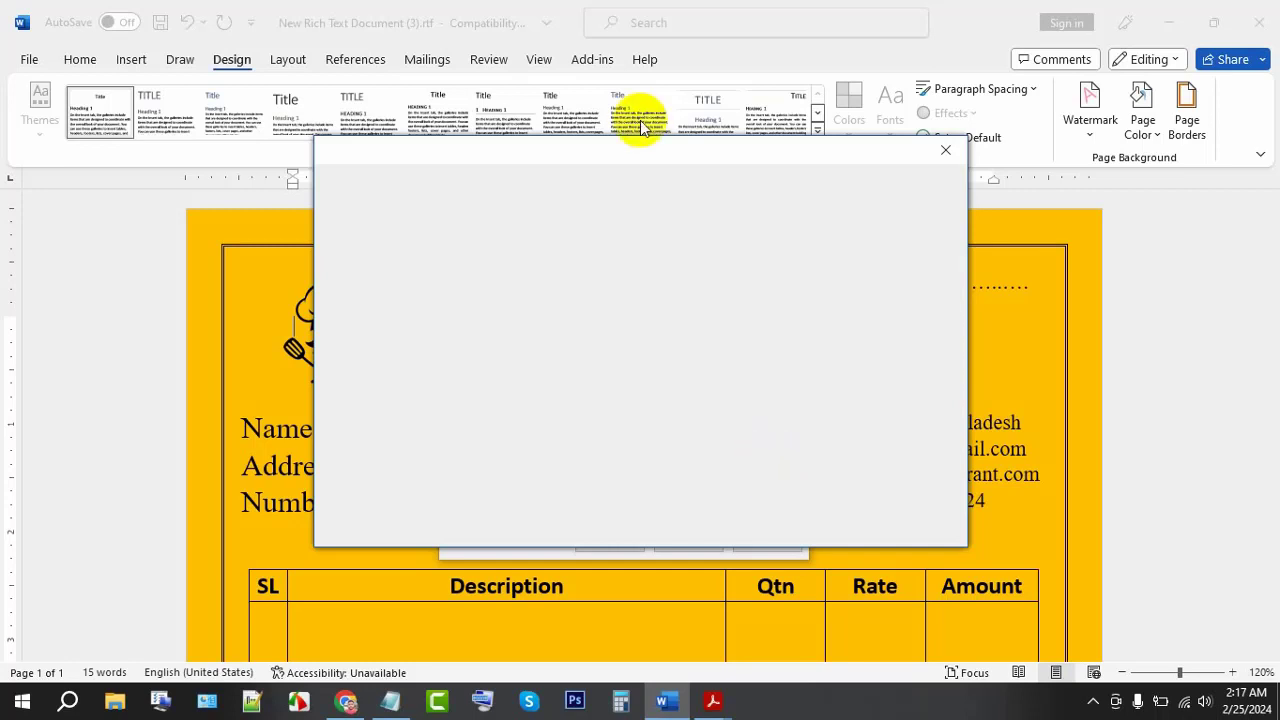
{"action": "mouse_move", "coordinate": [620, 160]}
{"action": "left_mouse_down"}
{"action": "mouse_move", "coordinate": [737, 180]}
{"action": "mouse_move", "coordinate": [582, 157]}
{"action": "left_mouse_up"}
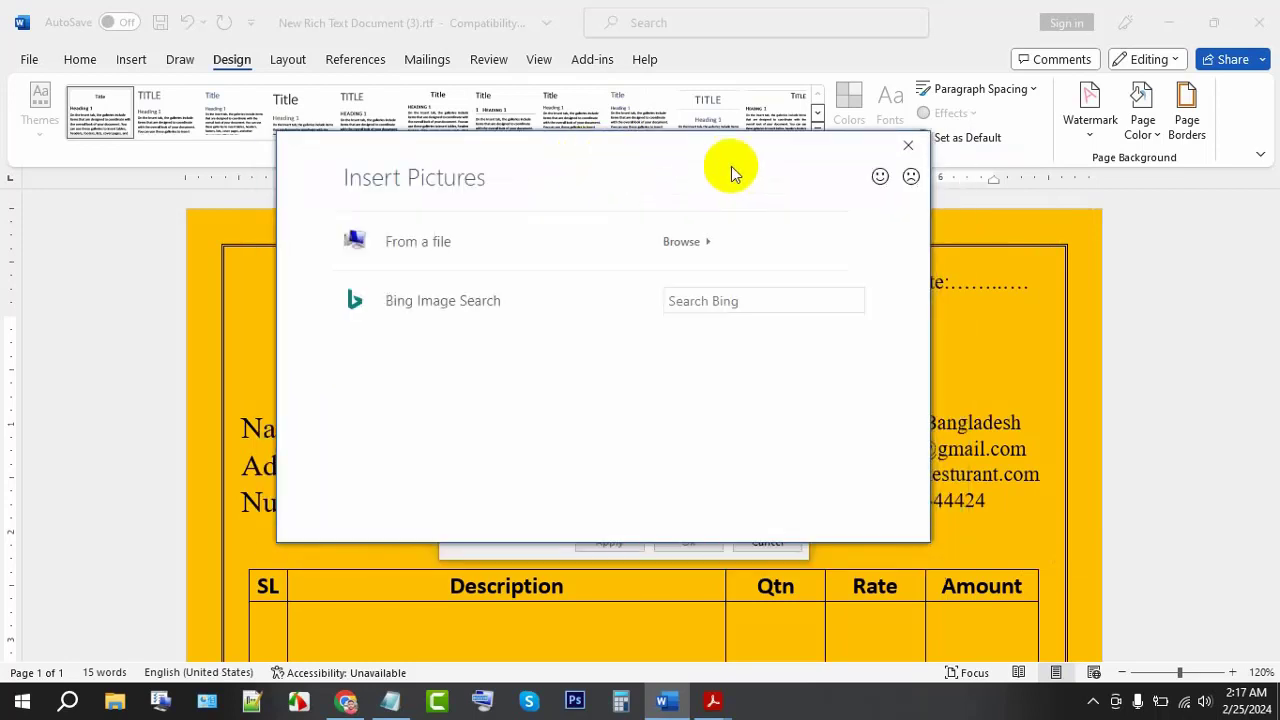
{"action": "left_click", "coordinate": [421, 250]}
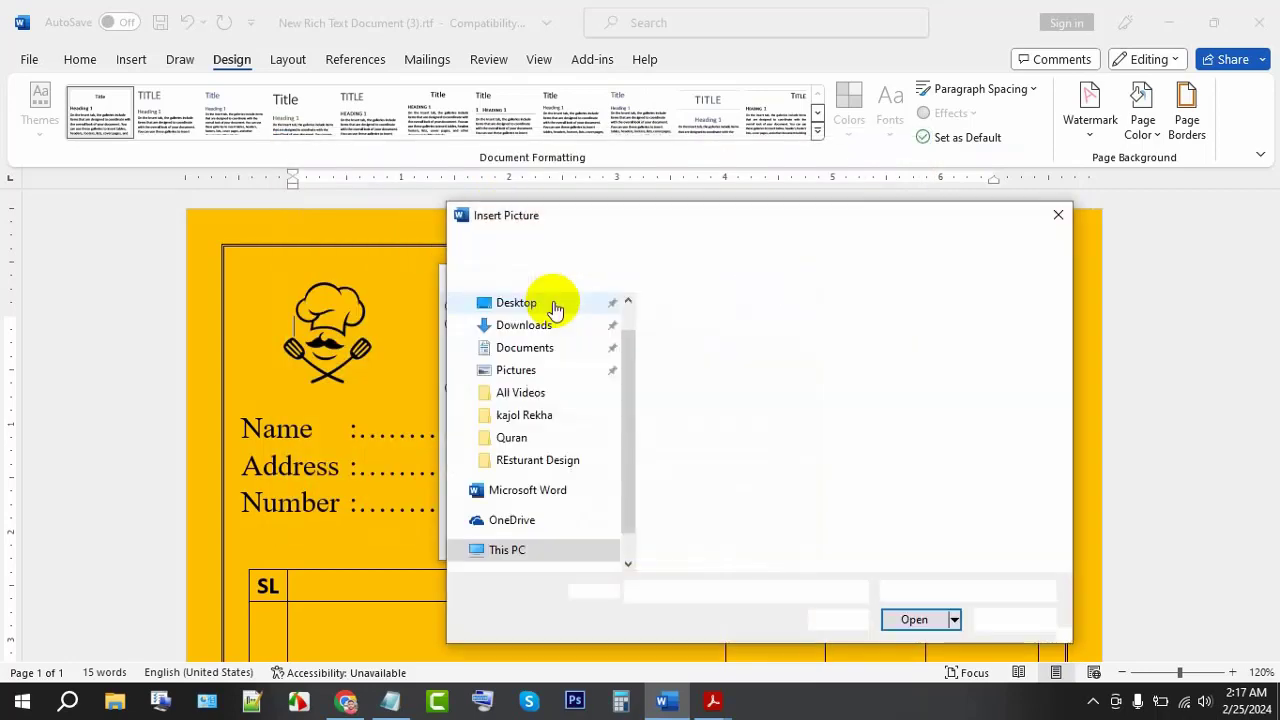
{"action": "left_click", "coordinate": [910, 345]}
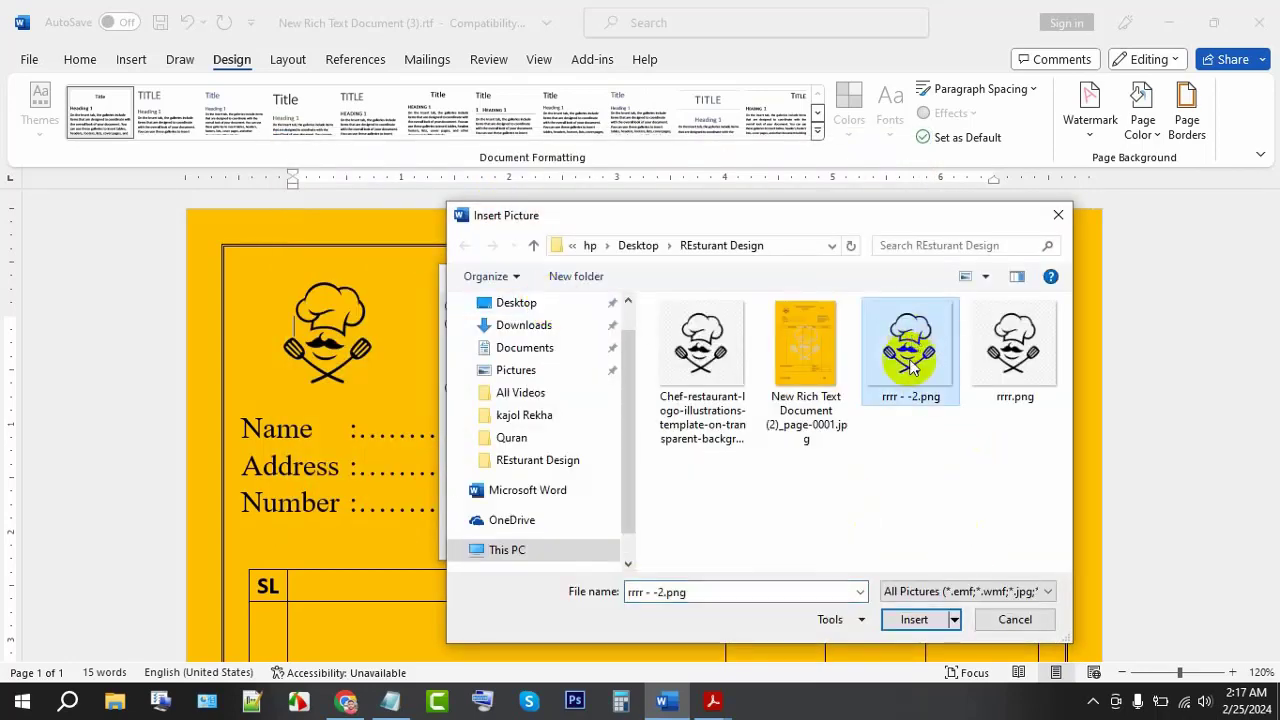
{"action": "left_click", "coordinate": [914, 619]}
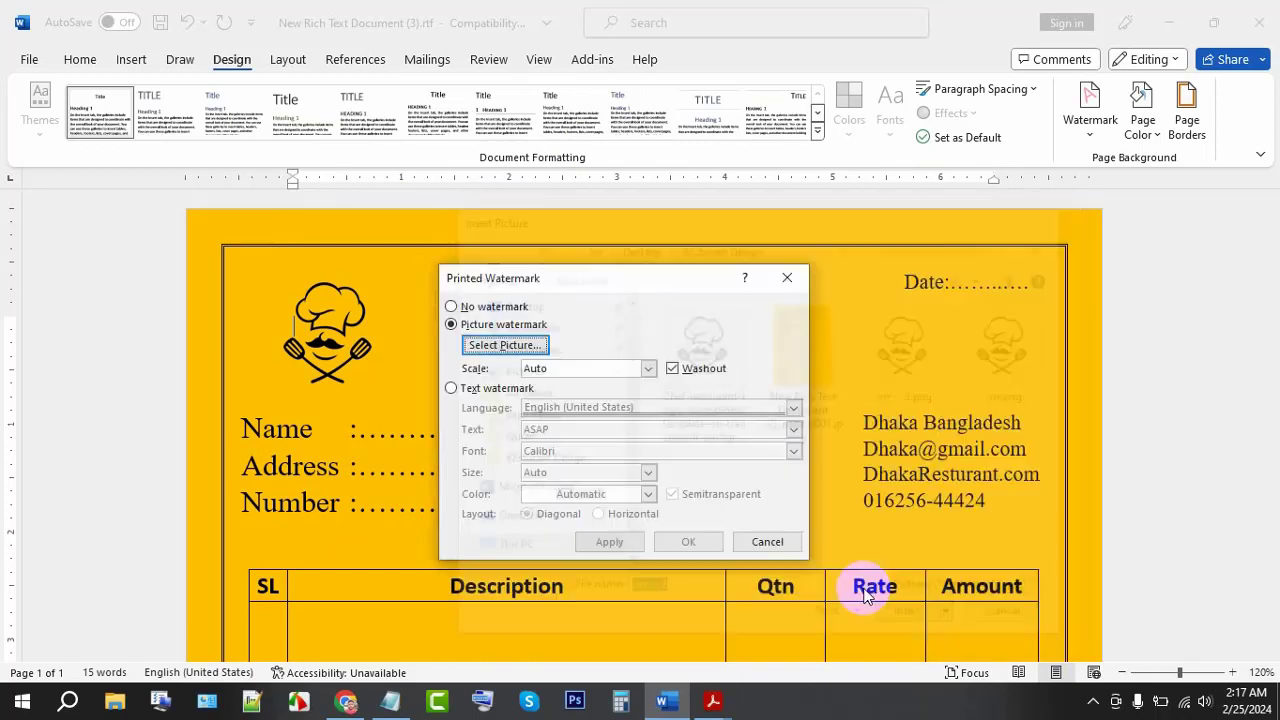
{"action": "left_click", "coordinate": [610, 542]}
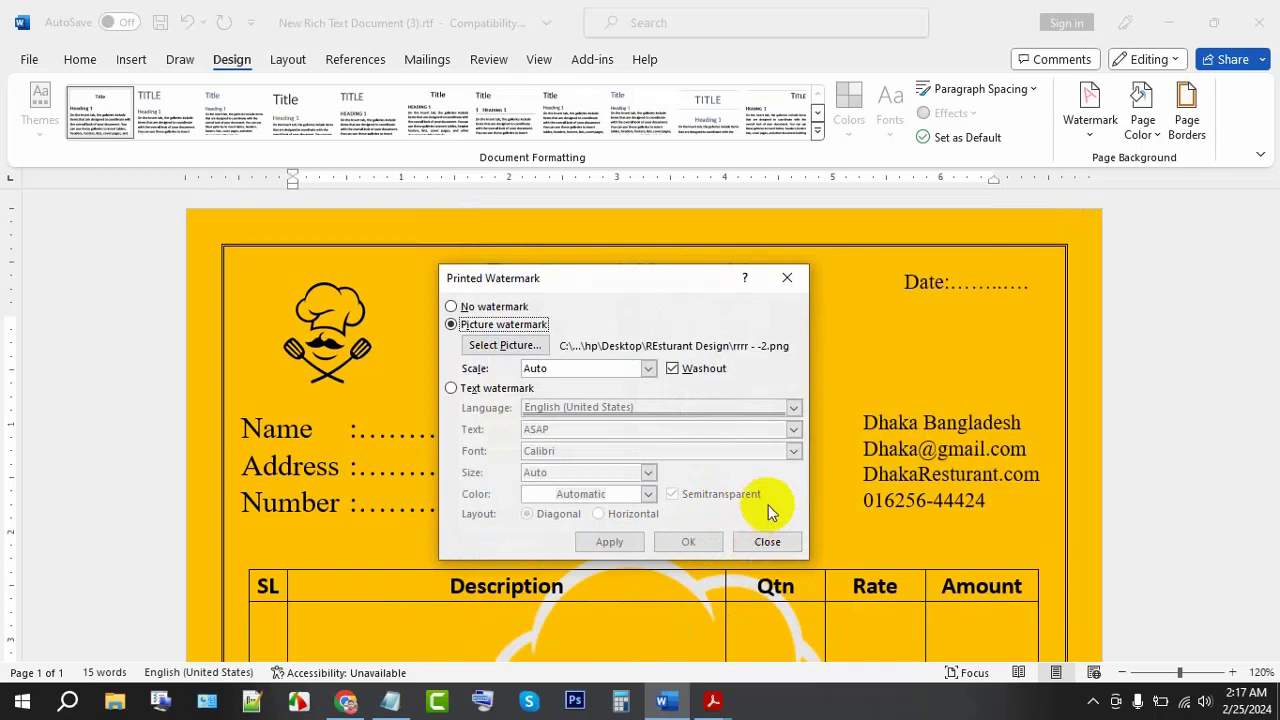
- Close the Printed Watermark dialog and review the full page with its faded chef watermark
{"action": "left_click", "coordinate": [767, 541]}
{"action": "scroll", "coordinate": [748, 517], "scroll_direction": "down", "scroll_amount": 2}
{"action": "scroll", "coordinate": [733, 505], "scroll_direction": "down", "scroll_amount": 3}
{"action": "scroll", "coordinate": [760, 508], "scroll_direction": "down", "scroll_amount": 3}
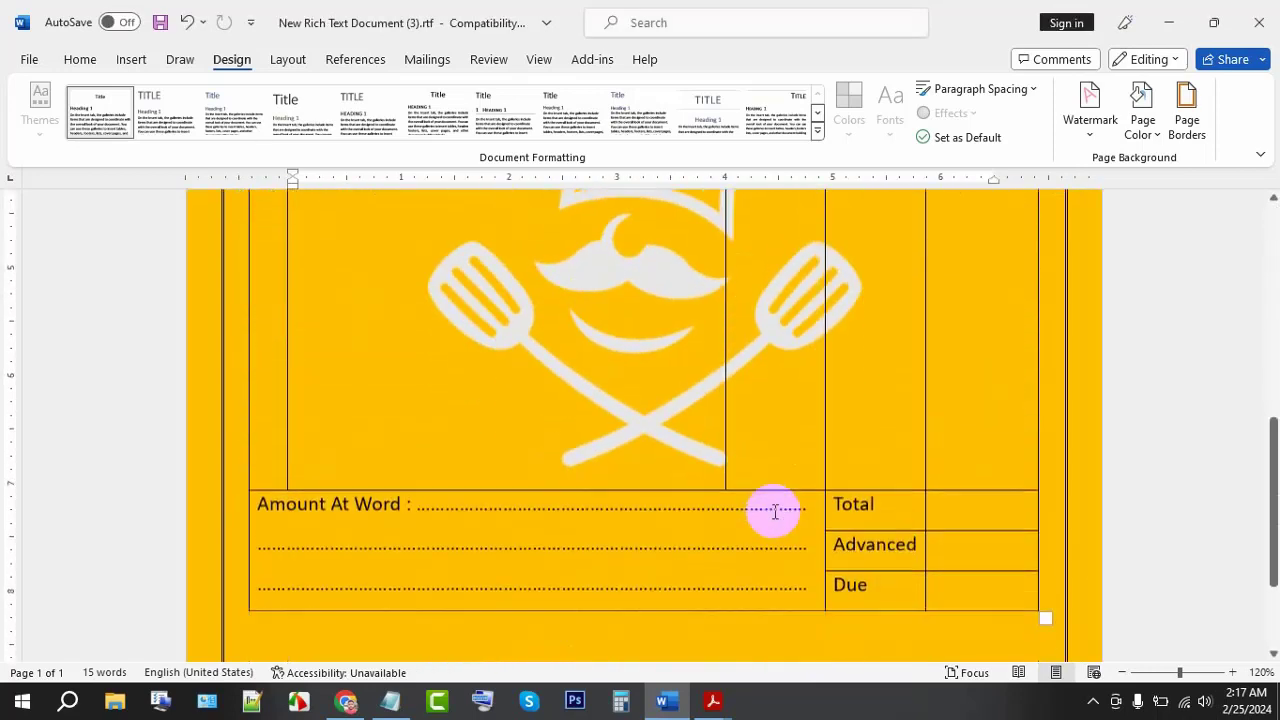
{"action": "scroll", "coordinate": [700, 447], "scroll_direction": "up", "scroll_amount": 5}
{"action": "scroll", "coordinate": [691, 404], "scroll_direction": "up", "scroll_amount": 1}
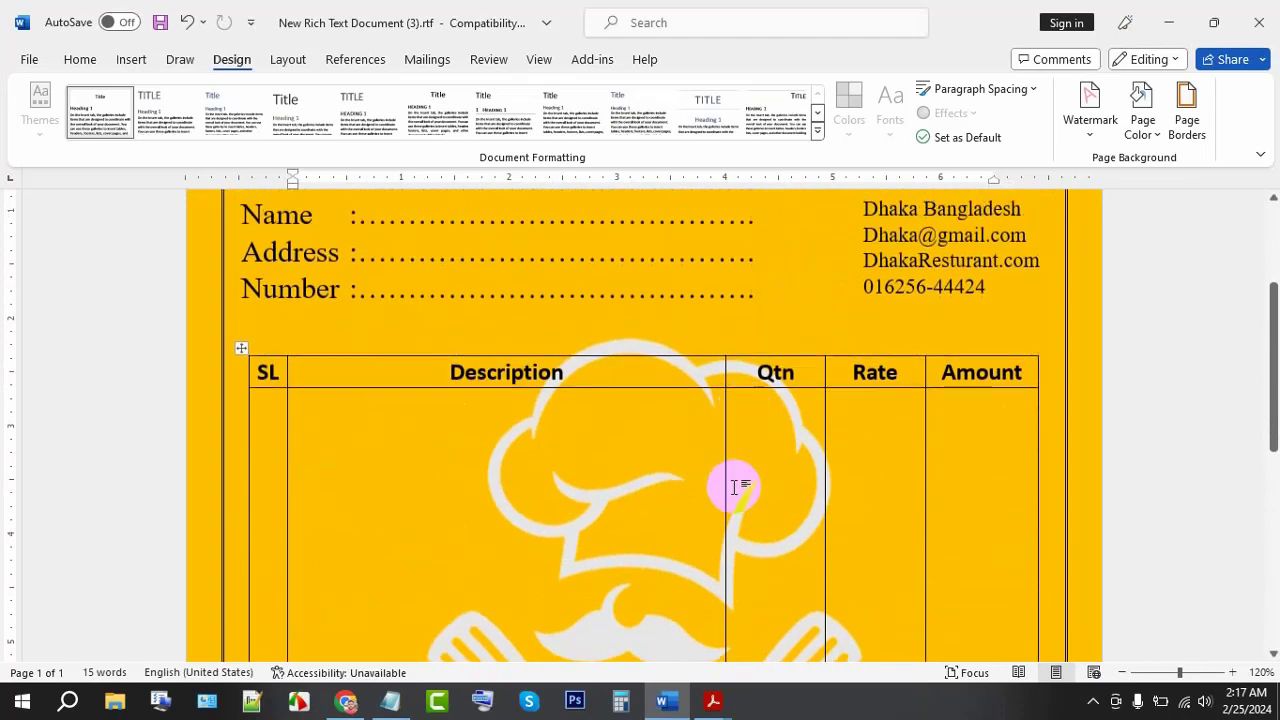
{"action": "scroll", "coordinate": [737, 486], "scroll_direction": "down", "scroll_amount": 3}
{"action": "scroll", "coordinate": [729, 486], "scroll_direction": "down", "scroll_amount": 2}
{"action": "scroll", "coordinate": [732, 491], "scroll_direction": "down", "scroll_amount": 1, "text": "ctrl"}
{"action": "scroll", "coordinate": [735, 492], "scroll_direction": "down", "scroll_amount": 4, "text": "ctrl"}
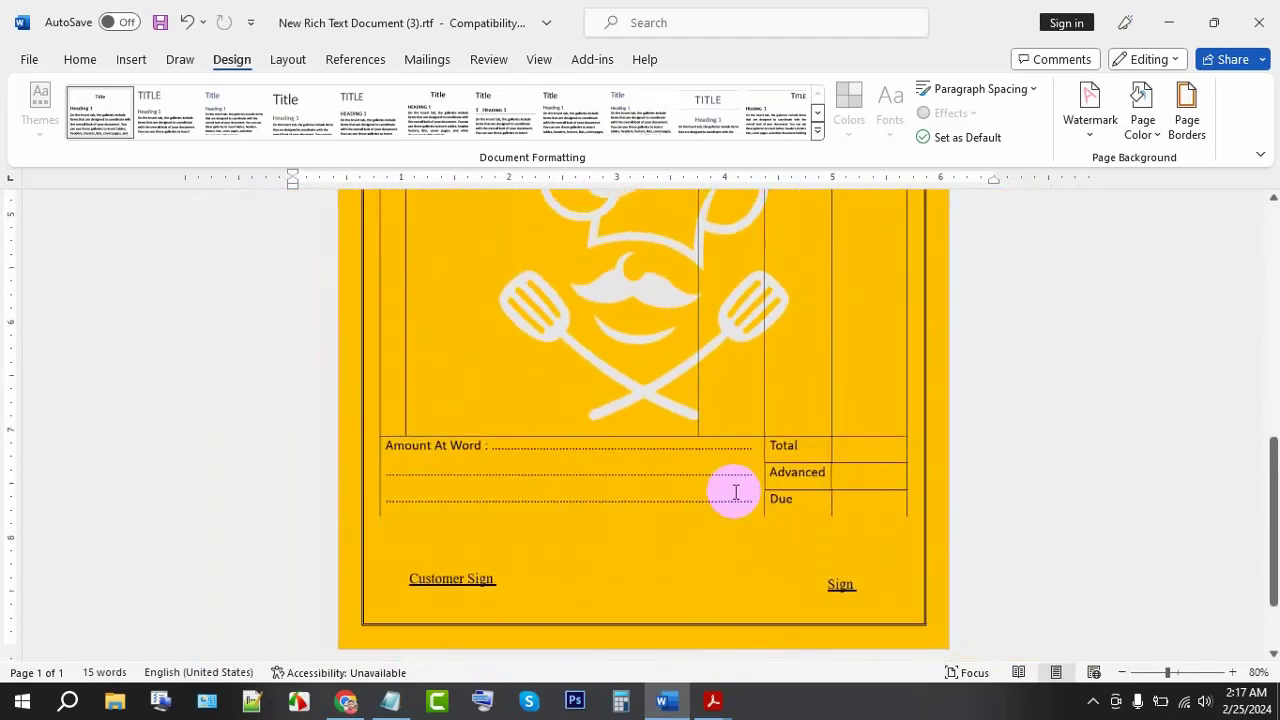
{"action": "scroll", "coordinate": [735, 490], "scroll_direction": "down", "scroll_amount": 2, "text": "ctrl"}
{"action": "scroll", "coordinate": [735, 488], "scroll_direction": "up", "scroll_amount": 2, "text": "ctrl"}
{"action": "scroll", "coordinate": [735, 482], "scroll_direction": "down", "scroll_amount": 2, "text": "ctrl"}
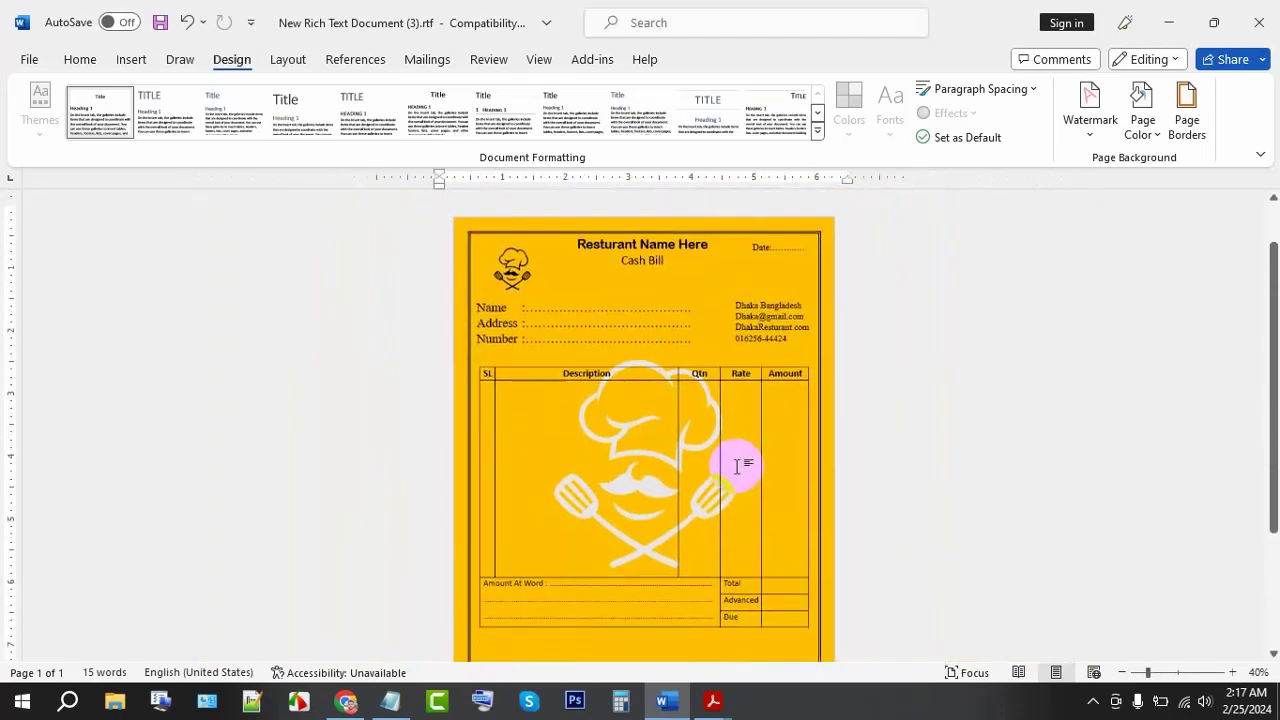
{"action": "scroll", "coordinate": [735, 488], "scroll_direction": "down", "scroll_amount": 1, "text": "ctrl"}
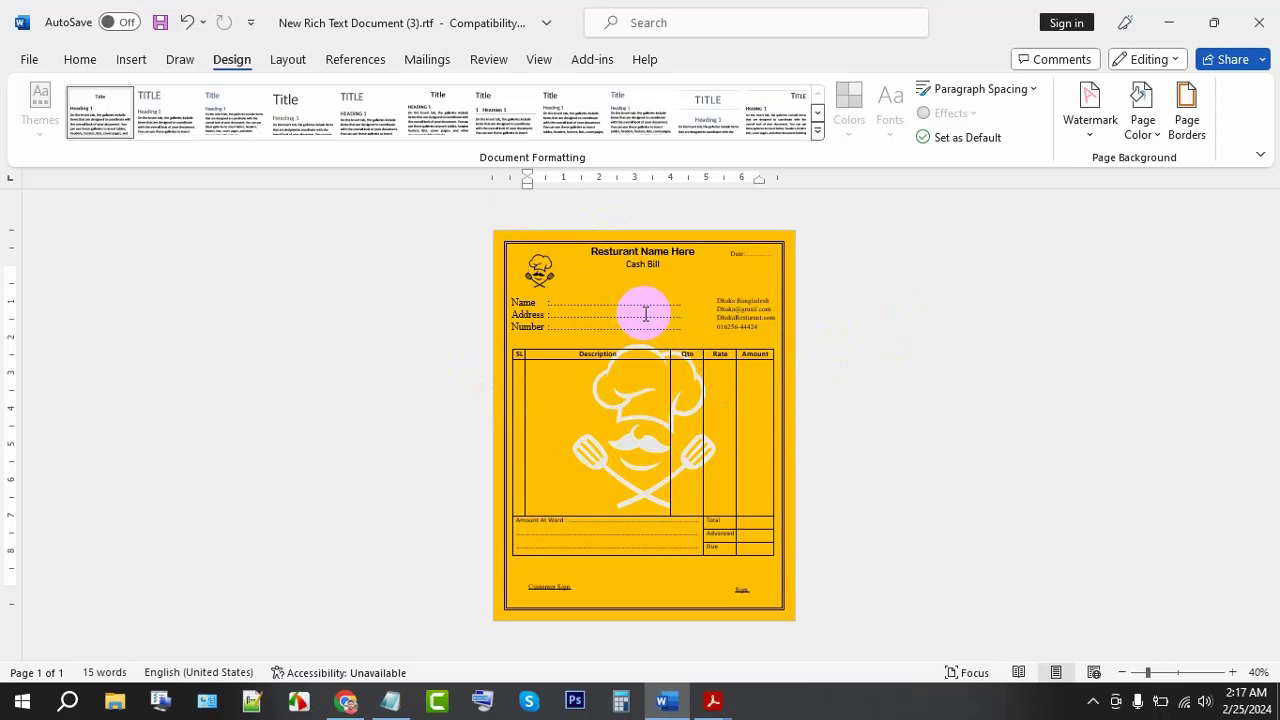
{"action": "mouse_move", "coordinate": [760, 480]}
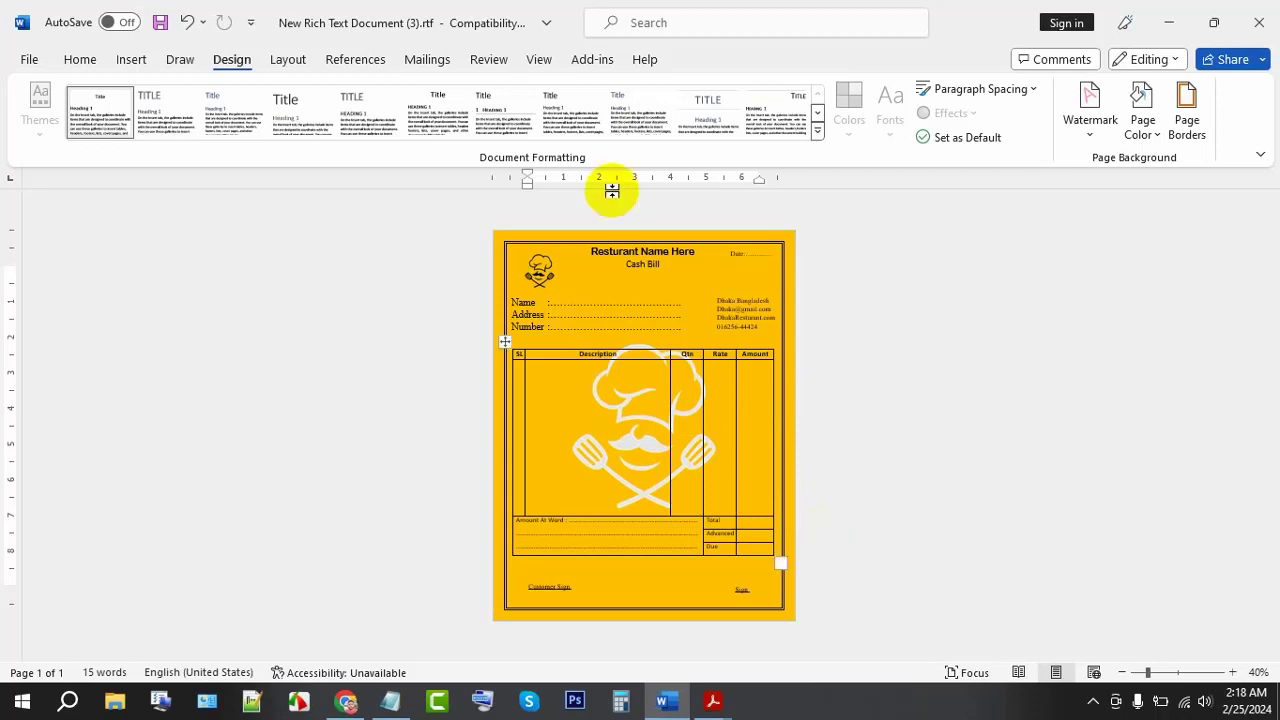
{"action": "left_click", "coordinate": [654, 494]}
{"action": "left_click", "coordinate": [664, 391]}
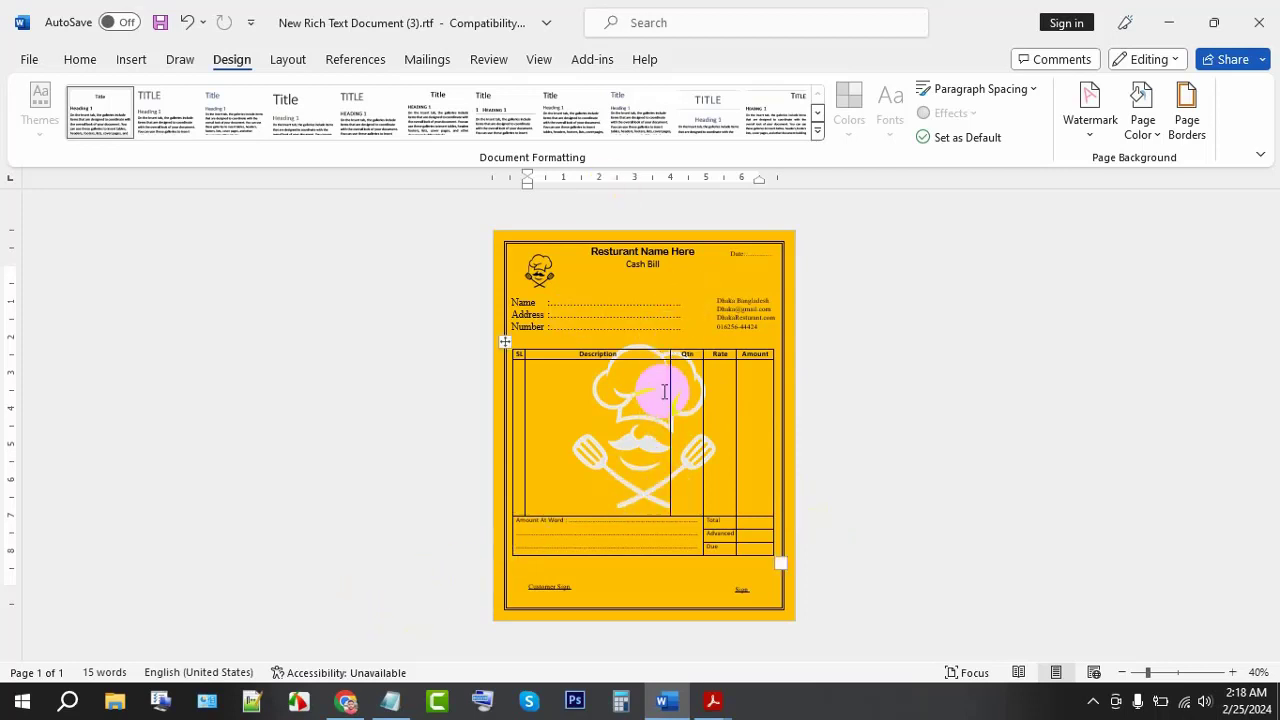
- Switch to the Diploma in Computer Technology Facebook group tab in Chrome and select its URL
{"action": "left_click", "coordinate": [345, 700]}
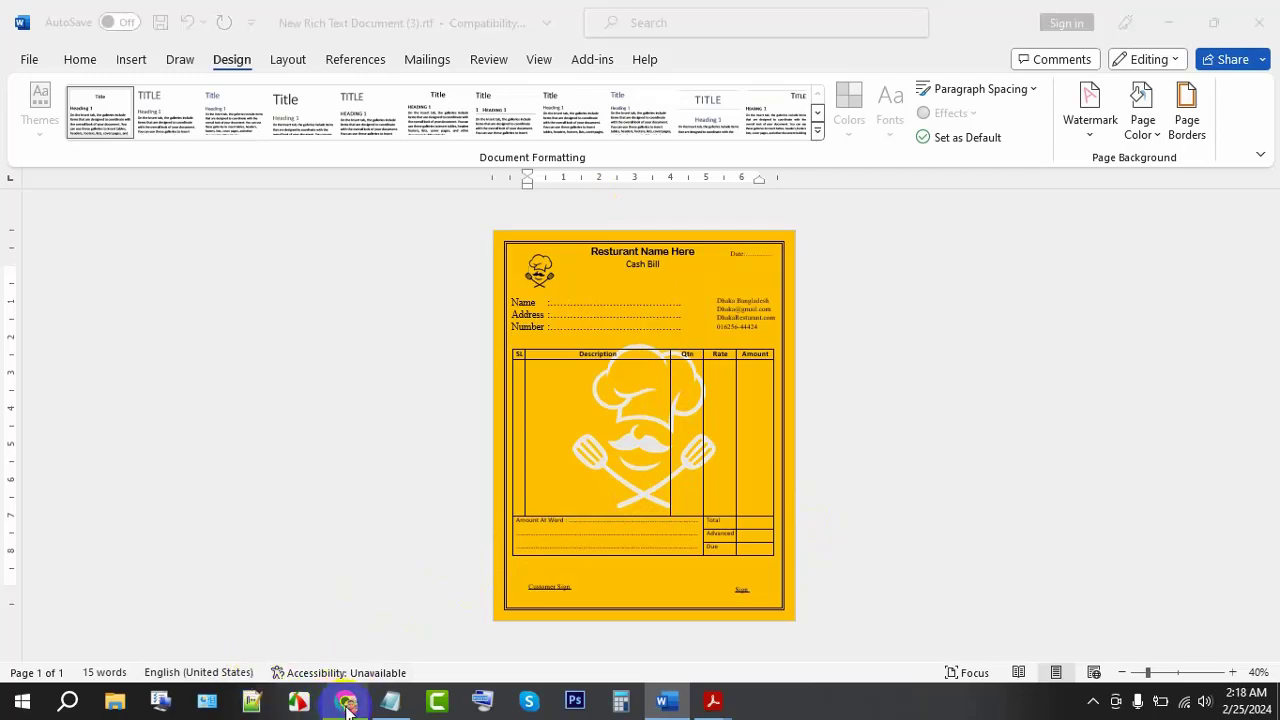
{"action": "left_click", "coordinate": [366, 20]}
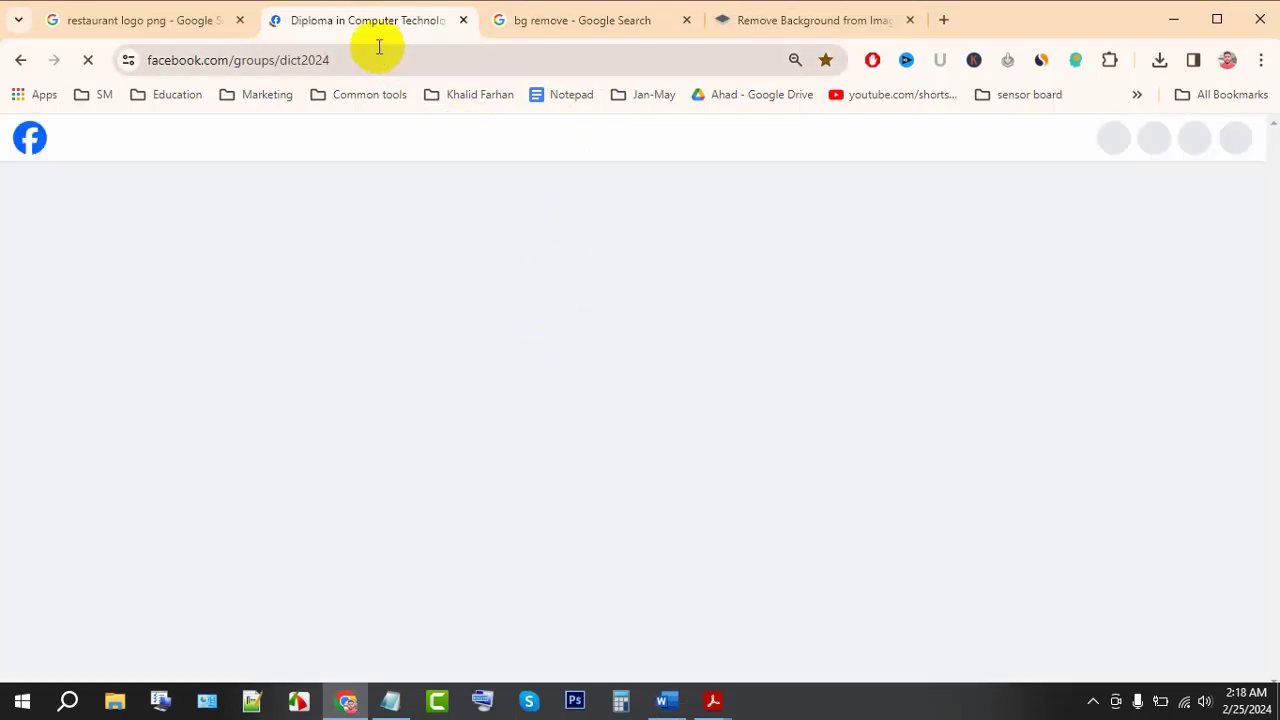
{"action": "left_click", "coordinate": [350, 58]}
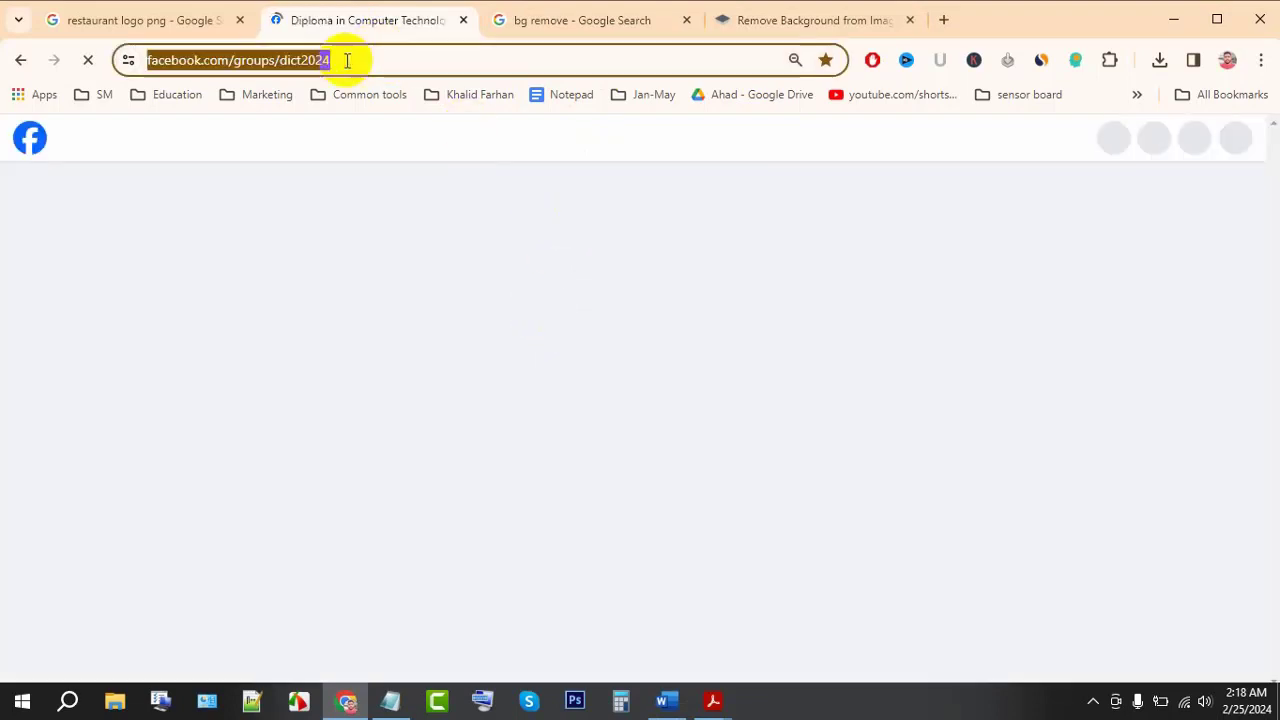
{"action": "left_click_drag", "start_coordinate": [477, 60], "coordinate": [143, 62]}
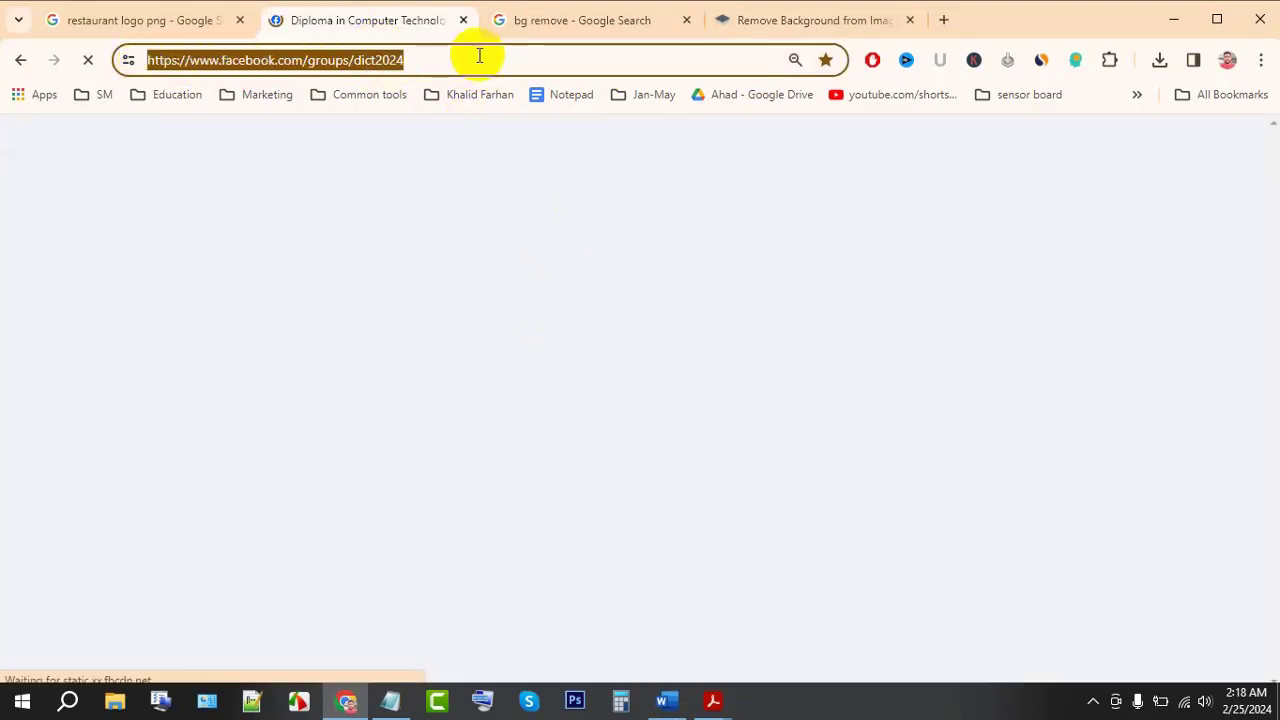
{"action": "left_click_drag", "start_coordinate": [470, 58], "coordinate": [143, 58]}
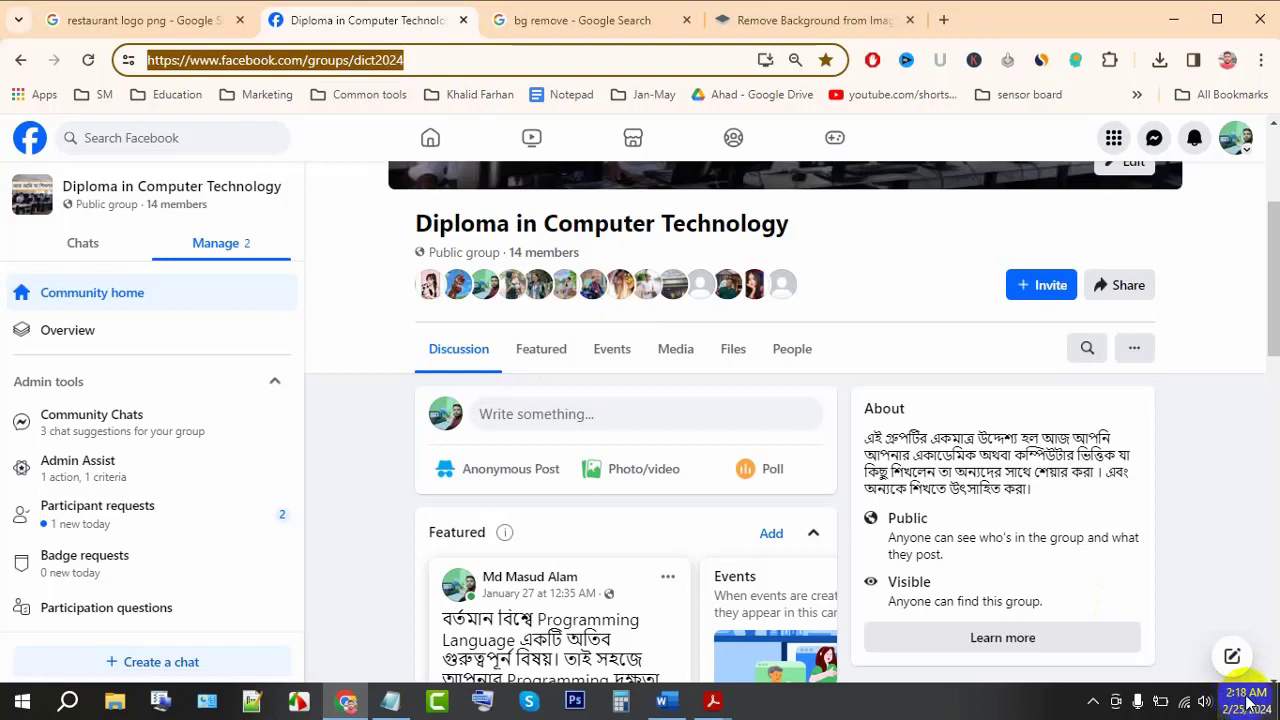
{"action": "left_click", "coordinate": [1117, 703]}
{"action": "left_click", "coordinate": [1092, 703]}
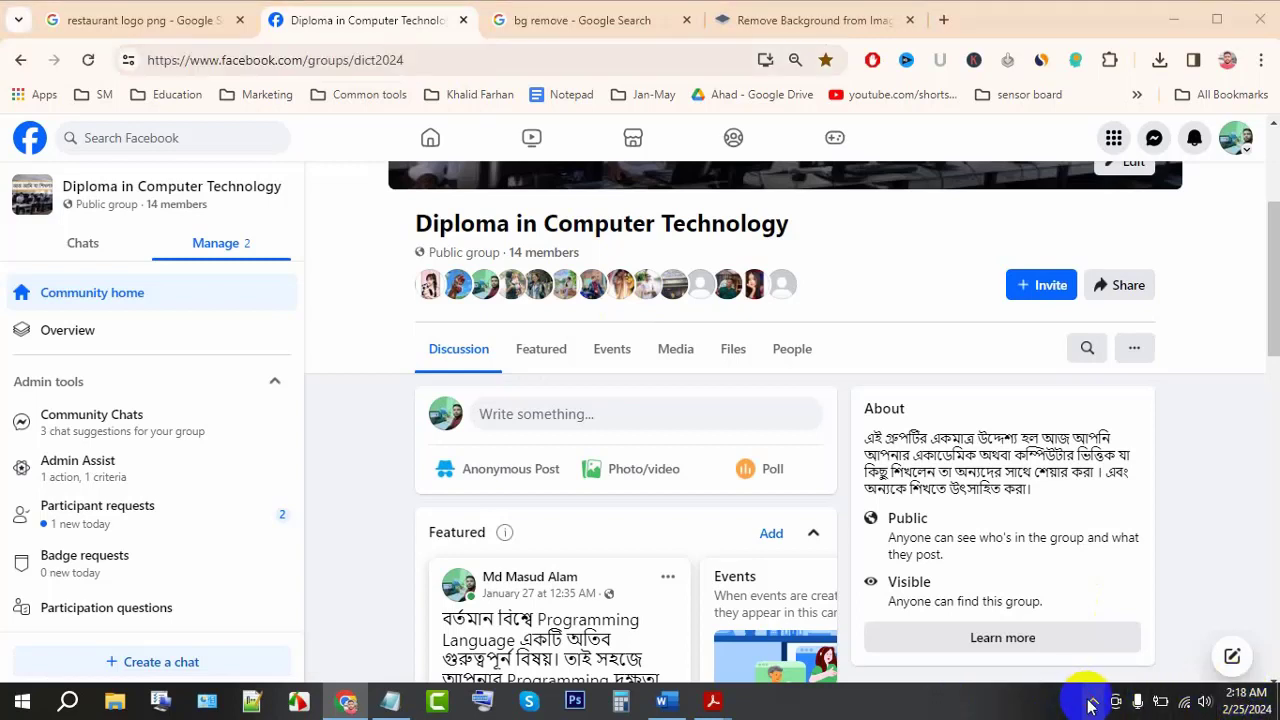